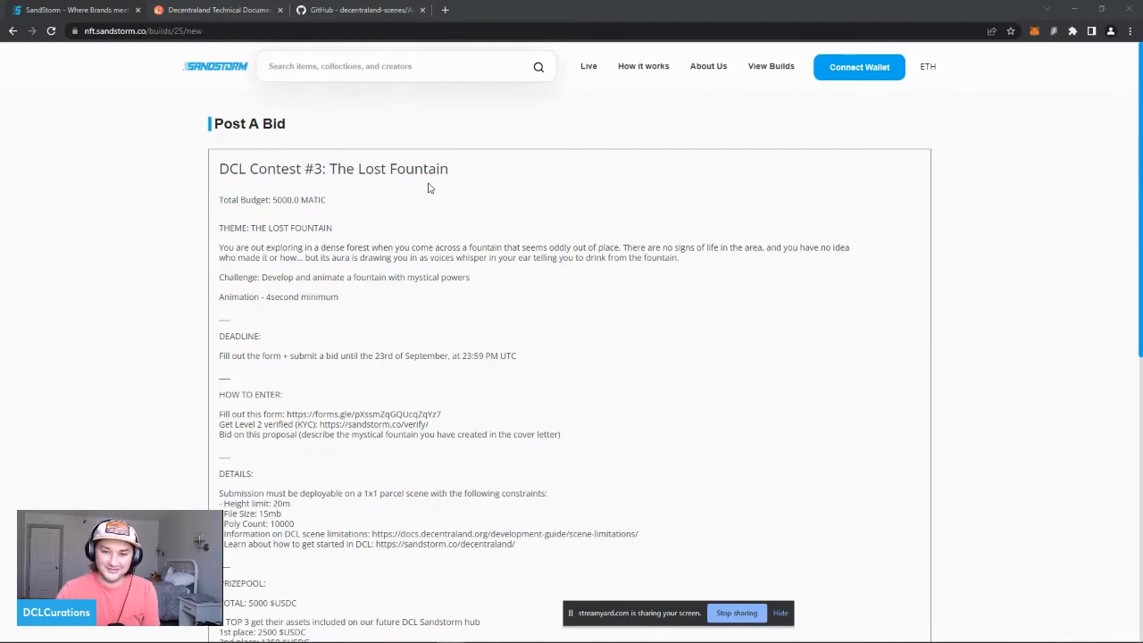
Step: Read the Lost Fountain contest brief, covering the animation minimum, deadline, entry rules, parcel constraints, prize pool and number of bids
drag(263, 296, 354, 301)
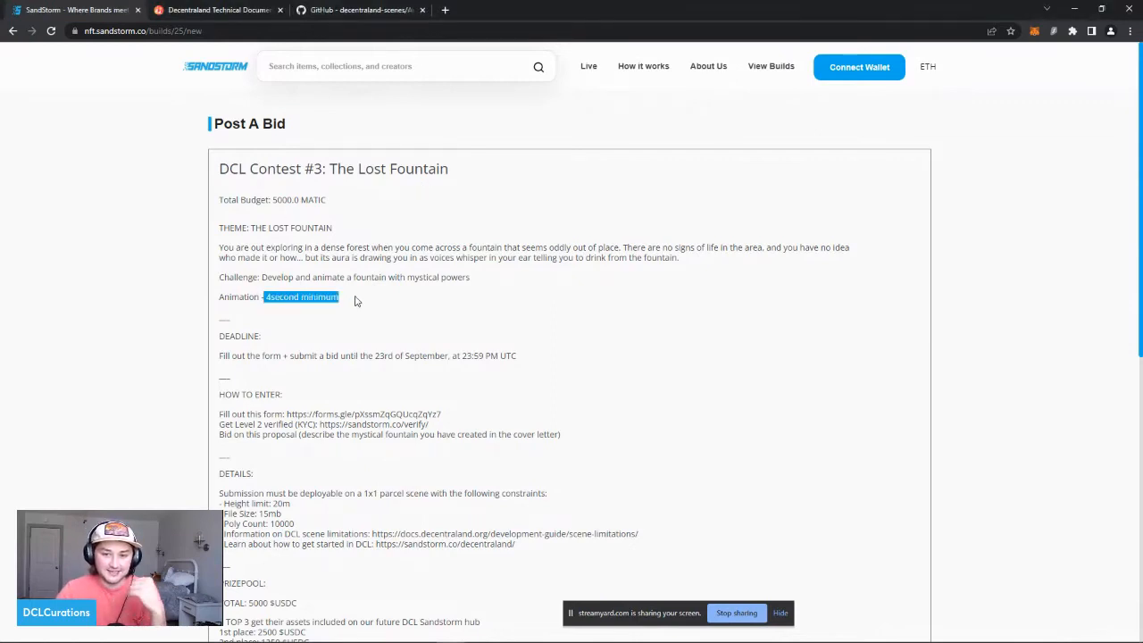
click(356, 304)
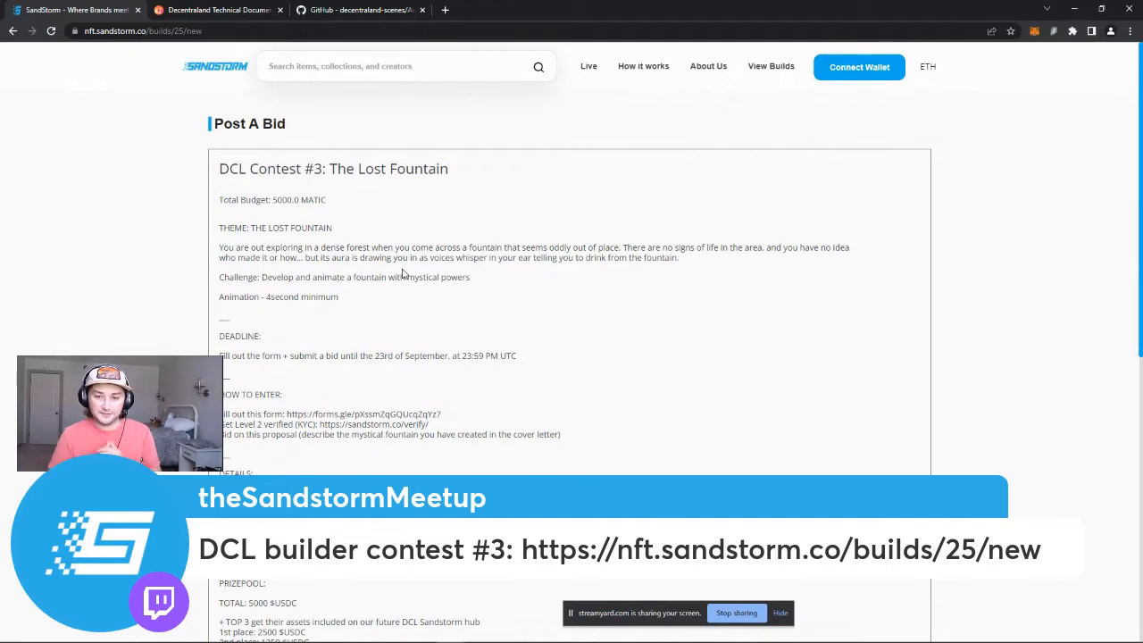
scroll(406, 279, down, 1)
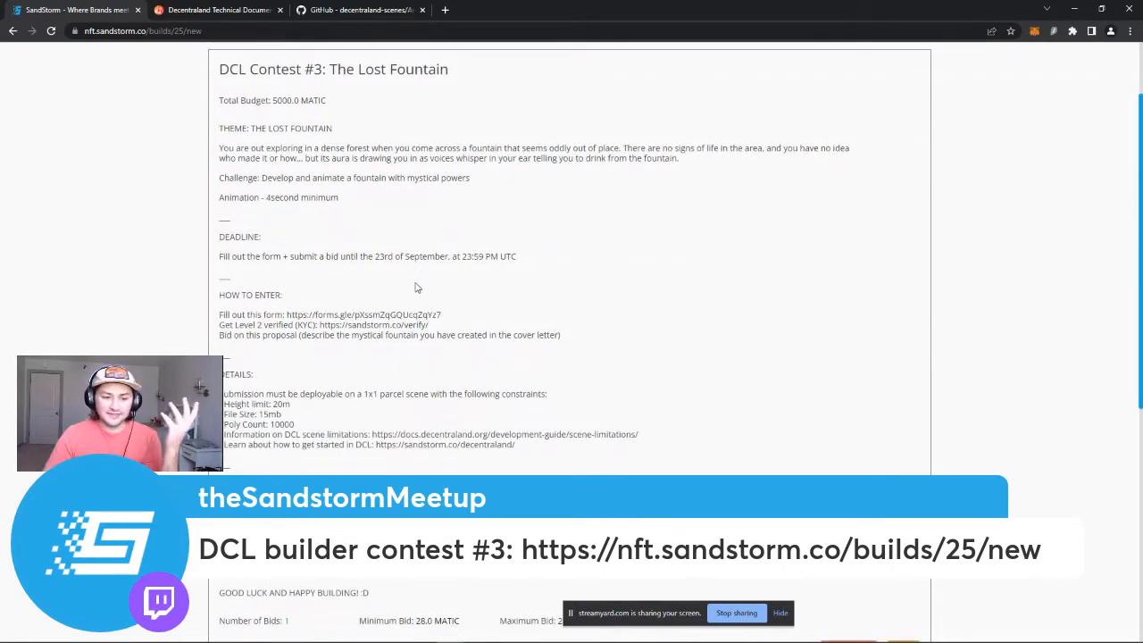
scroll(433, 304, down, 1)
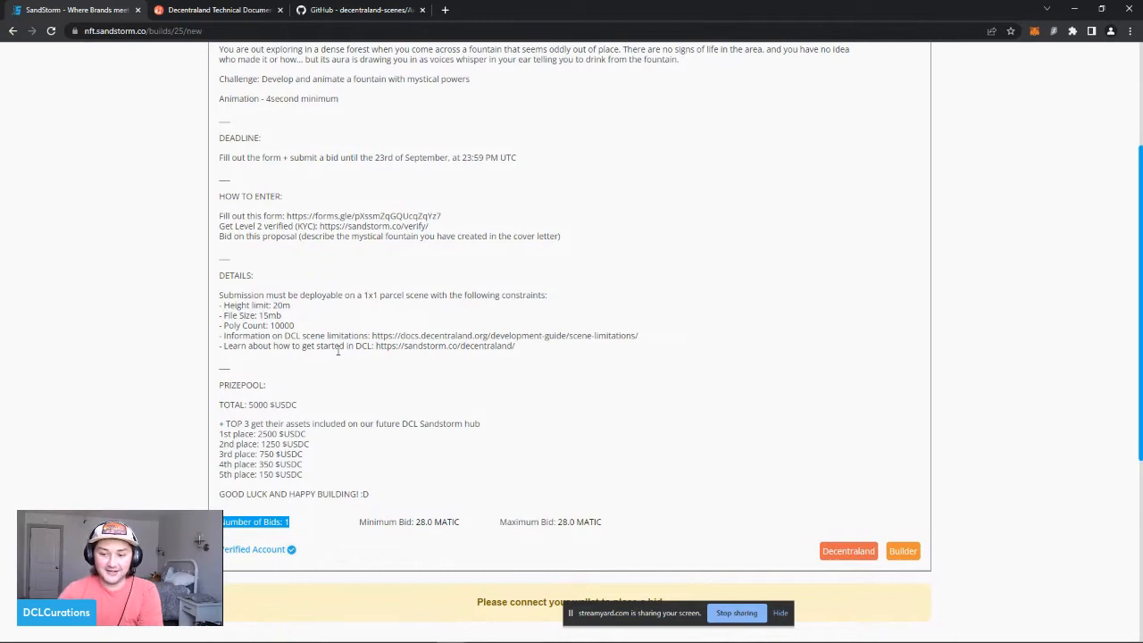
scroll(361, 337, up, 2)
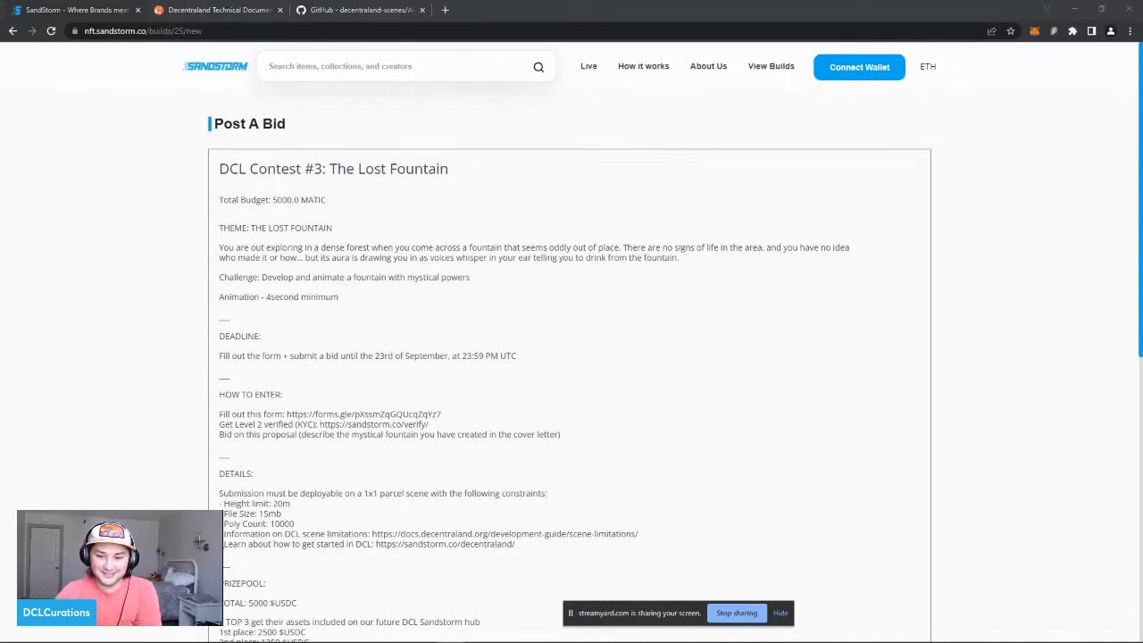
scroll(311, 331, down, 5)
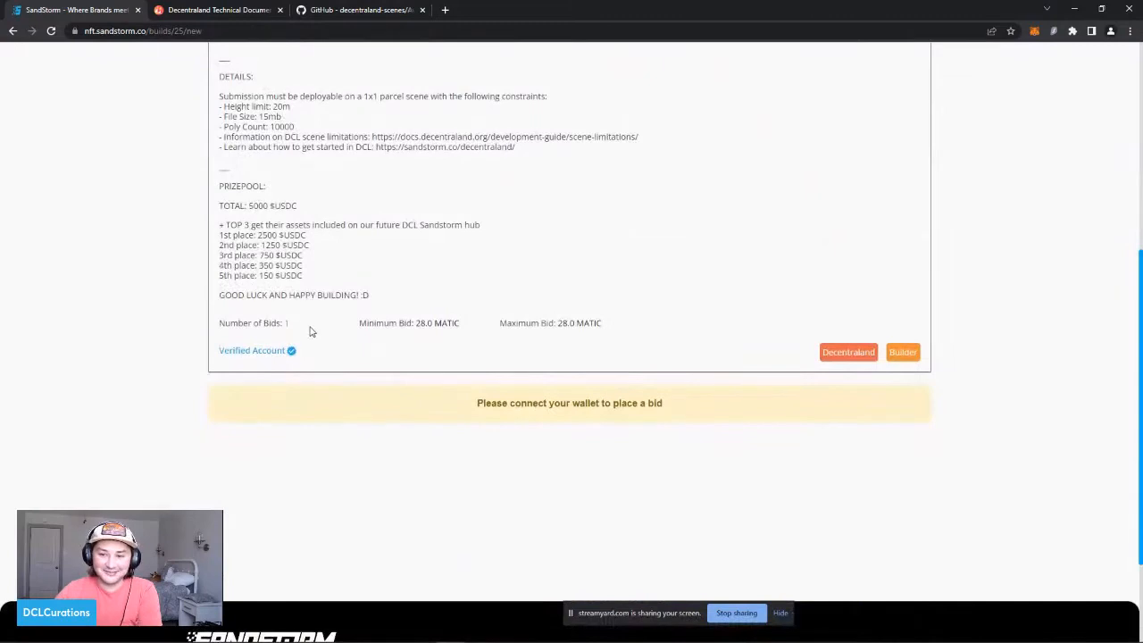
drag(311, 331, 220, 315)
click(304, 327)
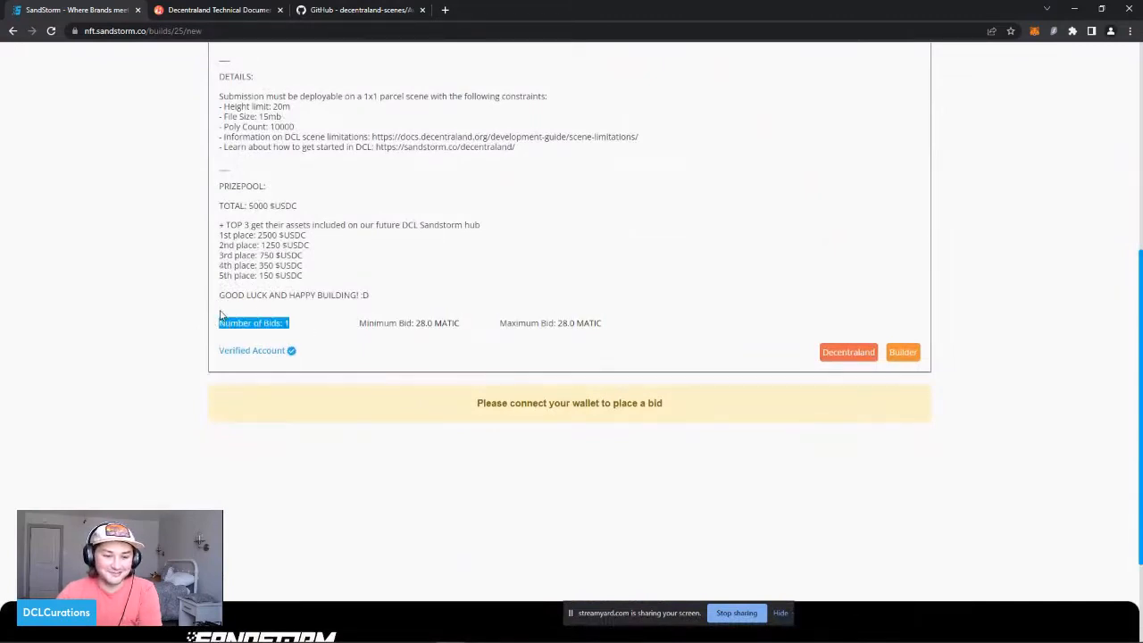
click(334, 331)
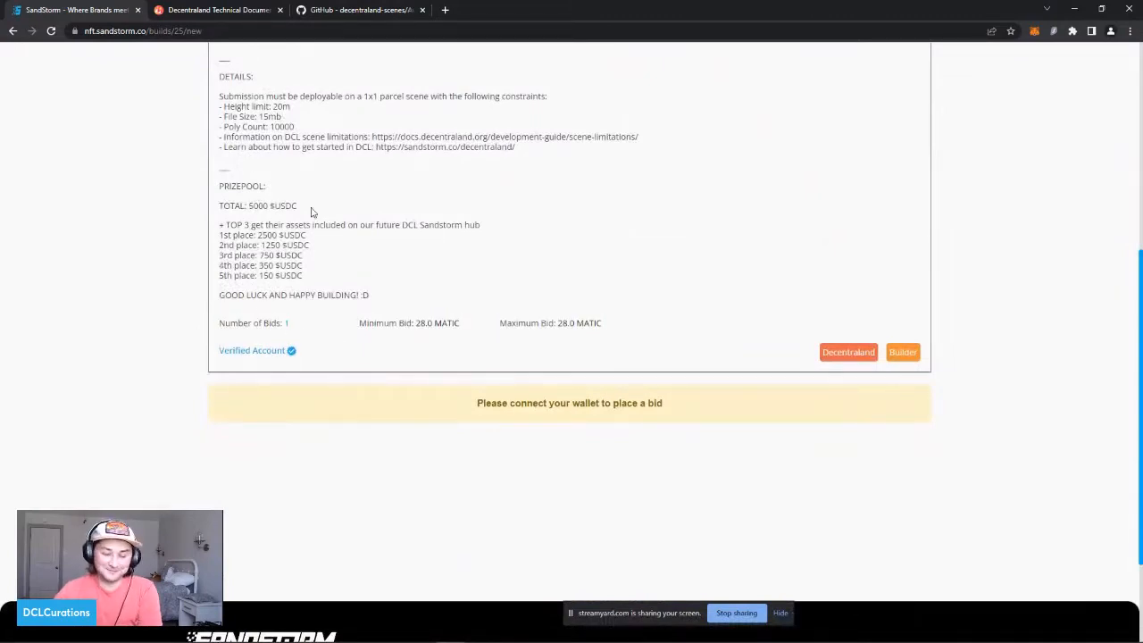
scroll(326, 265, up, 1)
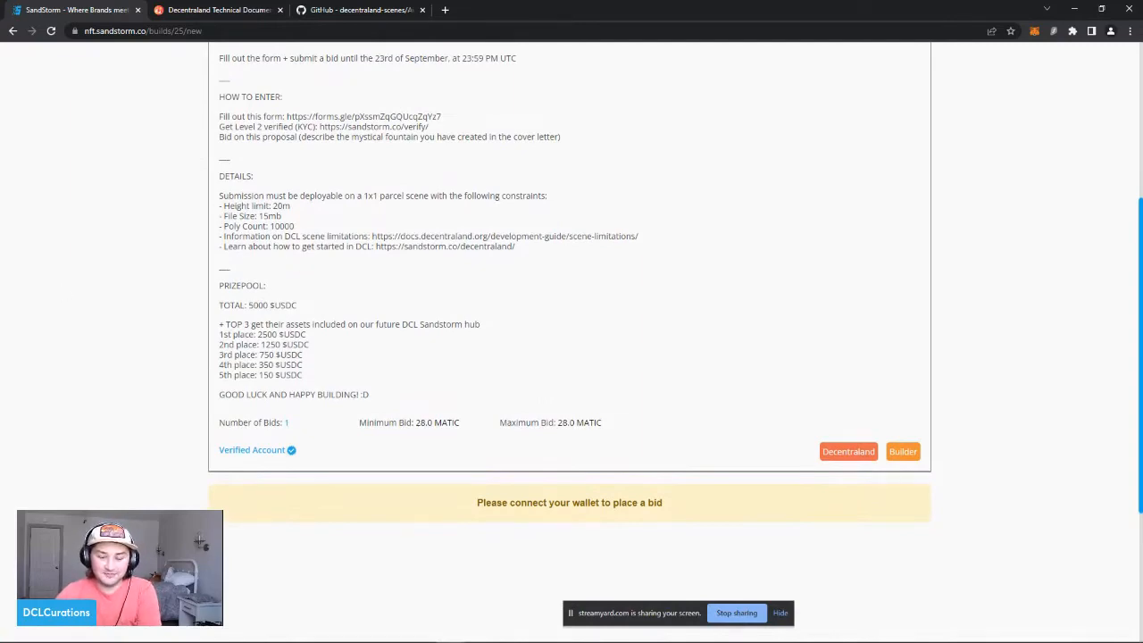
scroll(331, 352, up, 3)
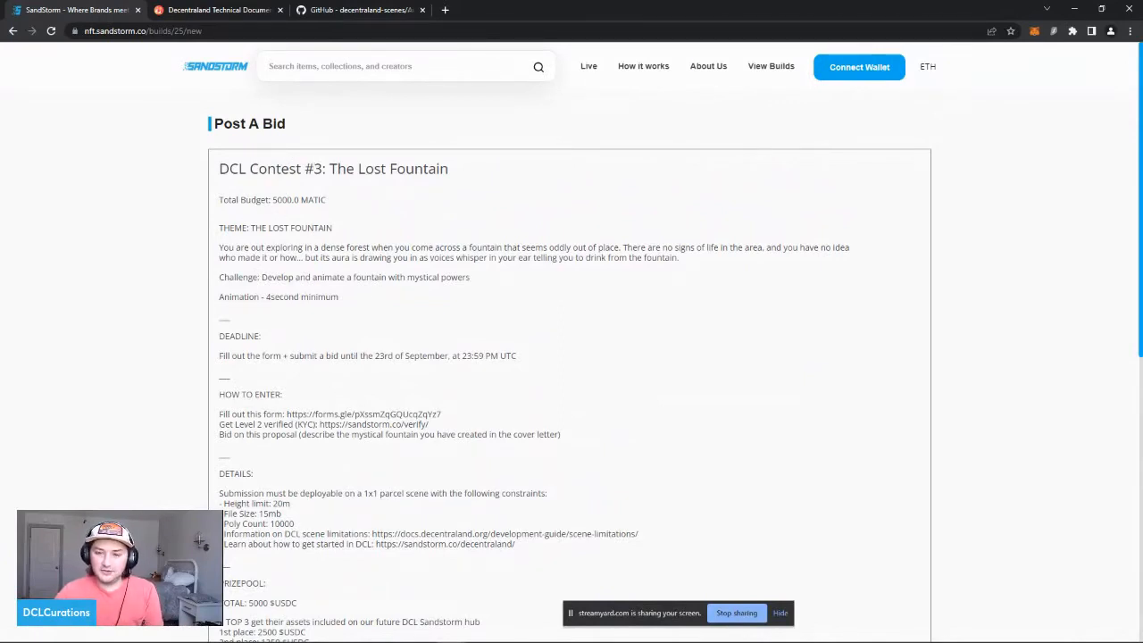
Step: Open the Decentraland site in a new browser tab and go to its Builder
click(445, 9)
click(108, 49)
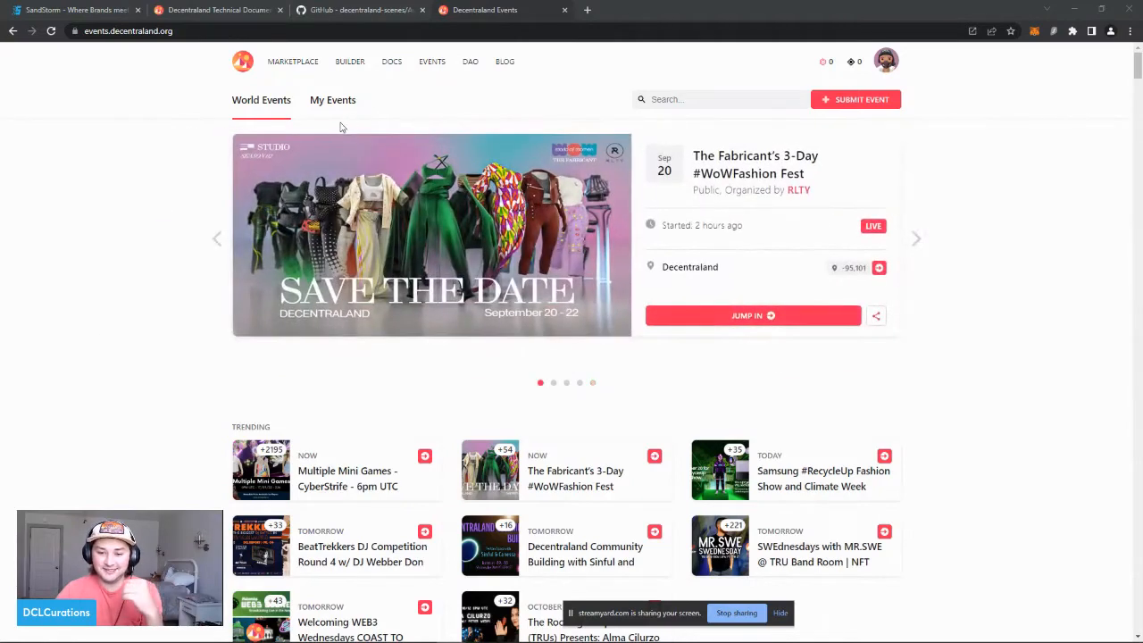
click(351, 63)
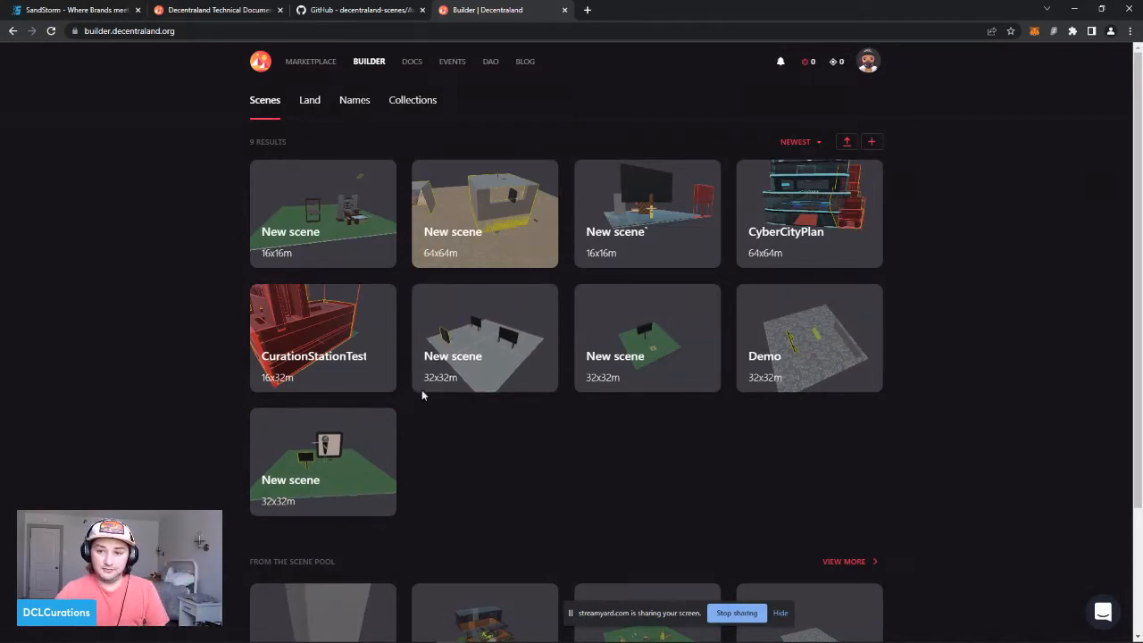
Step: Create a new scene named TestSandstorm with a size of 1 row by 1 column
click(873, 142)
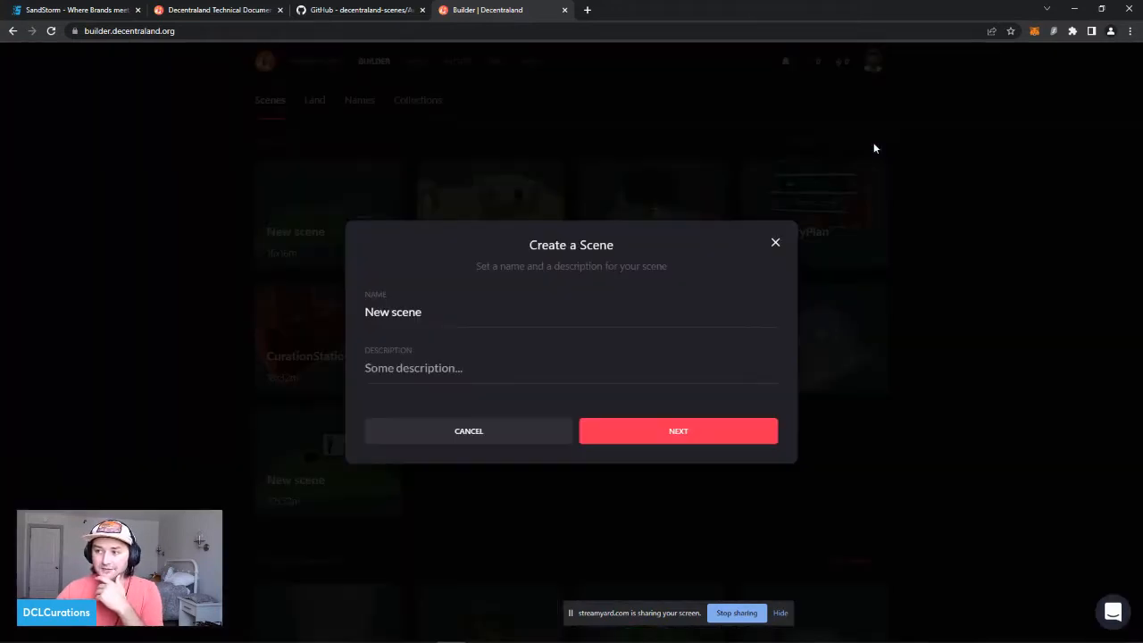
click(471, 312)
key(ctrl+a)
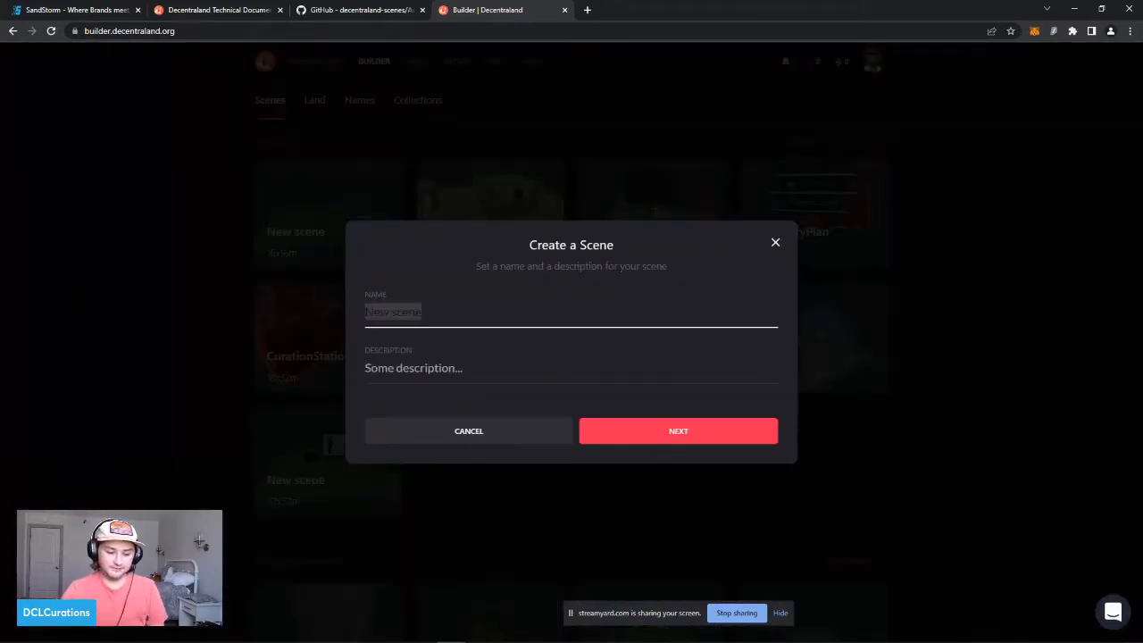
text(TestSandstorm)
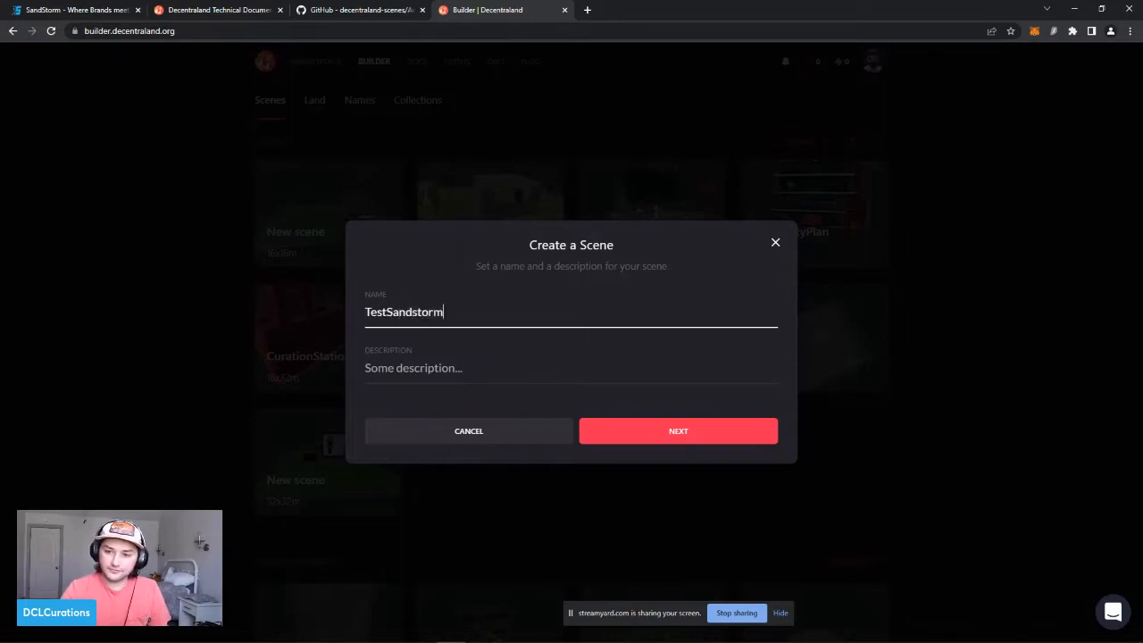
click(710, 437)
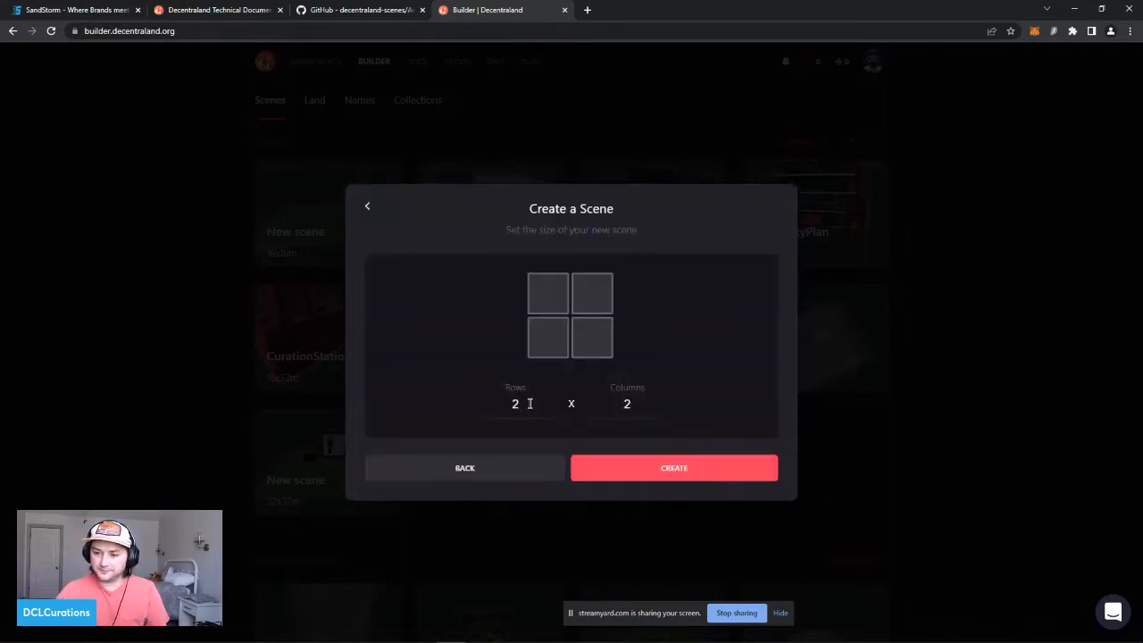
text(1)
key(Tab)
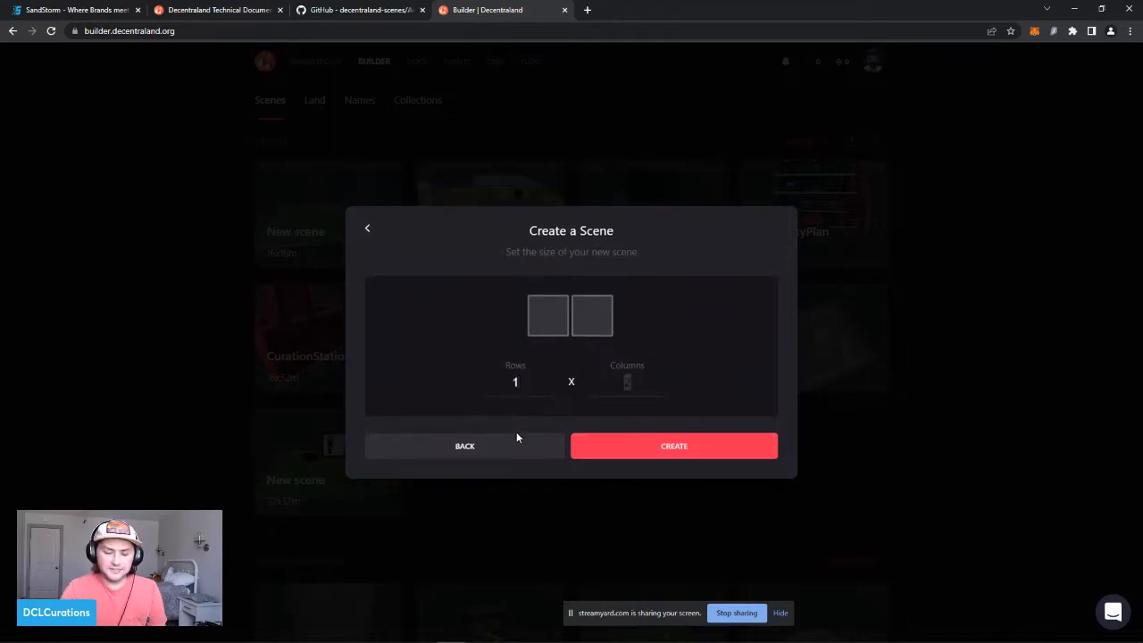
text(1)
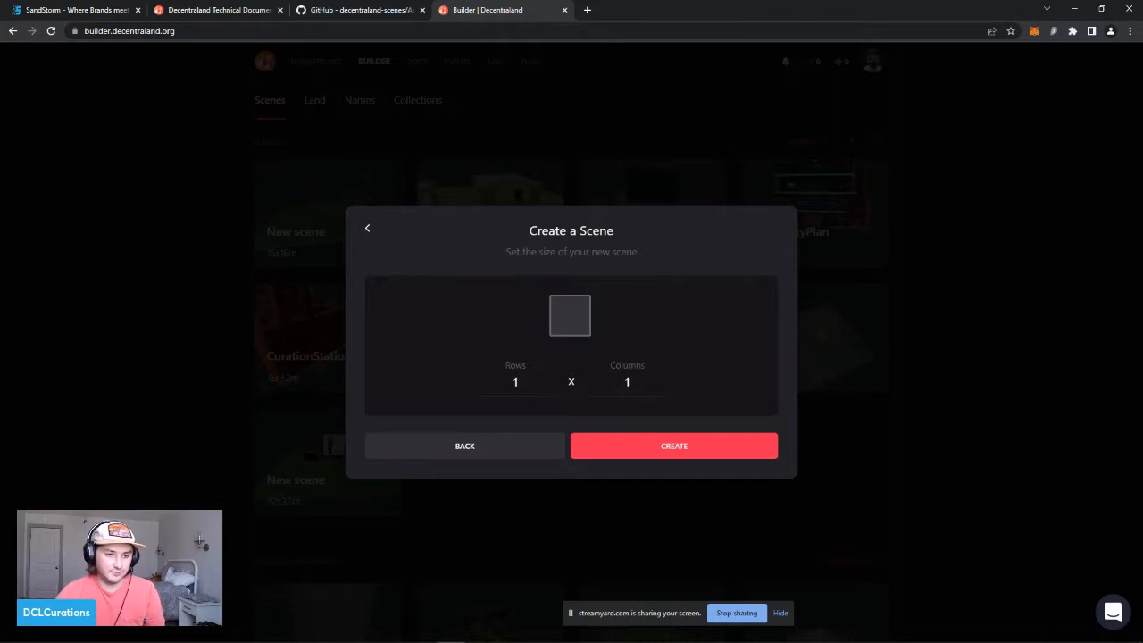
click(710, 450)
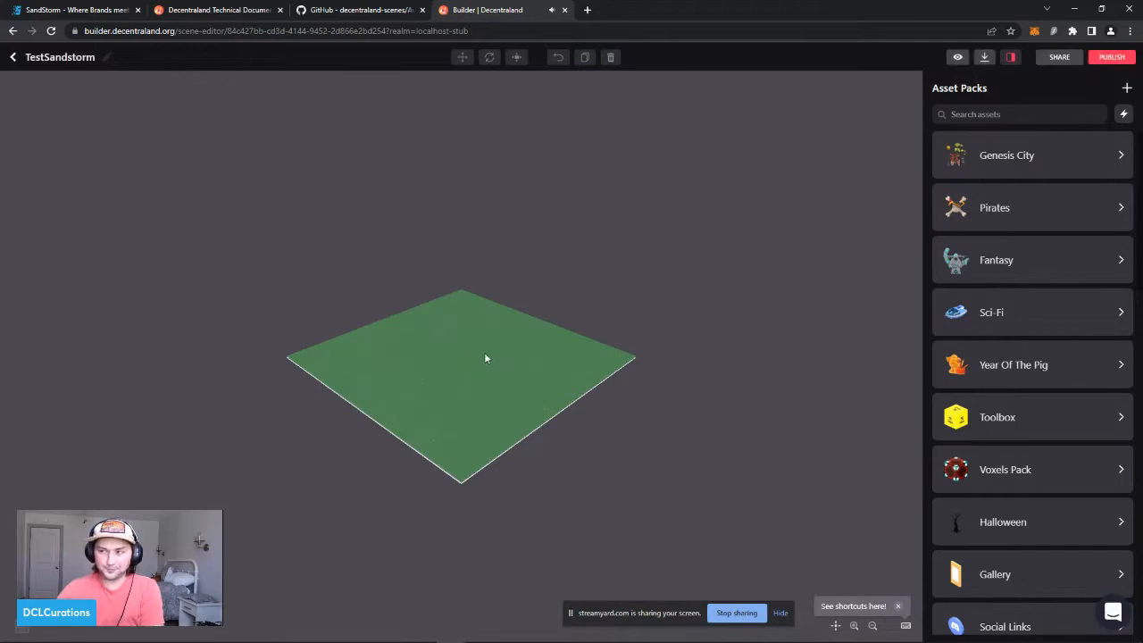
Step: Preview the empty 1x1 parcel in first person, walk around its edges to judge its size, and return to the editor
scroll(514, 354, down, 1)
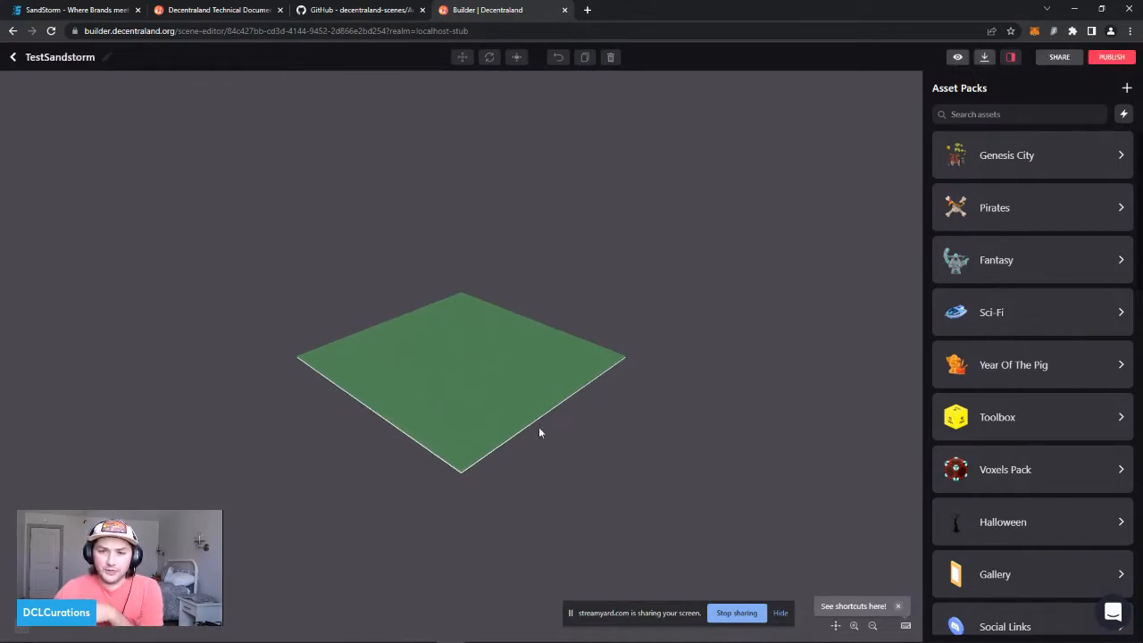
drag(539, 433, 637, 257)
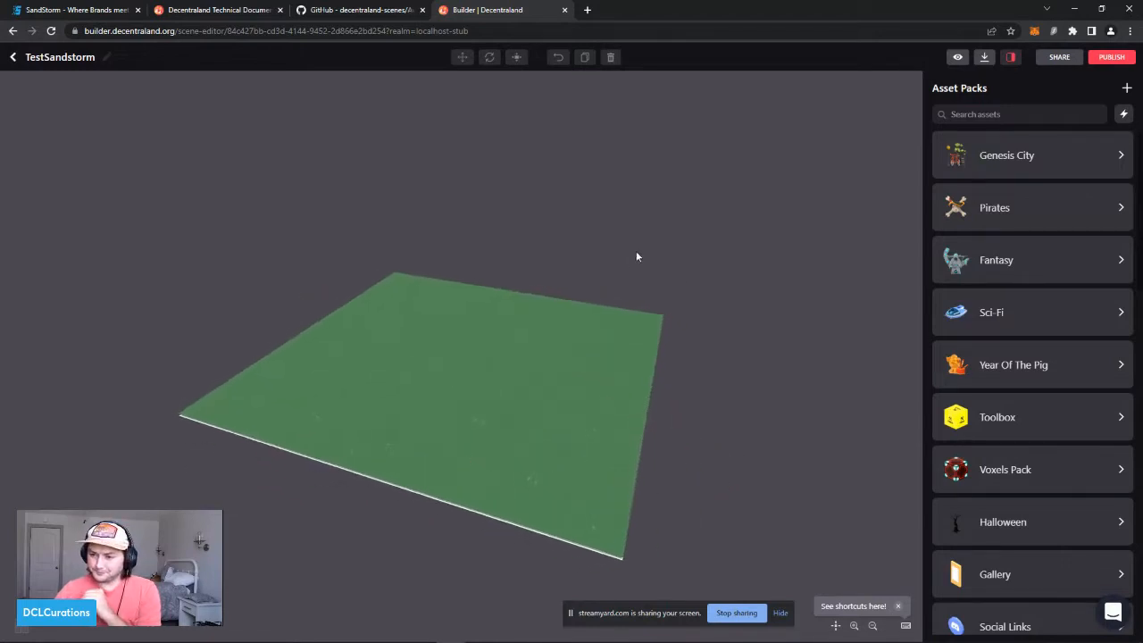
click(957, 56)
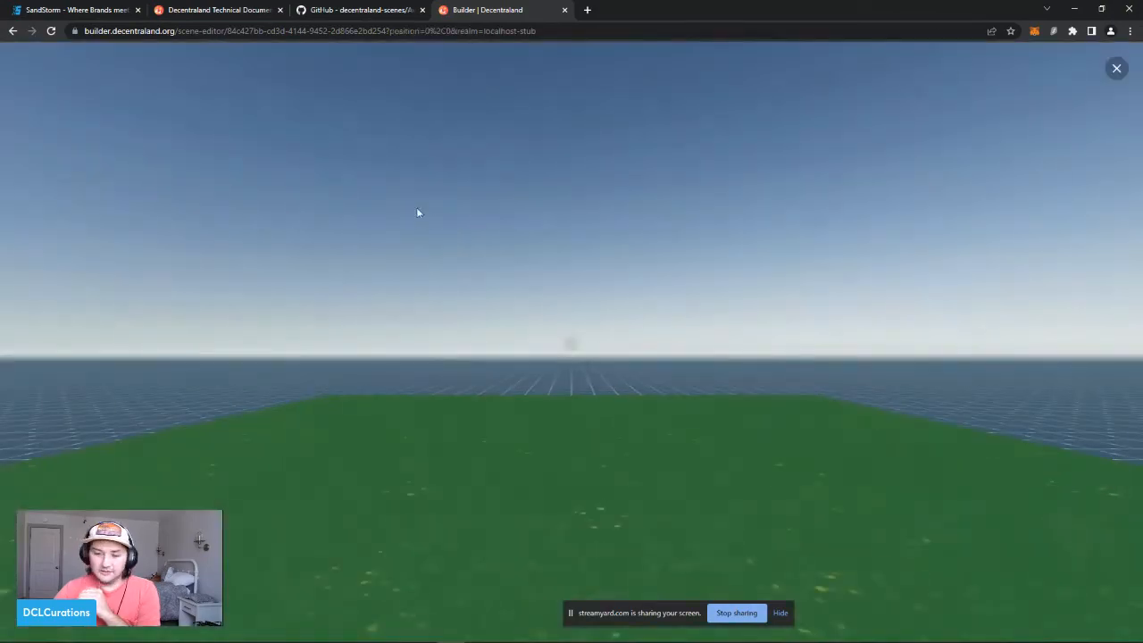
click(416, 212)
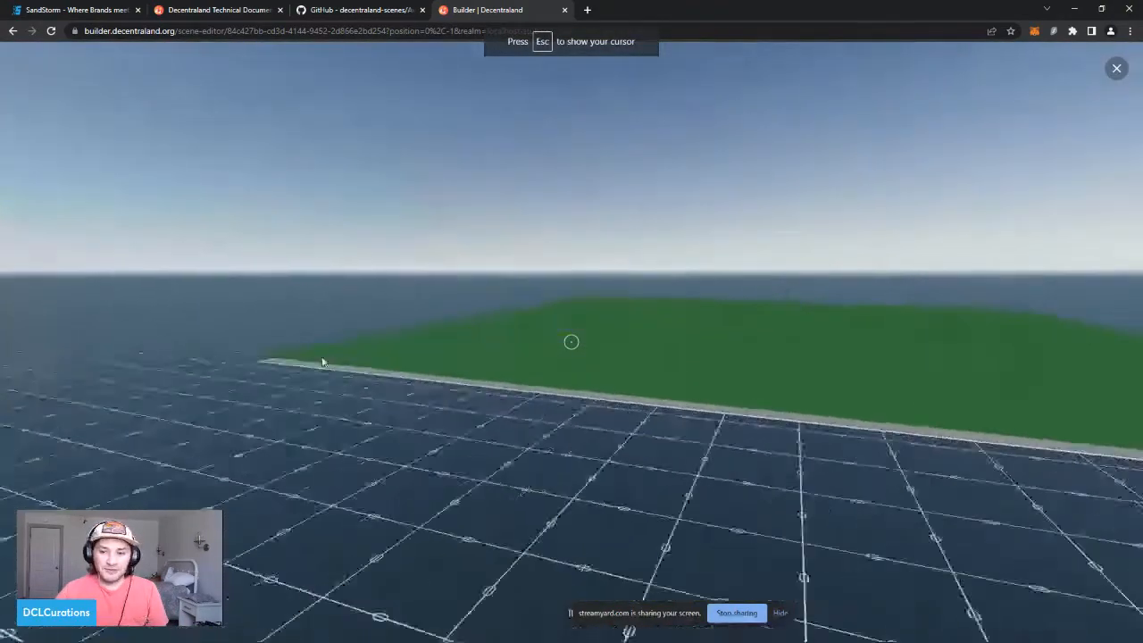
key(w)
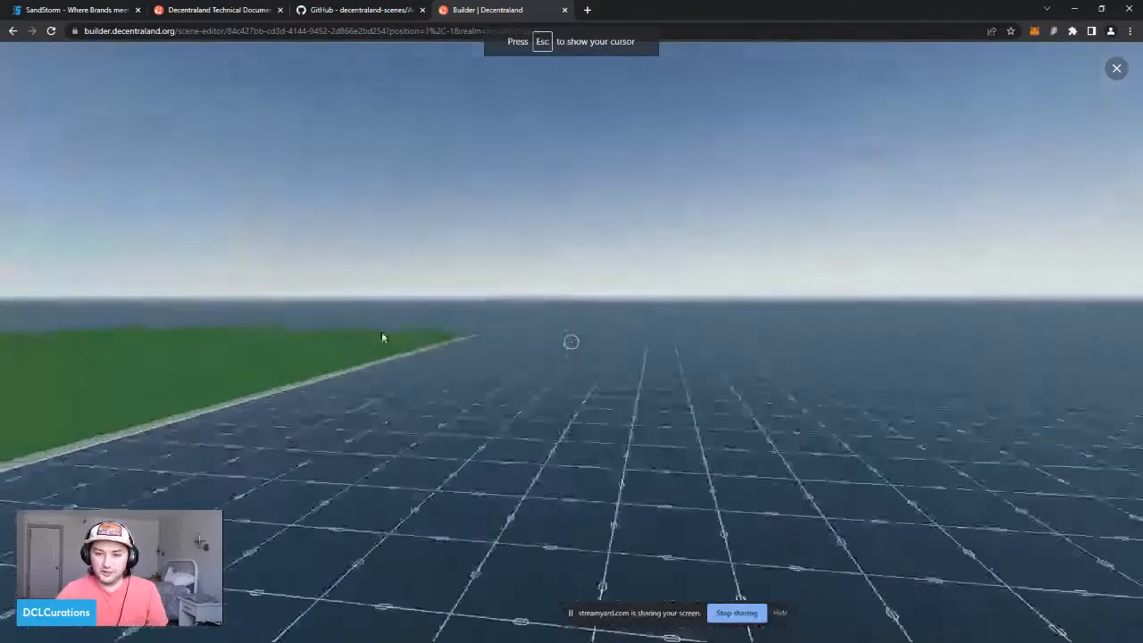
key(w)
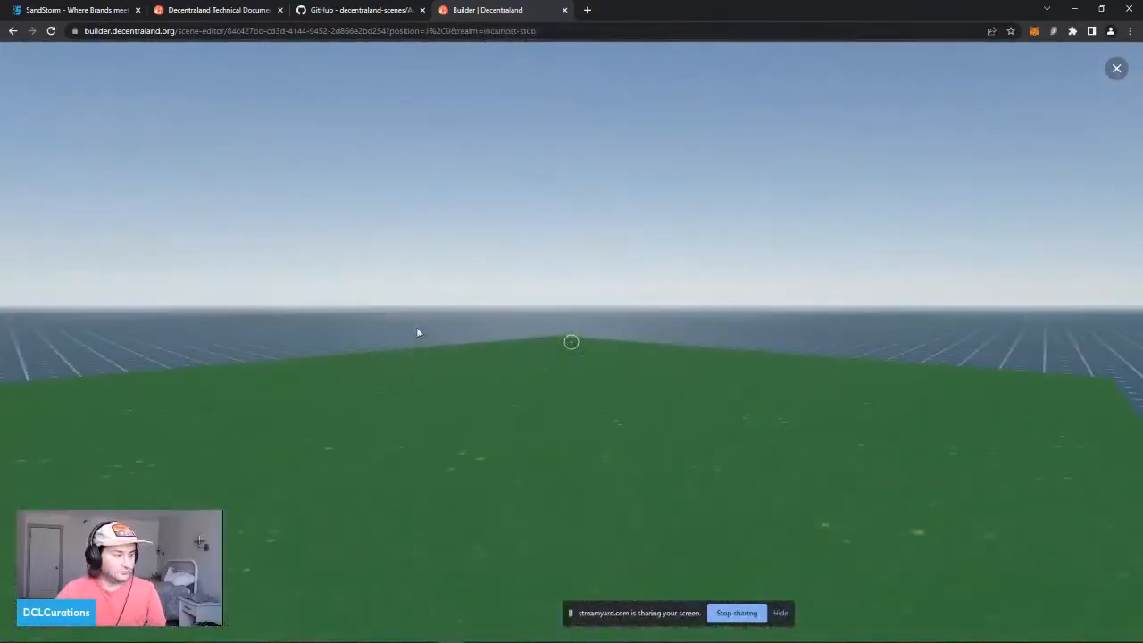
key(s)
key(d)
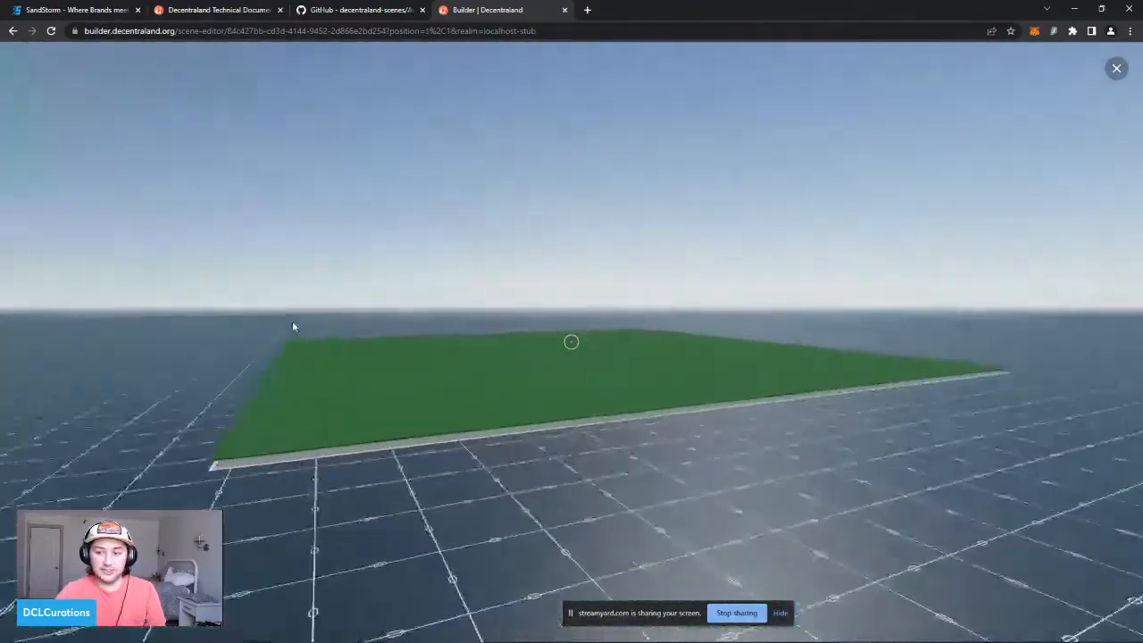
key(w)
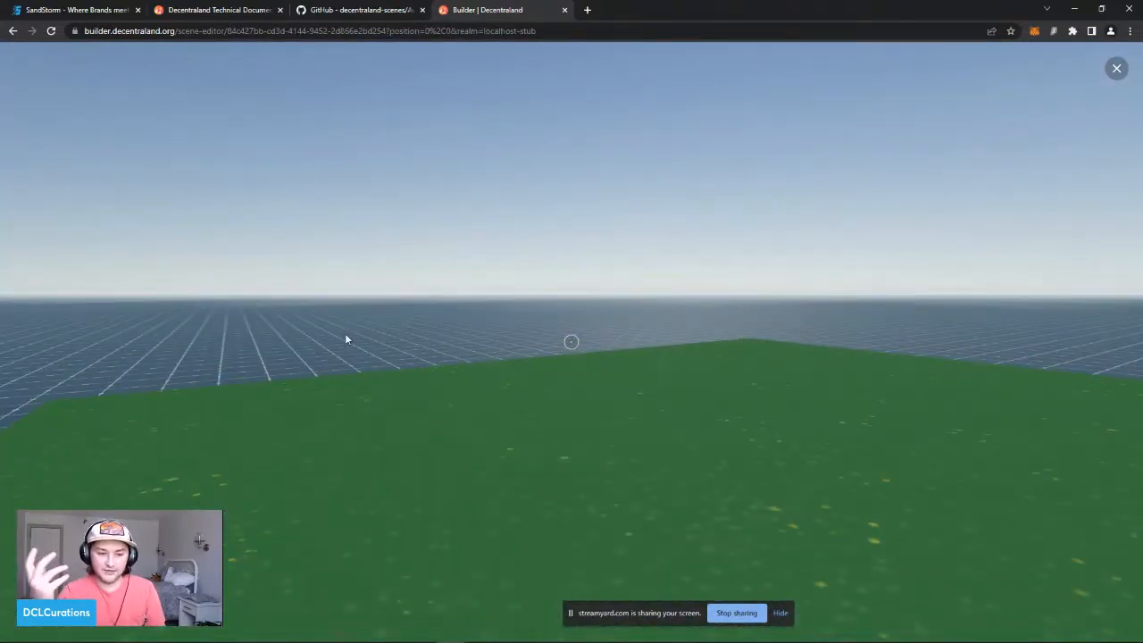
key(s)
key(a)
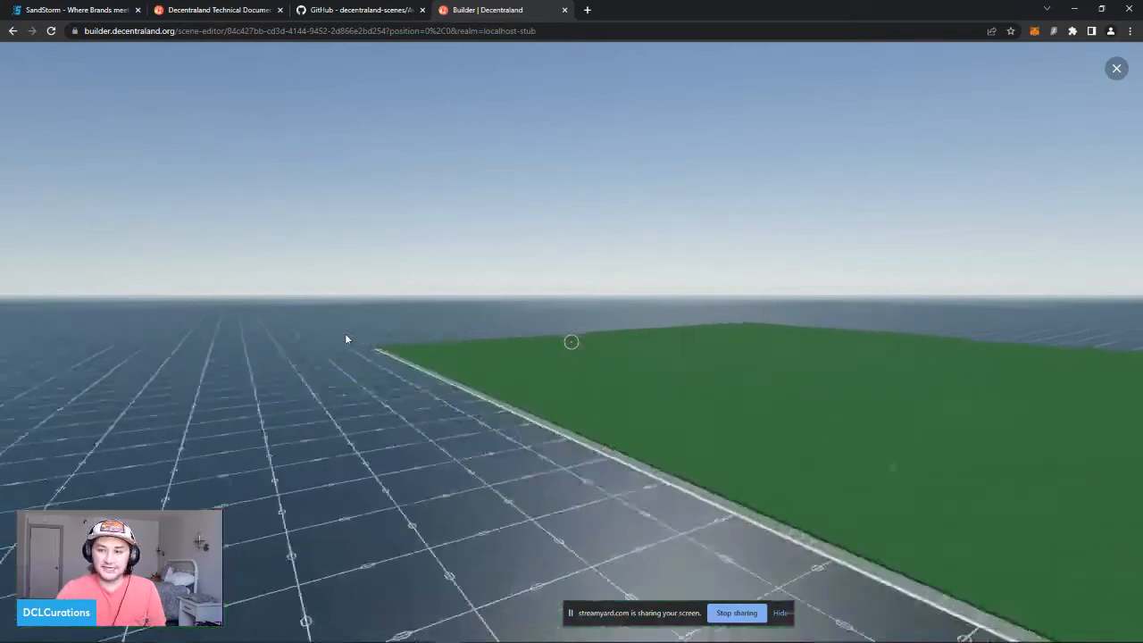
drag(346, 339, 451, 338)
key(w)
key(d)
key(w)
key(a)
key(s)
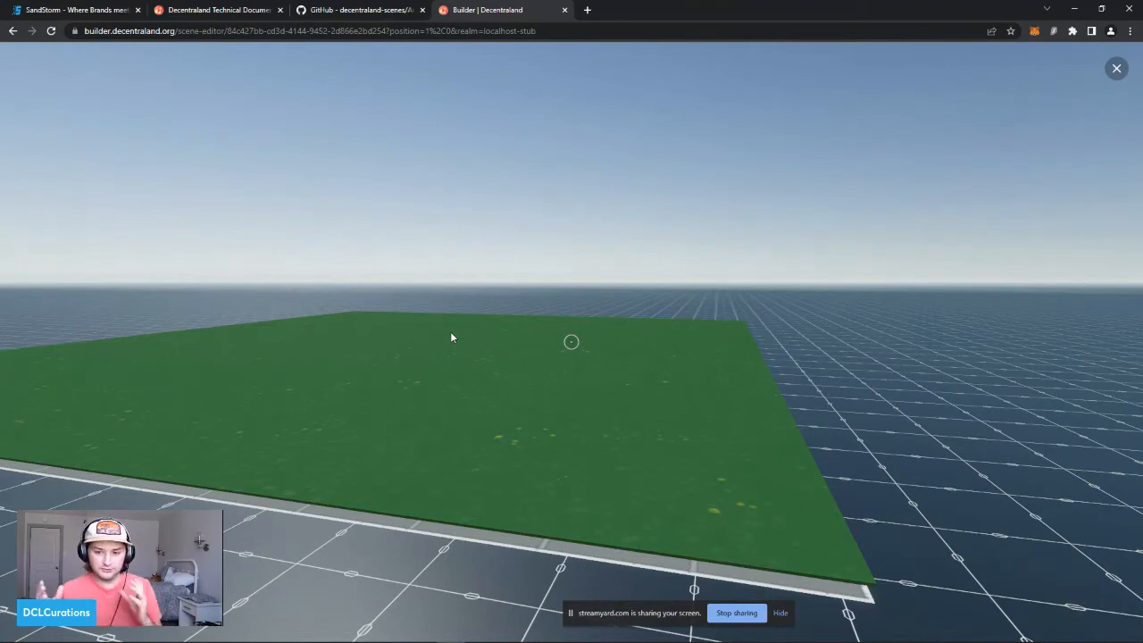
drag(451, 337, 536, 393)
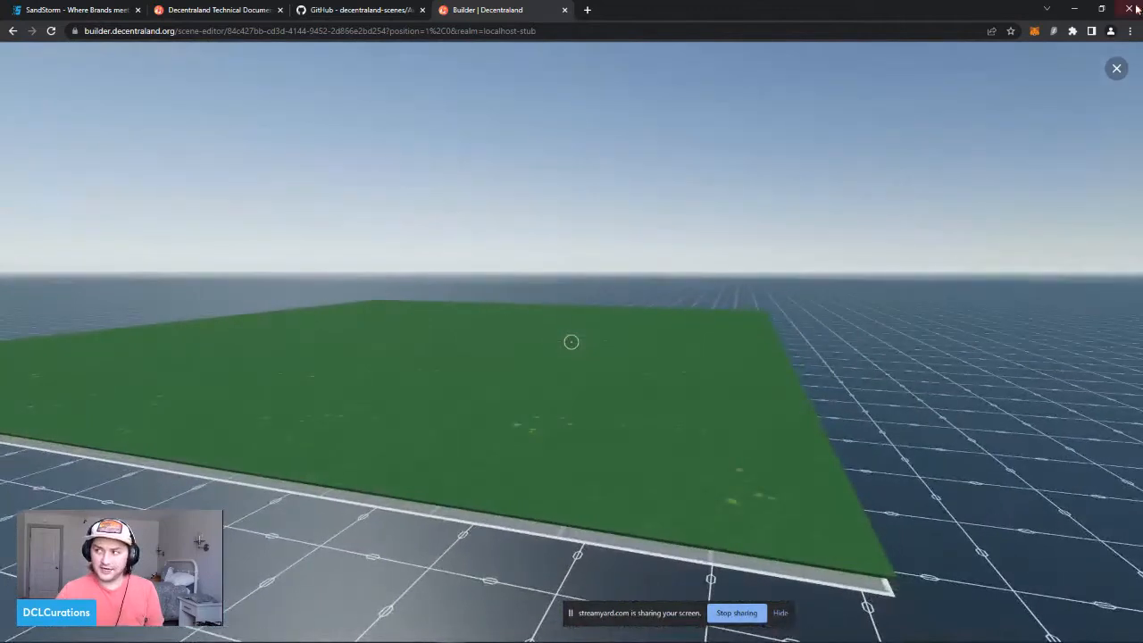
click(1116, 69)
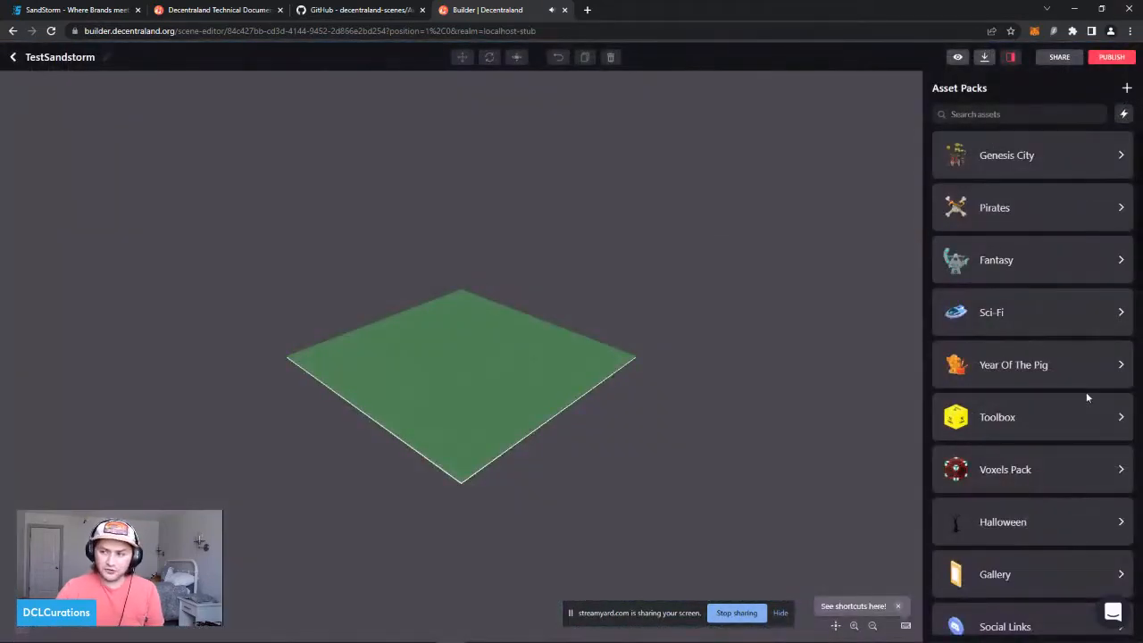
Step: Place the humanoid model from My Asset Pack (6) on the green parcel as a scale reference
scroll(1081, 410, down, 5)
scroll(1027, 410, down, 5)
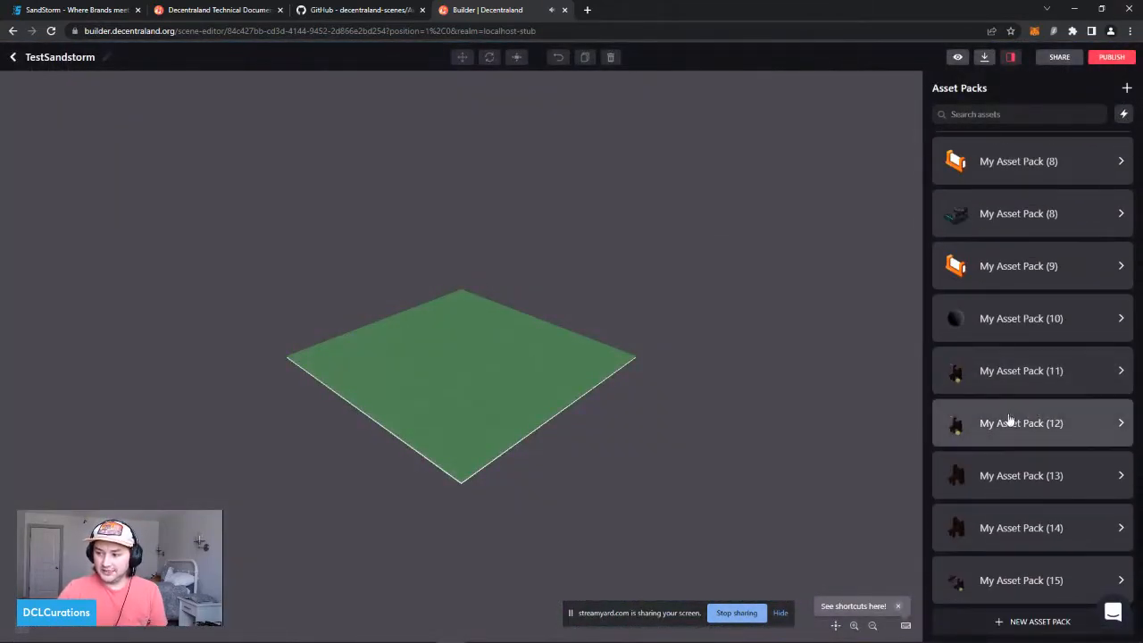
scroll(1000, 406, up, 5)
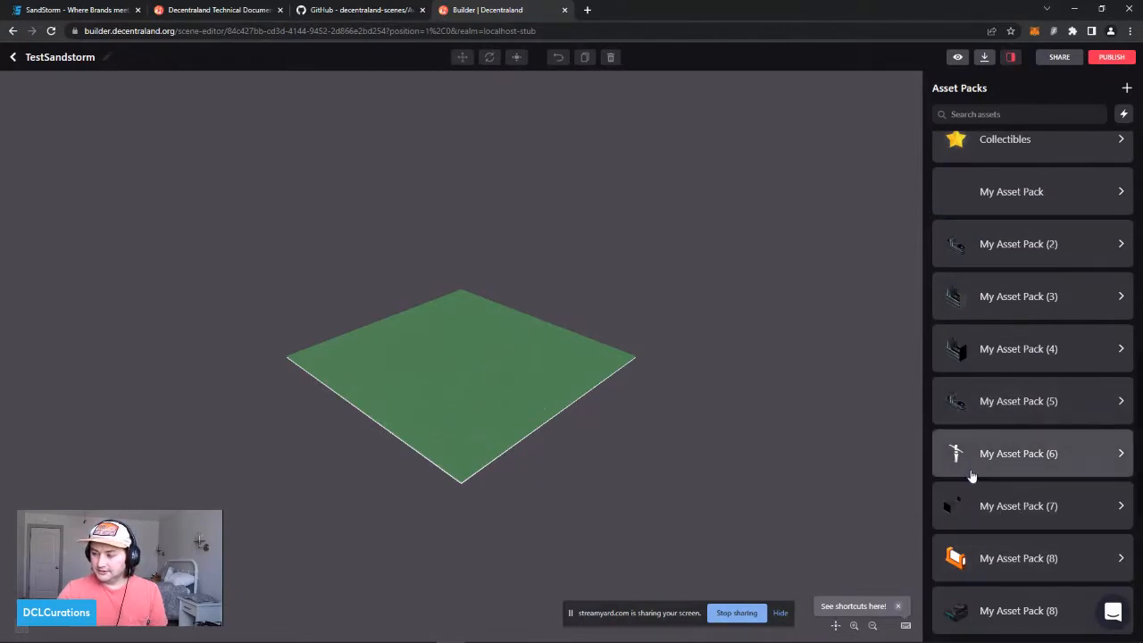
scroll(967, 459, up, 2)
scroll(994, 464, down, 1)
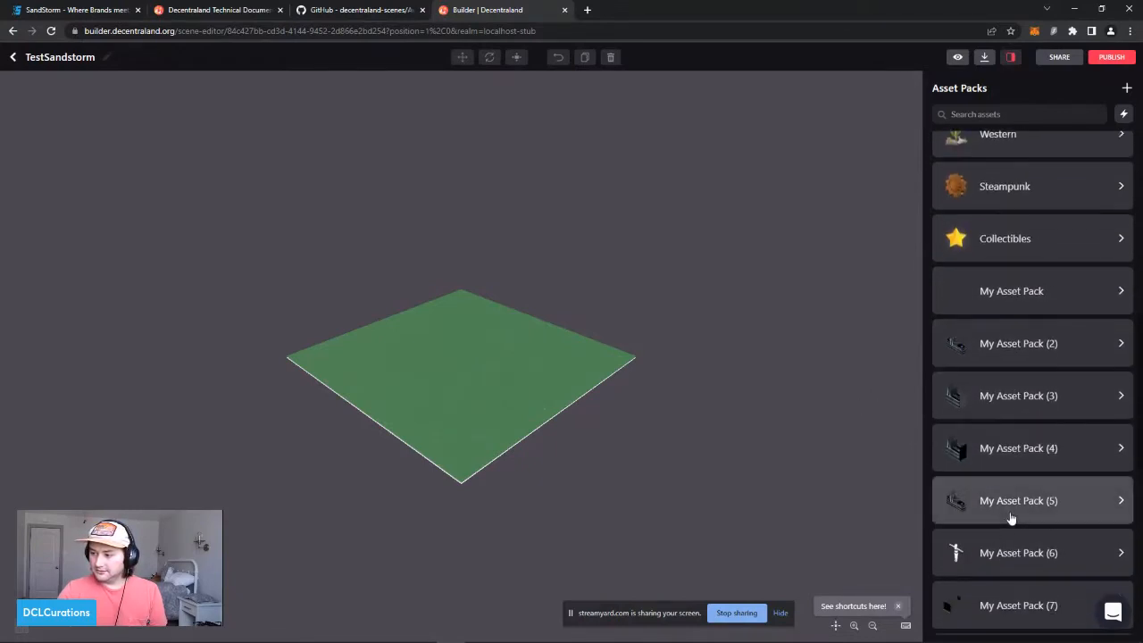
click(1003, 552)
drag(964, 168, 527, 329)
scroll(503, 330, up, 3)
Step: Preview the parcel in first person, walk around the humanoid to compare its size with the ground, and return to the editor
click(957, 57)
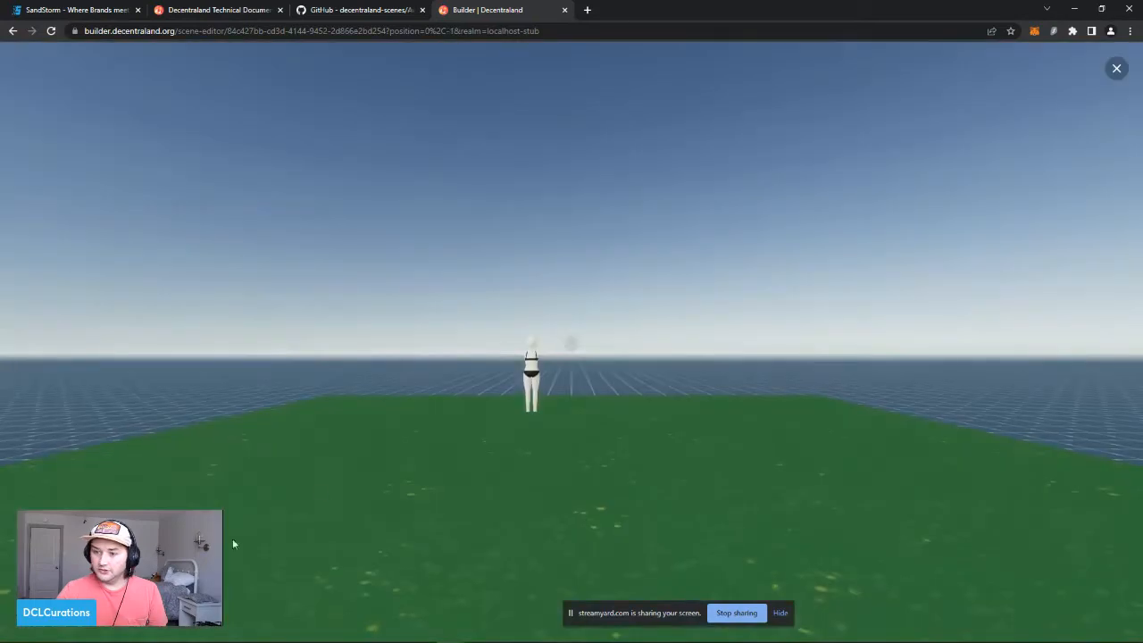
click(183, 486)
key(w)
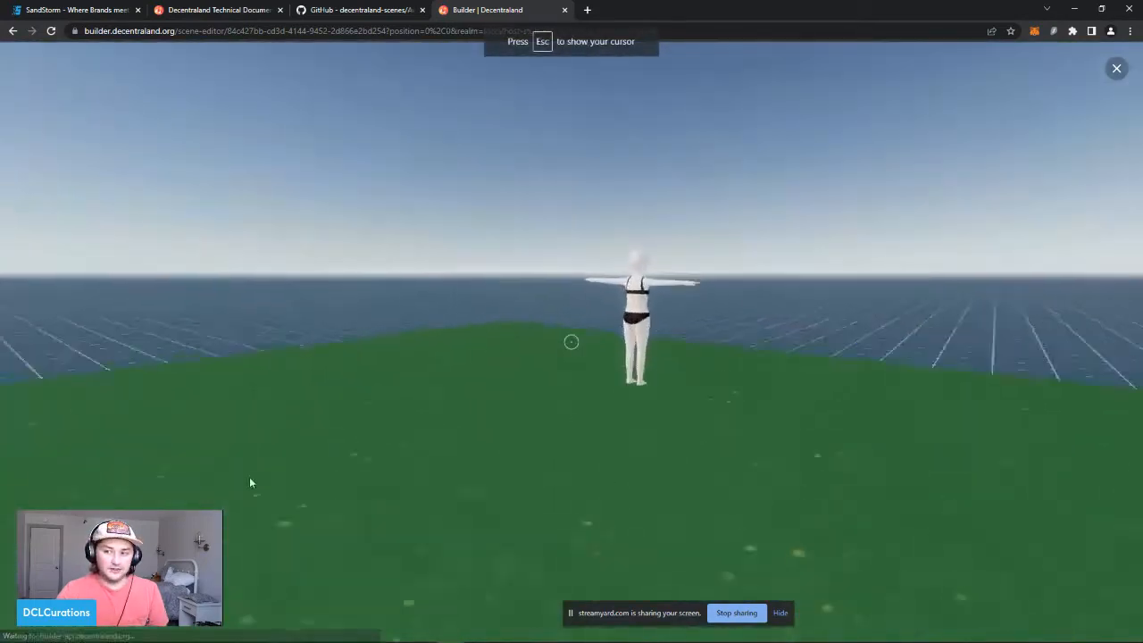
key(w)
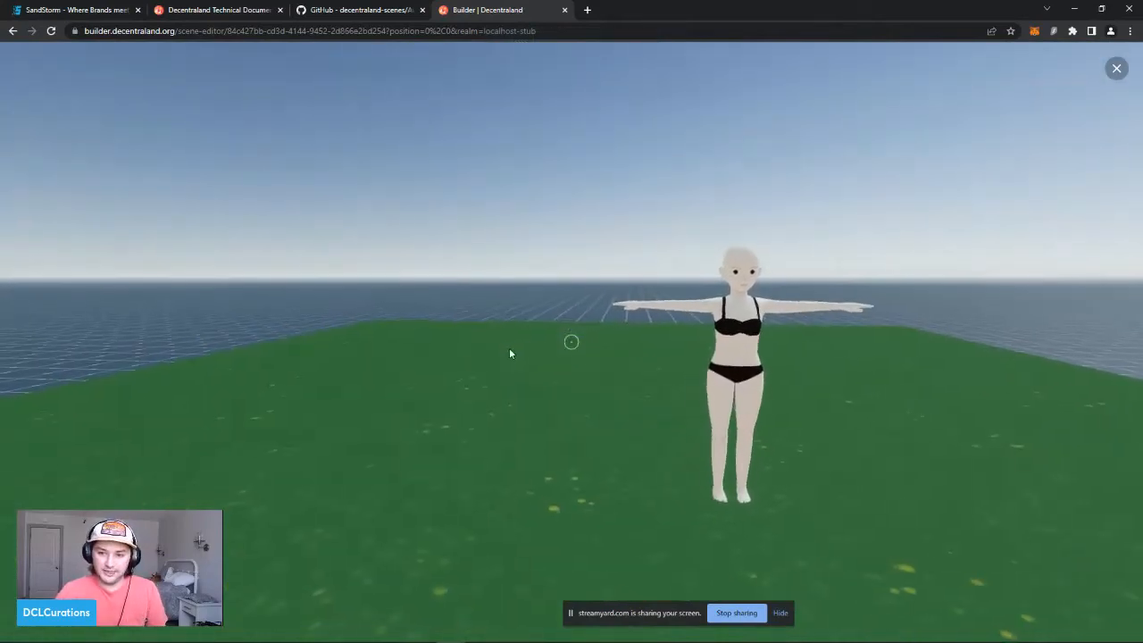
key(s)
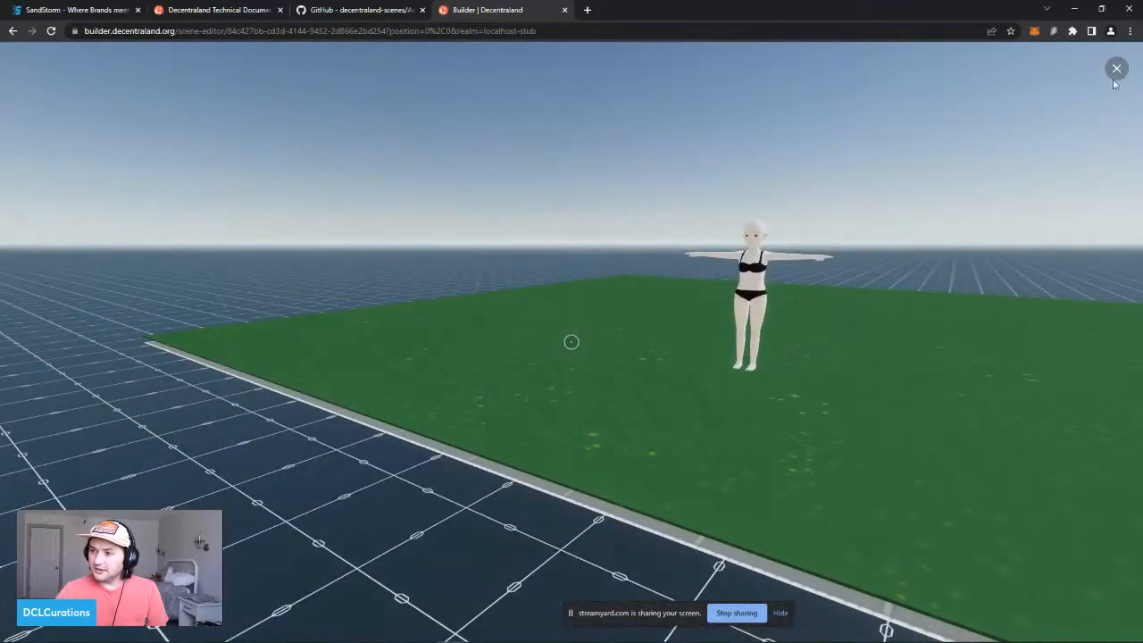
click(1116, 69)
drag(697, 311, 591, 288)
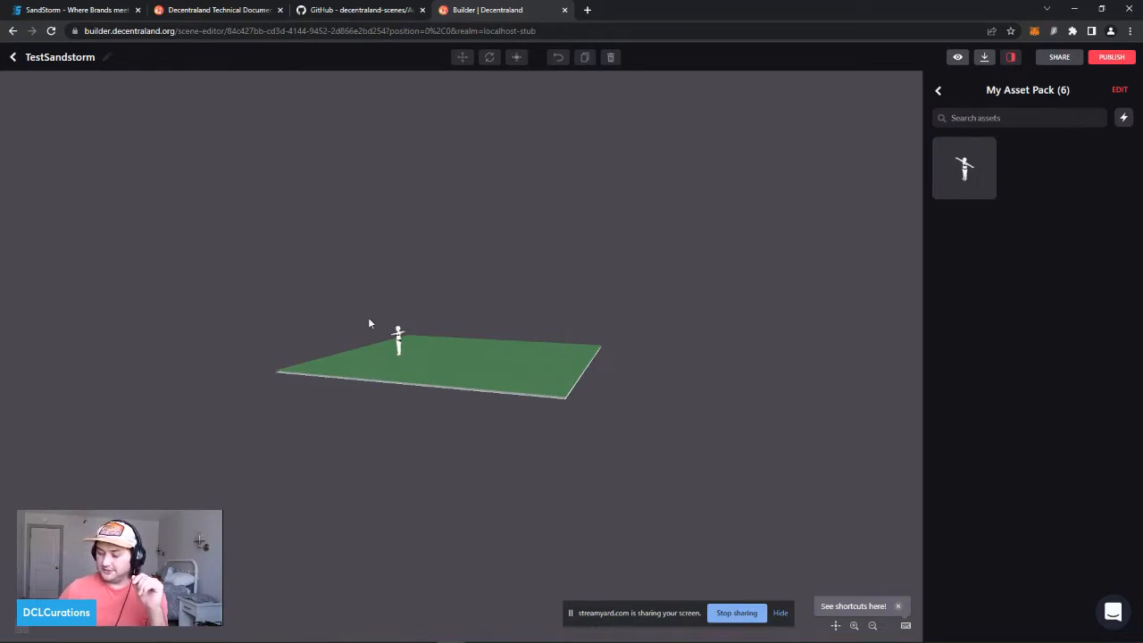
Step: Switch to the SDK 101 page of the Decentraland documentation and open the Node.js site linked in its CLI install section
click(210, 10)
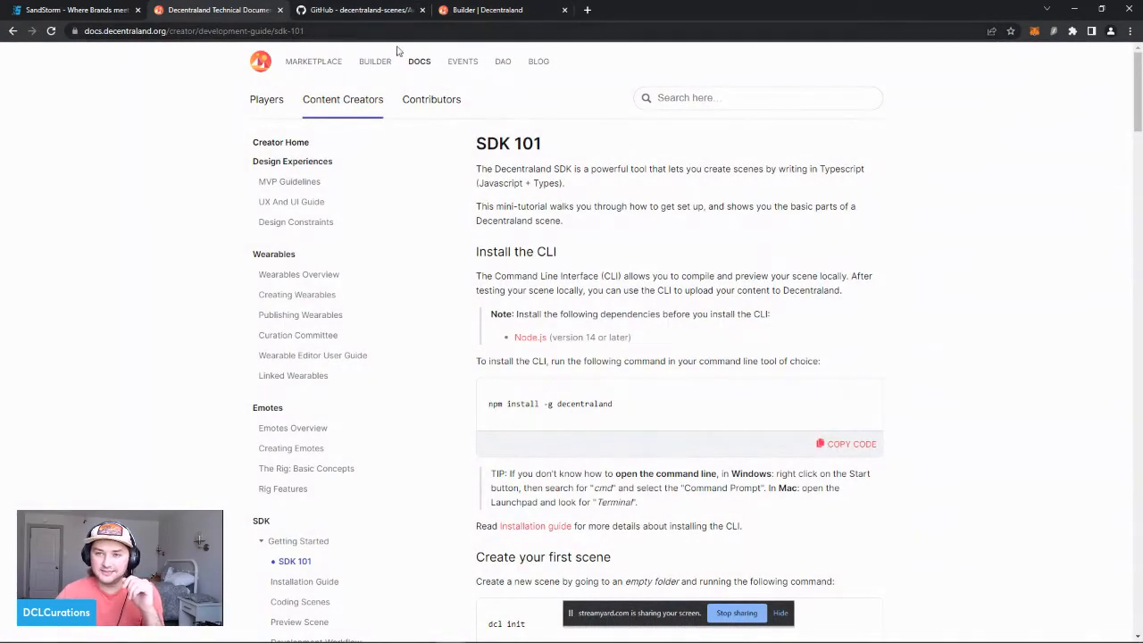
click(337, 31)
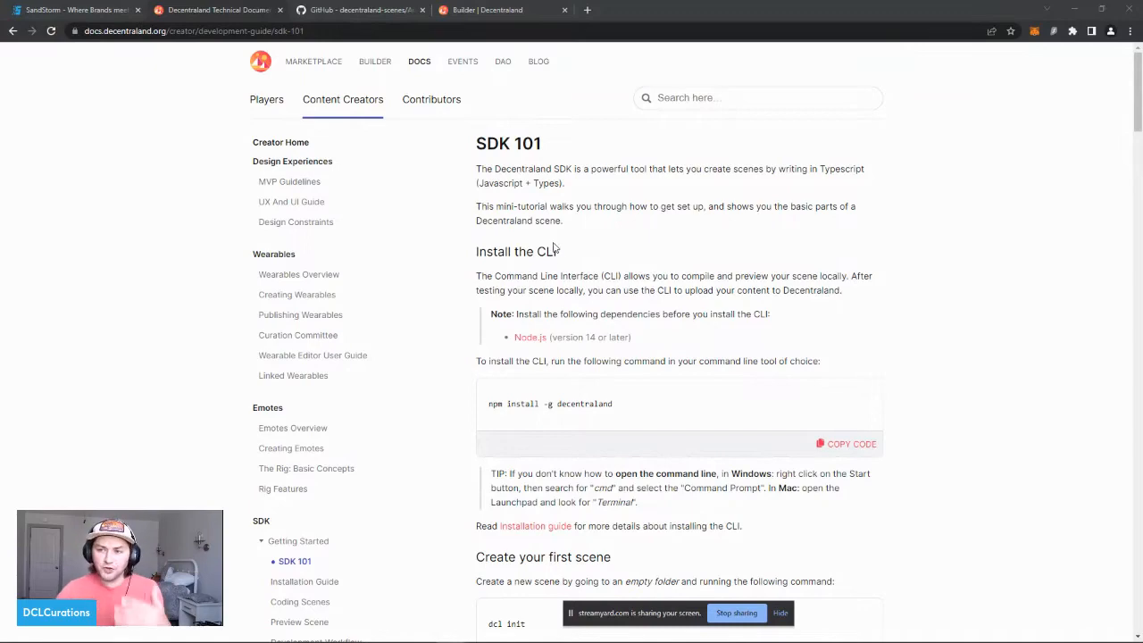
drag(477, 143, 559, 150)
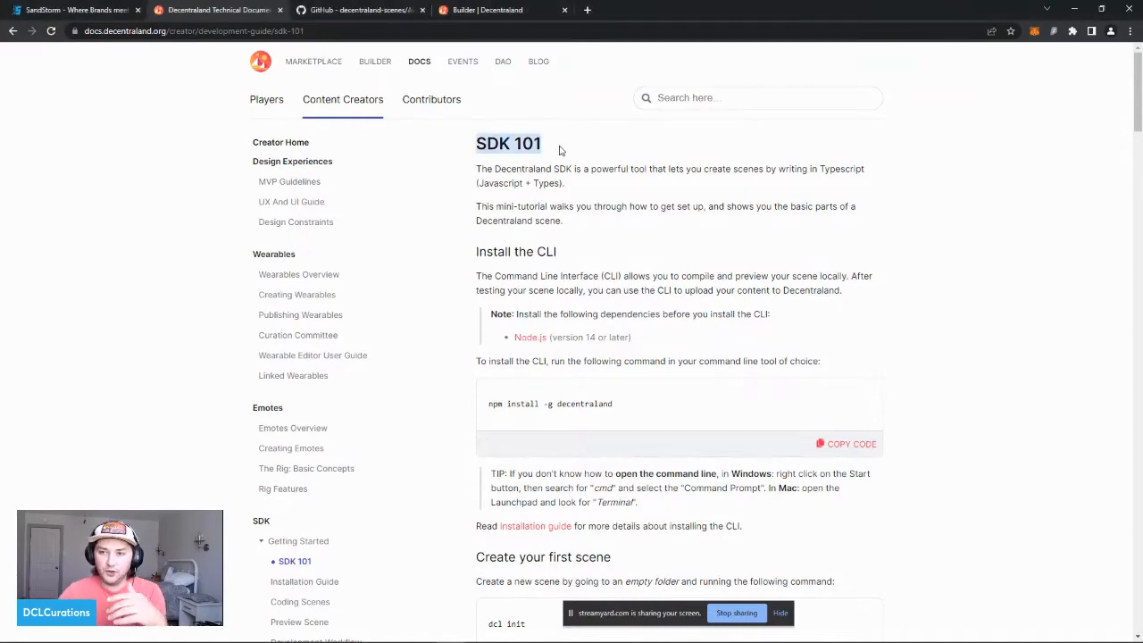
click(562, 150)
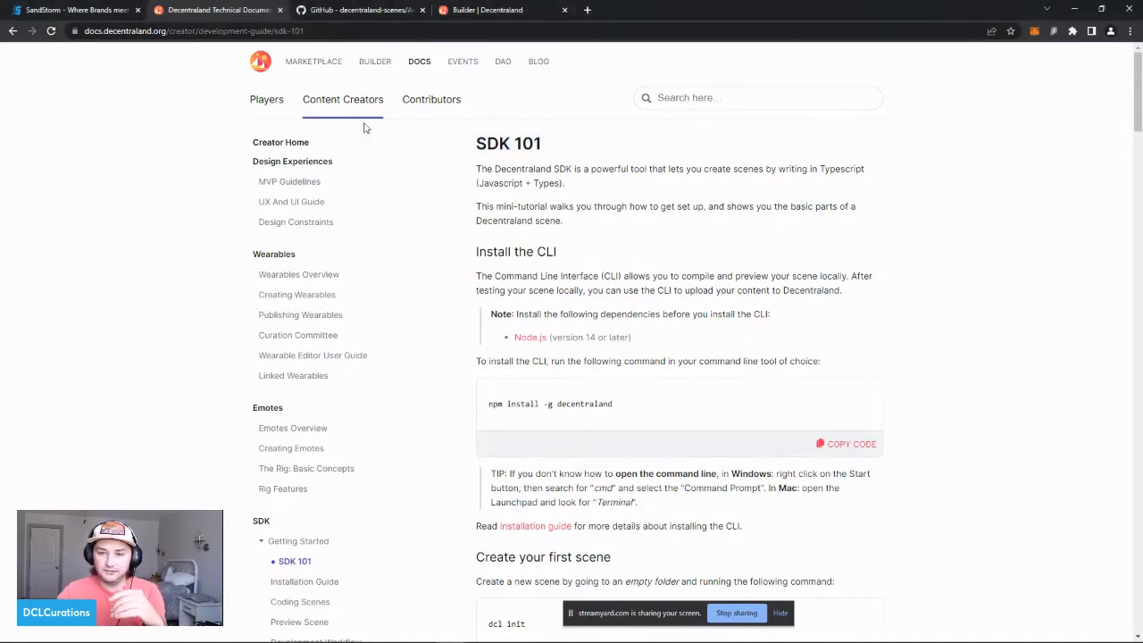
scroll(403, 181, down, 1)
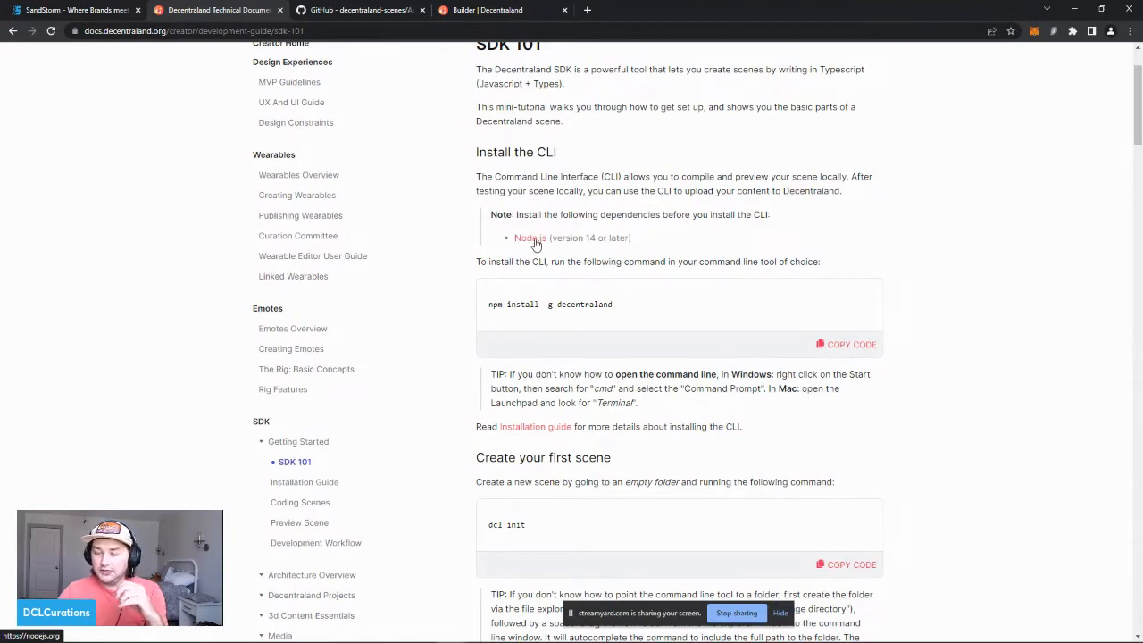
click(529, 239)
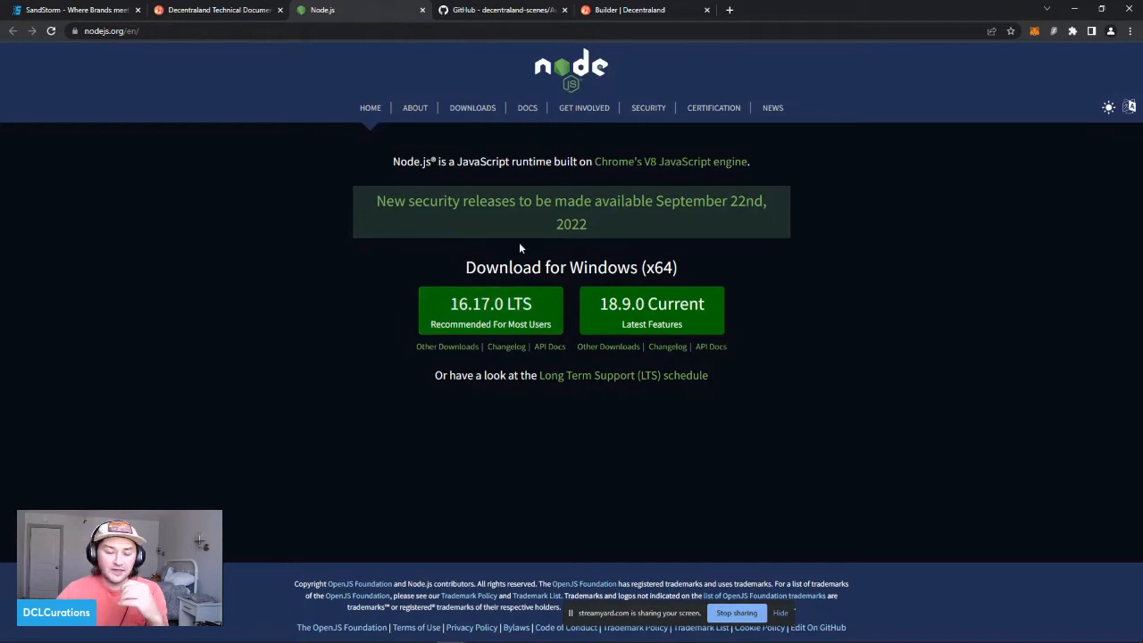
Step: Search Windows for "node" to check for the Node.js command prompt, and close the search
click(43, 631)
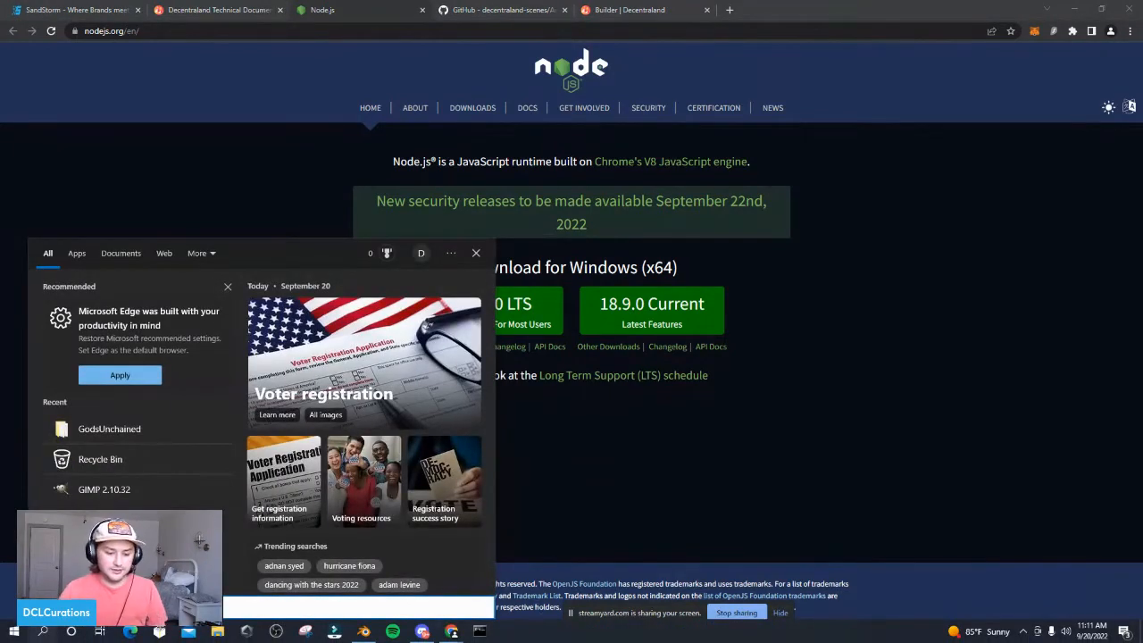
text(node)
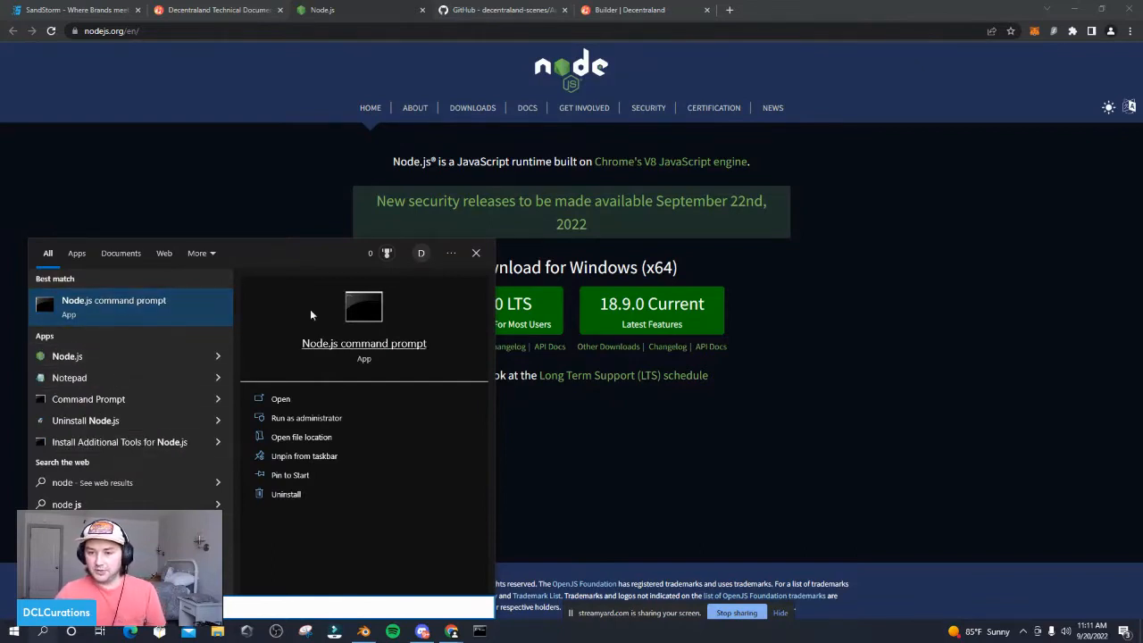
click(960, 352)
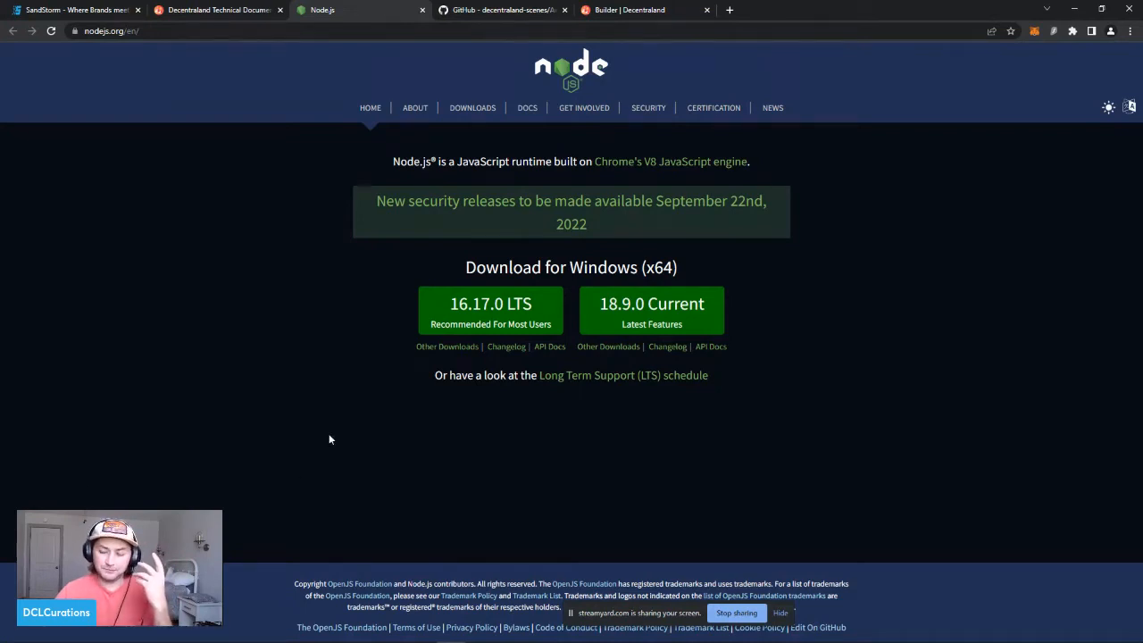
Step: Start downloading the Node.js 16.17.0 LTS installer for Windows and cancel the save
click(458, 311)
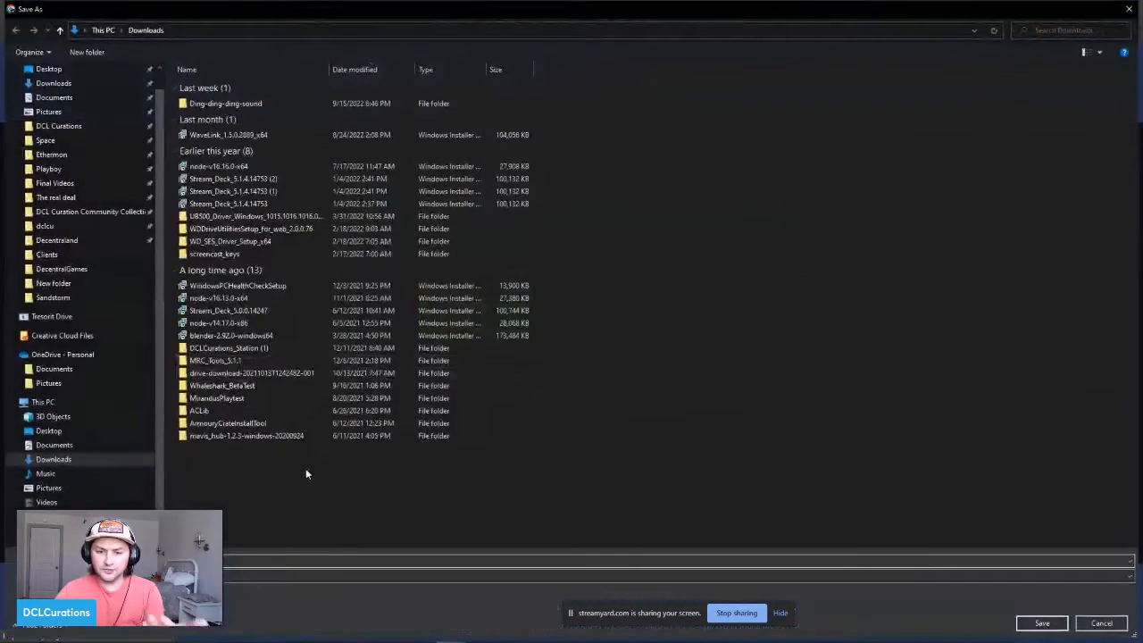
click(1129, 8)
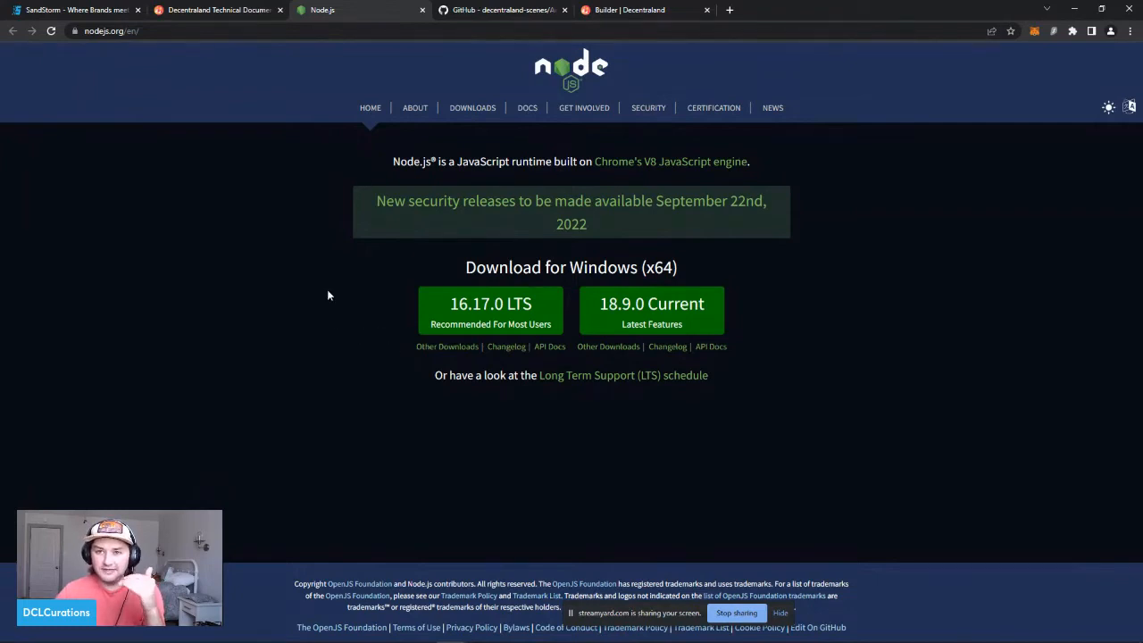
Step: Return to the SDK 101 documentation, skim its sections down past the Utils library, and go back to the CLI install instructions
click(265, 9)
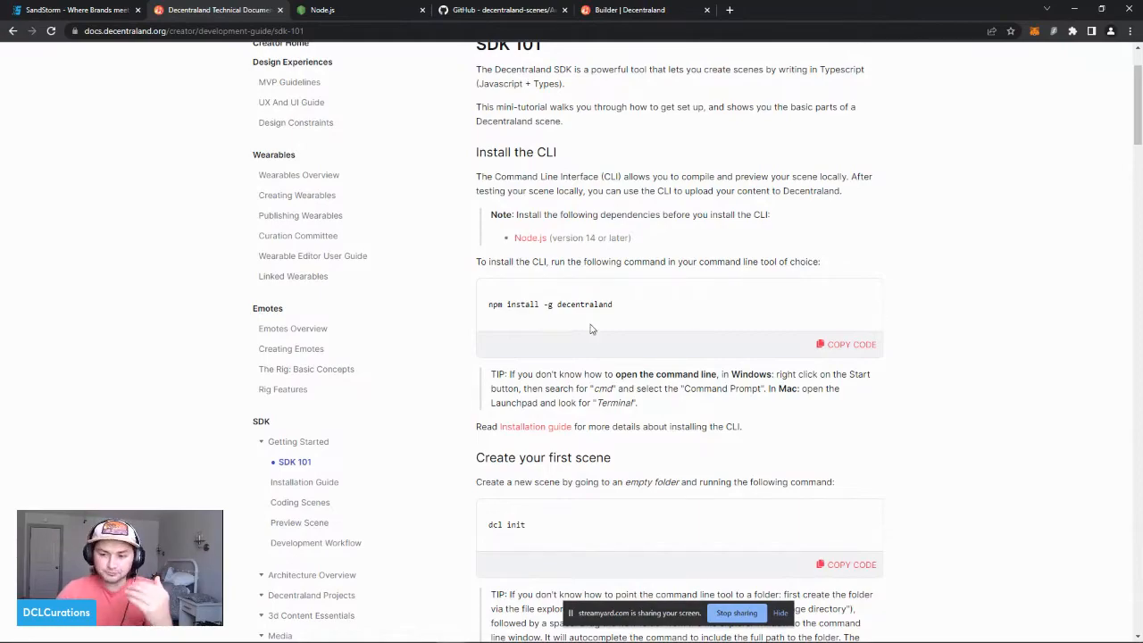
scroll(590, 330, down, 15)
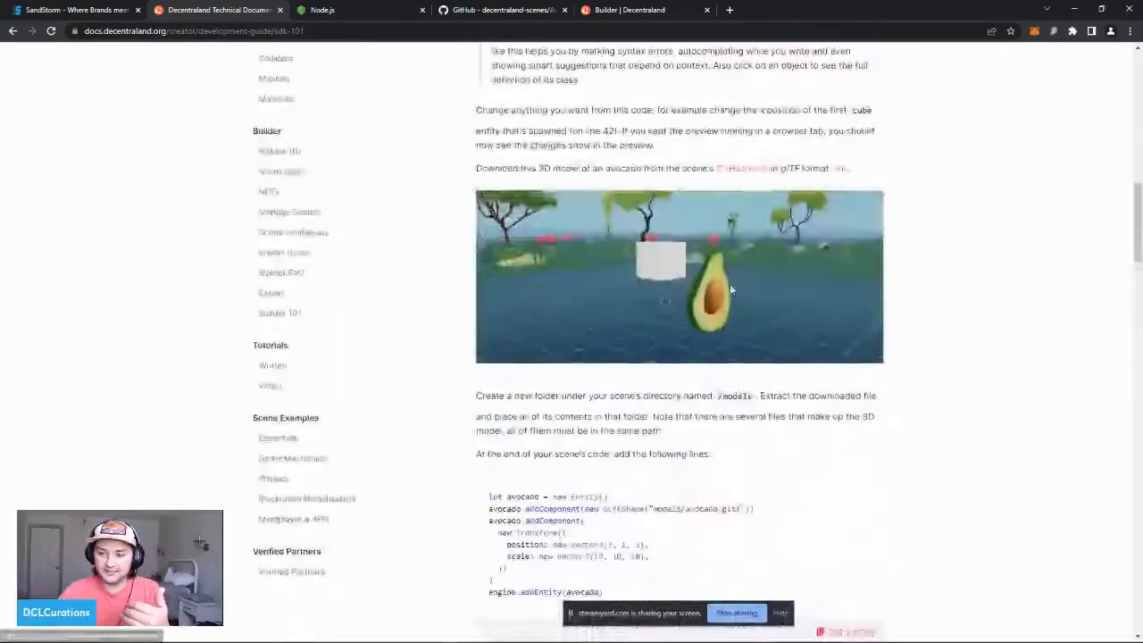
scroll(729, 283, down, 3)
scroll(759, 187, down, 4)
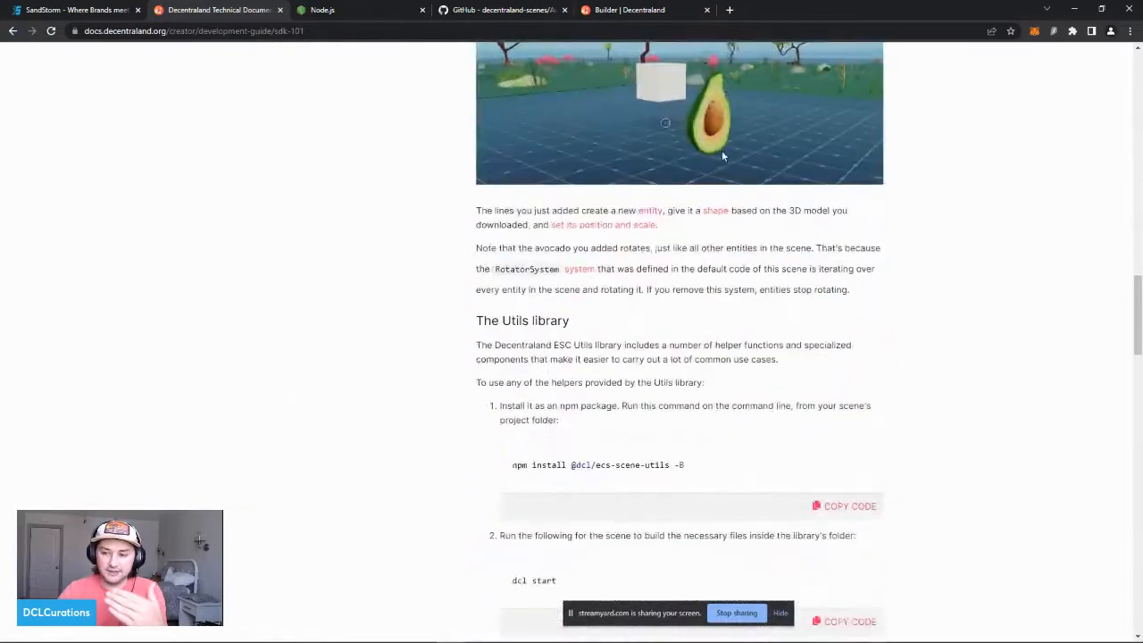
scroll(705, 192, down, 4)
scroll(684, 246, up, 12)
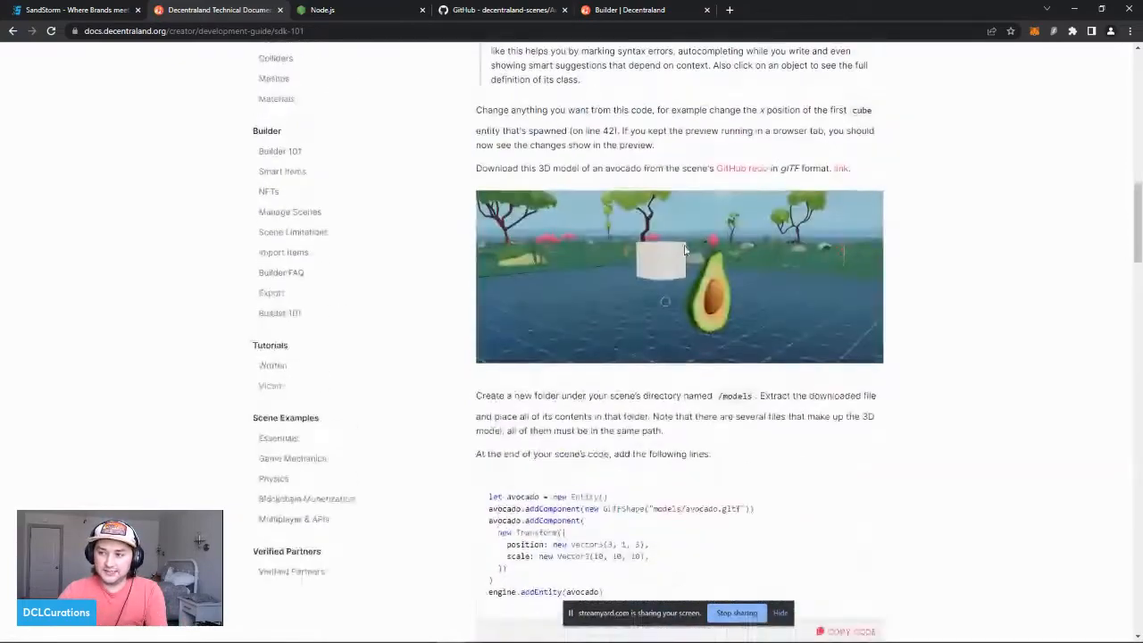
scroll(684, 250, up, 3)
scroll(633, 178, up, 7)
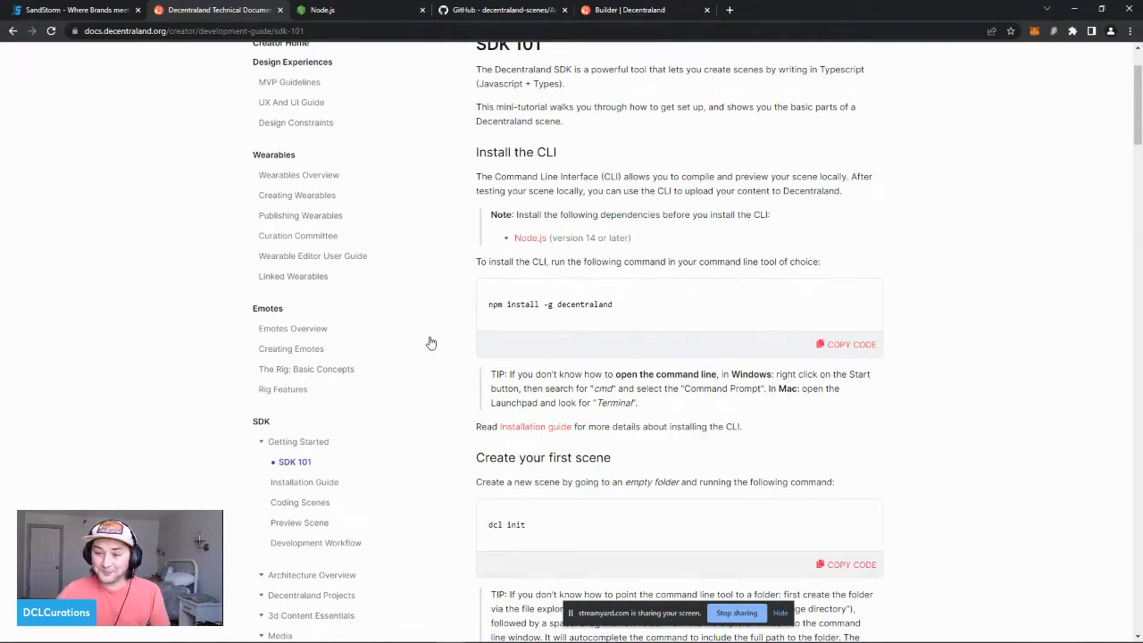
Step: Bring up the Node.js command prompt and reposition its window over the documentation page
mouse_move(495, 637)
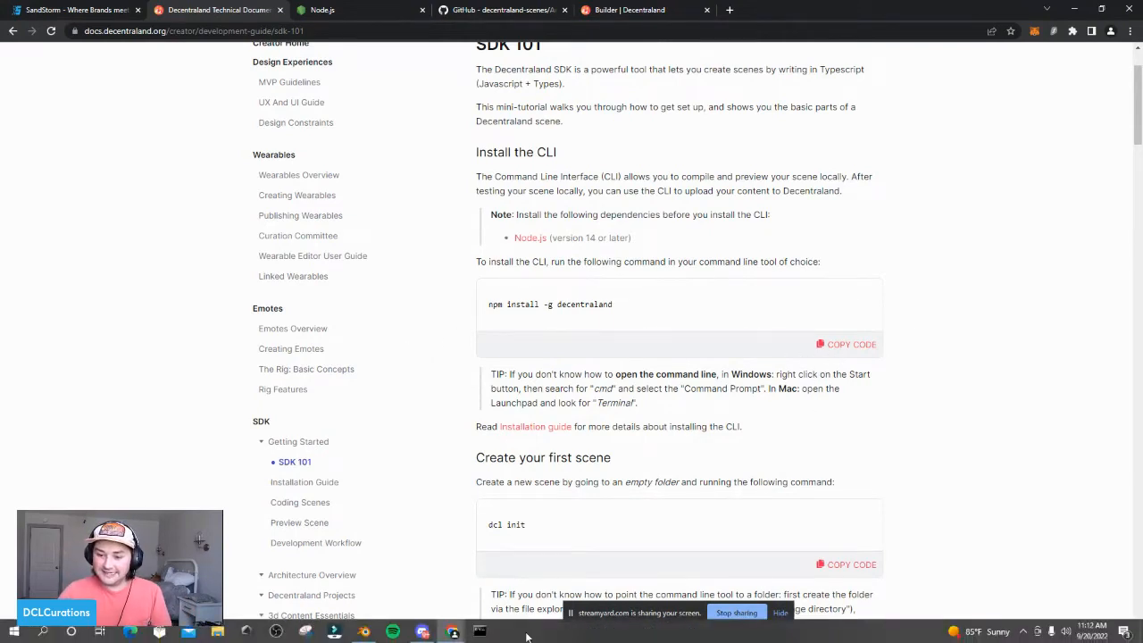
click(481, 631)
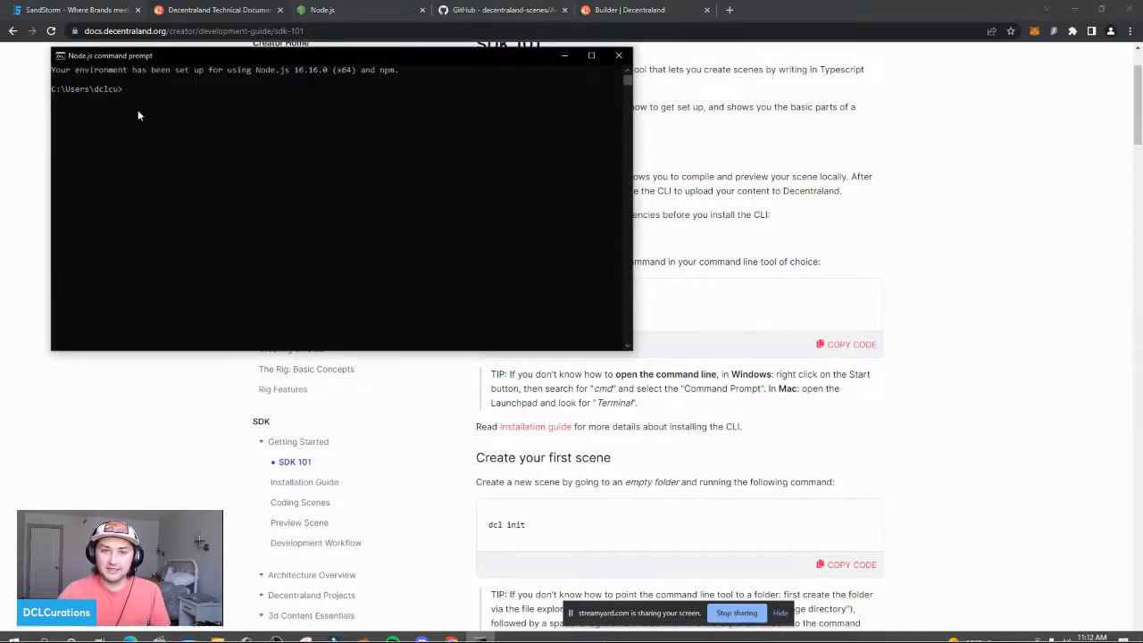
mouse_move(88, 60)
mouse_down()
mouse_move(76, 61)
mouse_move(88, 63)
mouse_up()
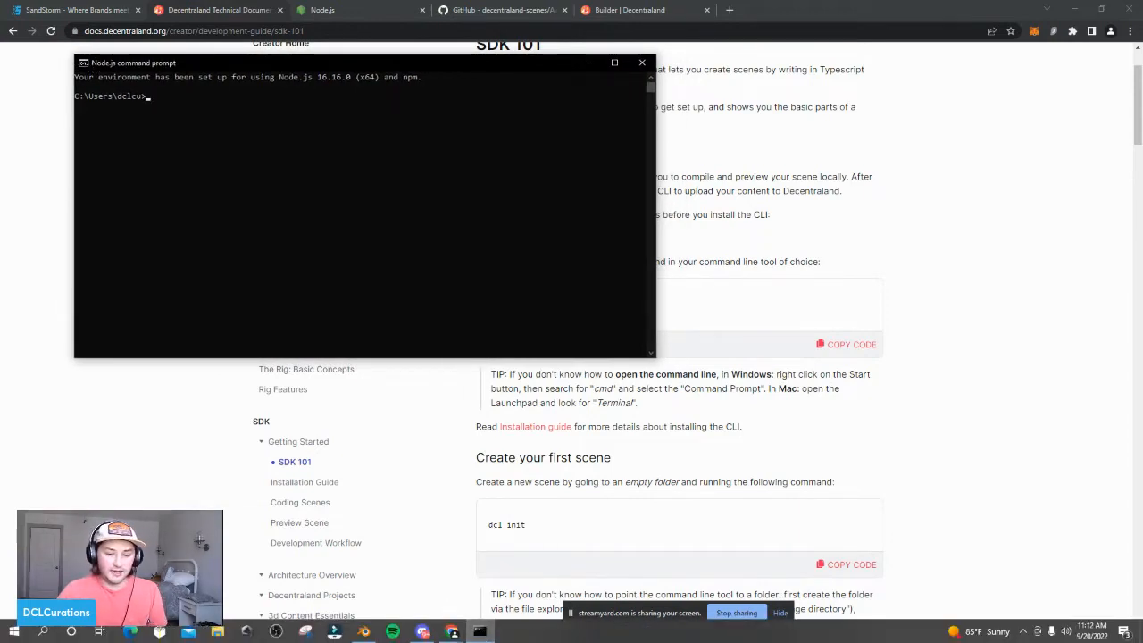
Step: Search Windows for "node", compare the Node.js app entry with the Node.js command prompt, and close the search
click(42, 631)
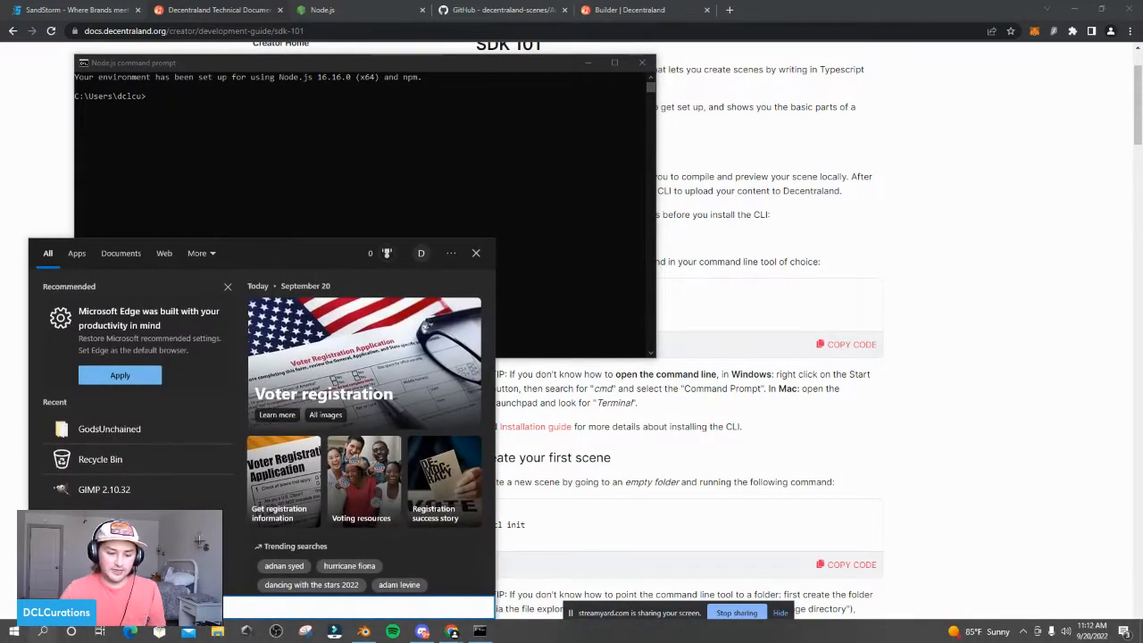
text(node)
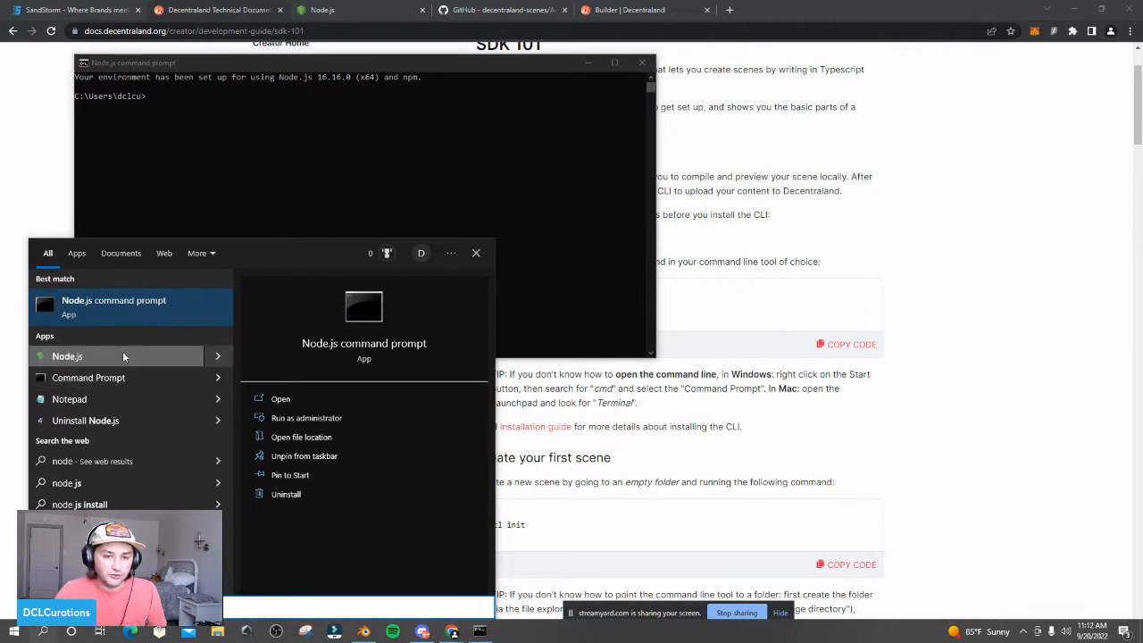
click(216, 358)
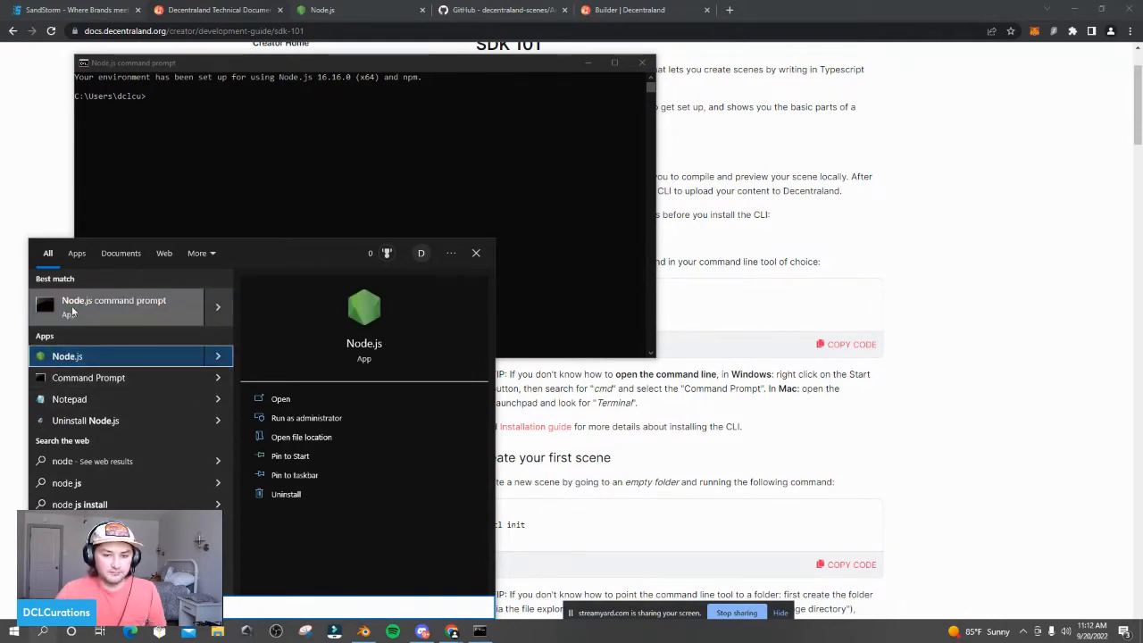
click(476, 252)
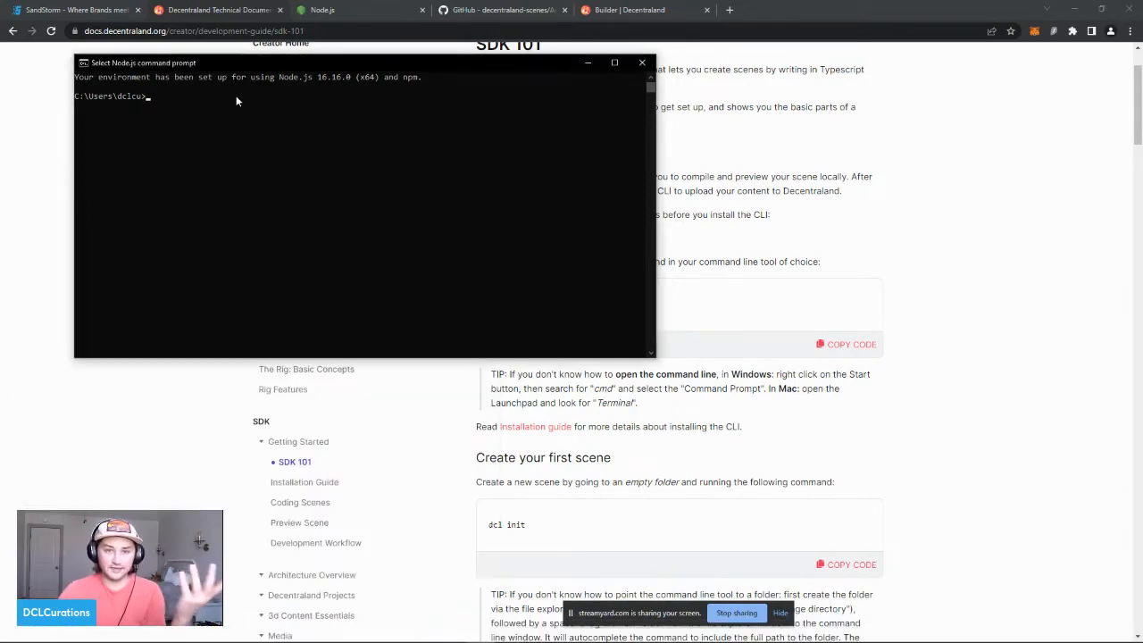
Step: Copy the CLI install command from the SDK 101 page and run "npm install -g decentraland" in the Node.js command prompt
click(150, 96)
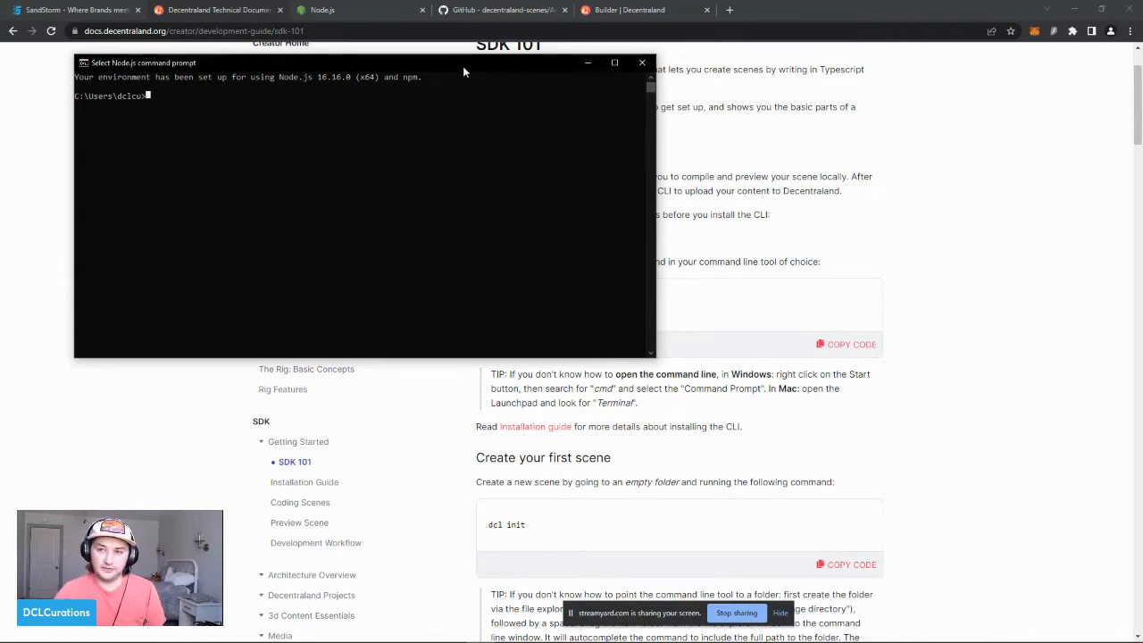
drag(462, 66, 447, 368)
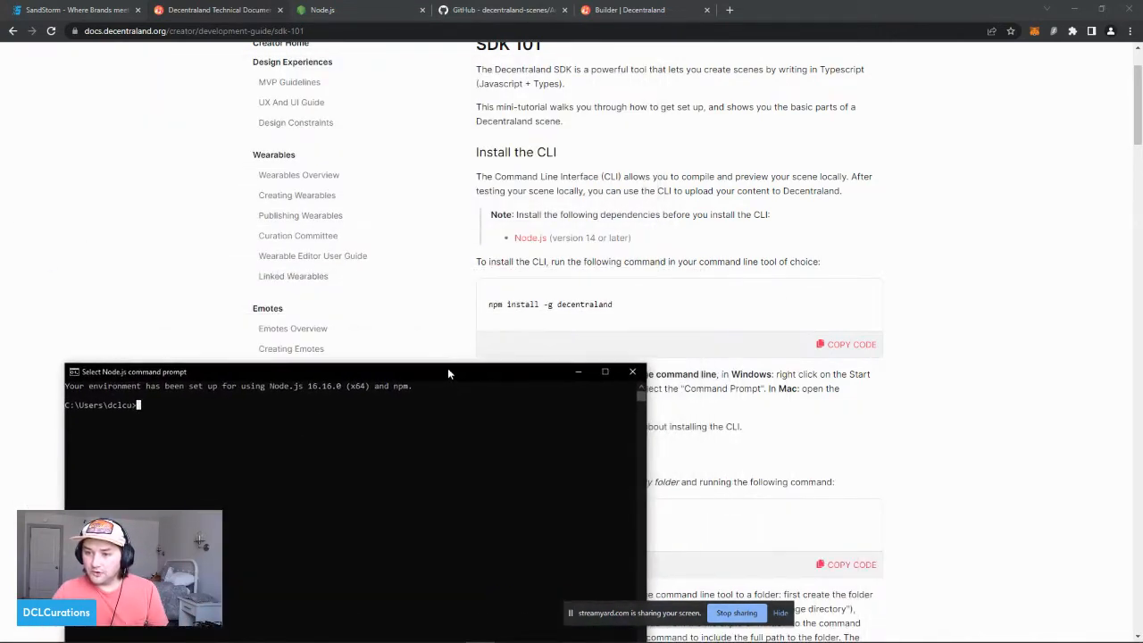
click(845, 347)
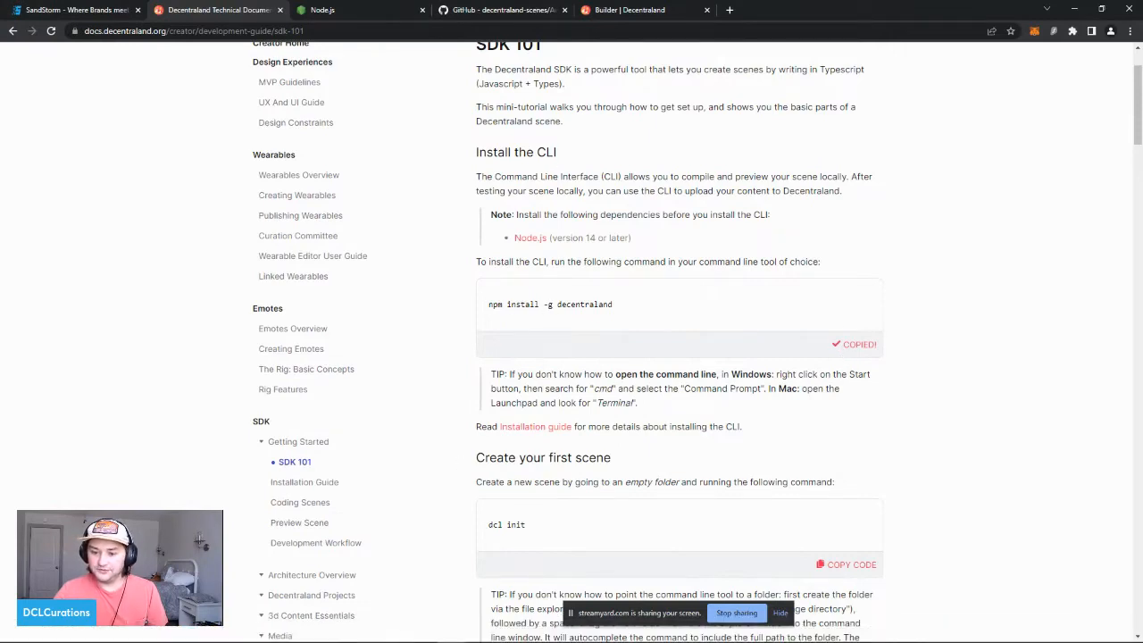
click(480, 629)
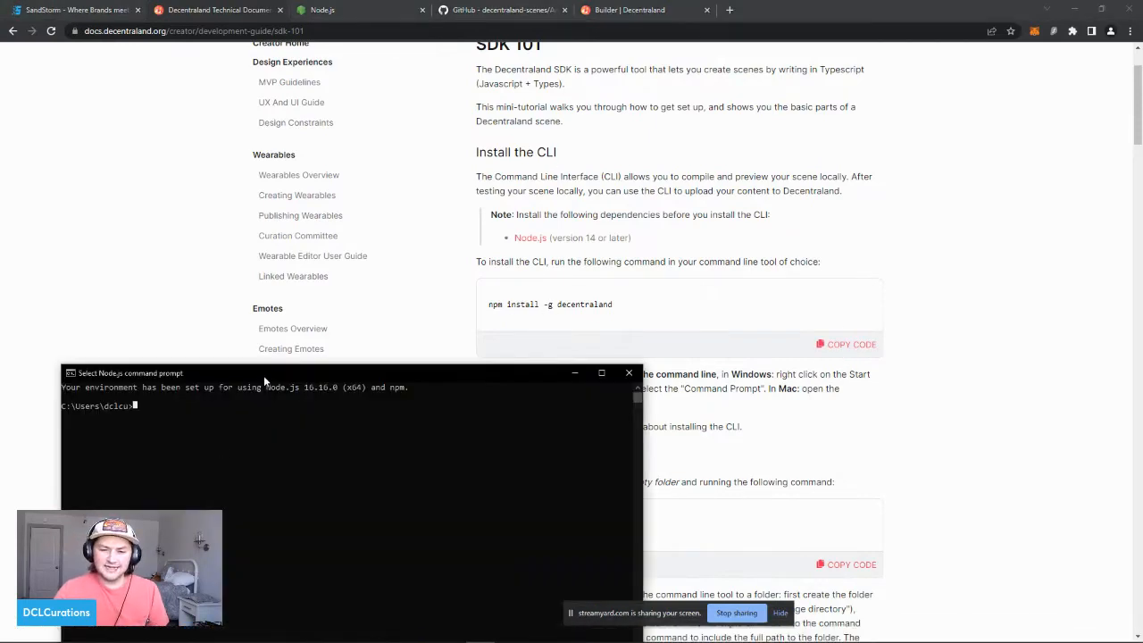
drag(264, 375, 249, 169)
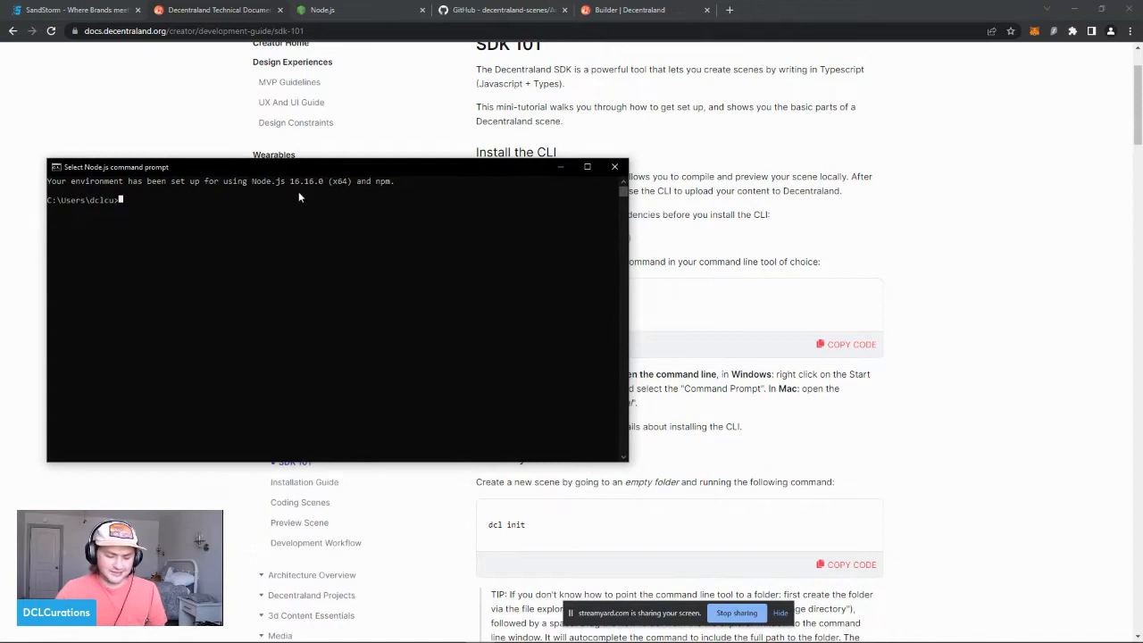
right_click(330, 245)
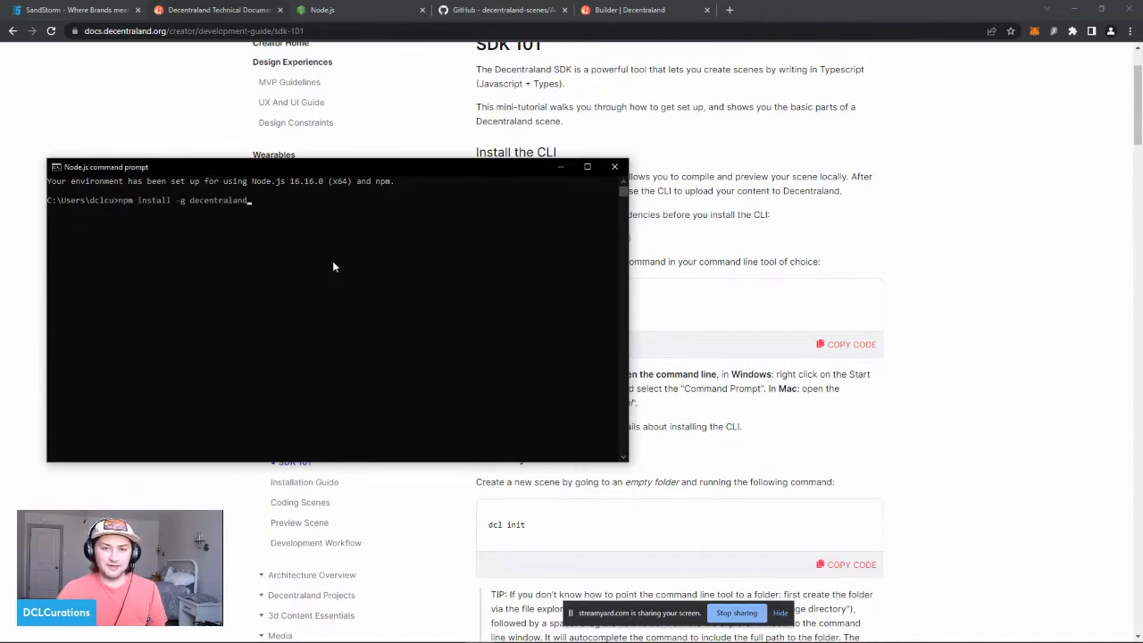
key(Return)
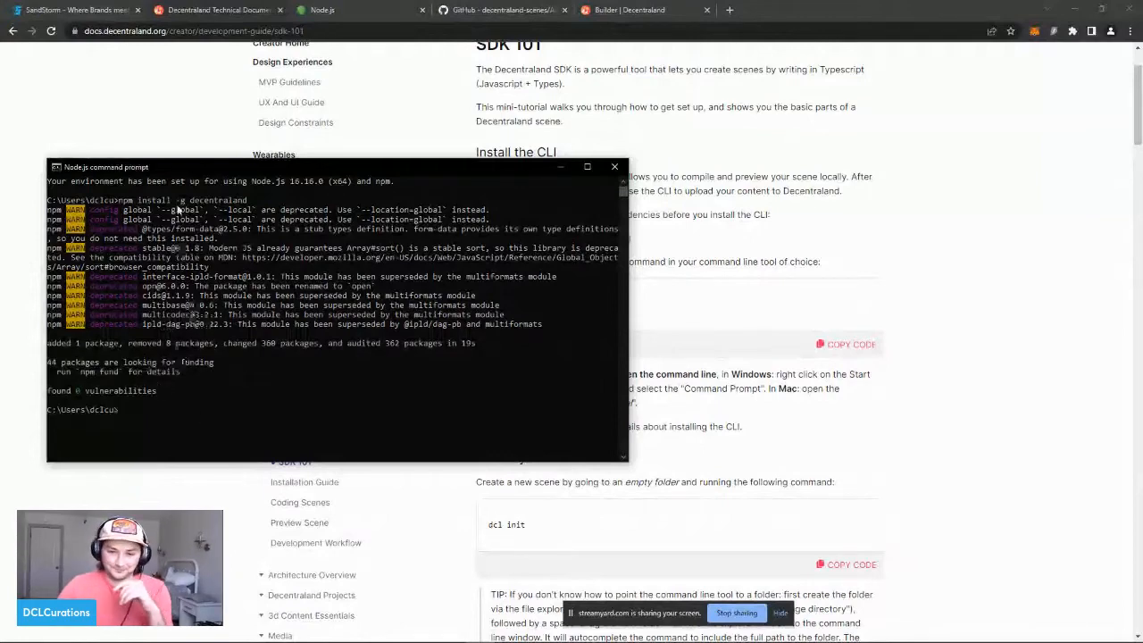
Step: Examine the deprecation warnings in the CLI install output and move the command prompt off the install instructions
drag(100, 204, 140, 332)
click(121, 306)
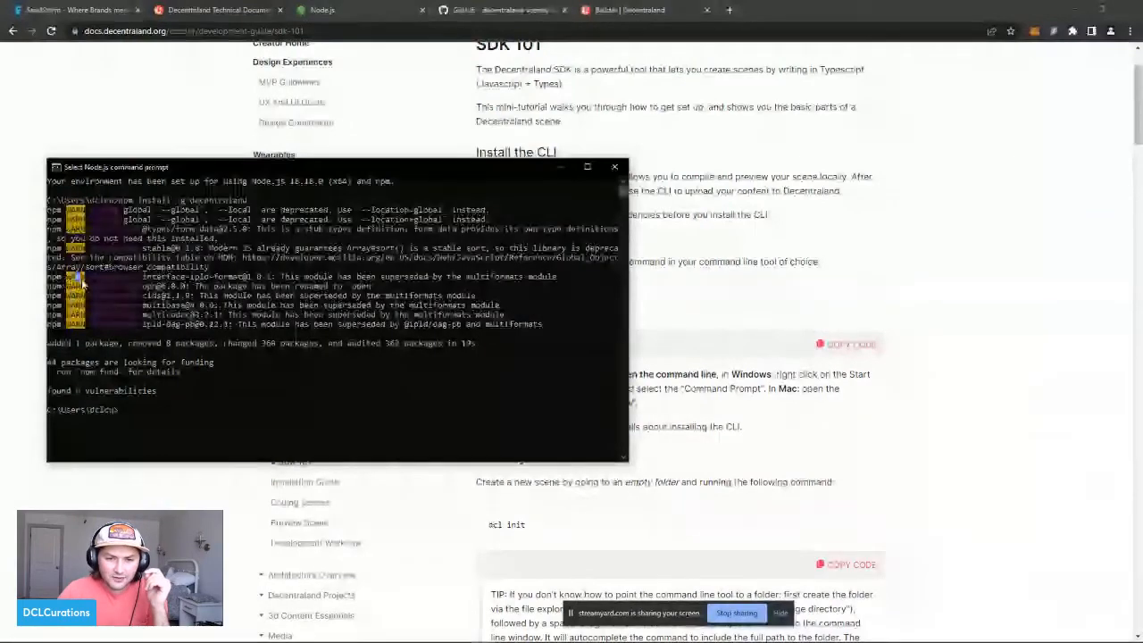
drag(140, 277, 98, 280)
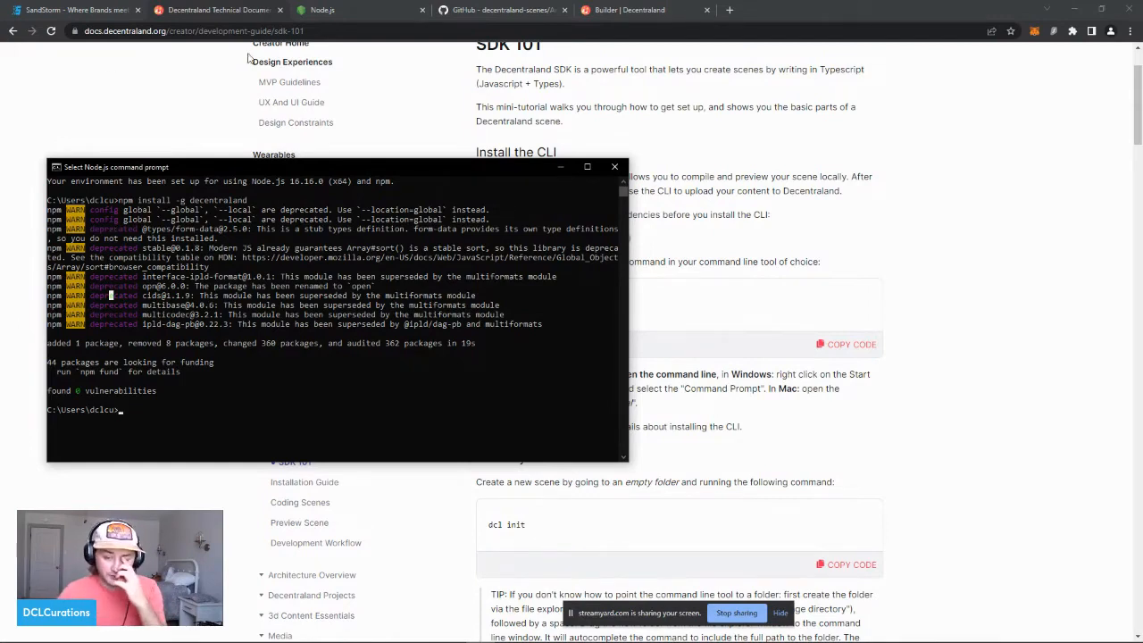
mouse_move(263, 639)
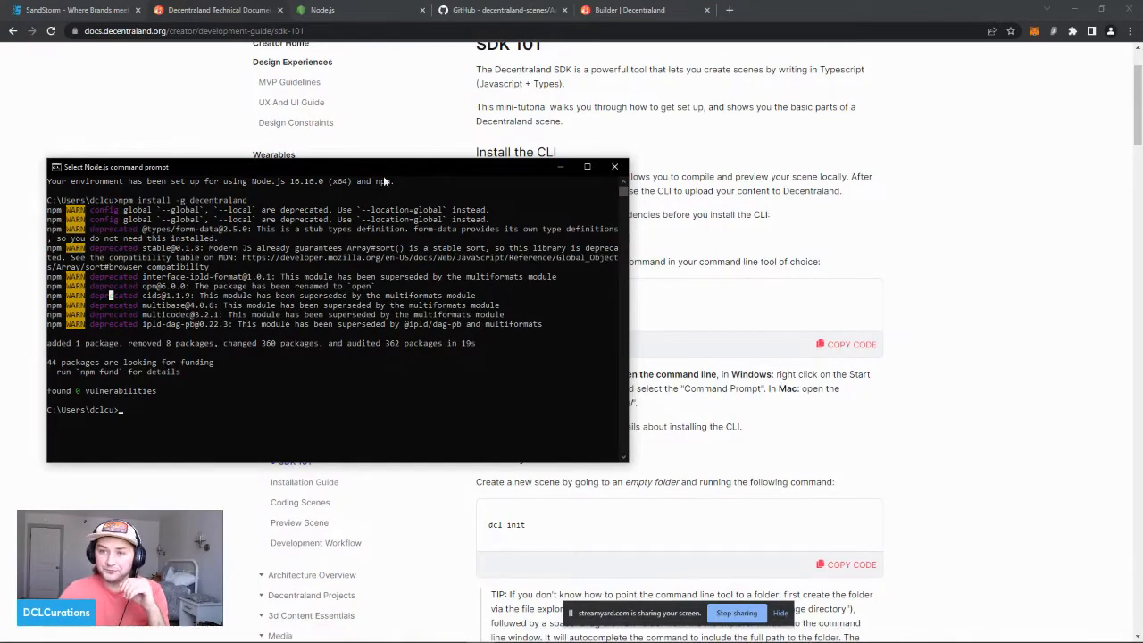
drag(398, 166, 364, 51)
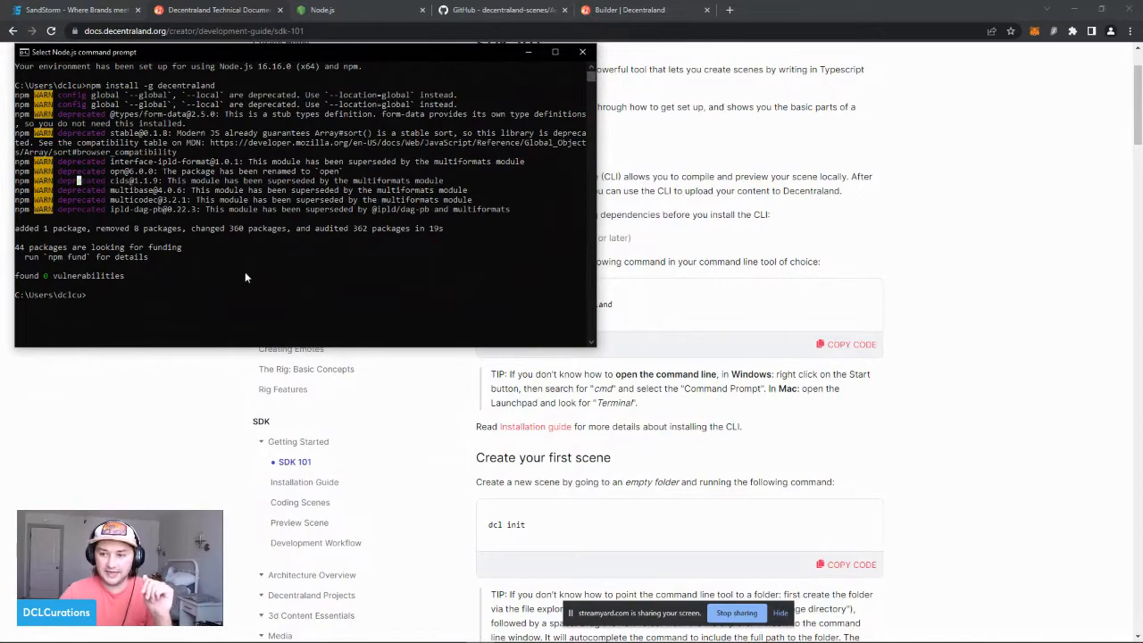
Step: Read on from the installation guide note to the "Create your first scene" section, highlighting the sentence about using an empty folder
drag(718, 422, 594, 392)
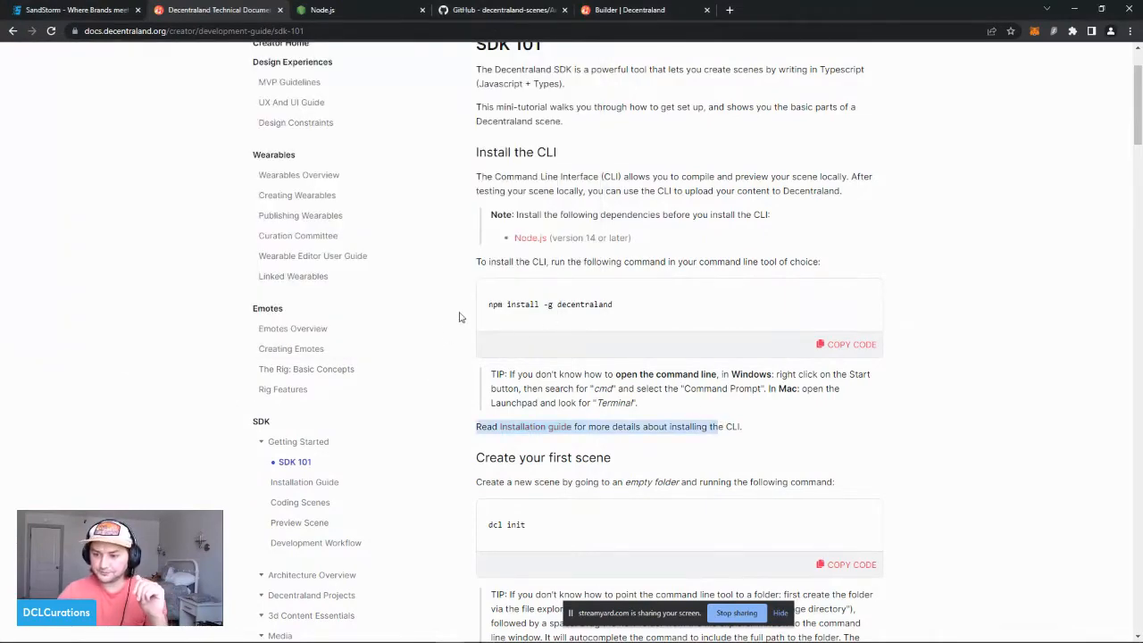
scroll(595, 334, down, 2)
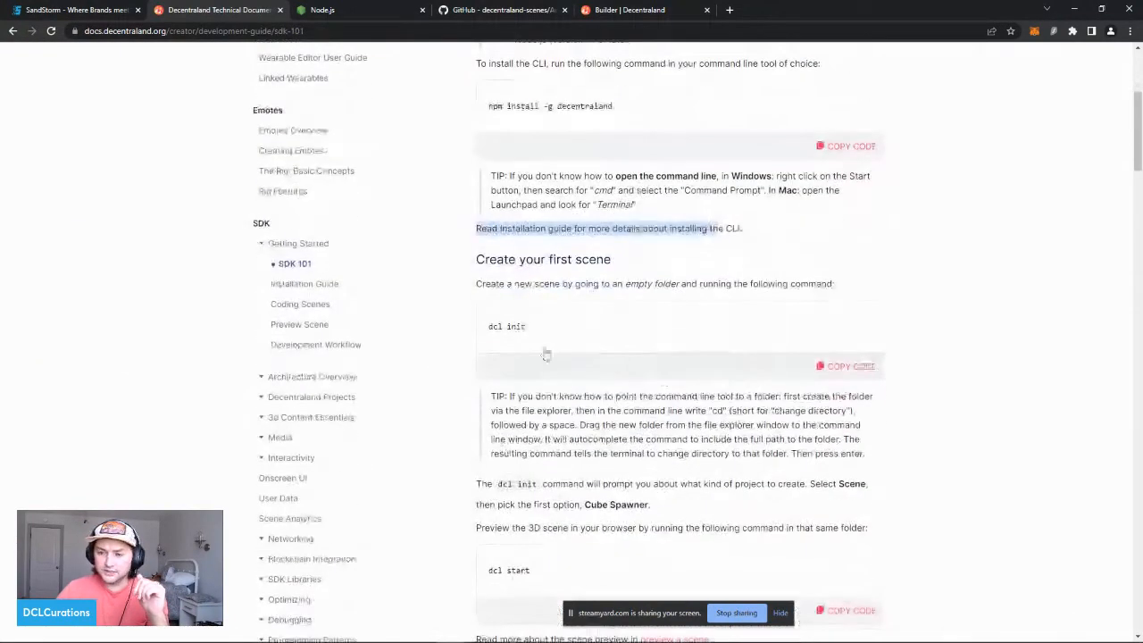
triple_click(671, 284)
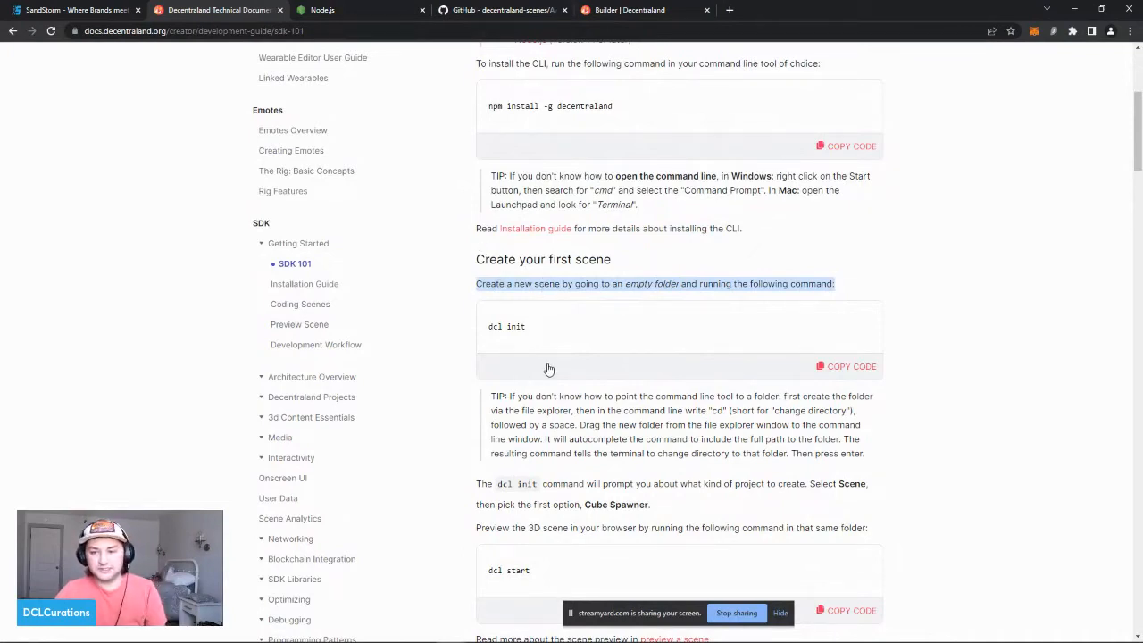
Step: Look into the SDK_Test_Deployment folder on the Desktop in File Explorer, then minimize the window
mouse_move(350, 631)
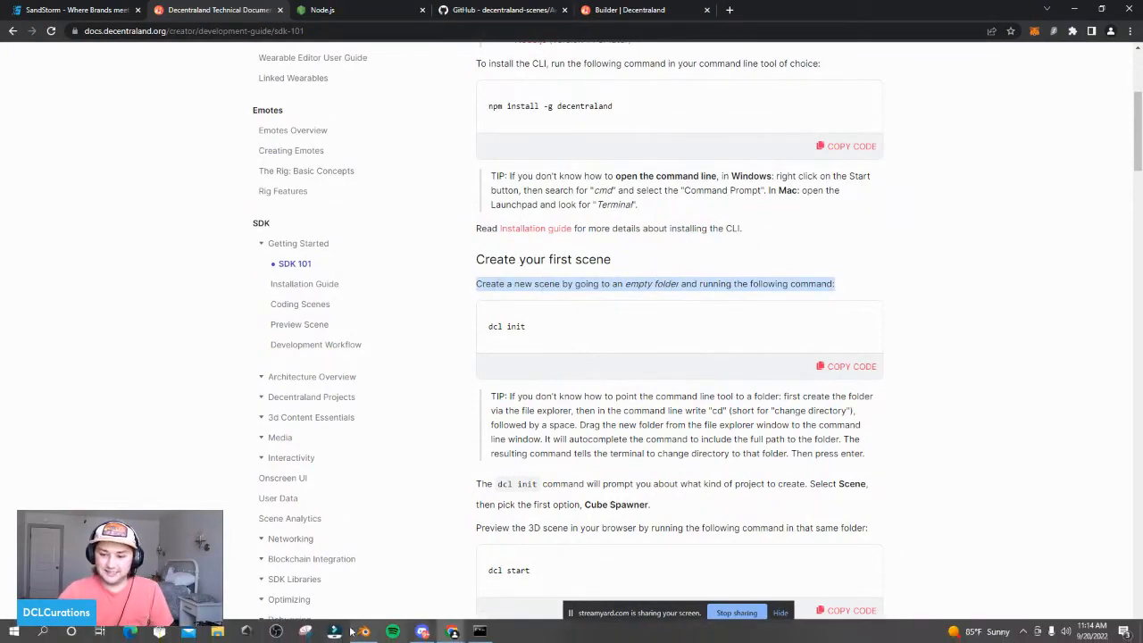
click(217, 631)
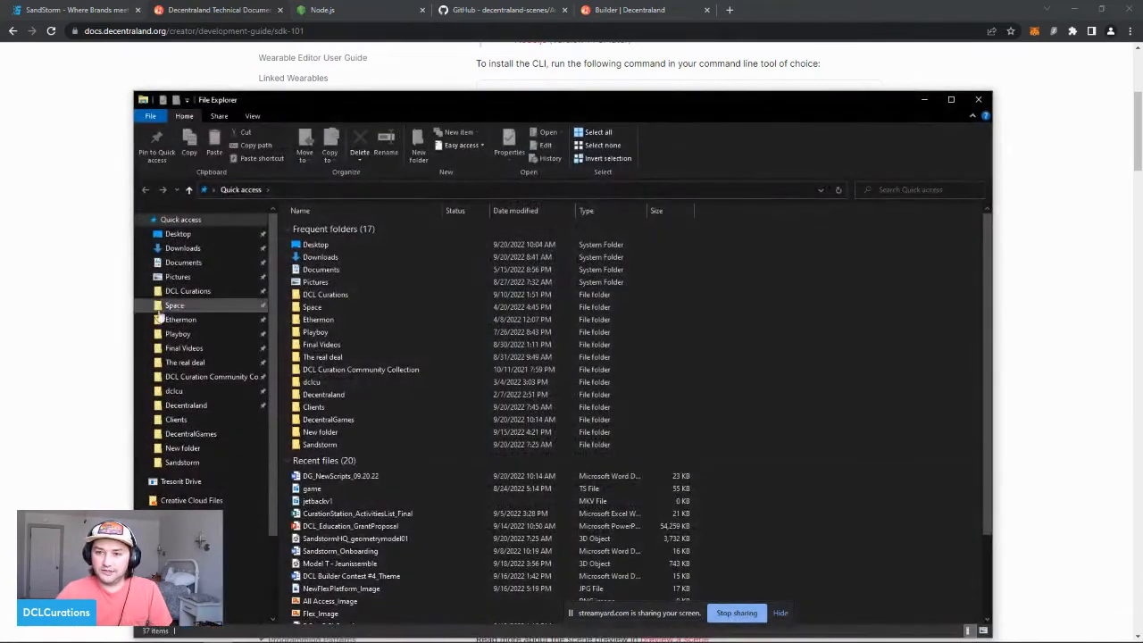
click(189, 235)
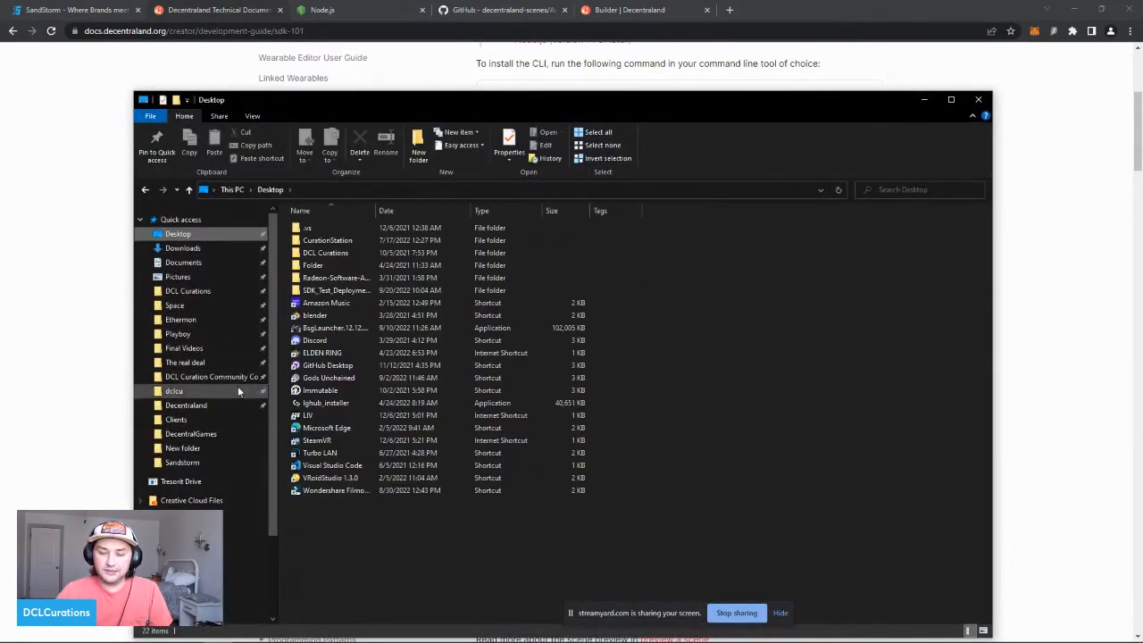
drag(279, 234, 167, 234)
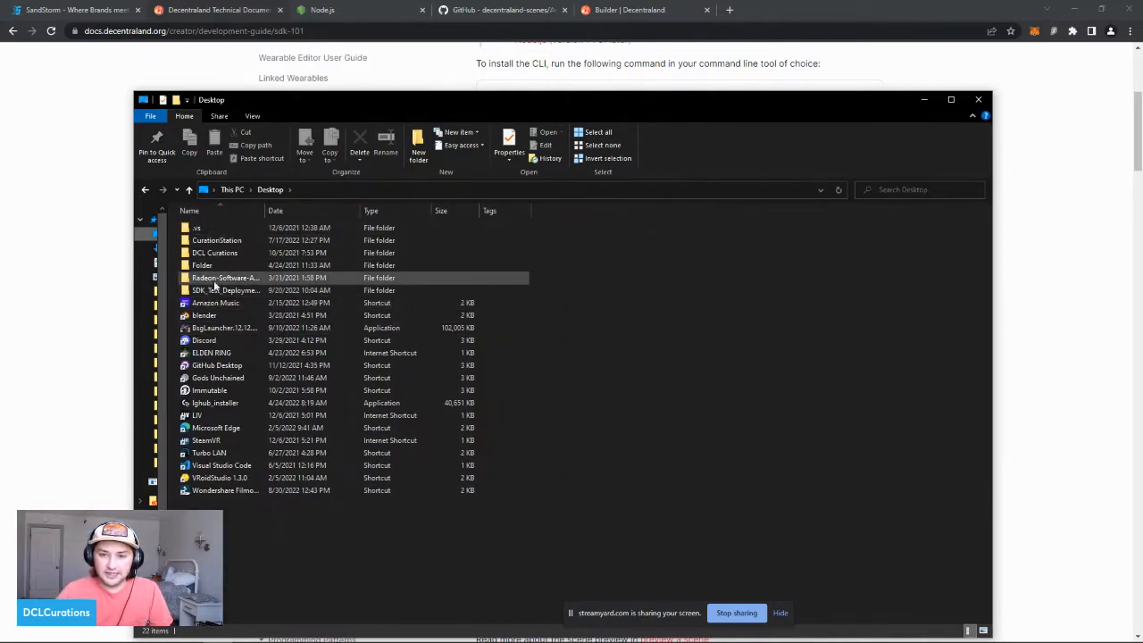
right_click(261, 513)
click(235, 542)
right_click(235, 542)
click(223, 290)
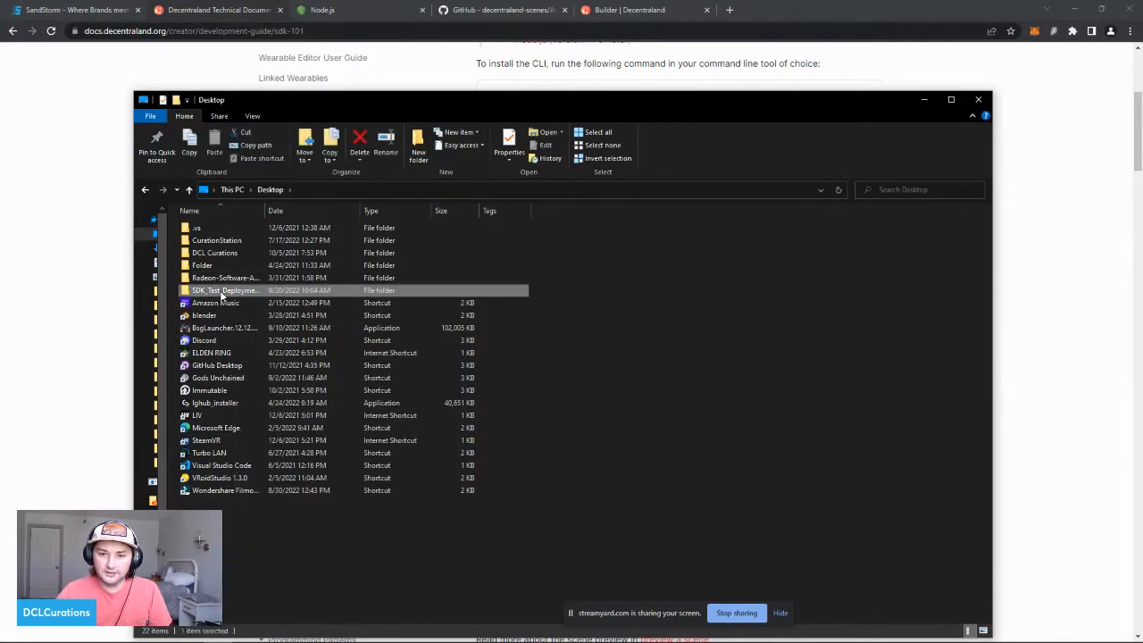
double_click(223, 291)
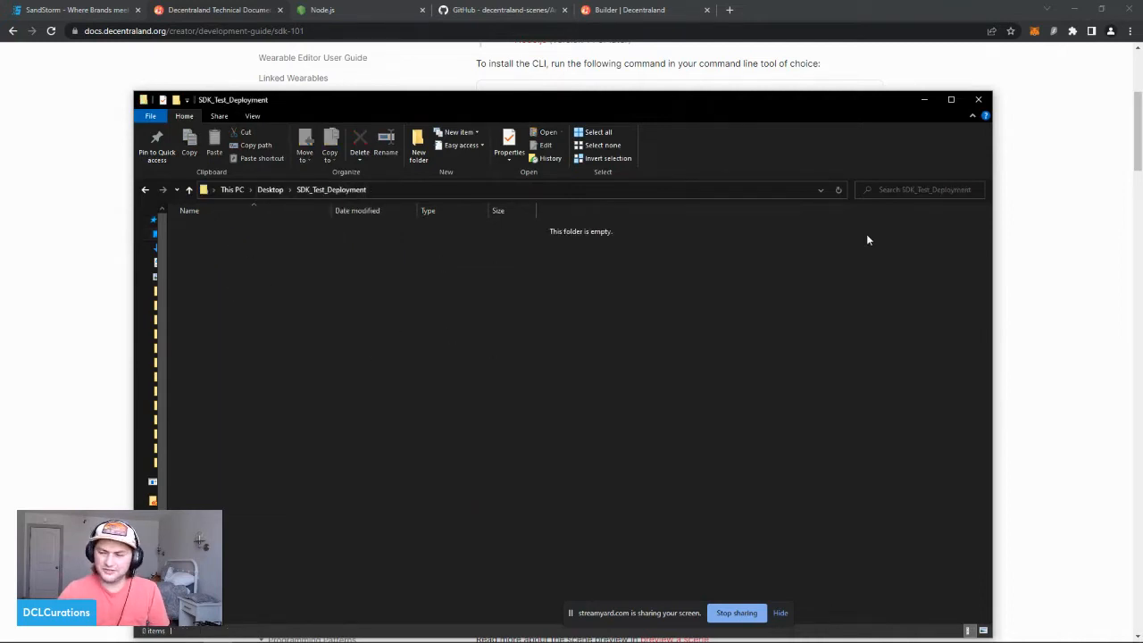
click(924, 100)
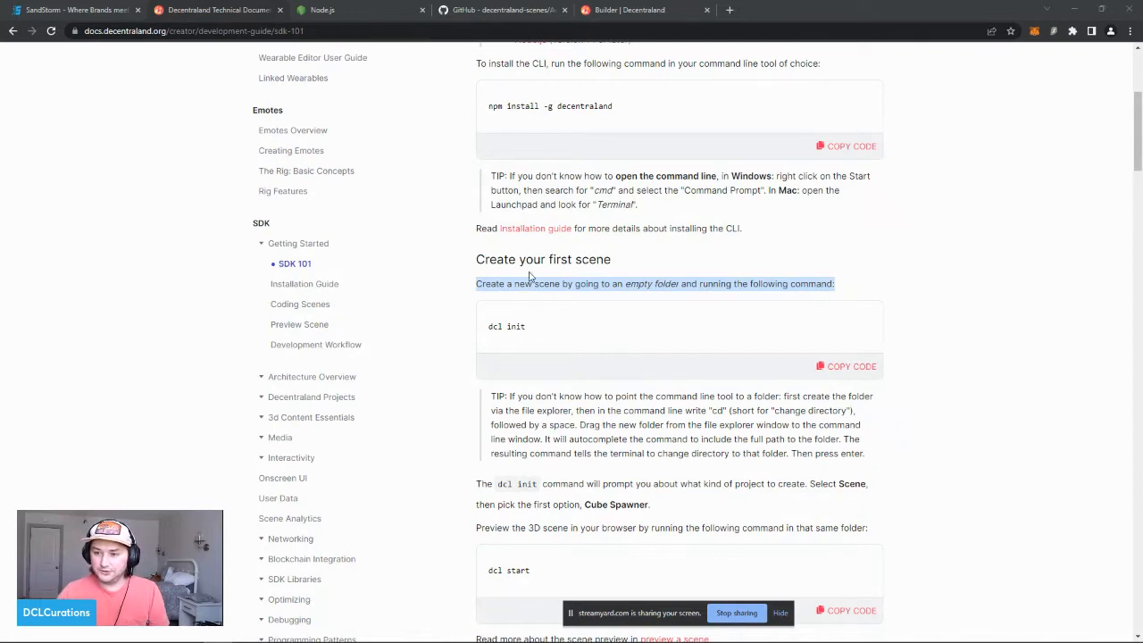
Step: Copy the "dcl init" command from the documentation and switch to the Node.js command prompt
click(547, 325)
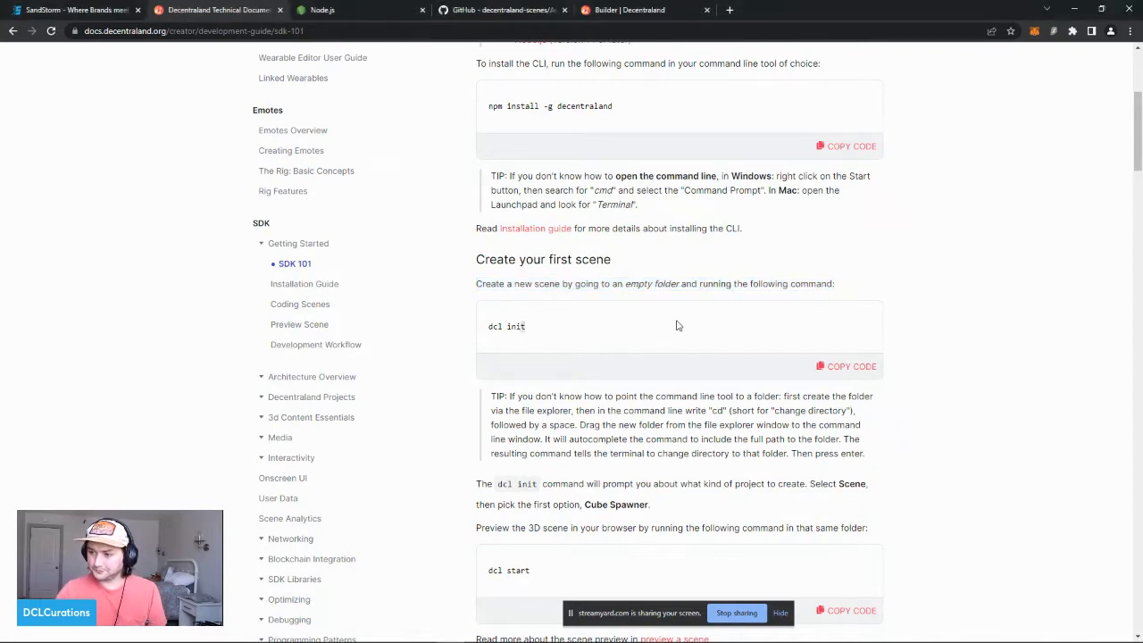
click(848, 368)
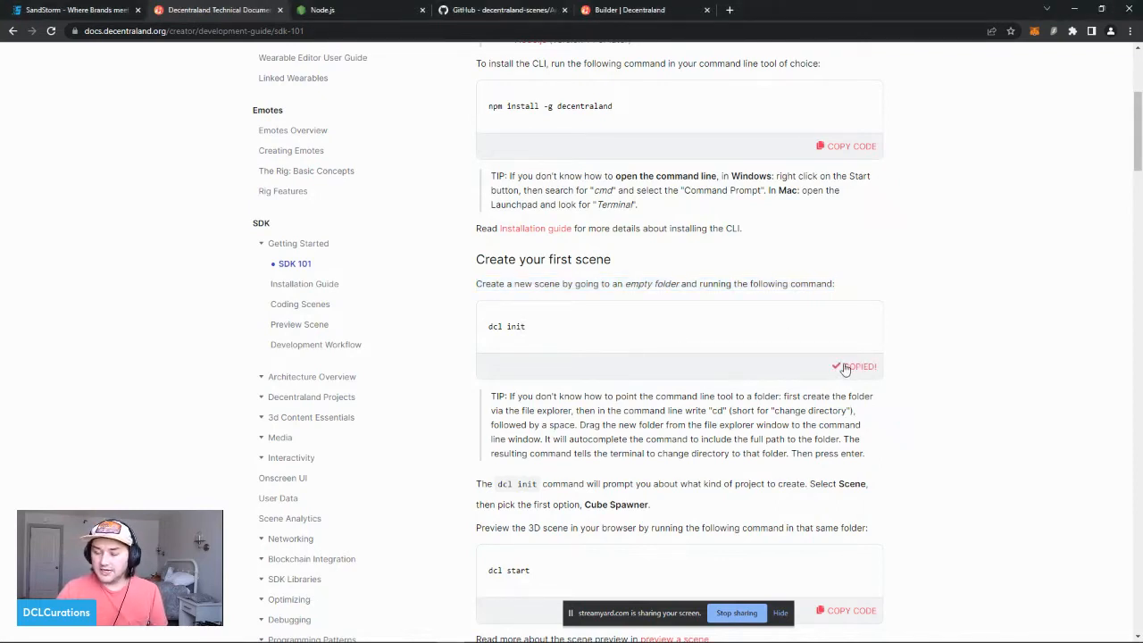
mouse_move(390, 638)
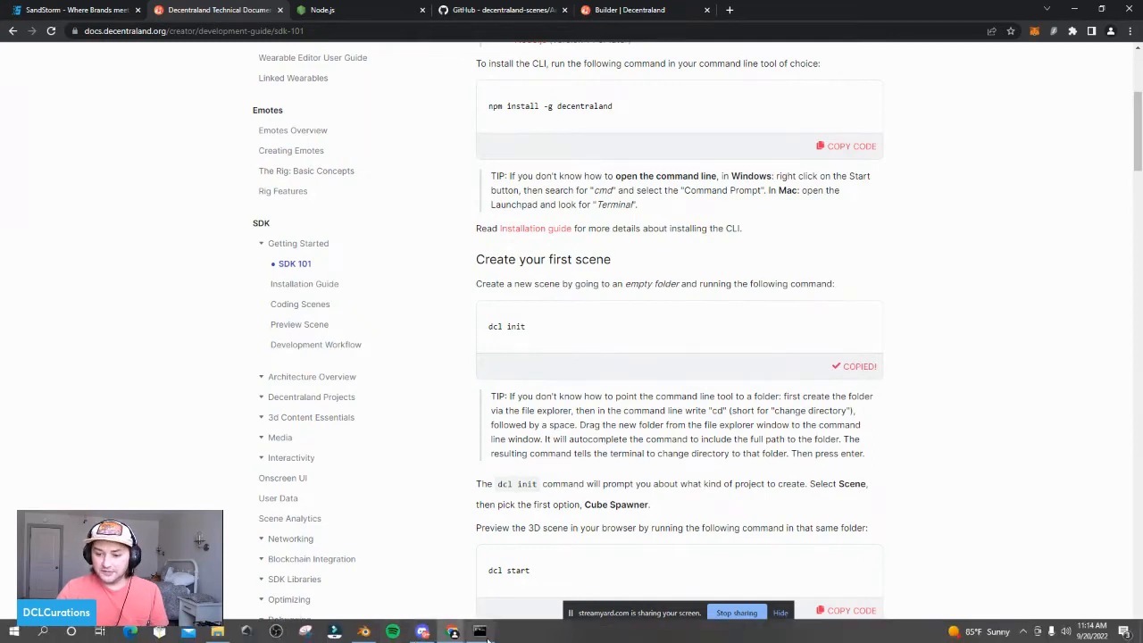
click(481, 632)
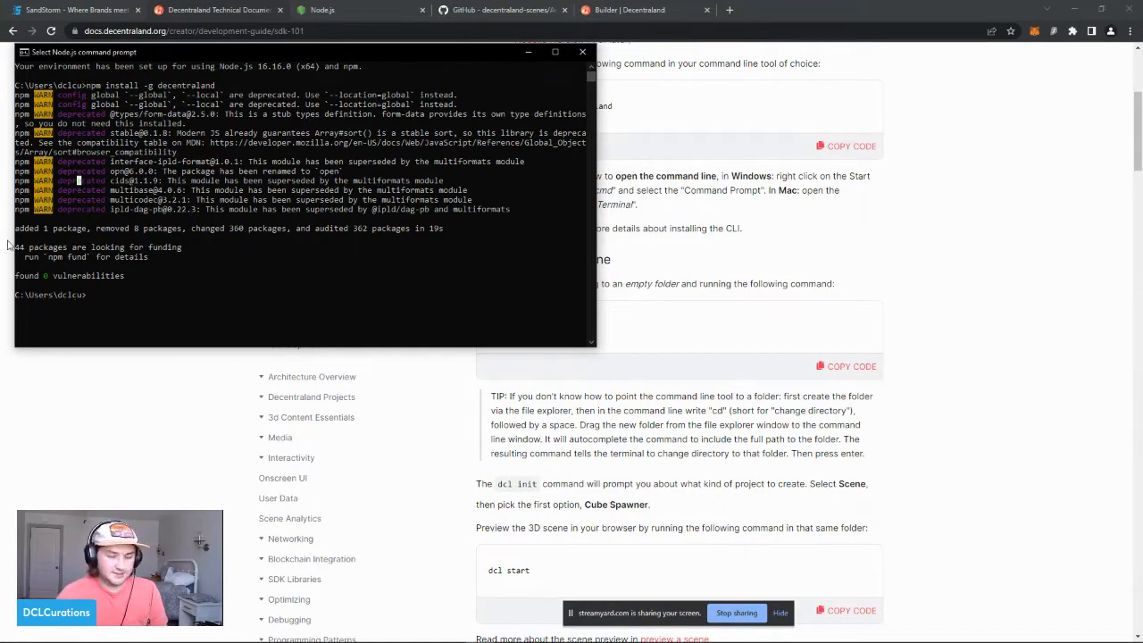
Step: Change the command prompt's directory to the desktop and then into SDK_Test_Deployment using "cd" commands
text(cd)
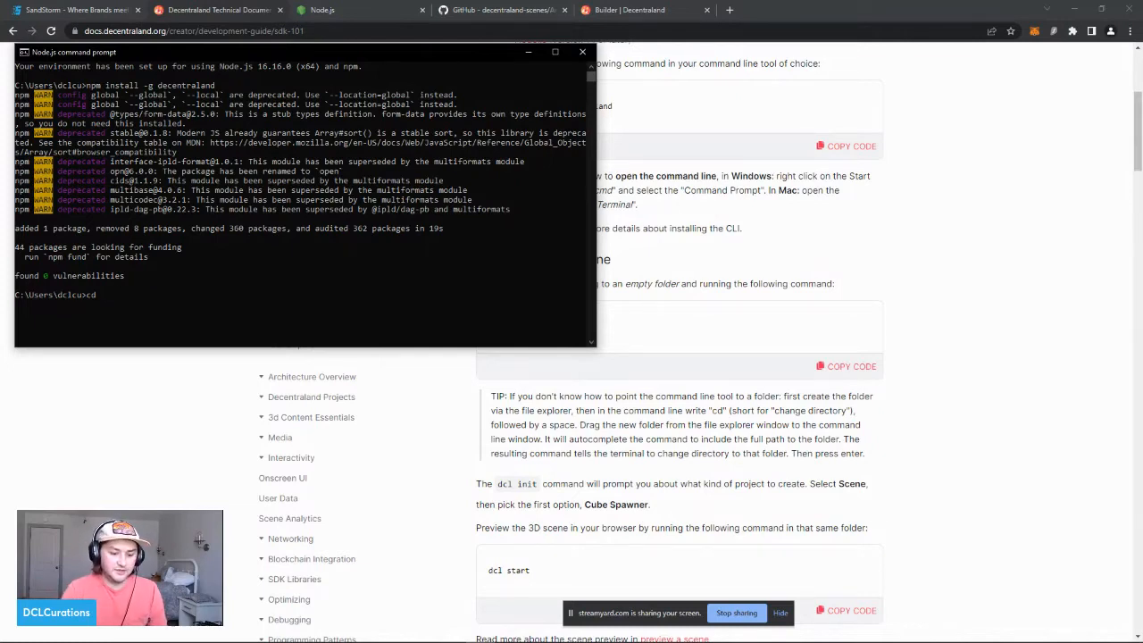
text( desktop)
key(Return)
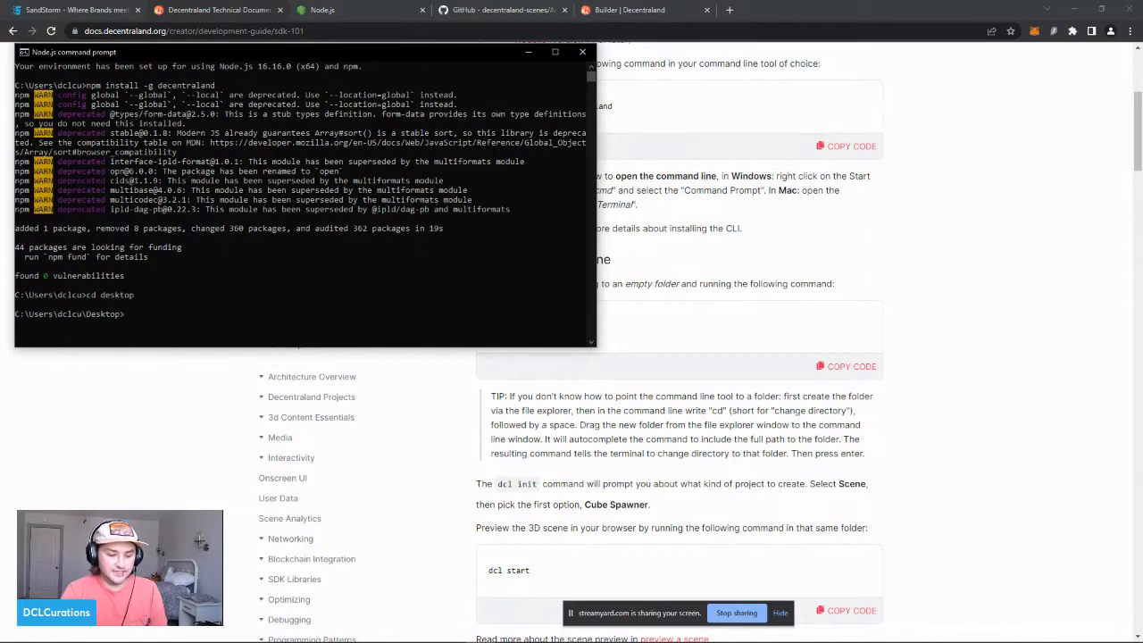
text(cd S)
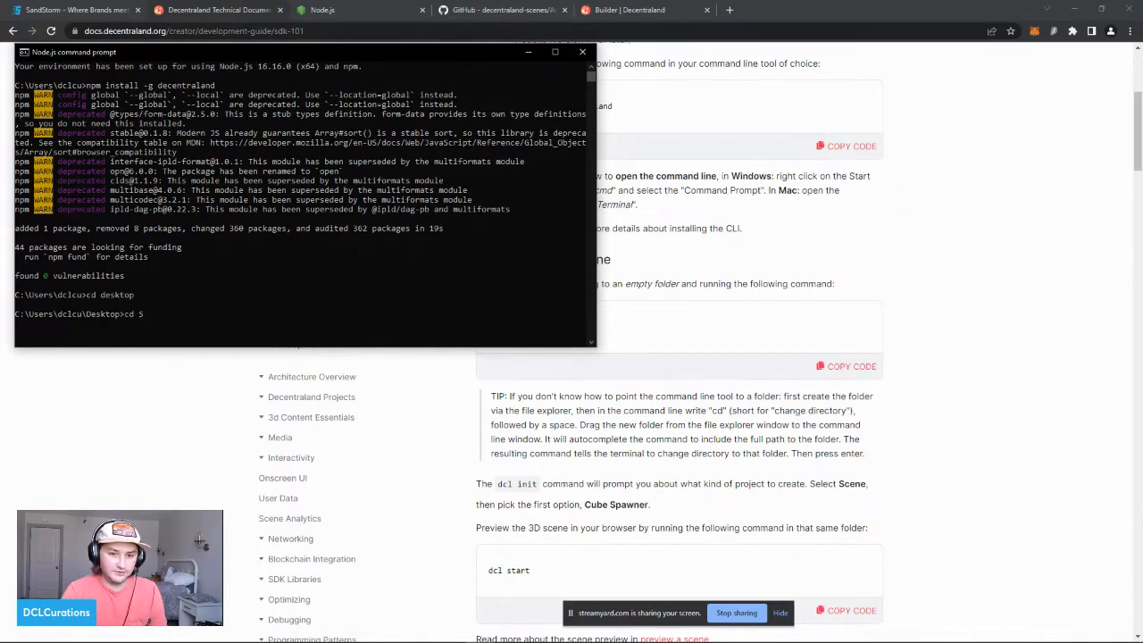
text(DK_Tes)
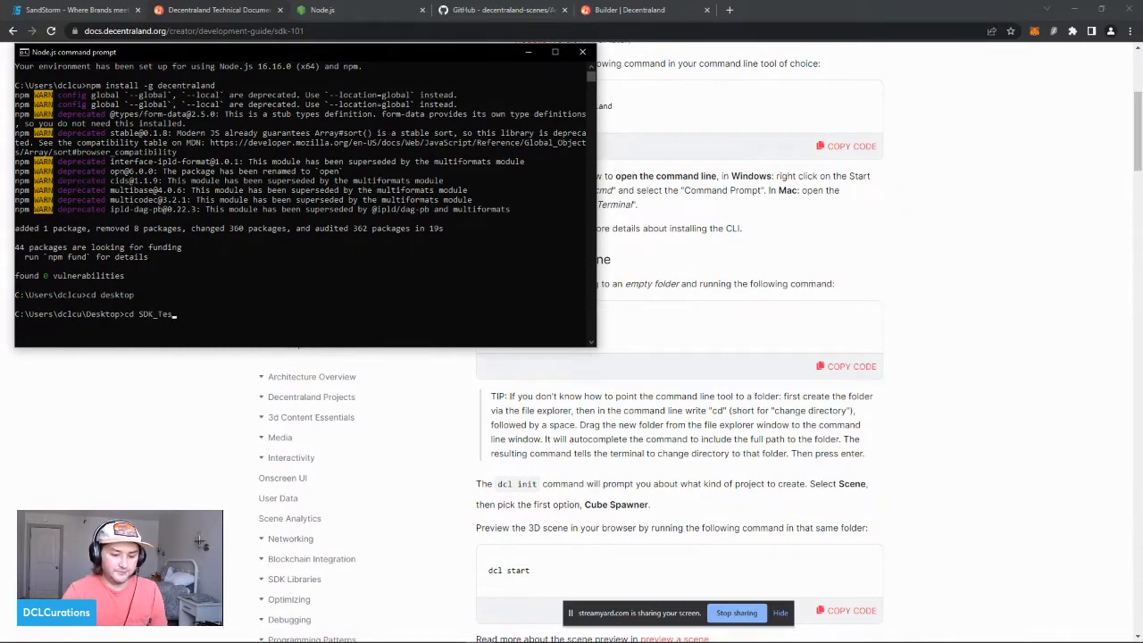
text(t_Deployment)
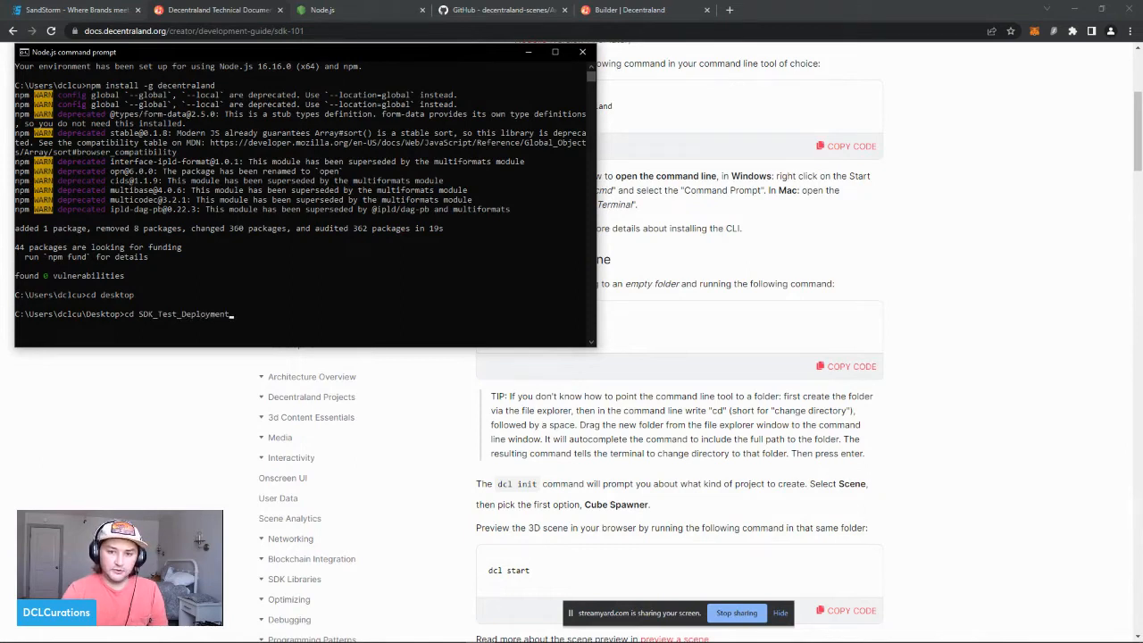
key(Return)
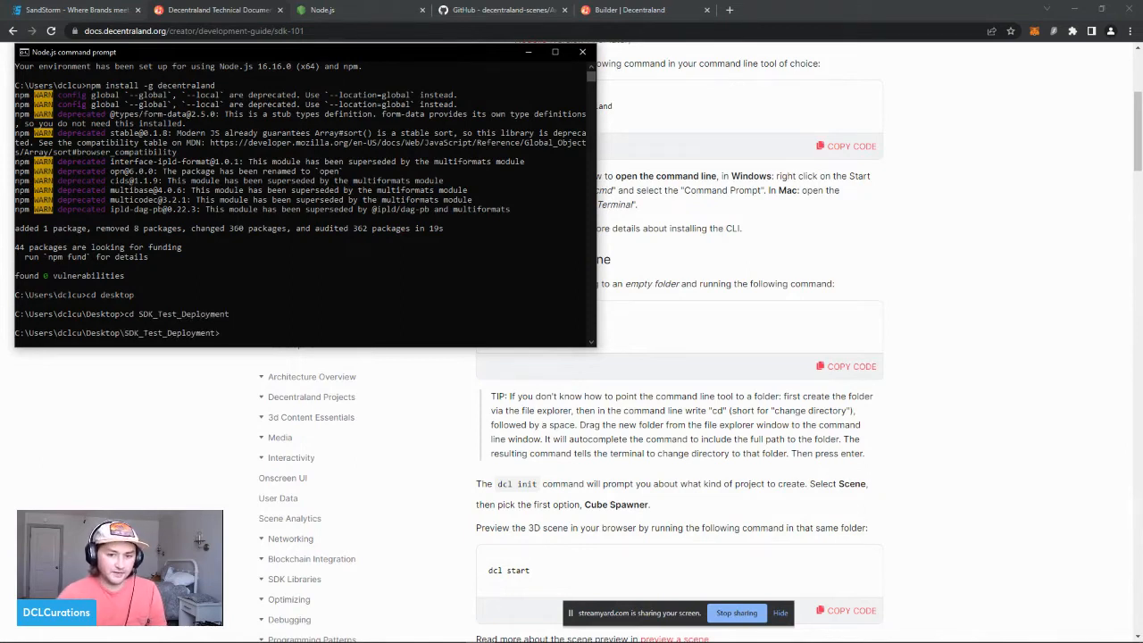
Step: Try filling in a "cd" command's path by dropping the SDK_Test_Deployment folder into the command prompt, then clear the line
scroll(233, 250, down, 8)
scroll(219, 247, up, 3)
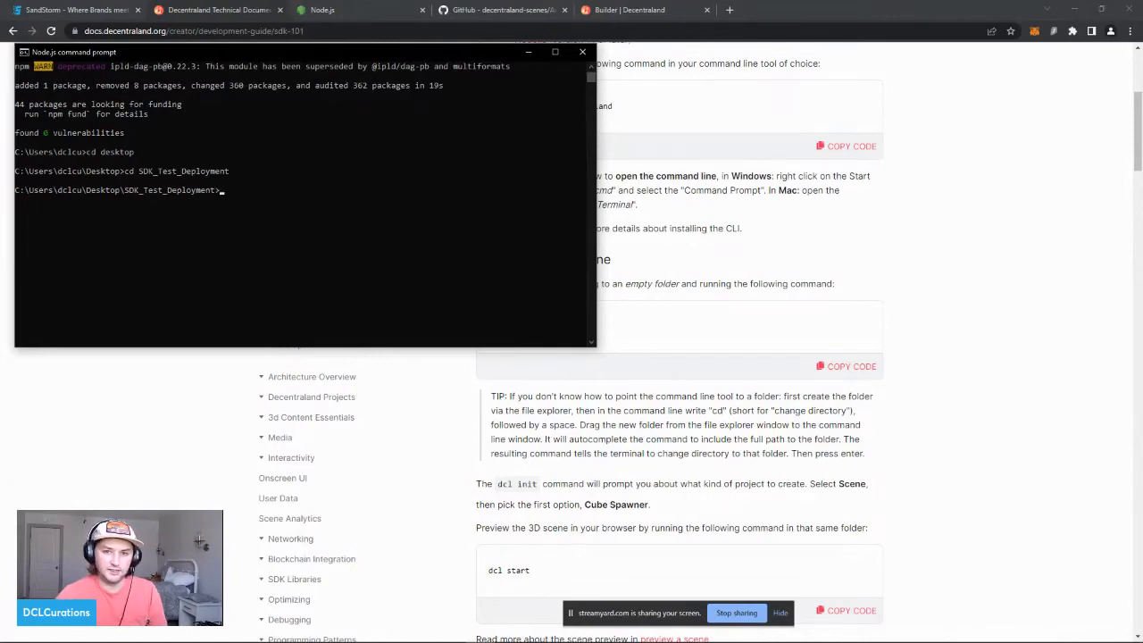
text(cd)
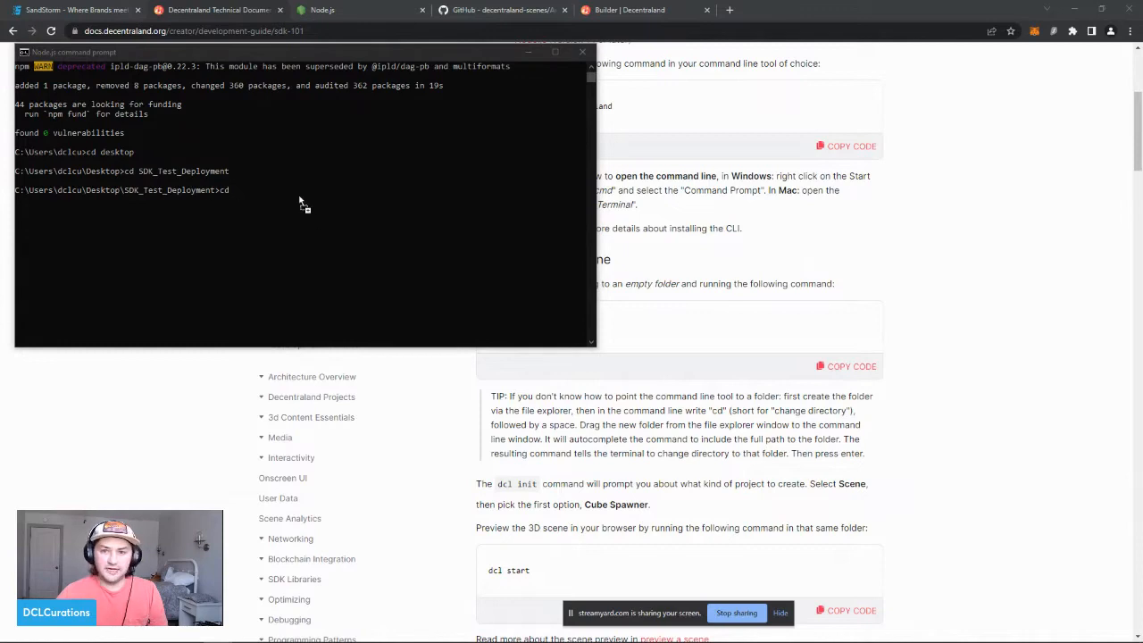
drag(303, 203, 251, 191)
click(240, 191)
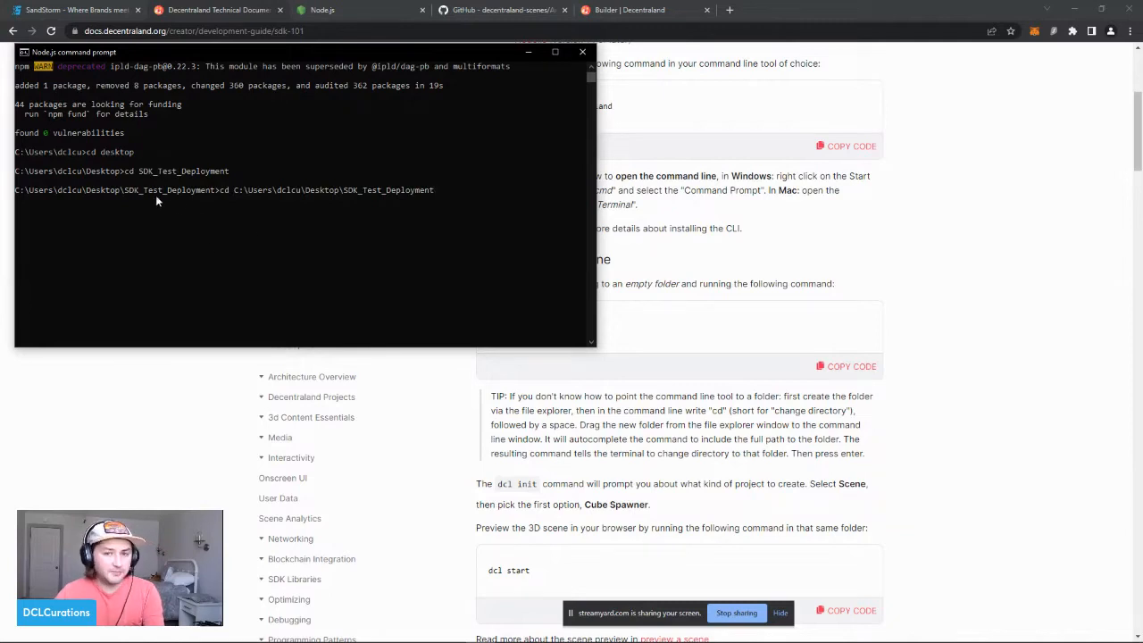
key(BackSpace)
key(BackSpace)
key(BackSpace)
key(BackSpace)
key(BackSpace)
key(BackSpace)
key(BackSpace)
key(BackSpace)
key(BackSpace)
key(BackSpace)
key(BackSpace)
key(BackSpace)
key(BackSpace)
key(BackSpace)
key(BackSpace)
key(BackSpace)
key(BackSpace)
key(BackSpace)
key(BackSpace)
key(BackSpace)
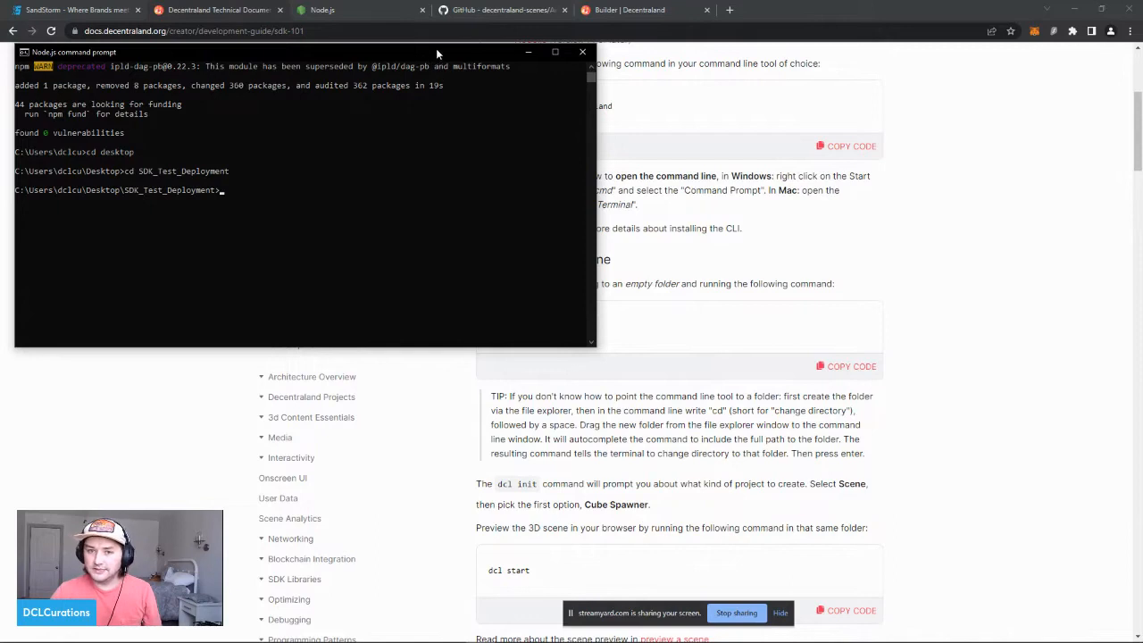
Step: Copy the "dcl init" command from the "Create your first scene" section and run it in the SDK_Test_Deployment directory
drag(437, 51, 0, 170)
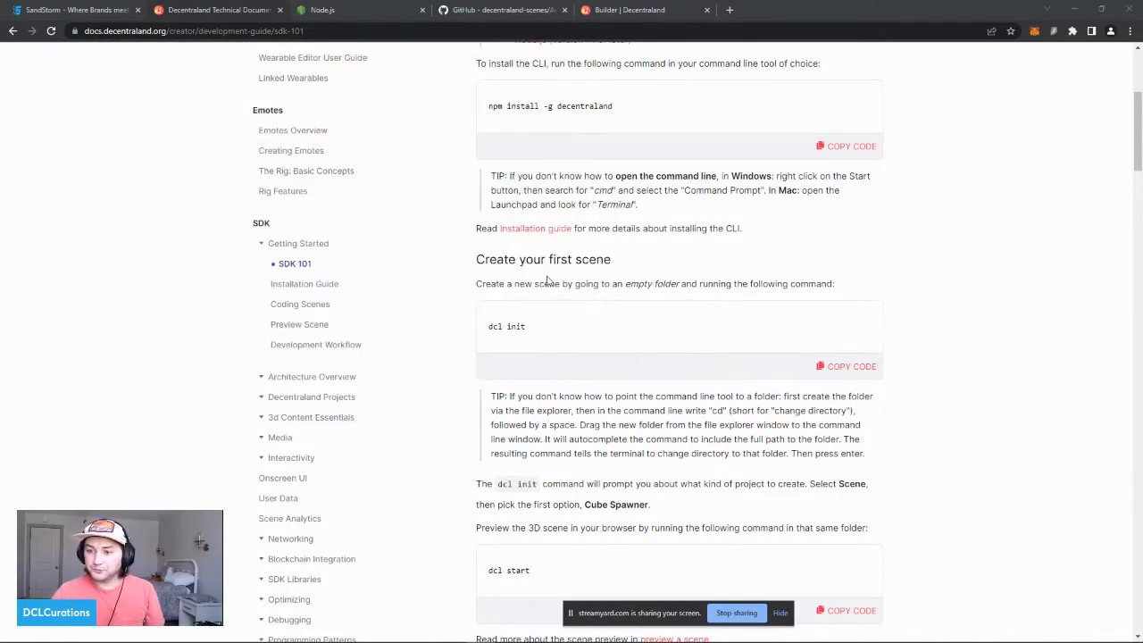
click(576, 283)
click(857, 368)
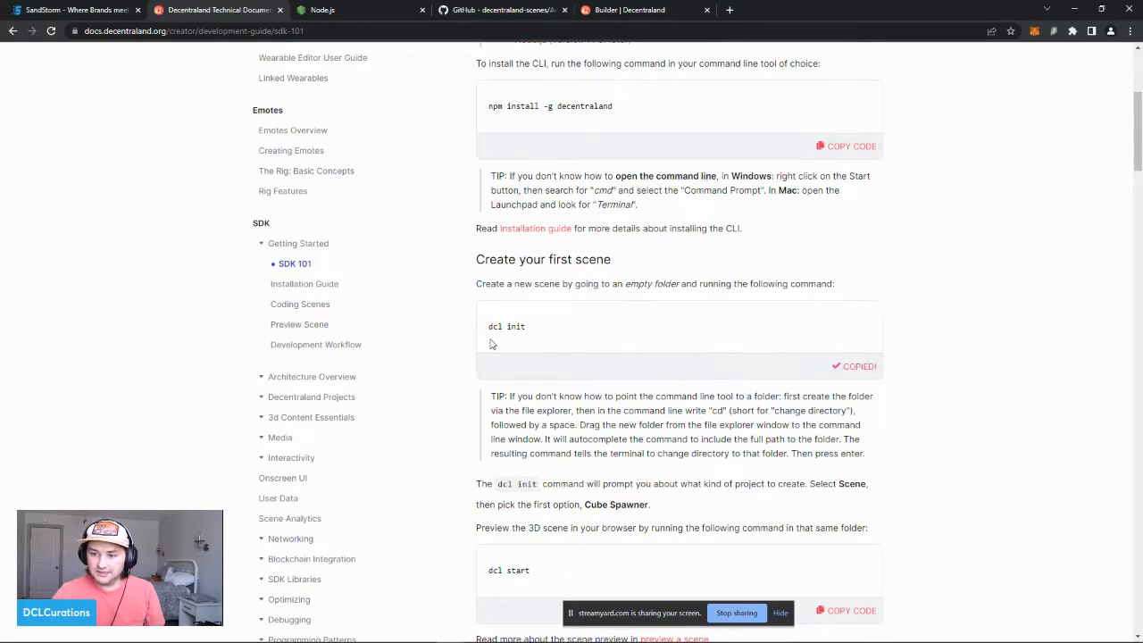
scroll(520, 326, down, 1)
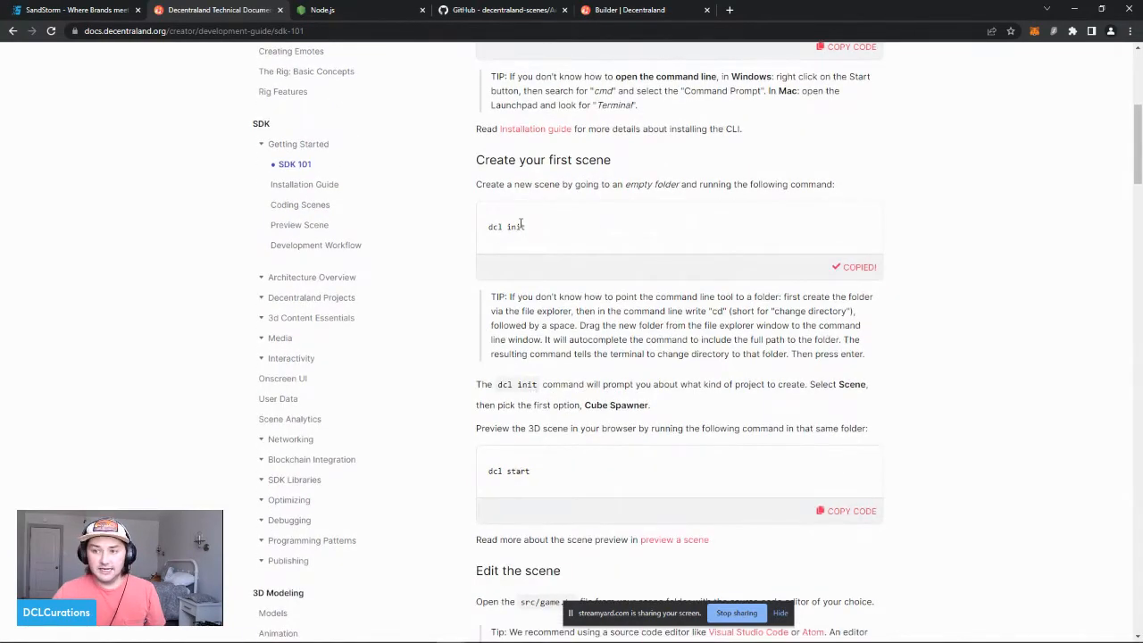
drag(531, 230, 476, 230)
click(567, 309)
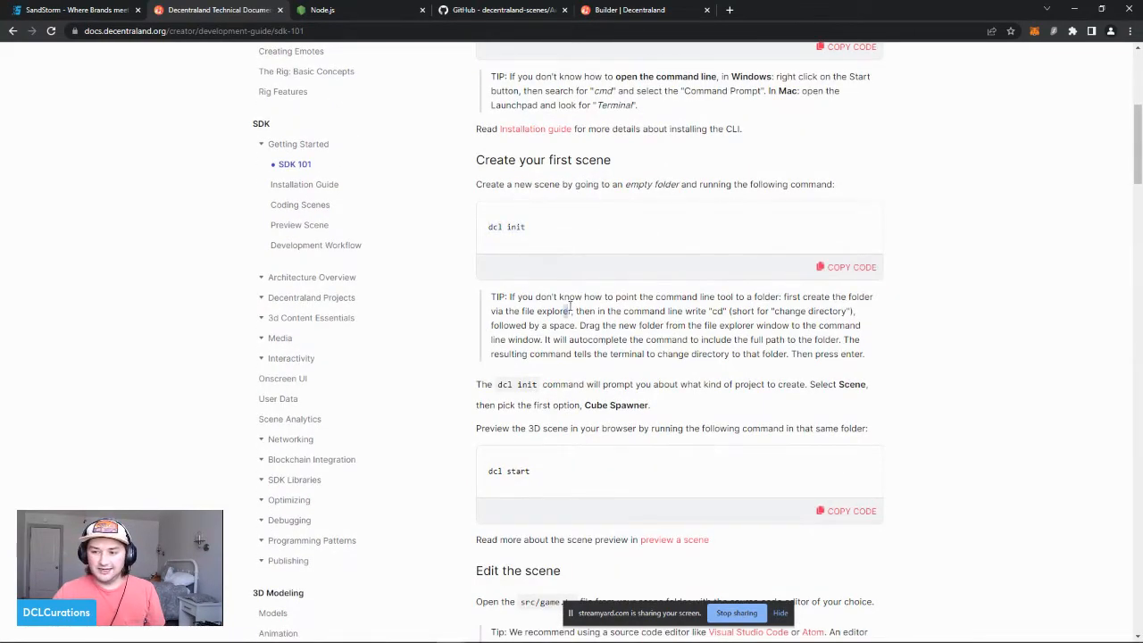
scroll(568, 307, down, 1)
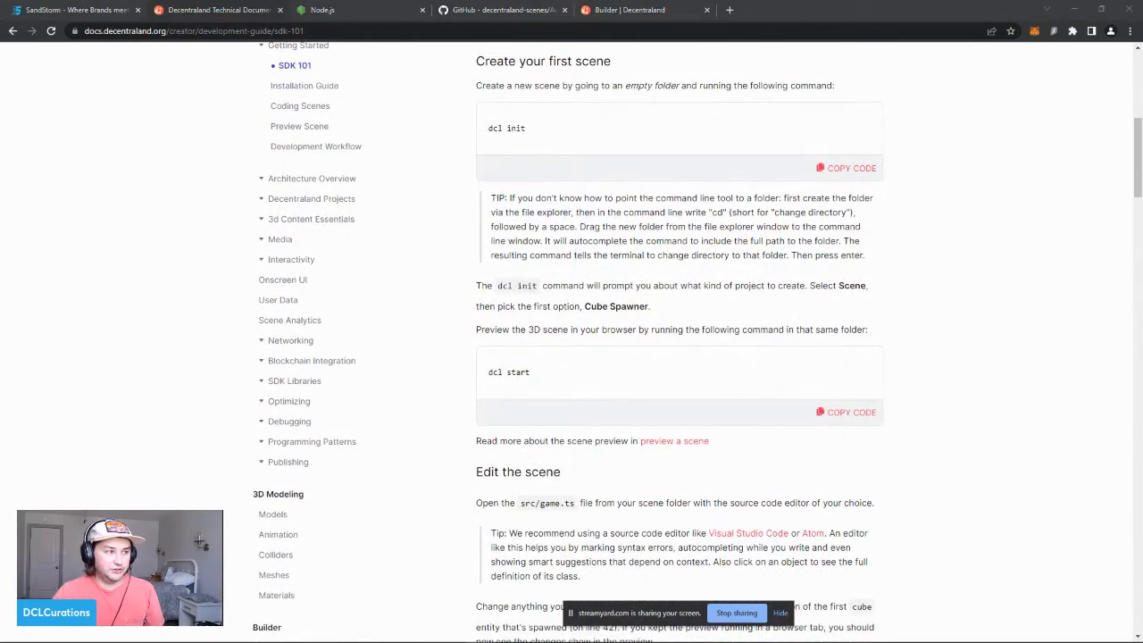
drag(2, 182, 662, 90)
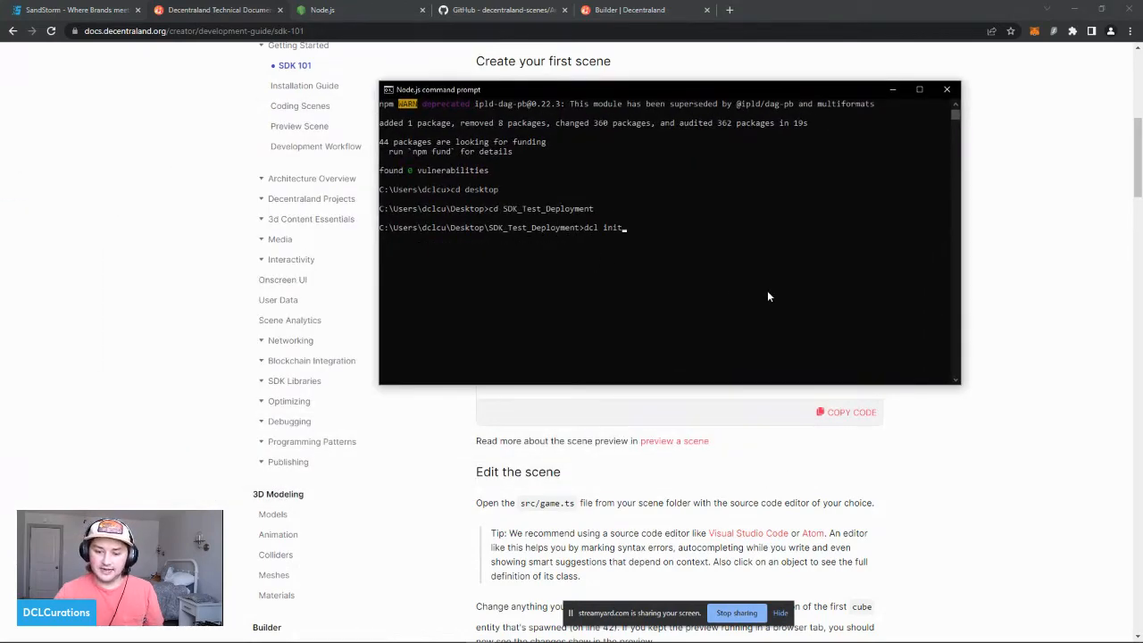
key(Return)
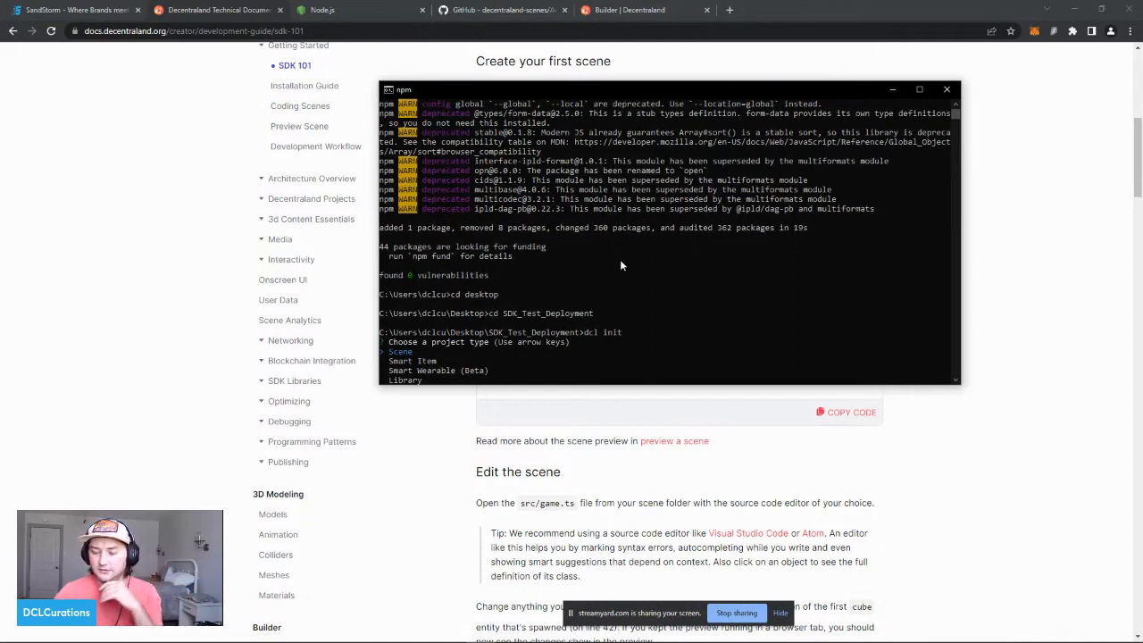
scroll(552, 237, down, 5)
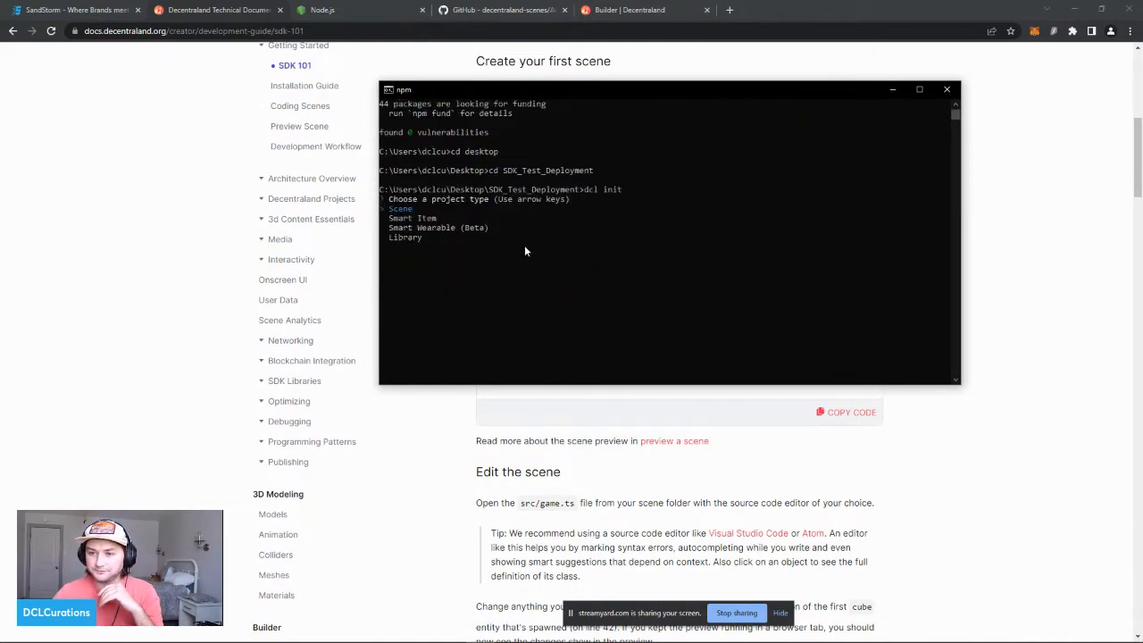
scroll(511, 210, up, 2)
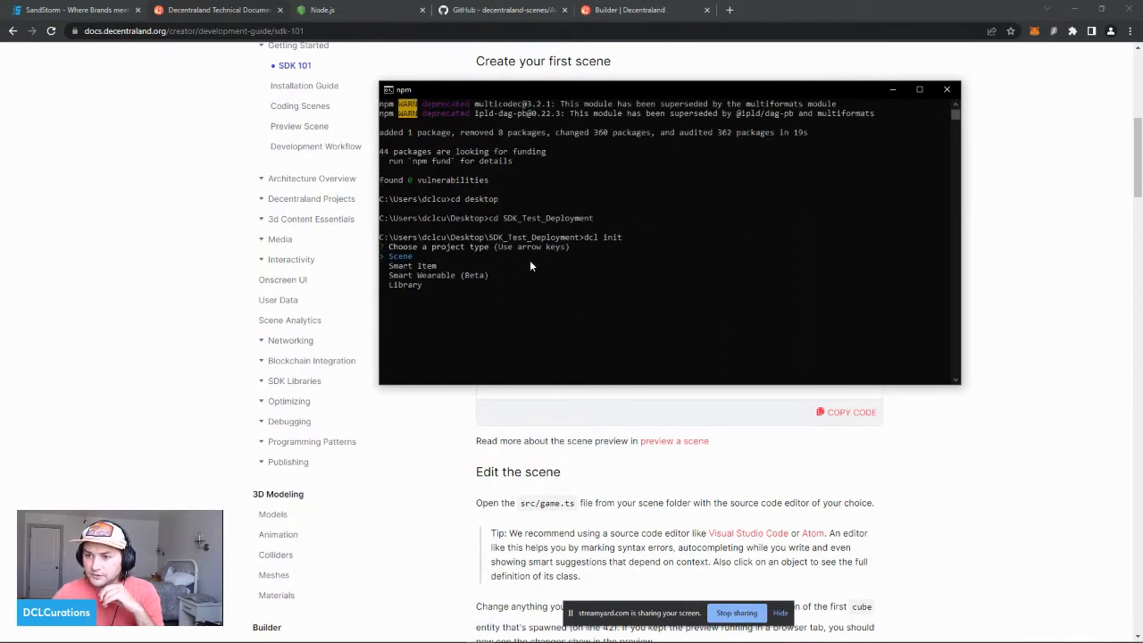
scroll(416, 250, up, 2)
drag(416, 247, 416, 295)
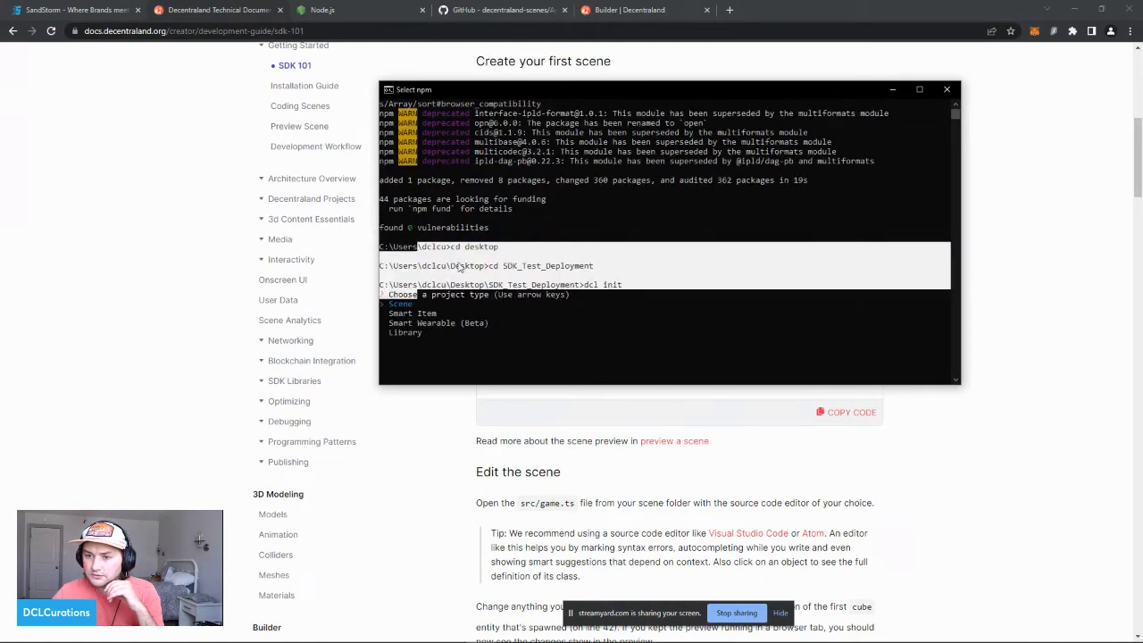
click(400, 304)
click(382, 304)
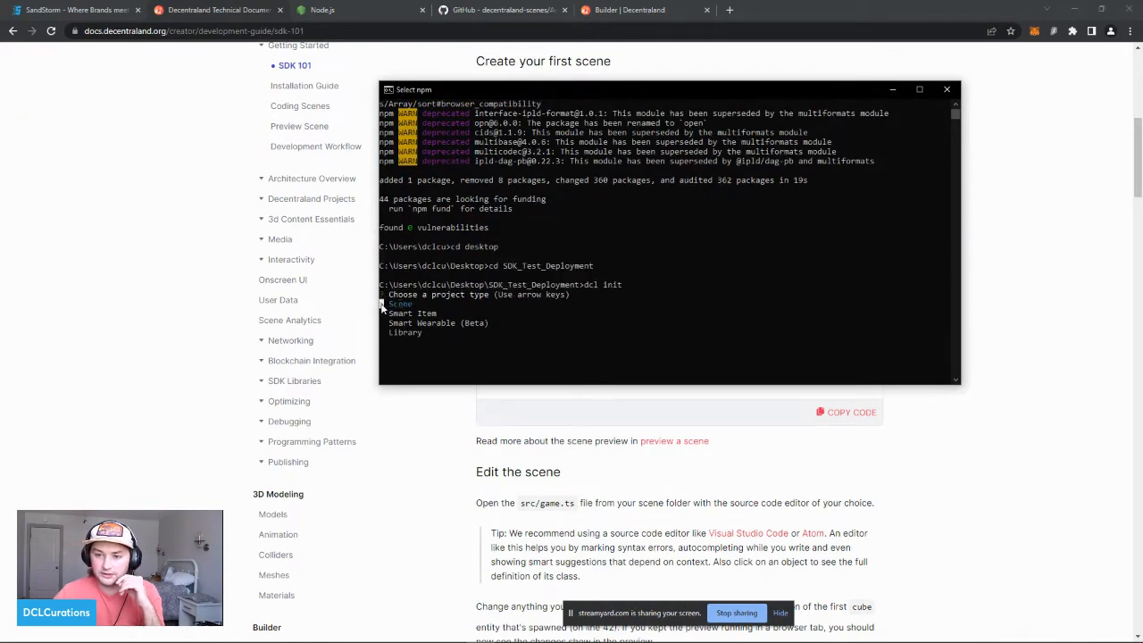
click(400, 305)
click(486, 286)
key(Escape)
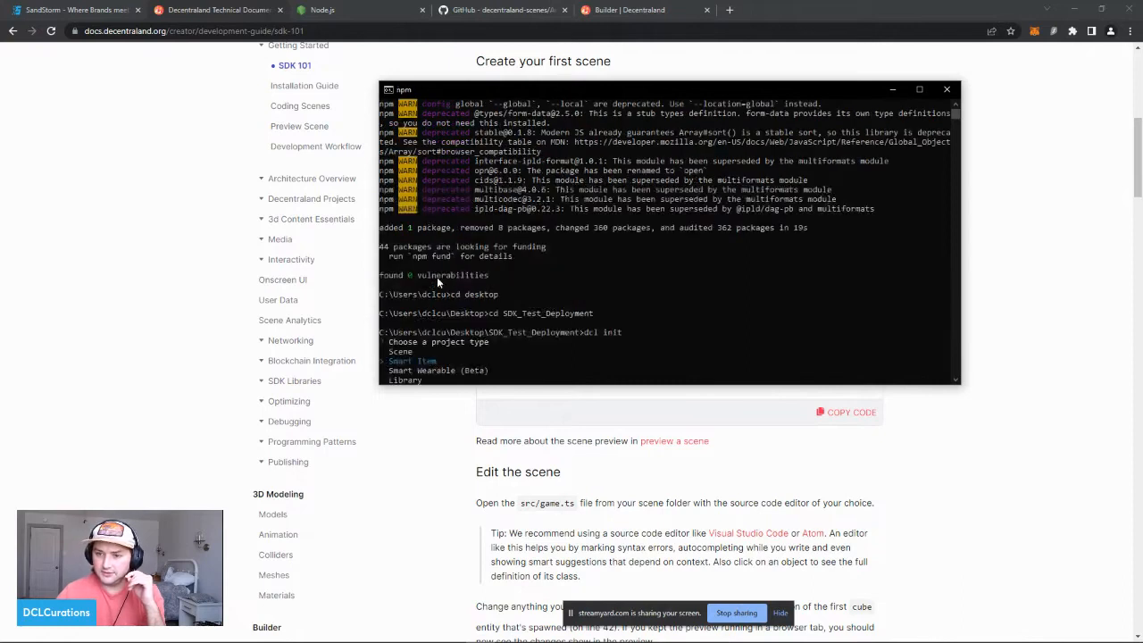
Step: Choose Scene as the project type and Cube spawner as the scene for the new project
key(Down)
key(Down)
key(Up)
key(Up)
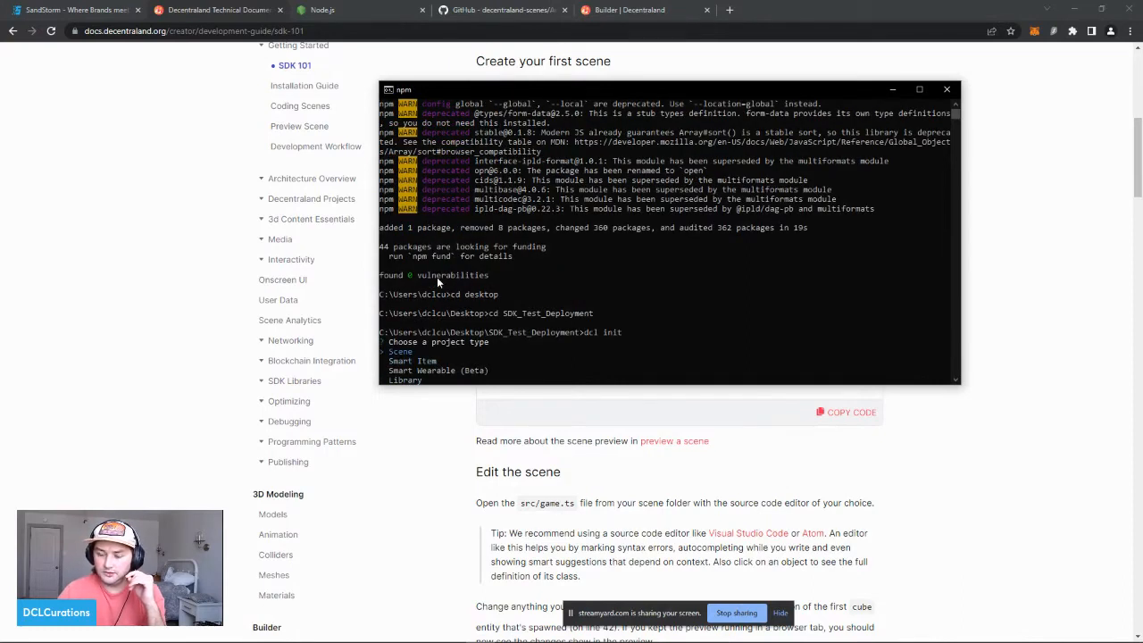
key(Return)
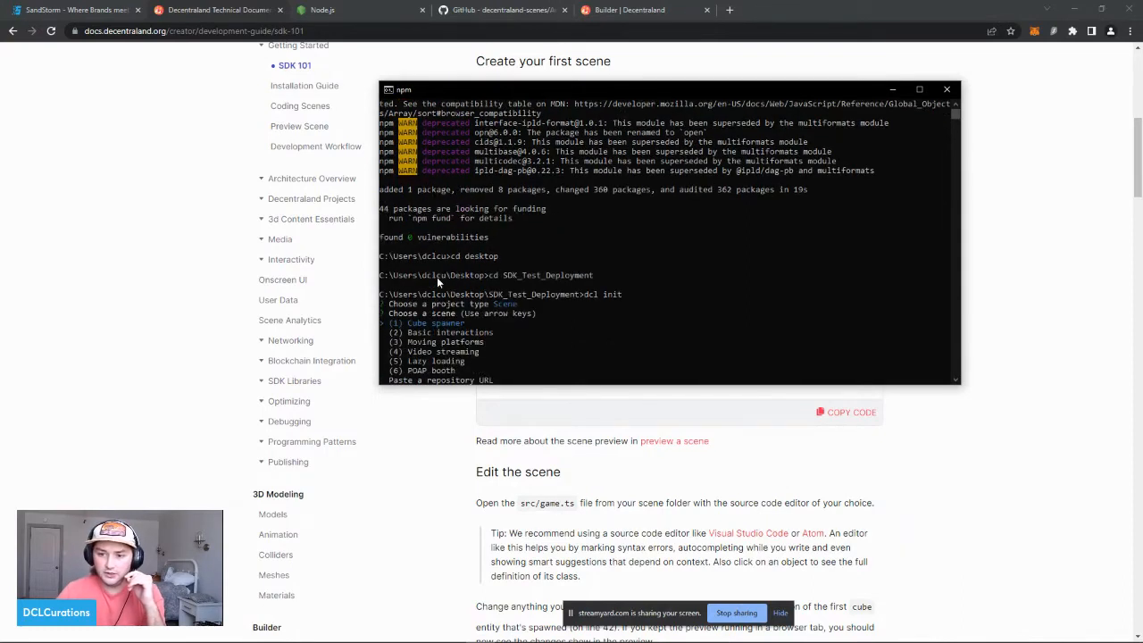
key(Return)
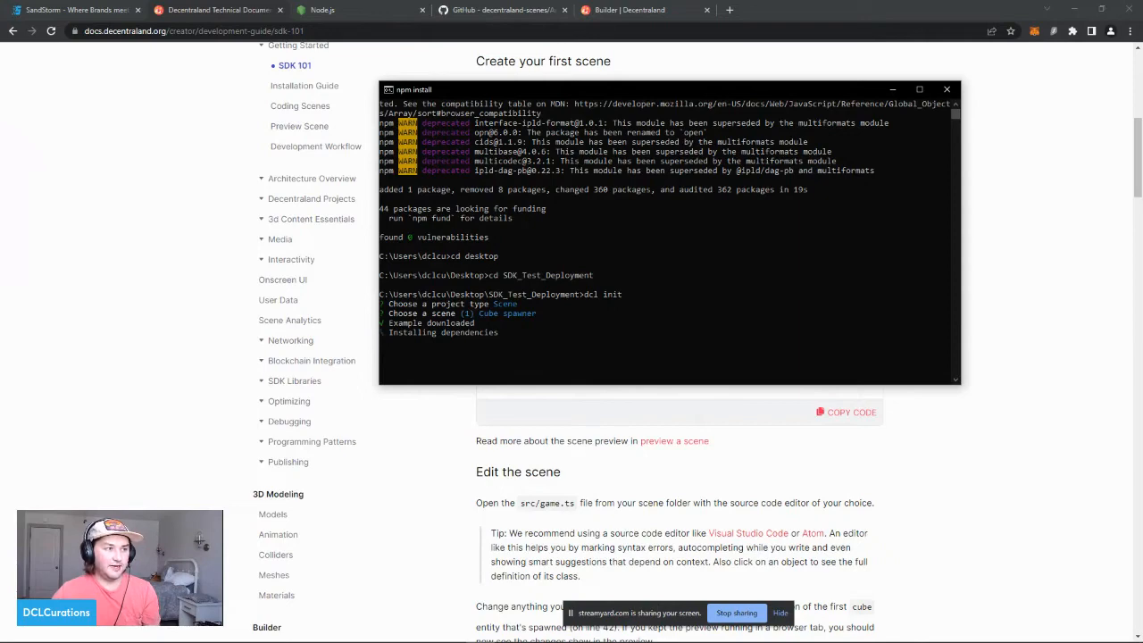
Step: Bring up the SDK_Test_Deployment folder and look through its generated files and the src subfolder
drag(0, 116, 578, 66)
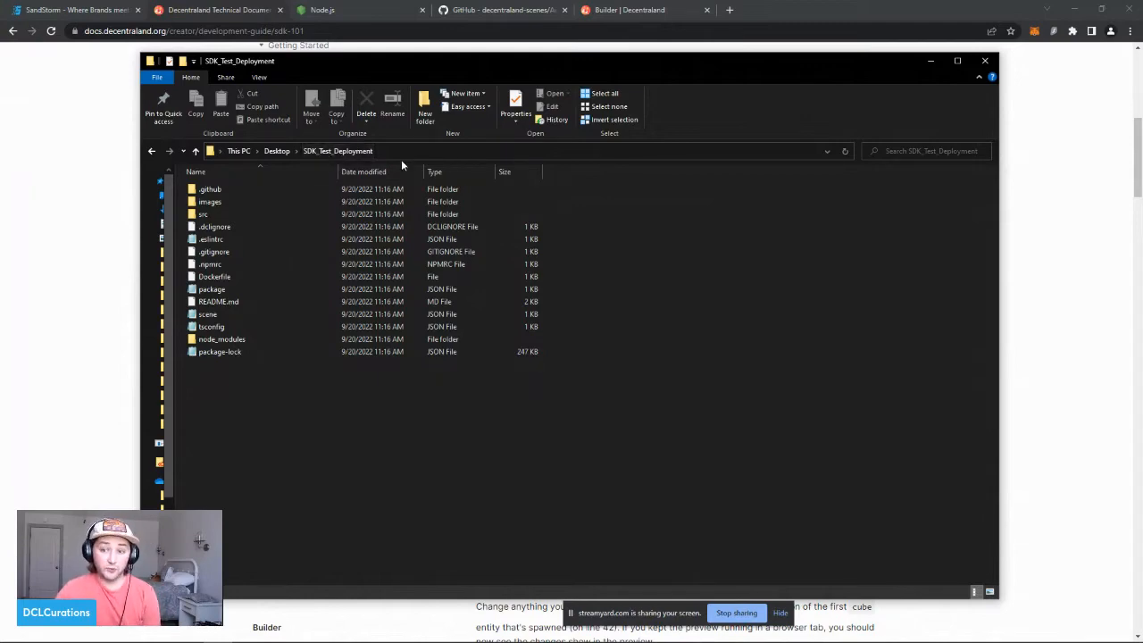
drag(525, 63, 459, 68)
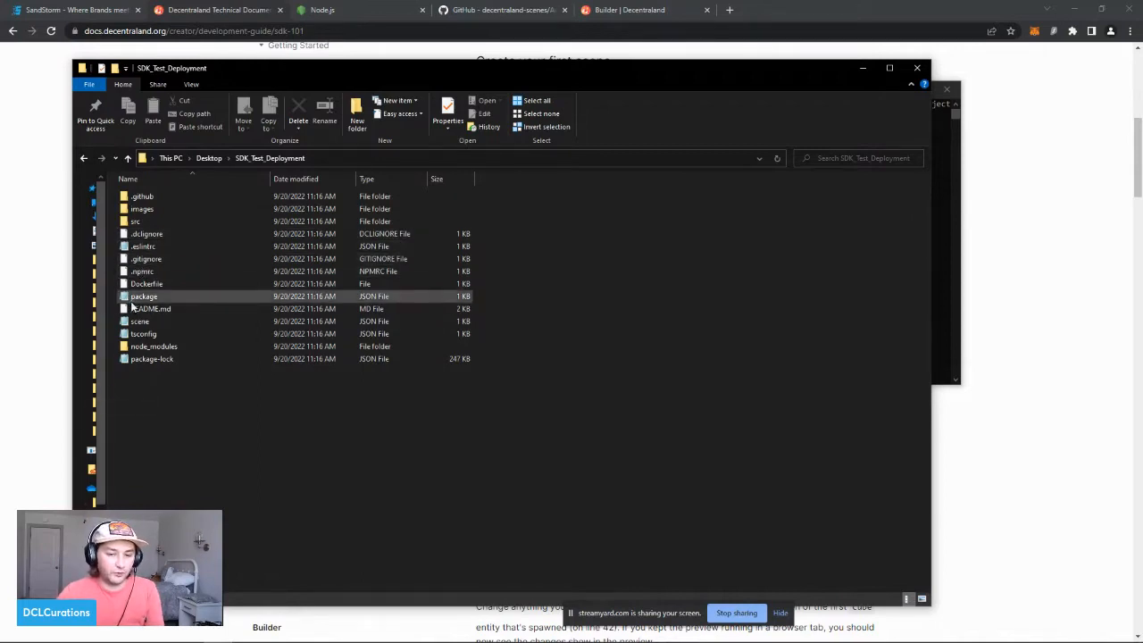
double_click(164, 223)
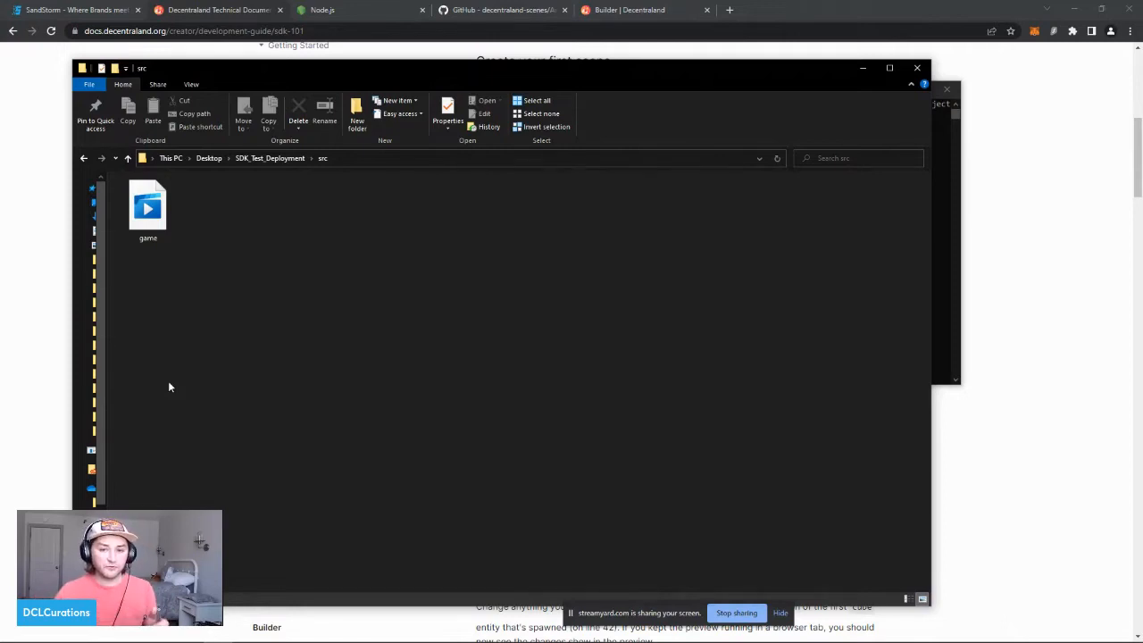
click(266, 159)
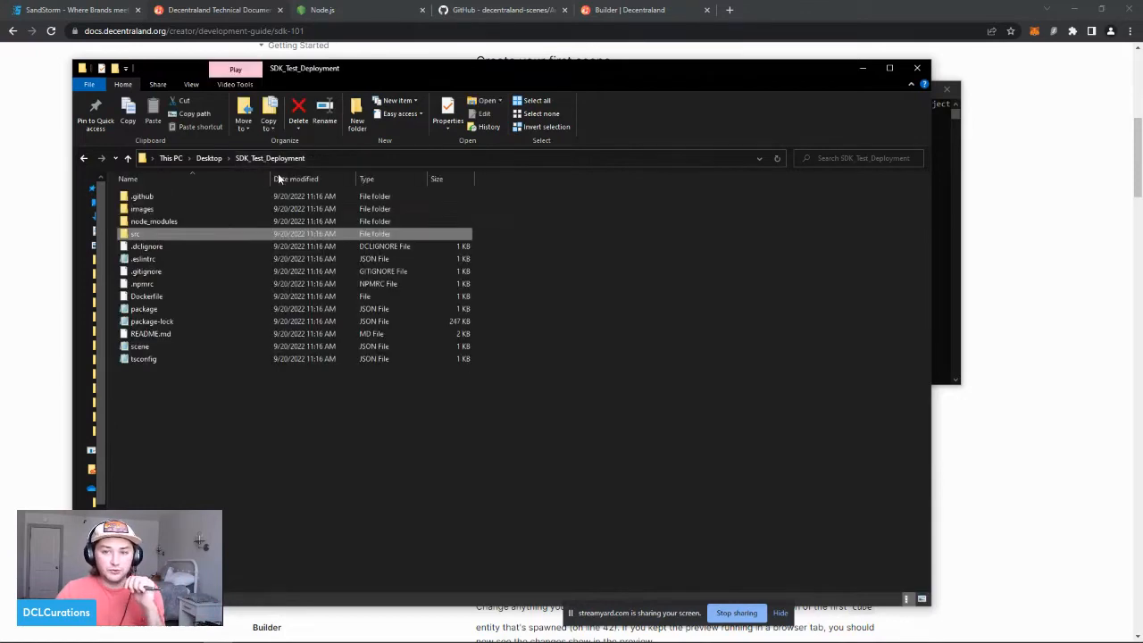
double_click(150, 235)
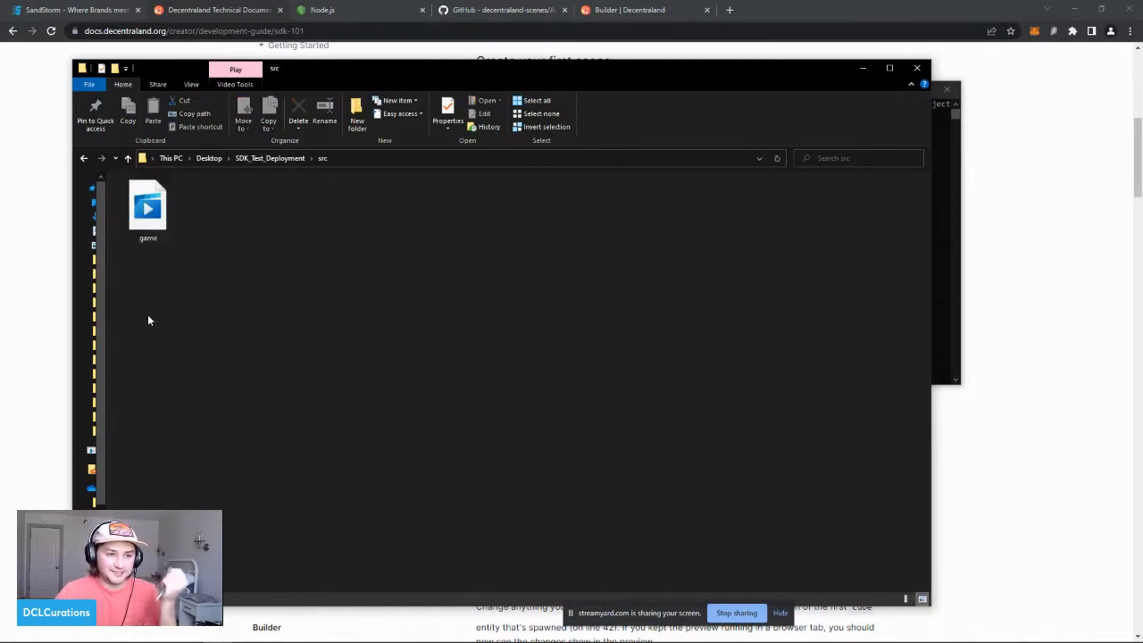
Step: Open the game file from the src folder in Visual Studio Code and read through its cube spawner code
right_click(149, 221)
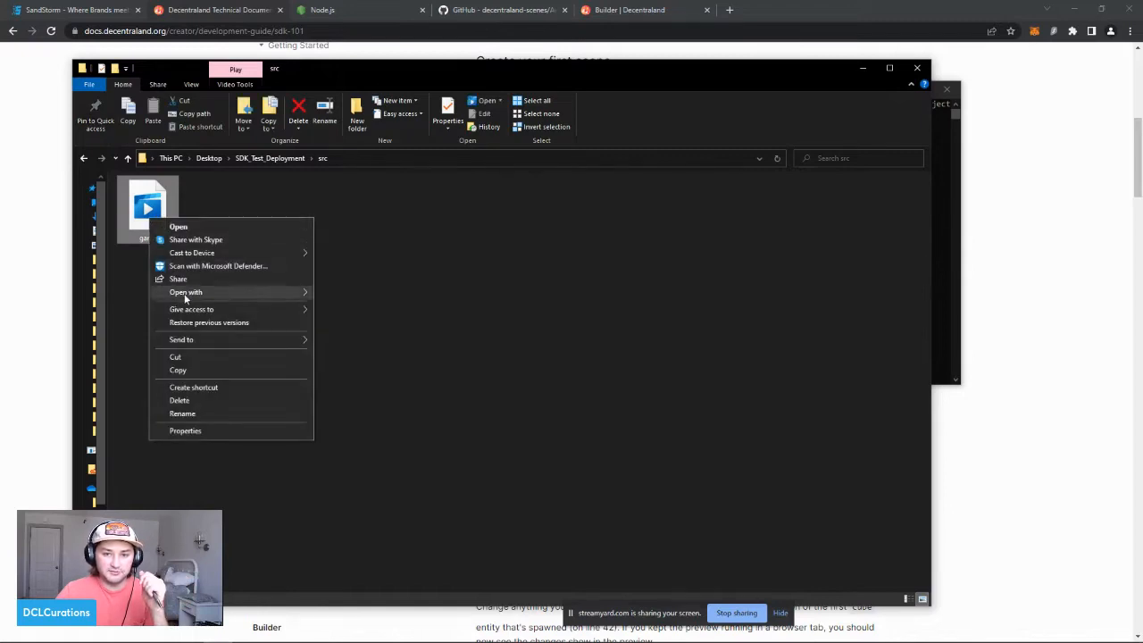
mouse_move(189, 292)
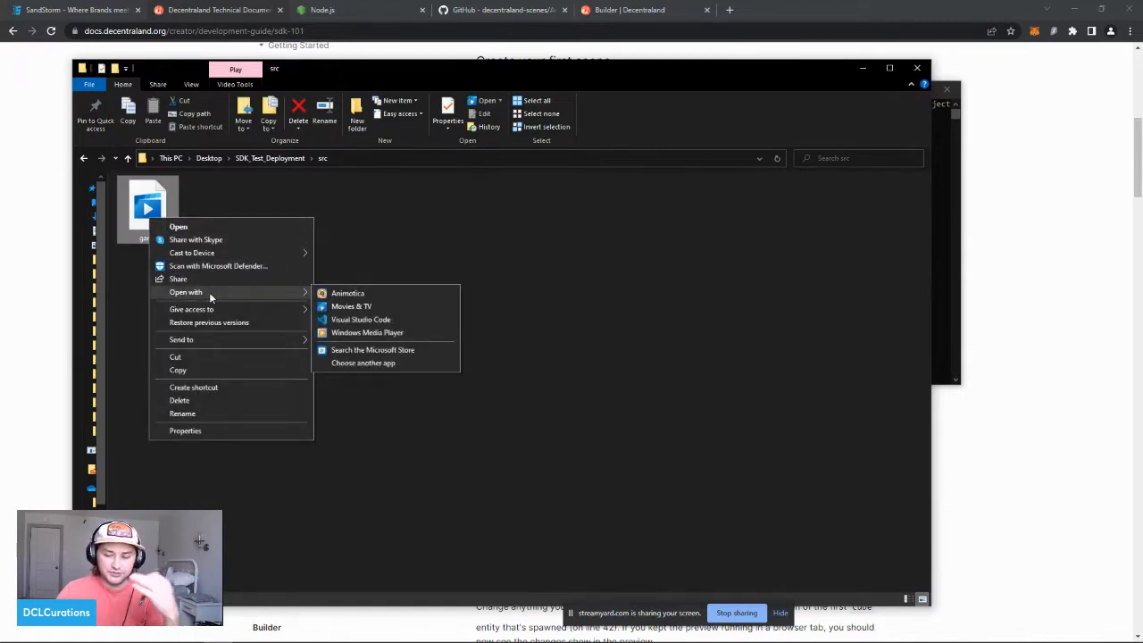
click(355, 321)
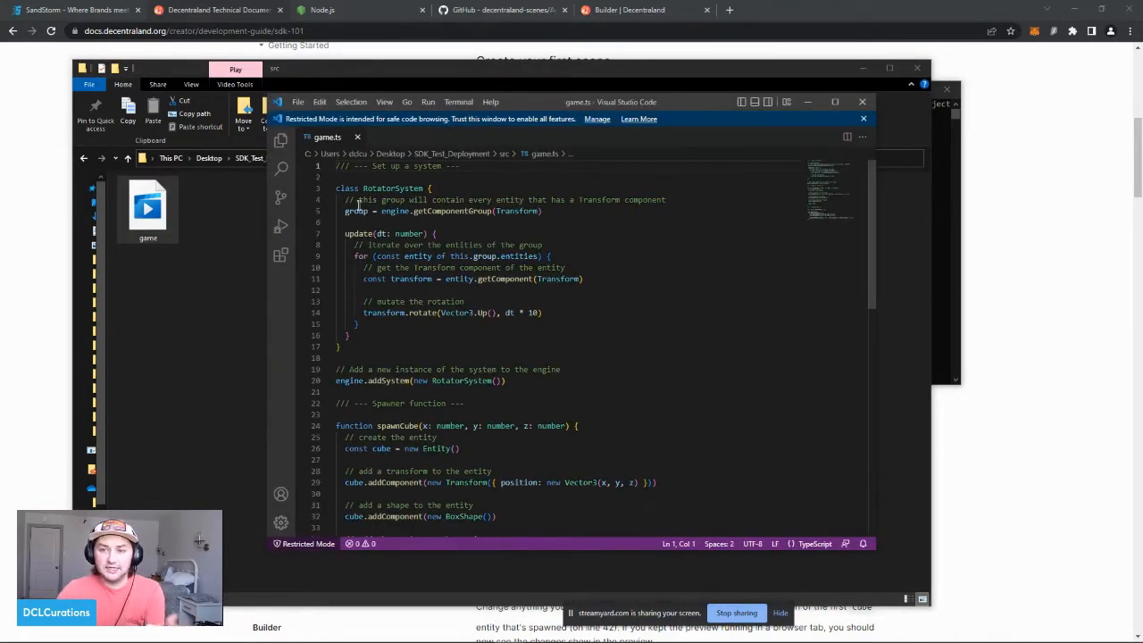
scroll(429, 219, down, 4)
scroll(420, 259, down, 10)
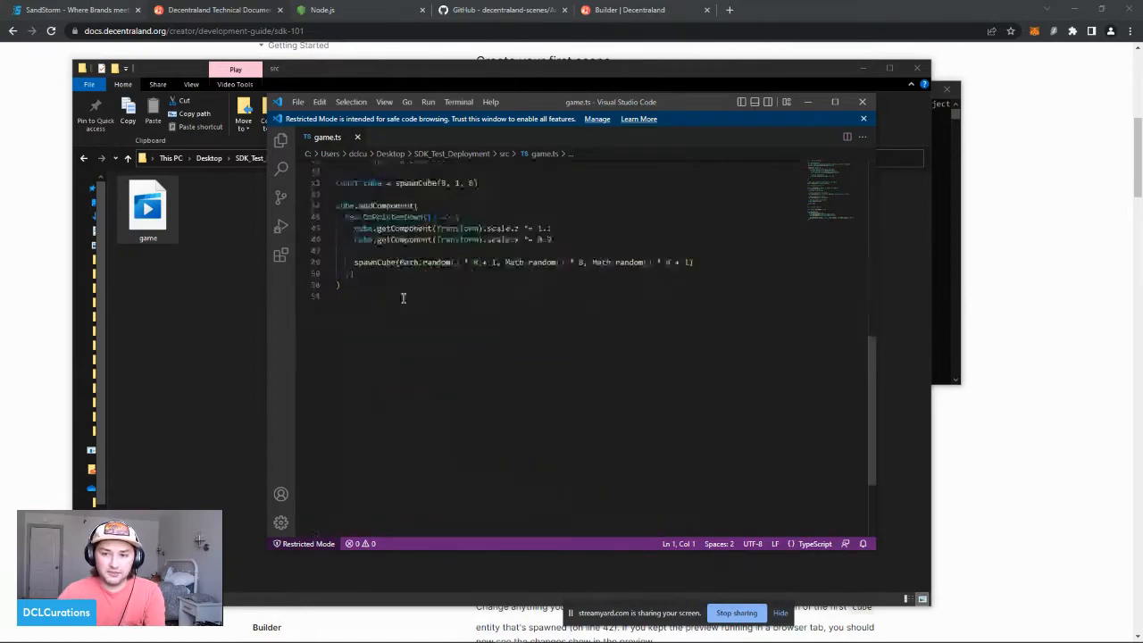
scroll(401, 296, up, 7)
scroll(357, 307, up, 5)
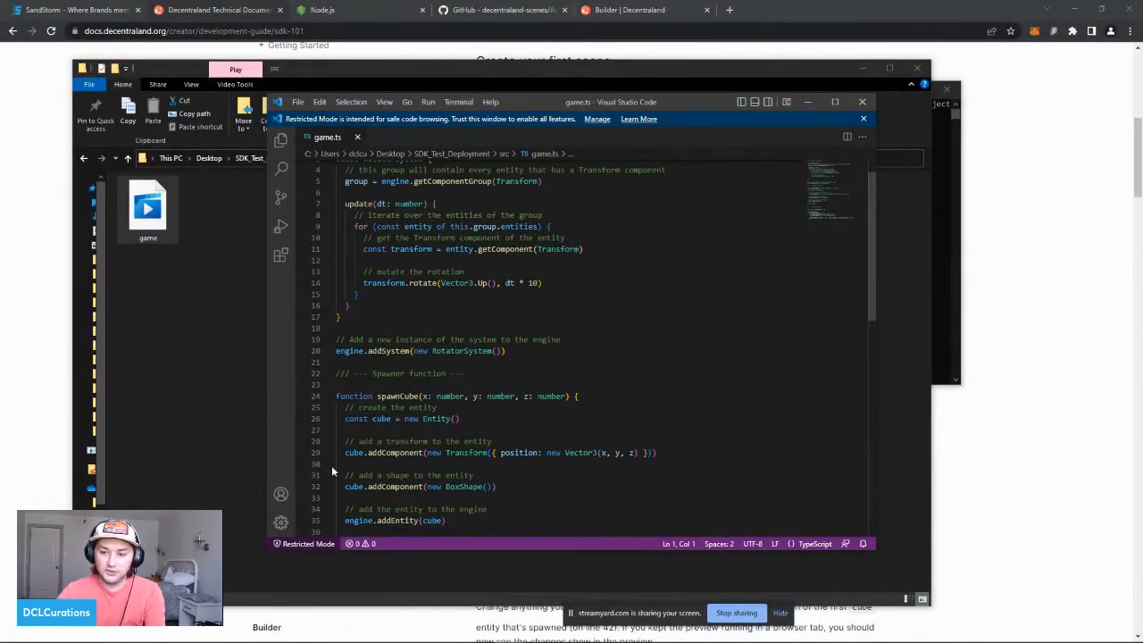
Step: Minimize the open windows, copy the "dcl start" command from the documentation and run it in the SDK_Test_Deployment directory
click(807, 102)
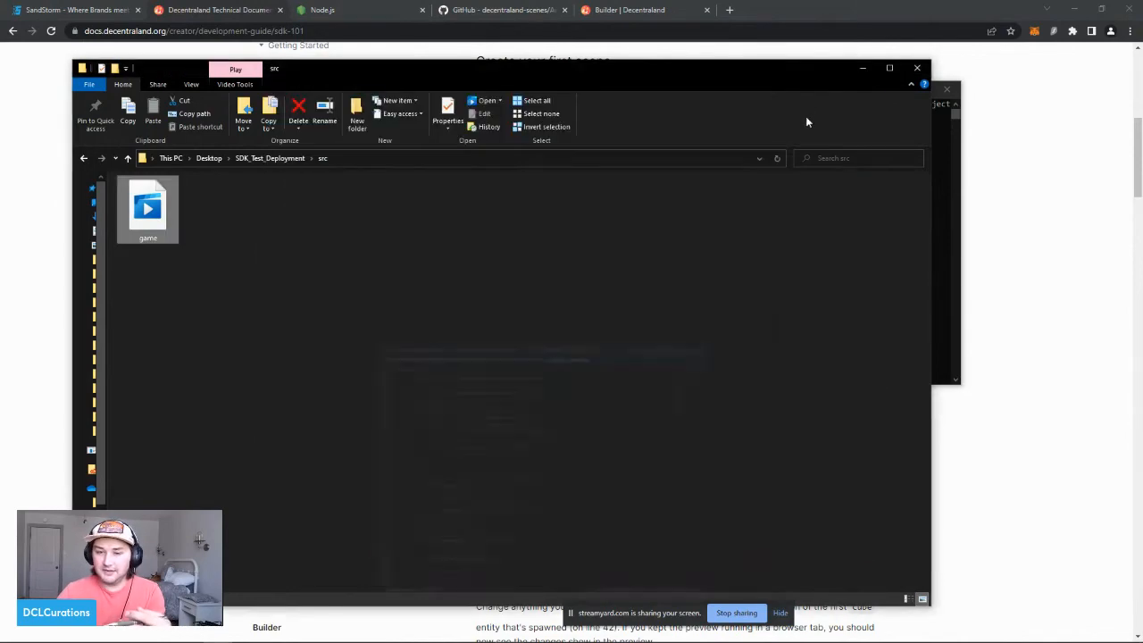
click(863, 68)
click(892, 89)
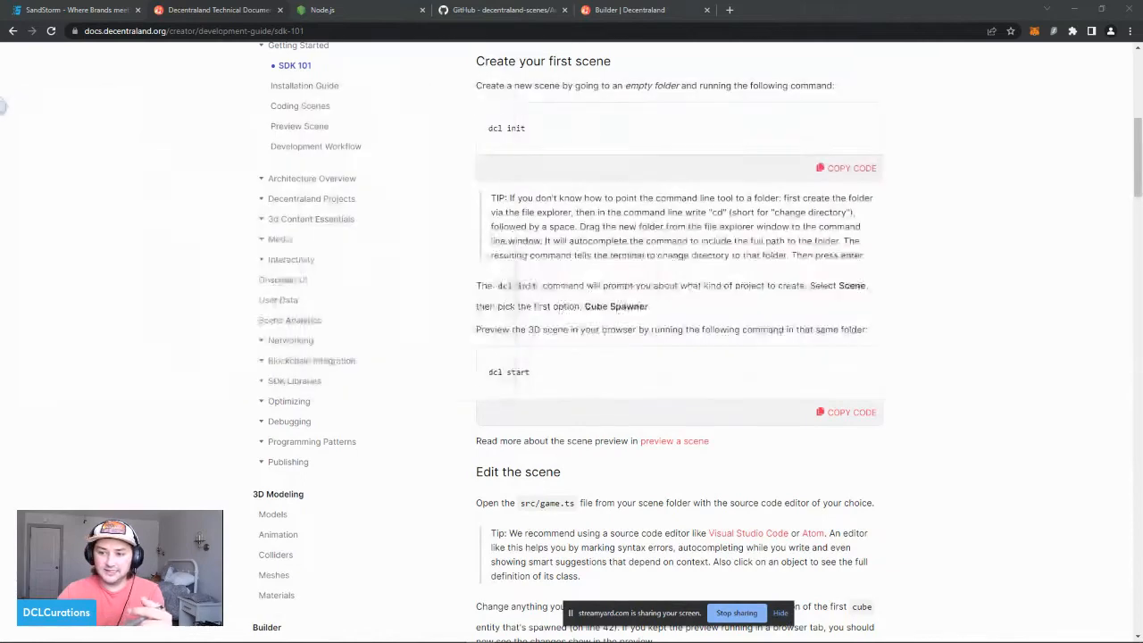
scroll(613, 230, down, 2)
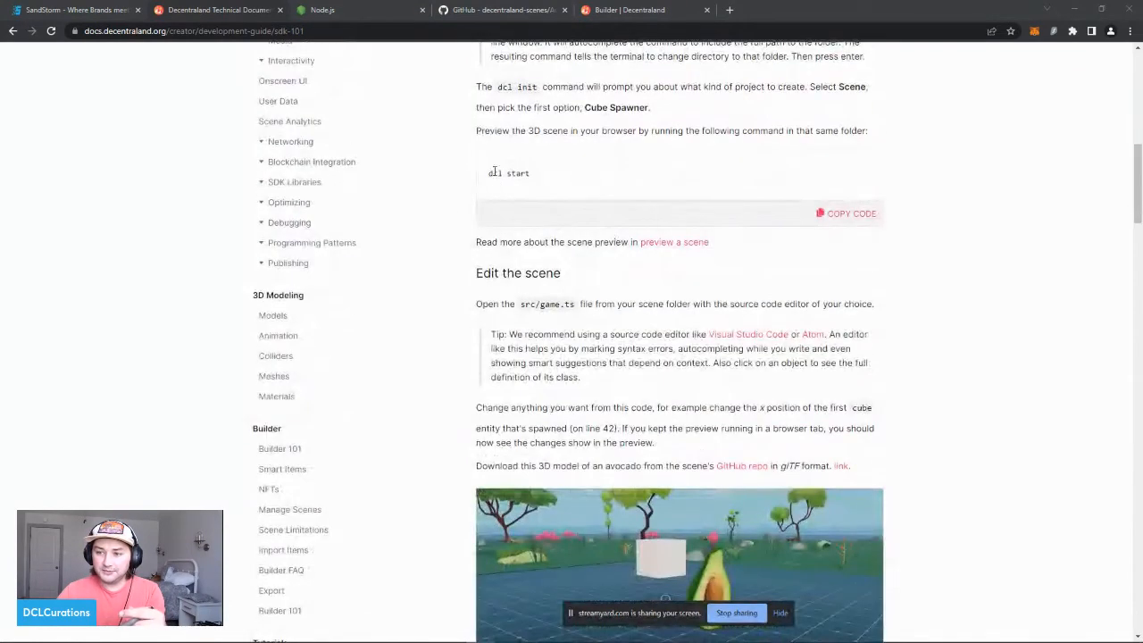
drag(490, 173, 547, 173)
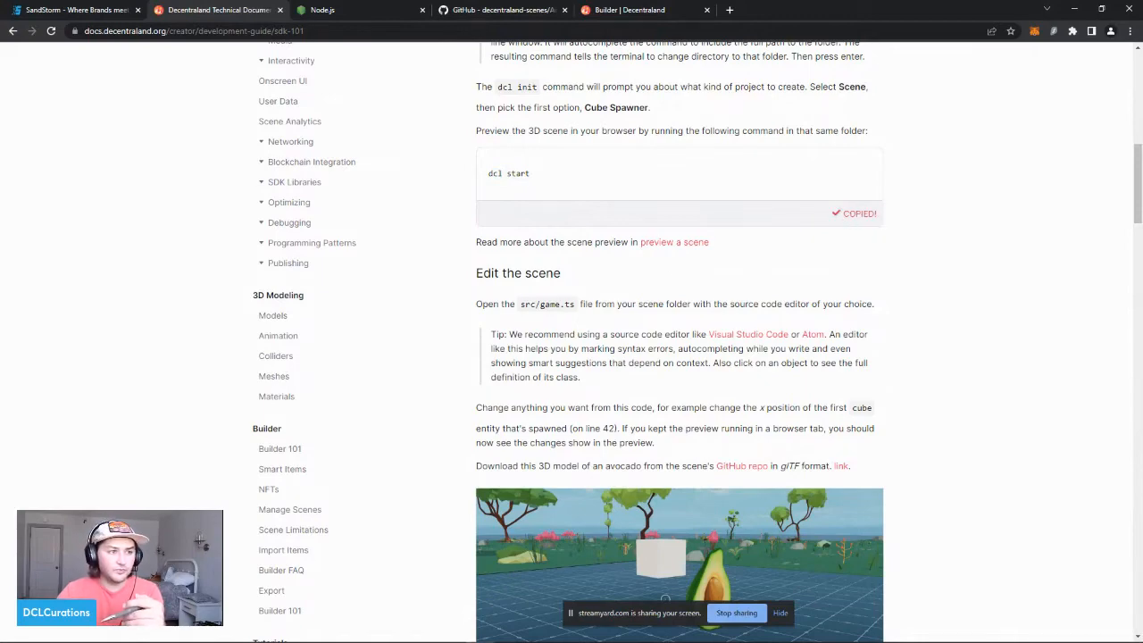
drag(0, 353, 585, 101)
scroll(482, 308, down, 7)
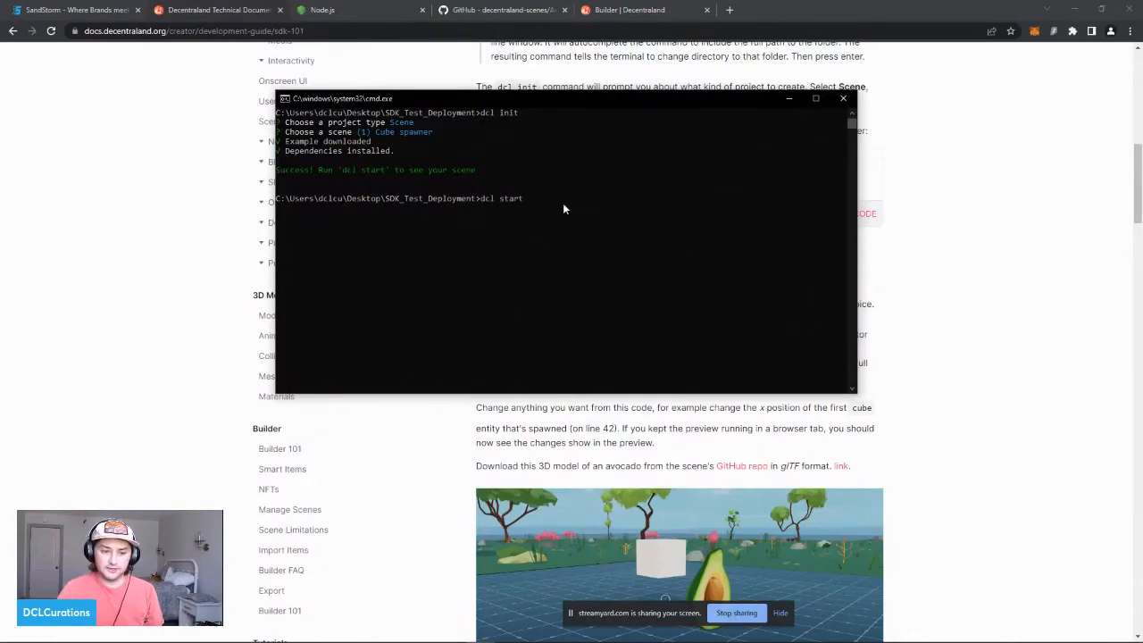
key(Return)
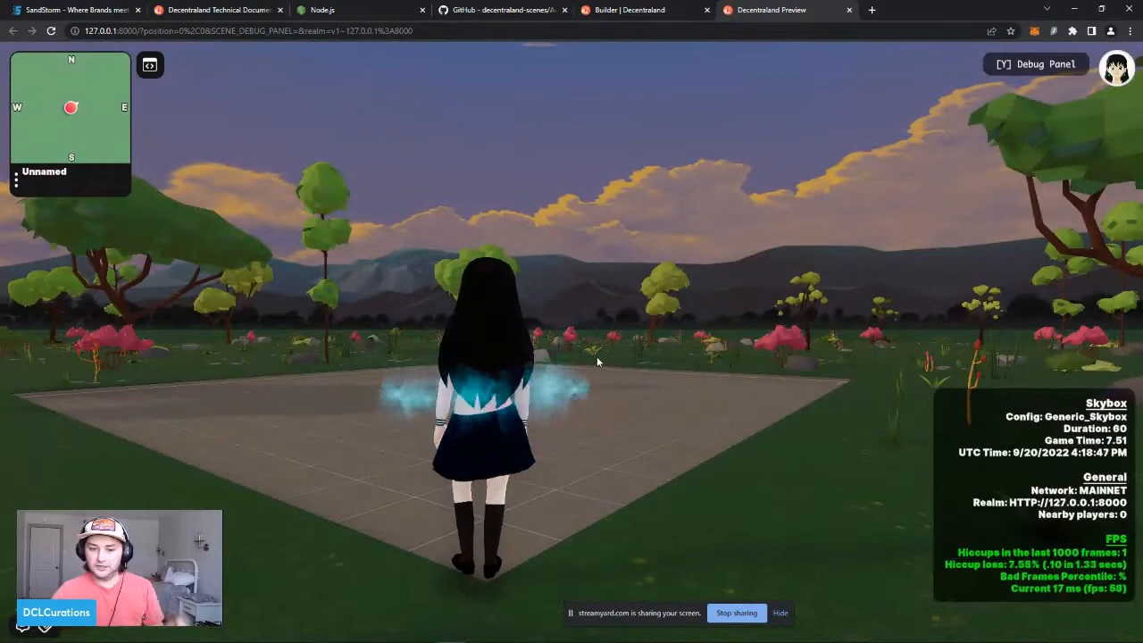
Step: Enter the Decentraland preview and walk the avatar around the parcel, trying both first-person and third-person views
click(597, 361)
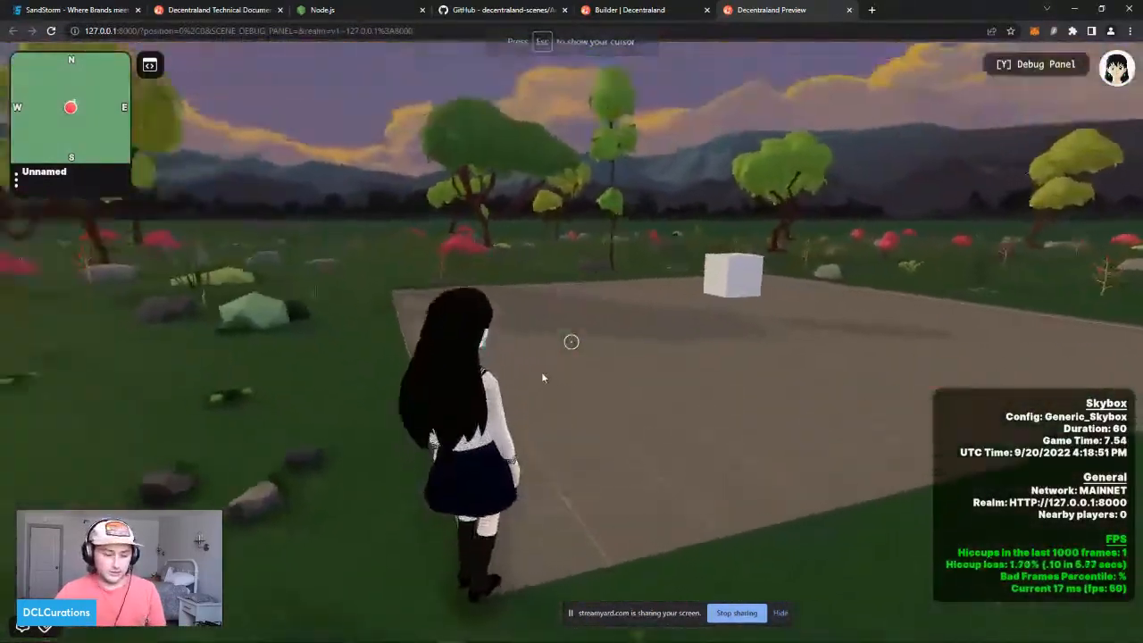
key(v)
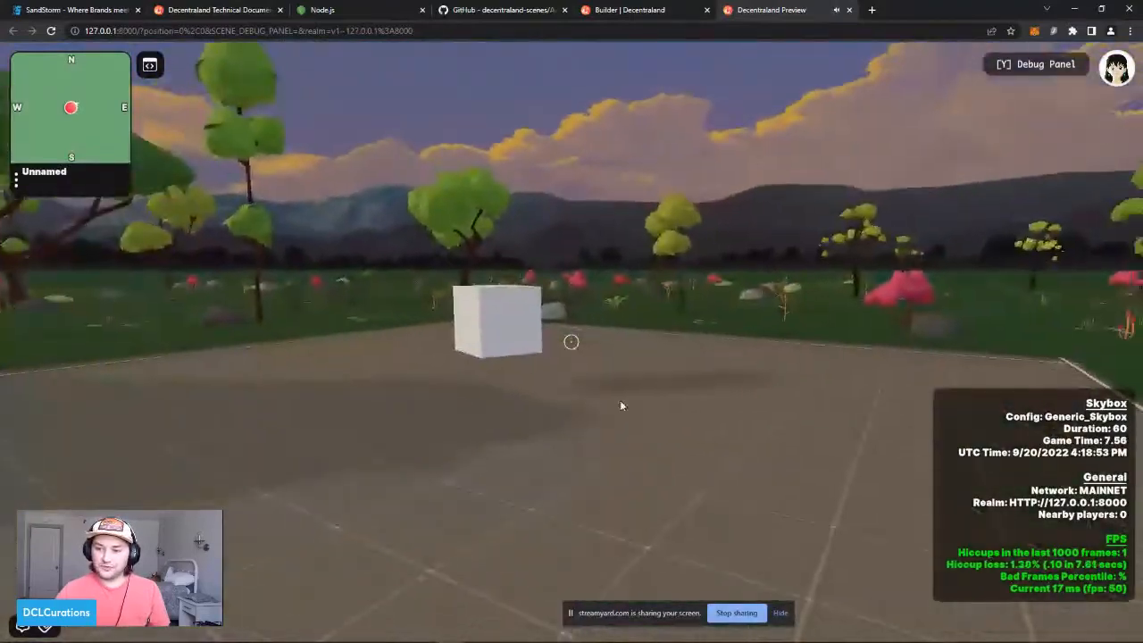
key(v)
key(w)
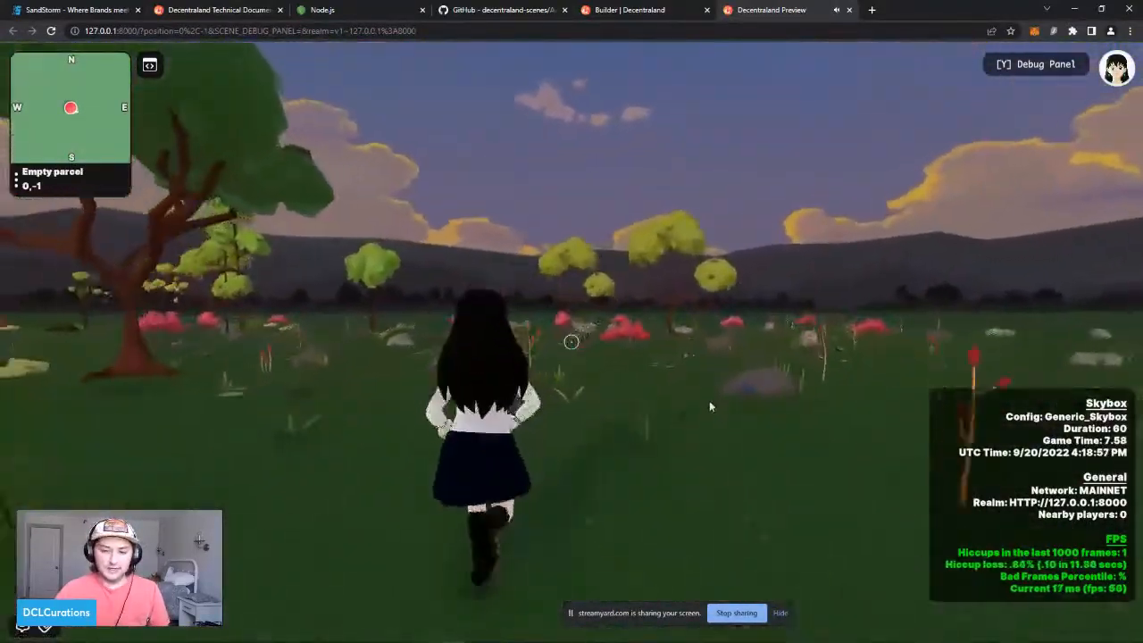
key(d)
key(d)
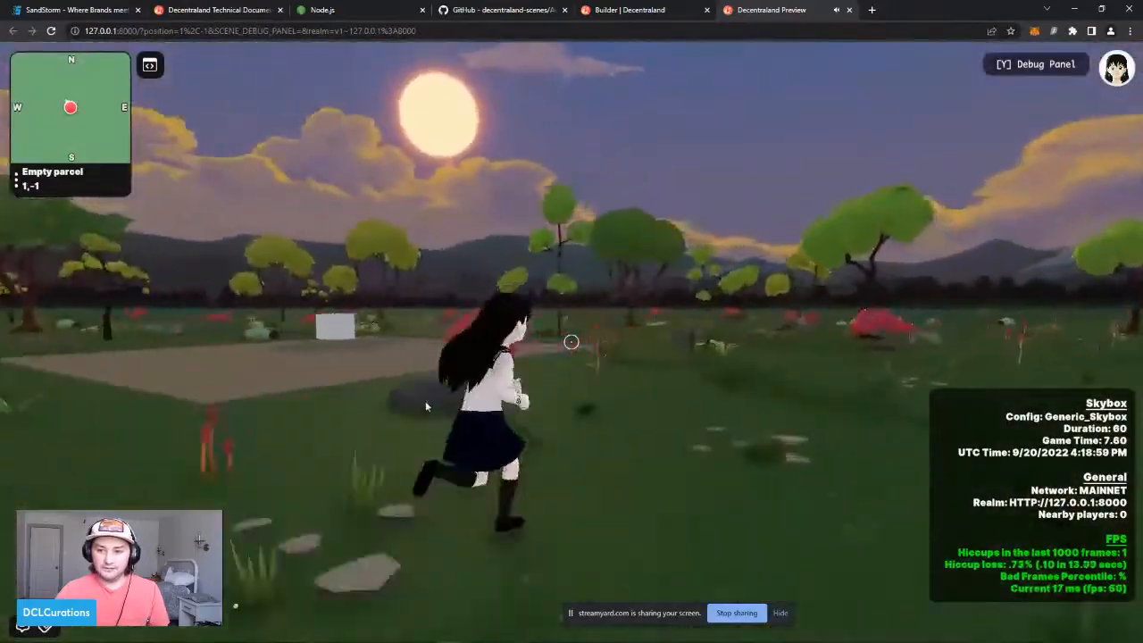
key(w)
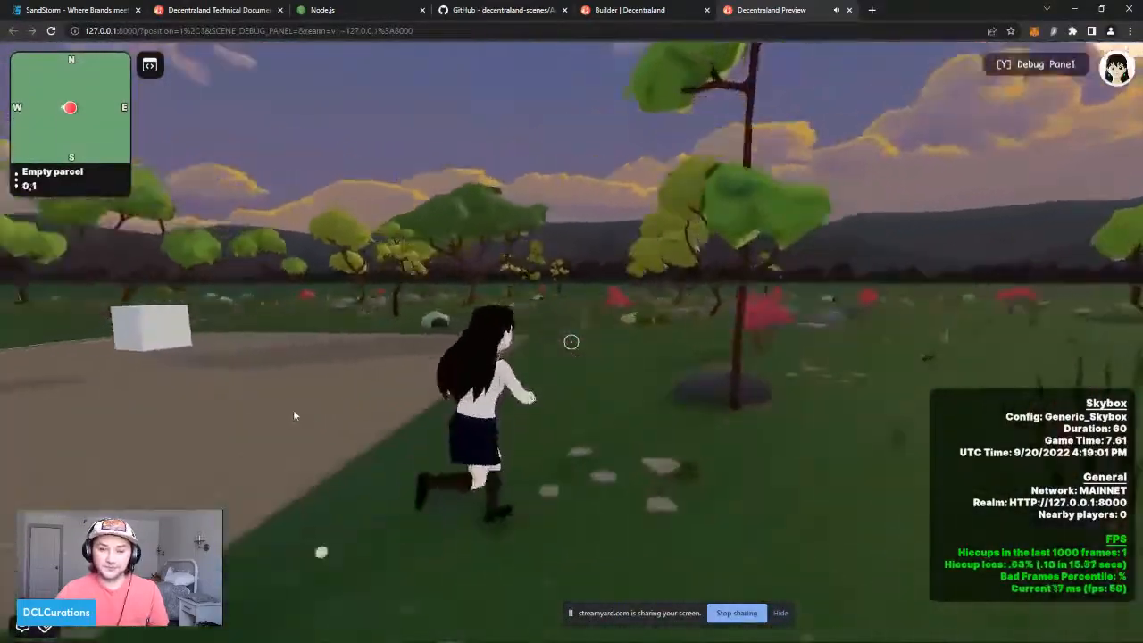
key(w)
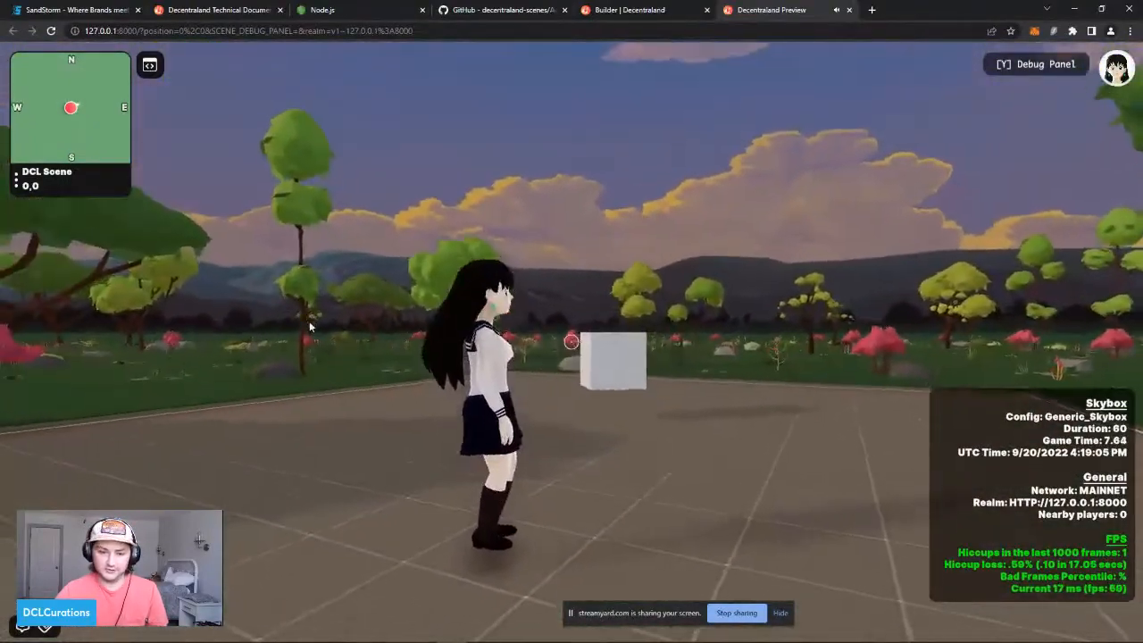
Step: Approach the white cube in first-person view, interact with it repeatedly to spawn more cubes, and look around them
key(v)
key(w)
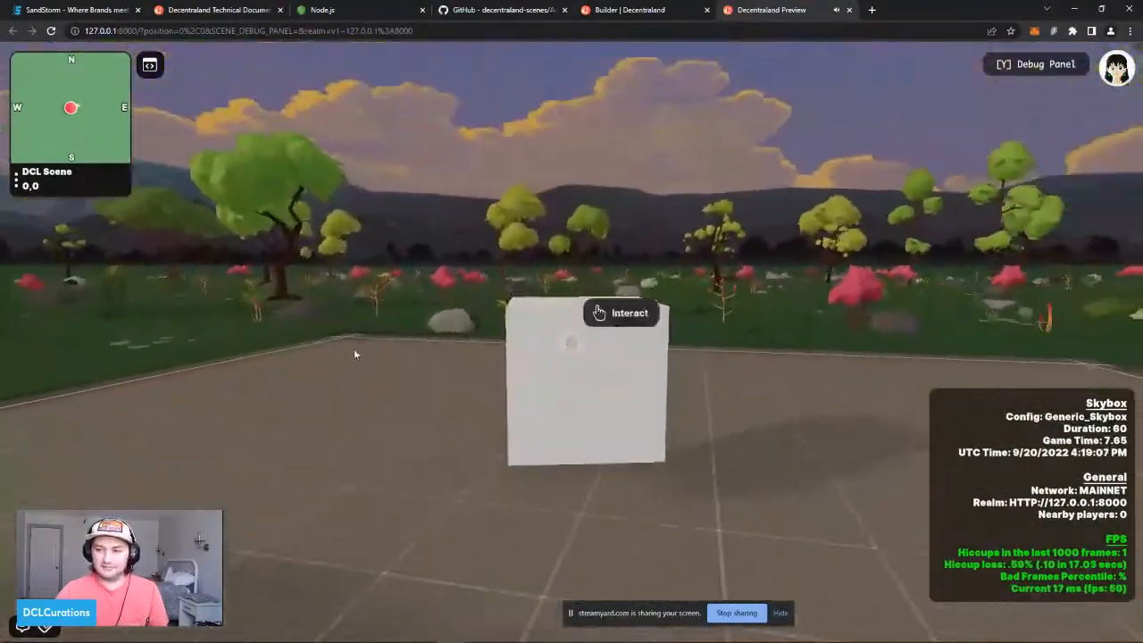
click(355, 347)
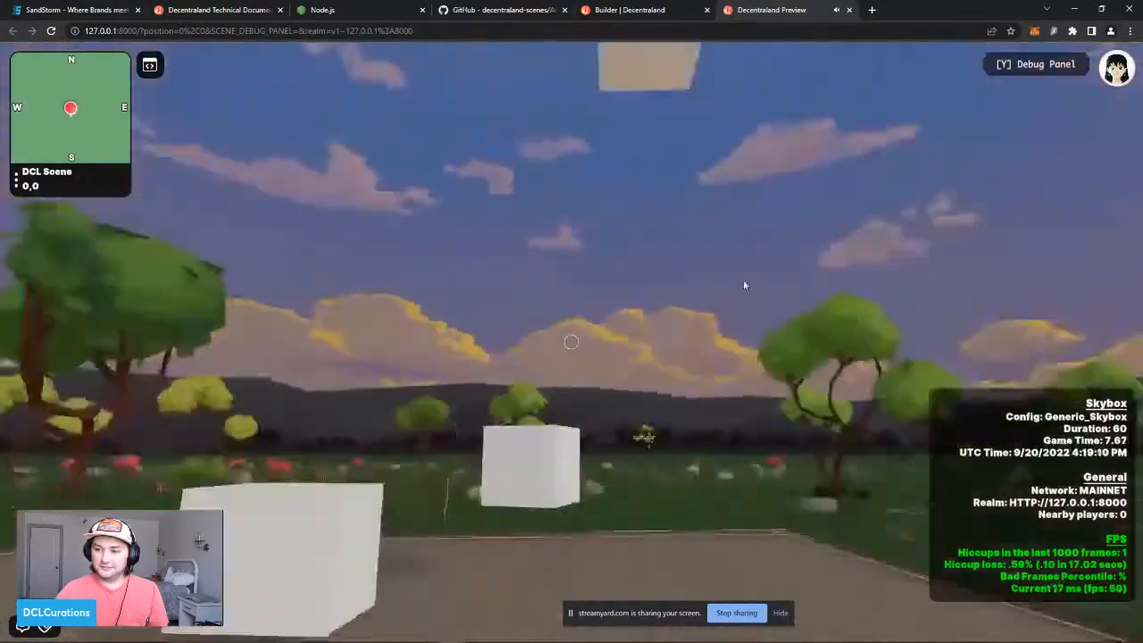
key(a)
click(764, 367)
click(764, 364)
click(764, 363)
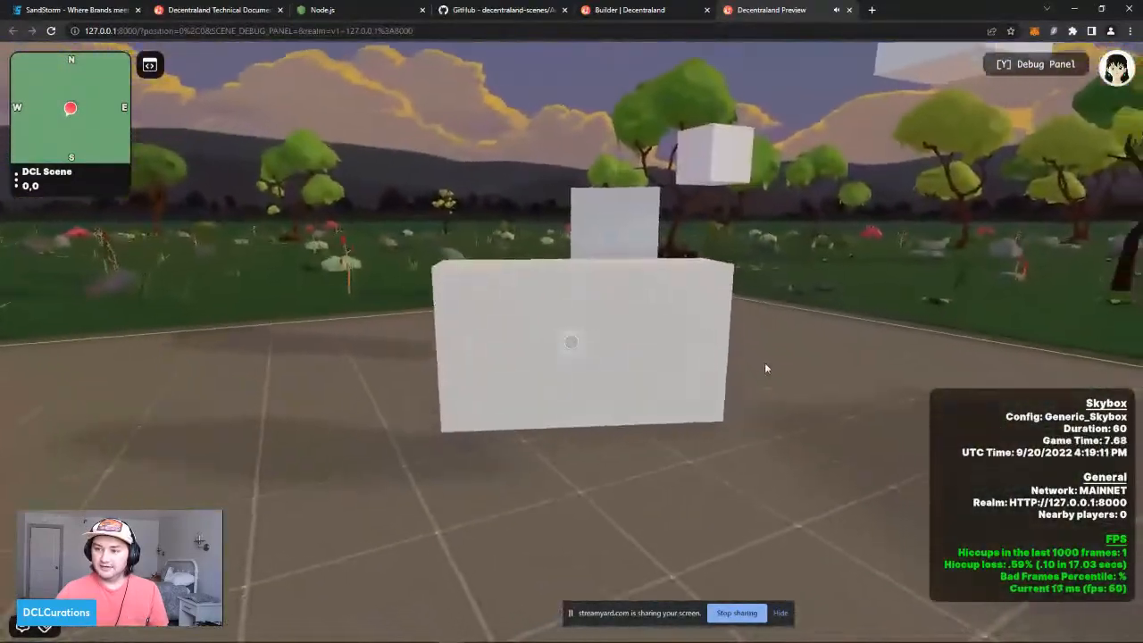
click(764, 364)
click(764, 366)
click(763, 367)
click(760, 368)
click(759, 369)
key(a)
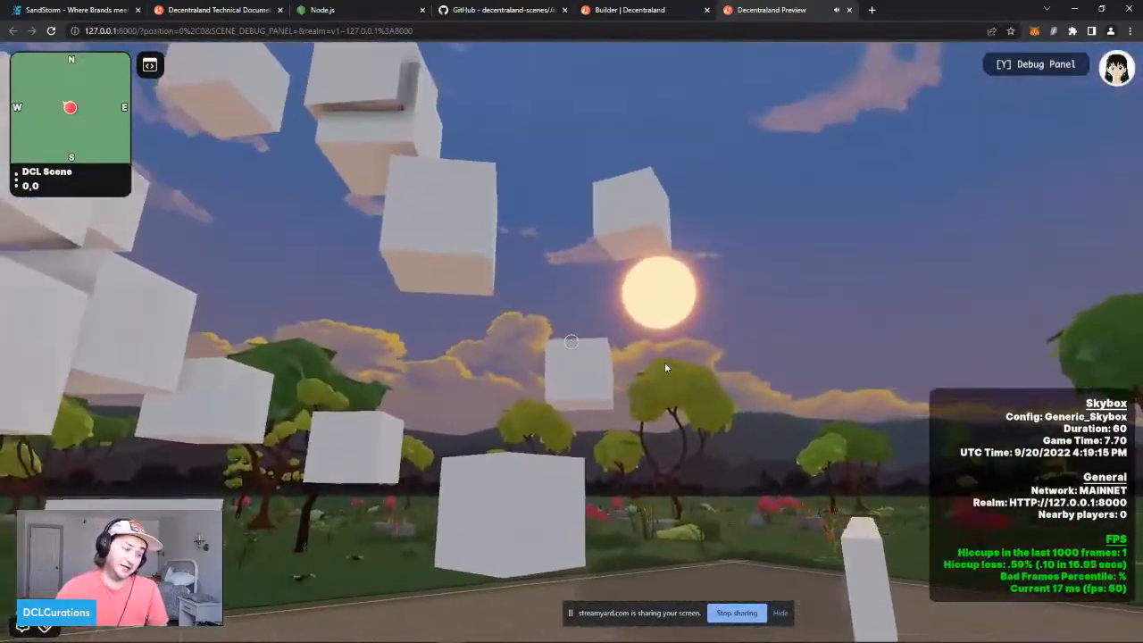
key(s)
key(d)
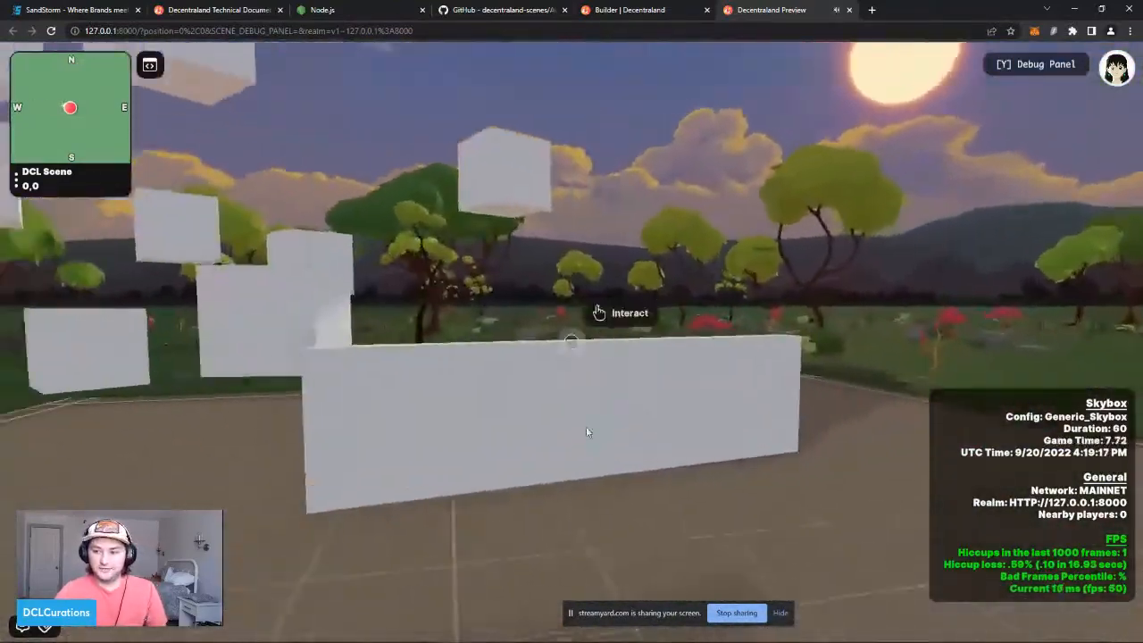
Step: Switch to the command prompt and review its output from the dcl init setup through the running preview server details
key(Escape)
mouse_move(438, 637)
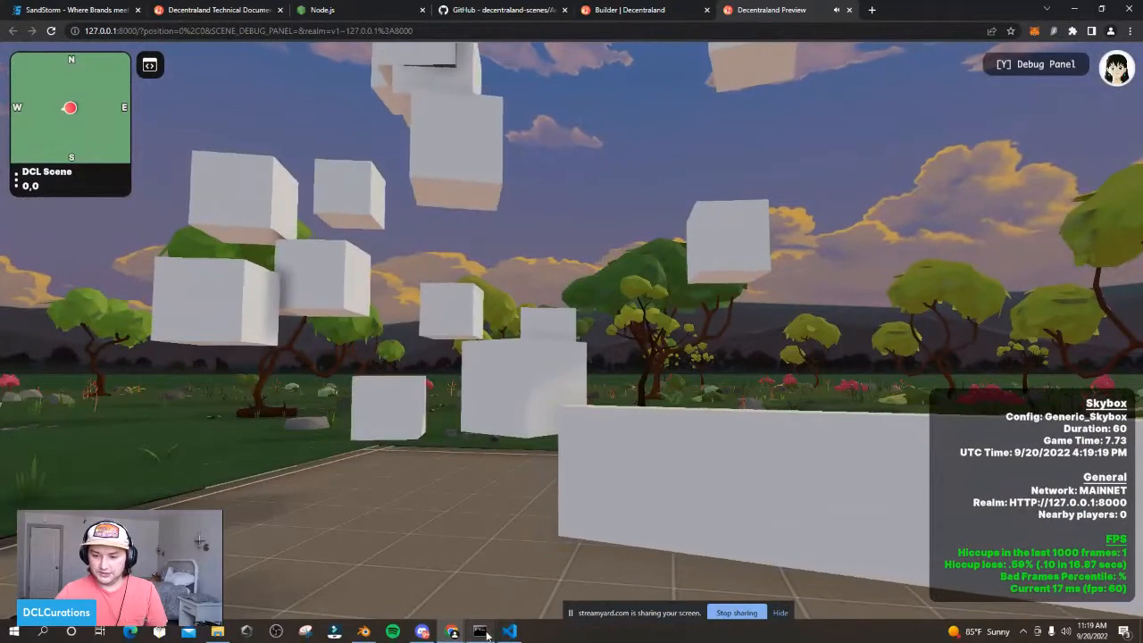
click(480, 632)
scroll(408, 277, up, 10)
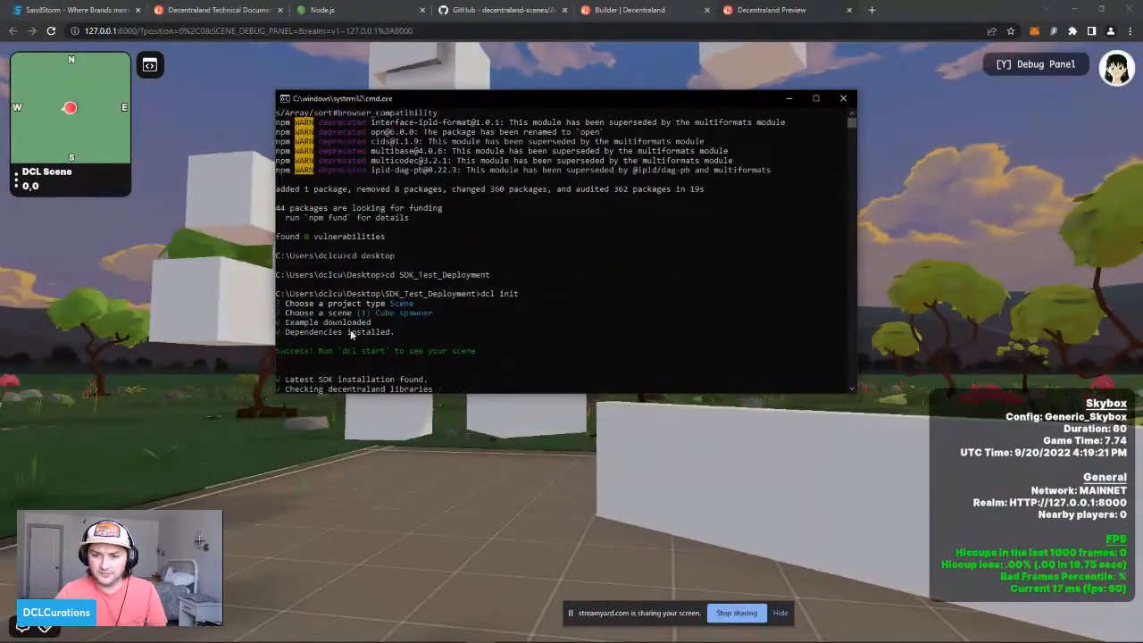
scroll(375, 329, up, 2)
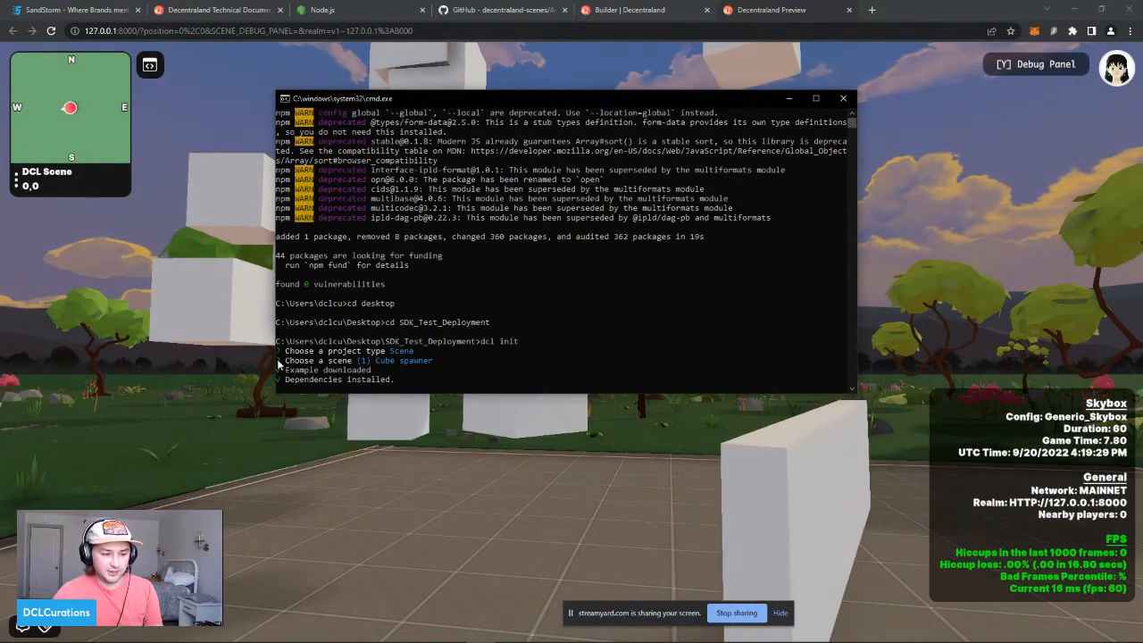
scroll(341, 338, down, 2)
scroll(346, 327, down, 15)
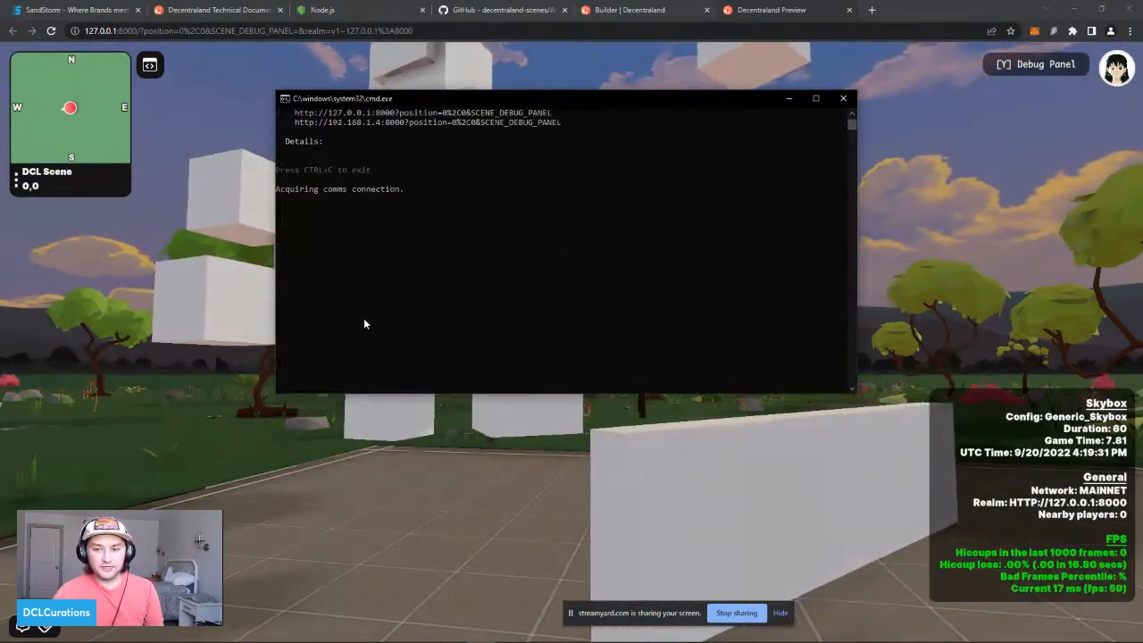
scroll(395, 300, up, 5)
scroll(339, 308, up, 3)
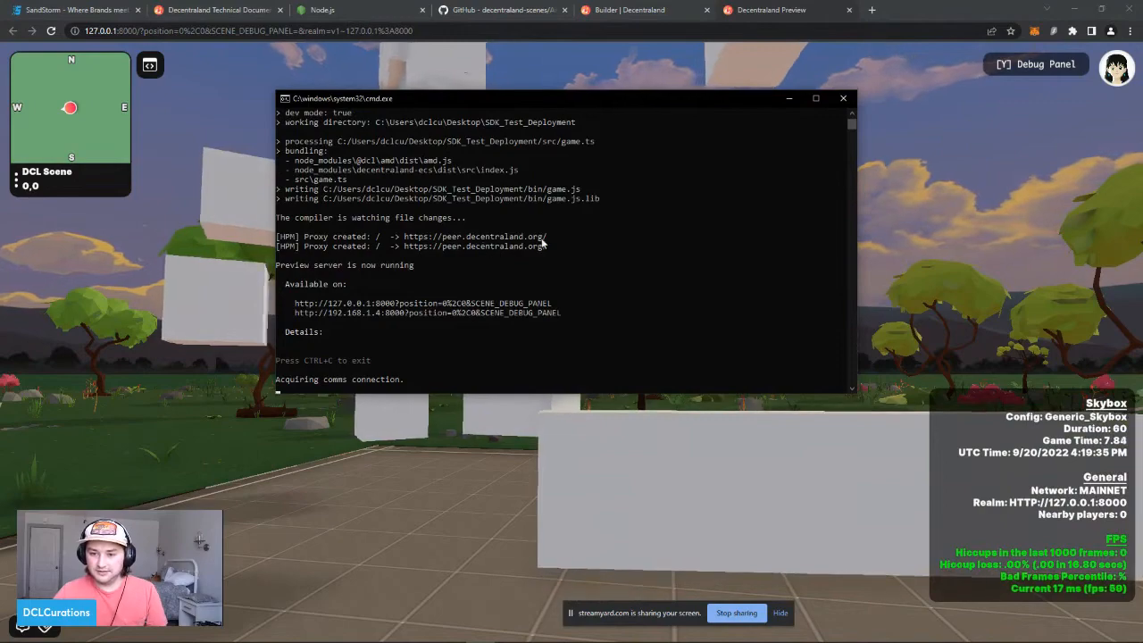
Step: Minimize the command prompt and move the avatar around the spawned cubes in the preview
click(789, 99)
key(w)
click(518, 366)
key(s)
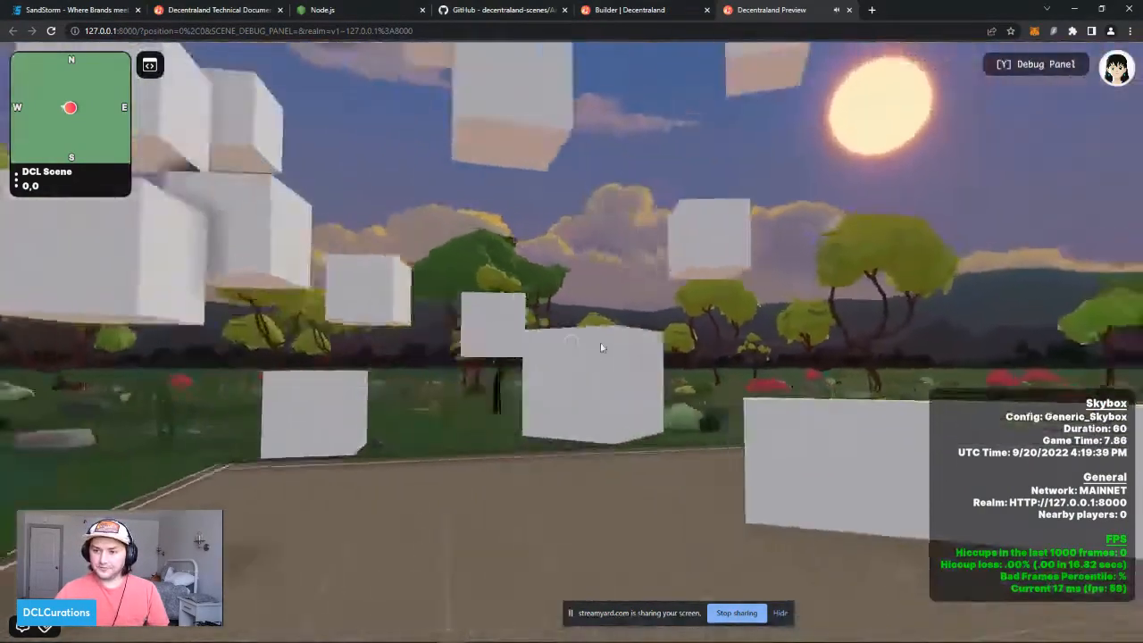
Step: Switch to Visual Studio Code and rename the cube constant on line 26 of the spawnCube function to Sphere
key(super)
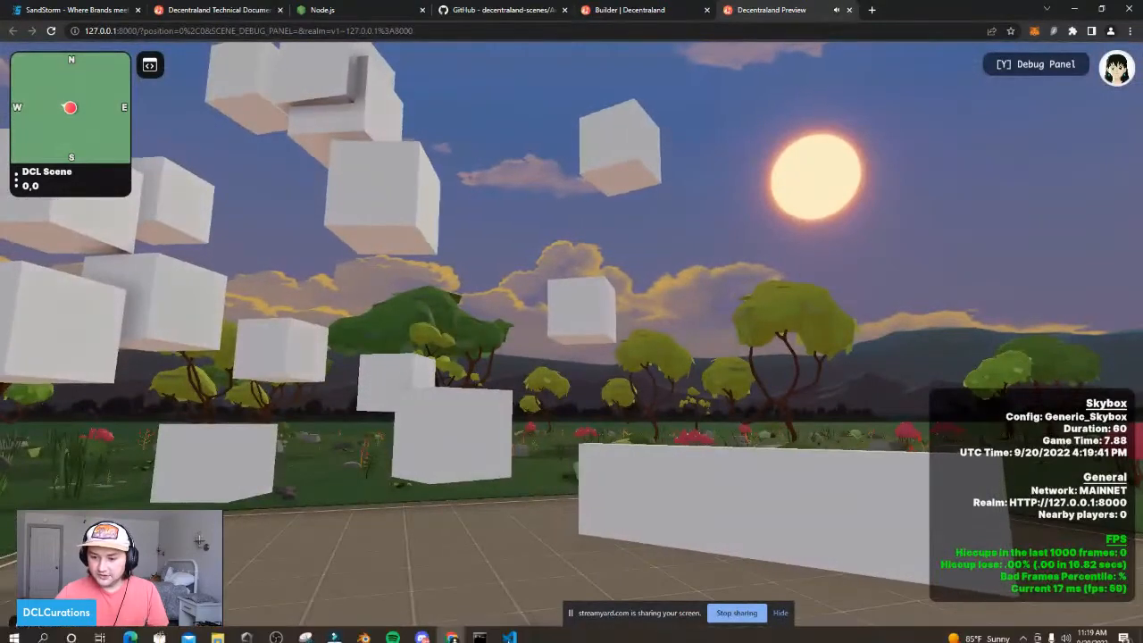
click(510, 631)
scroll(437, 215, up, 1)
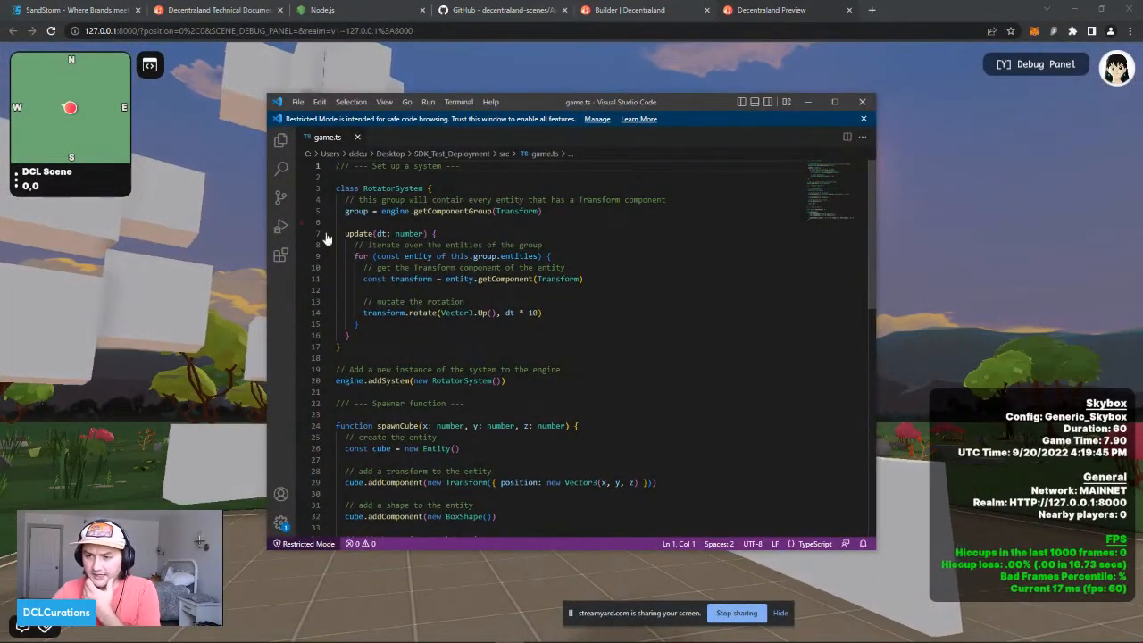
scroll(444, 350, down, 4)
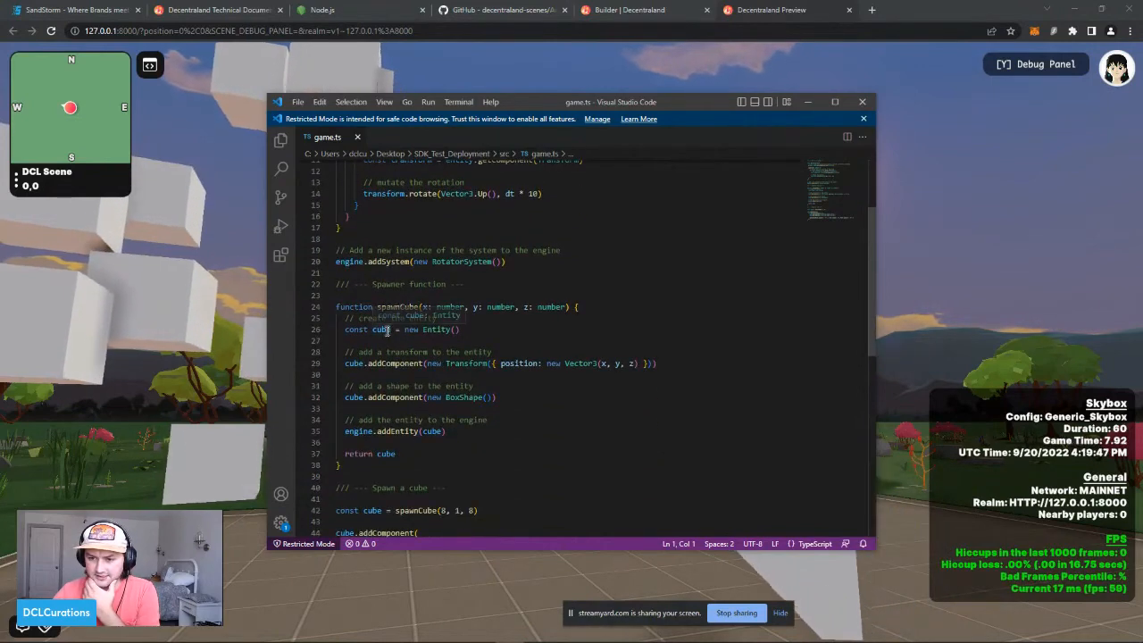
drag(385, 332, 383, 330)
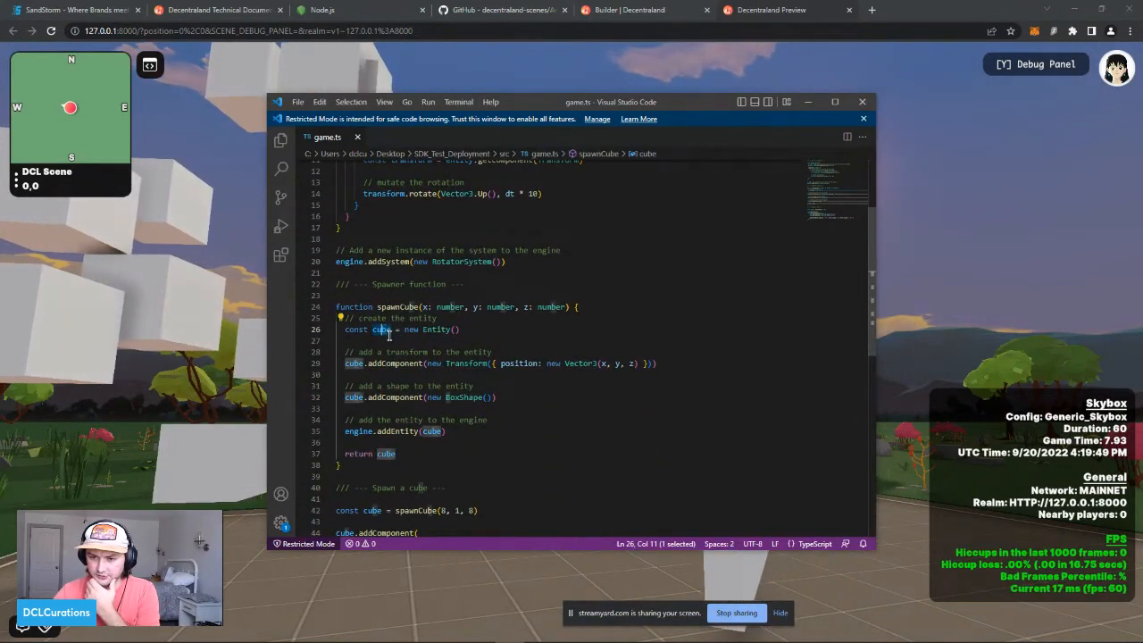
key(BackSpace)
key(BackSpace)
key(BackSpace)
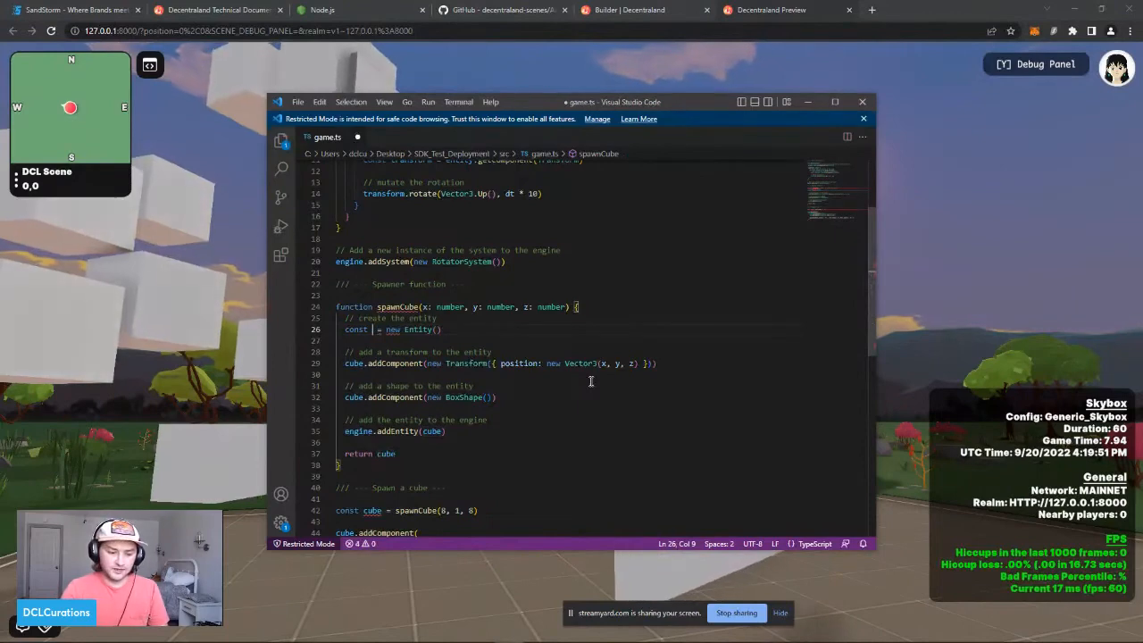
text(Sphe)
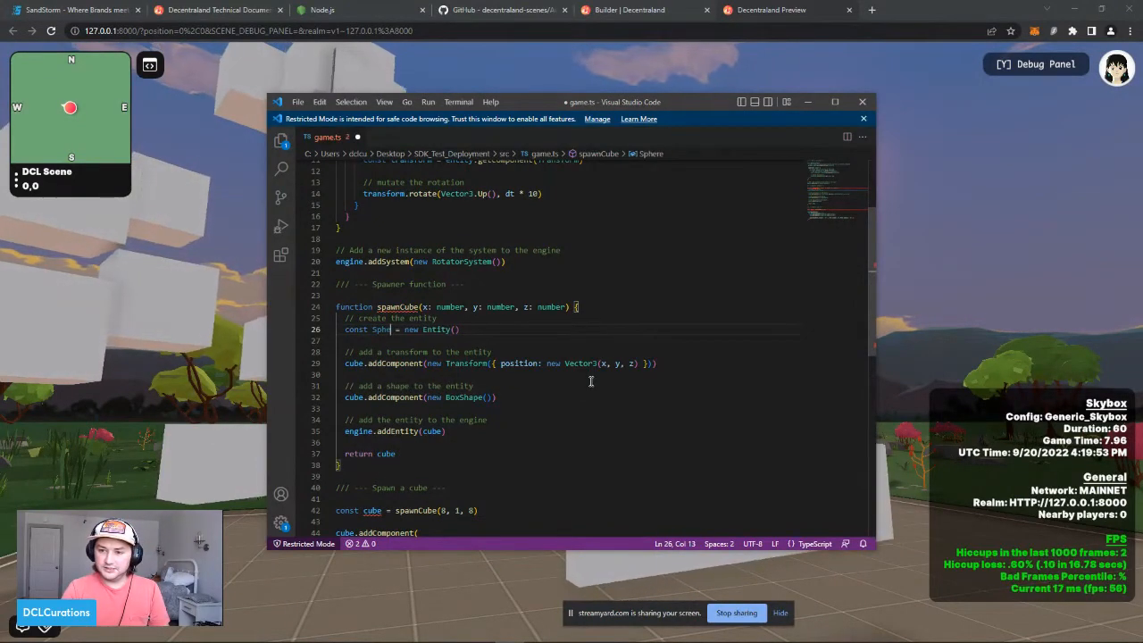
text(re)
key(Return)
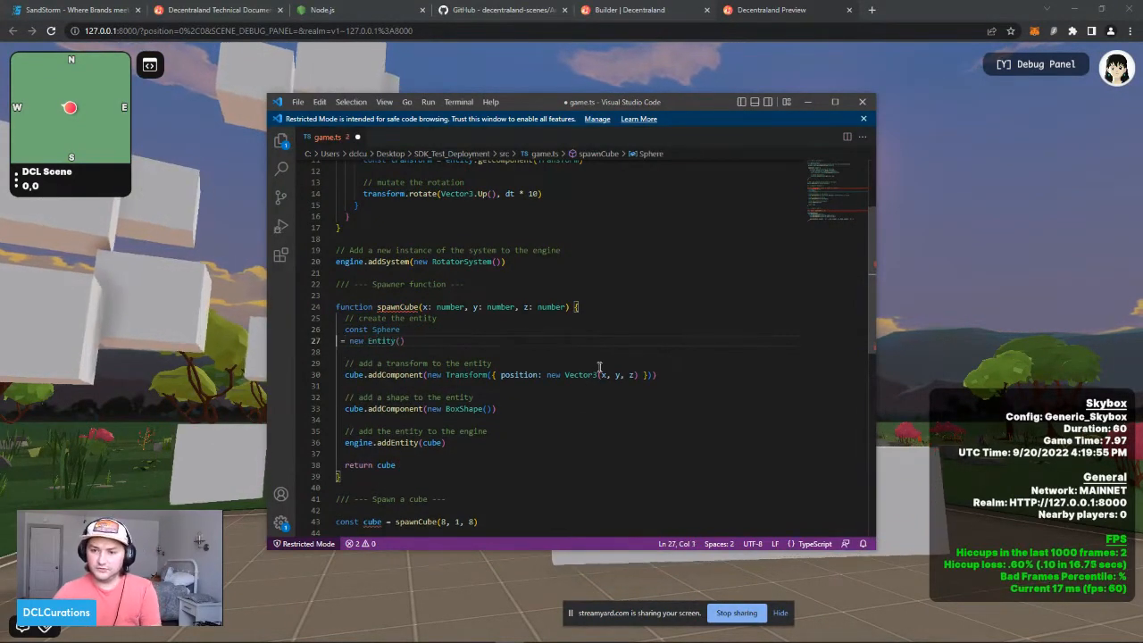
key(BackSpace)
key(BackSpace)
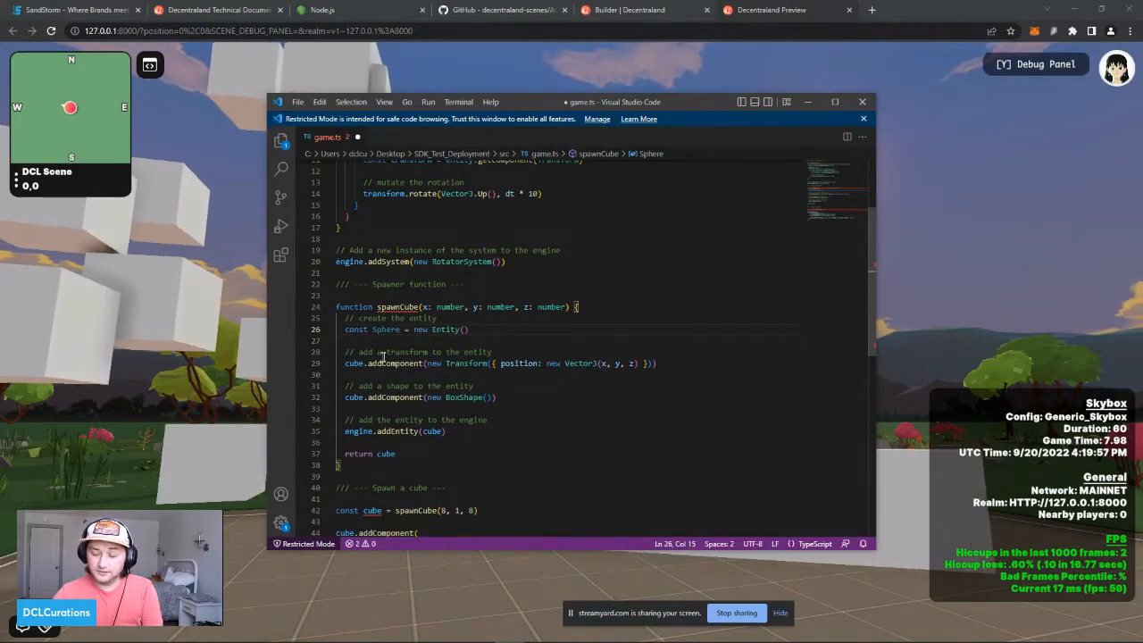
Step: Dismiss the Restricted Mode notice and save game.ts, moving the editor window aside to reveal more of the preview
click(862, 119)
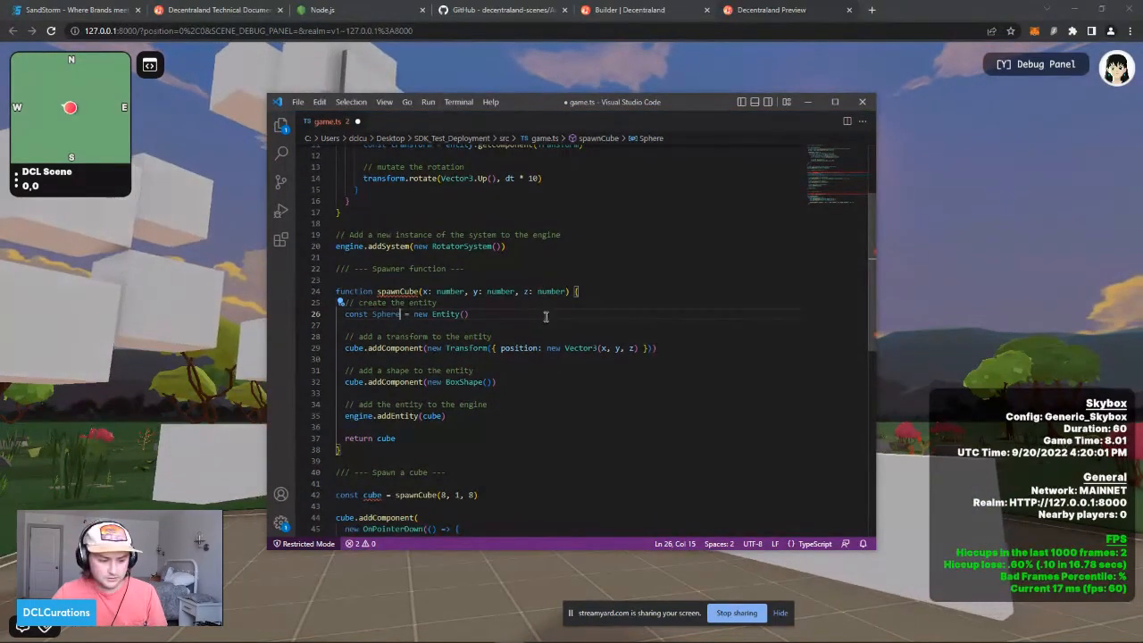
key(ctrl+s)
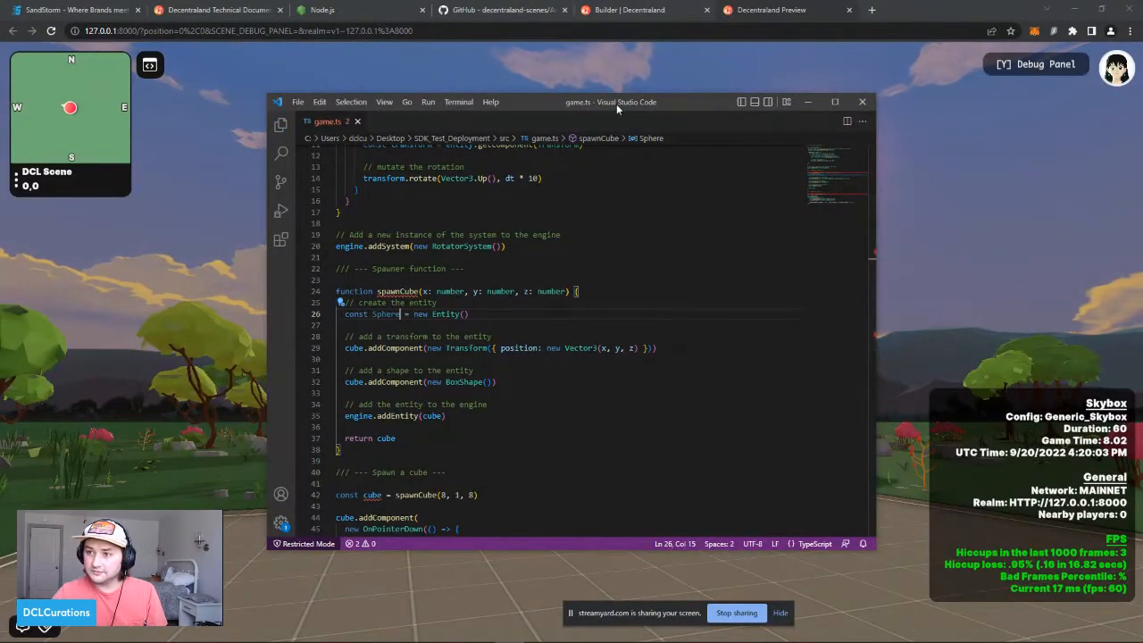
drag(676, 104, 833, 73)
scroll(570, 361, down, 2)
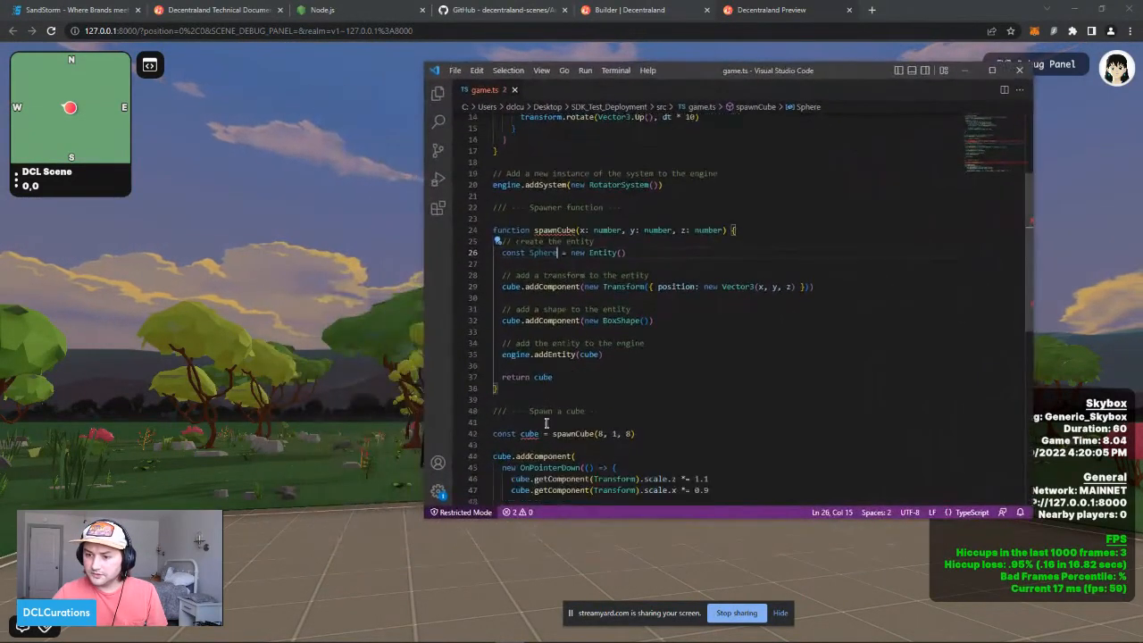
scroll(569, 361, down, 3)
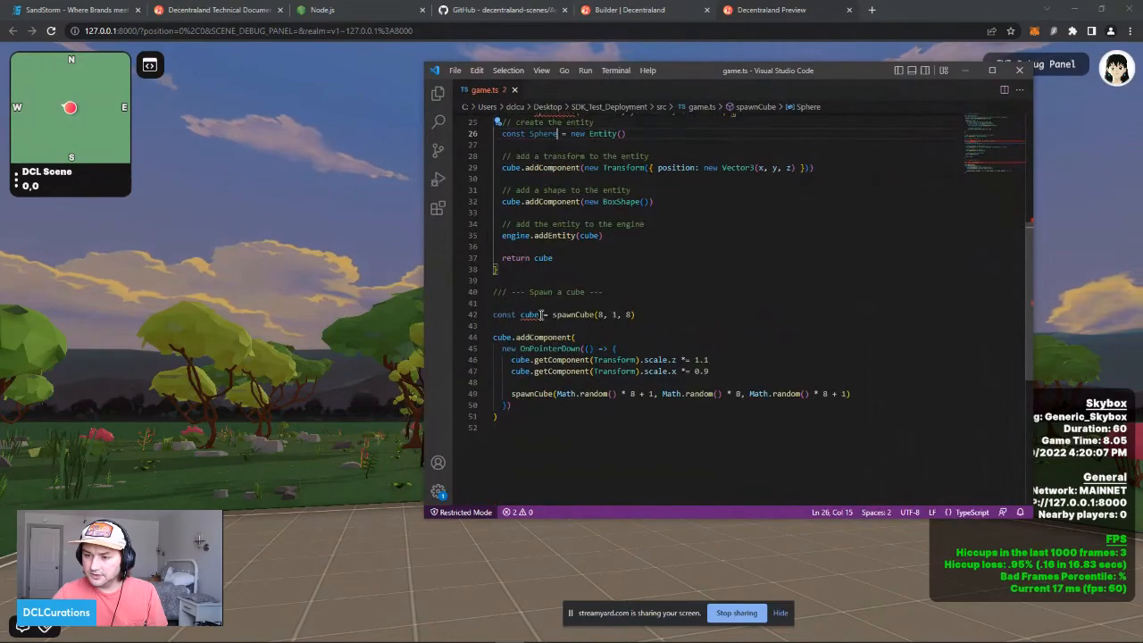
Step: Walk the avatar on and off the parcel in the preview to check how the saved code change affects the scene
click(235, 290)
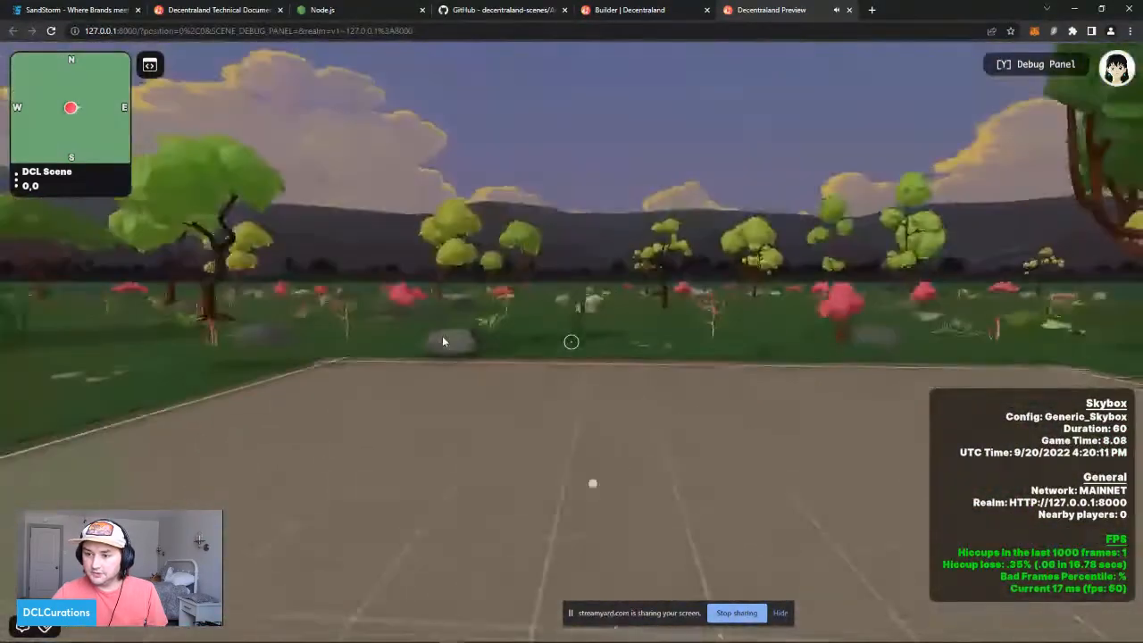
key(s)
key(s)
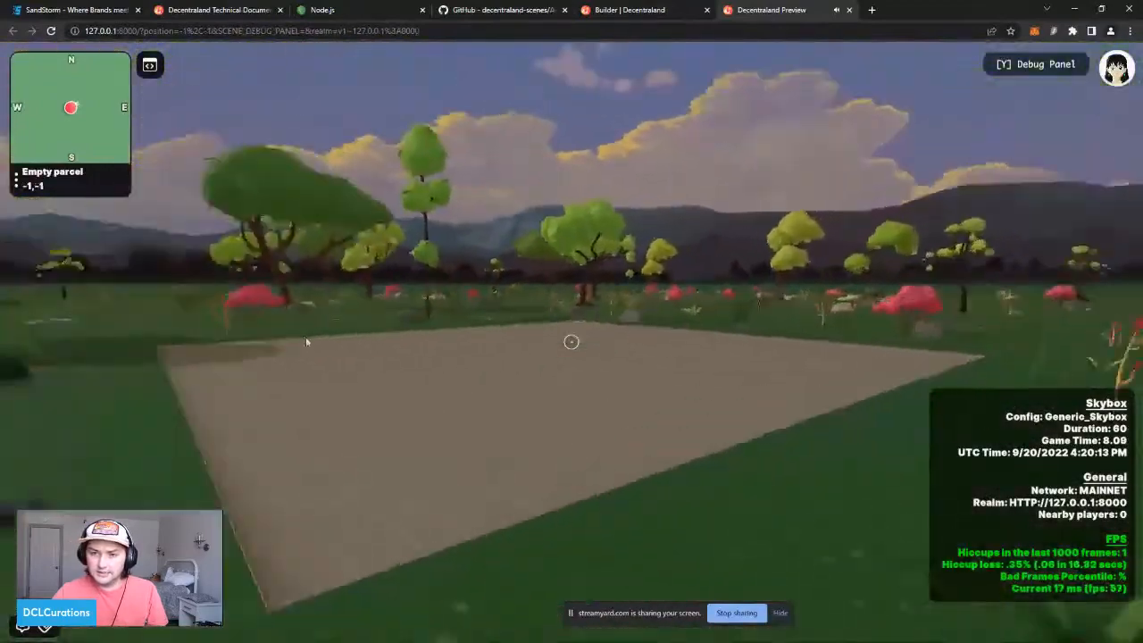
key(w)
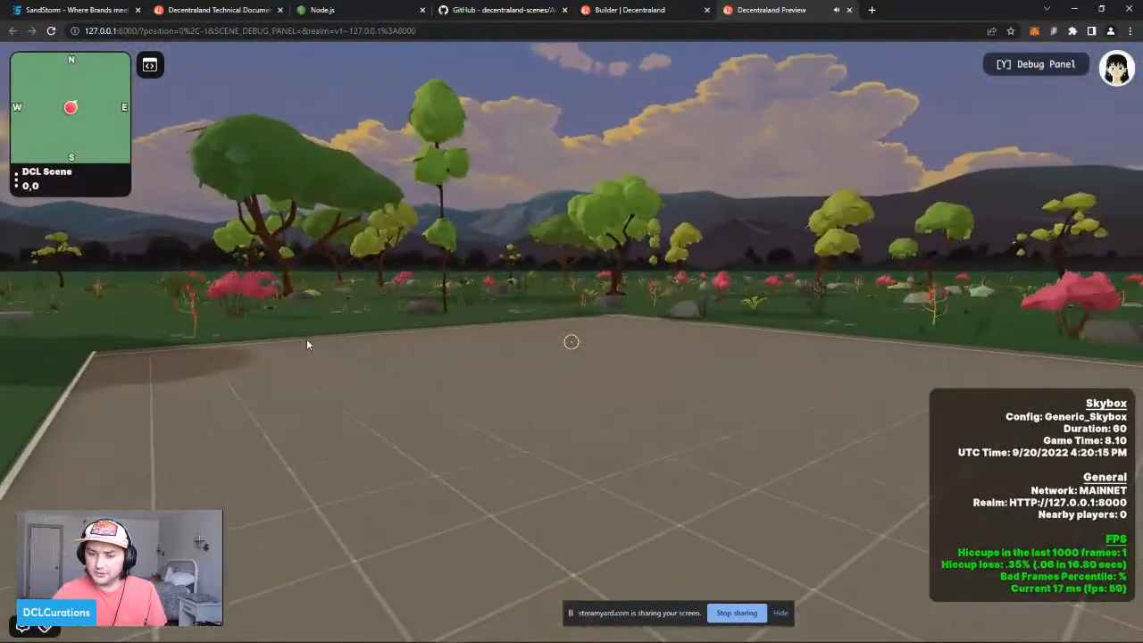
key(w)
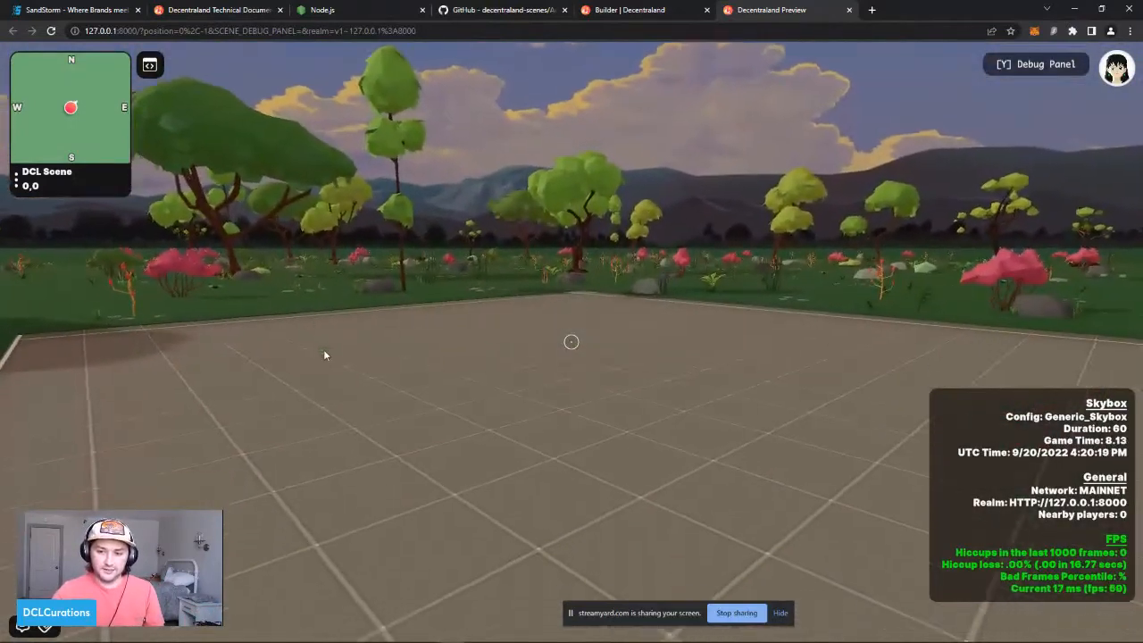
key(s)
key(s)
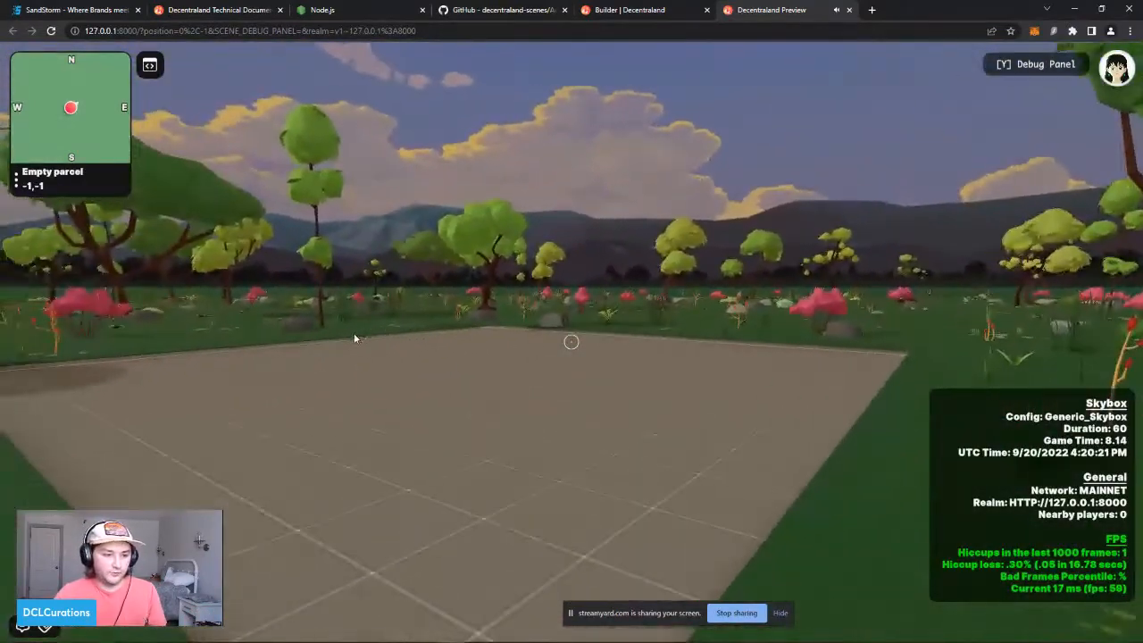
key(w)
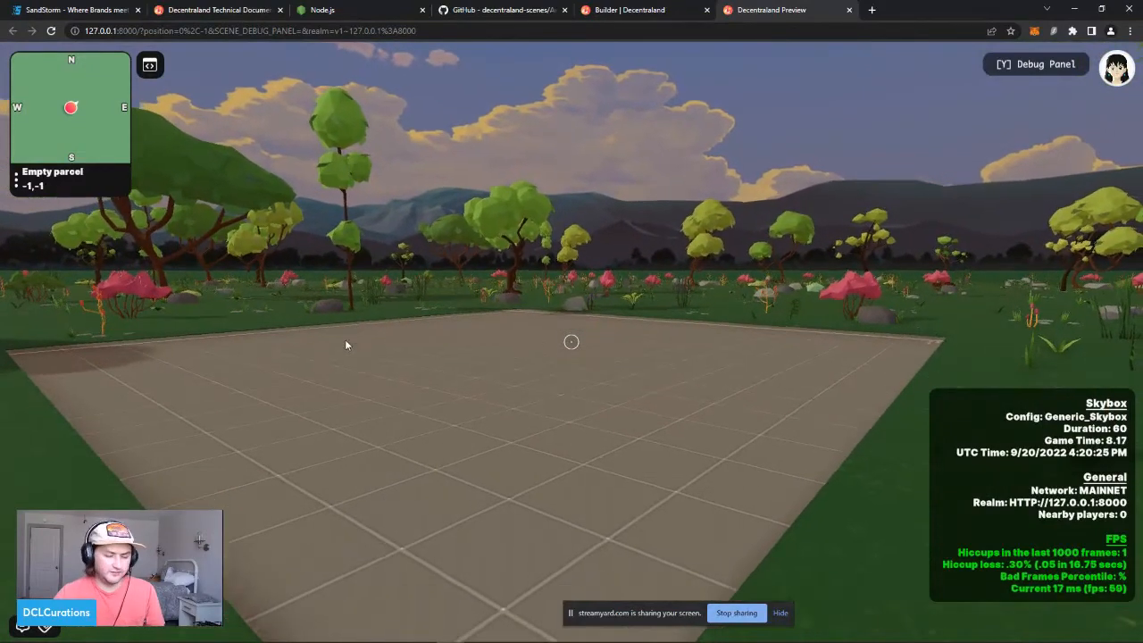
key(w)
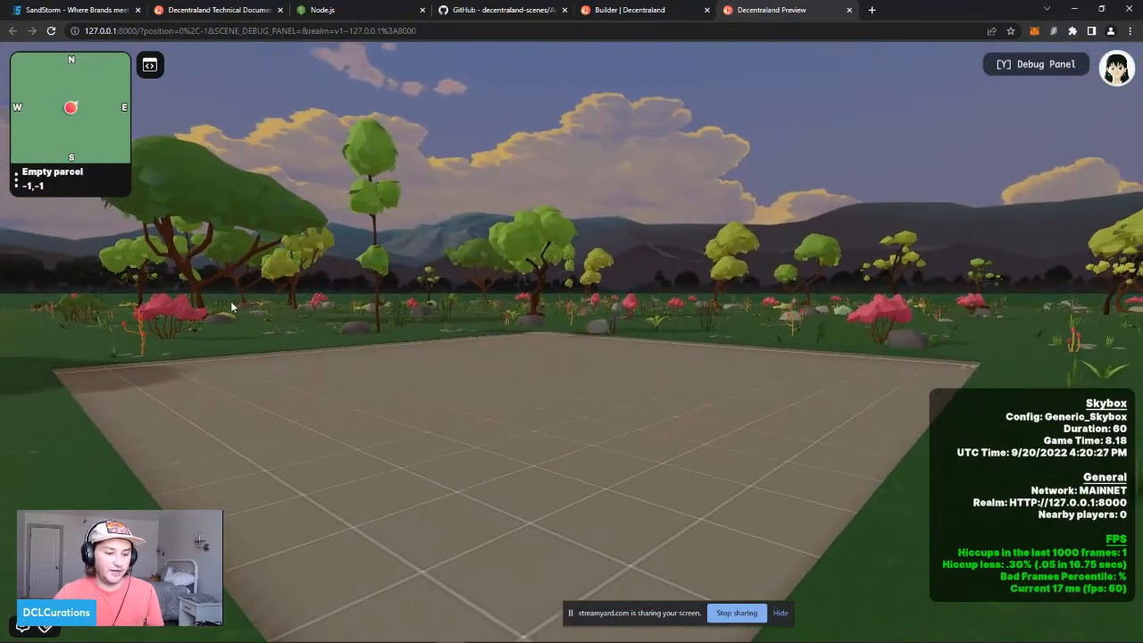
drag(308, 375, 403, 352)
key(w)
Step: Return to the game.ts code, rename the Sphere constant in spawnCube to Cube, and check the parcel in the preview
key(alt+Tab)
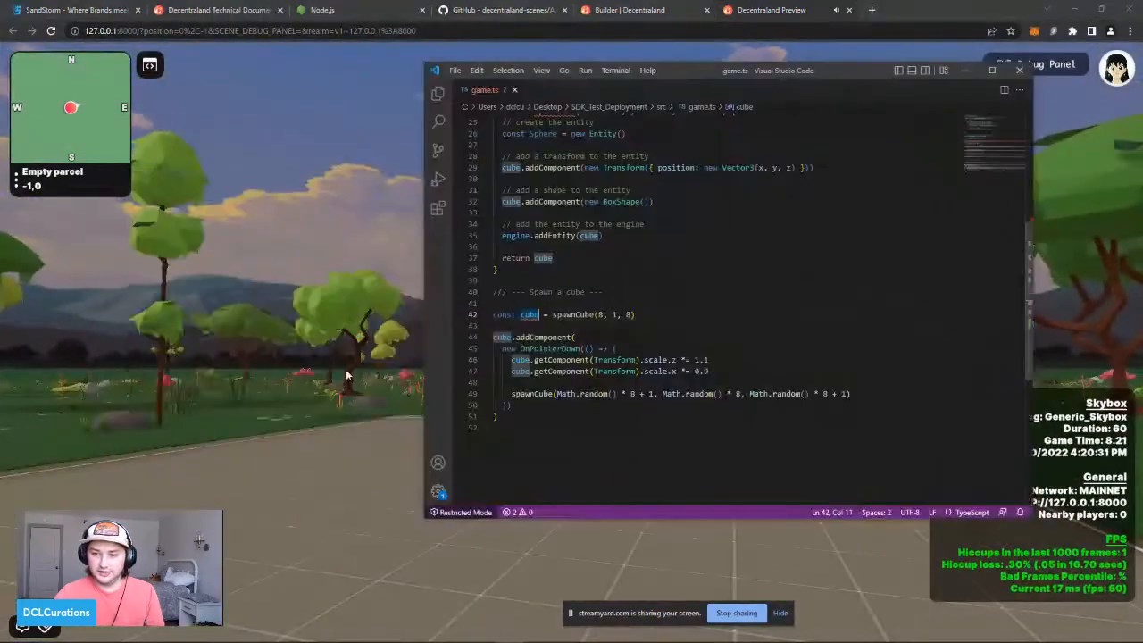
scroll(577, 273, up, 4)
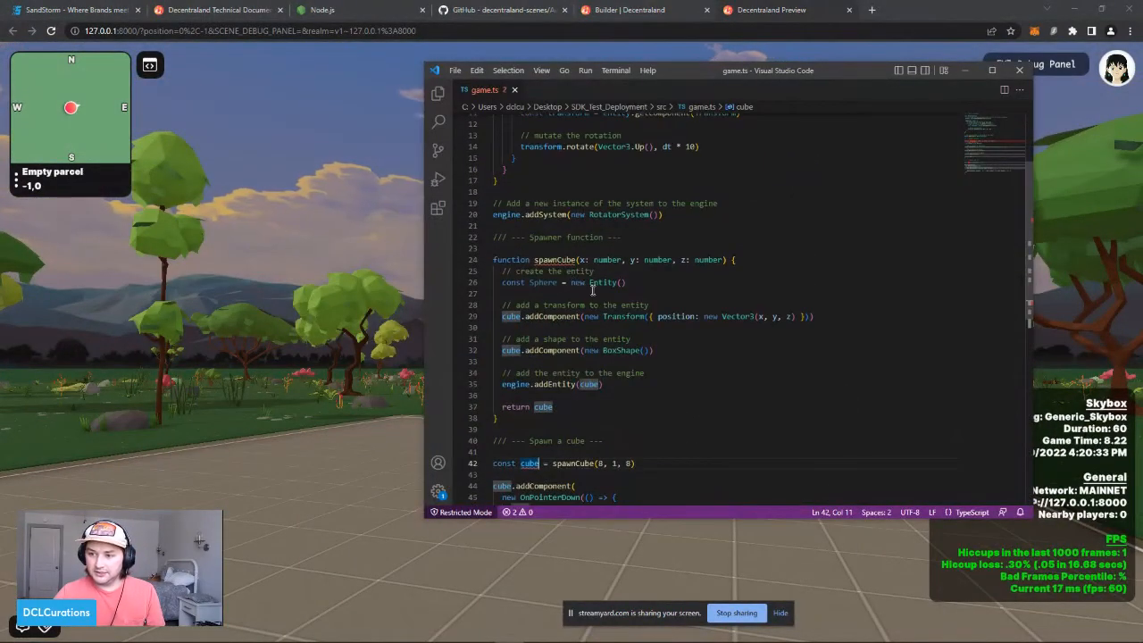
scroll(567, 241, up, 4)
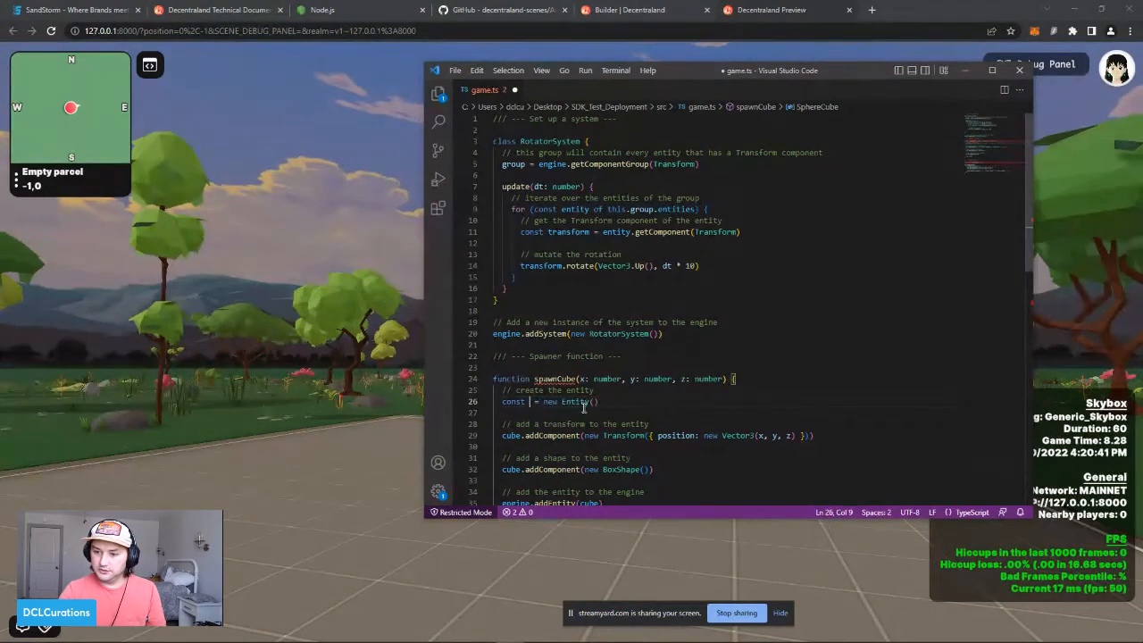
text(Cube)
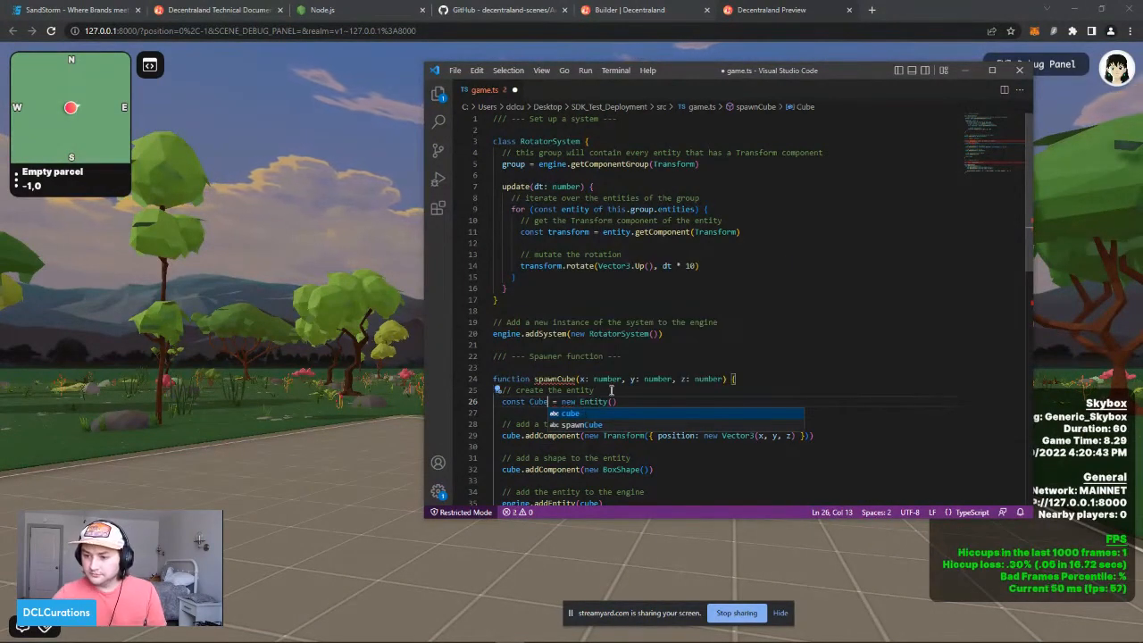
click(576, 427)
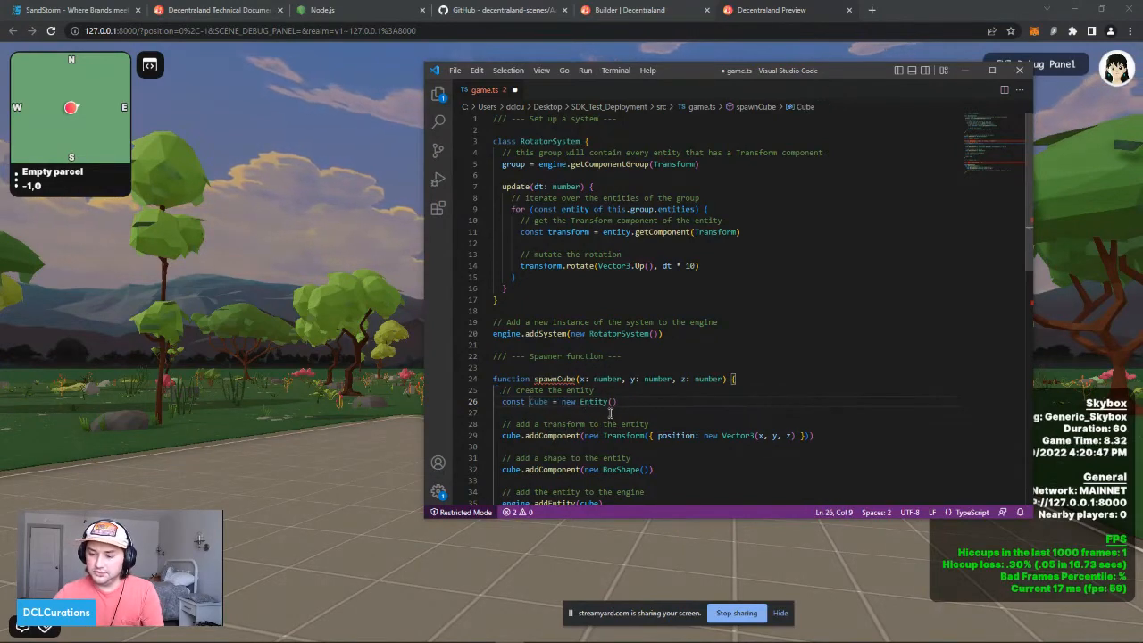
click(318, 267)
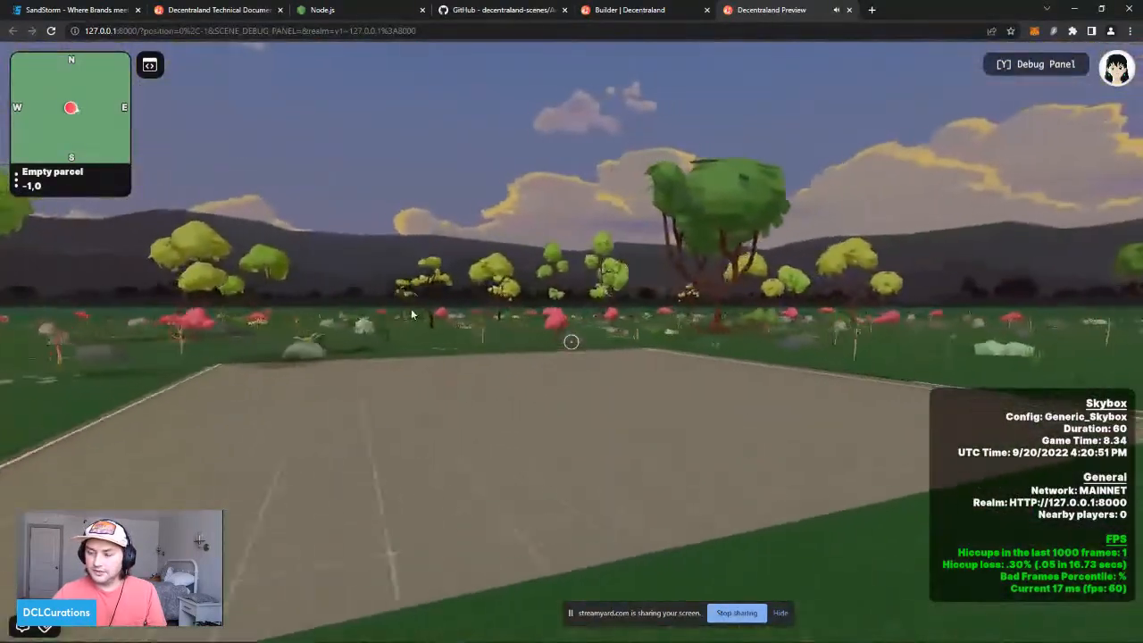
key(Escape)
Step: Restore the constant on line 26 of the spawnCube function to lowercase cube and save game.ts
click(509, 631)
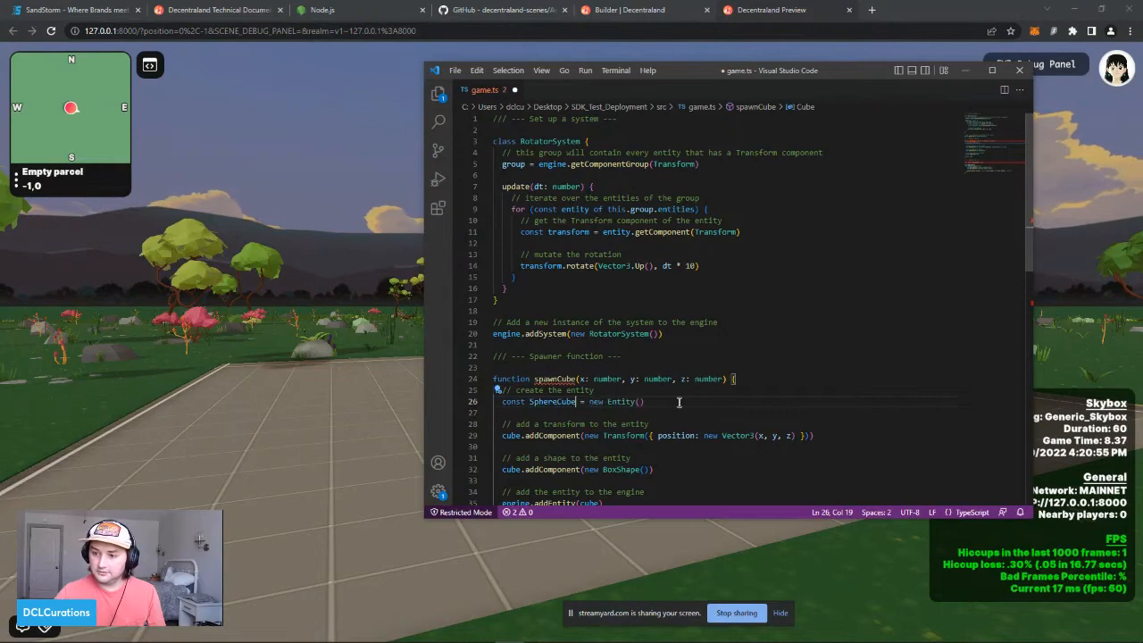
key(Return)
key(BackSpace)
key(BackSpace)
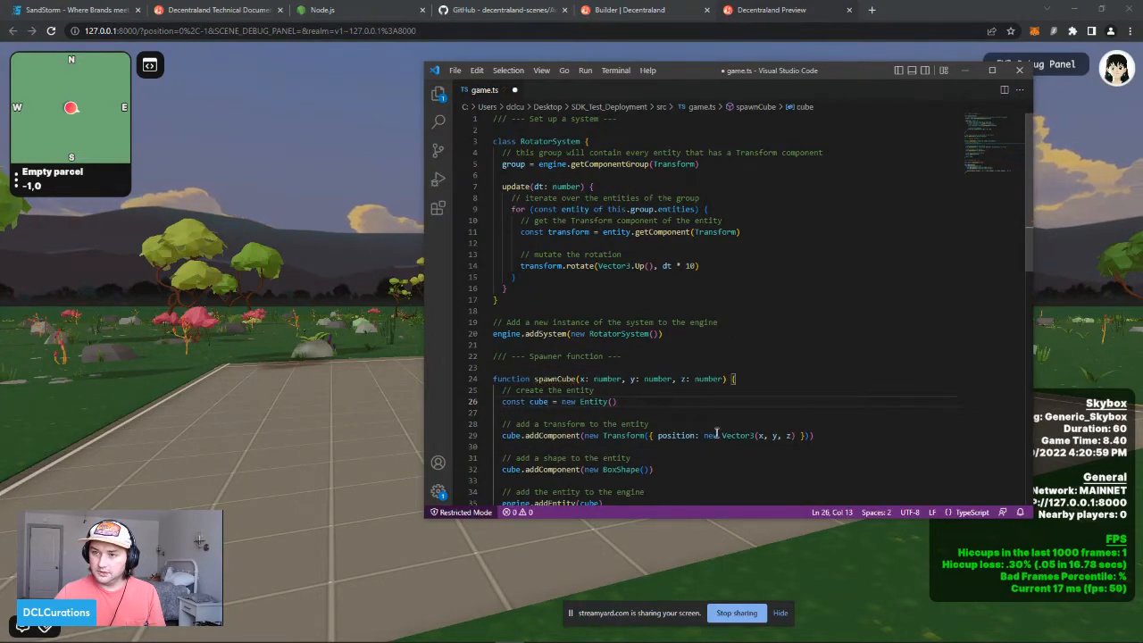
Step: Walk the avatar around the parcel in the preview to check for the cube, and return to the game.ts code
drag(170, 351, 284, 348)
key(w)
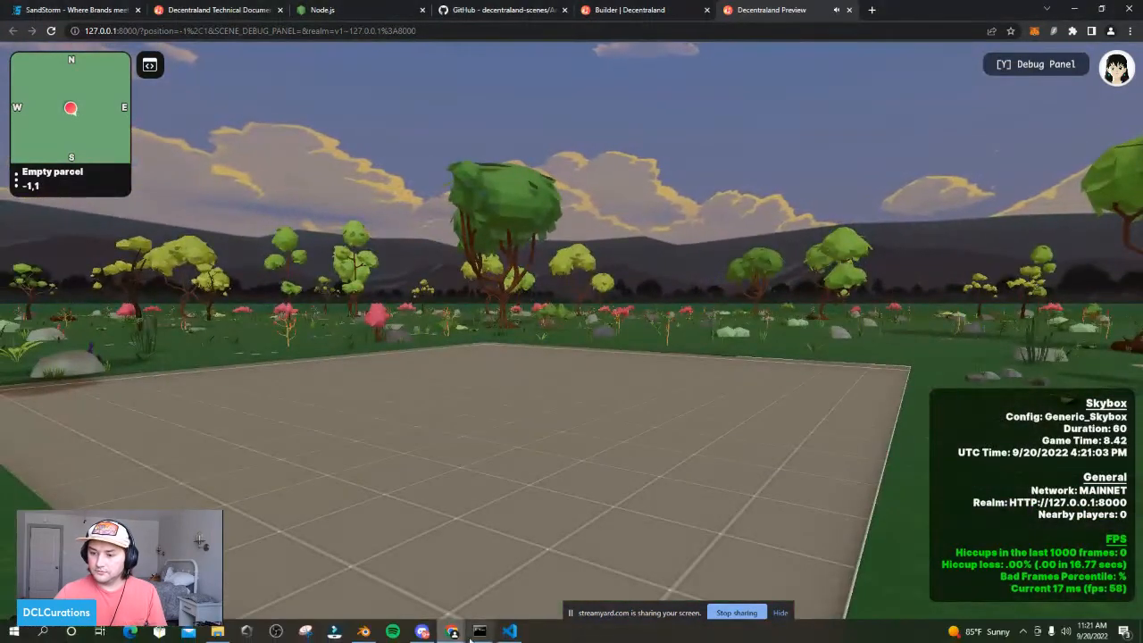
click(508, 630)
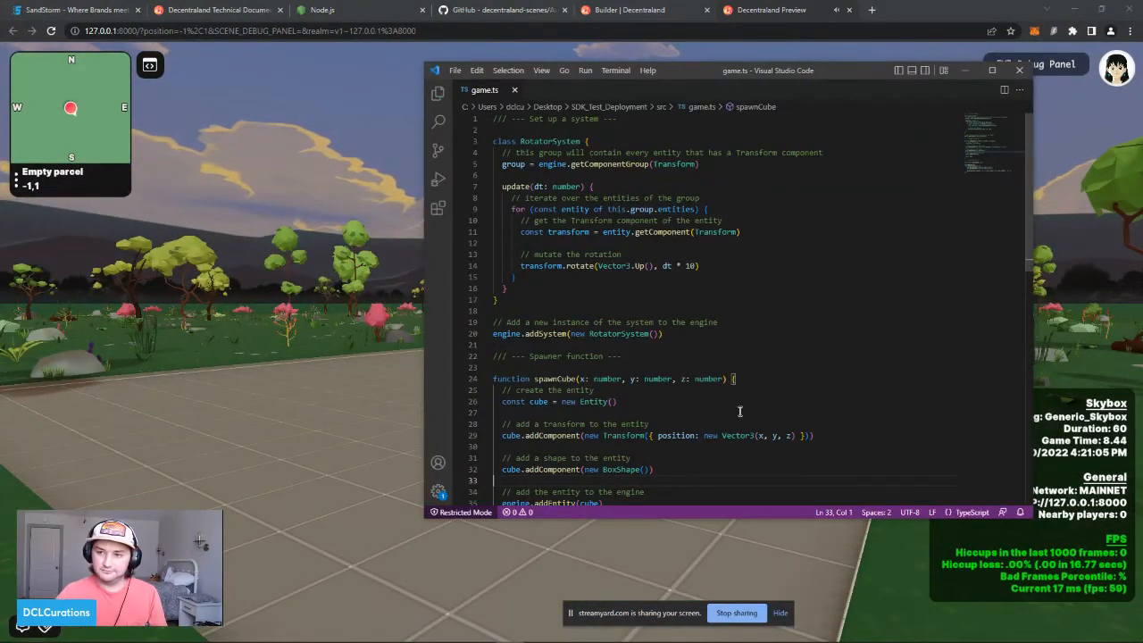
Step: Try renaming the cube constant on line 26 of the spawnCube function to sphere, and check the parcel in the preview
drag(325, 388, 290, 370)
key(alt+Tab)
scroll(582, 387, down, 3)
scroll(582, 386, up, 3)
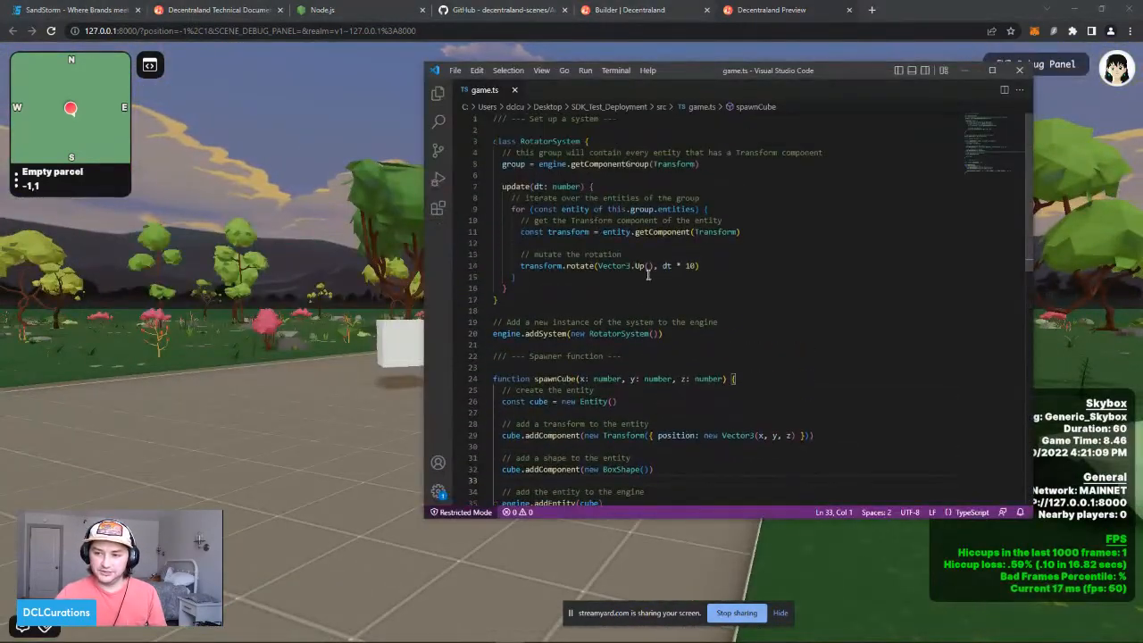
scroll(582, 387, down, 2)
drag(547, 341, 529, 348)
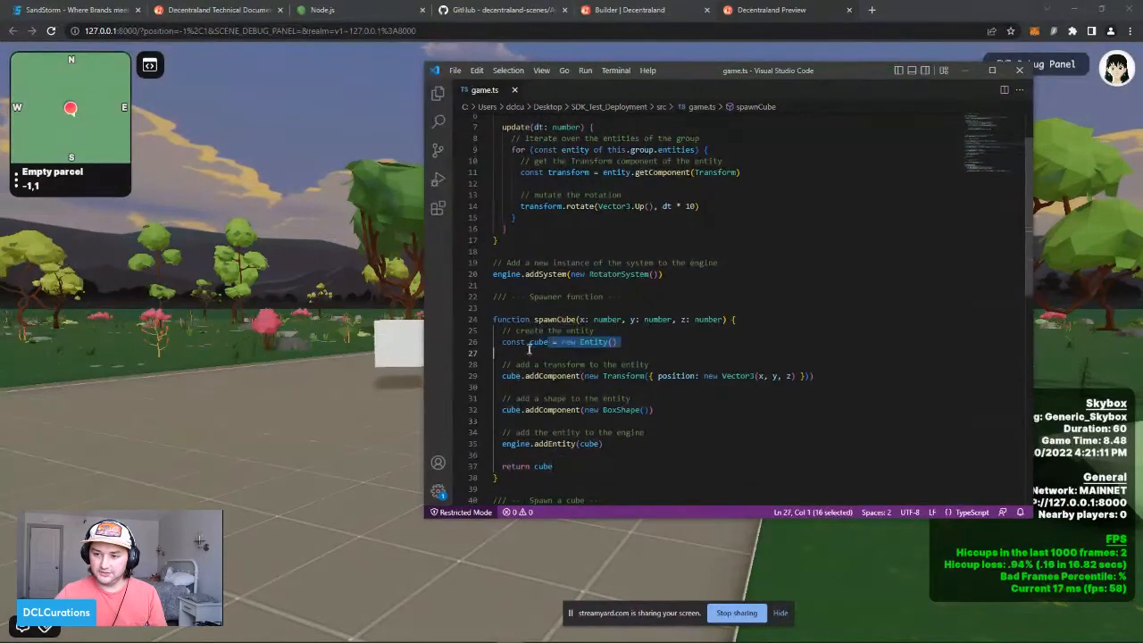
text(speher)
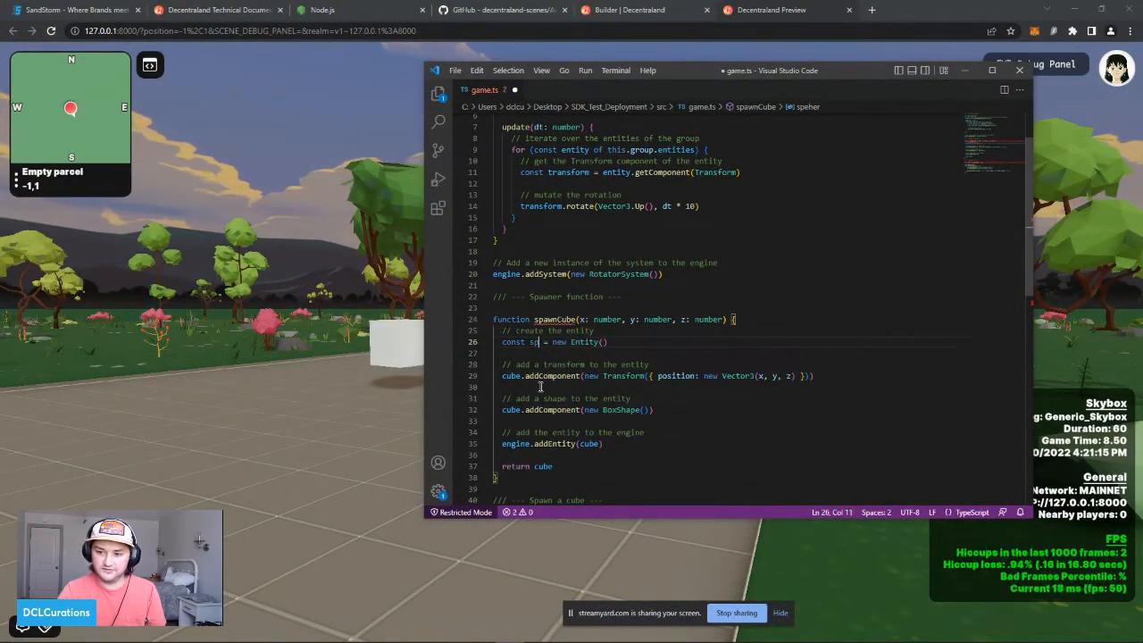
text(here)
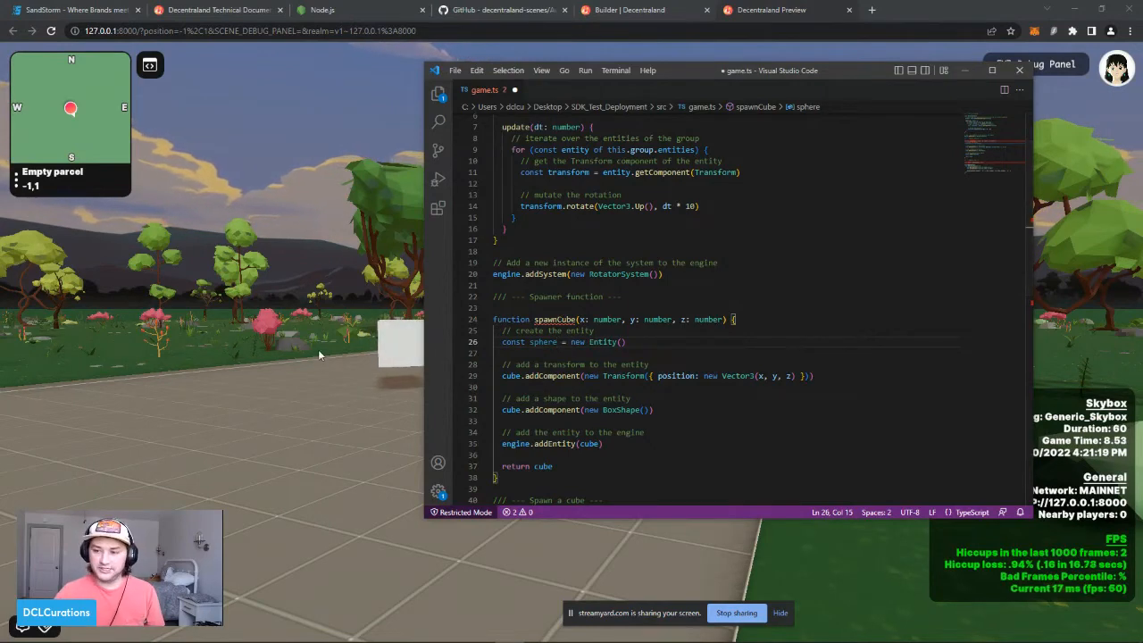
click(353, 395)
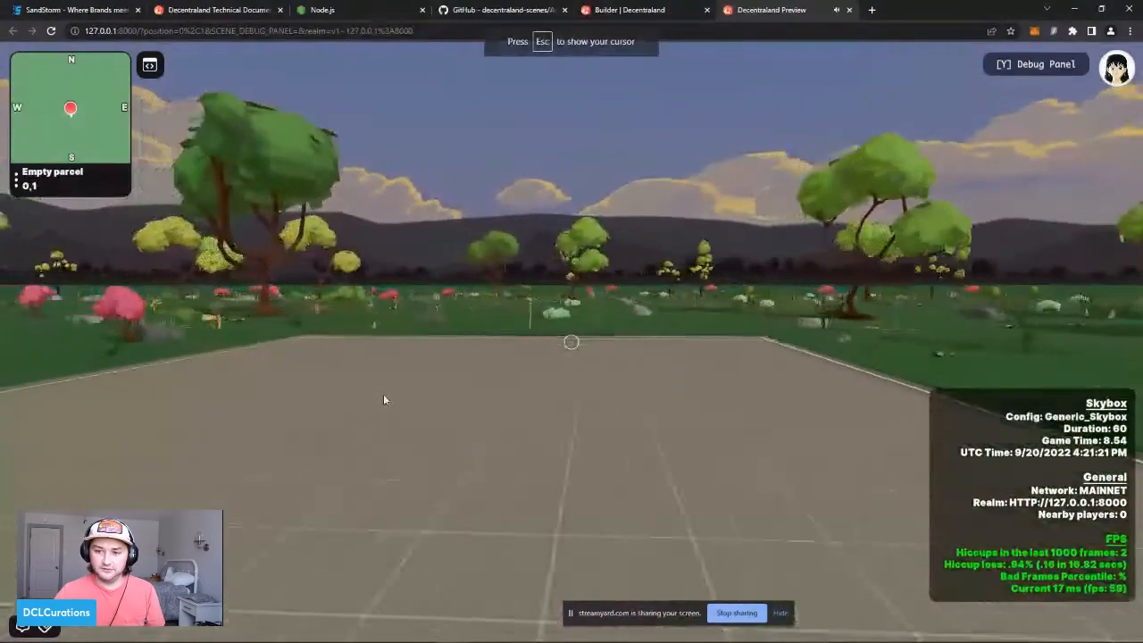
Step: Return to game.ts and undo the rename of the constant on line 26 of the spawnCube function
key(alt+Tab)
key(BackSpace)
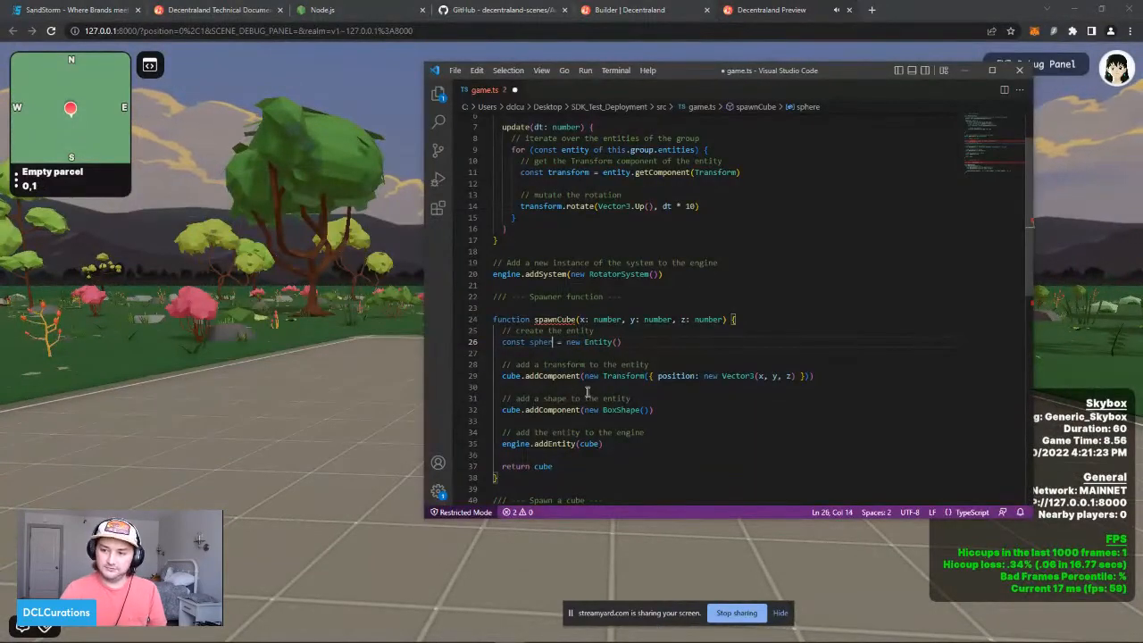
key(ctrl+z)
key(ctrl+z)
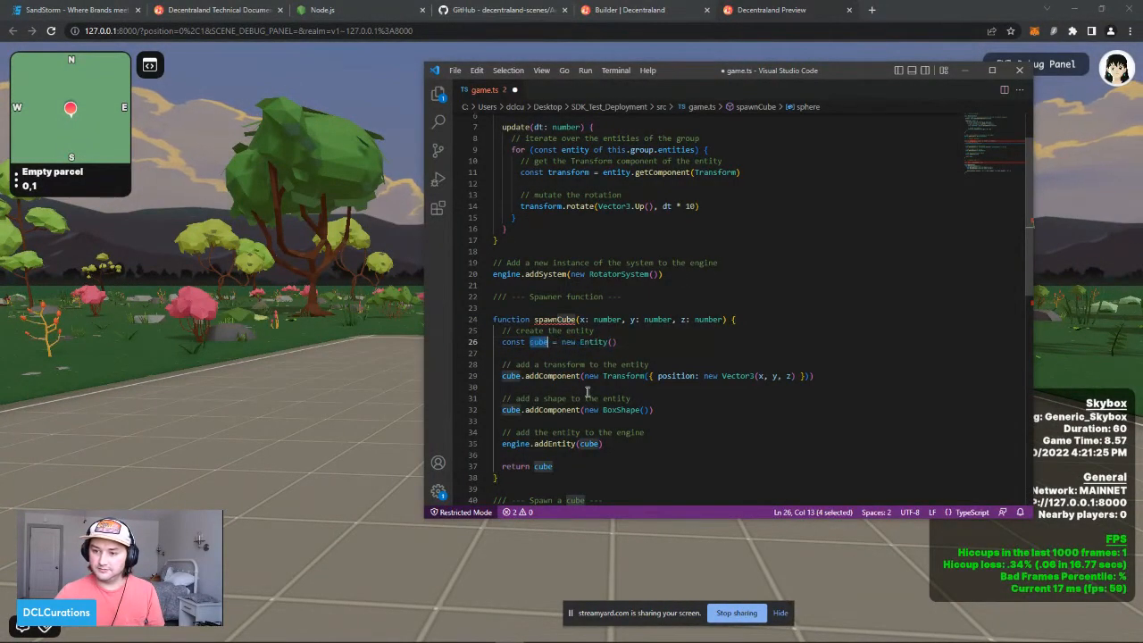
Step: Switch to the Decentraland preview, walk the avatar onto the parcel and interact with the cube repeatedly to spawn more cubes
key(alt+Tab)
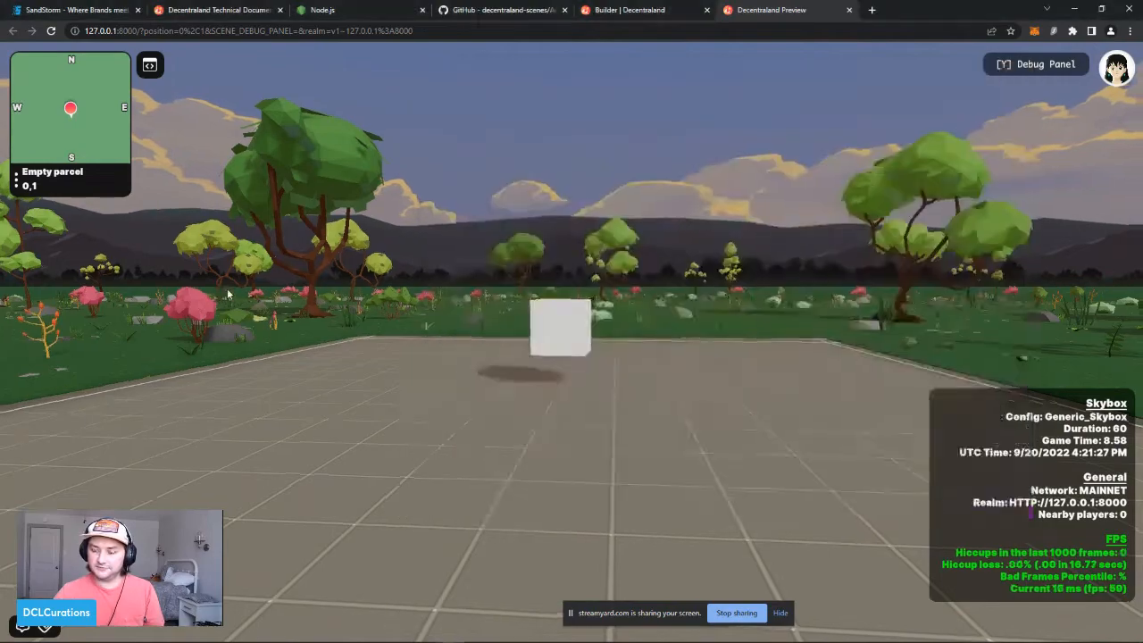
click(234, 291)
click(242, 302)
click(244, 302)
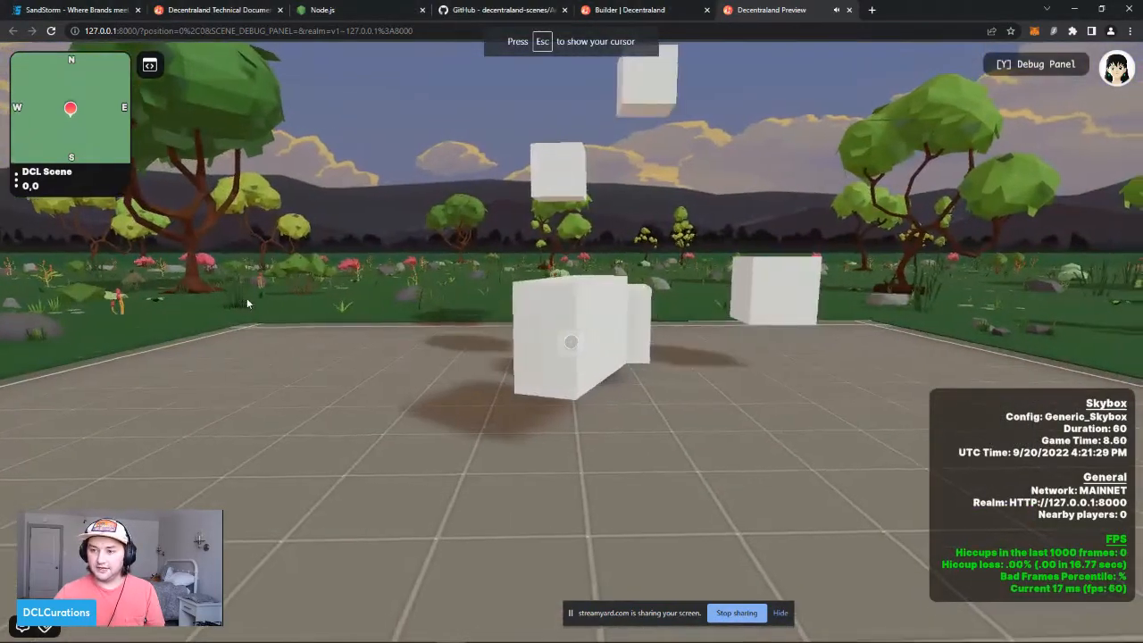
key(a)
key(a)
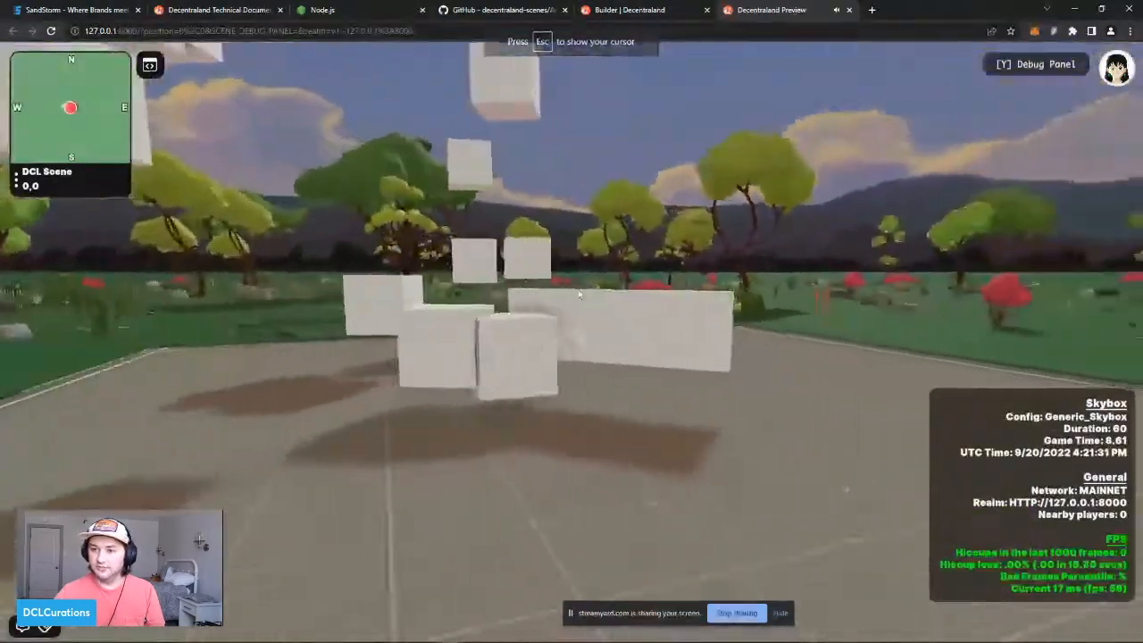
key(d)
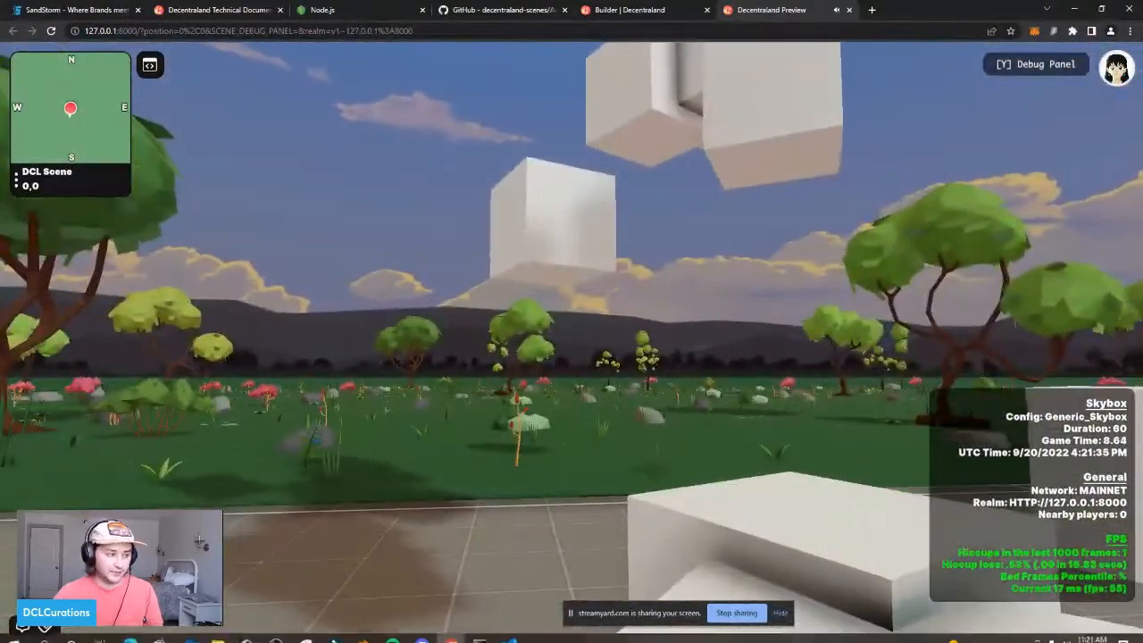
Step: Switch to Visual Studio Code, look through the game.ts code from start to end, and return to the preview
click(509, 631)
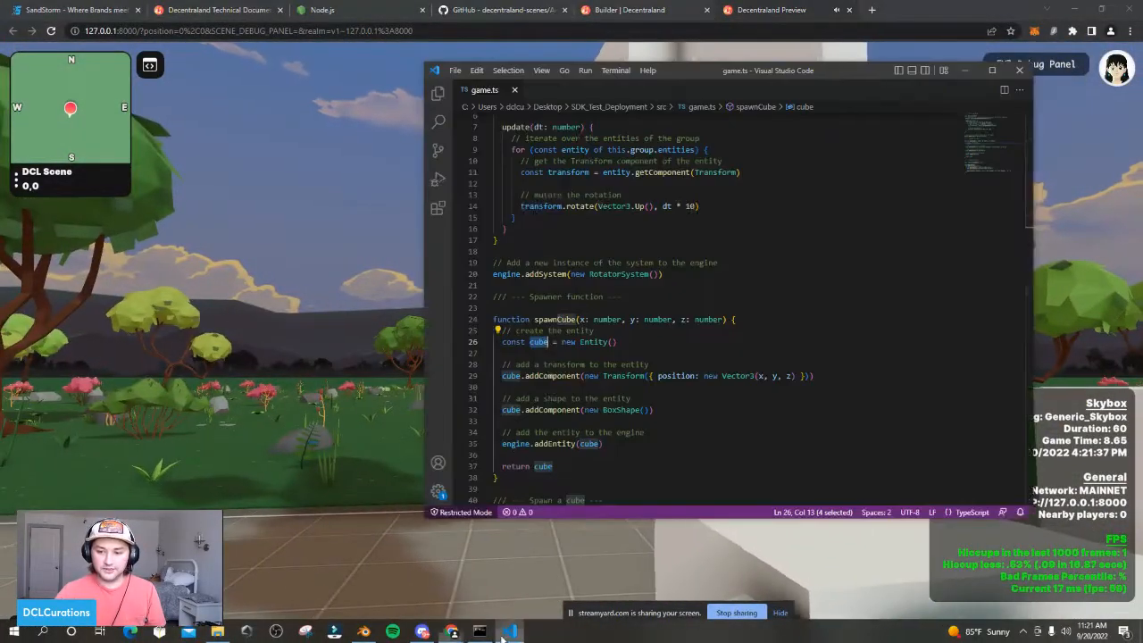
scroll(536, 333, down, 5)
scroll(580, 334, up, 5)
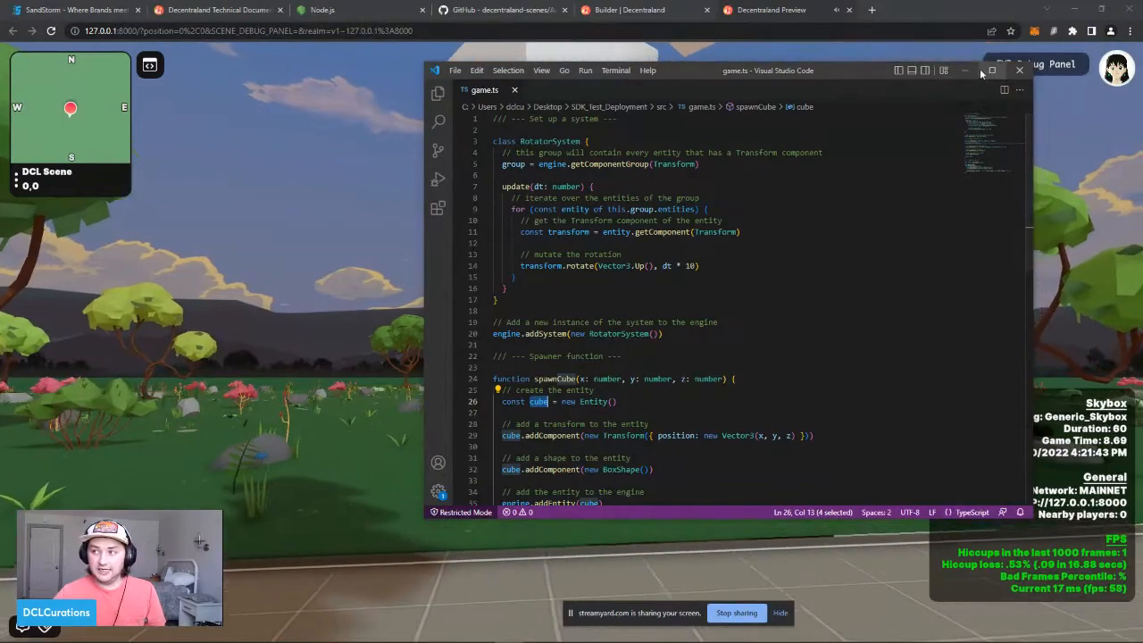
click(973, 70)
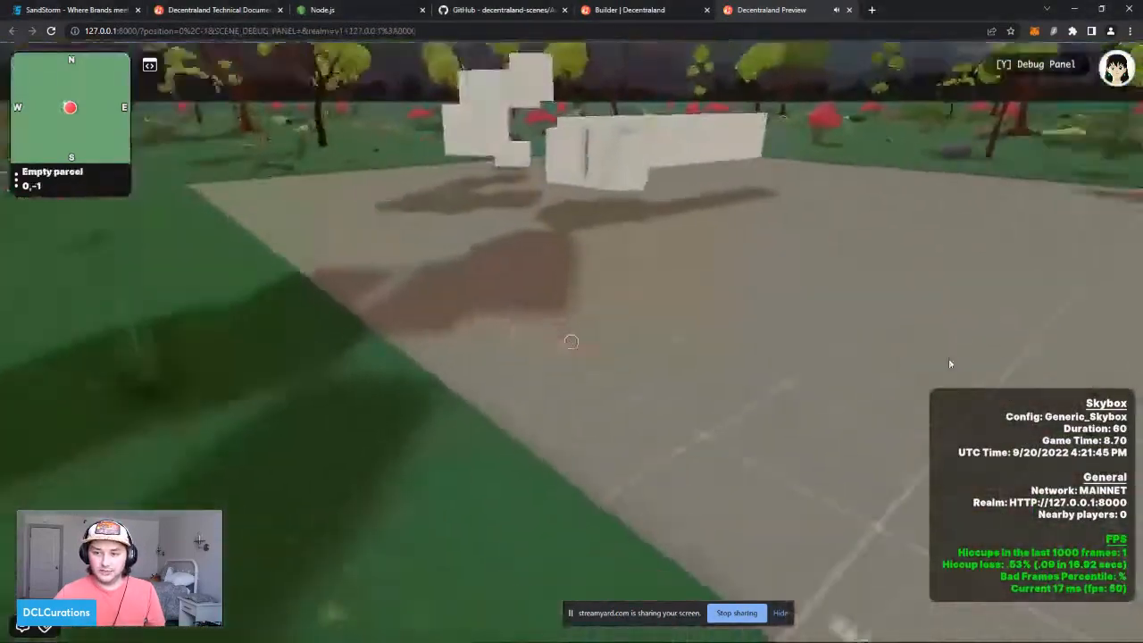
Step: Walk the avatar off and back onto the parcel to view the spawned cubes, and look at the parcel's surroundings on the world map
key(s)
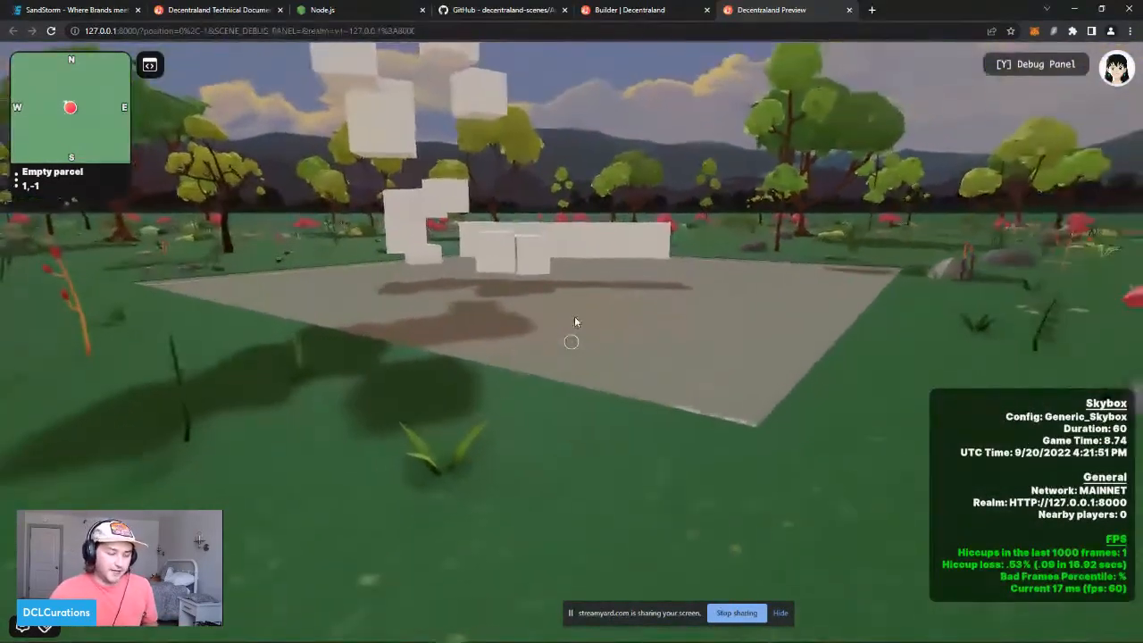
key(w)
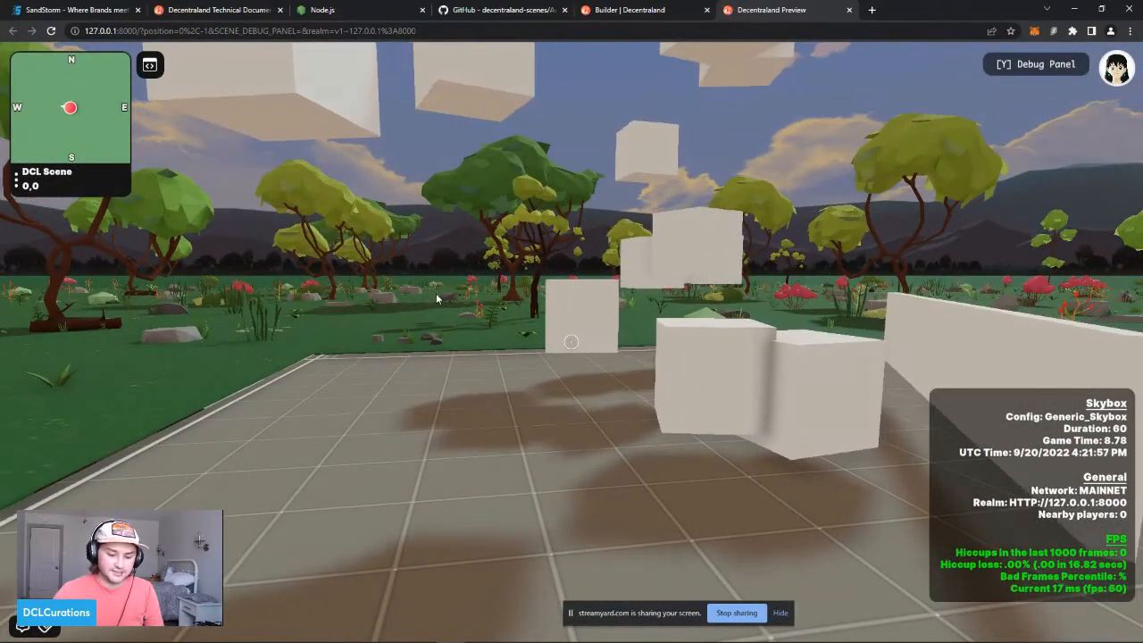
key(m)
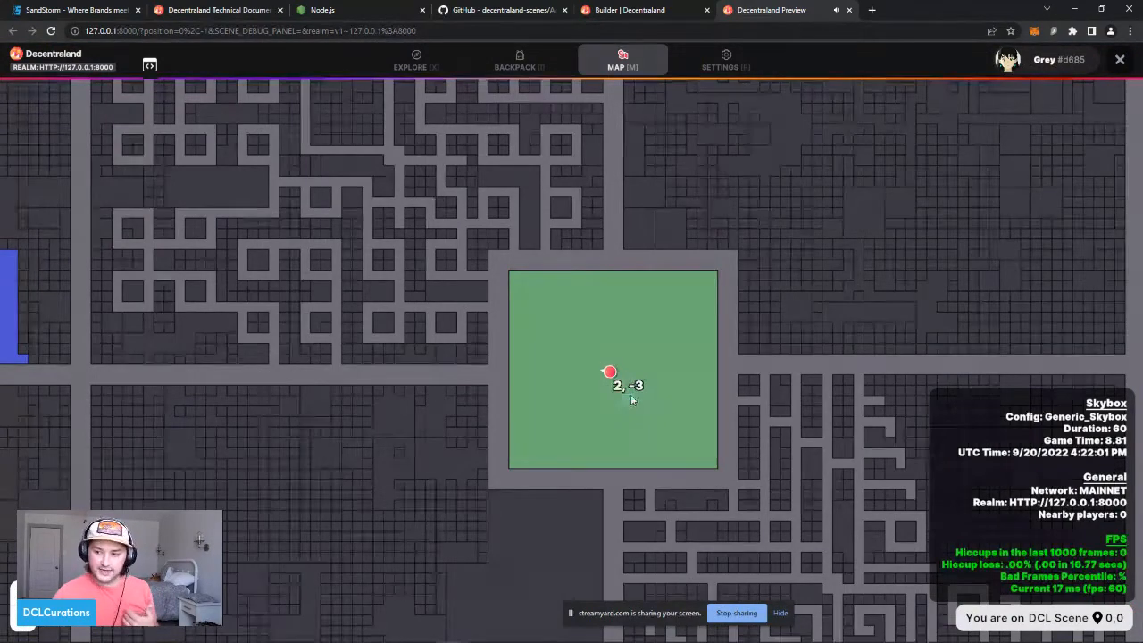
scroll(586, 404, down, 2)
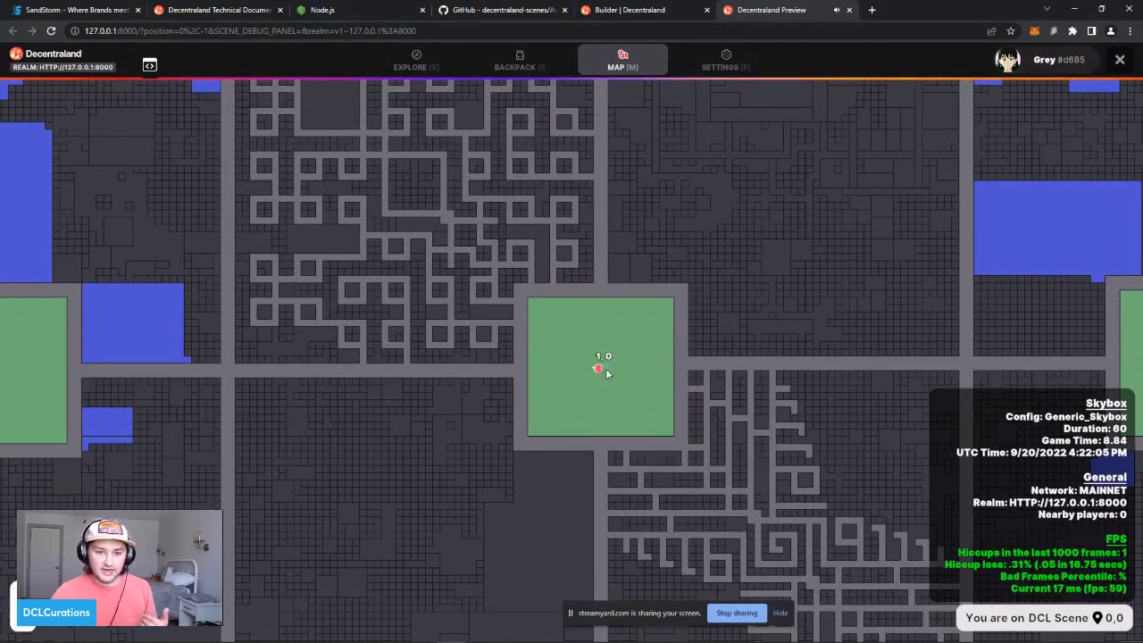
Step: Switch to Visual Studio Code, review the spawner function and the cube's pointer-down code in game.ts, and return to the world map
mouse_move(454, 634)
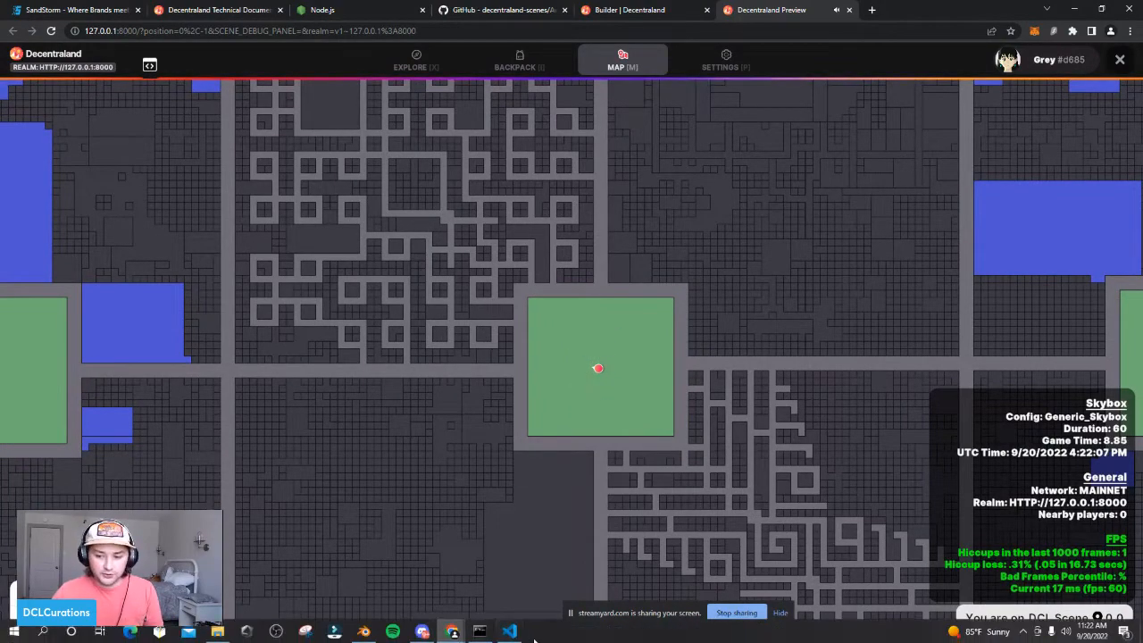
click(509, 631)
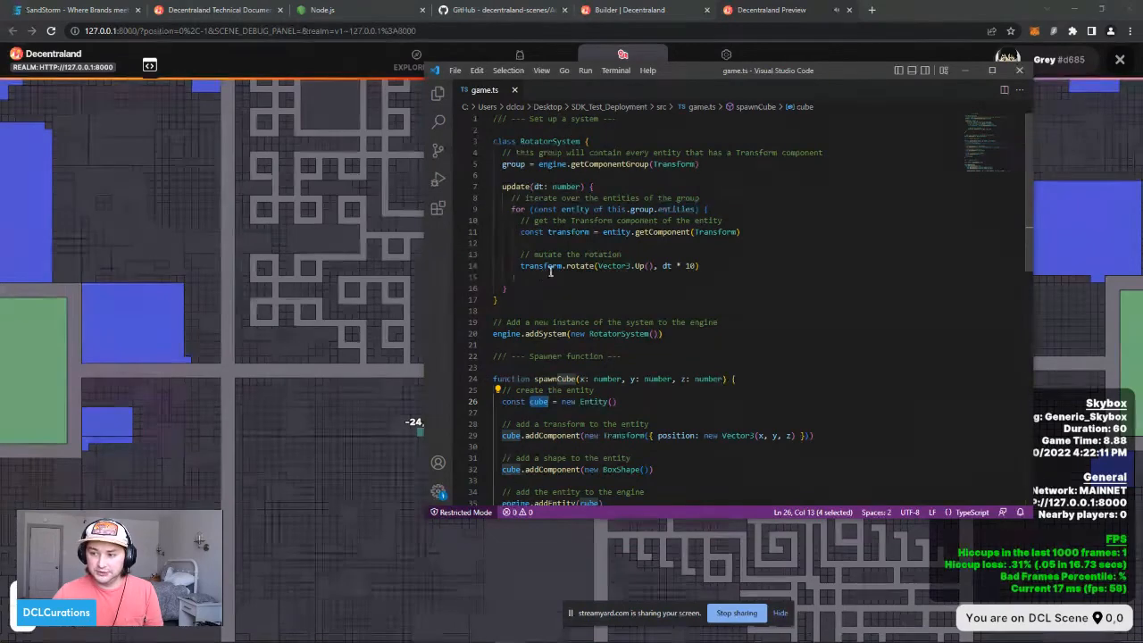
scroll(563, 264, down, 7)
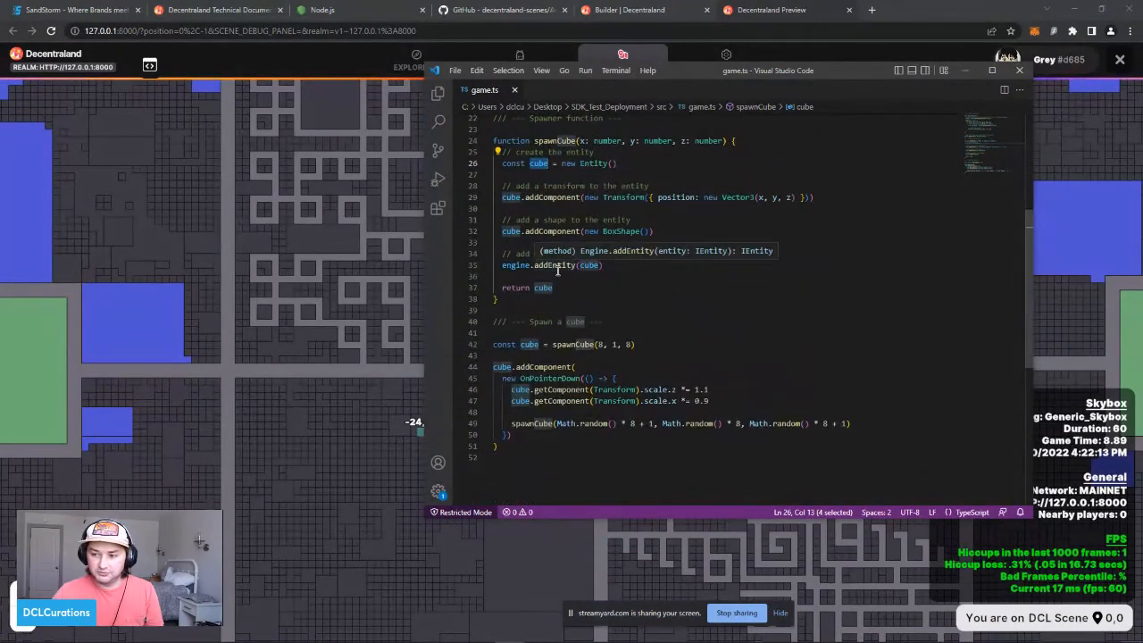
scroll(554, 295, down, 3)
scroll(572, 298, up, 10)
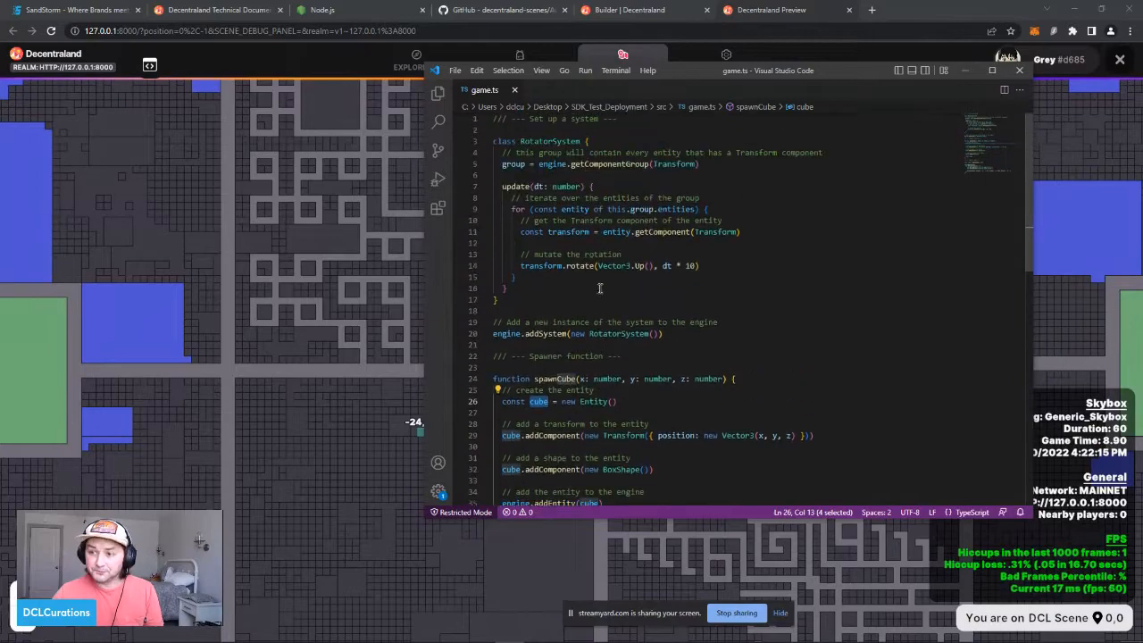
click(972, 75)
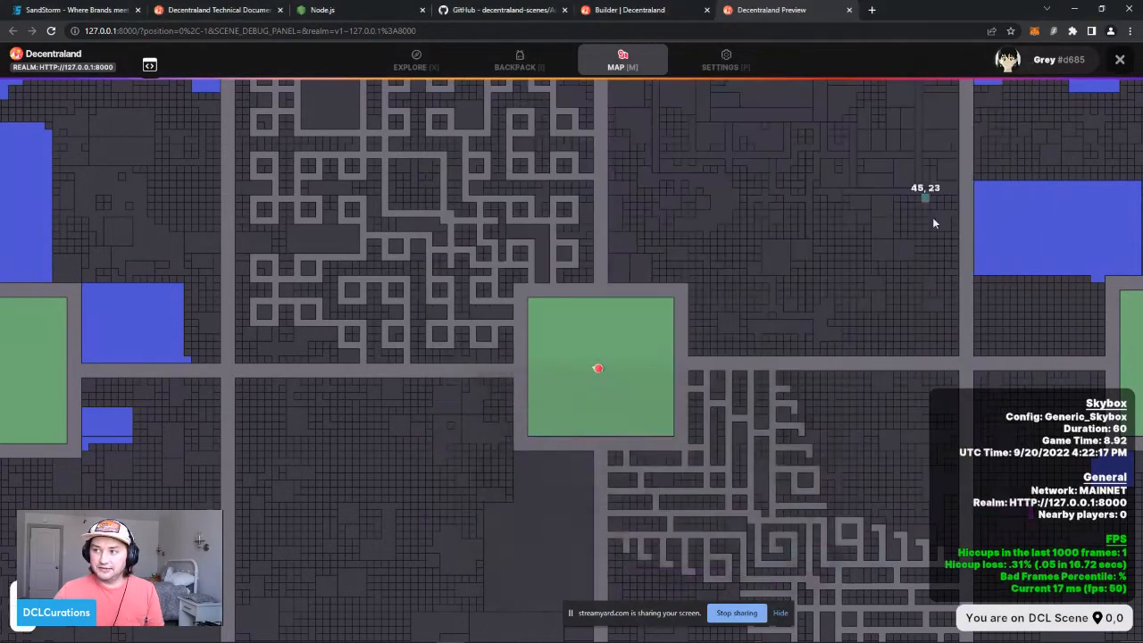
Step: Look over the Decentraland world map from its outer districts to the central plaza, and go back to the scene
drag(594, 323, 179, 518)
drag(942, 143, 604, 428)
drag(648, 125, 727, 330)
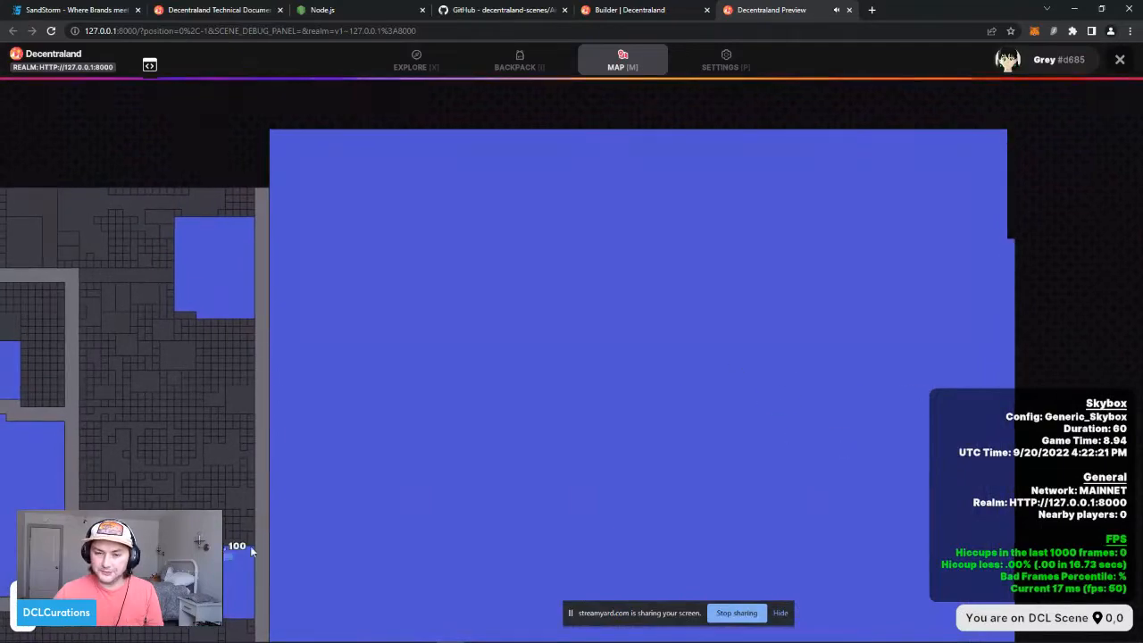
drag(251, 551, 672, 231)
drag(431, 351, 619, 133)
drag(408, 375, 632, 83)
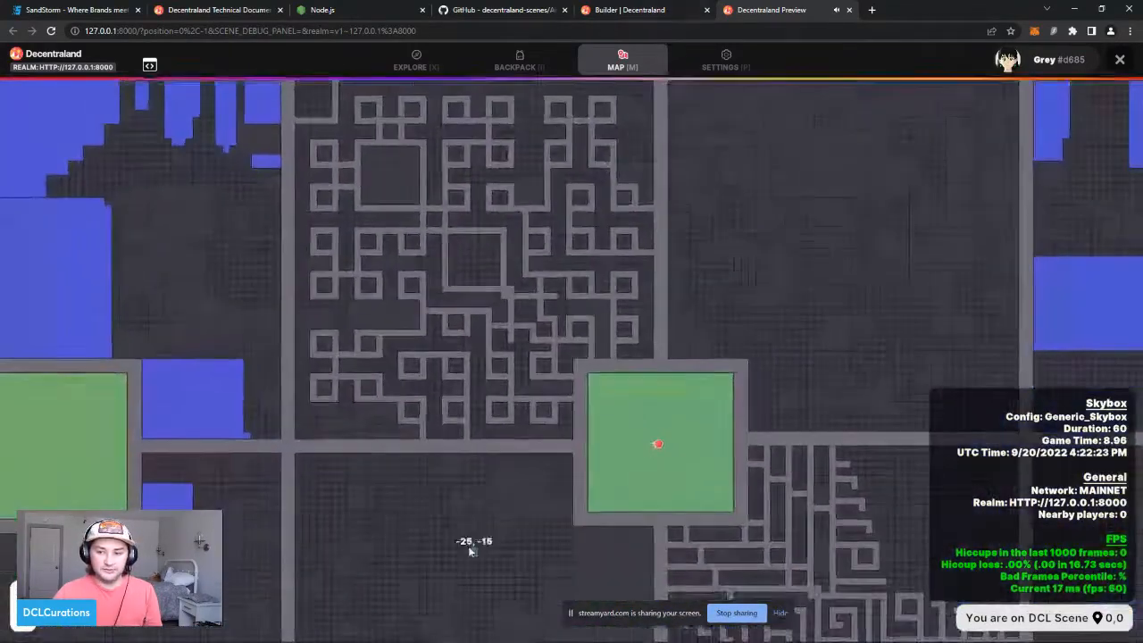
mouse_move(471, 549)
mouse_down()
mouse_move(171, 327)
mouse_move(163, 334)
mouse_up()
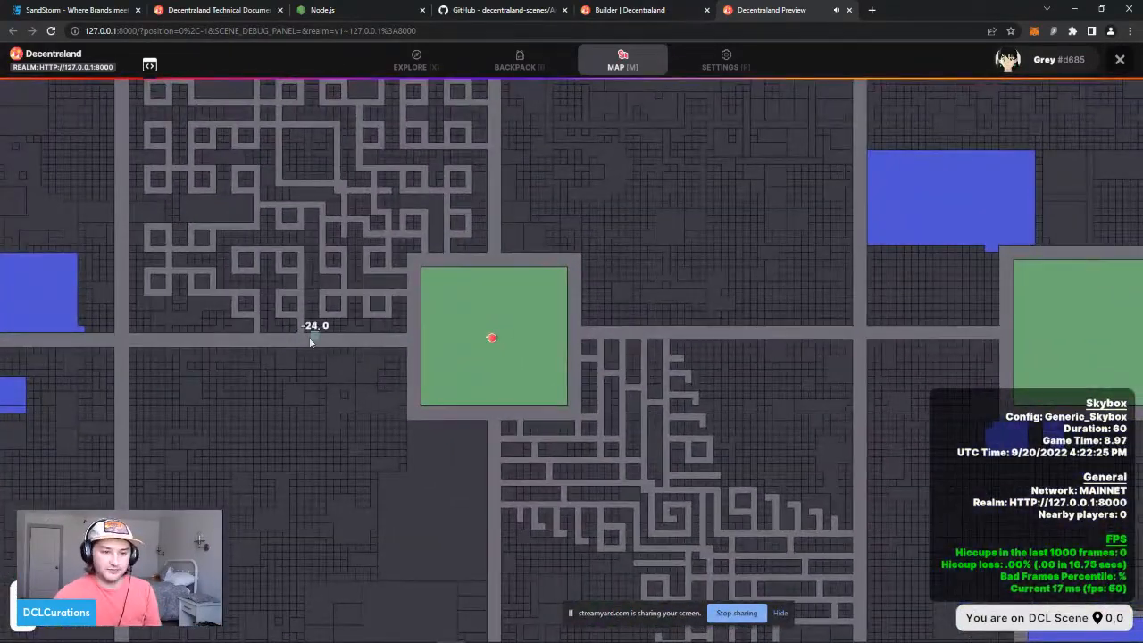
mouse_move(276, 633)
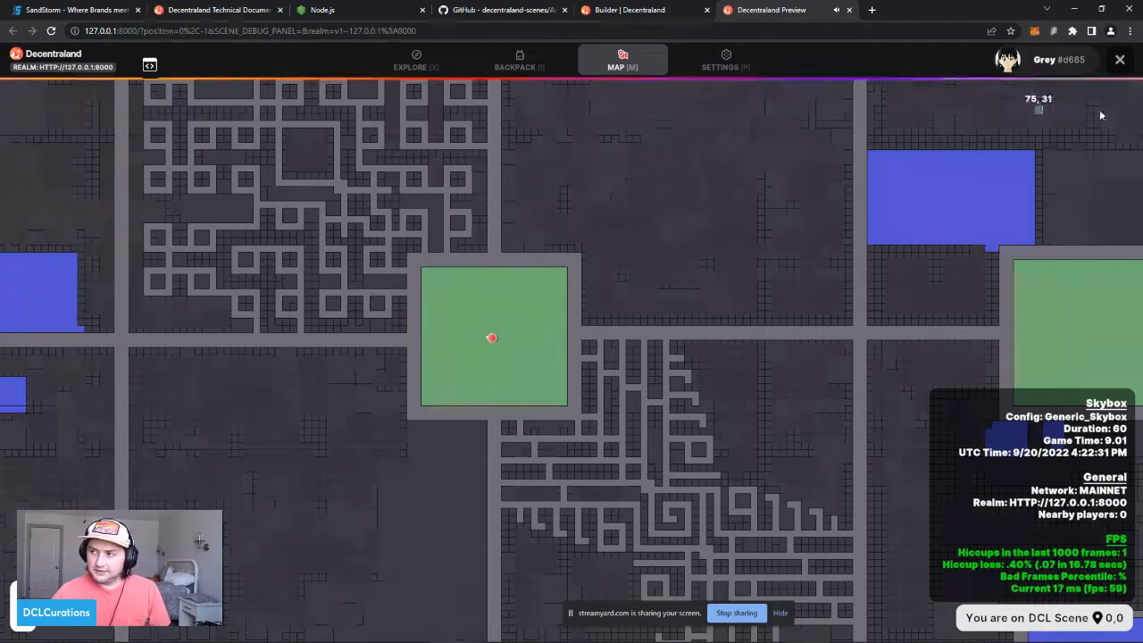
click(1119, 60)
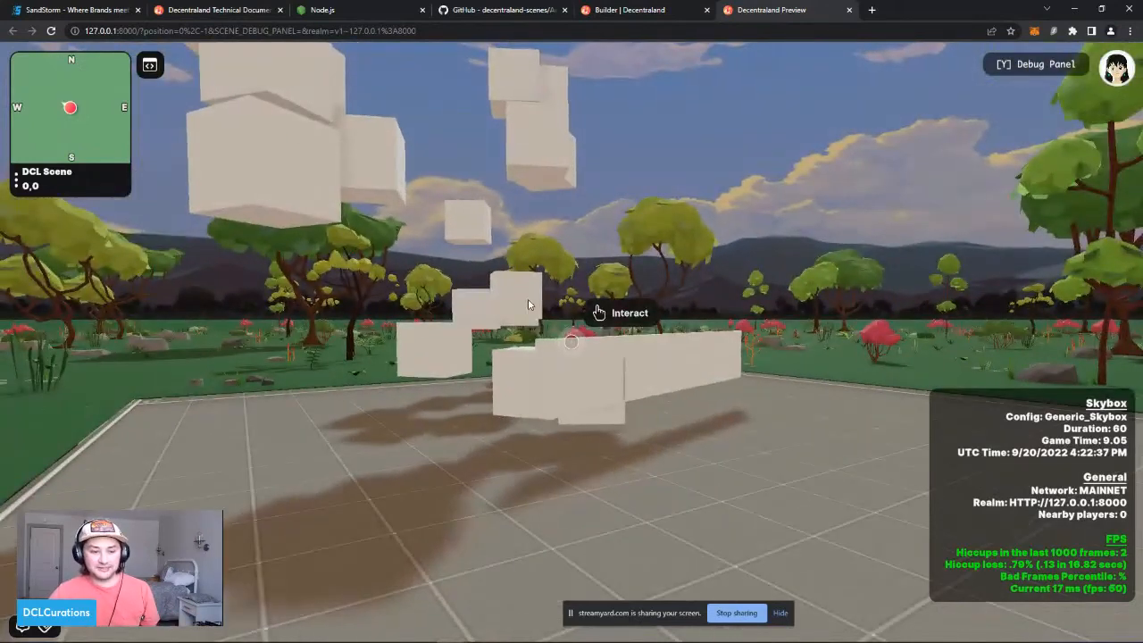
Step: Walk the avatar around and off the parcel in the preview to view the spawned cubes from several sides and distances
key(Escape)
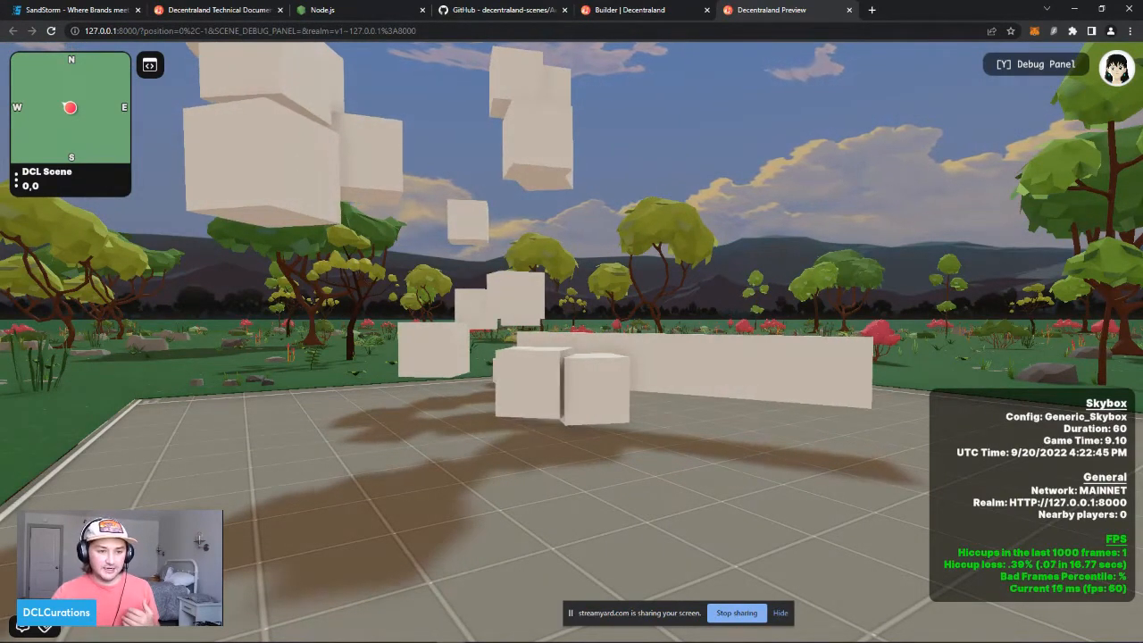
click(323, 428)
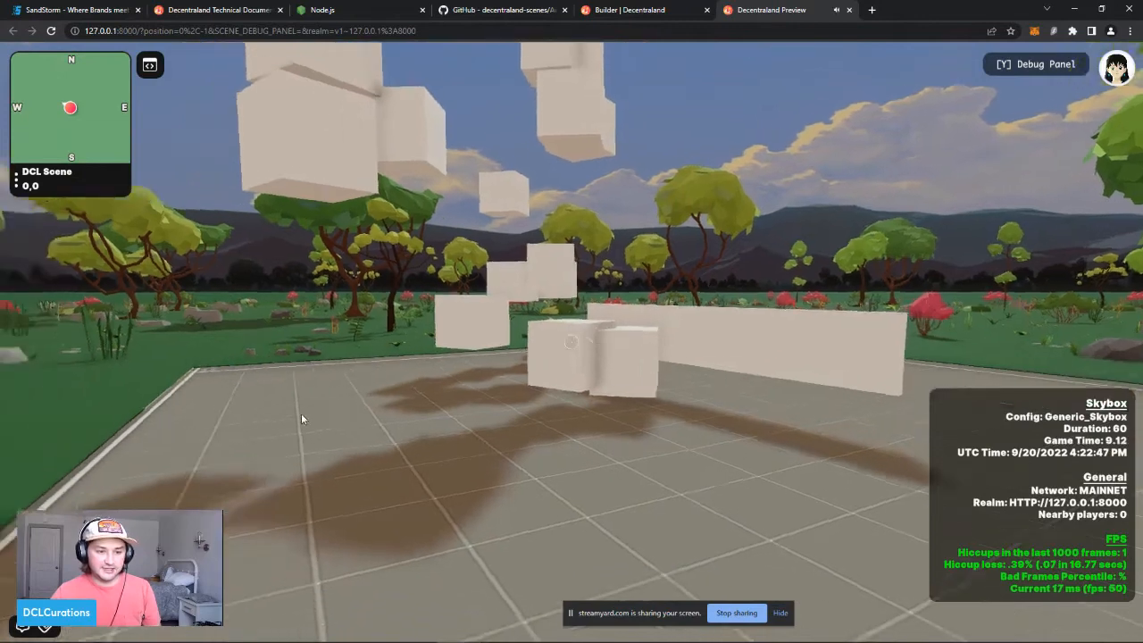
key(s)
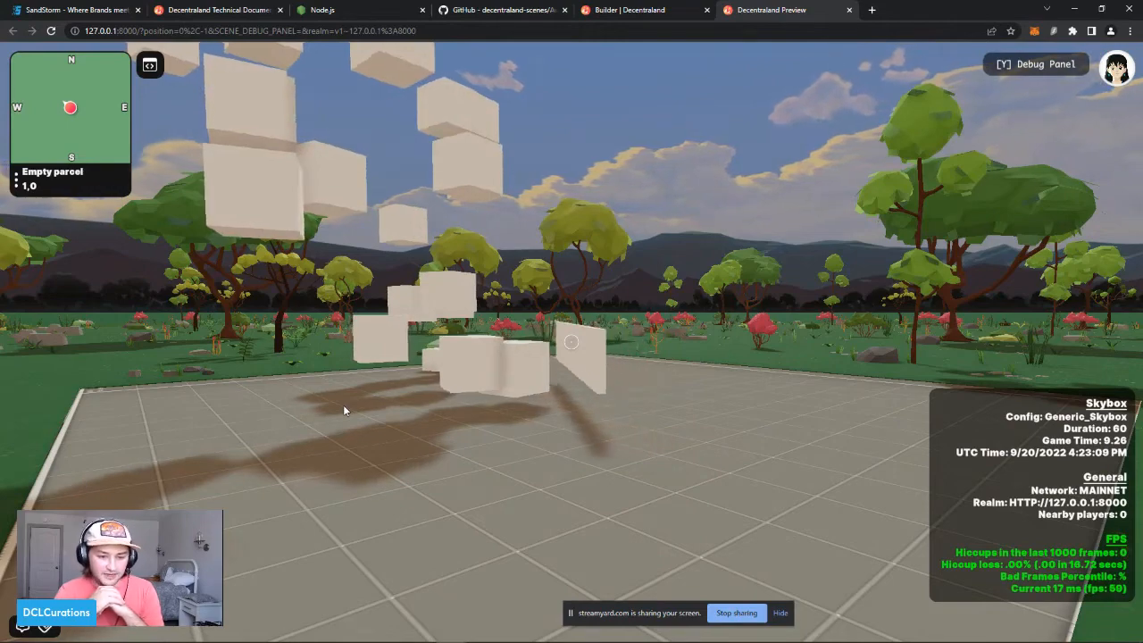
drag(343, 405, 697, 331)
key(a)
key(d)
key(w)
key(s)
key(w)
key(w)
key(w)
key(s)
key(s)
key(s)
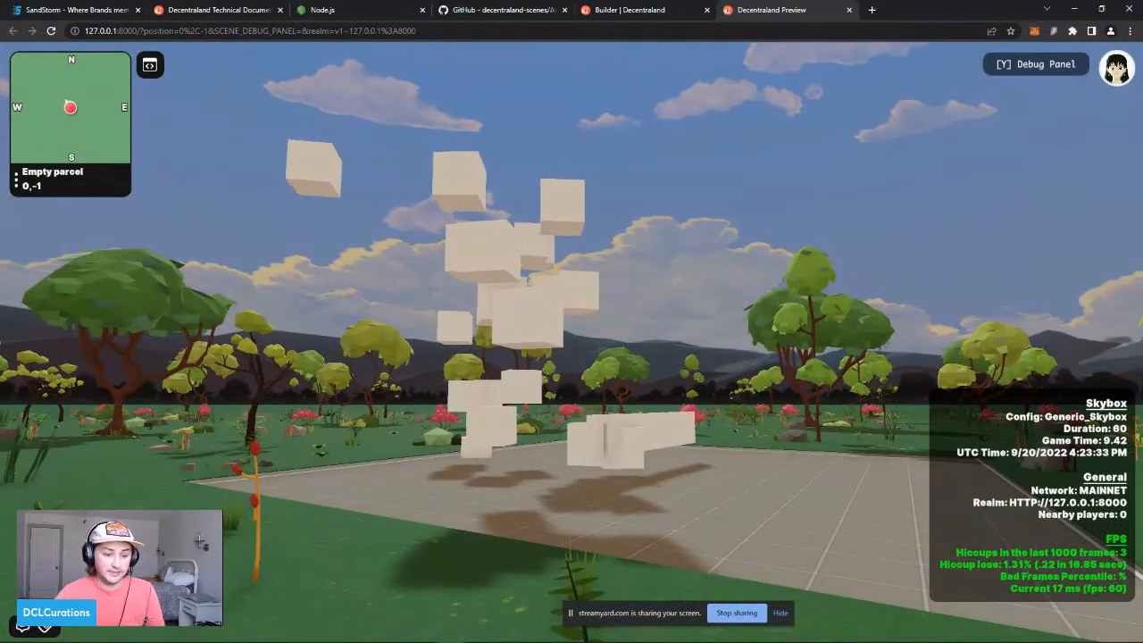
Step: Switch to Blender and look around the empty scene in the 3D viewport
mouse_move(269, 640)
click(363, 631)
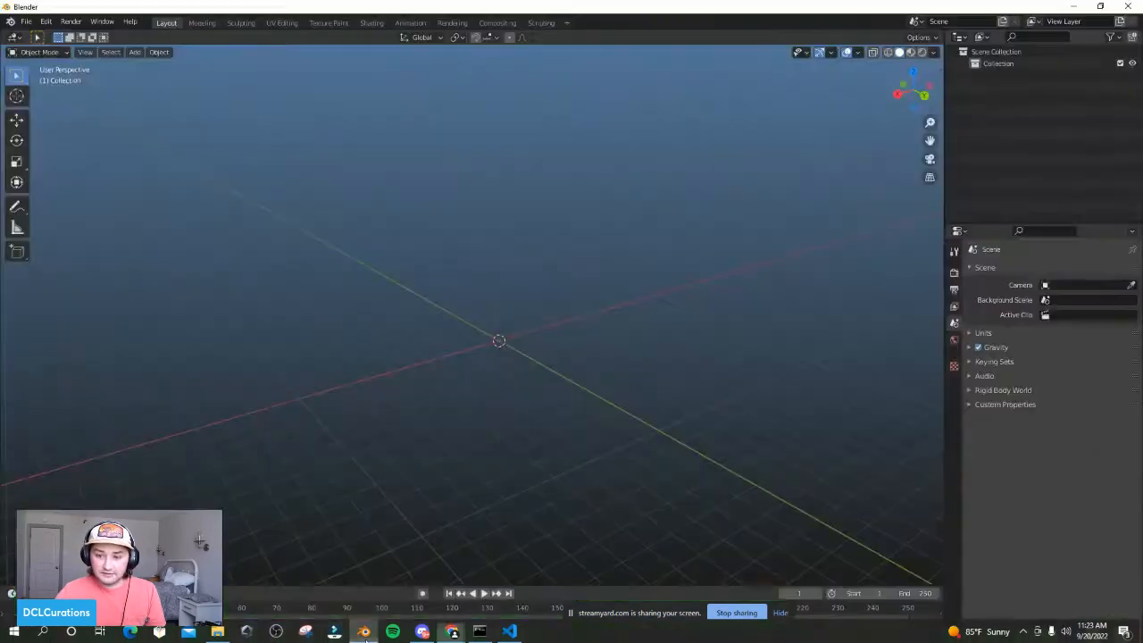
middle_drag(389, 372, 509, 369)
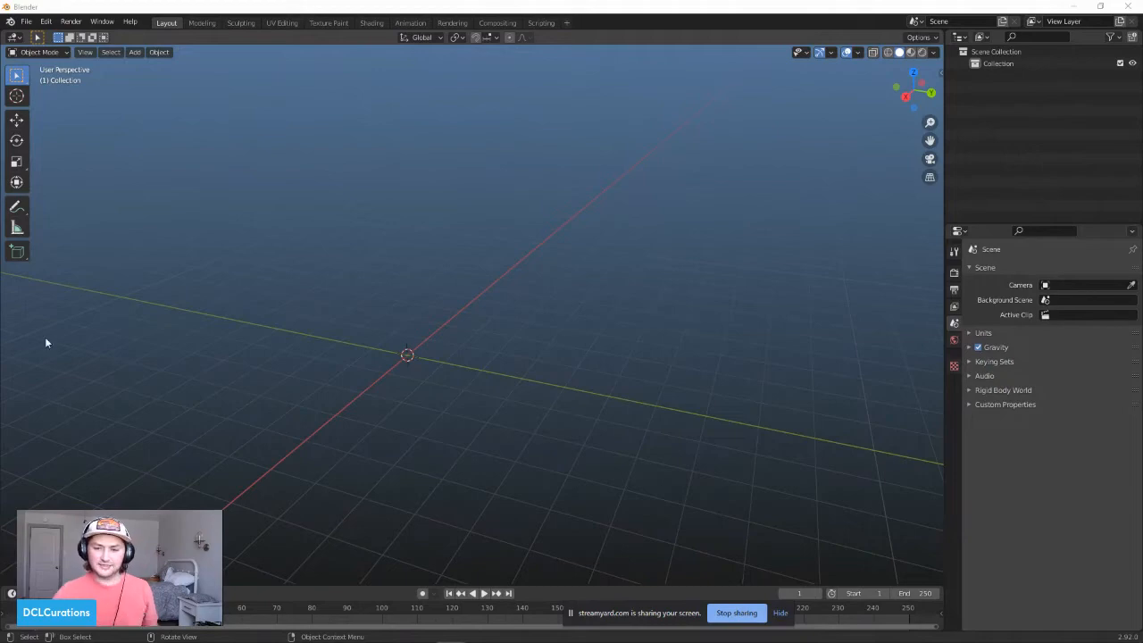
Step: Switch to the TestSandstorm scene in the Decentraland Builder, look around its first-person preview, and return to the editor
mouse_move(468, 616)
mouse_move(452, 634)
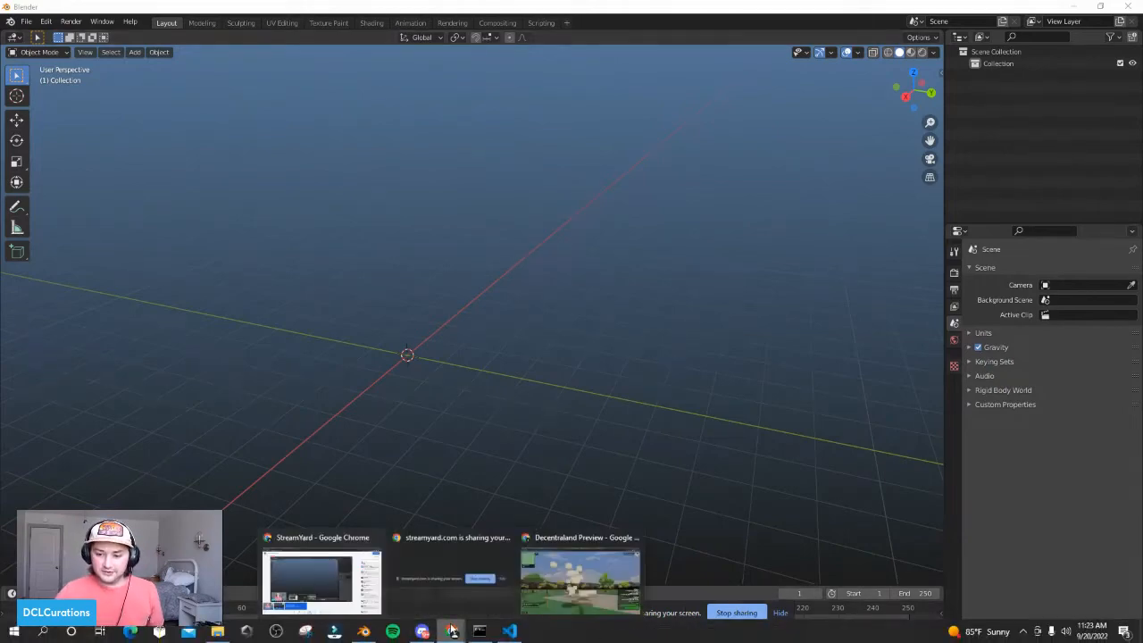
click(581, 571)
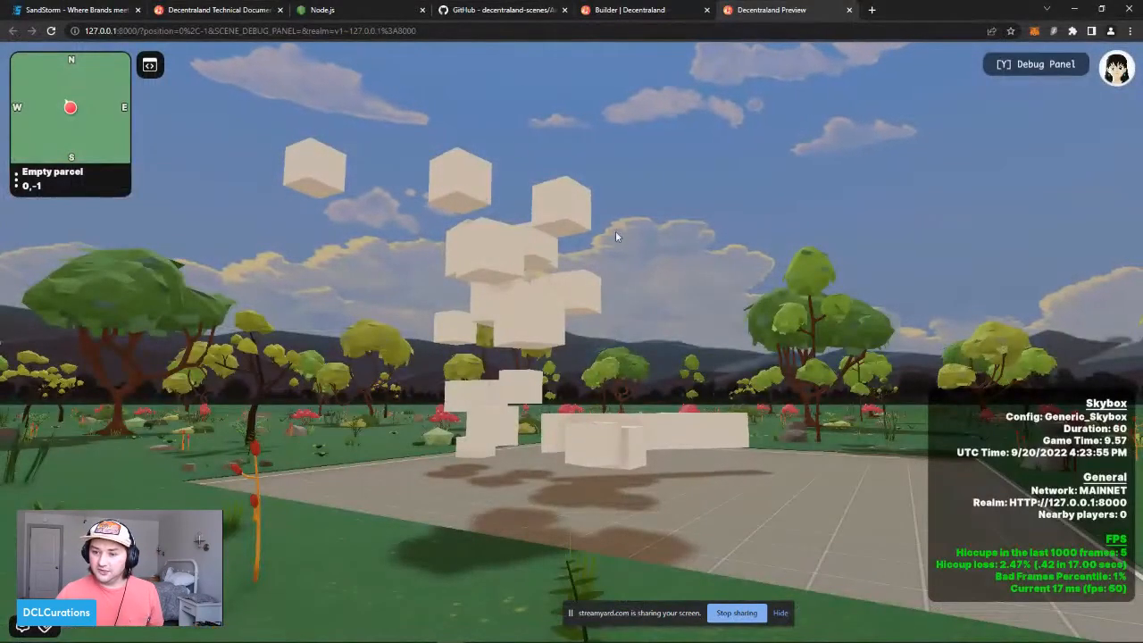
click(643, 10)
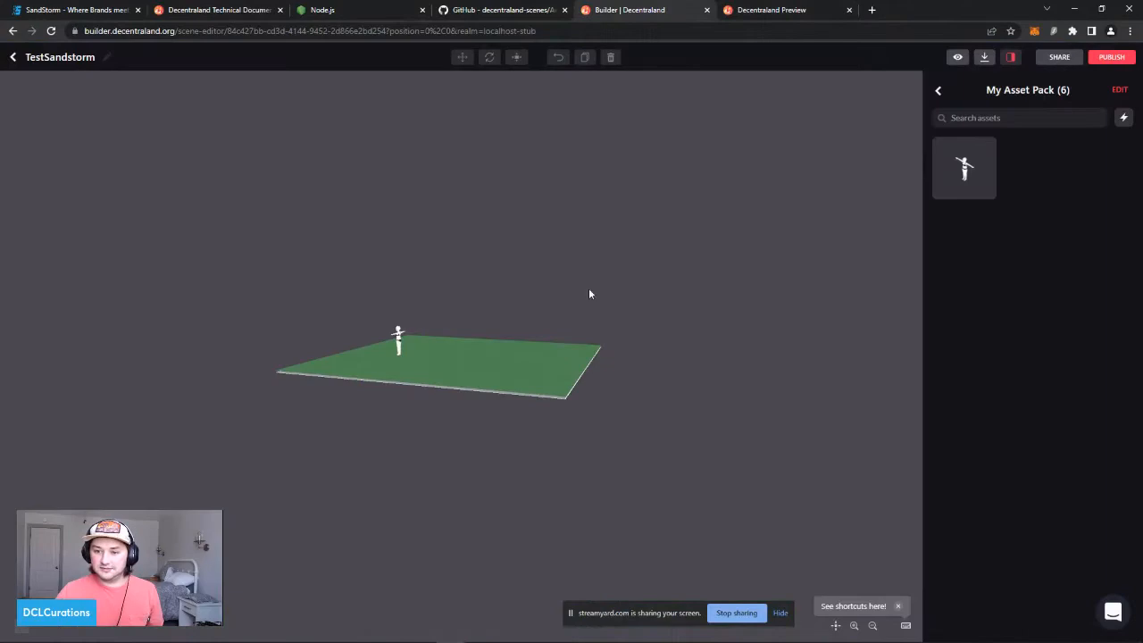
click(956, 59)
click(494, 283)
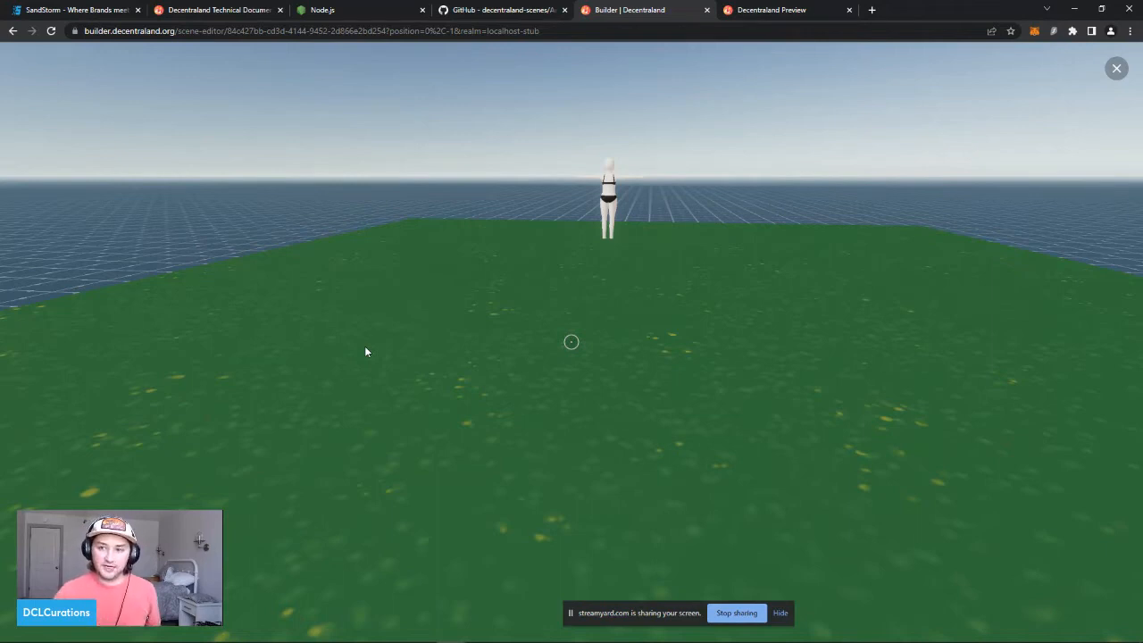
drag(365, 347, 614, 277)
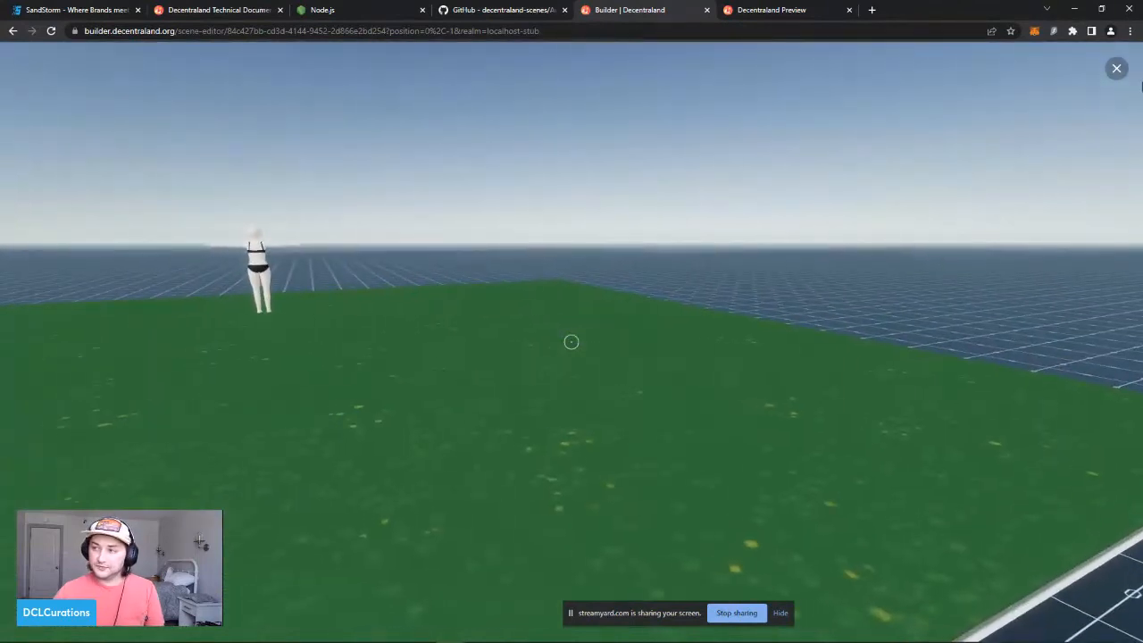
click(1115, 70)
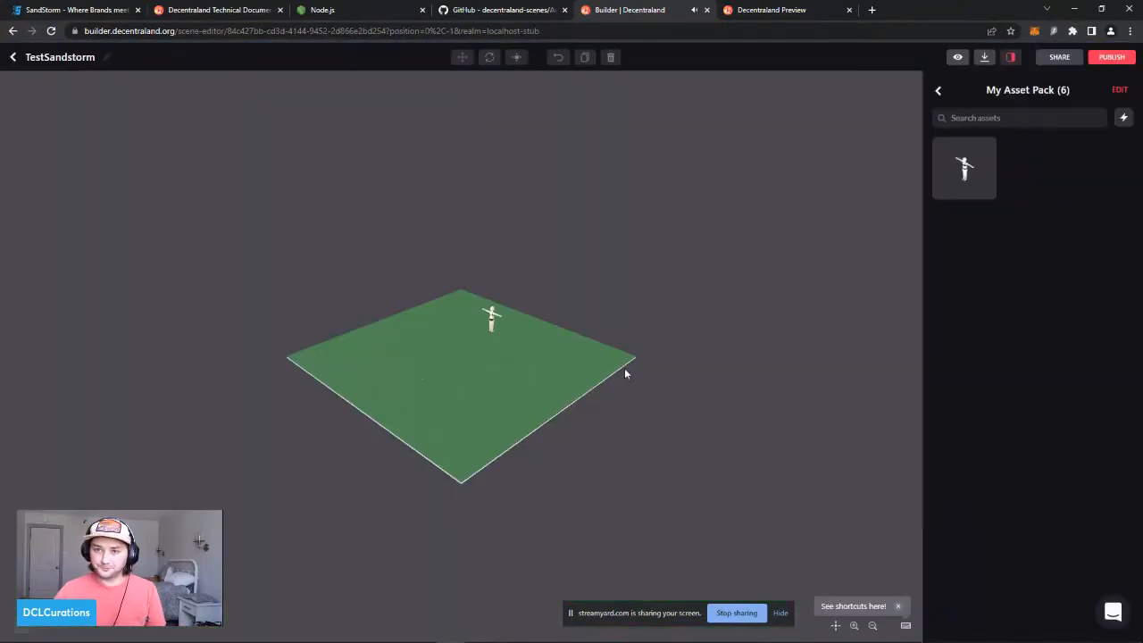
drag(624, 373, 649, 307)
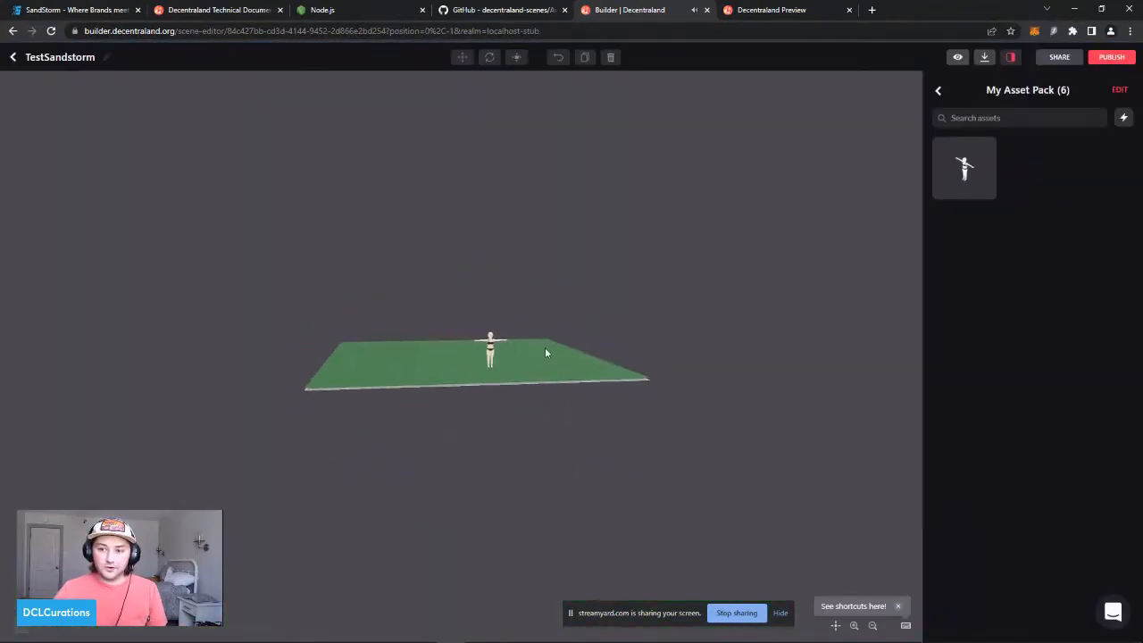
Step: Look through the tutorials, essentials and game mechanics examples in the Awesome-Repository README on GitHub, and select the page's address
click(505, 10)
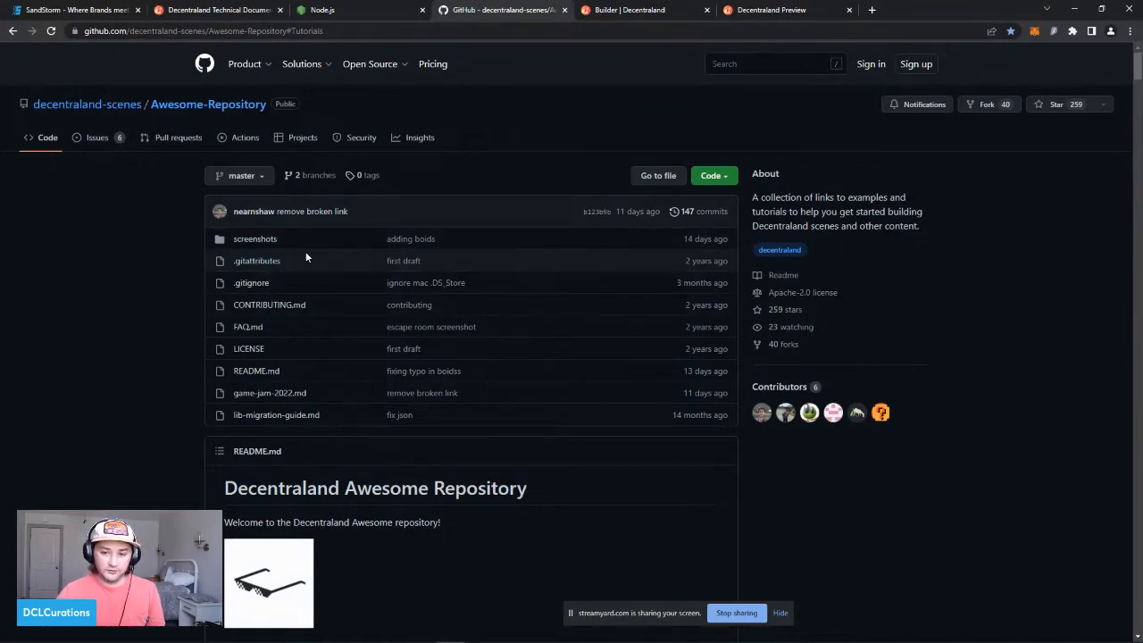
scroll(306, 254, down, 10)
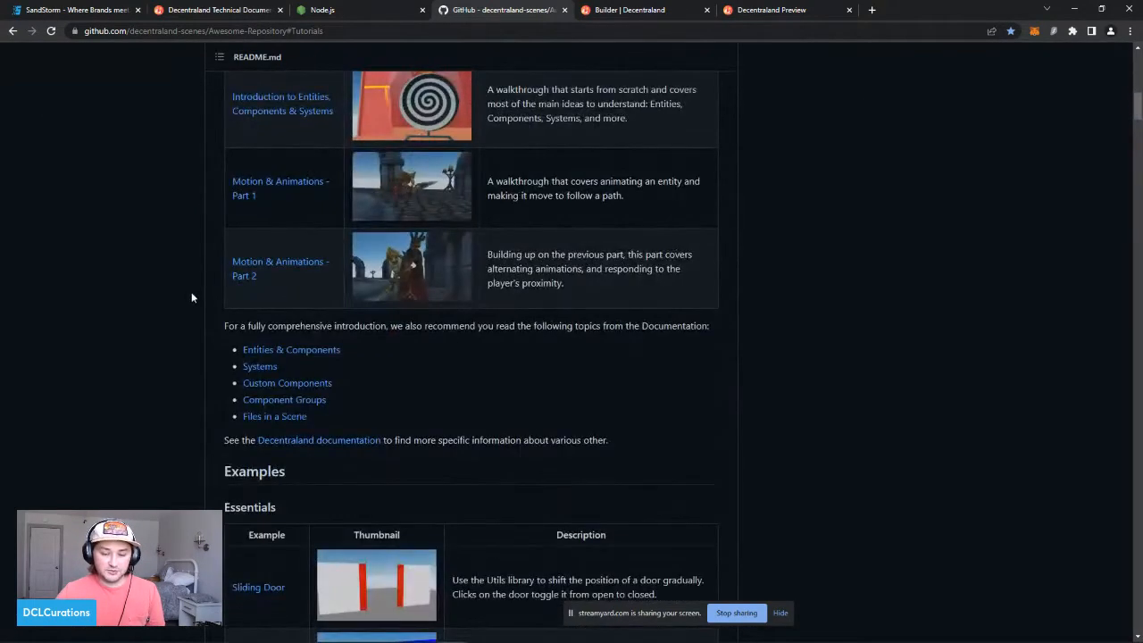
scroll(204, 301, down, 11)
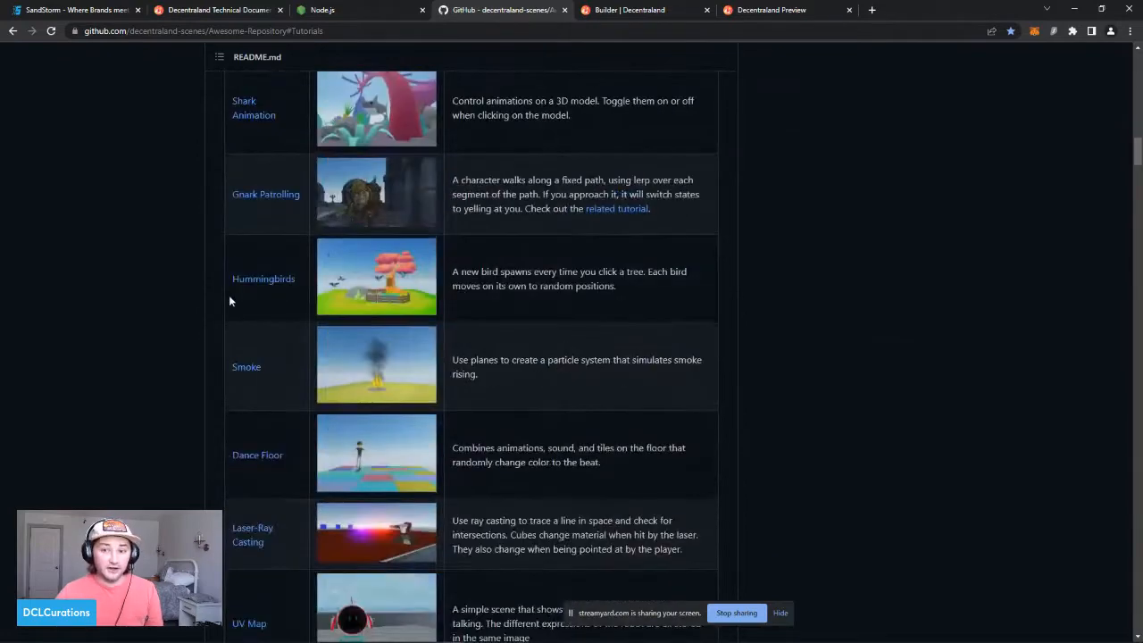
scroll(228, 301, down, 2)
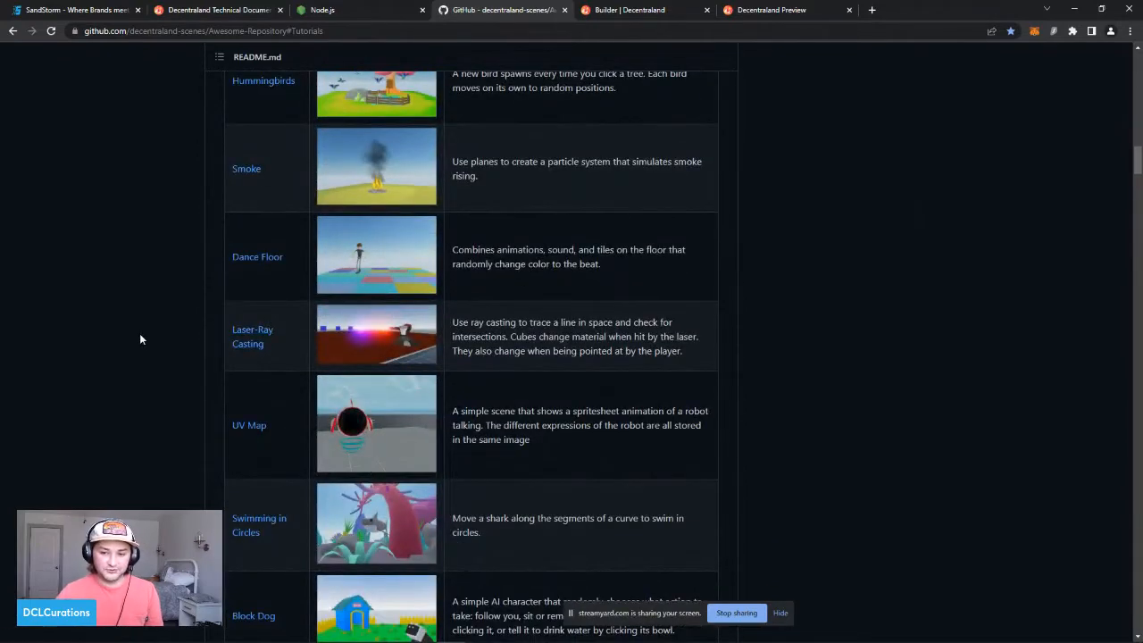
scroll(141, 333, down, 3)
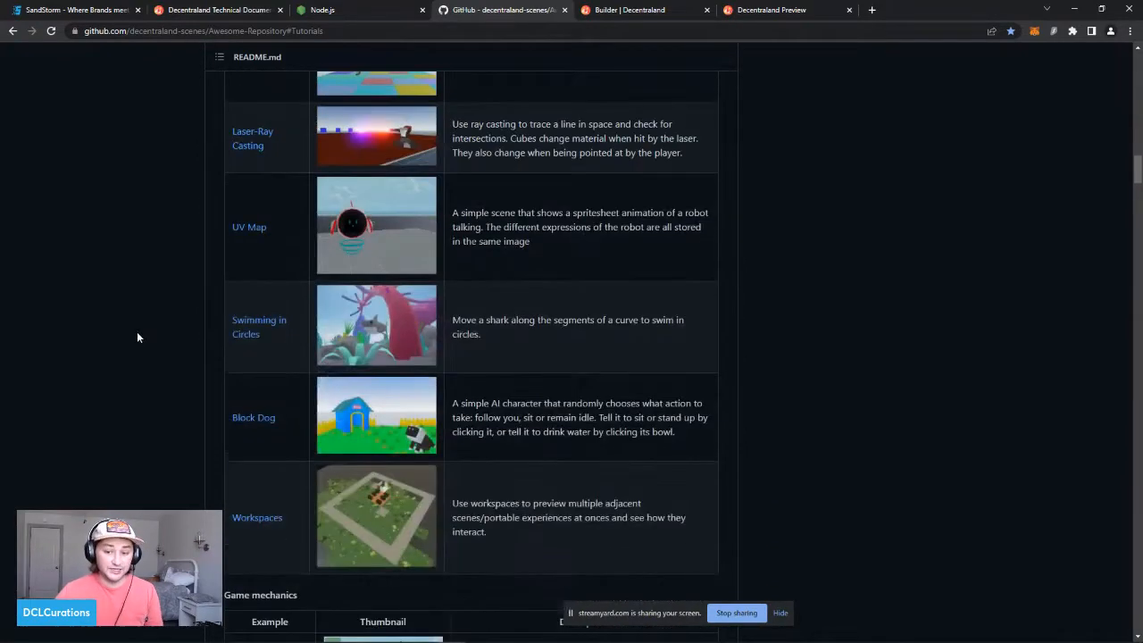
scroll(73, 319, down, 5)
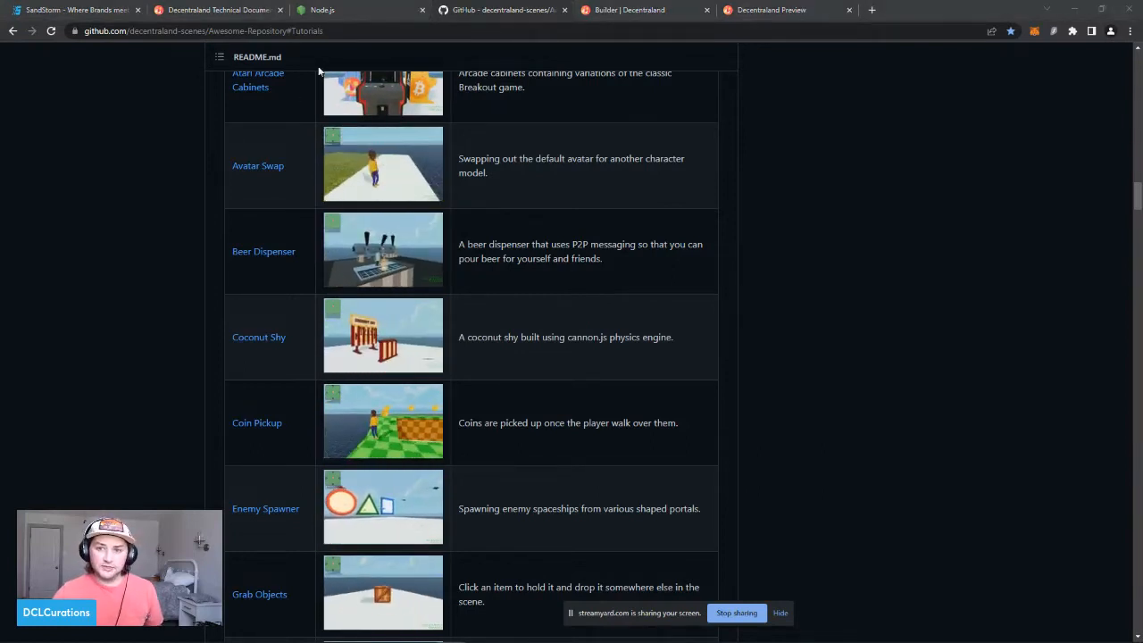
click(330, 31)
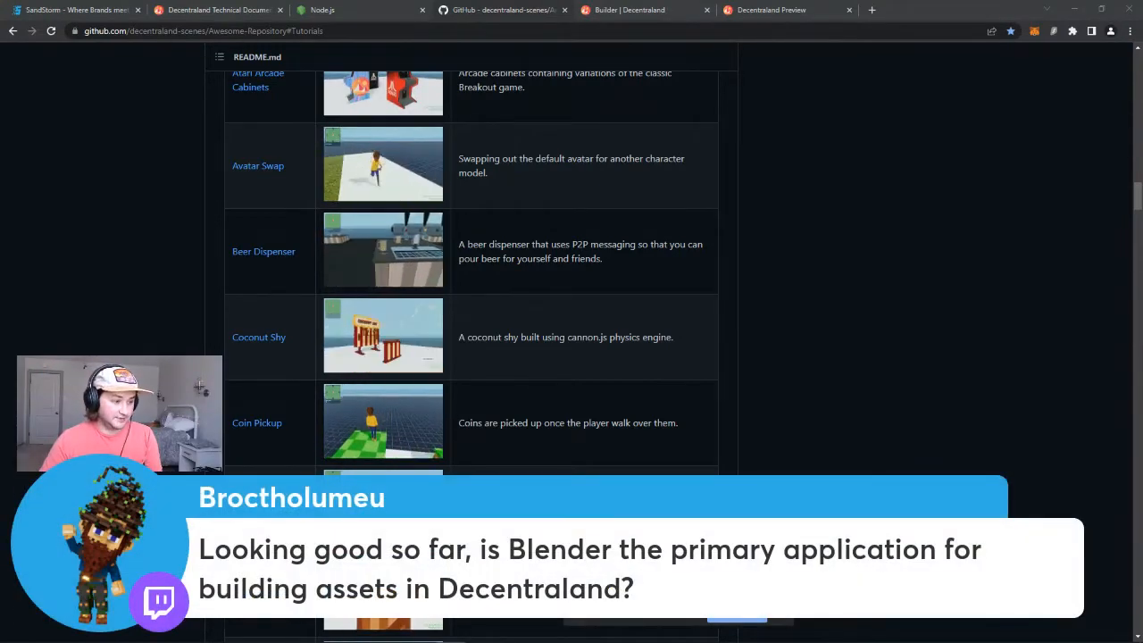
Step: In the TestSandstorm Builder scene, apply the Genesis City grey stone ground and place a layered green tree near the parcel's far edge
key(ctrl+Tab)
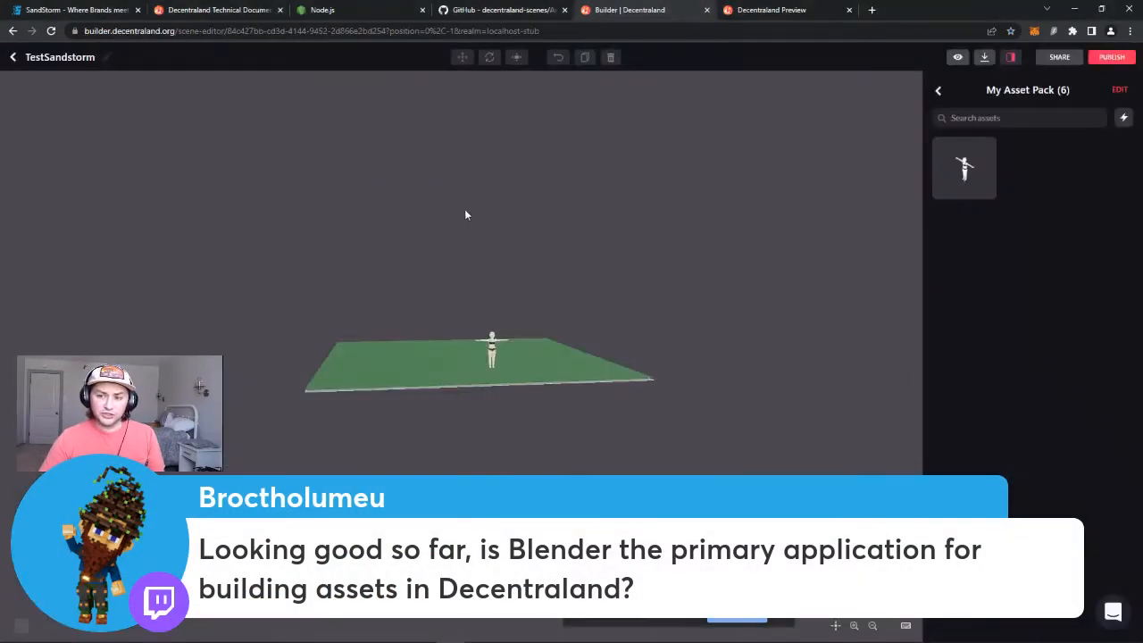
click(940, 91)
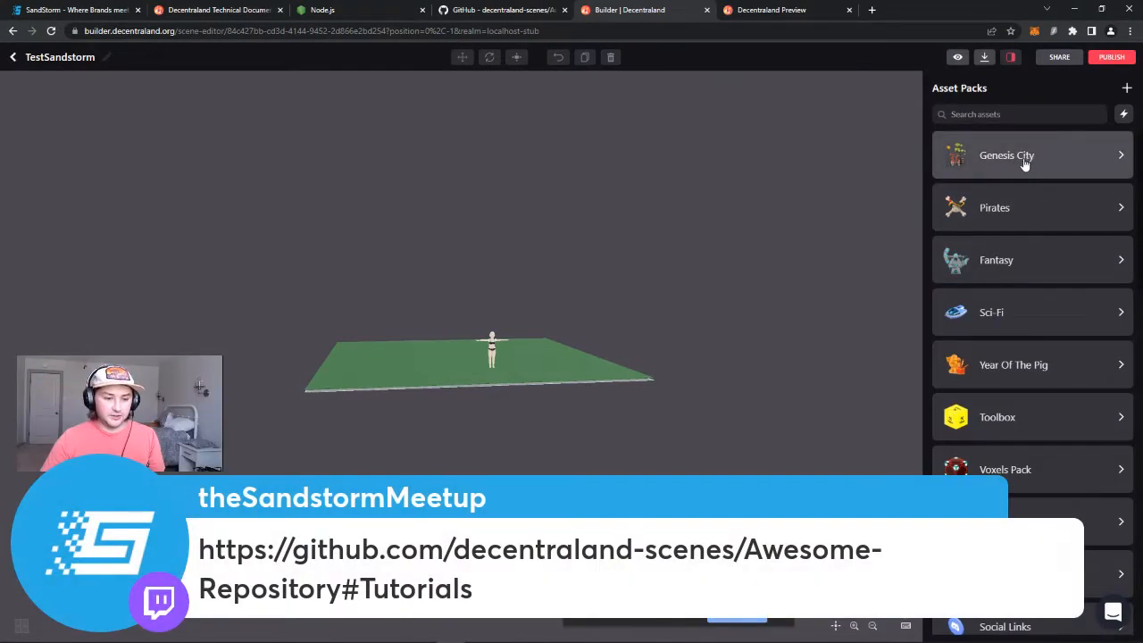
click(1025, 157)
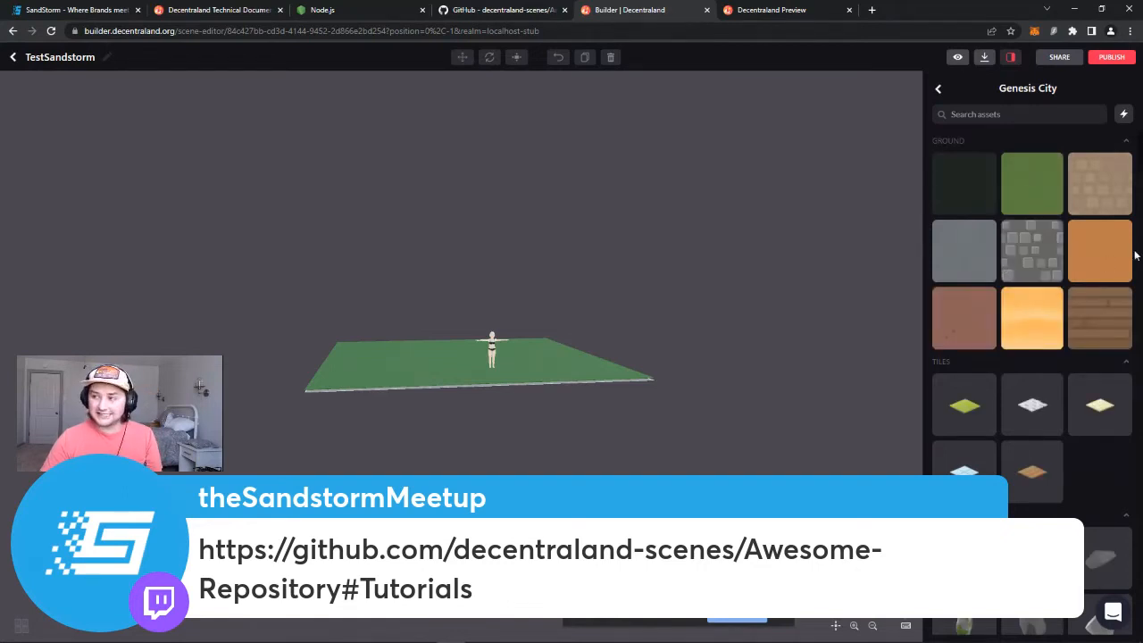
click(1038, 249)
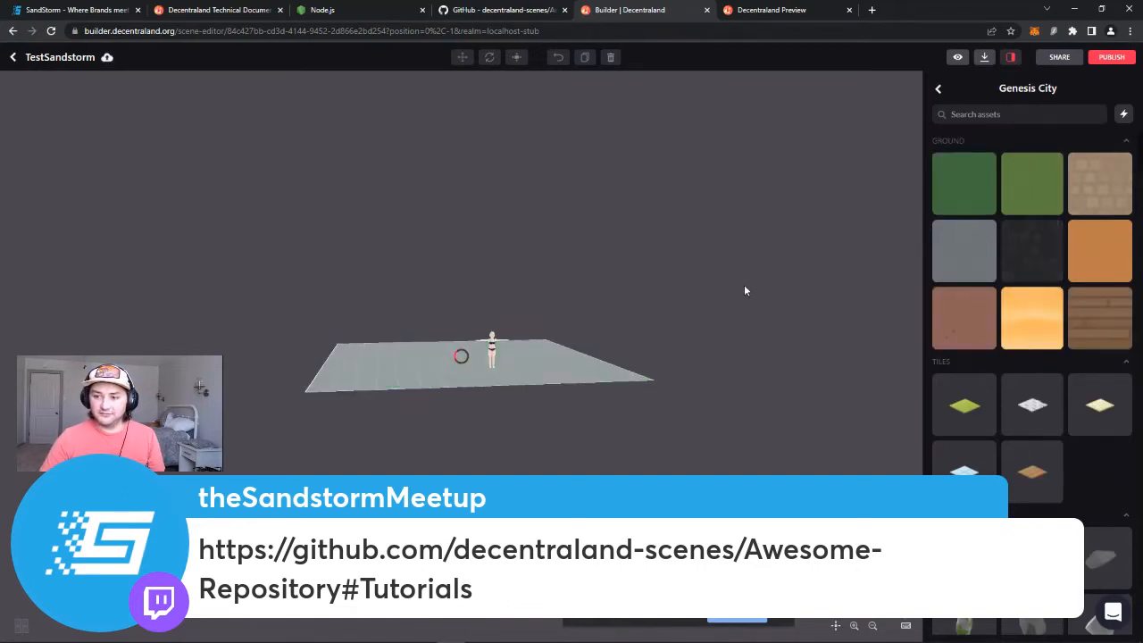
drag(745, 288, 678, 314)
scroll(970, 270, down, 6)
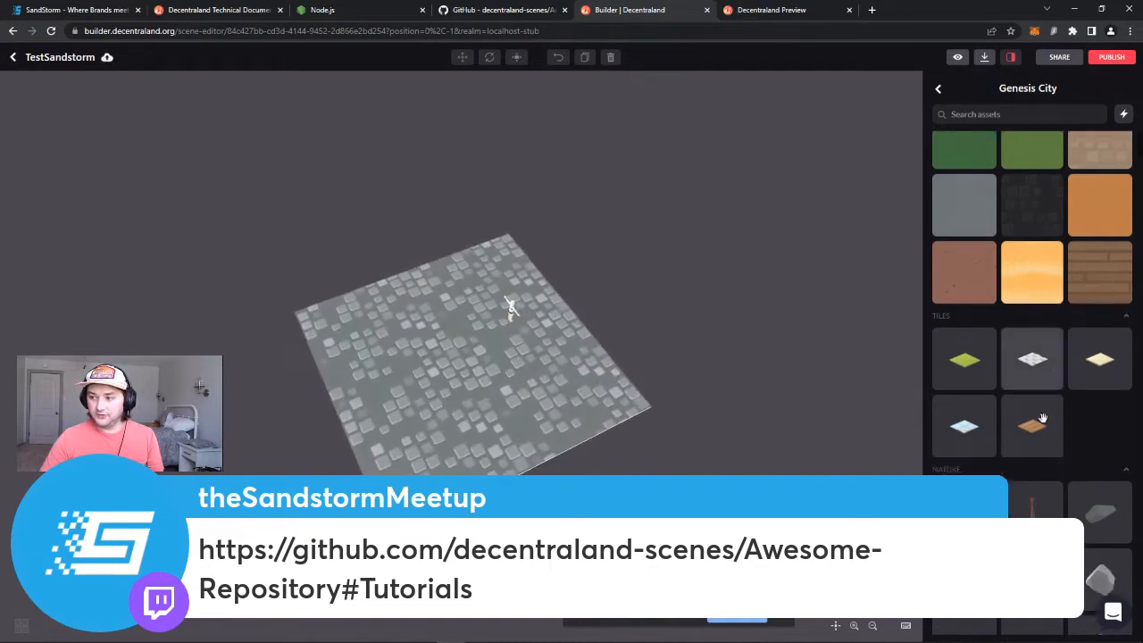
drag(963, 167, 505, 256)
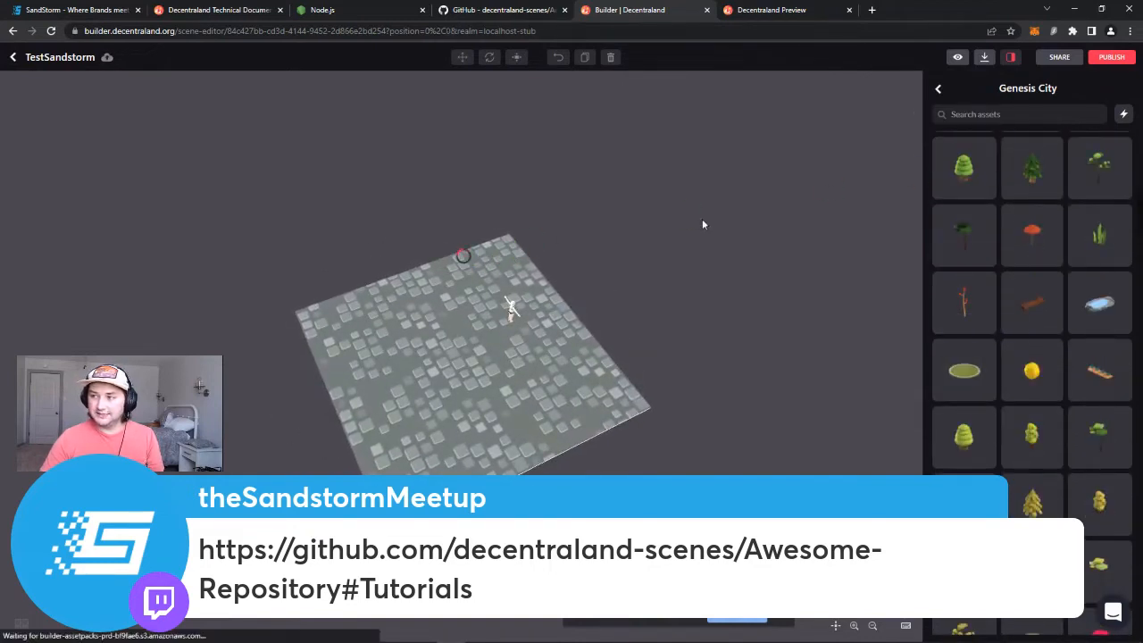
Step: Add the Taxi B Horizontal Platform from the Cyberpunk asset pack to the middle of the parcel
click(937, 88)
scroll(1028, 255, down, 10)
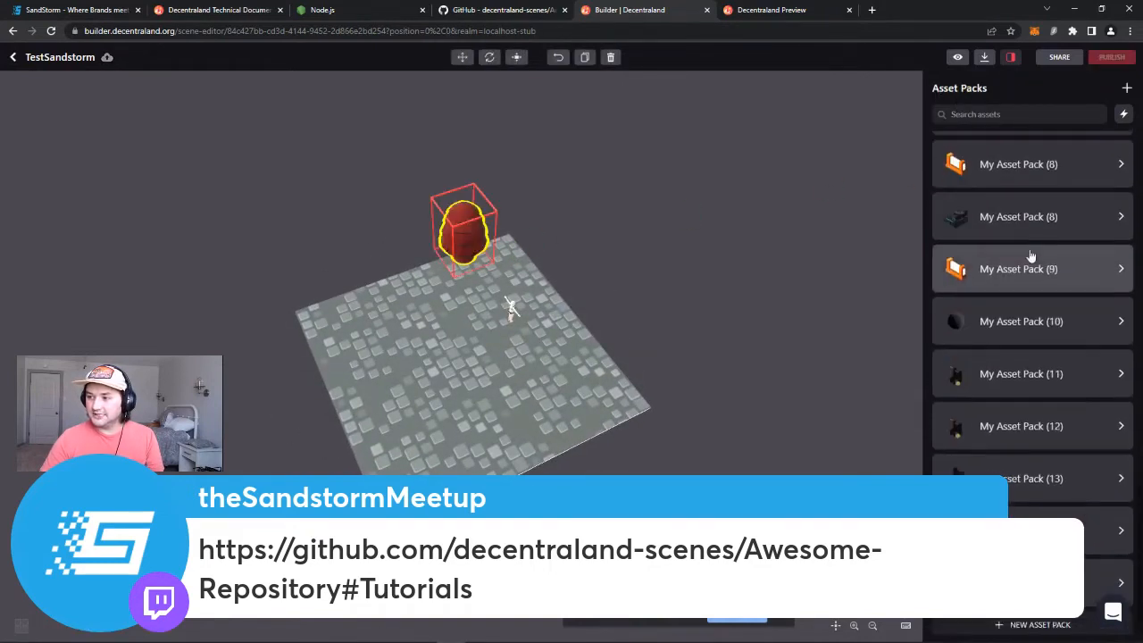
click(991, 480)
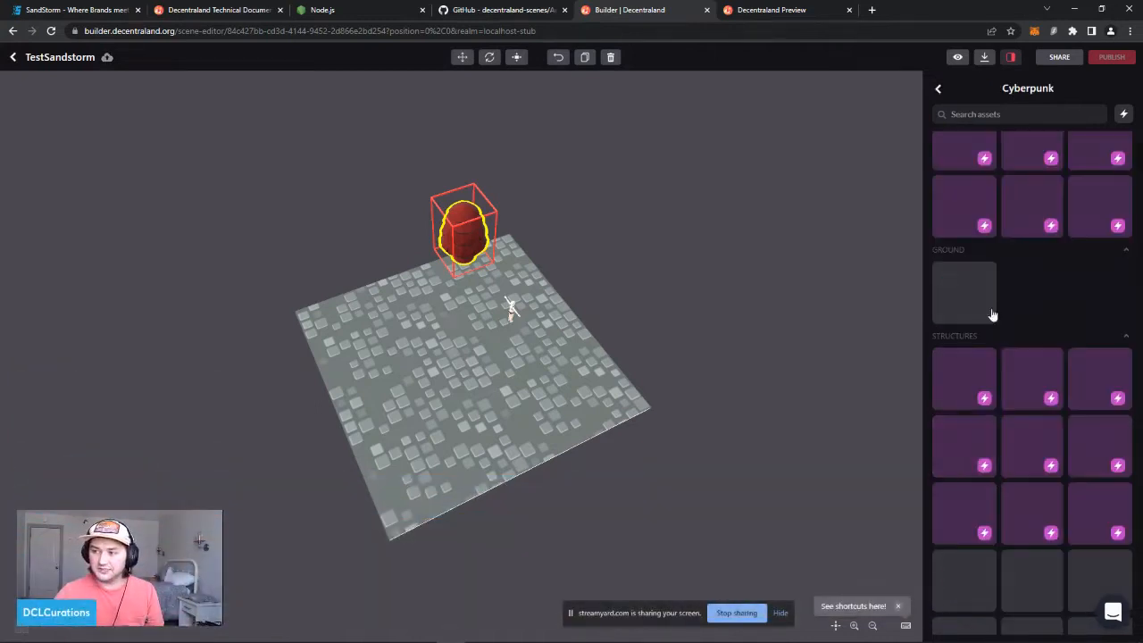
drag(1032, 206, 330, 364)
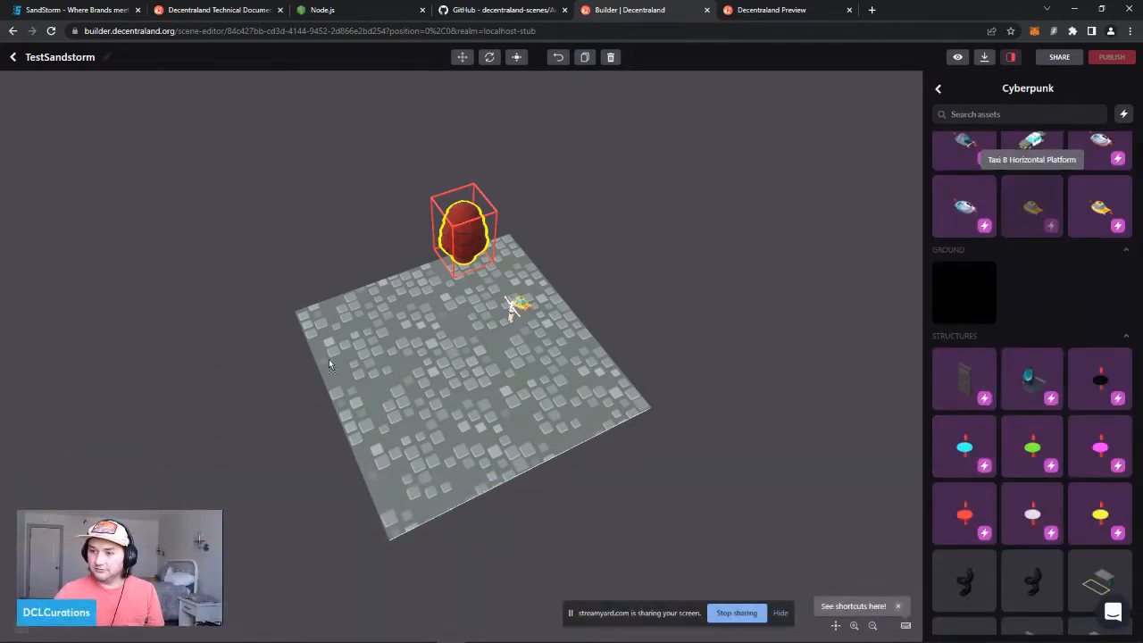
drag(502, 436, 416, 348)
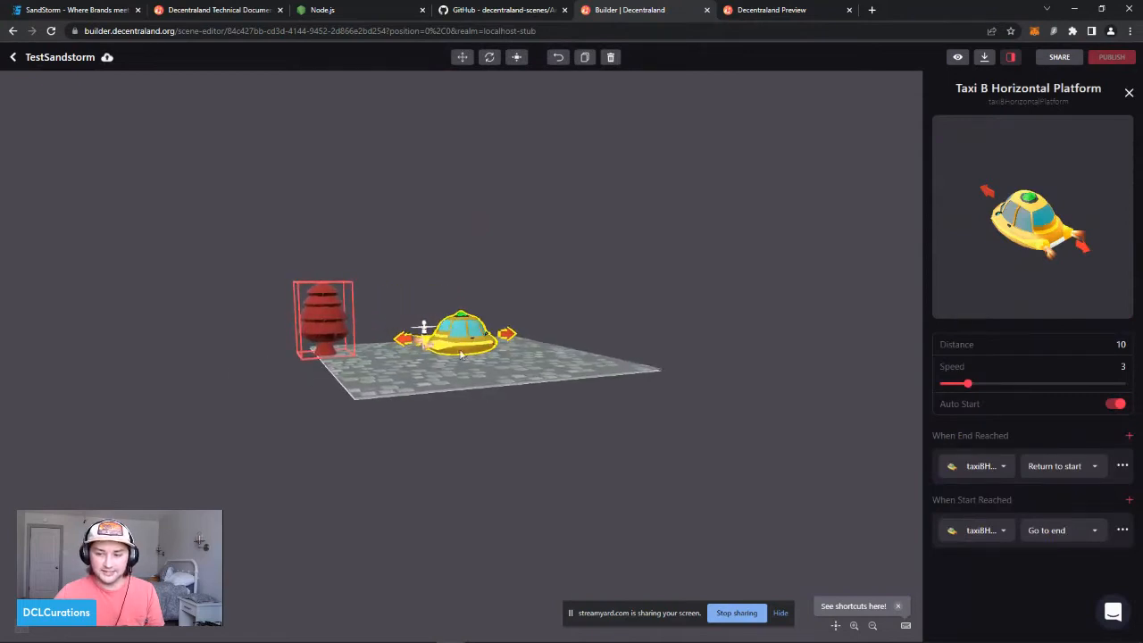
Step: Move the tree inside the parcel boundary, deselect it, and view the scene from several sides
click(329, 323)
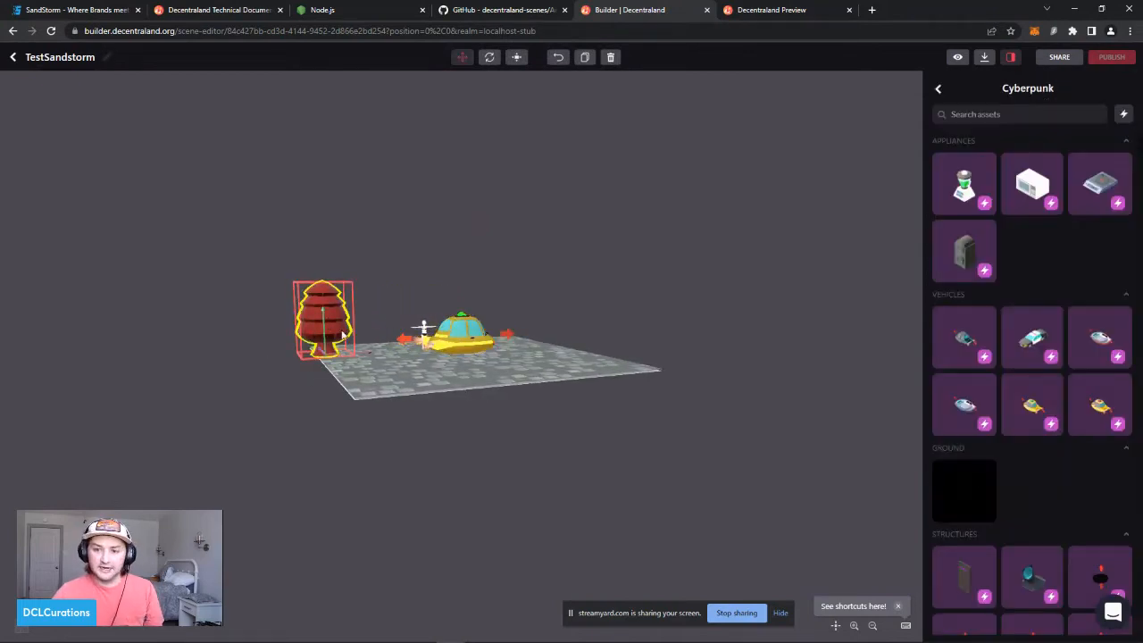
drag(355, 354, 377, 355)
drag(576, 409, 455, 435)
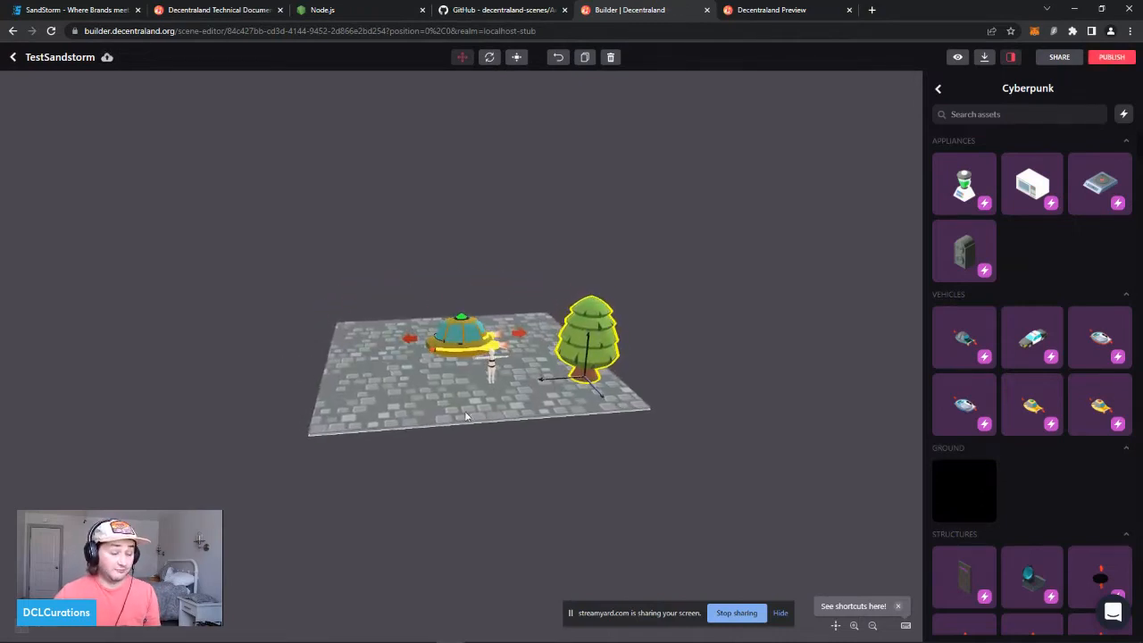
drag(630, 426, 414, 490)
click(379, 514)
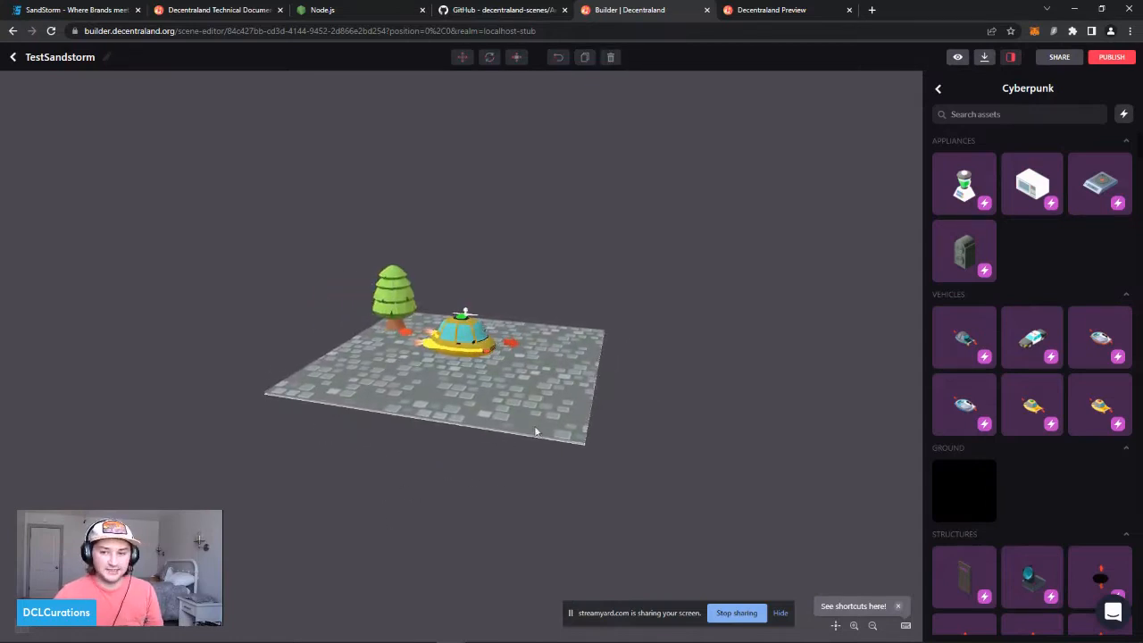
drag(610, 500, 536, 489)
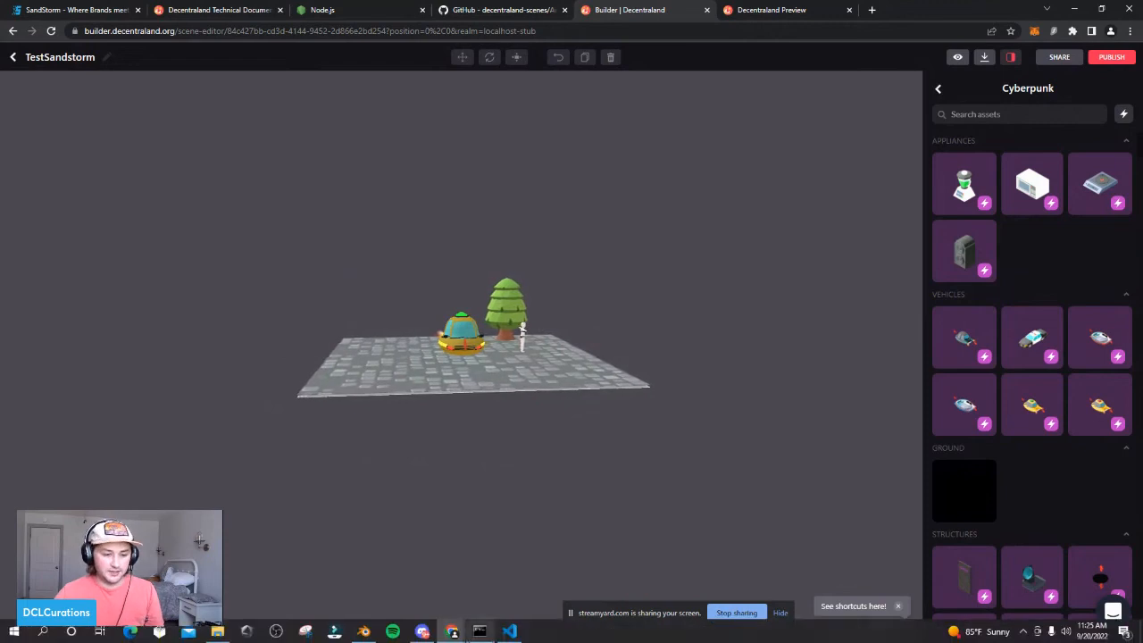
Step: Switch to Blender and look over the mesh primitives that can be added to the empty scene
click(364, 632)
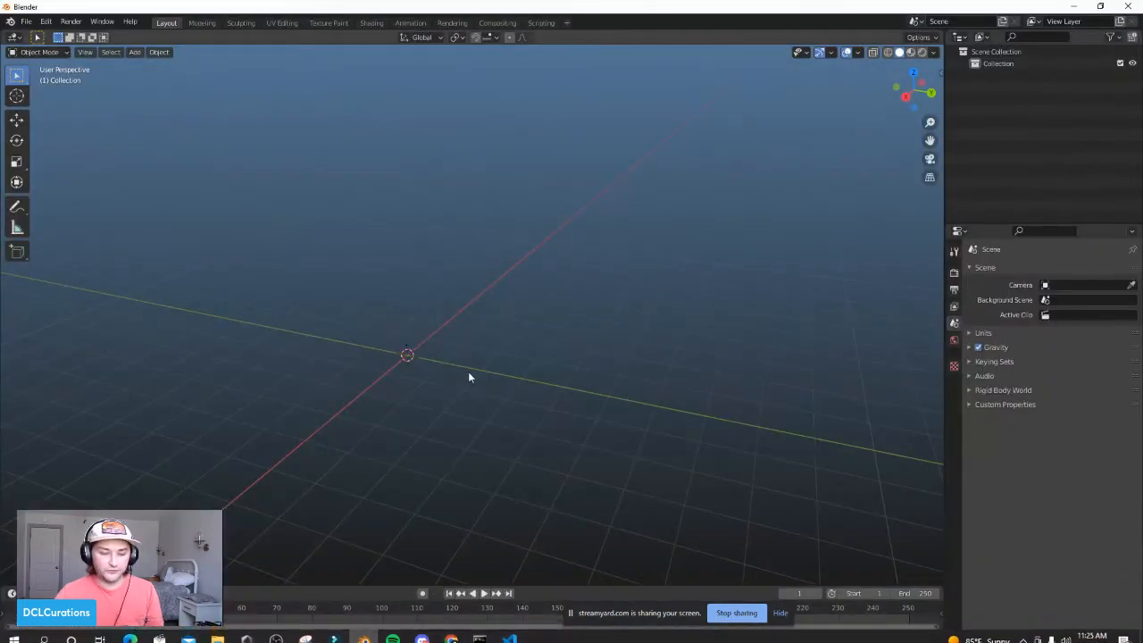
middle_drag(552, 389, 489, 394)
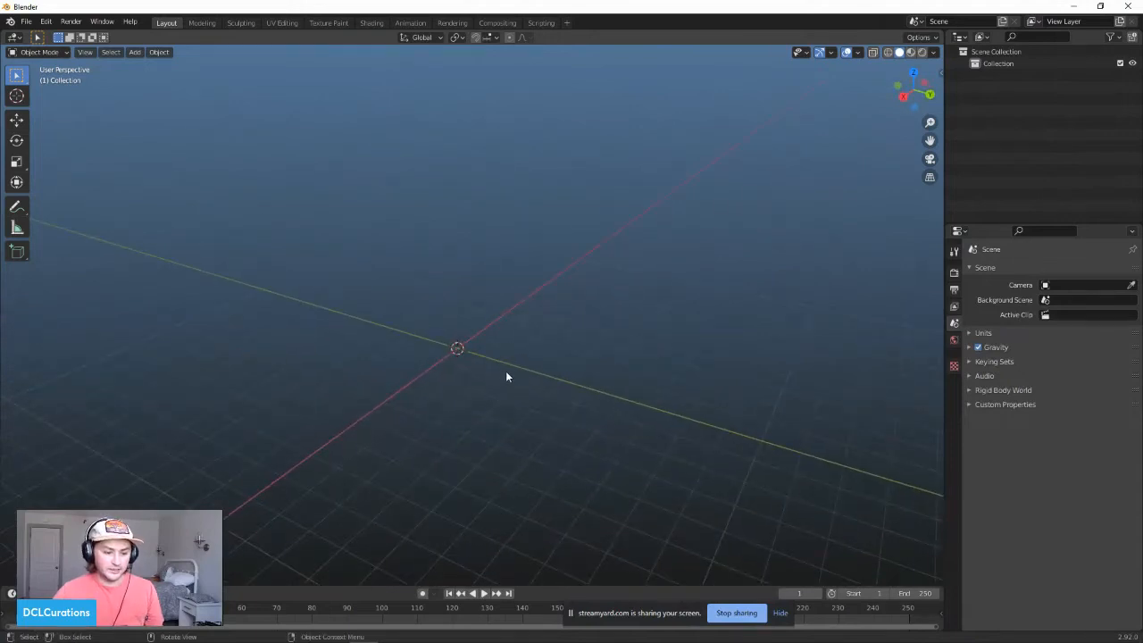
key(shift+a)
mouse_move(504, 372)
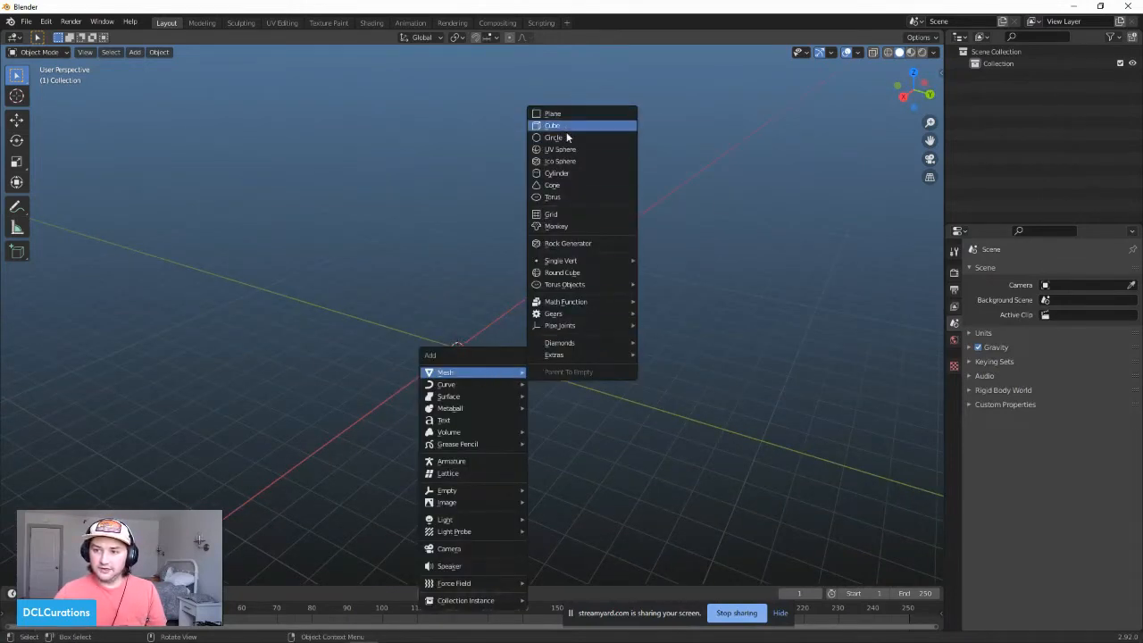
key(Escape)
key(shift+a)
key(Escape)
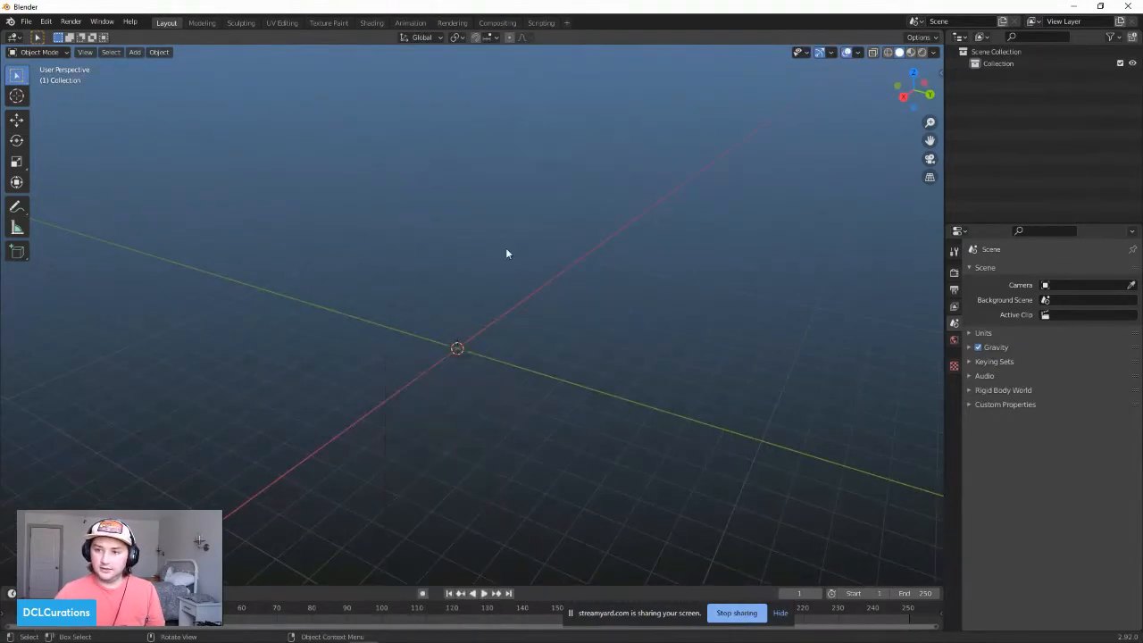
key(shift+a)
mouse_move(470, 346)
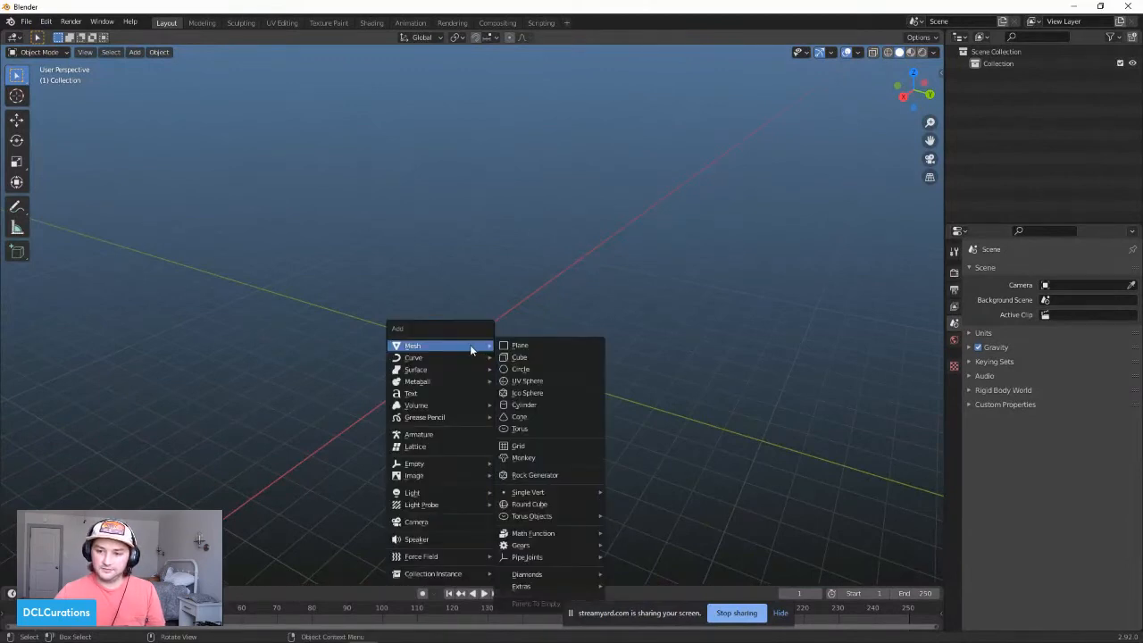
click(525, 368)
key(Delete)
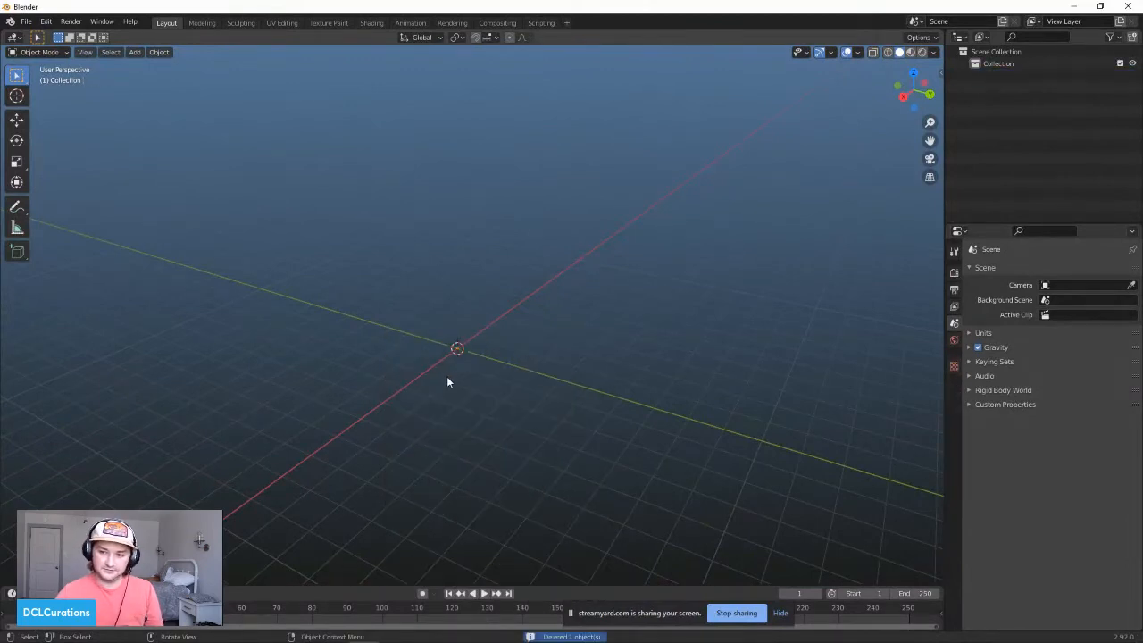
Step: Add a cube mesh at the scene origin and raise it along the Z axis above the grid
key(shift+a)
mouse_move(430, 384)
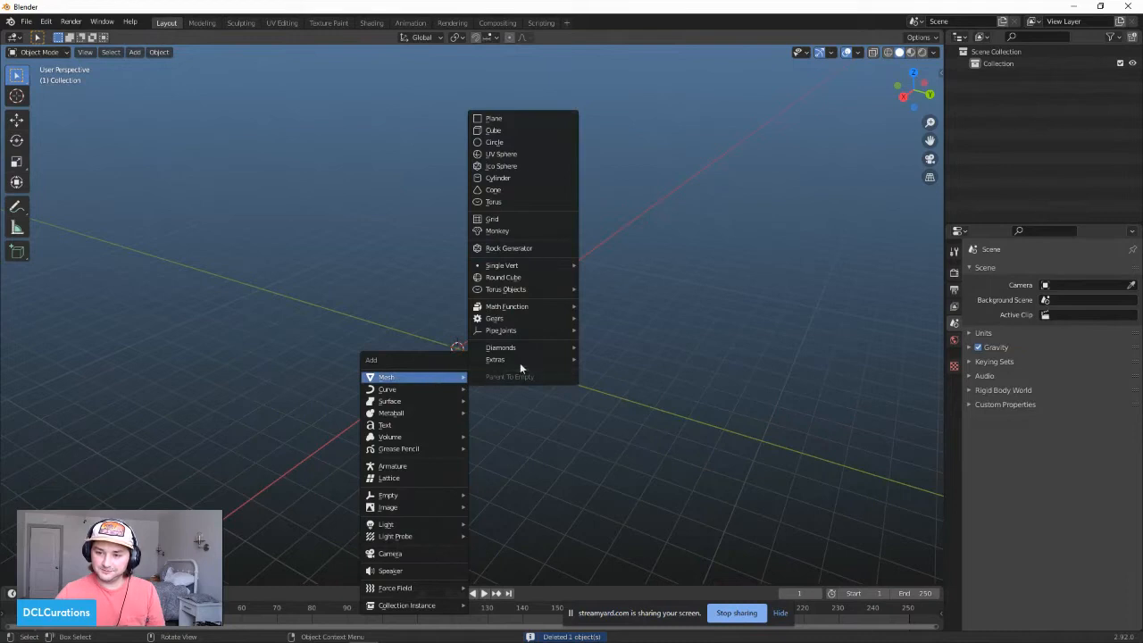
click(506, 133)
scroll(515, 357, up, 3)
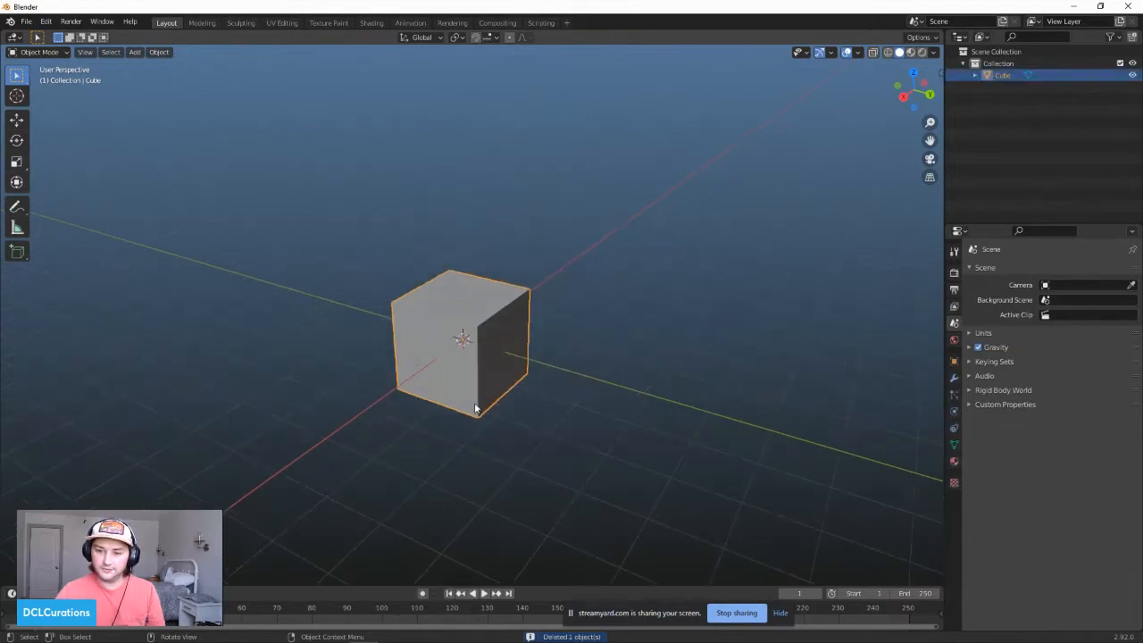
middle_drag(477, 408, 508, 437)
key(g)
key(z)
click(360, 336)
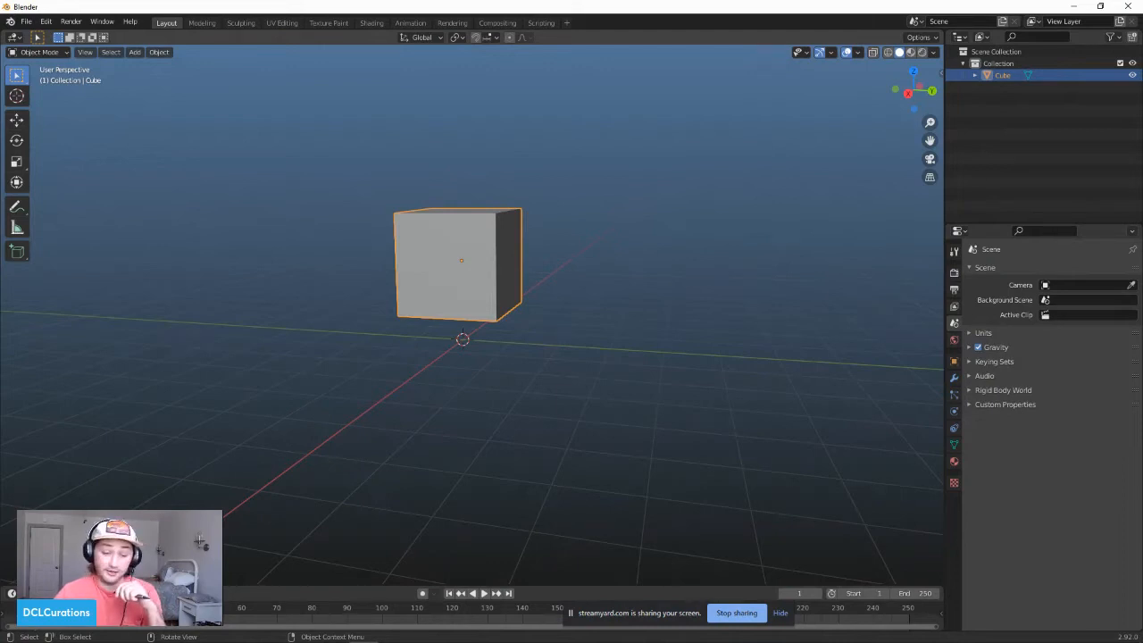
middle_drag(343, 398, 410, 422)
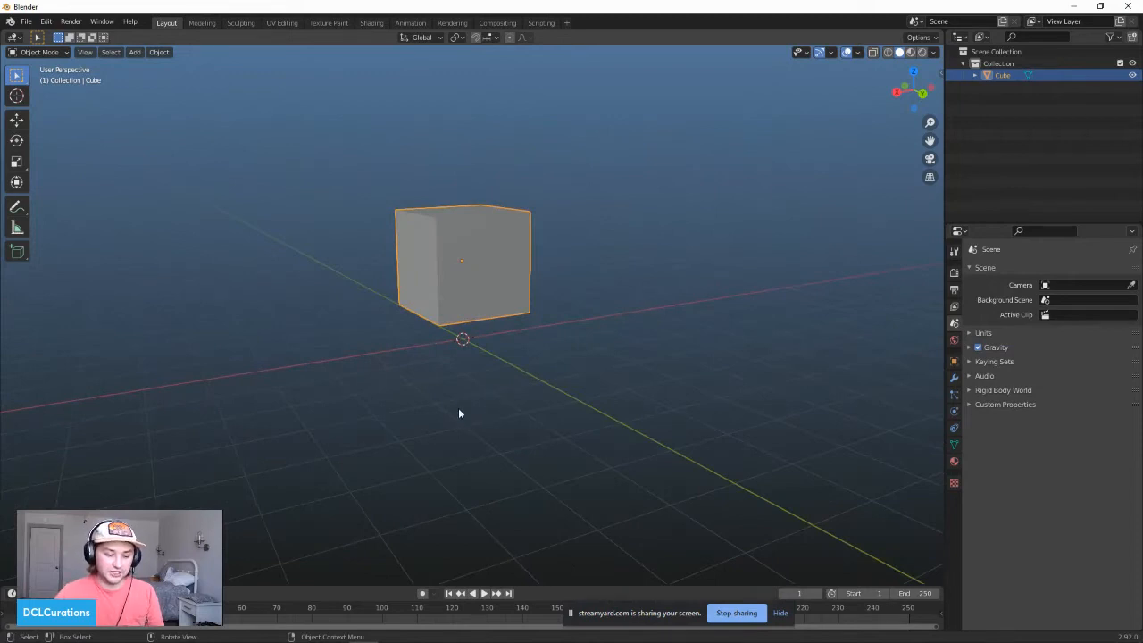
key(s)
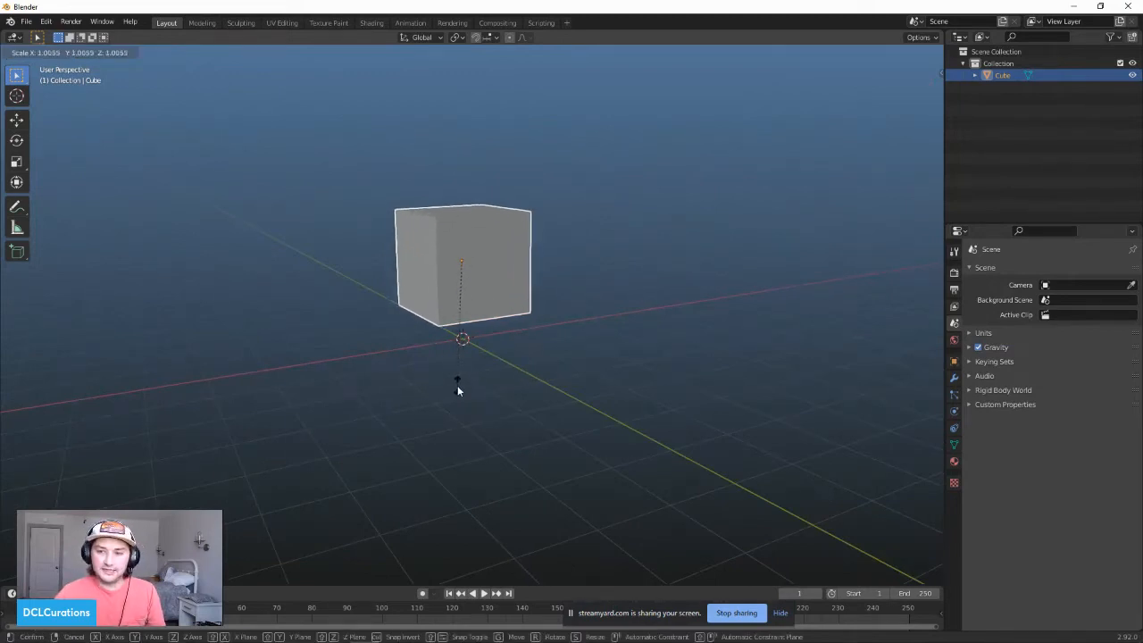
key(z)
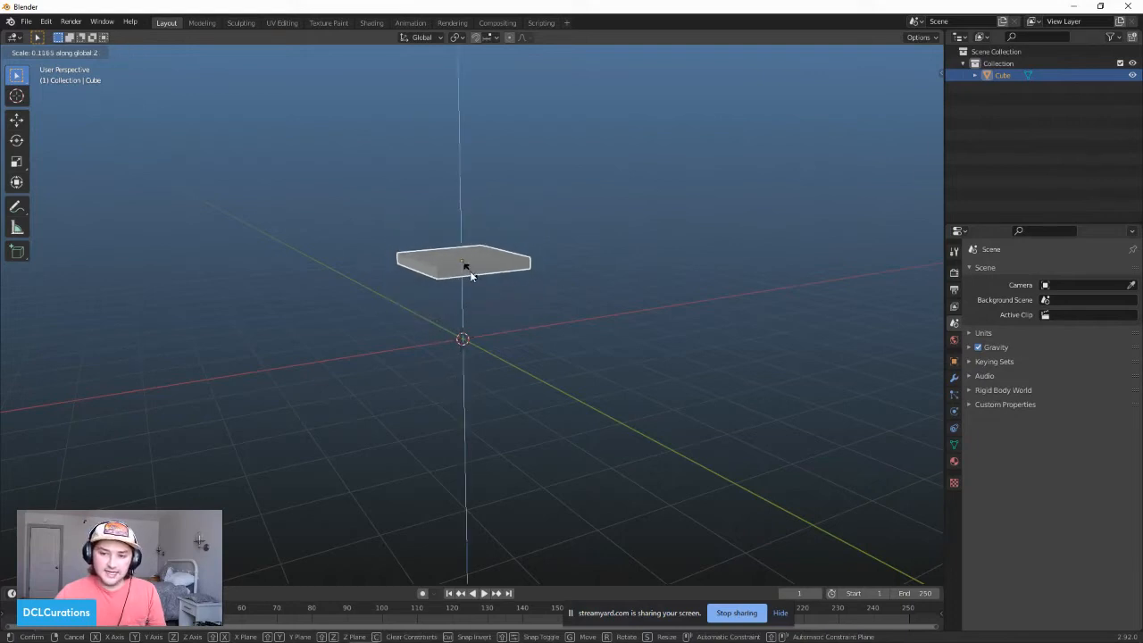
right_click(464, 281)
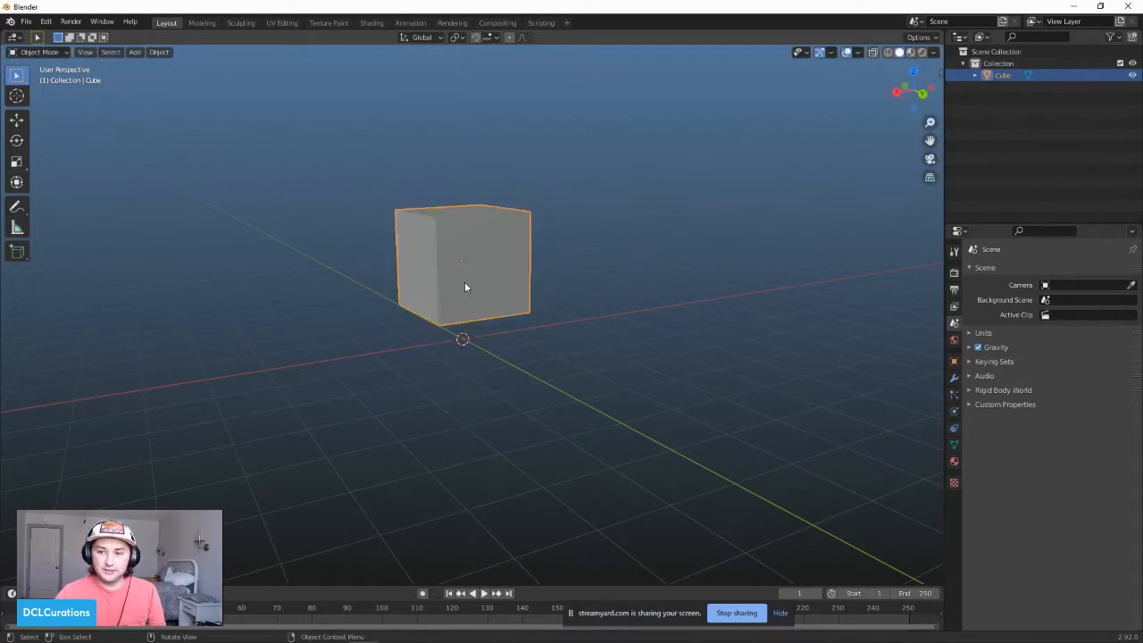
Step: Flatten the cube to about 0.05 of its height along Z, and scale the thin slab up uniformly
key(s)
key(z)
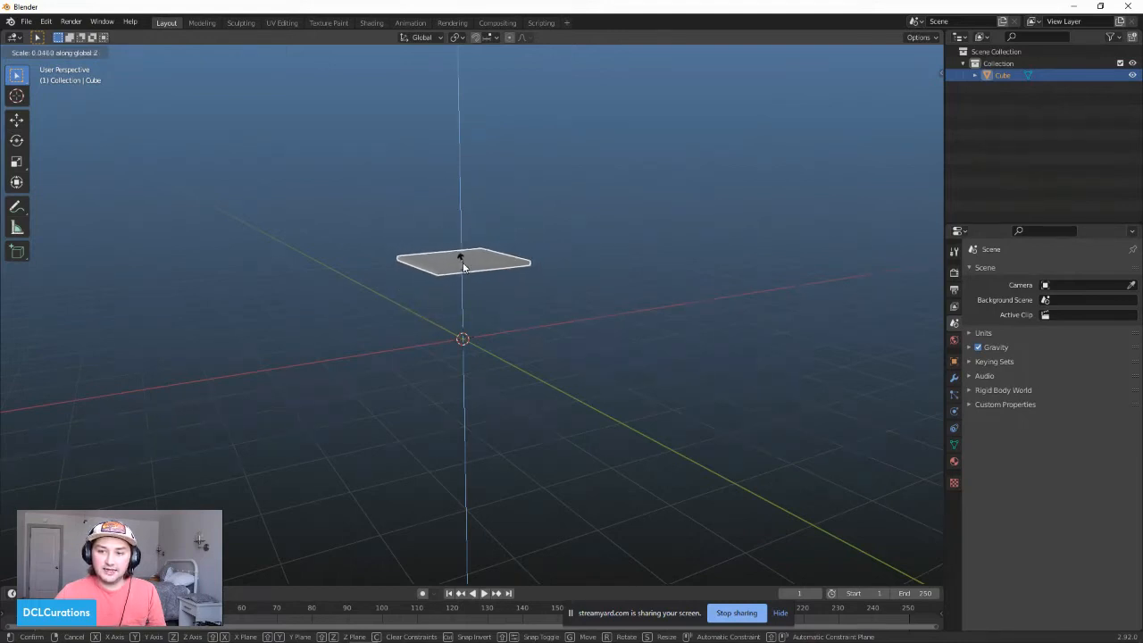
click(463, 267)
middle_drag(509, 285, 475, 289)
key(s)
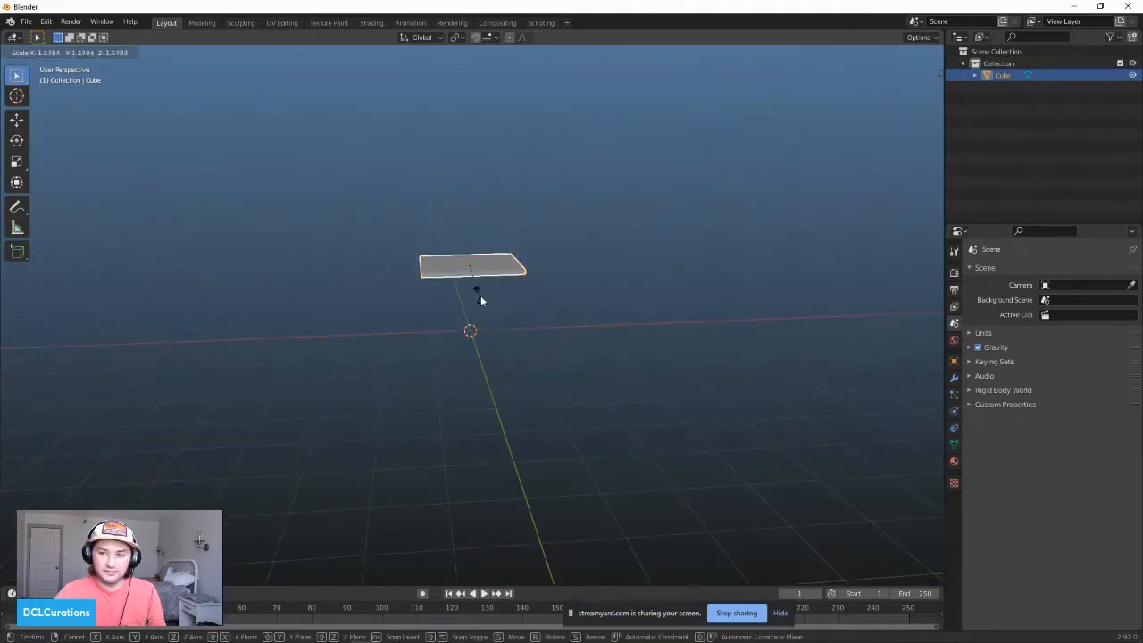
click(544, 328)
Step: Lower the slab along the Z axis to just above the grid origin and deselect it
middle_drag(545, 328, 701, 242)
key(g)
key(z)
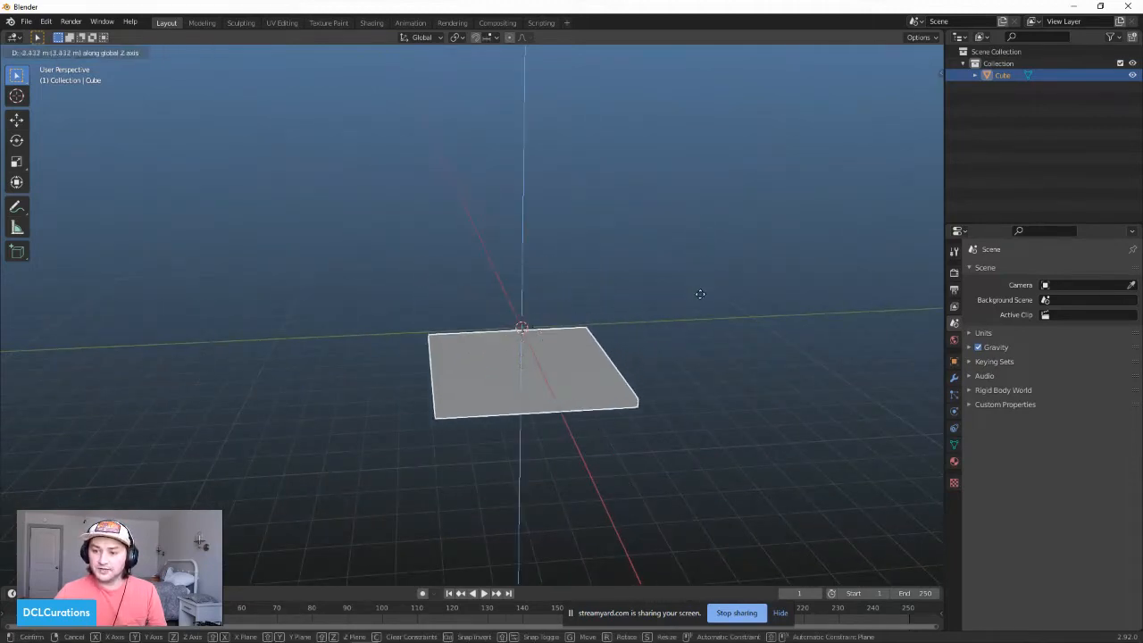
right_click(707, 255)
middle_drag(726, 293, 607, 357)
scroll(613, 353, down, 2)
click(616, 344)
Step: Add a plane at the origin and scale it by 8 as the ground under the slab
key(shift+a)
mouse_move(610, 342)
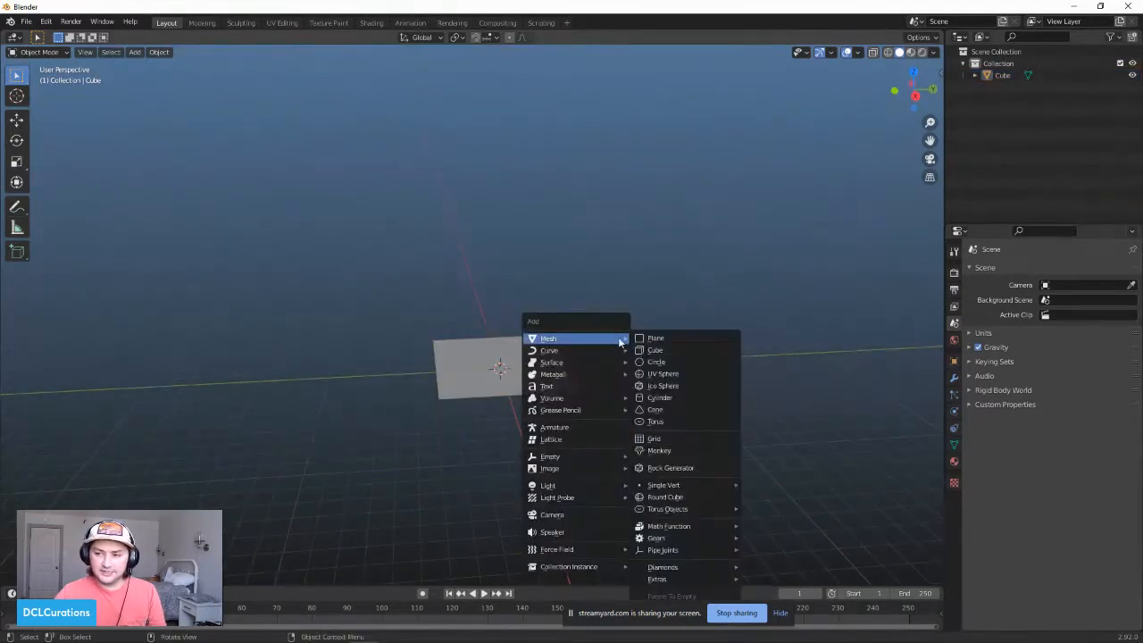
click(649, 339)
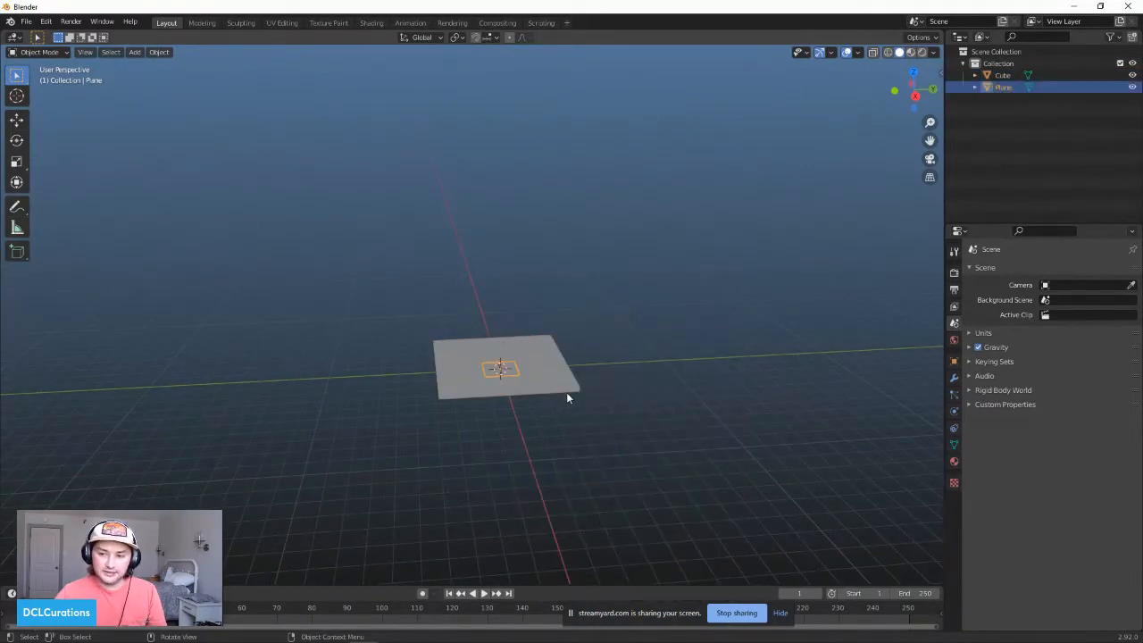
text(s8)
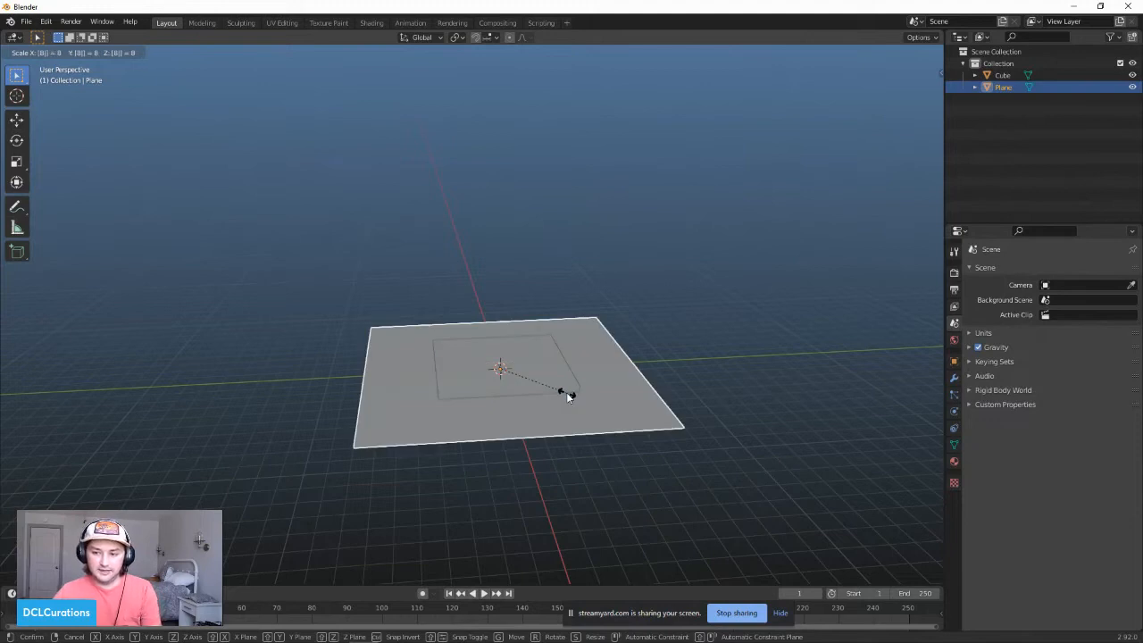
key(Return)
middle_drag(686, 364, 552, 373)
text(s)
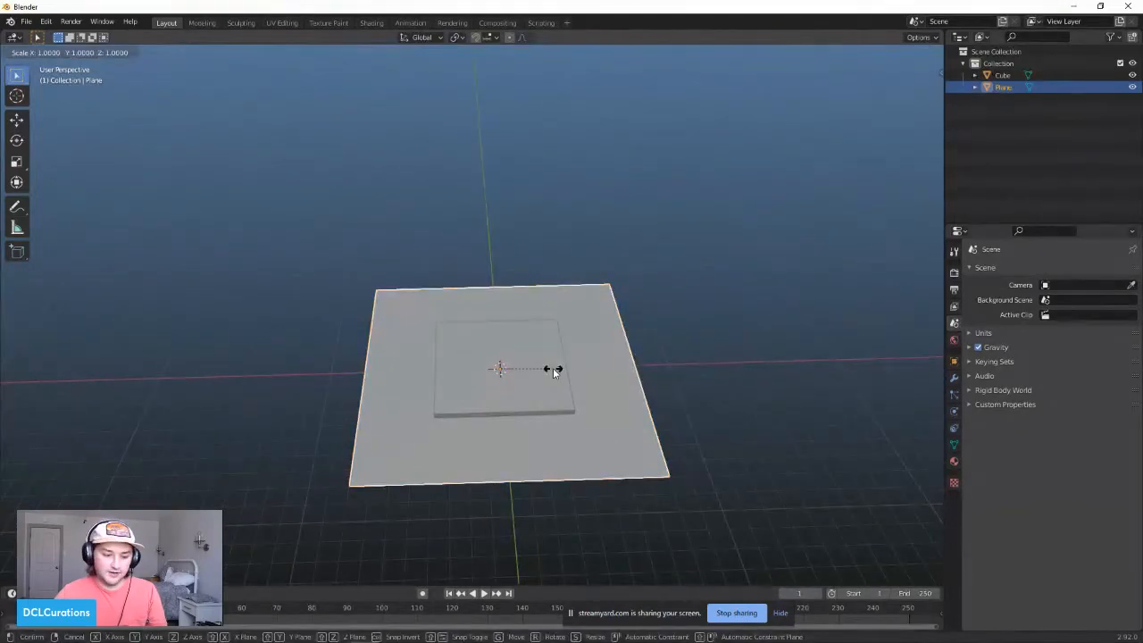
text(43)
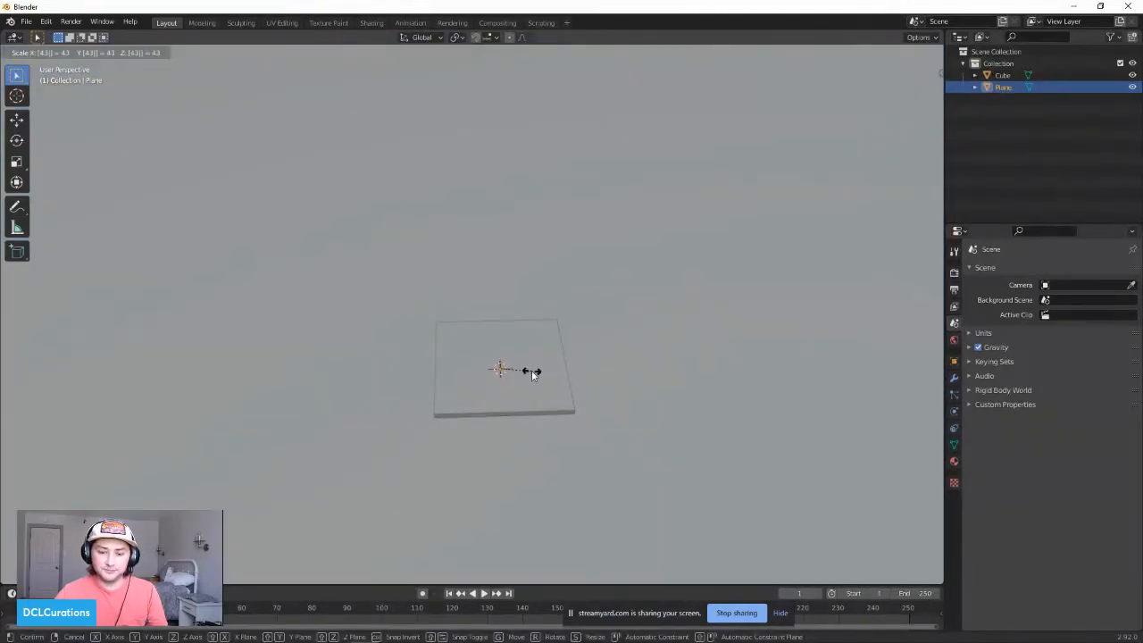
key(BackSpace)
key(BackSpace)
text(4)
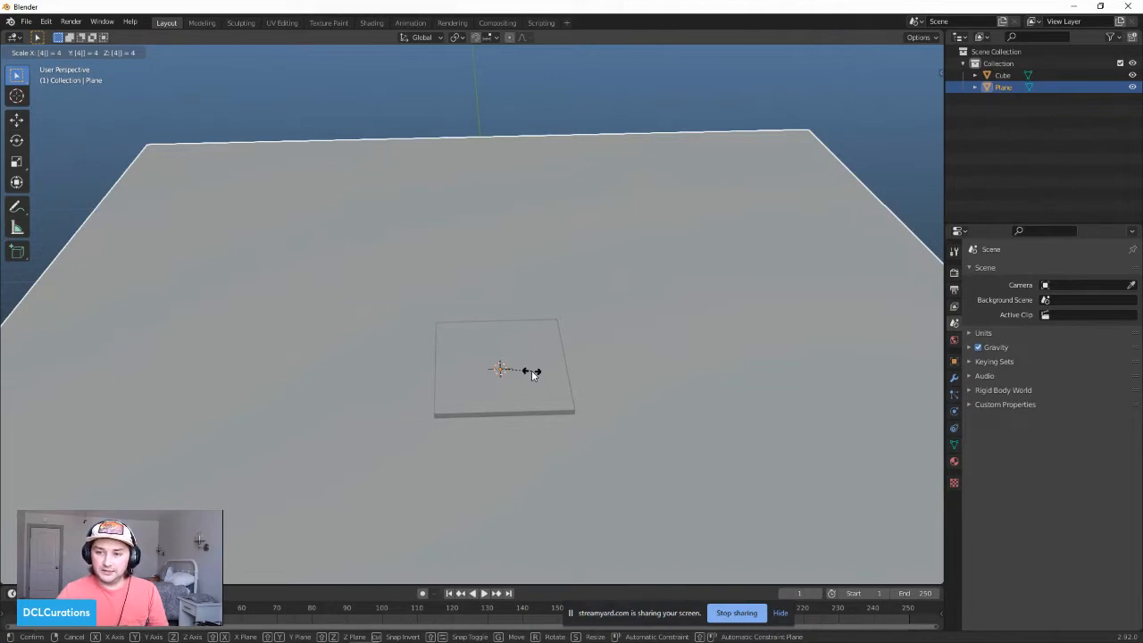
key(BackSpace)
click(532, 371)
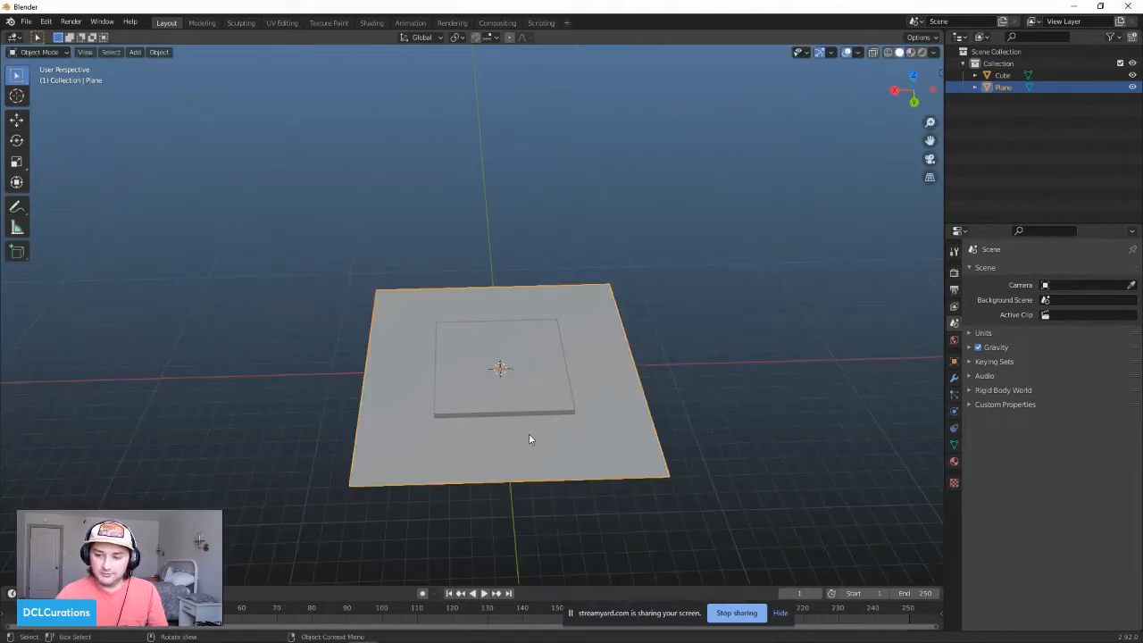
Step: Select the slab and switch the viewport shading to Material Preview
scroll(530, 436, up, 2)
mouse_move(645, 432)
middle_down()
mouse_move(612, 405)
mouse_move(508, 393)
mouse_move(388, 401)
mouse_move(436, 377)
mouse_move(545, 502)
mouse_move(528, 525)
middle_up()
click(502, 381)
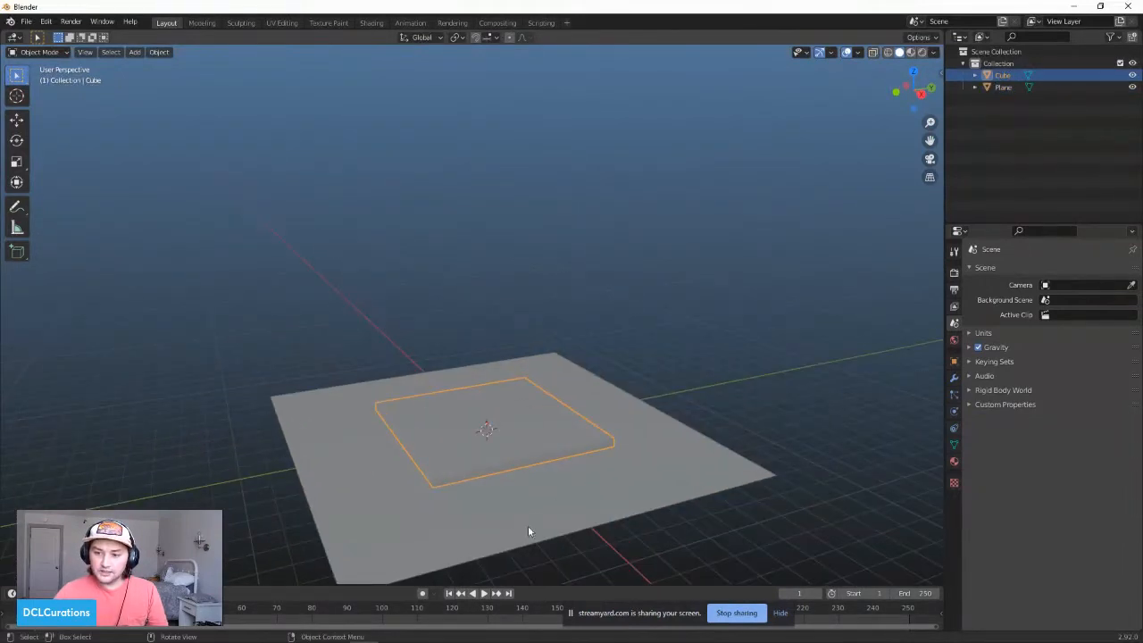
click(909, 53)
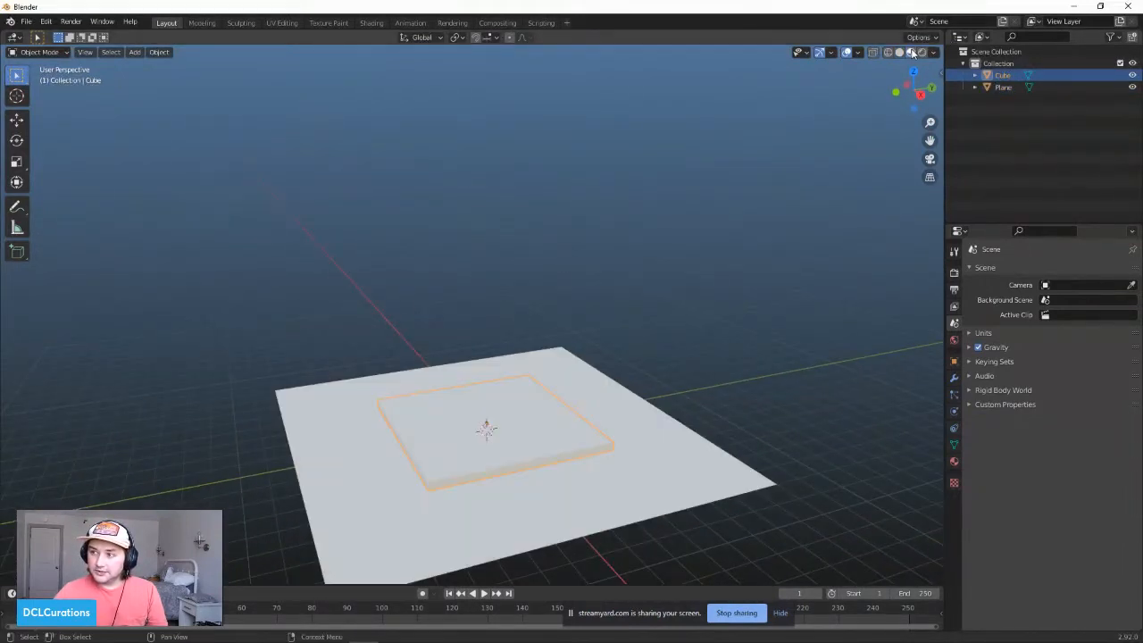
Step: Lower the slab about 0.22 m along the Z axis onto the ground plane
middle_drag(597, 435, 512, 337)
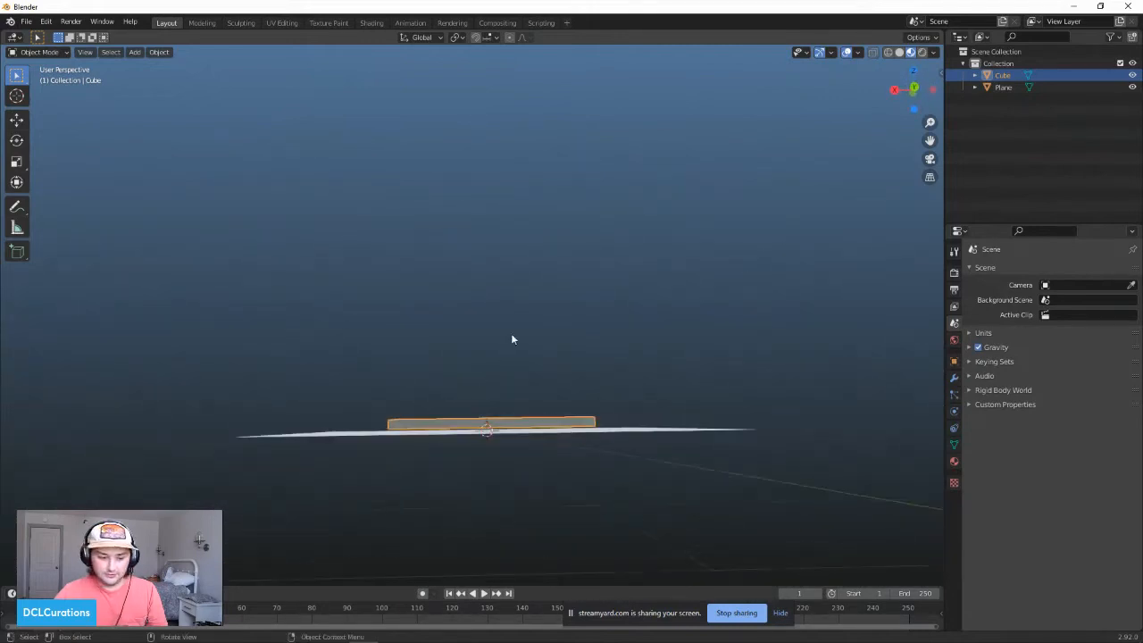
key(g)
key(x)
key(z)
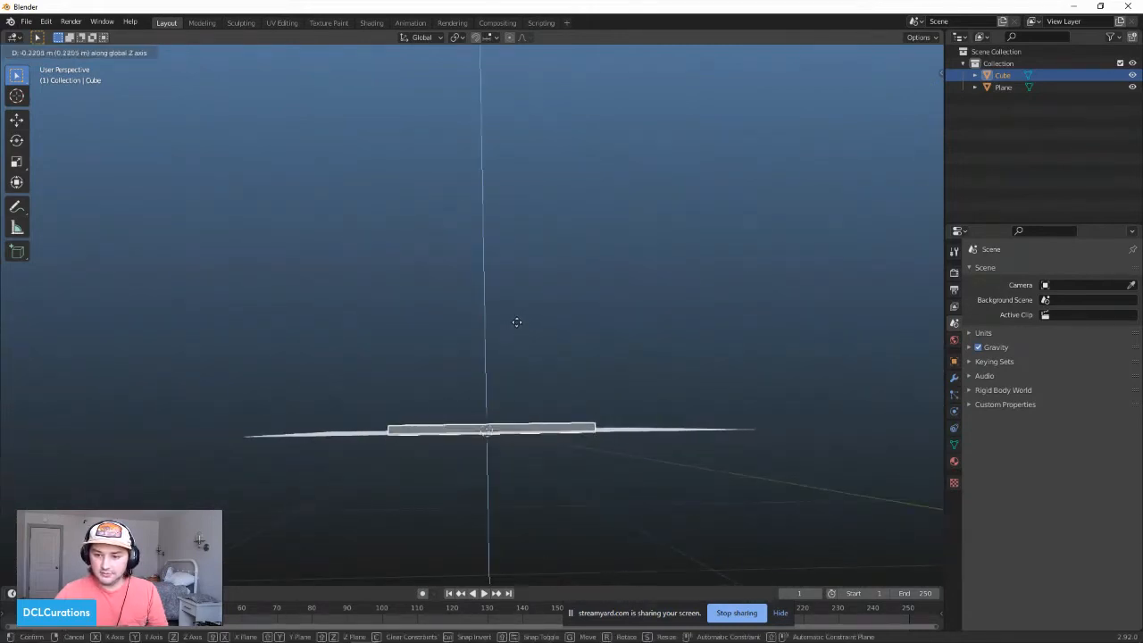
click(518, 323)
middle_drag(512, 409, 467, 428)
middle_drag(334, 501, 428, 482)
Step: Try a Decimate modifier in Un-Subdivide mode on the slab and remove it
click(954, 377)
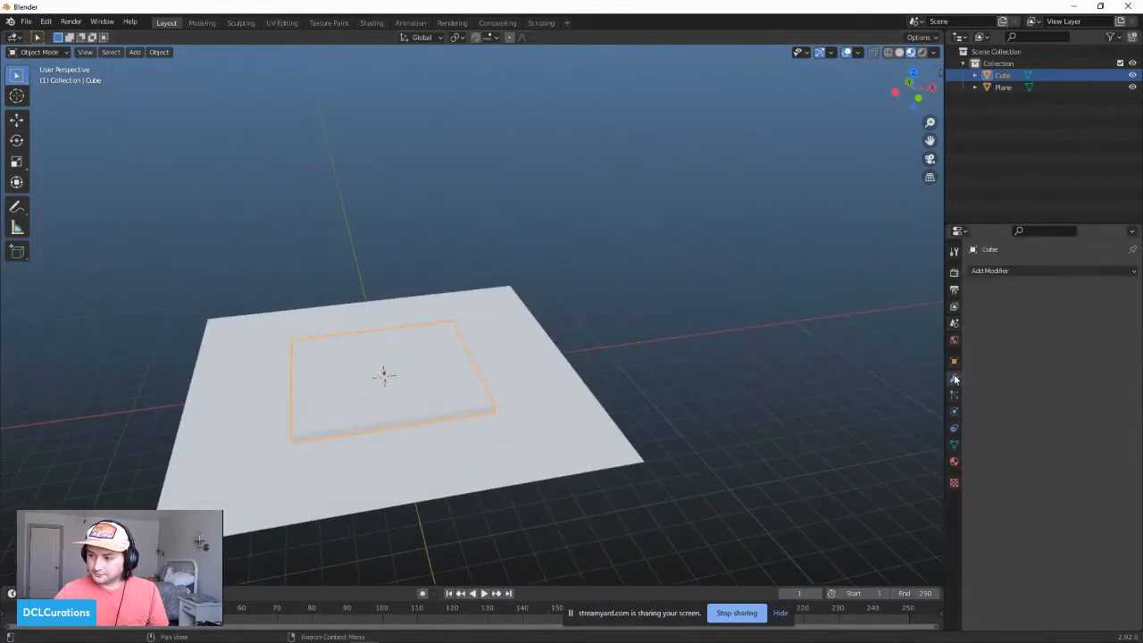
click(1018, 269)
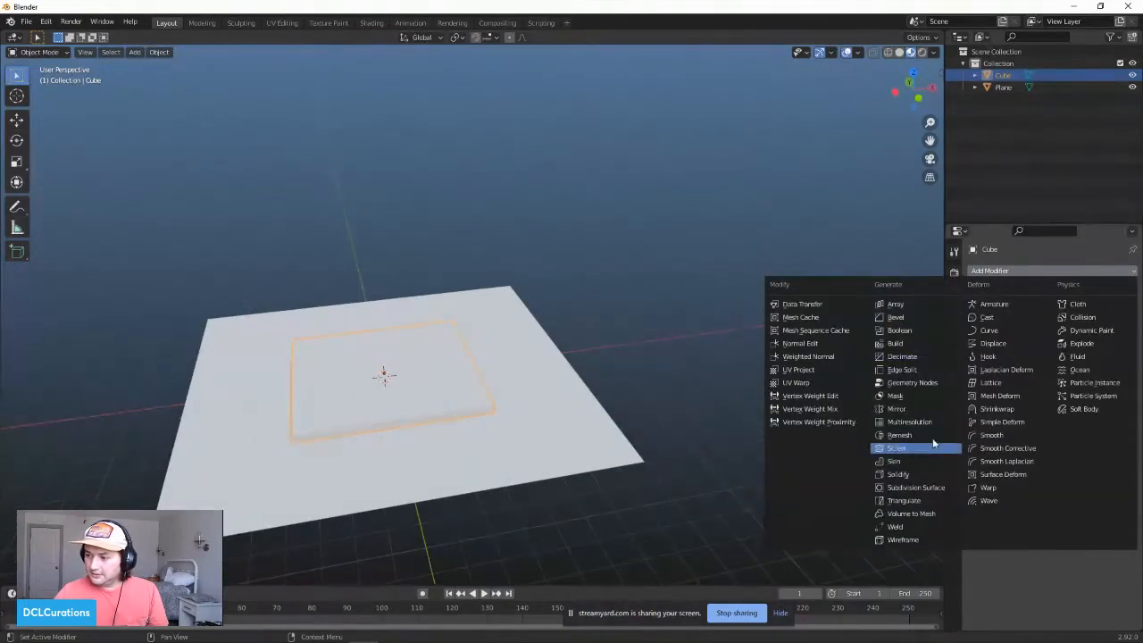
click(900, 356)
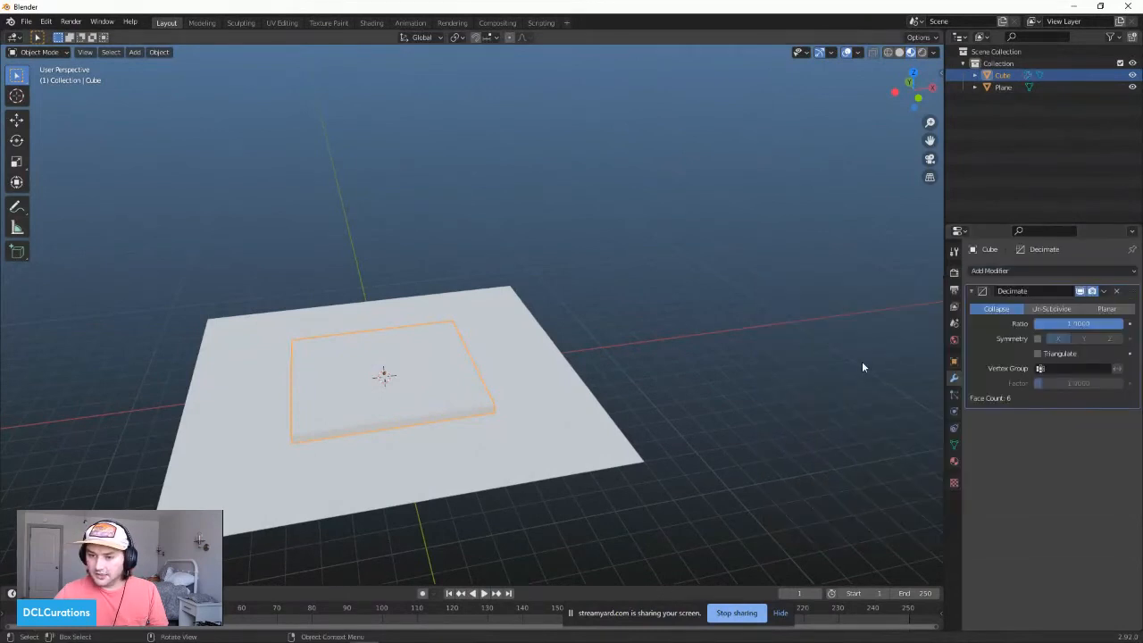
click(1052, 309)
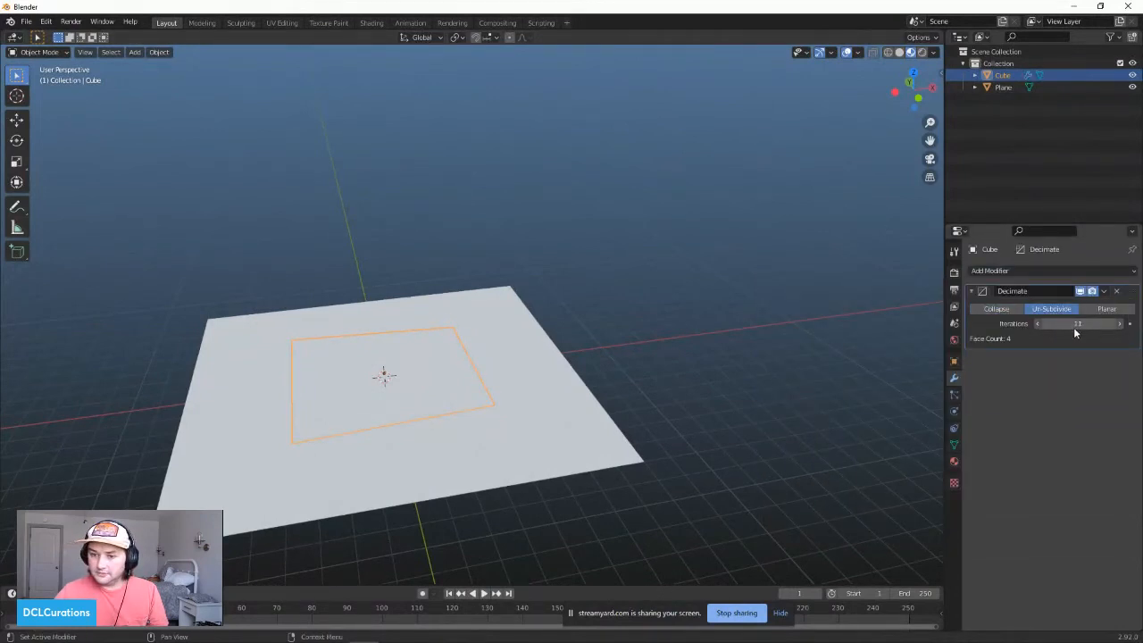
click(1118, 291)
Step: Add a Subdivision Surface modifier to the slab with 4 viewport levels and inspect the rounded shape
click(1066, 270)
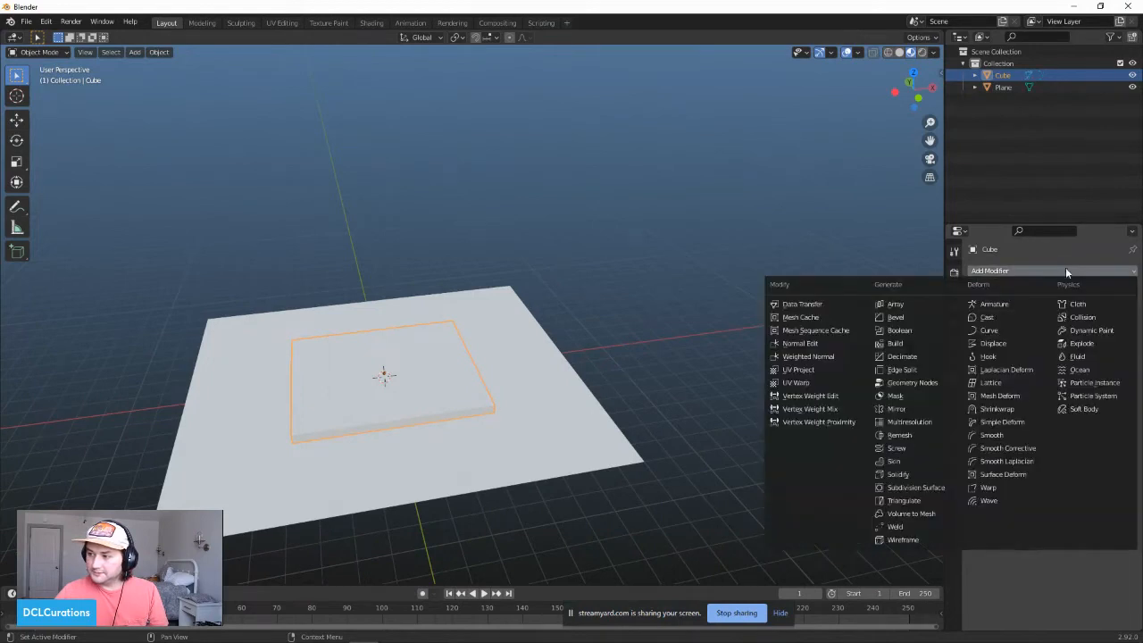
click(908, 488)
middle_drag(411, 393, 381, 436)
middle_drag(501, 459, 487, 353)
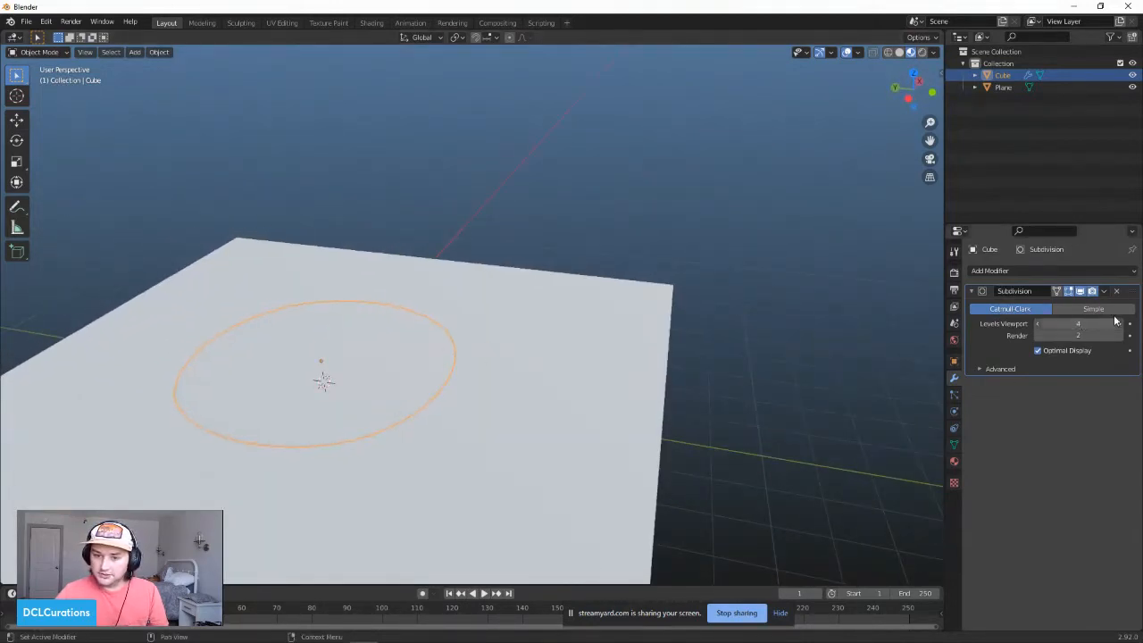
middle_drag(467, 289, 434, 337)
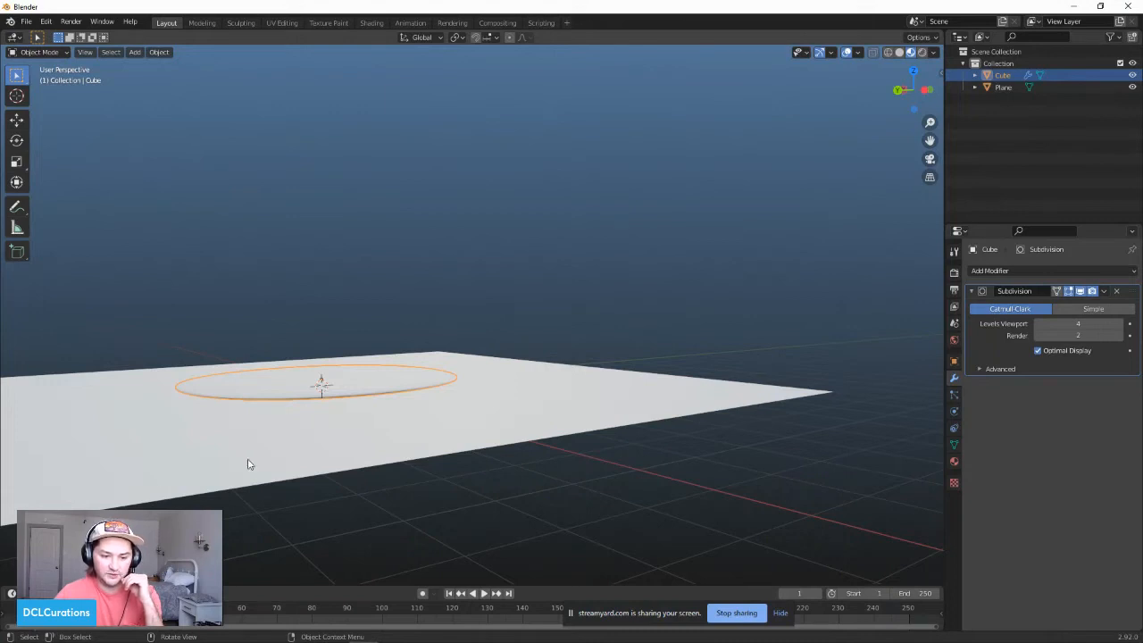
middle_drag(282, 411, 262, 429)
scroll(234, 420, down, 2)
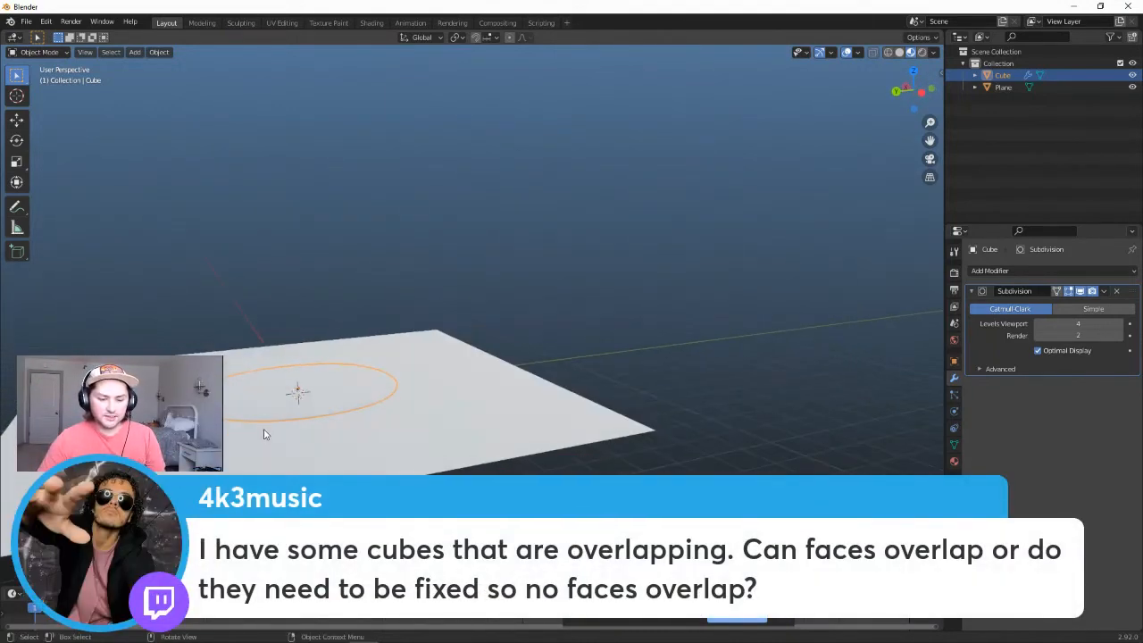
Step: Add a second cube at the origin and move it about 16 m along the Y axis, off the ground plane
click(632, 351)
key(shift+a)
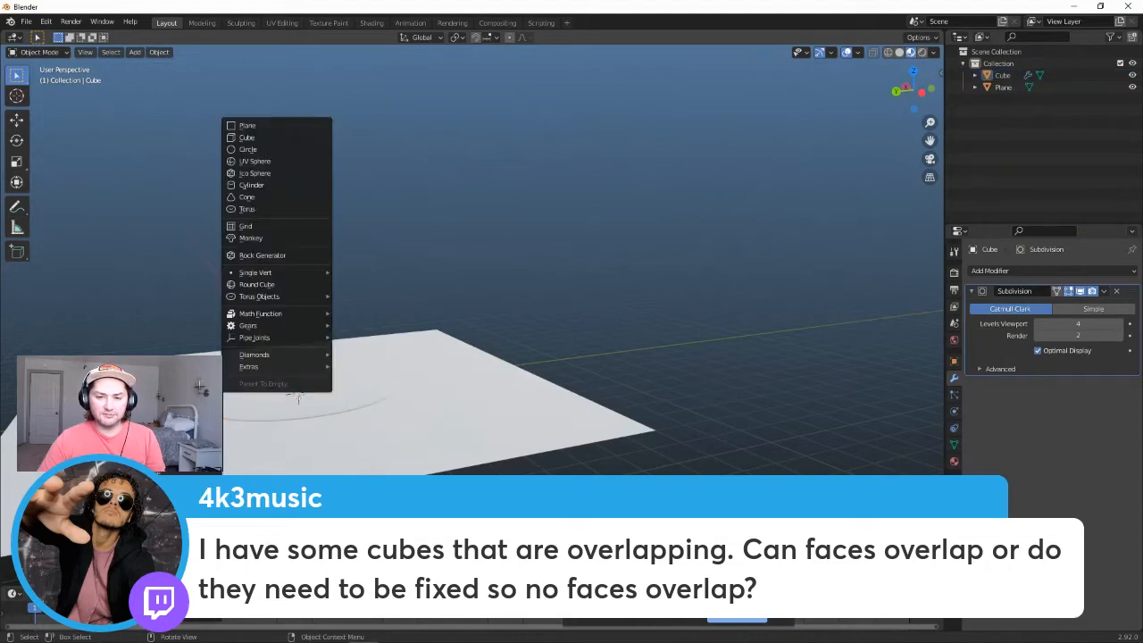
click(250, 139)
middle_drag(214, 454, 227, 436)
key(g)
key(y)
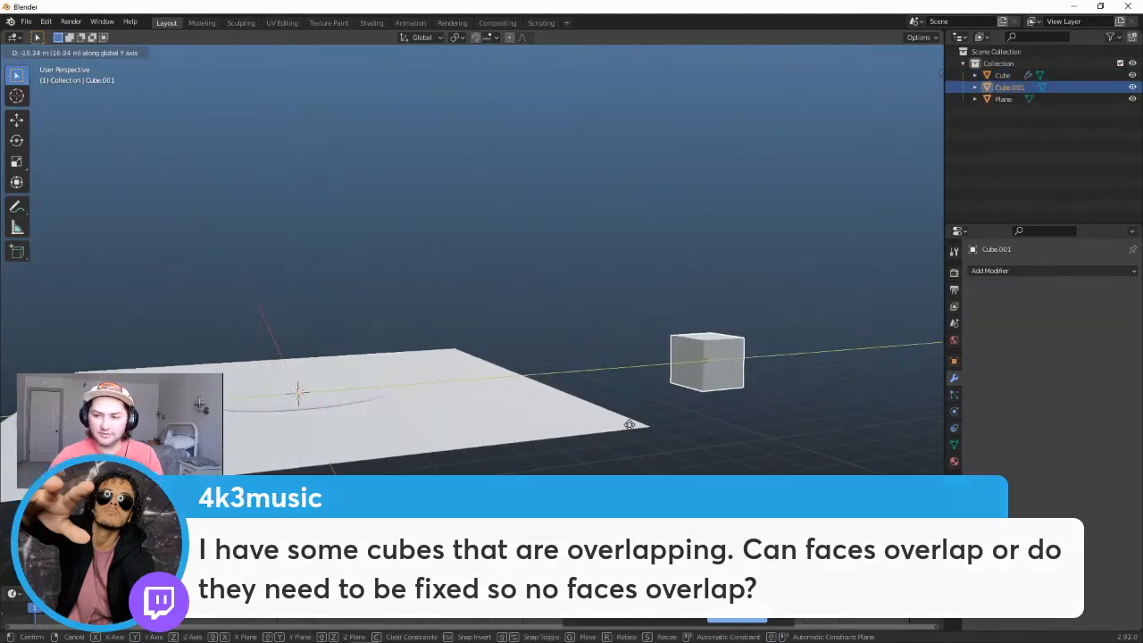
click(635, 420)
Step: Raise the second cube along the Z axis above the grid
middle_drag(699, 425, 672, 414)
key(g)
key(z)
click(701, 328)
Step: Duplicate the raised cube and place the copy beside it, about 4 m away
middle_drag(748, 335, 658, 338)
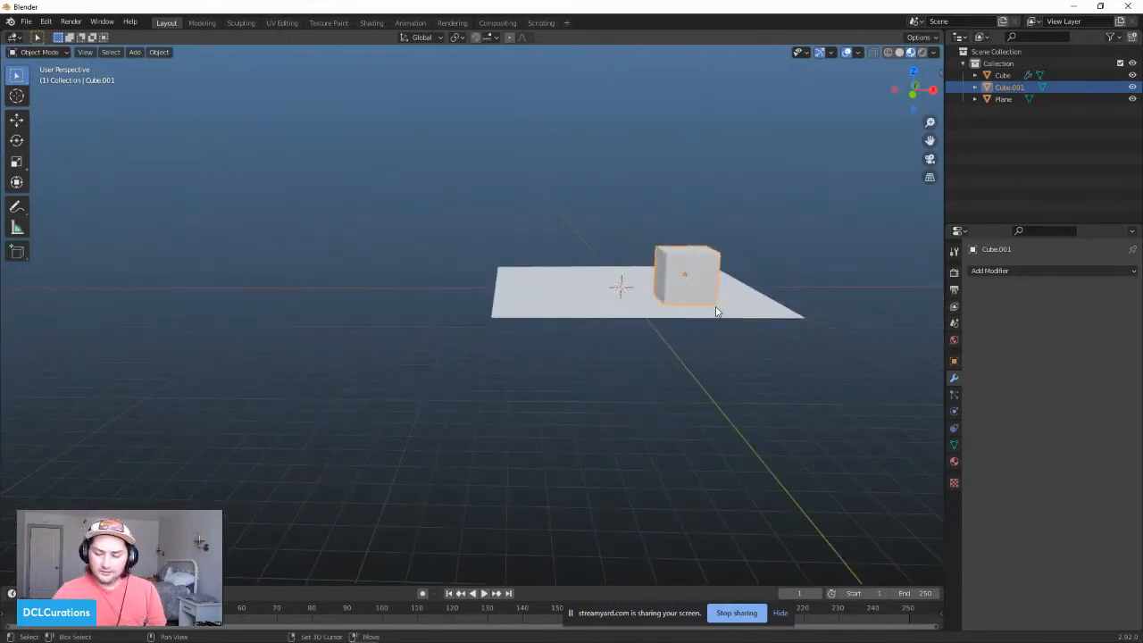
key(shift+d)
click(616, 313)
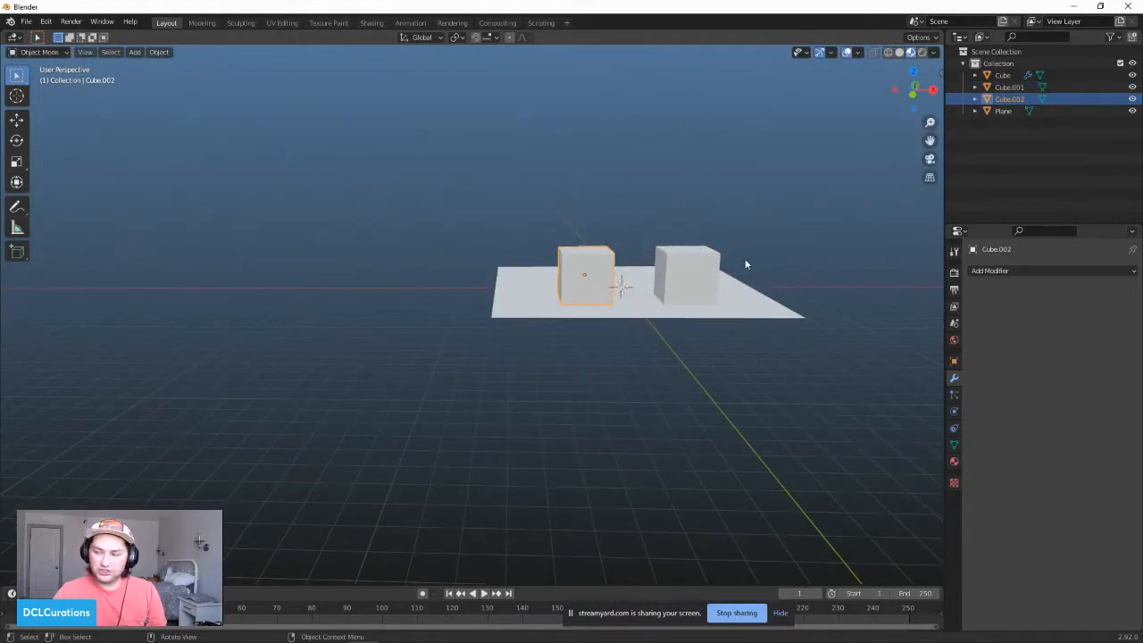
Step: Turn on the Screencast Keys overlay in the 3D viewport and clear the object selection
click(938, 71)
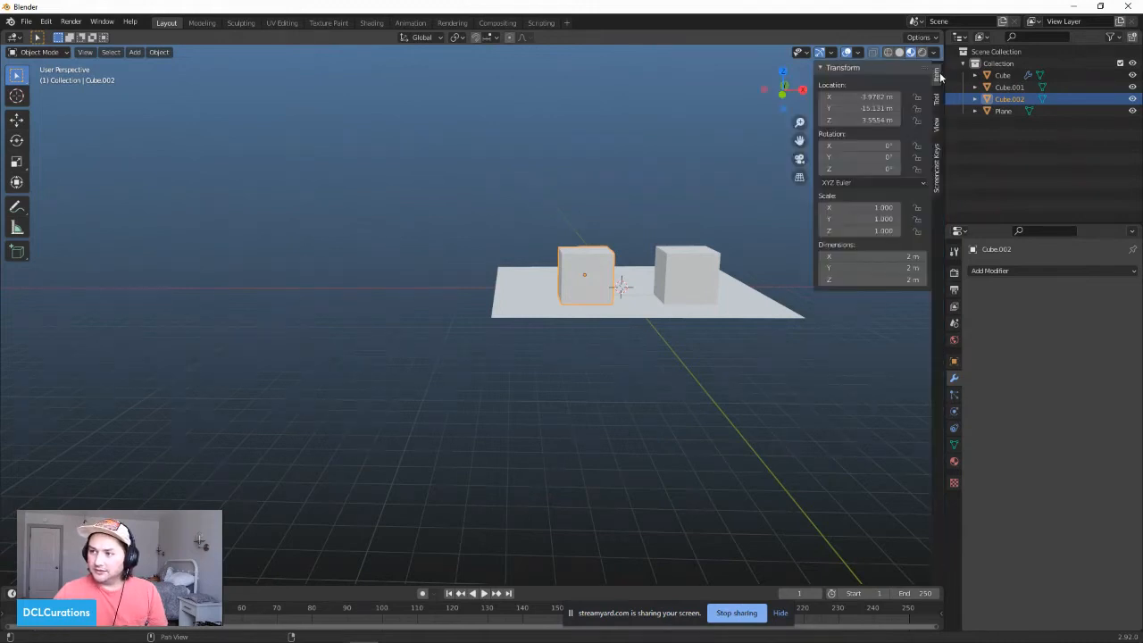
click(937, 174)
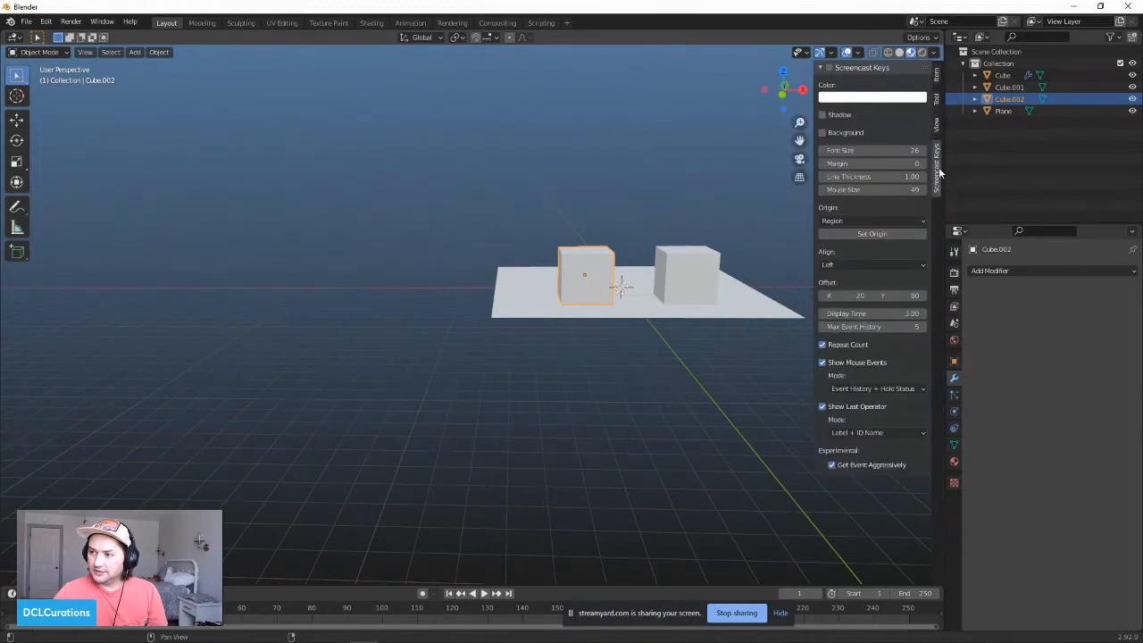
click(829, 69)
click(525, 411)
Step: Select the duplicated cube beside the other raised cube, with both cubes framed up close
shift+middle_drag(655, 310, 565, 365)
scroll(465, 388, up, 2)
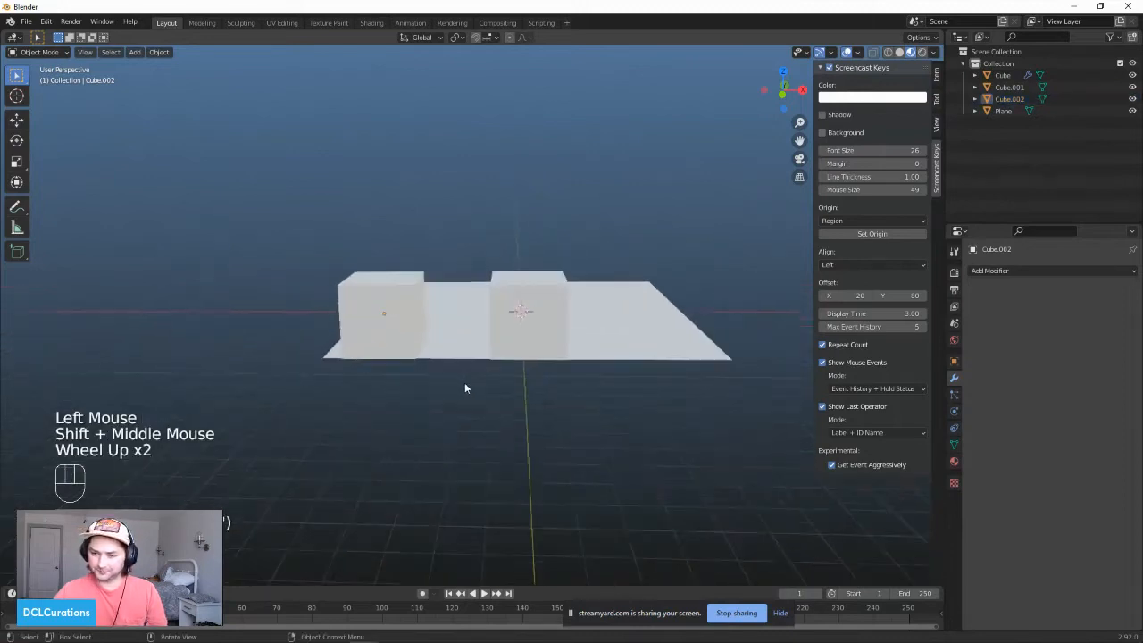
scroll(471, 383, up, 2)
middle_drag(477, 375, 520, 372)
click(390, 267)
middle_drag(390, 268, 444, 305)
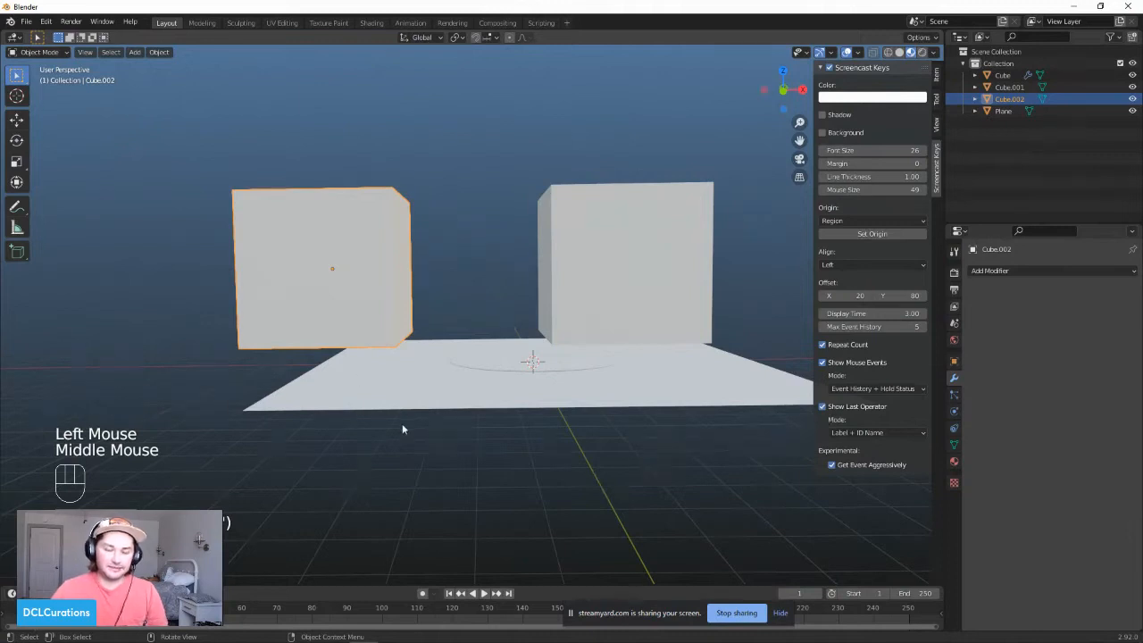
key(g)
middle_drag(301, 339, 383, 332)
middle_drag(366, 375, 391, 378)
key(g)
scroll(382, 366, up, 1)
middle_drag(378, 361, 446, 333)
scroll(375, 325, up, 1)
middle_click(466, 332)
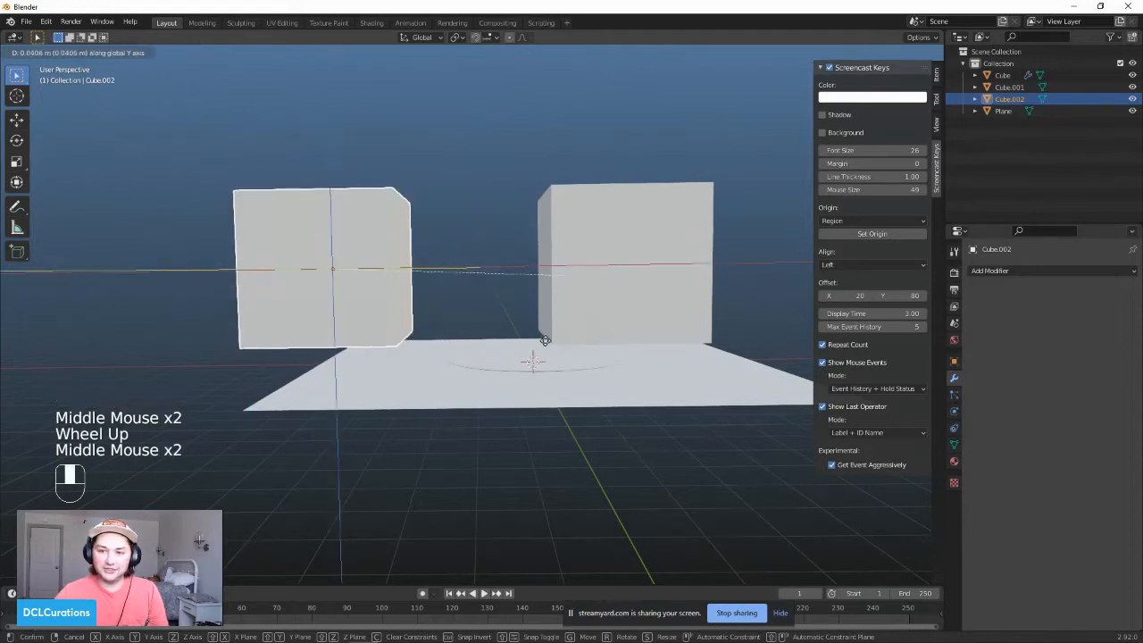
right_click(523, 330)
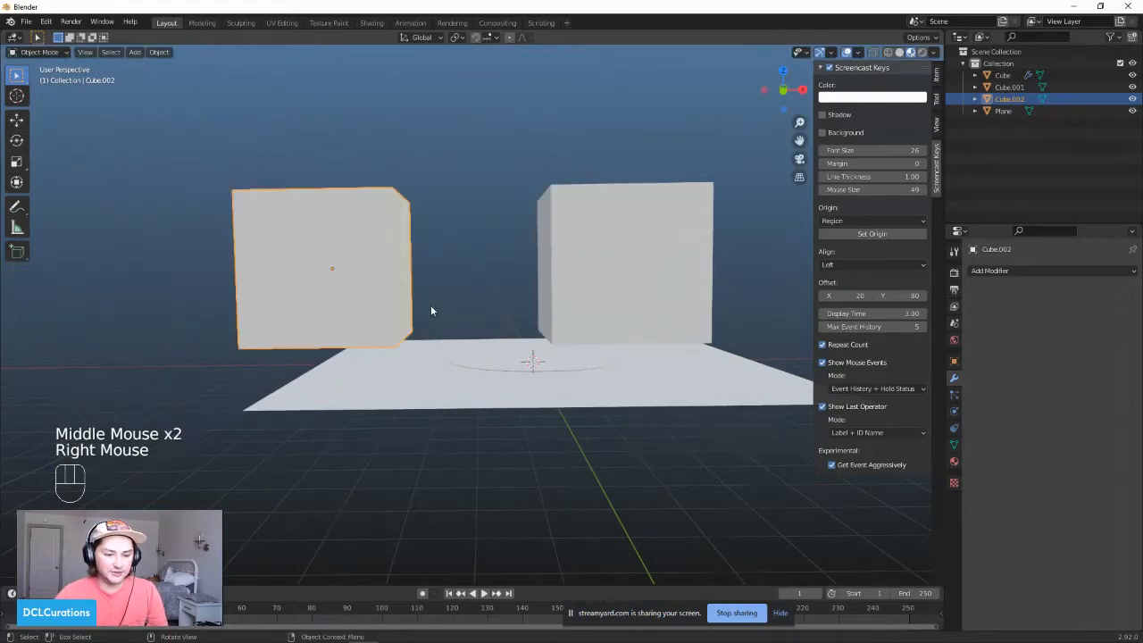
Step: Move the duplicated cube along the X axis until its side meets the neighbouring cube, and inspect the seam up close
key(g)
middle_click(326, 309)
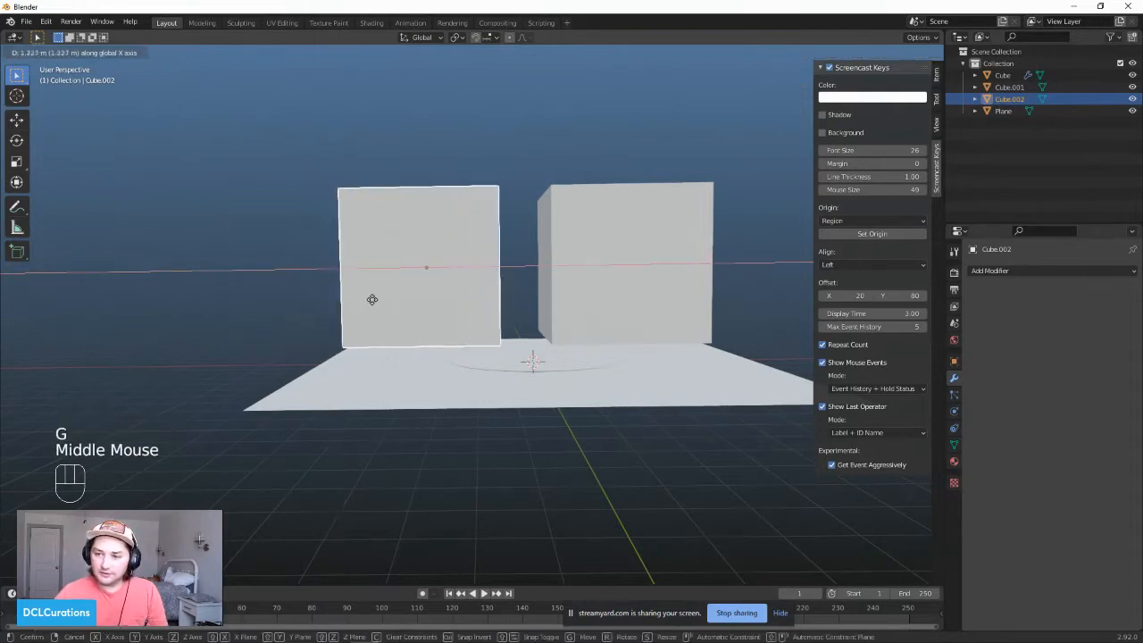
click(412, 309)
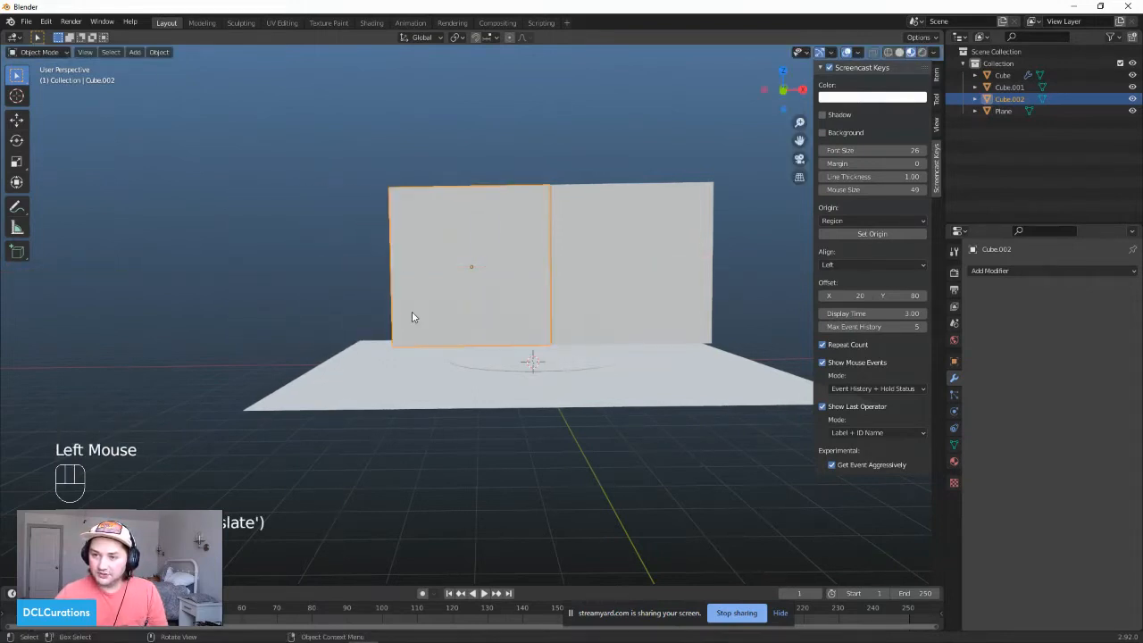
middle_drag(412, 310, 485, 339)
scroll(581, 295, up, 5)
middle_drag(447, 304, 482, 253)
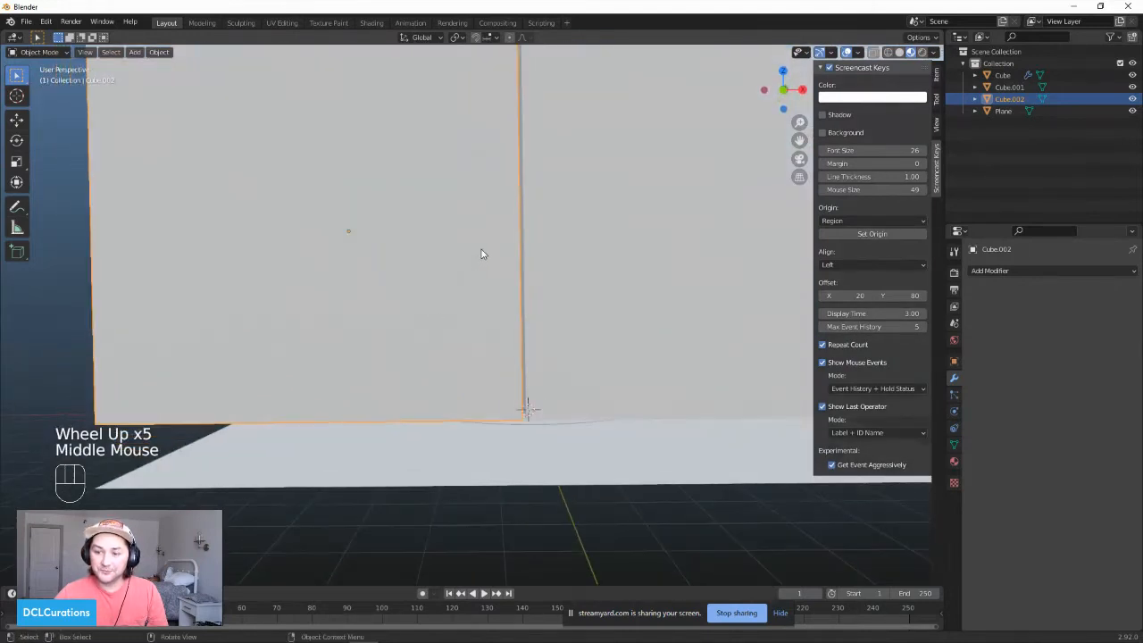
Step: Move the selected cube along the X axis until it slightly overlaps the neighbouring cube
key(g)
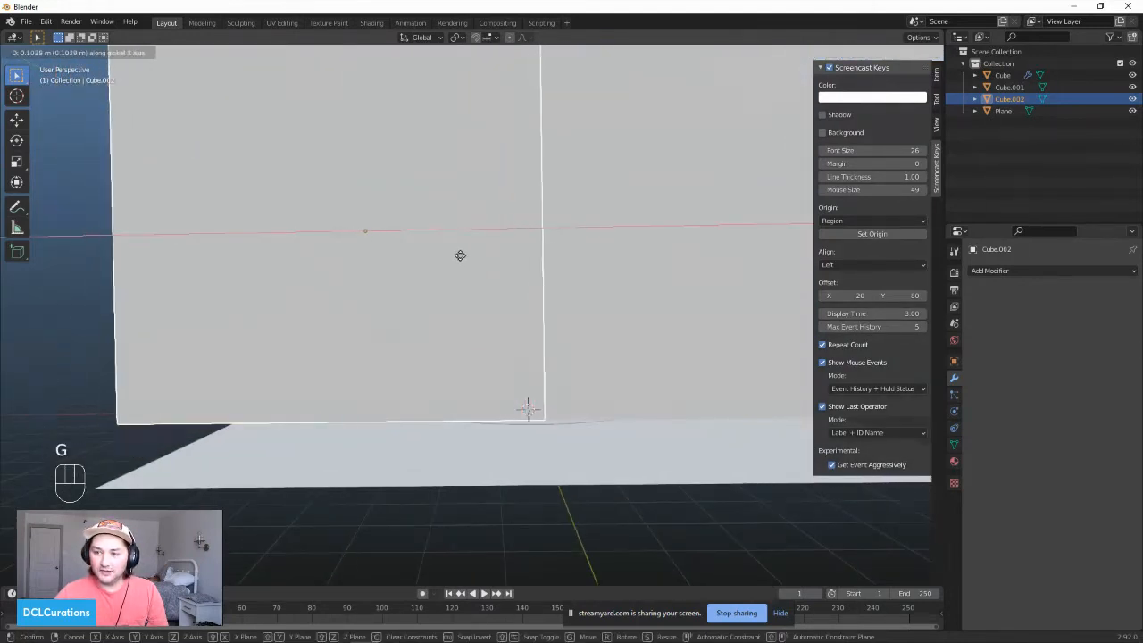
click(515, 270)
middle_drag(515, 271, 541, 265)
scroll(527, 281, down, 2)
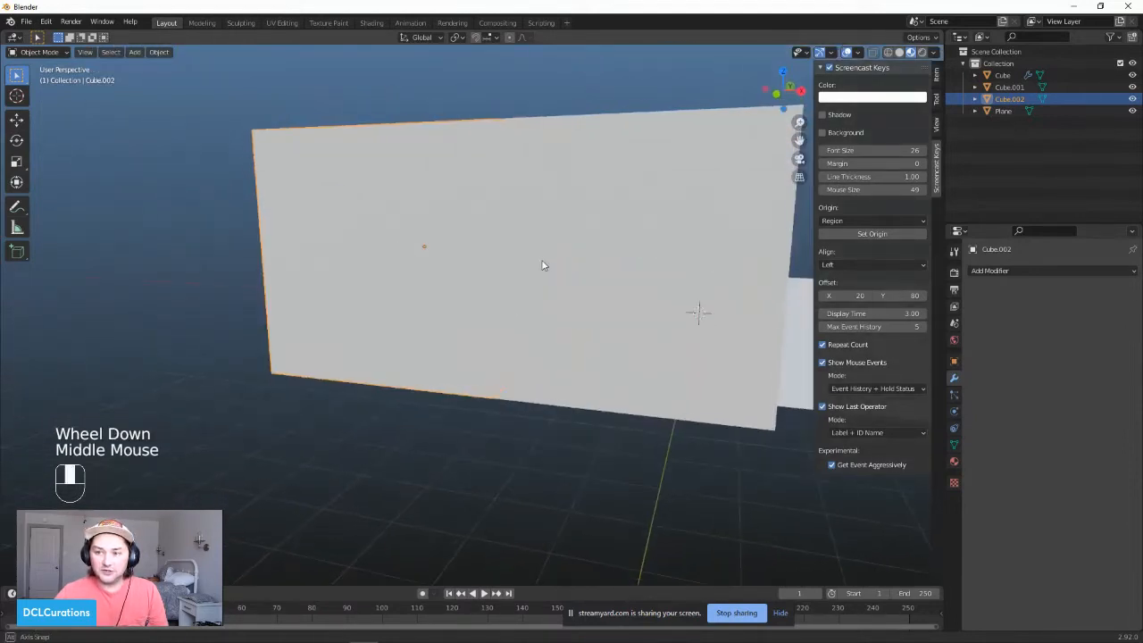
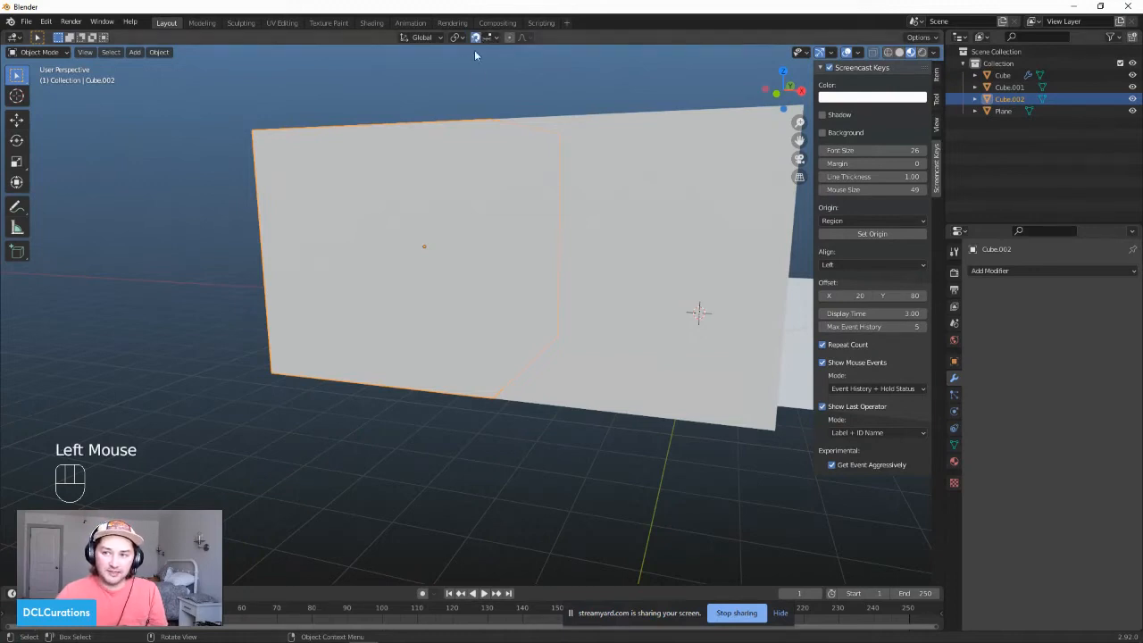
Step: Move the selected cube away from the neighbouring cube along the X axis with snapping enabled
scroll(500, 176, down, 3)
middle_drag(500, 176, 475, 202)
click(524, 240)
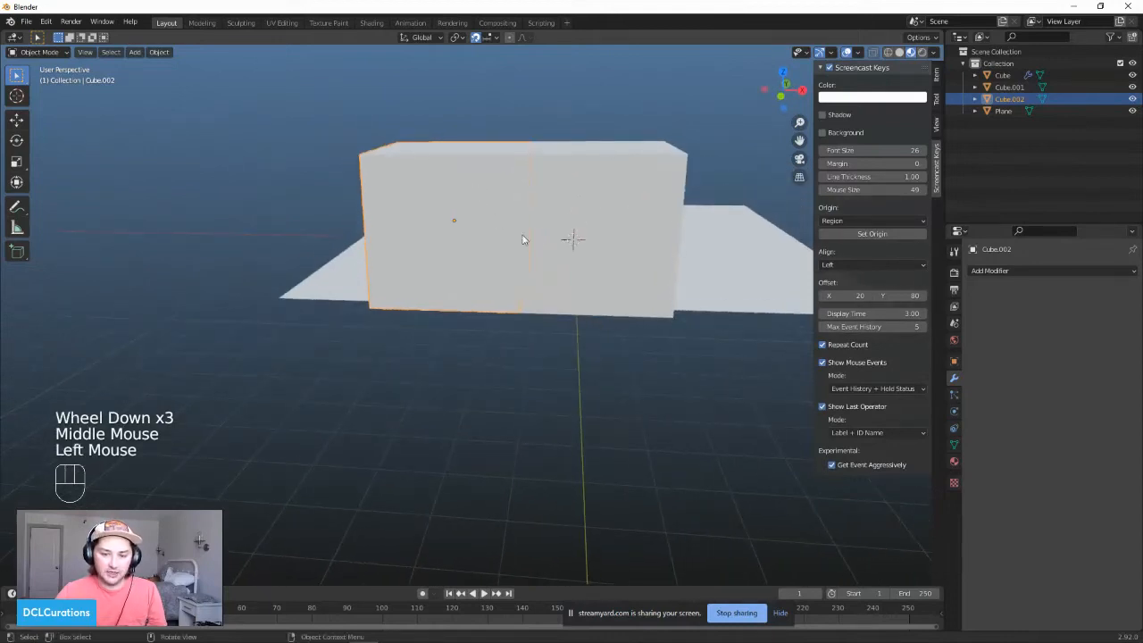
key(g)
scroll(506, 225, up, 1)
click(505, 226)
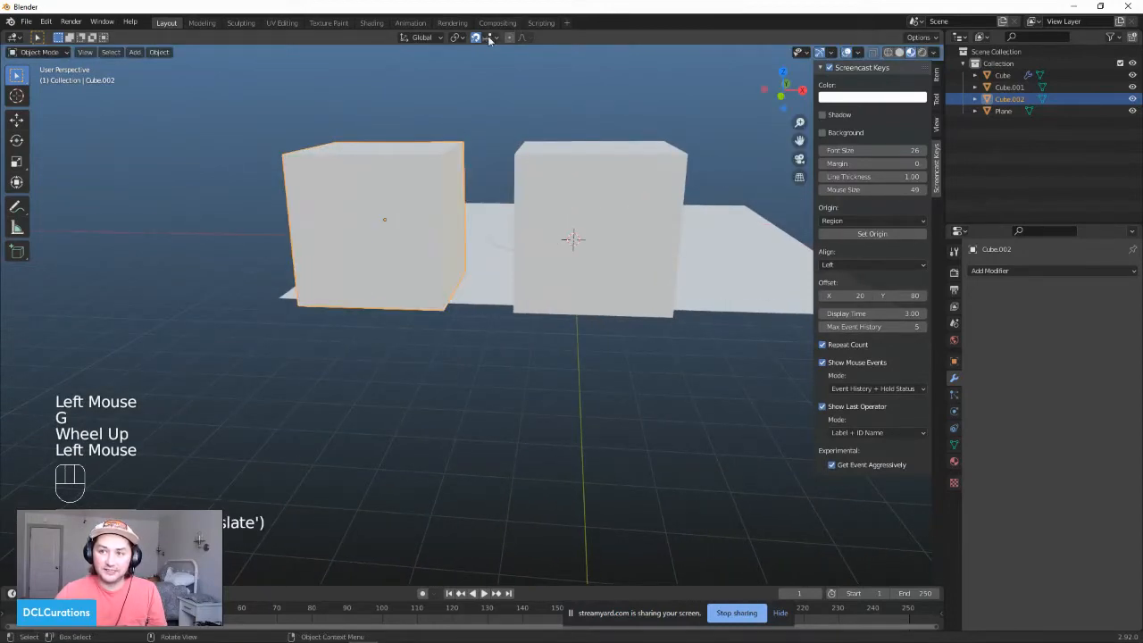
Step: Set snapping to Face and move the selected cube along the X axis against the neighbouring cube's side
click(500, 39)
click(471, 109)
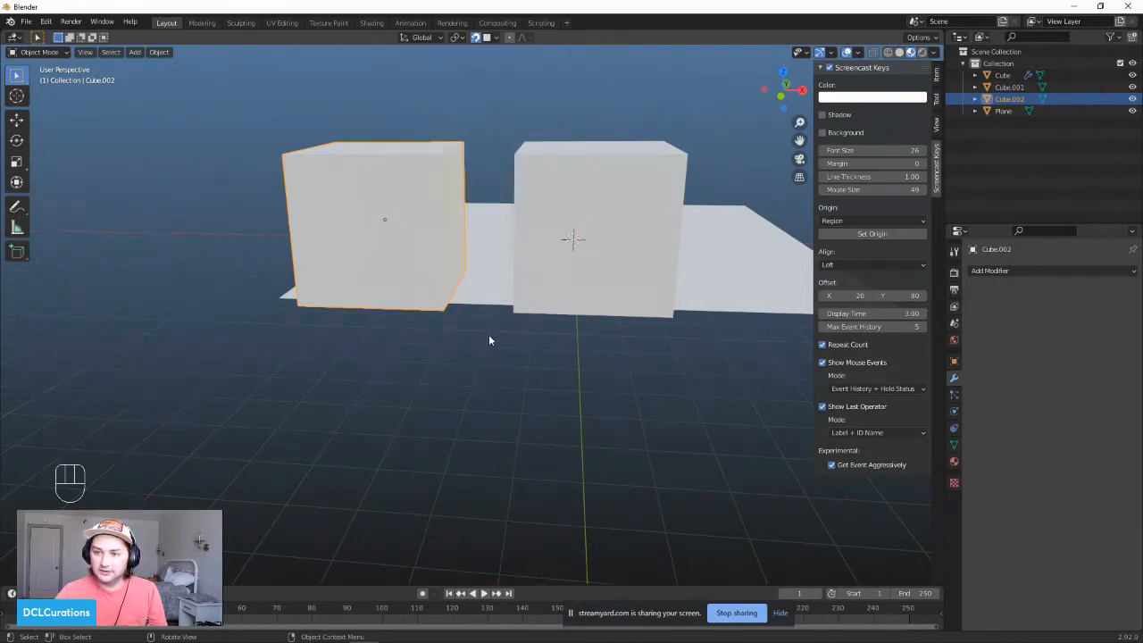
key(g)
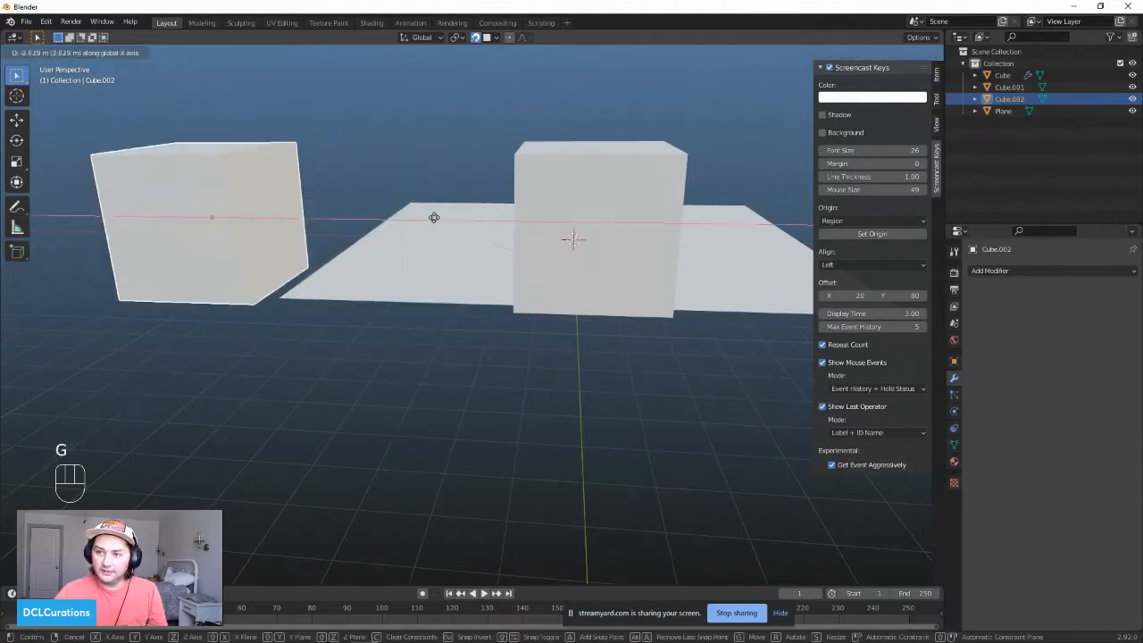
middle_click(515, 260)
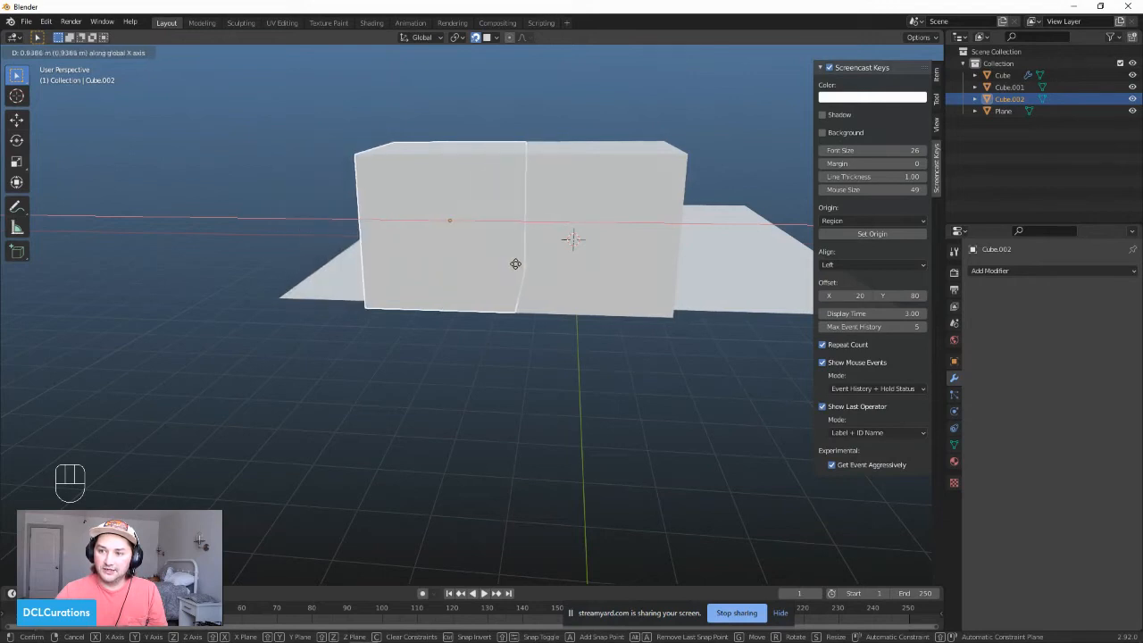
click(516, 265)
Step: Inspect the seam between the two adjoining cubes from several angles
middle_drag(518, 268, 375, 223)
scroll(534, 206, up, 4)
shift+middle_drag(375, 223, 332, 246)
scroll(452, 205, down, 2)
mouse_move(352, 154)
middle_down()
mouse_move(396, 176)
mouse_move(348, 157)
middle_up()
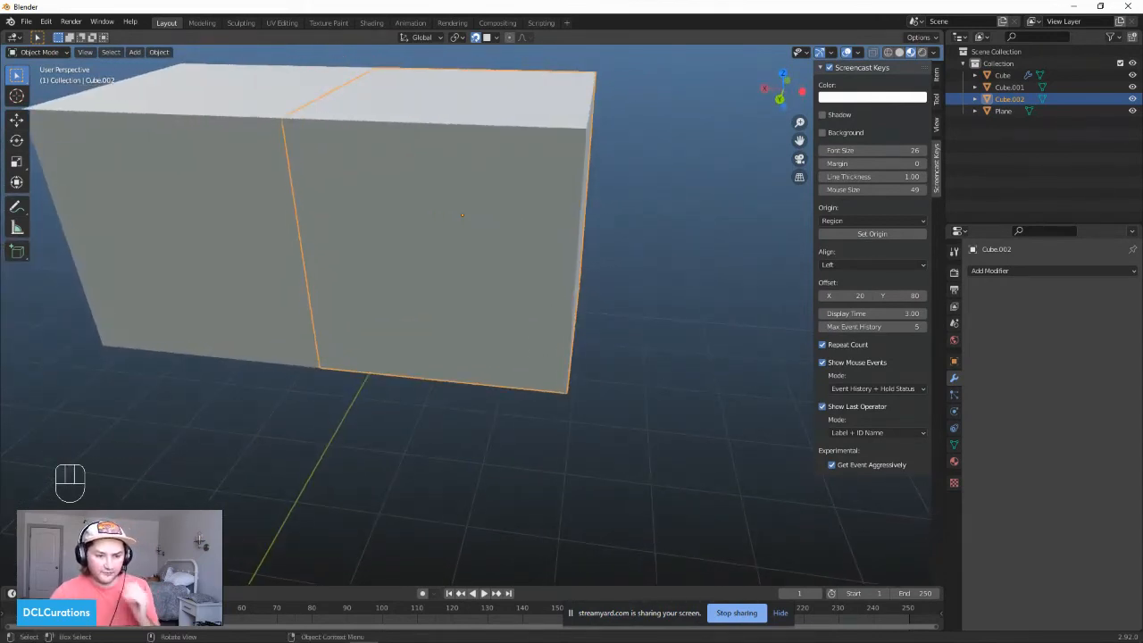
scroll(258, 357, down, 2)
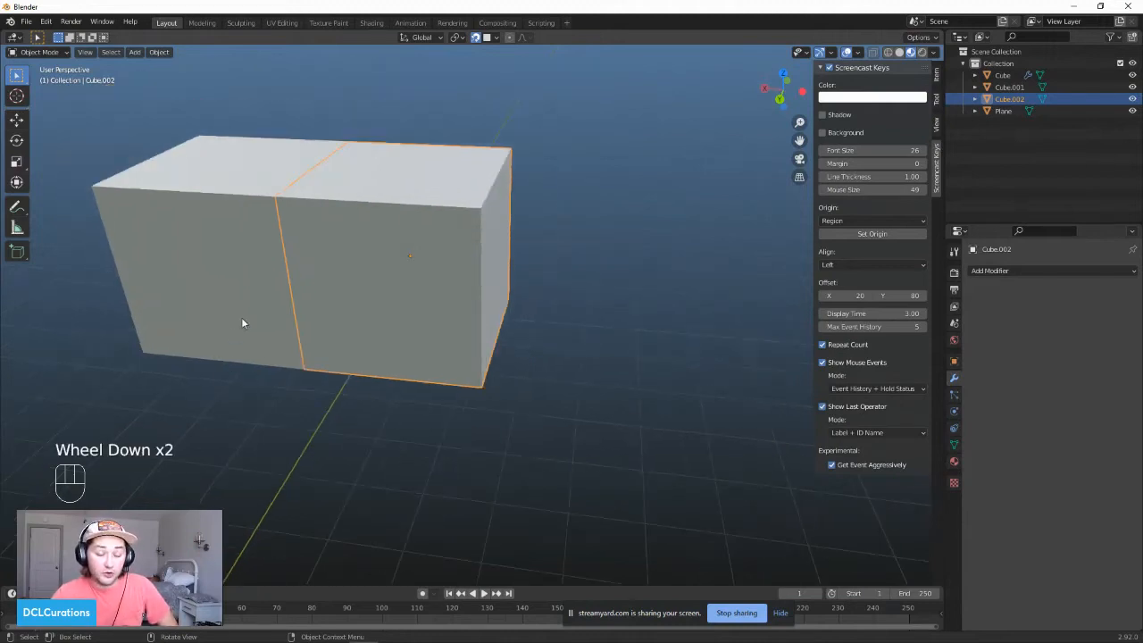
mouse_move(242, 324)
middle_down()
mouse_move(298, 324)
mouse_move(260, 313)
middle_up()
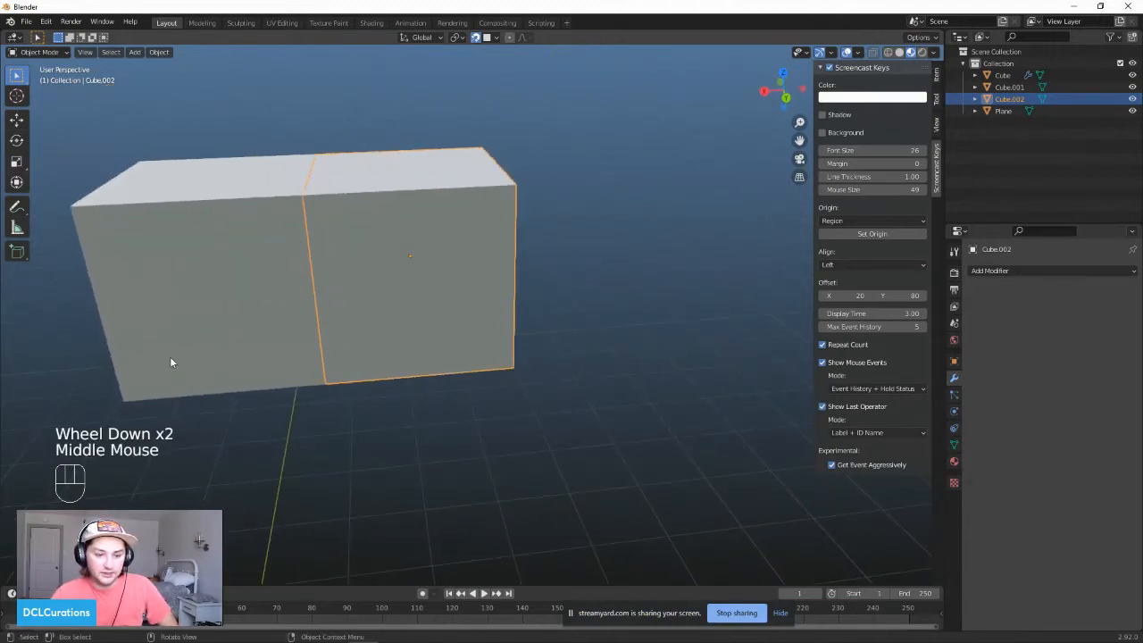
middle_drag(171, 362, 286, 348)
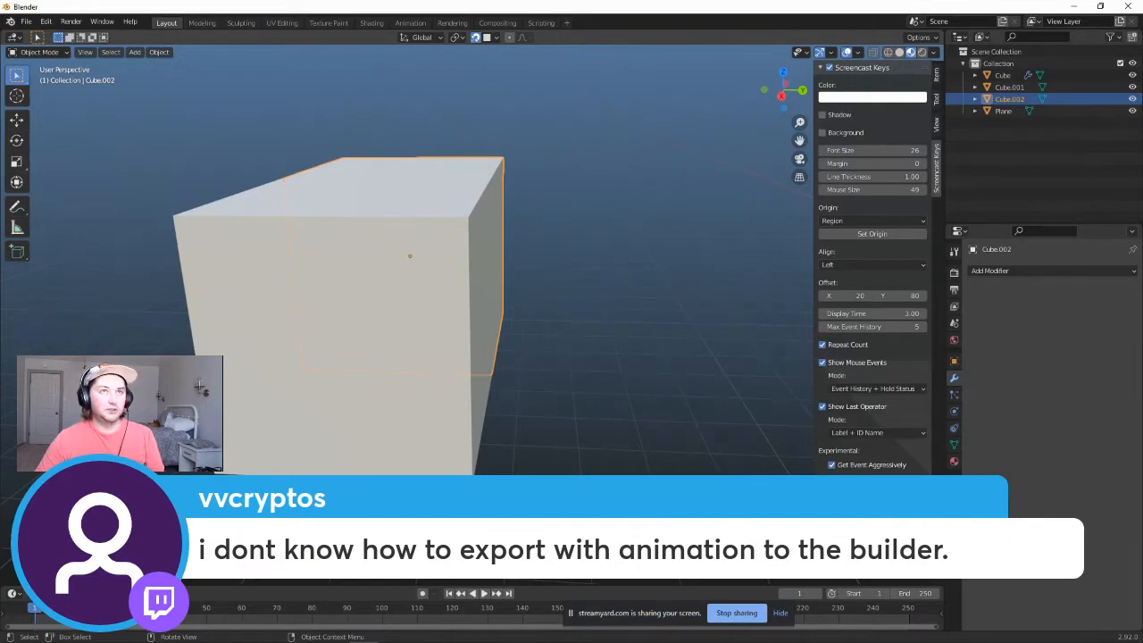
Step: Delete the plane and the two adjoining cubes, keeping only the flat rounded disc
middle_drag(484, 419, 577, 404)
scroll(390, 349, down, 1)
shift+middle_drag(390, 349, 510, 501)
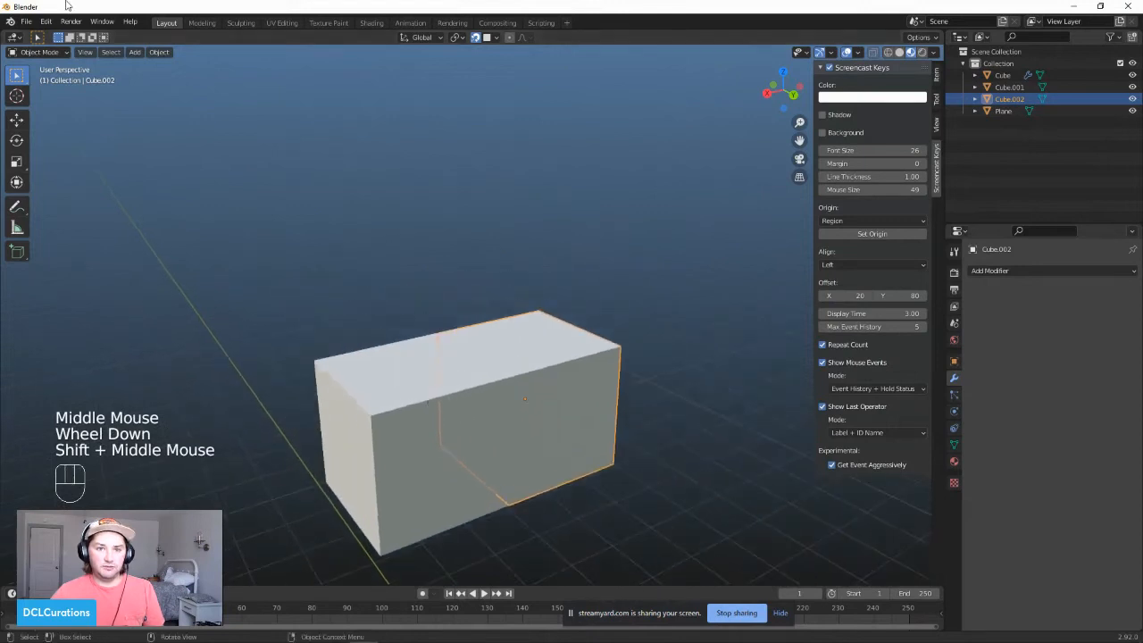
scroll(337, 254, down, 2)
middle_drag(600, 464, 419, 418)
scroll(419, 418, down, 2)
shift+middle_drag(339, 438, 476, 417)
click(476, 417)
key(Delete)
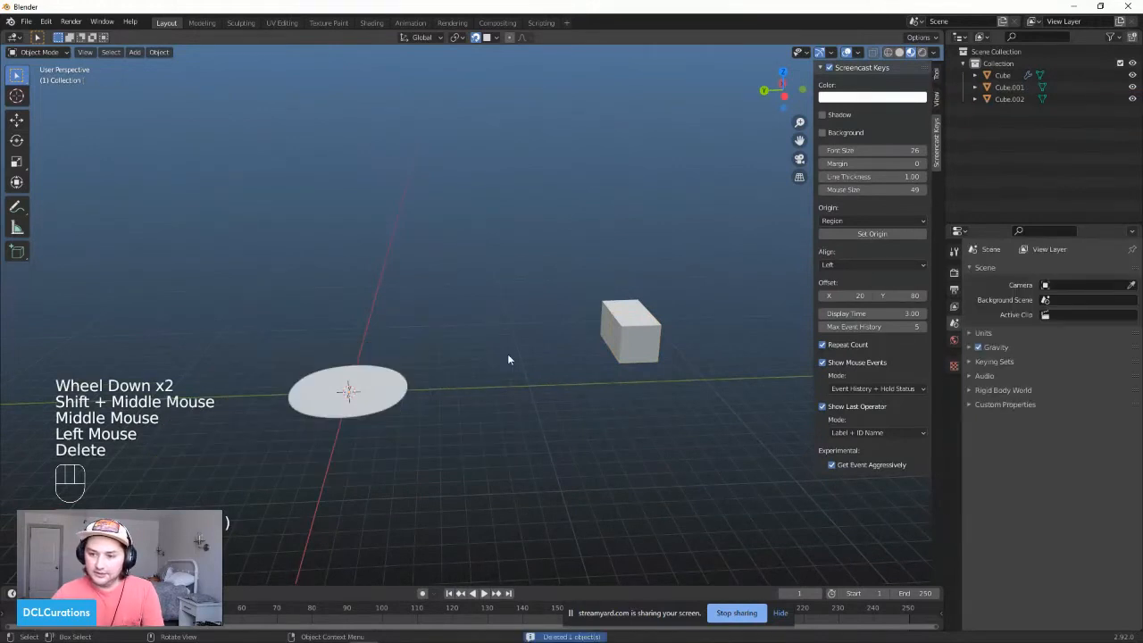
click(630, 330)
key(Delete)
Step: Rotate the flat disc 90° about the Y axis so it stands upright
scroll(498, 418, up, 2)
shift+middle_drag(295, 408, 437, 399)
shift+scroll(438, 399, up, 1)
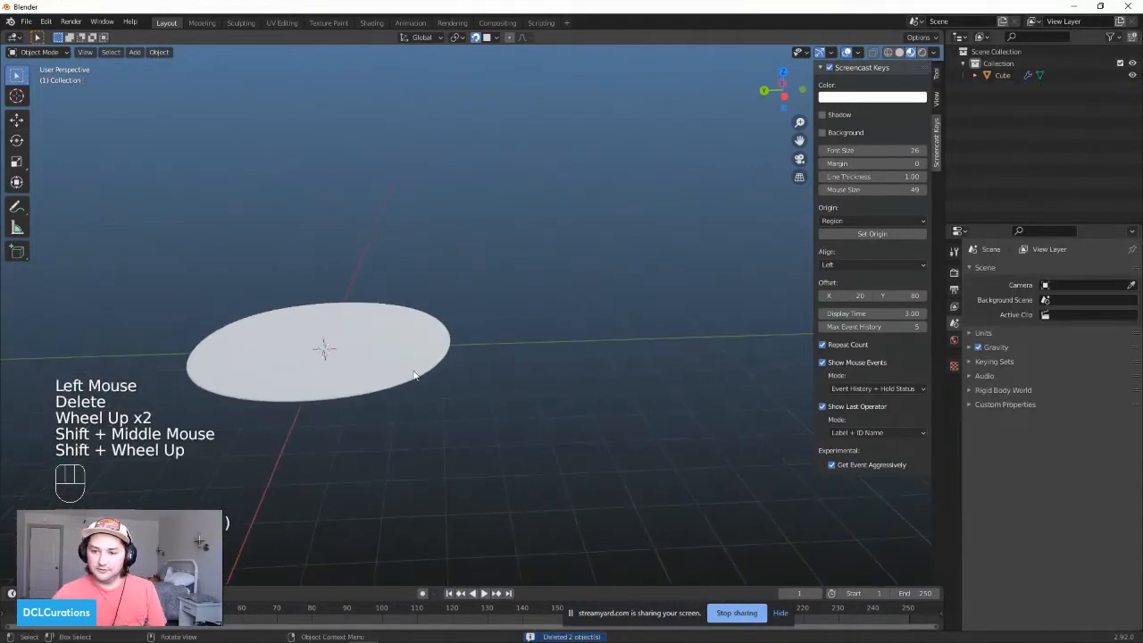
click(373, 360)
click(352, 359)
key(r)
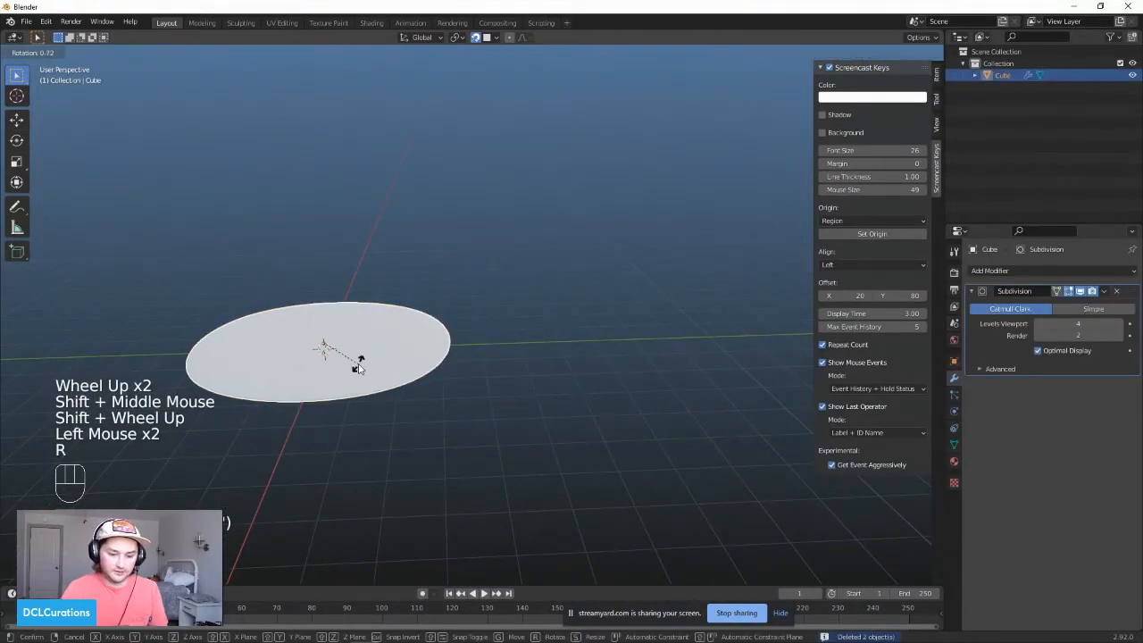
key(y)
key(9)
key(0)
key(Return)
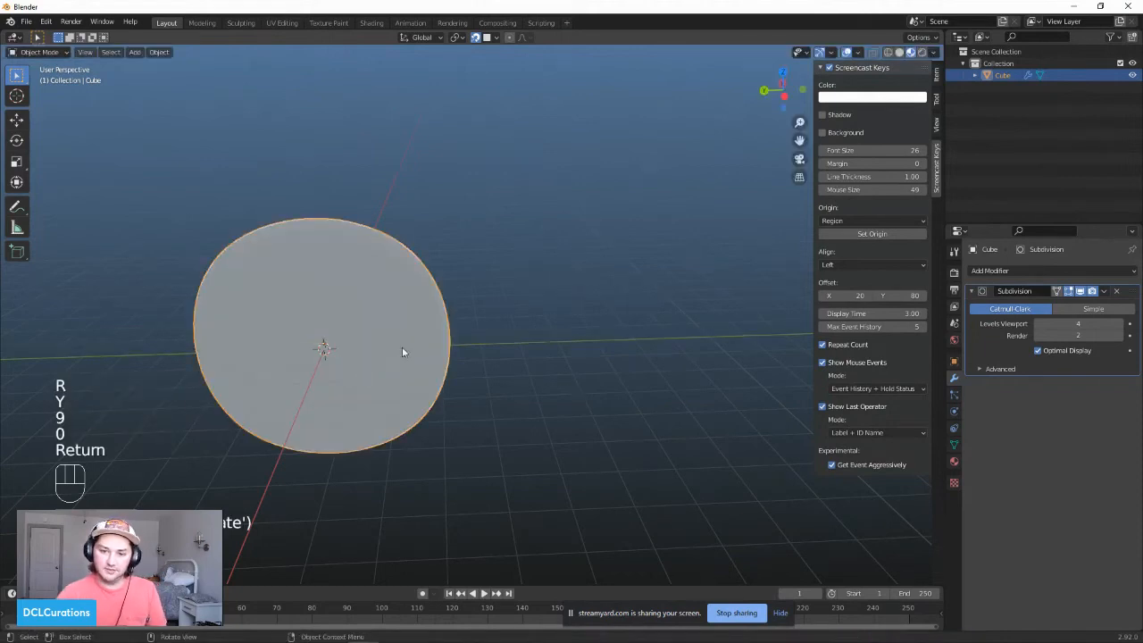
Step: Enlarge the timeline area and insert a Location, Rotation & Scale keyframe for the disc at frame 1
scroll(332, 334, down, 2)
shift+middle_drag(390, 370, 427, 388)
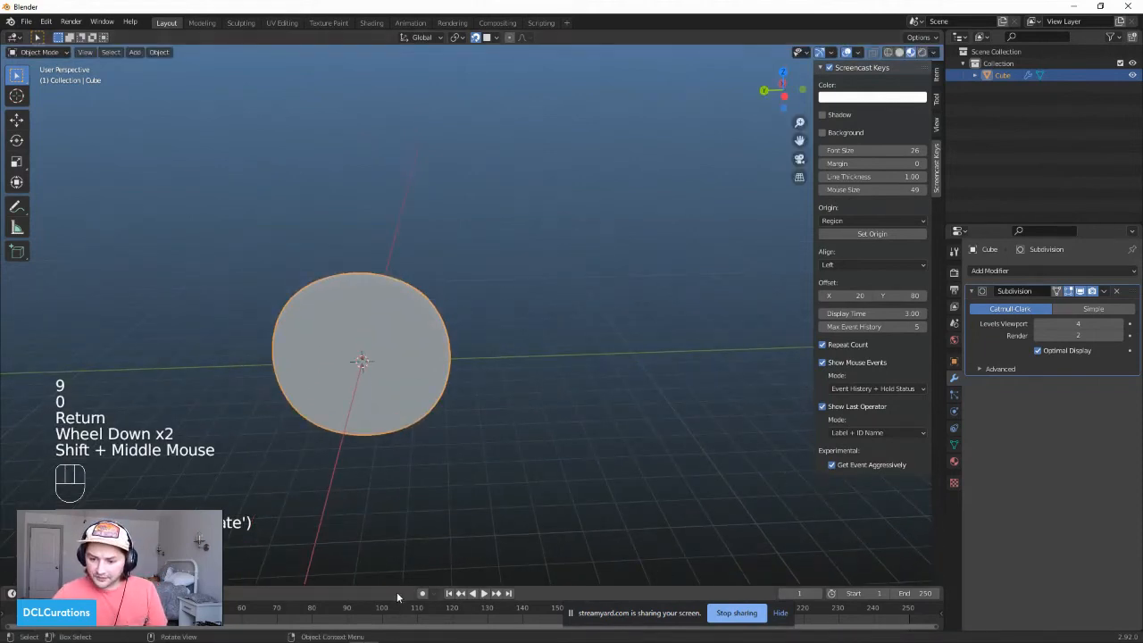
drag(390, 587, 427, 431)
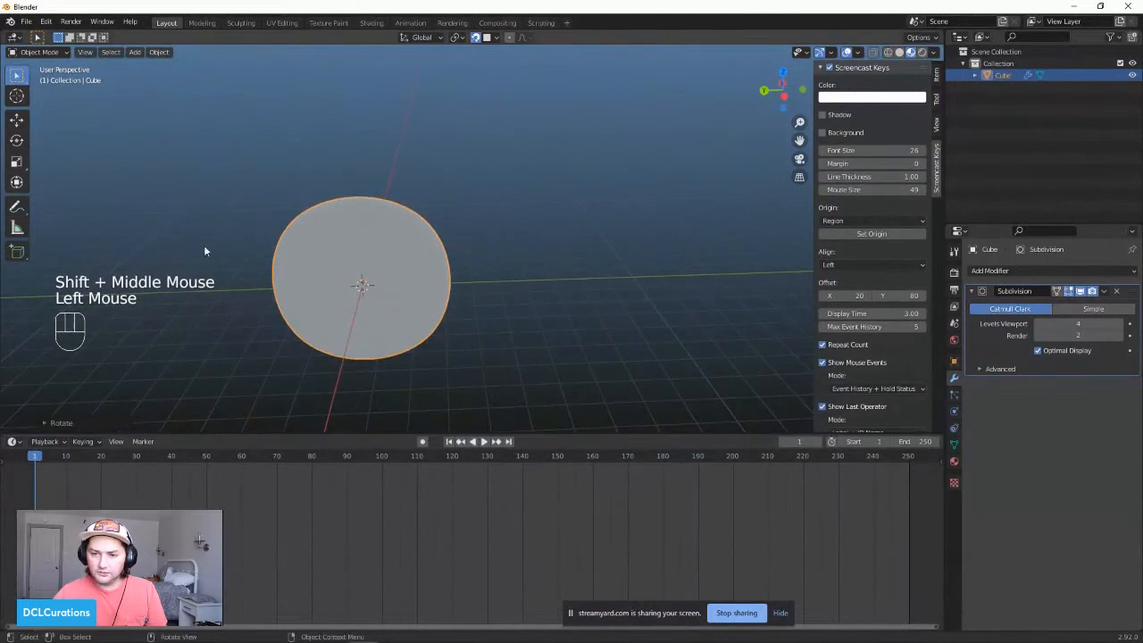
key(i)
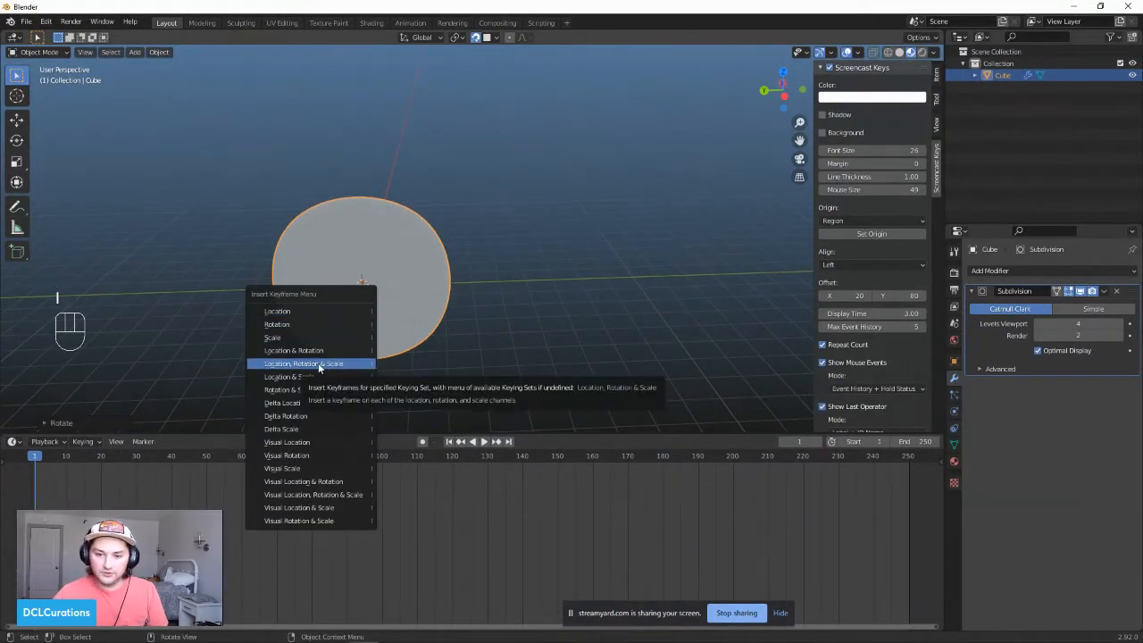
click(288, 365)
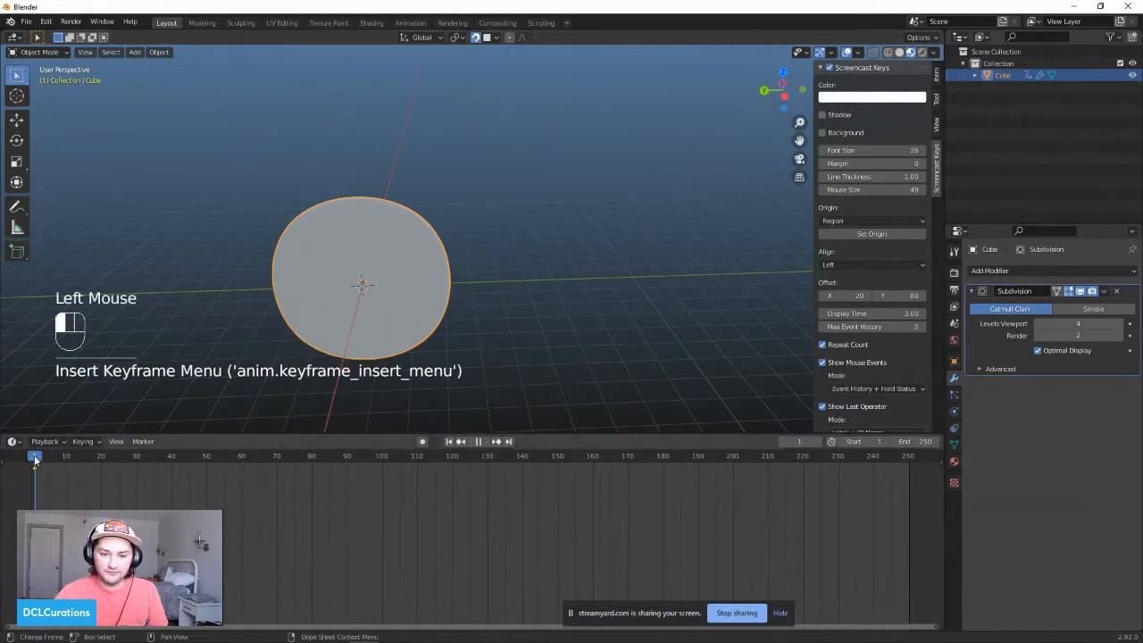
Step: Go to frame 30 and rotate the disc 180° about the view axis
drag(35, 460, 134, 459)
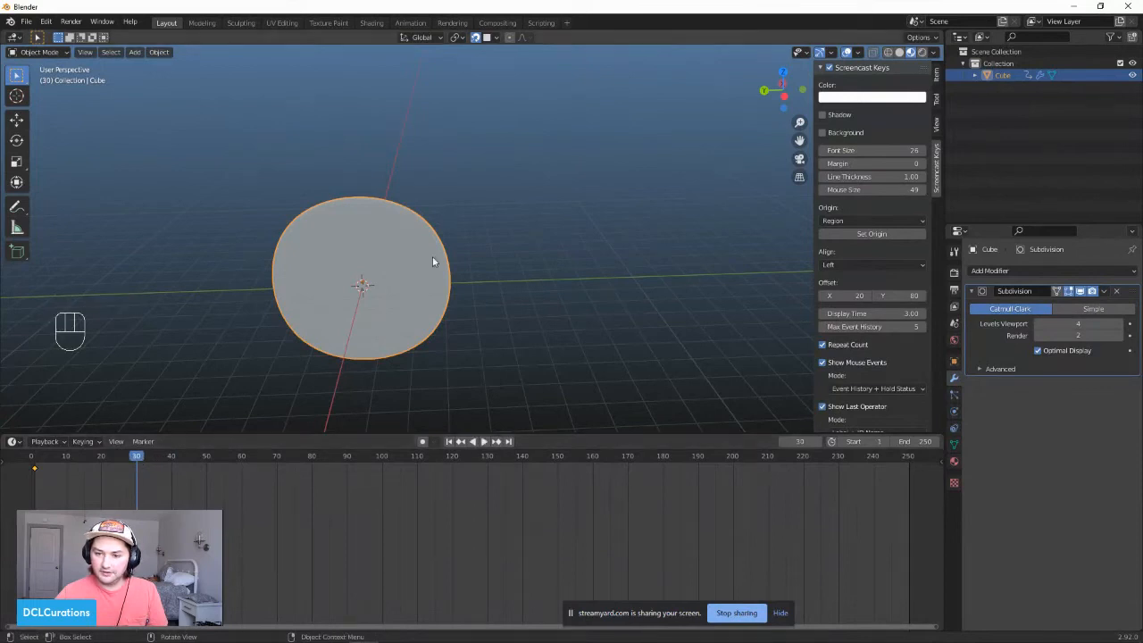
middle_drag(434, 258, 452, 191)
scroll(452, 191, down, 1)
middle_drag(302, 257, 429, 281)
right_click(381, 266)
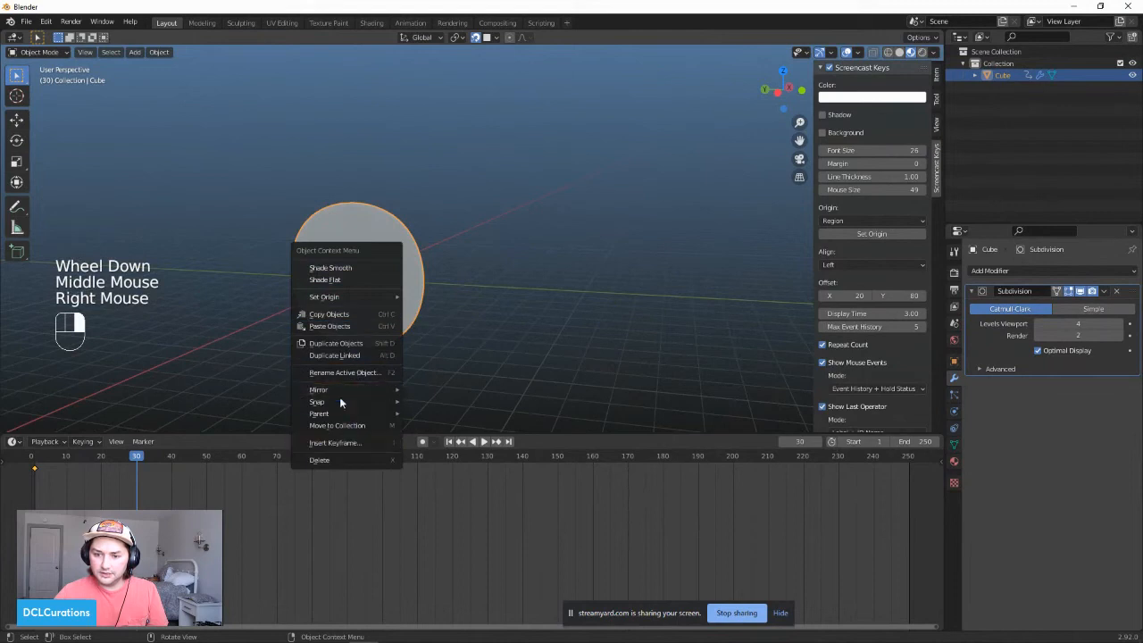
click(383, 229)
key(i)
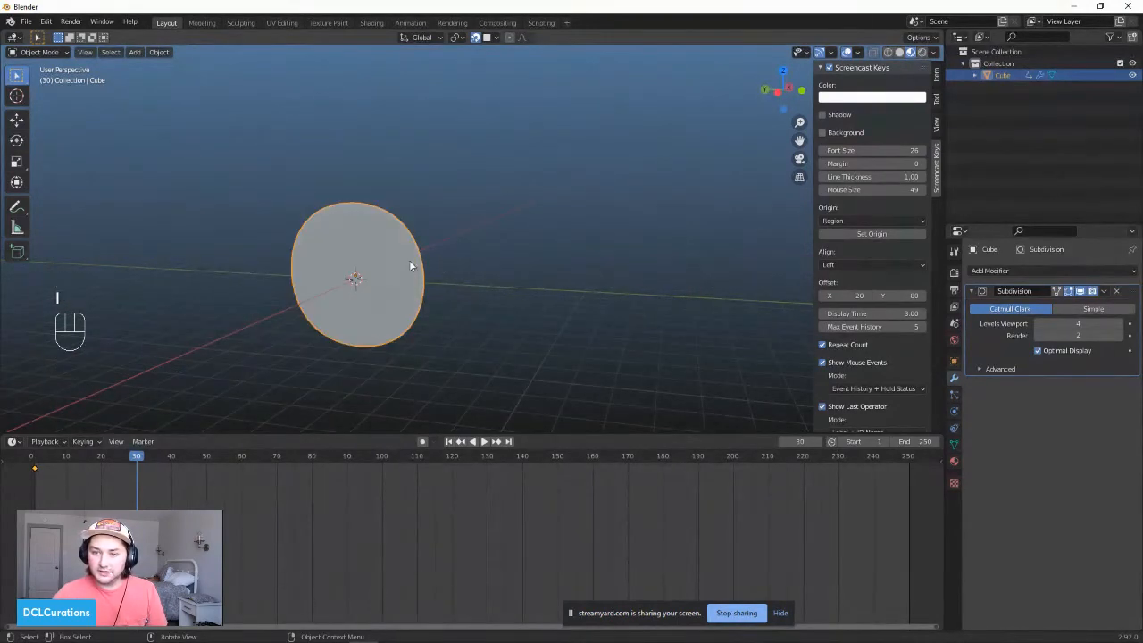
key(r)
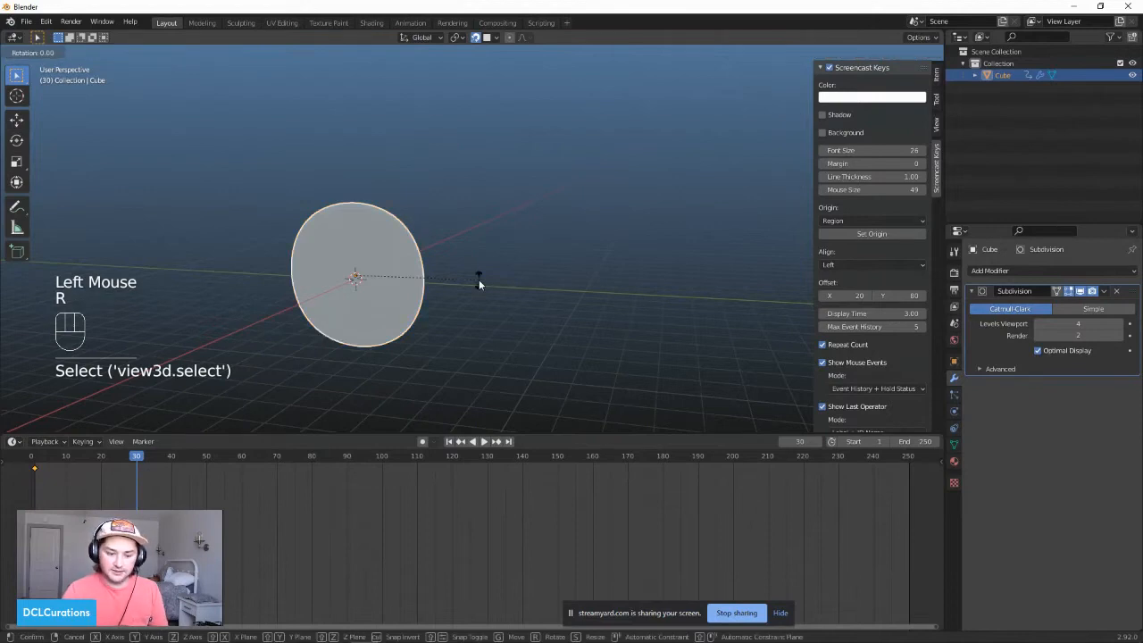
text(180)
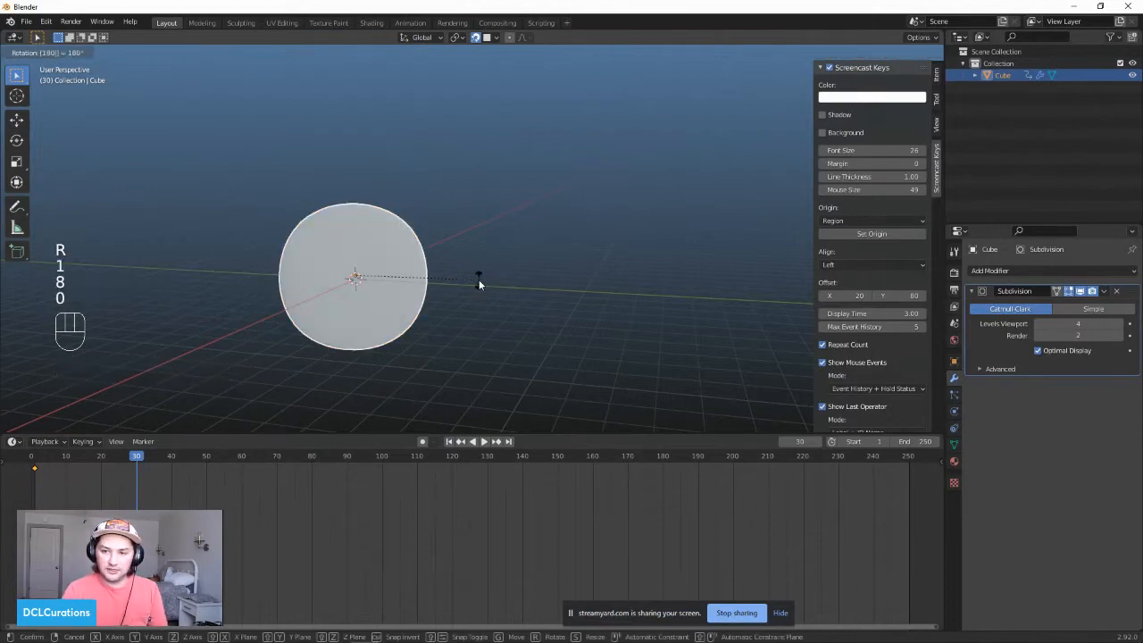
key(Return)
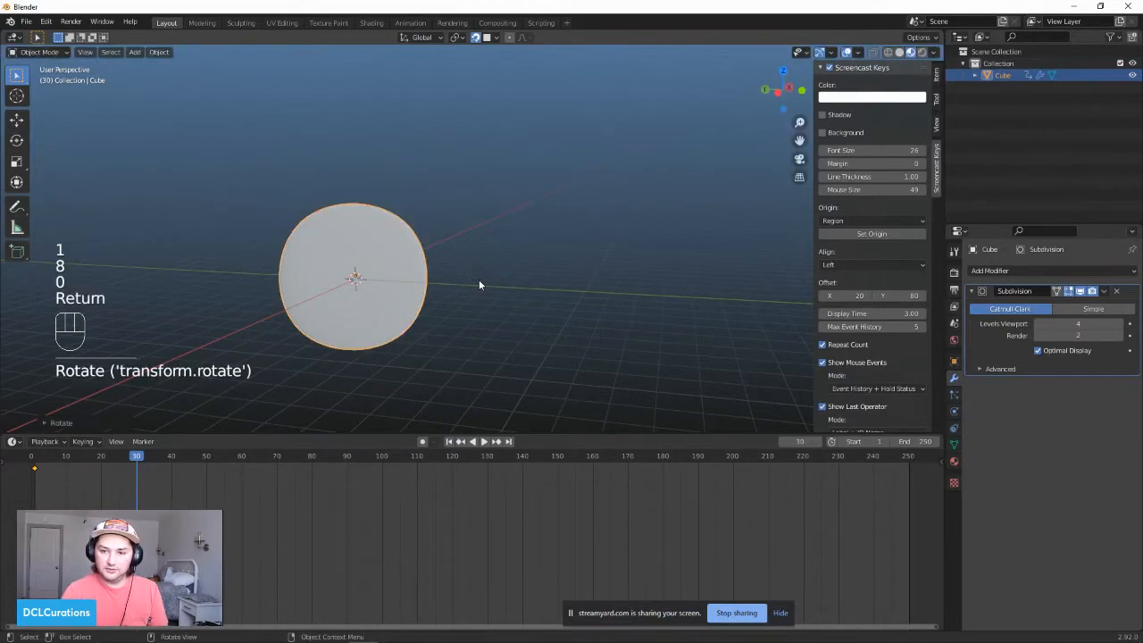
Step: Insert a keyframe for the rotated disc at frame 30 and scrub the timeline to preview the motion
key(i)
click(390, 308)
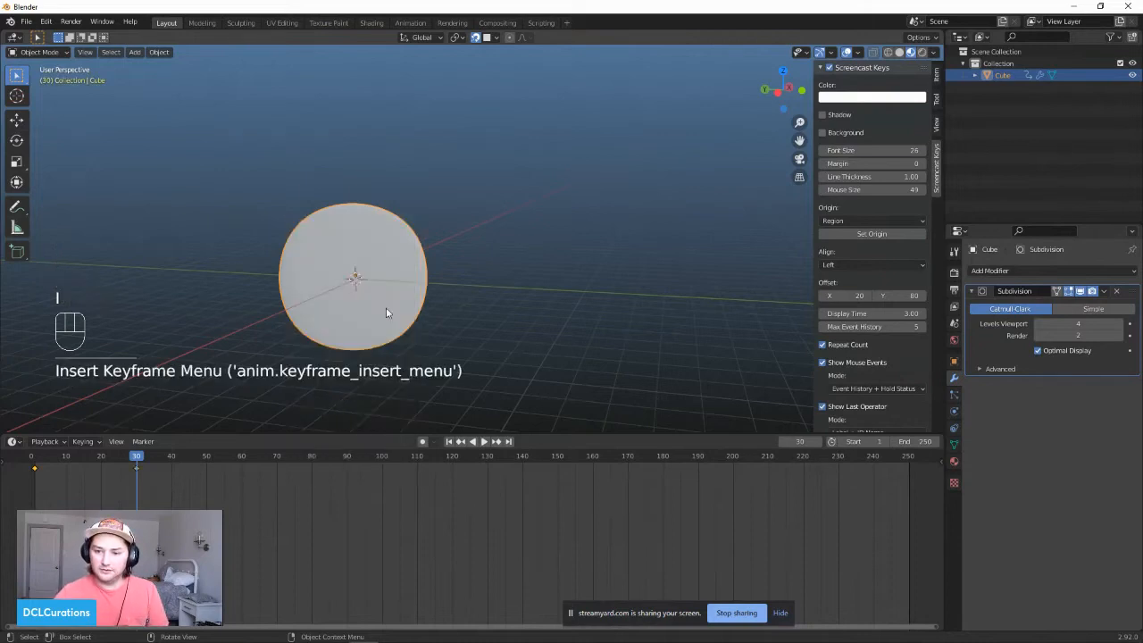
drag(115, 457, 24, 455)
drag(82, 468, 170, 480)
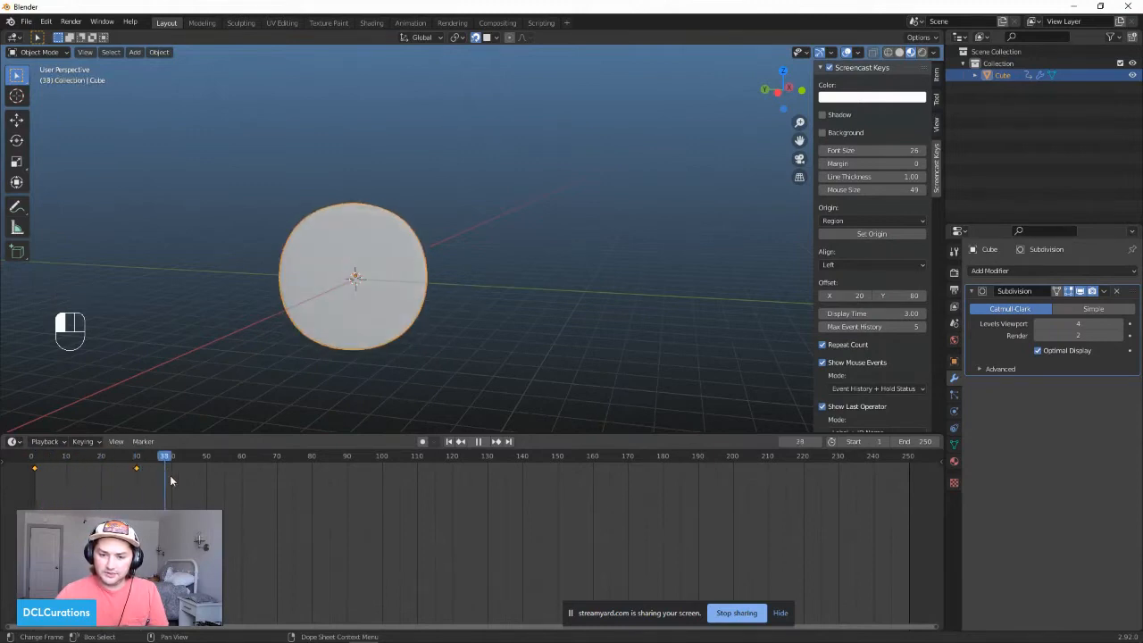
Step: Go to frame 59 and set the animation's end frame to 59
click(242, 457)
drag(242, 458, 245, 459)
click(242, 459)
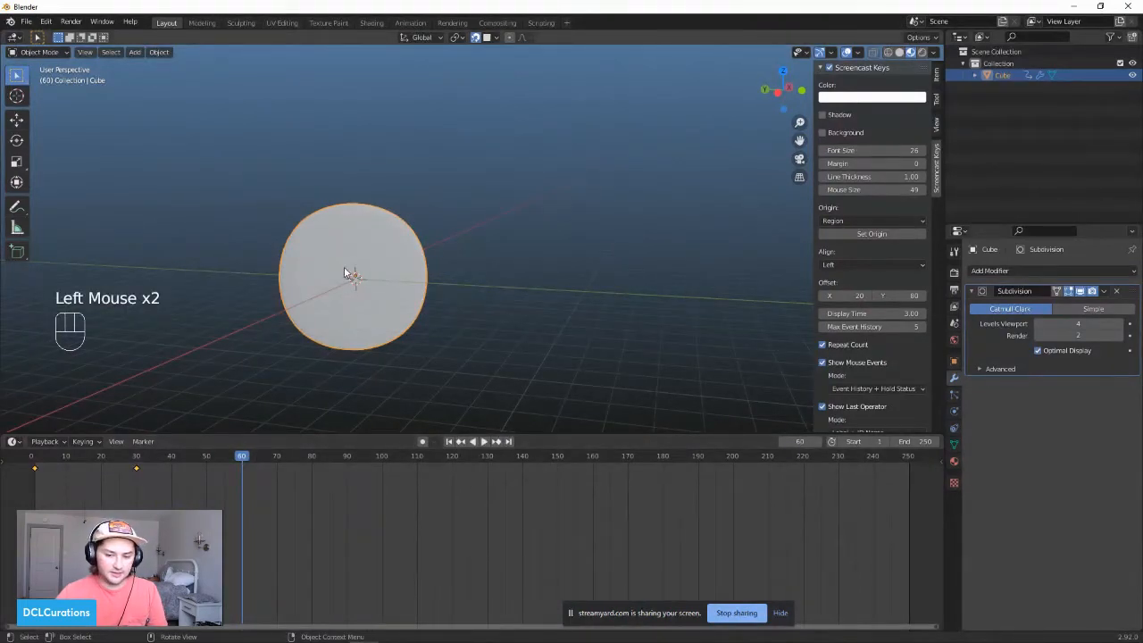
click(238, 457)
click(921, 442)
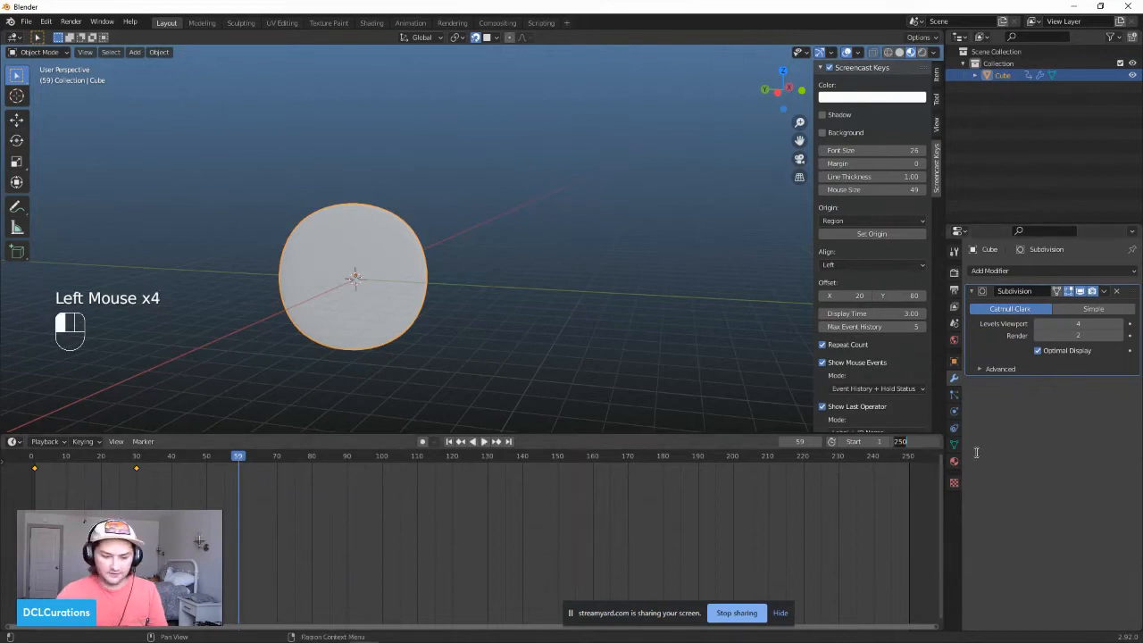
text(59)
key(Return)
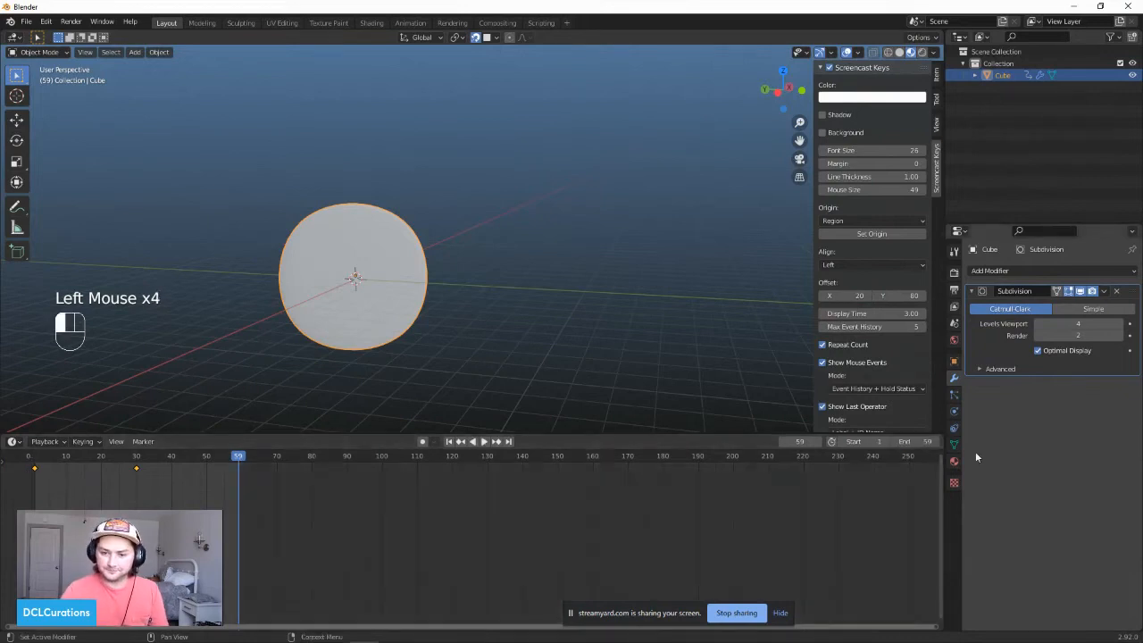
Step: Insert a Location, Rotation & Scale keyframe for the disc at frame 59
click(359, 275)
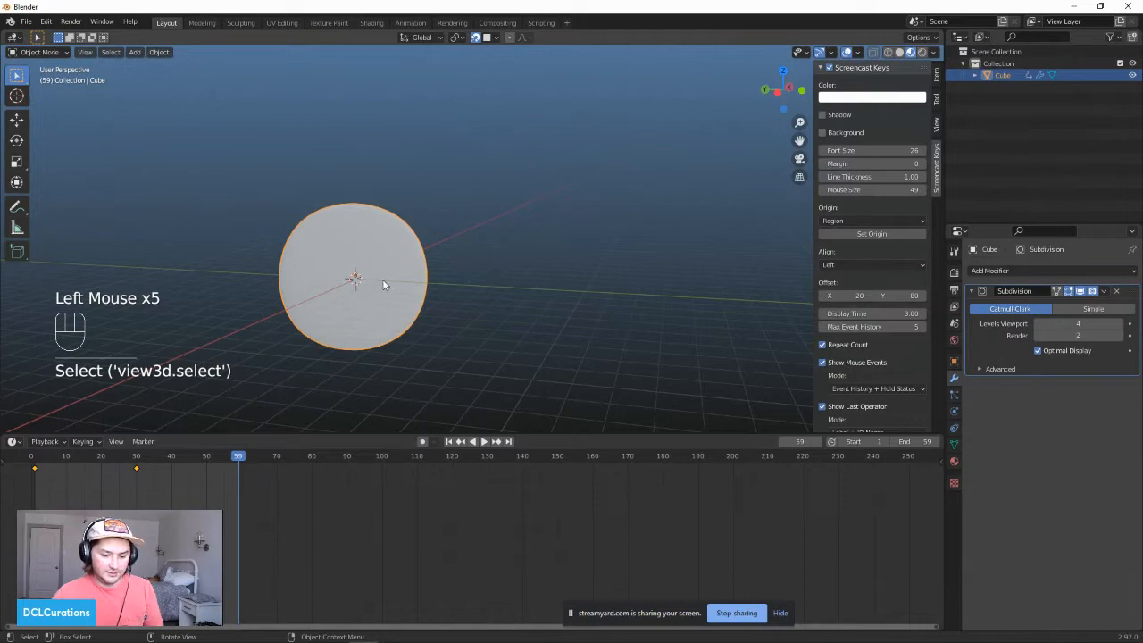
key(i)
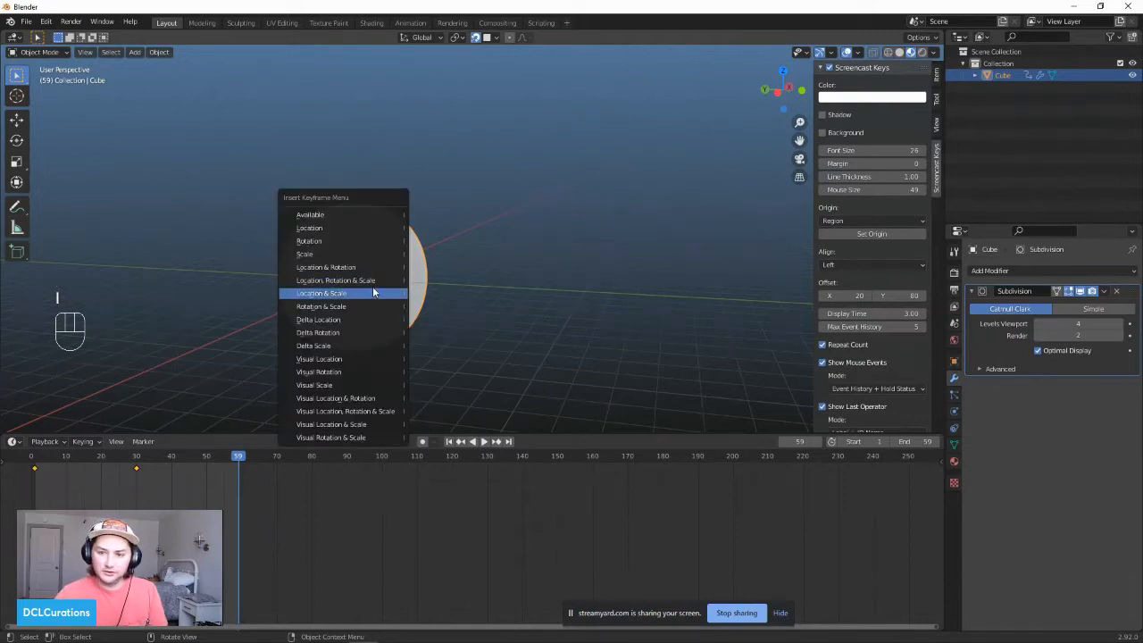
click(375, 280)
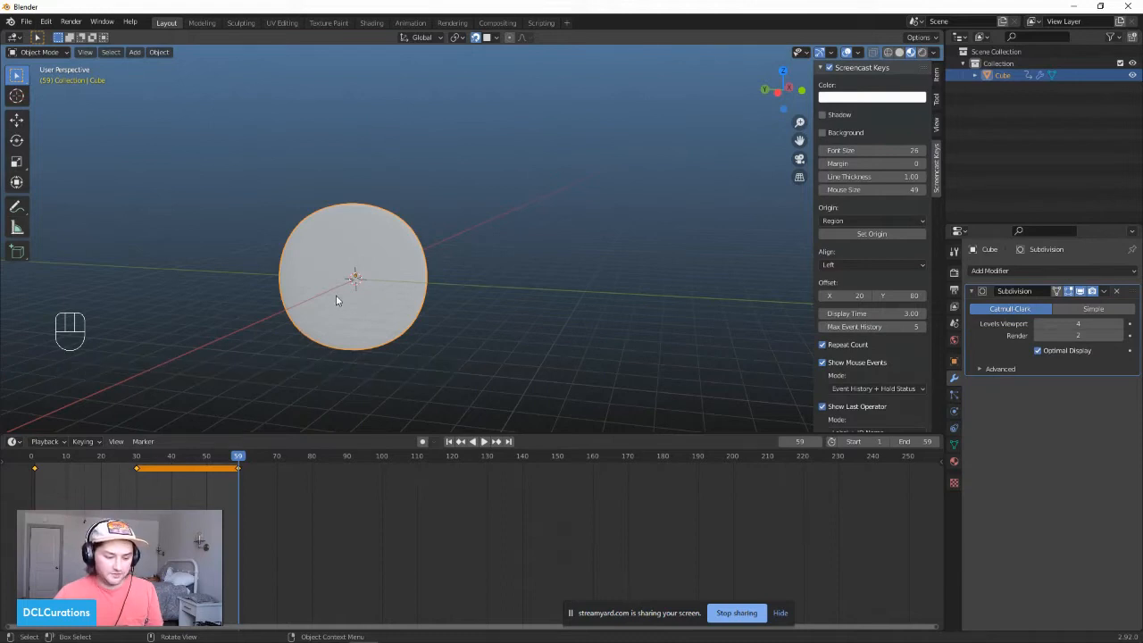
Step: Undo the frame 59 keyframe and rotate the disc 179° about the view axis
key(ctrl+z)
click(349, 254)
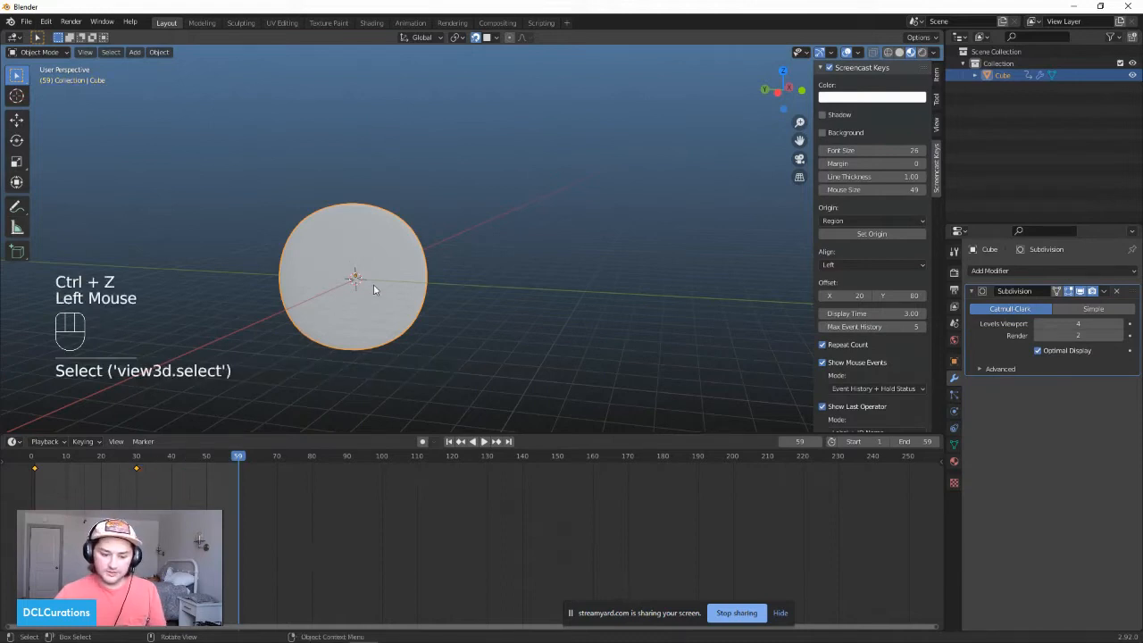
key(r)
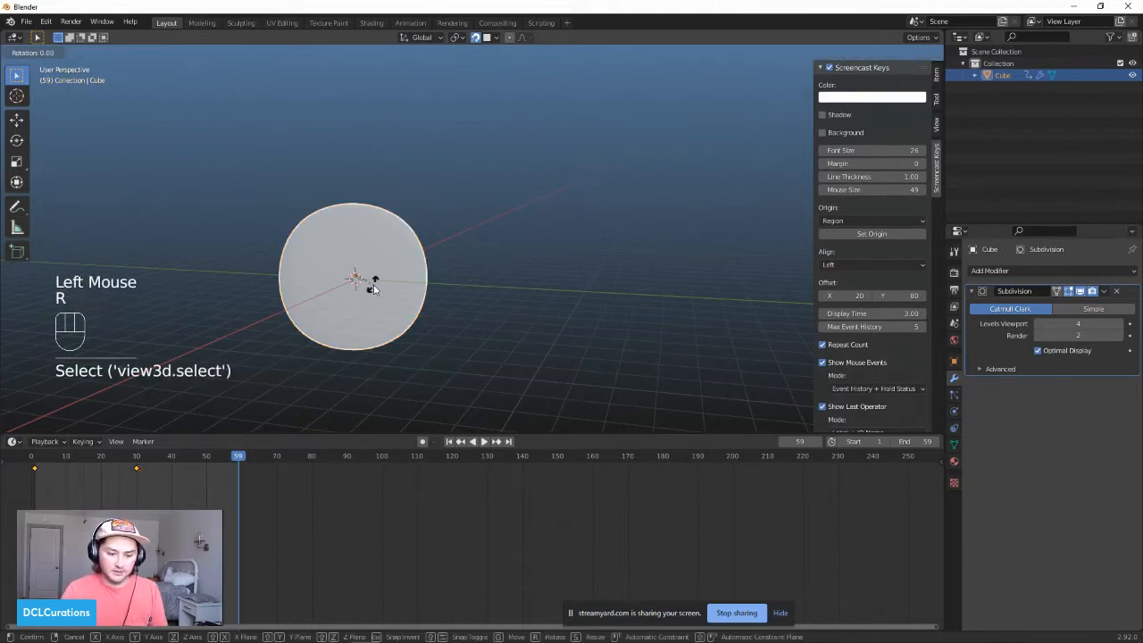
text(179)
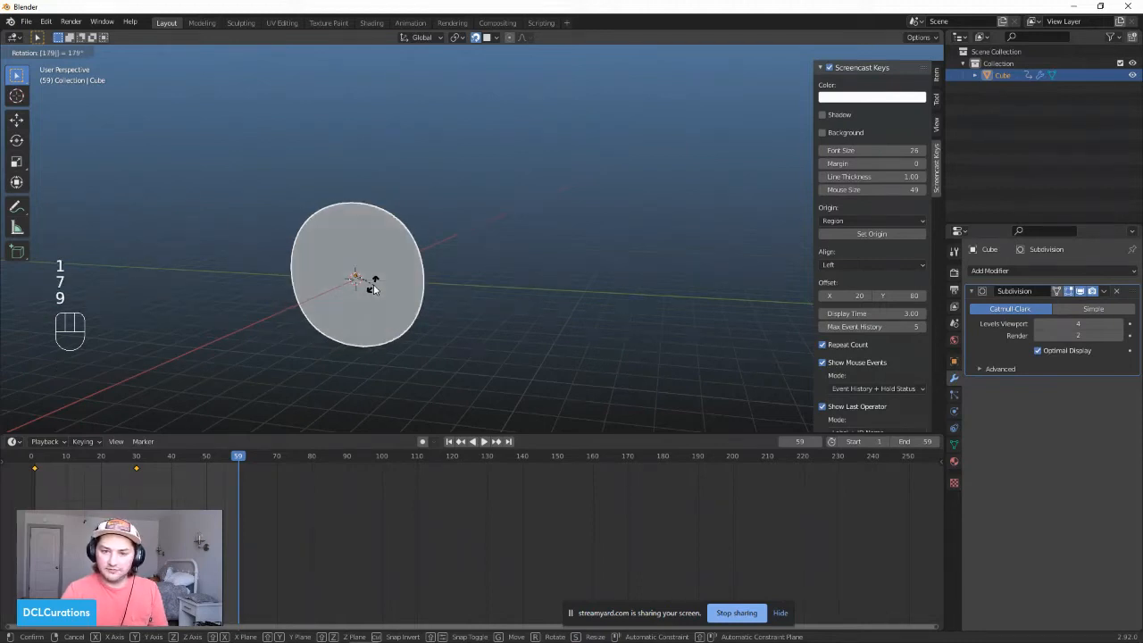
key(Return)
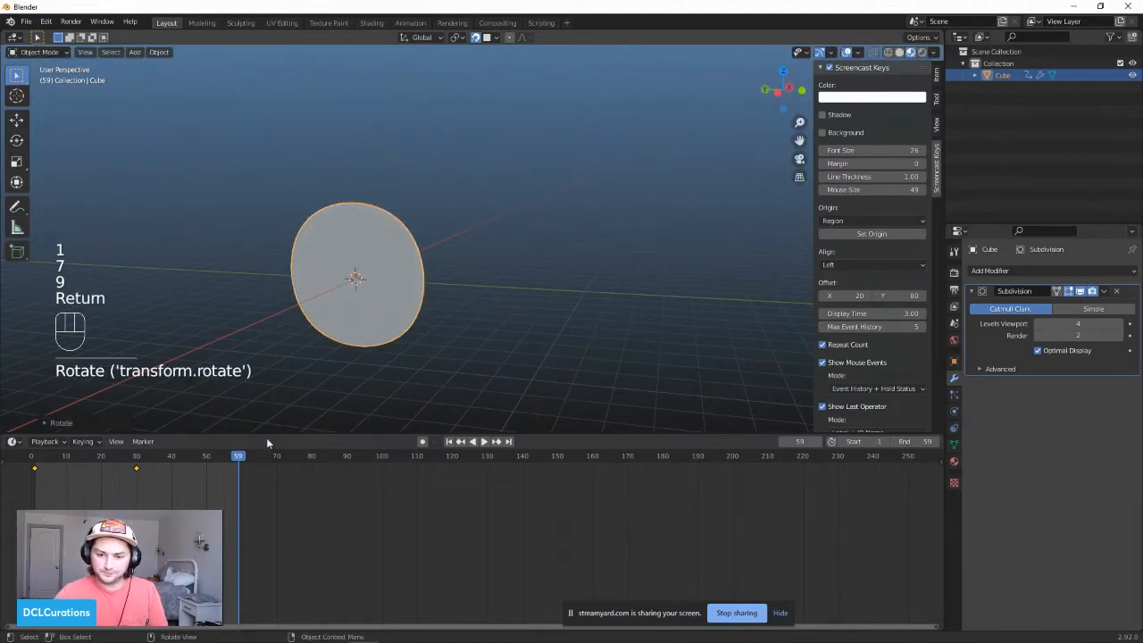
Step: Insert a Location, Rotation & Scale keyframe for the rotated disc at frame 59 and play the animation to check it
key(i)
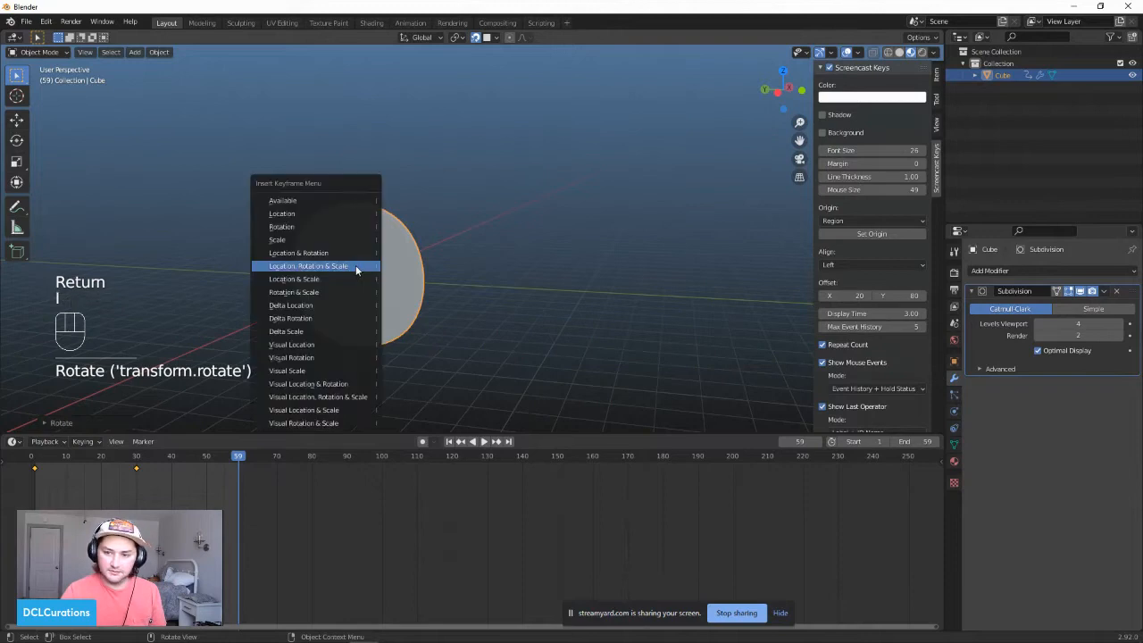
click(350, 265)
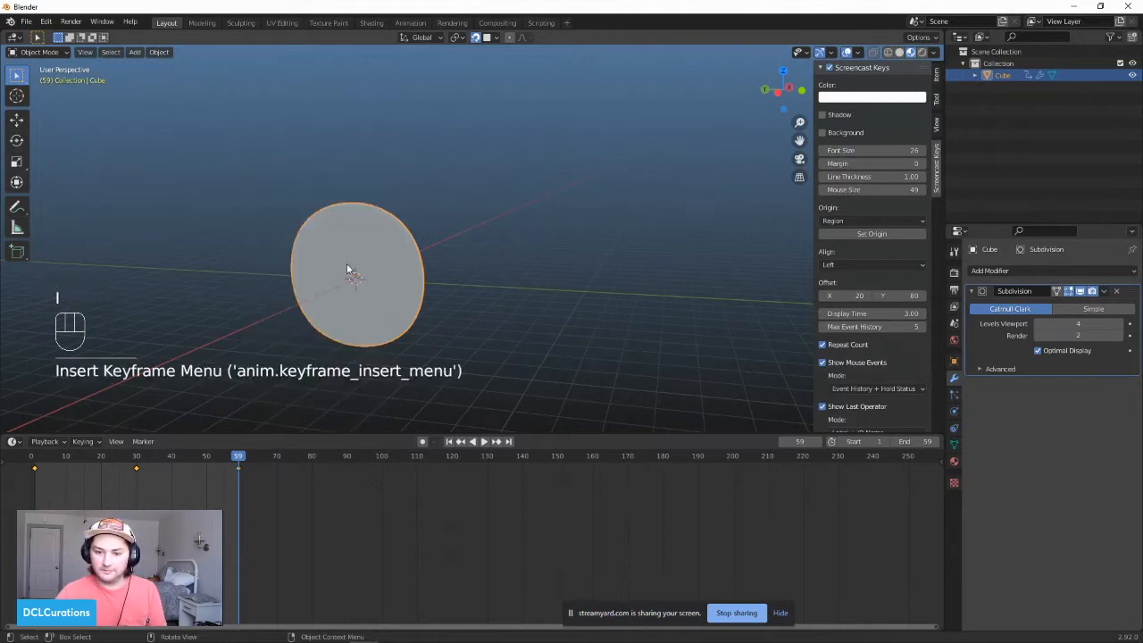
click(485, 441)
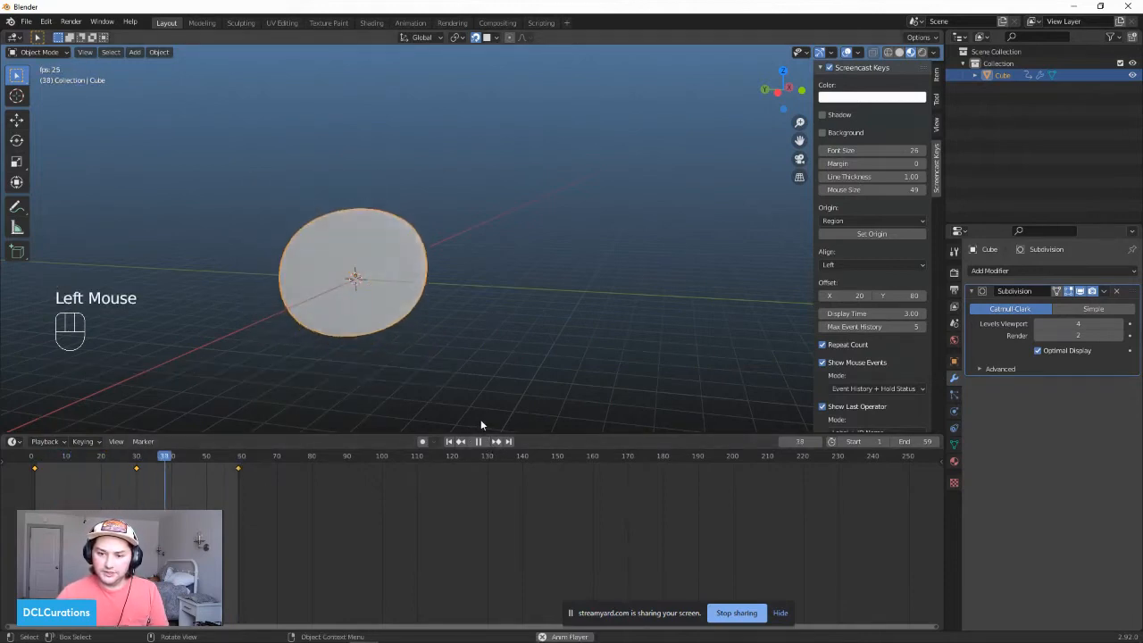
middle_drag(492, 296, 447, 420)
click(485, 441)
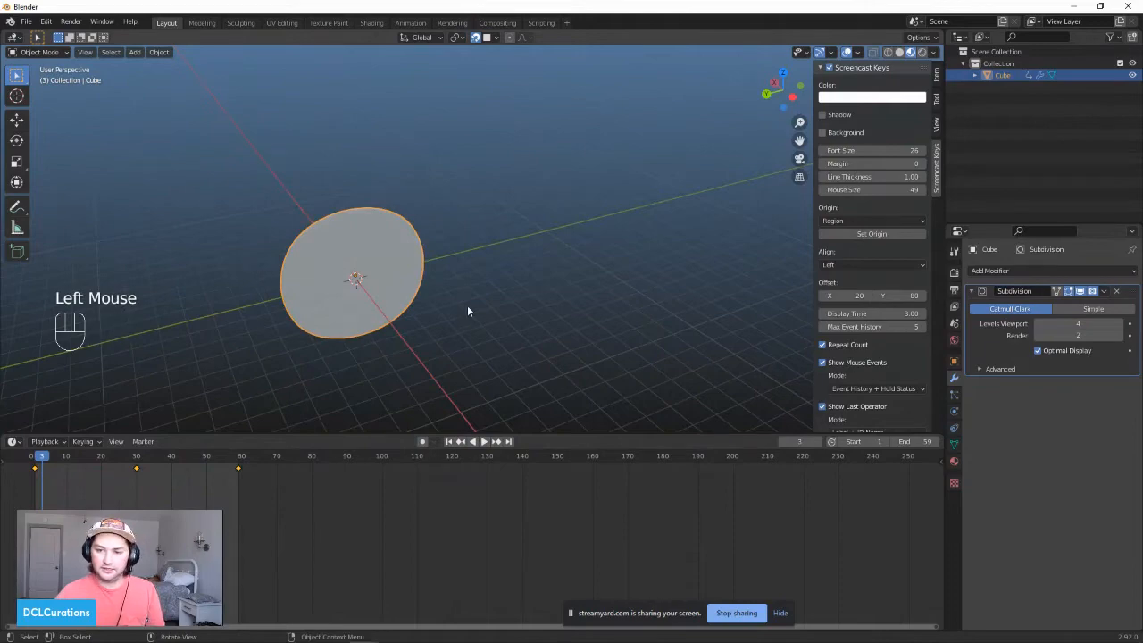
Step: Save the project to the Desktop as Test_Animation.blend
key(ctrl+s)
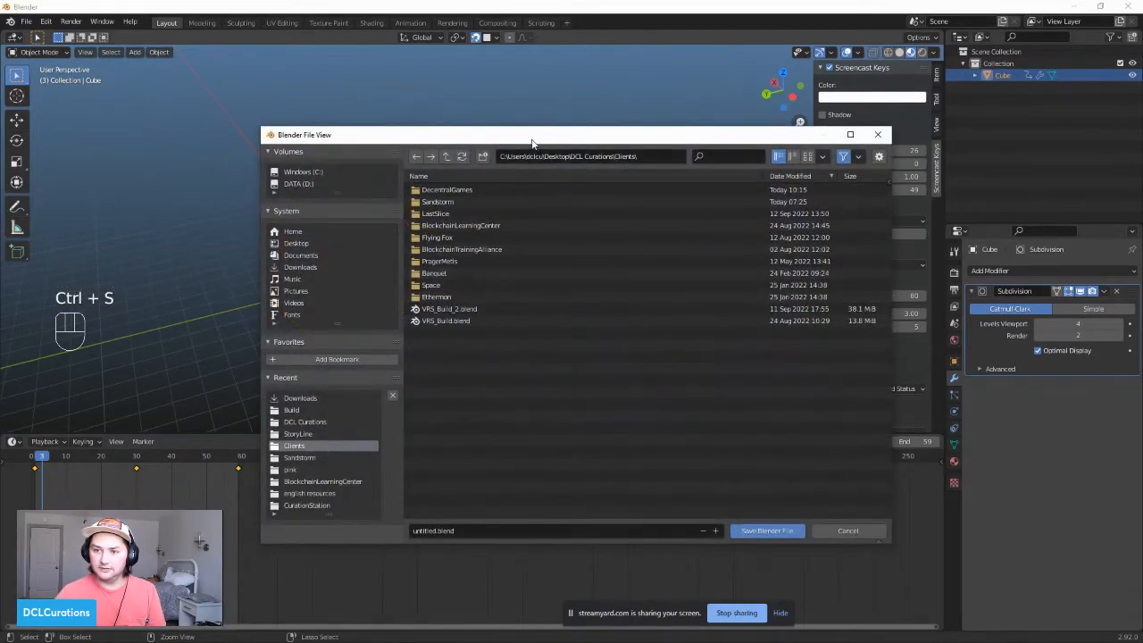
drag(532, 140, 0, 152)
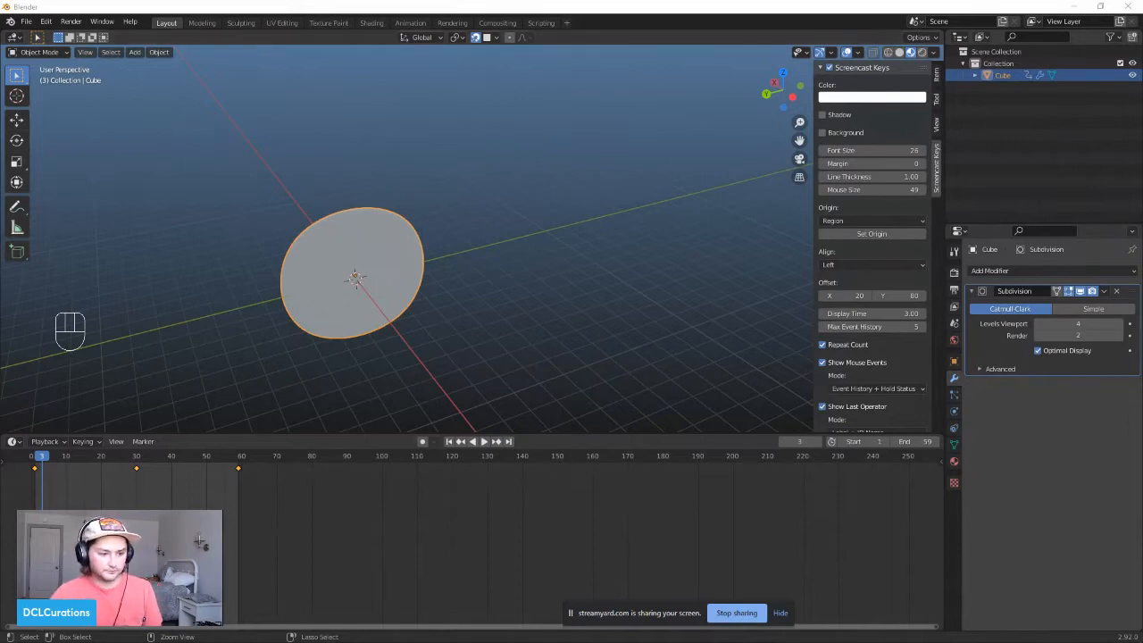
key(ctrl+s)
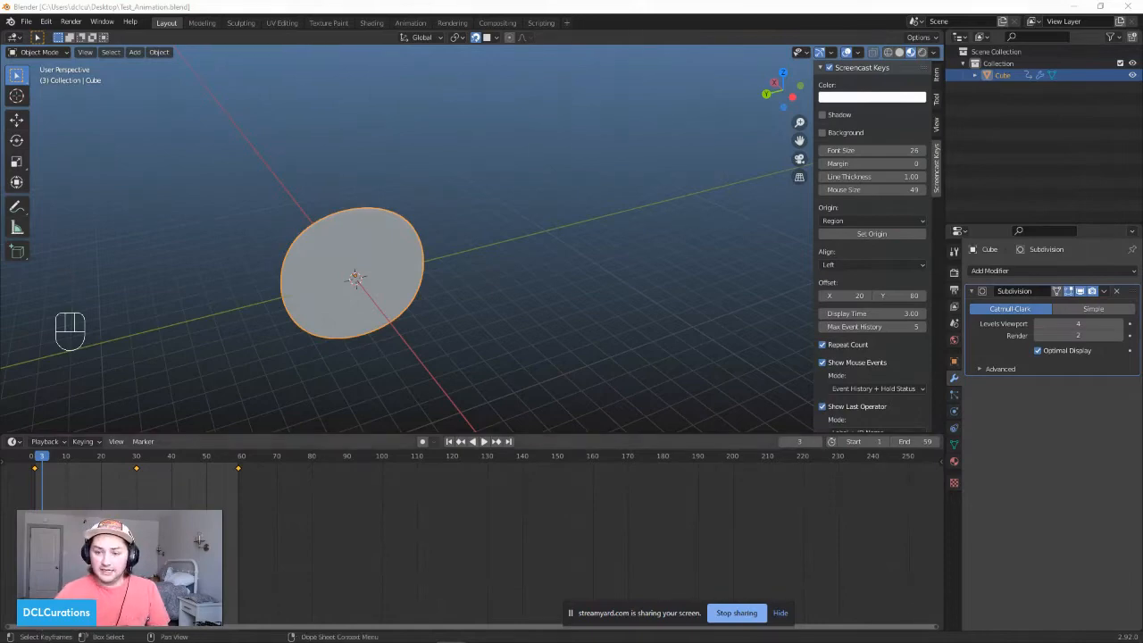
Step: Switch to the Chrome browser and open the Scene Limitations page in the Decentraland documentation
mouse_move(365, 635)
click(479, 630)
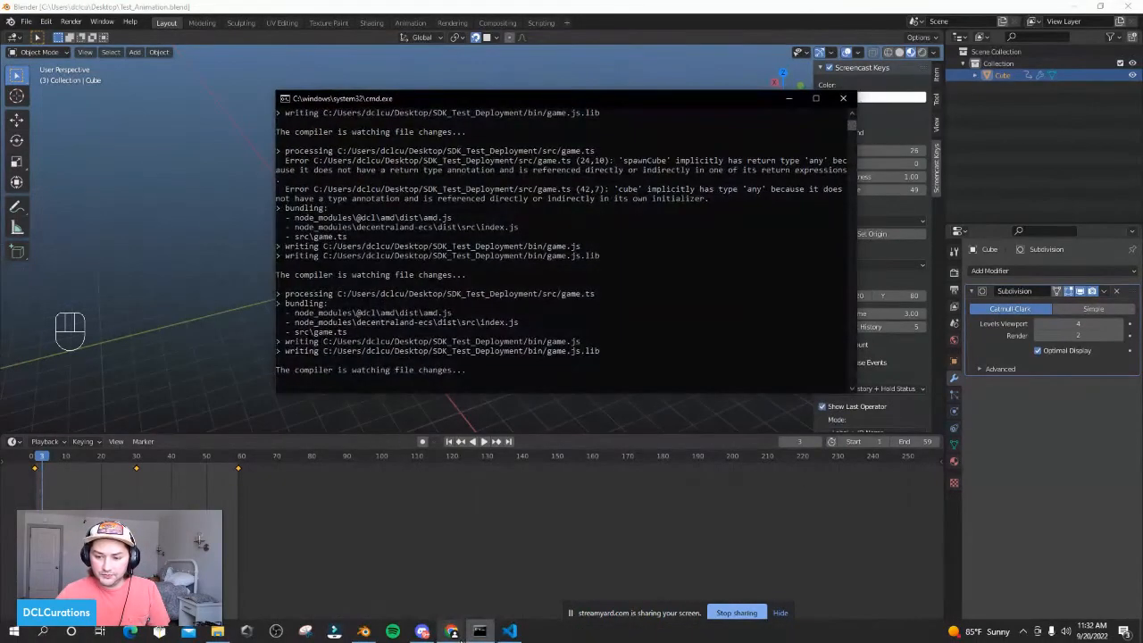
click(480, 630)
mouse_move(451, 631)
click(568, 585)
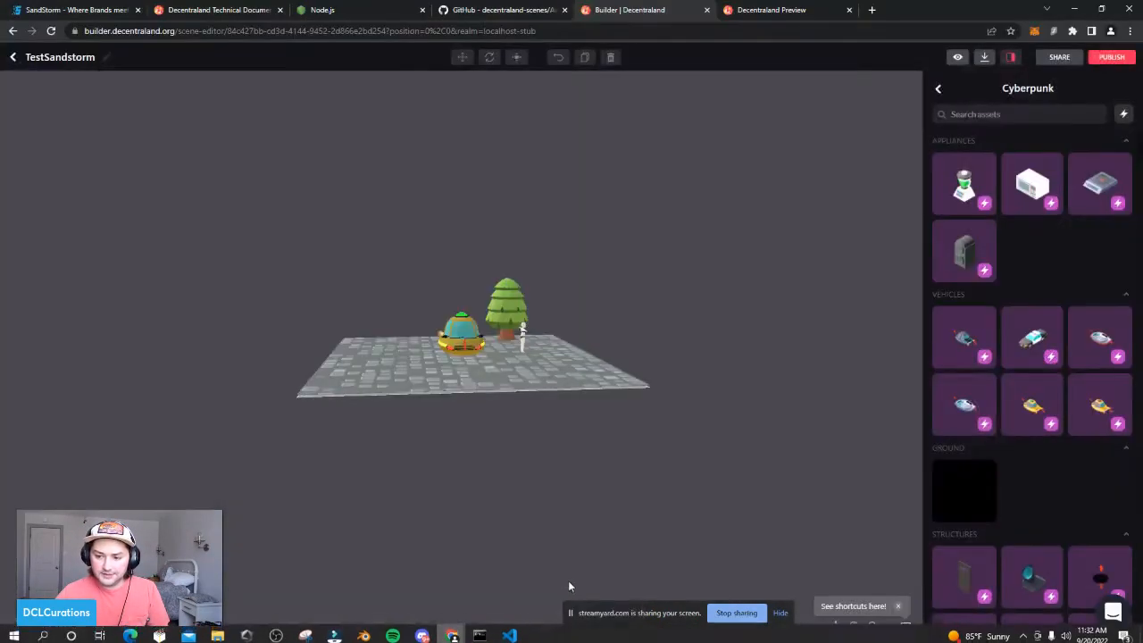
click(786, 10)
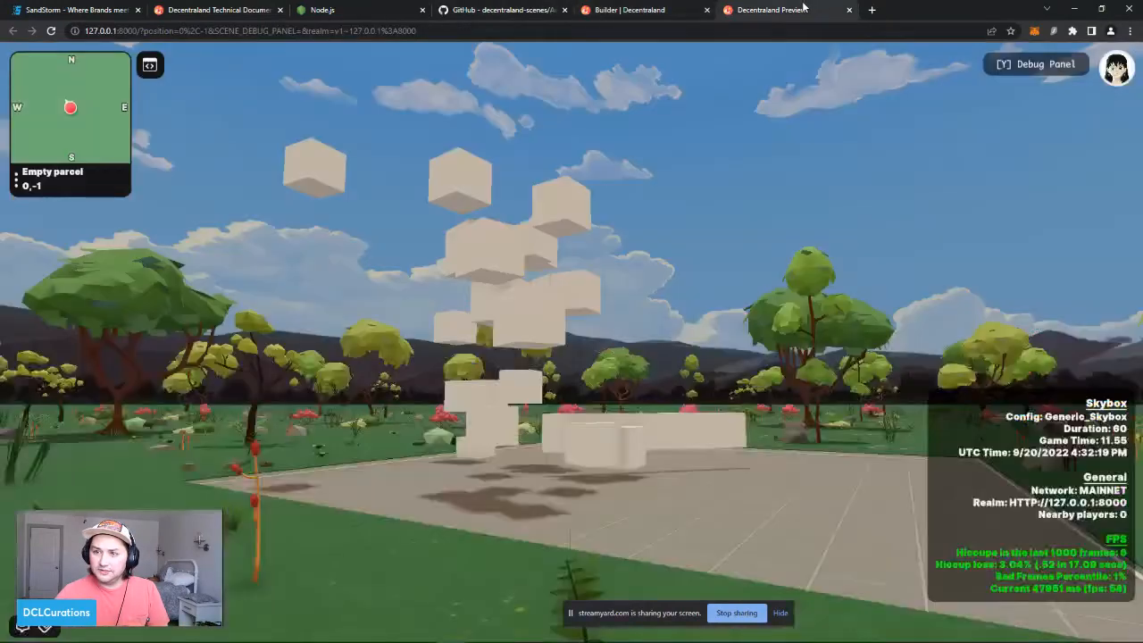
click(218, 10)
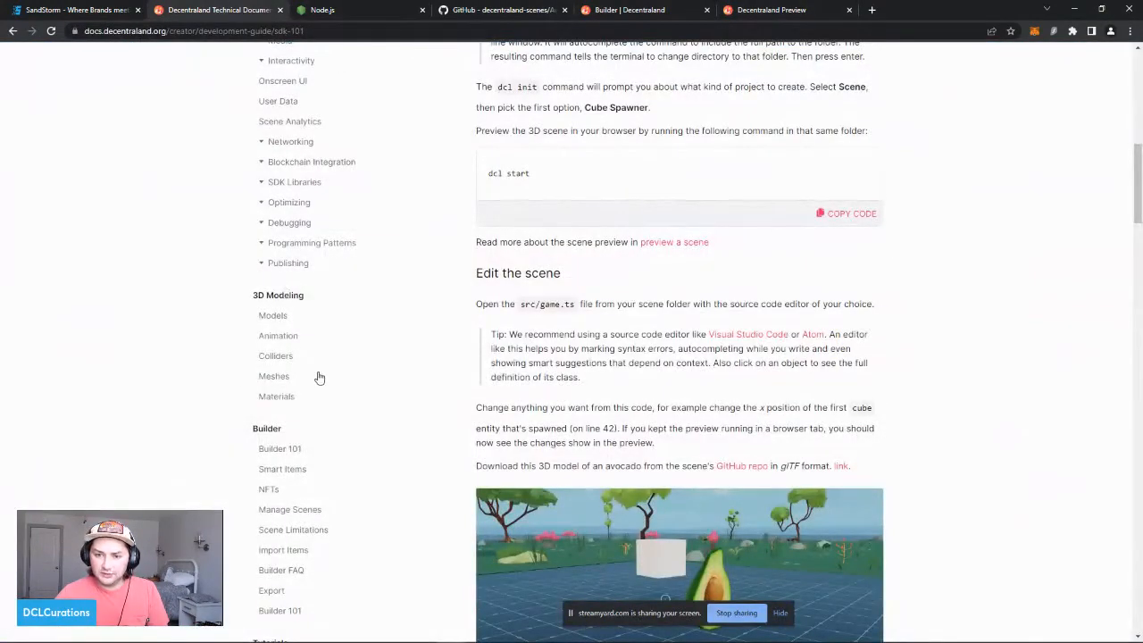
scroll(279, 489, down, 1)
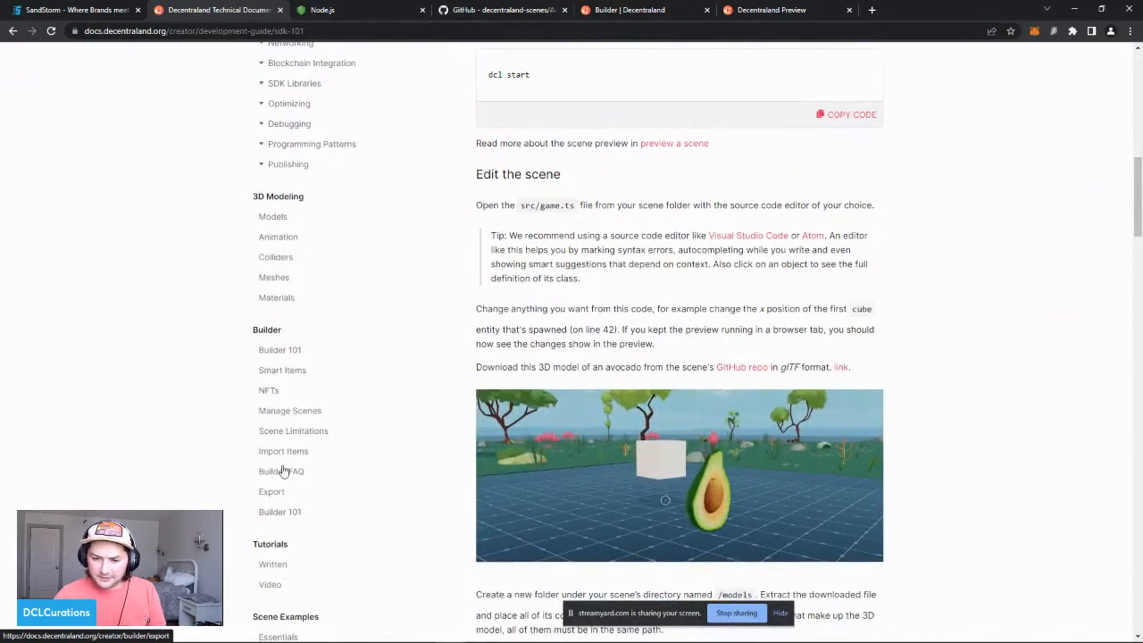
click(297, 442)
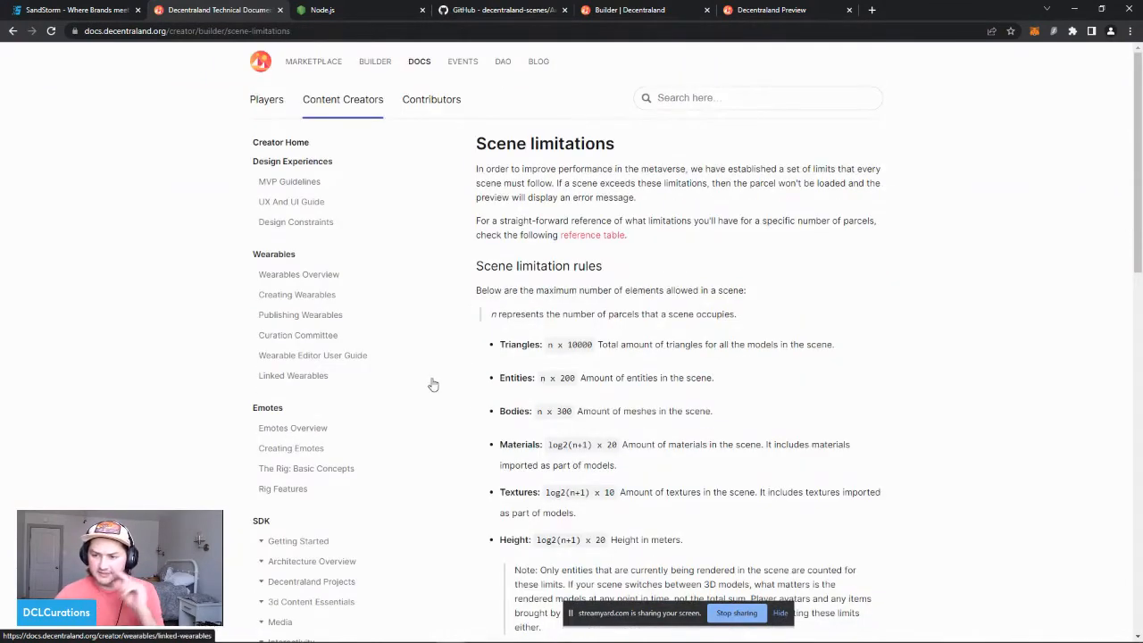
Step: Examine the scene limitation rules, from triangles and entities to materials, textures and height, and the sections below them
scroll(581, 285, down, 2)
scroll(598, 280, up, 1)
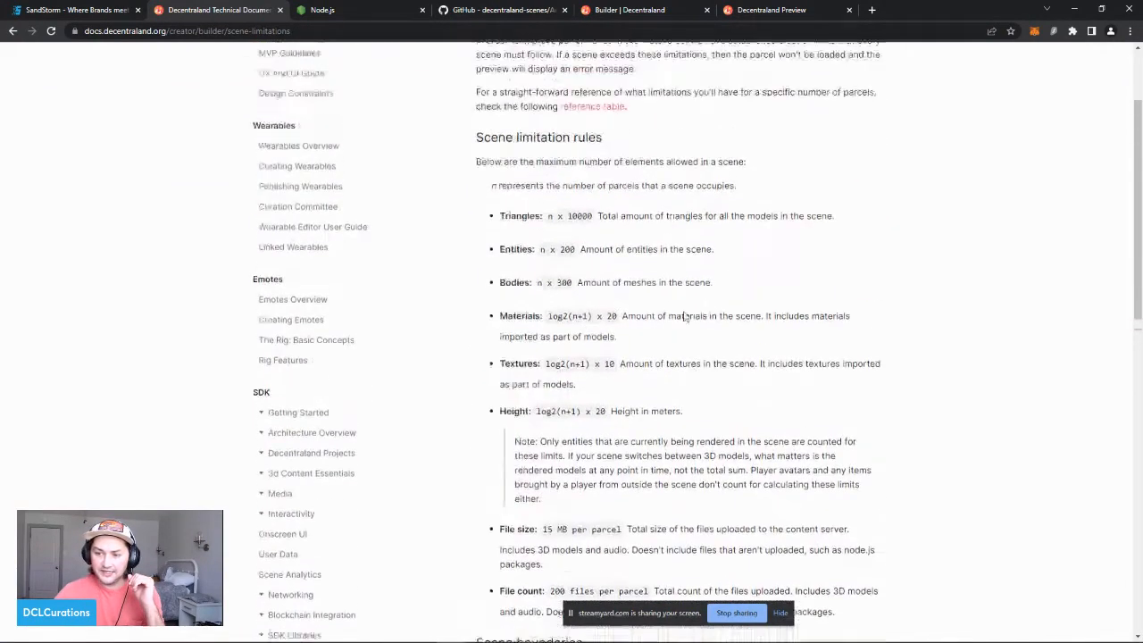
drag(512, 254, 724, 442)
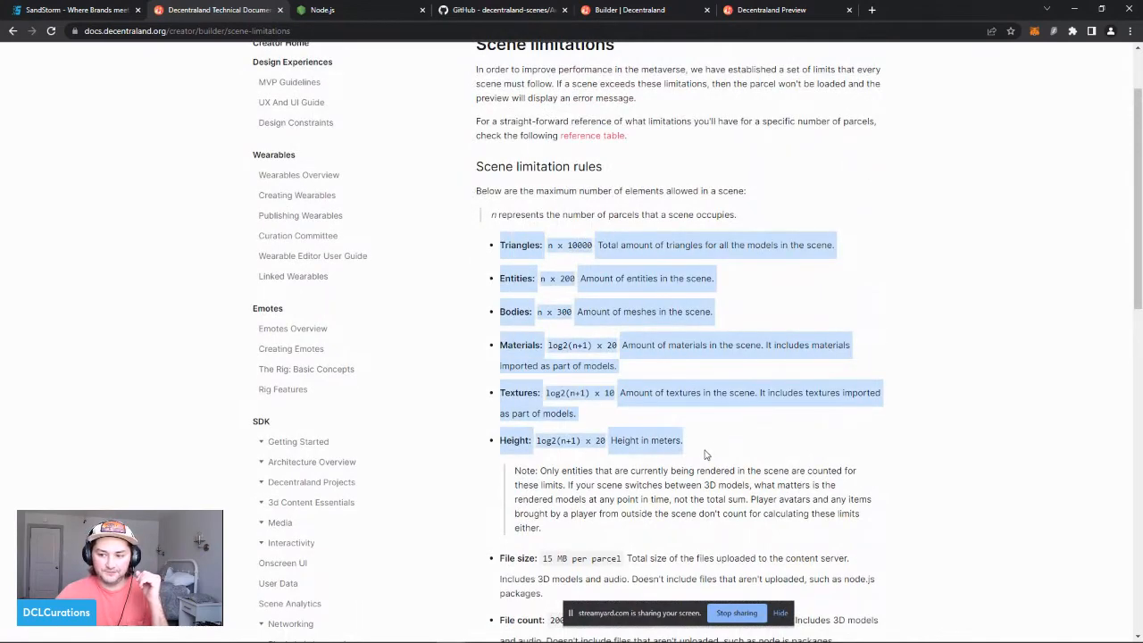
click(705, 454)
scroll(695, 392, down, 6)
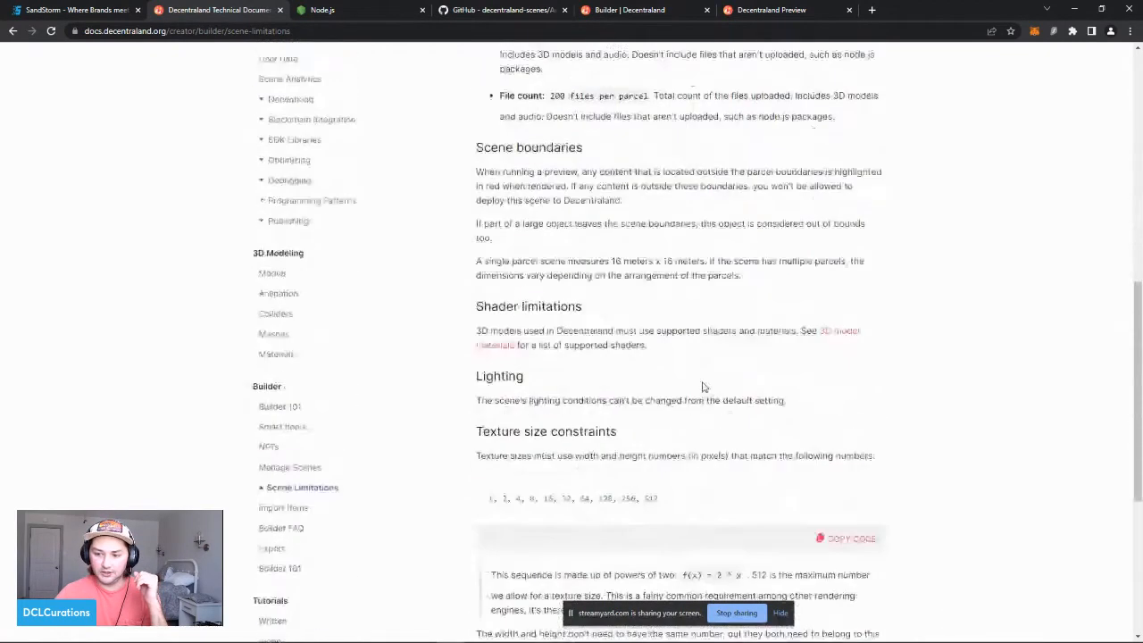
scroll(639, 320, up, 2)
scroll(639, 319, up, 3)
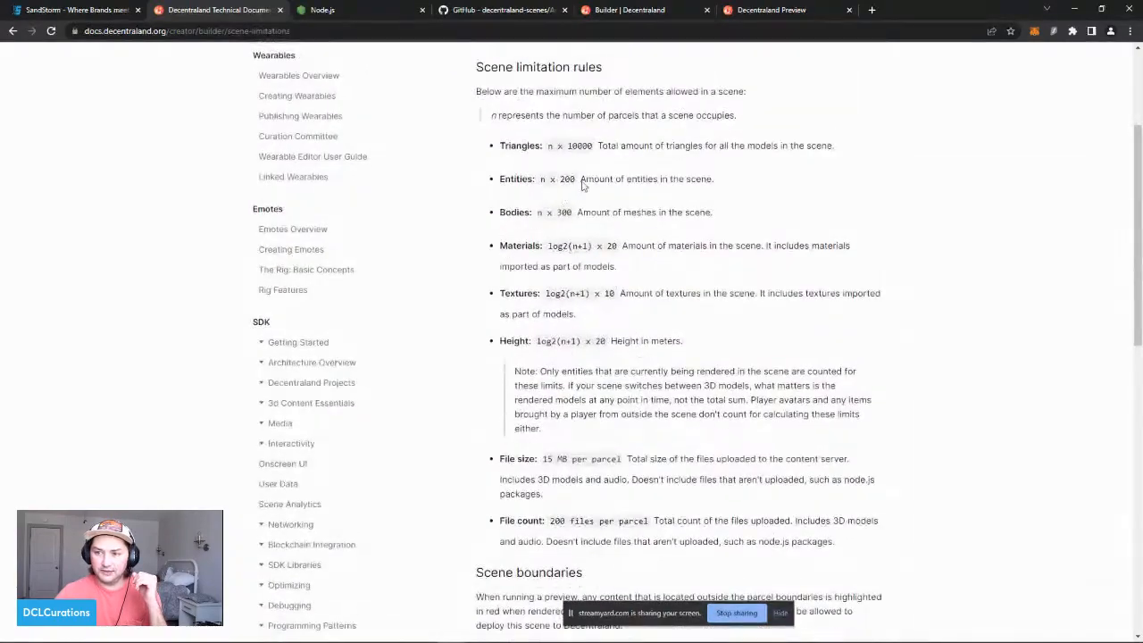
scroll(618, 290, up, 2)
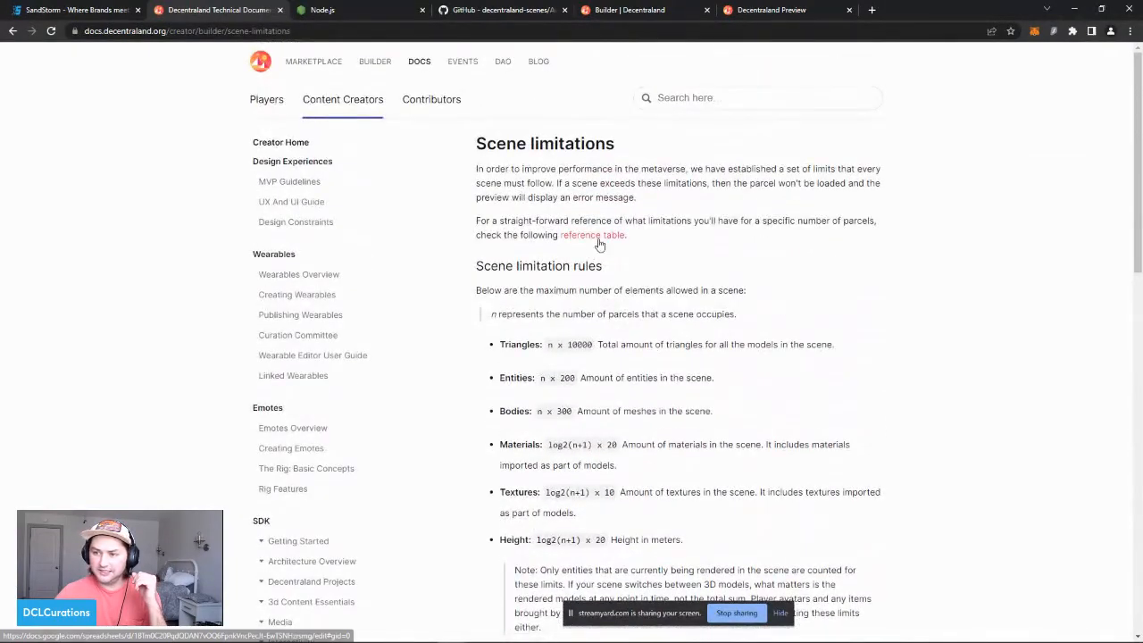
Step: Open the linked reference table of scene limits in a new tab and review the limits for each number of parcels
middle_click(592, 236)
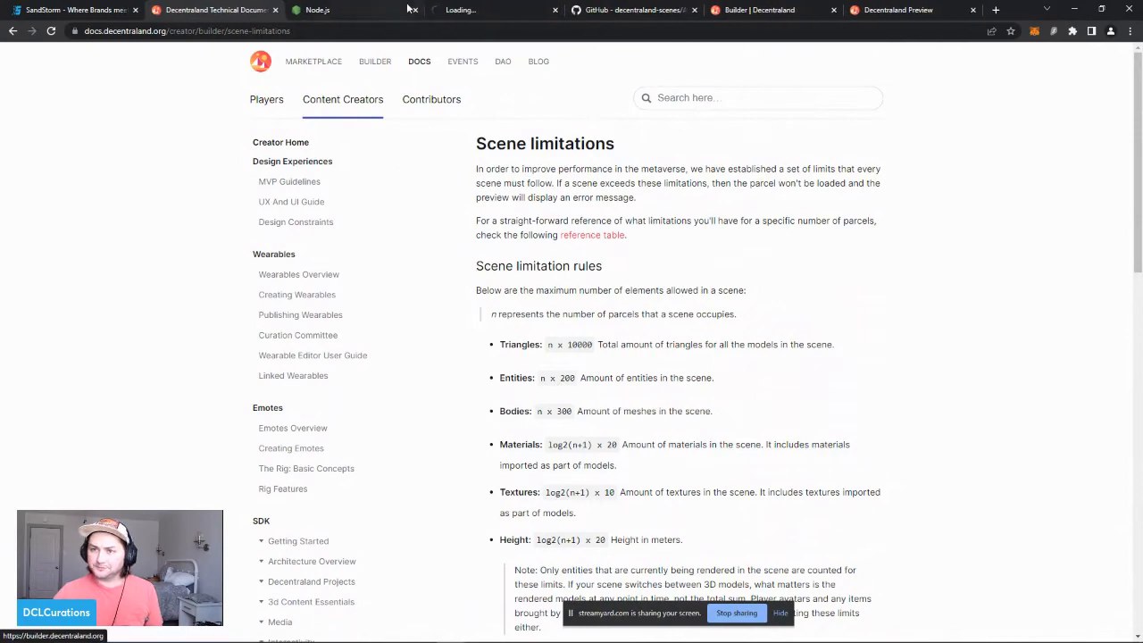
click(494, 9)
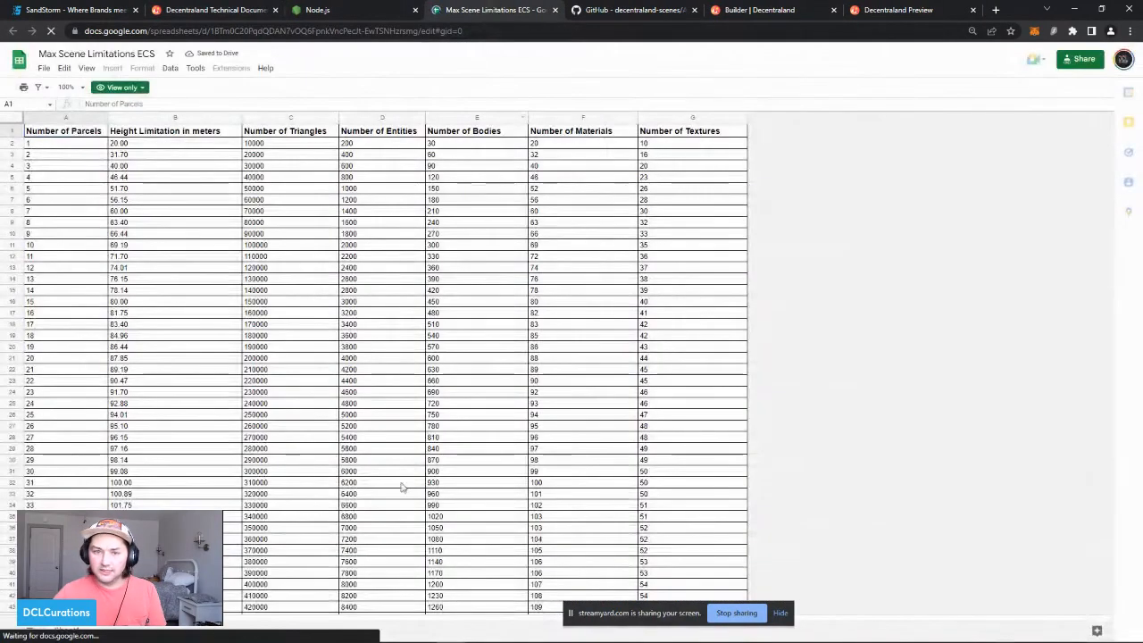
drag(84, 145, 72, 539)
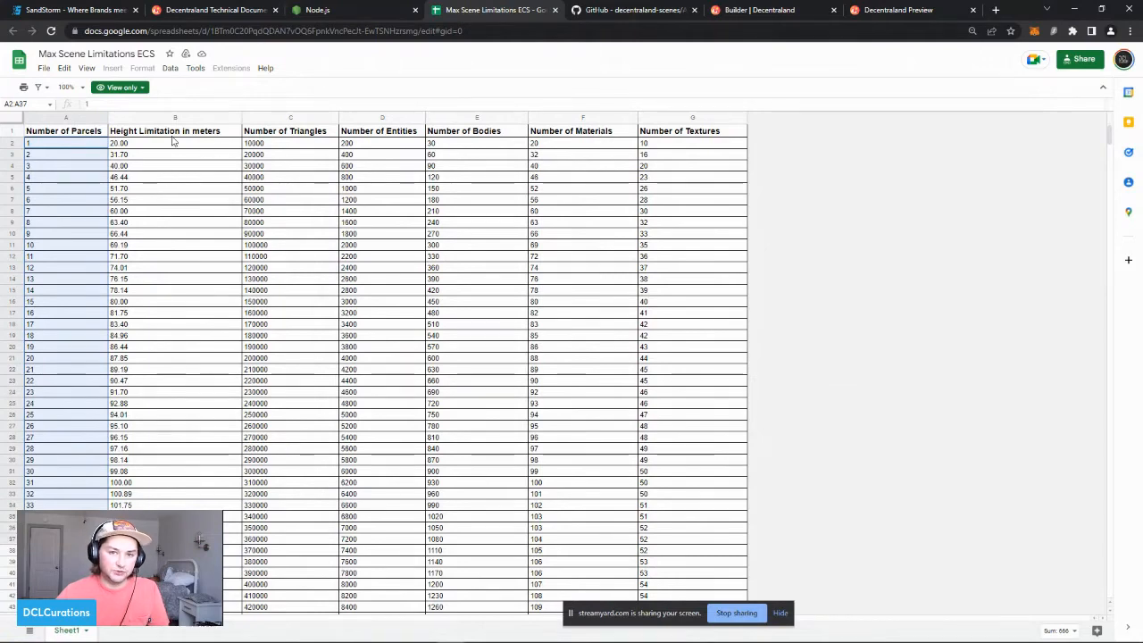
drag(154, 146, 643, 596)
scroll(255, 404, down, 2)
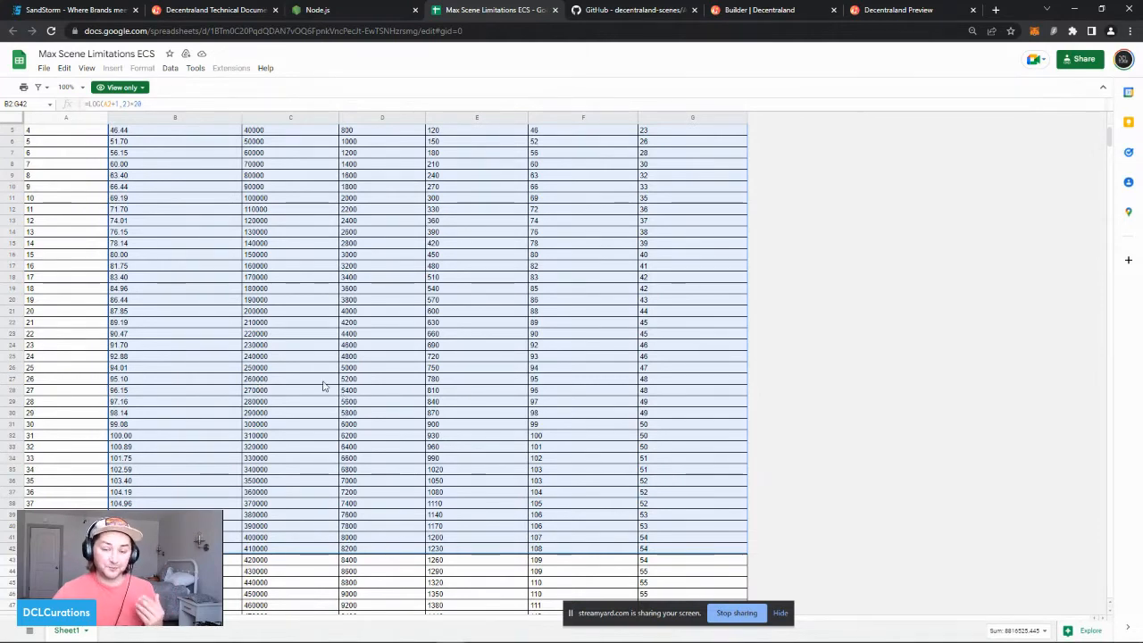
scroll(216, 369, up, 2)
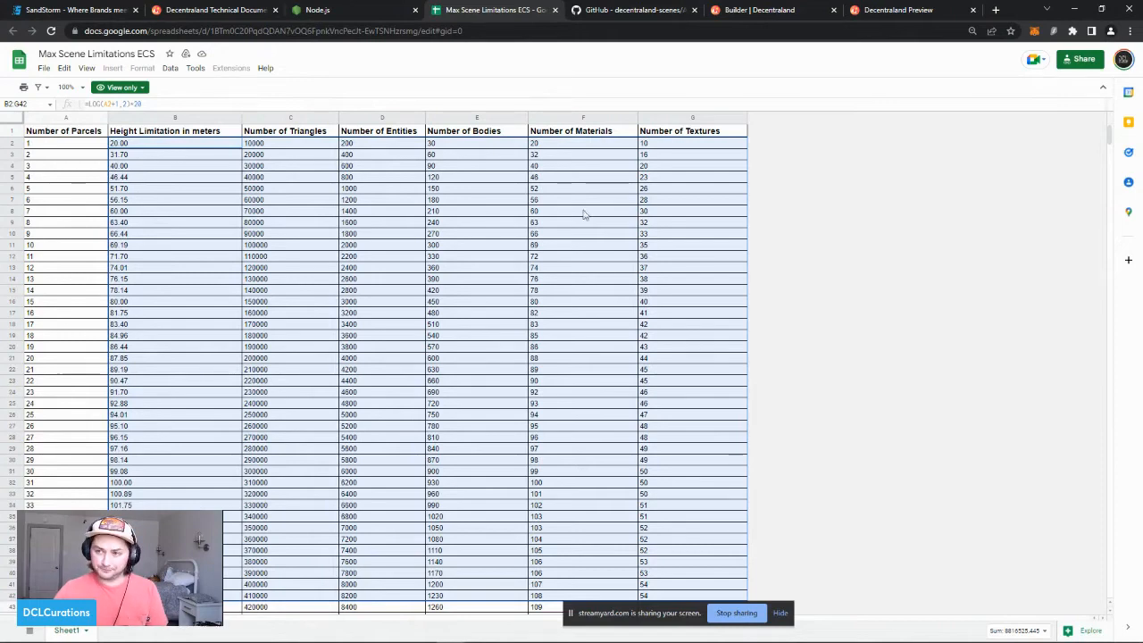
drag(687, 200, 795, 181)
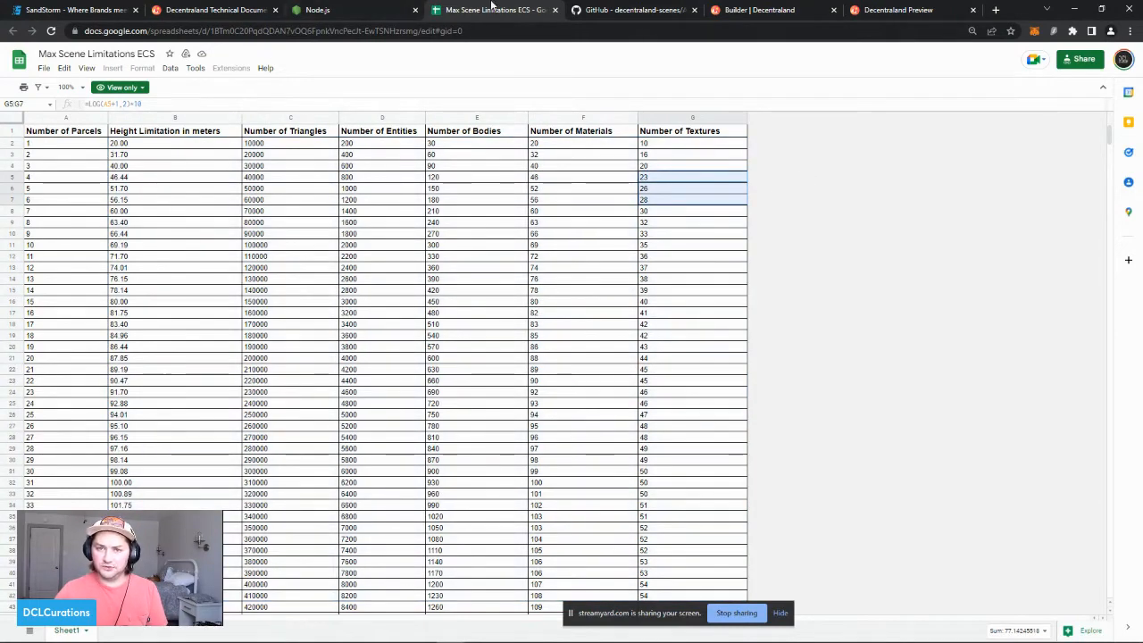
Step: Return to the Scene limitations documentation page and select its web address
click(192, 9)
click(186, 36)
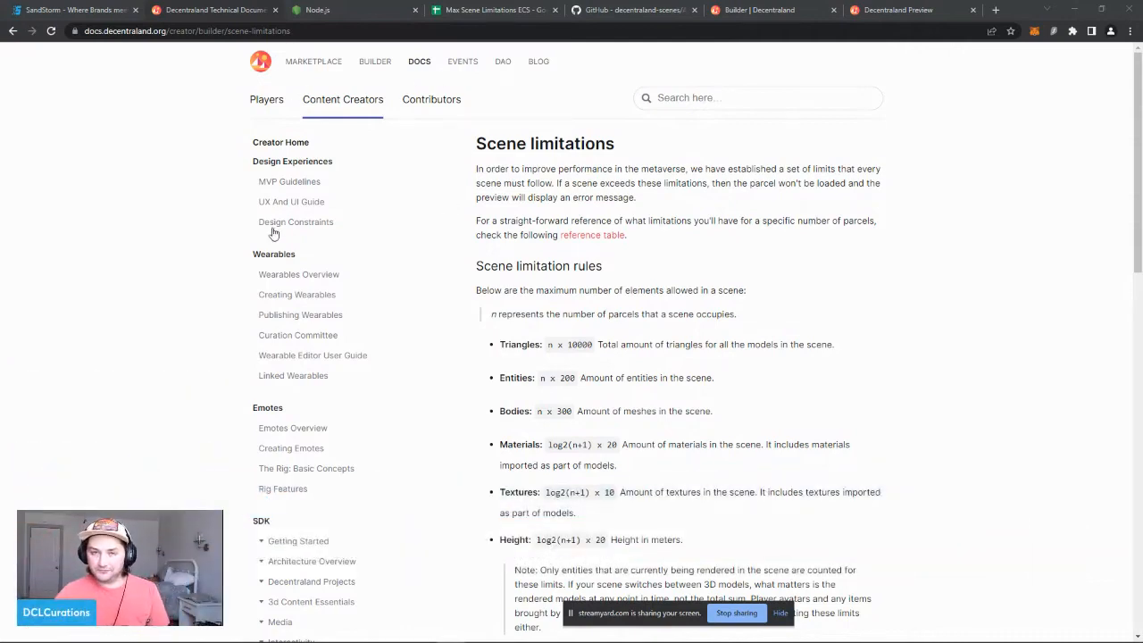
click(195, 9)
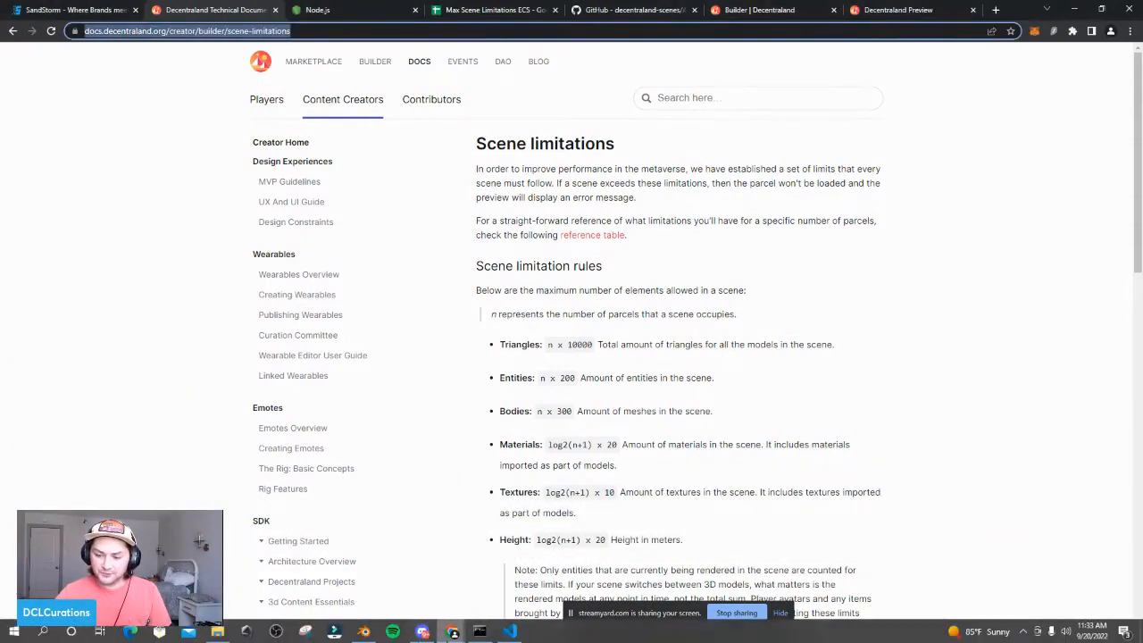
Step: Switch back to Blender and briefly play the disc's rotation animation from another viewing angle
click(363, 631)
middle_drag(275, 251, 292, 201)
key(space)
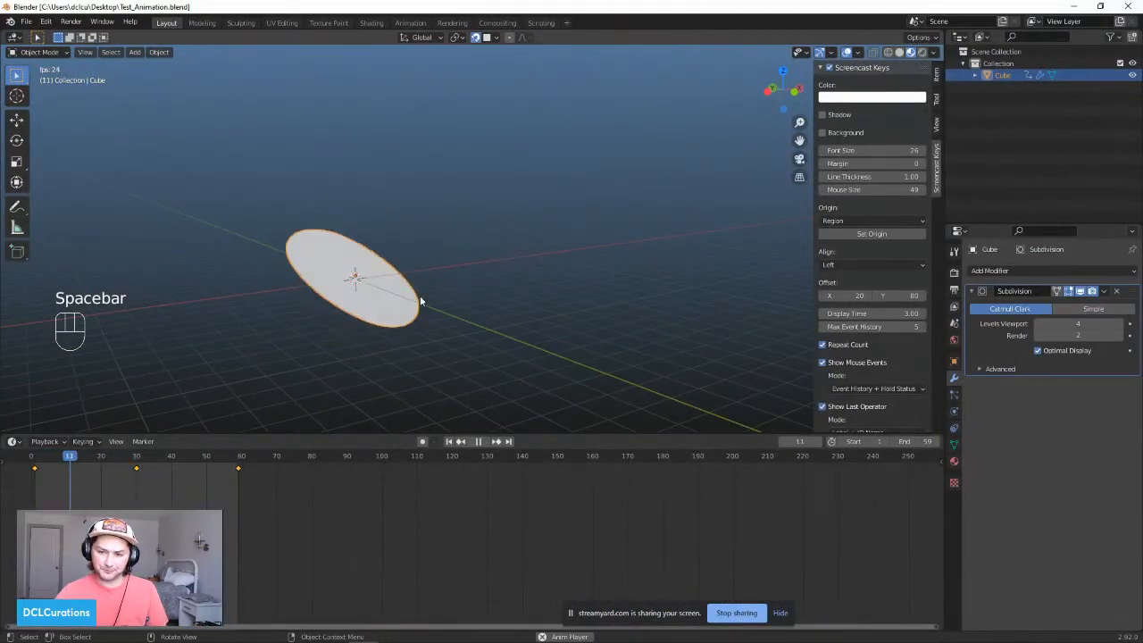
key(space)
Step: Export the animated disc in glTF 2.0 format to the Desktop as Test_Animation.glb
click(27, 21)
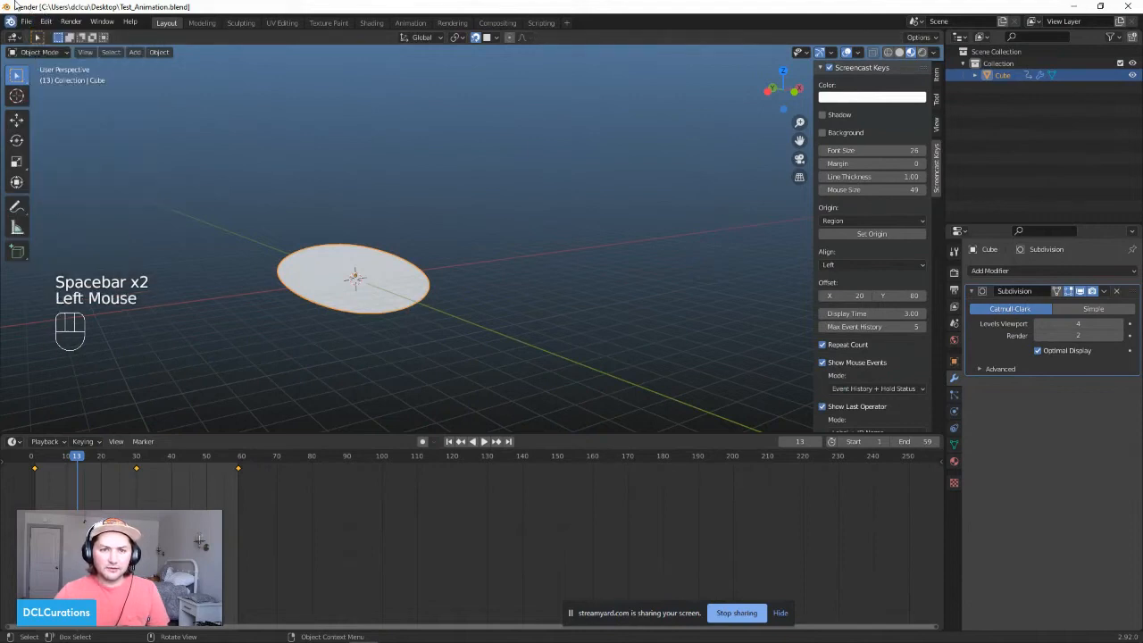
click(27, 20)
click(27, 21)
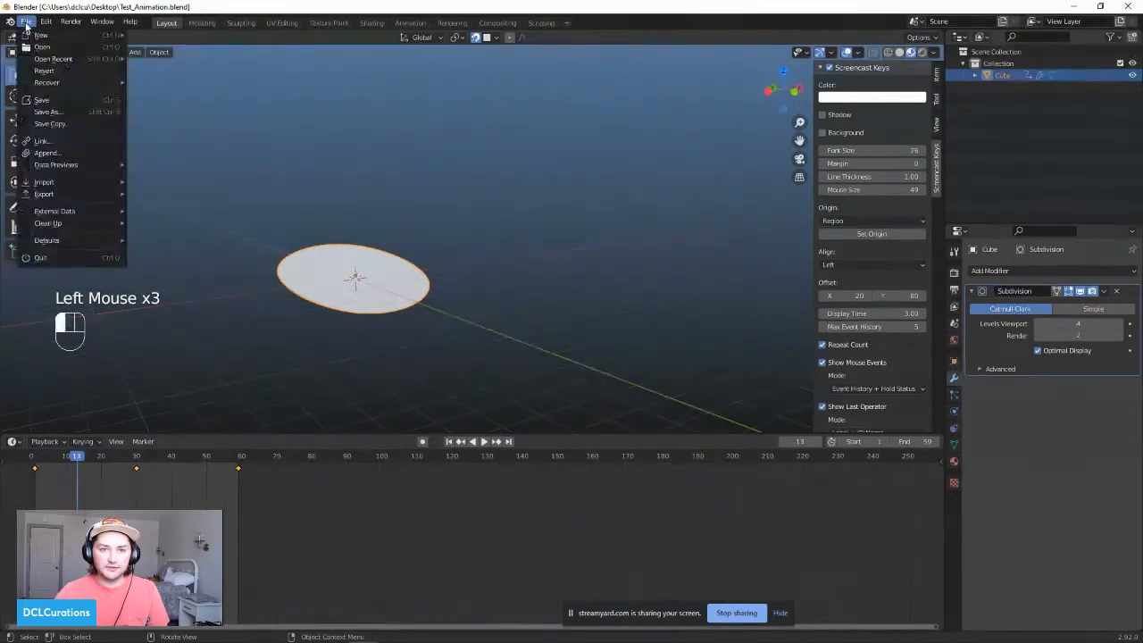
mouse_move(45, 193)
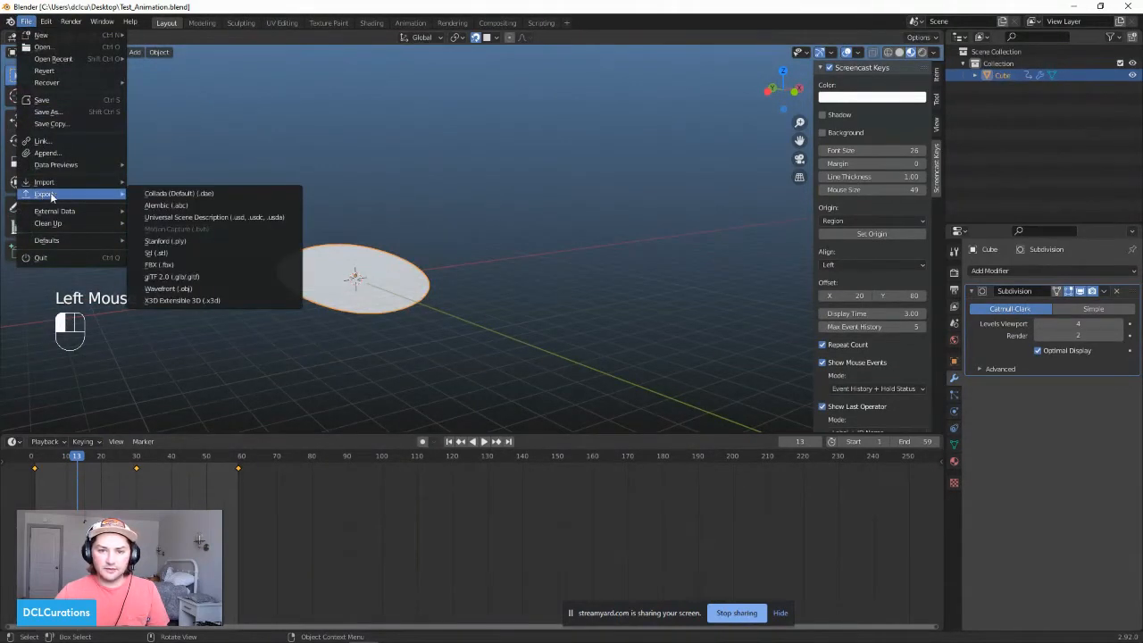
click(179, 278)
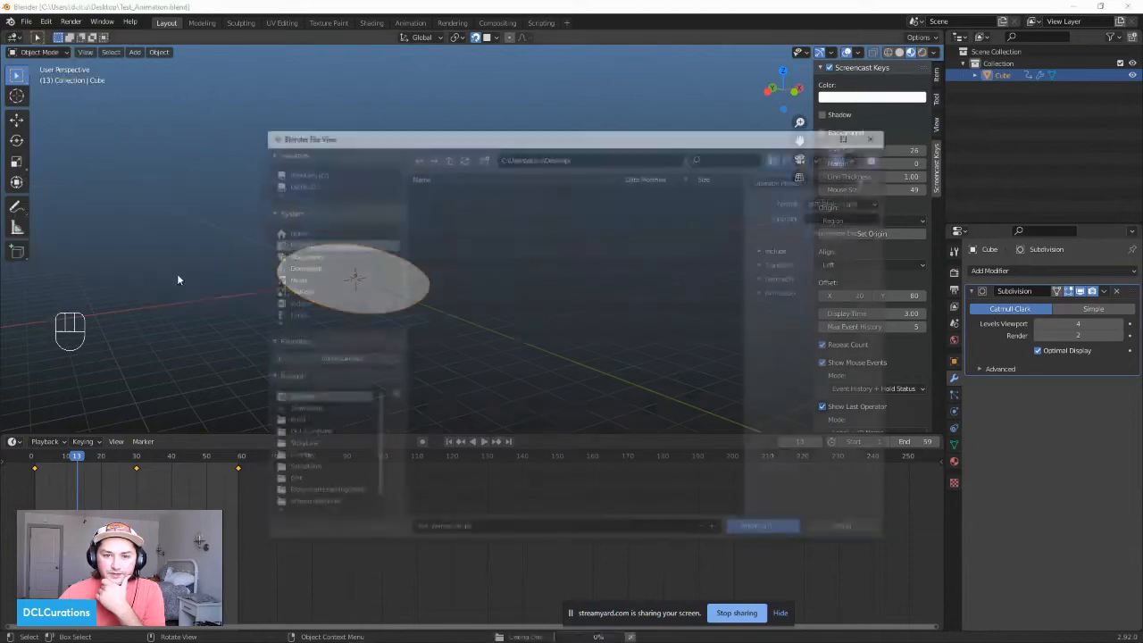
drag(483, 138, 0, 128)
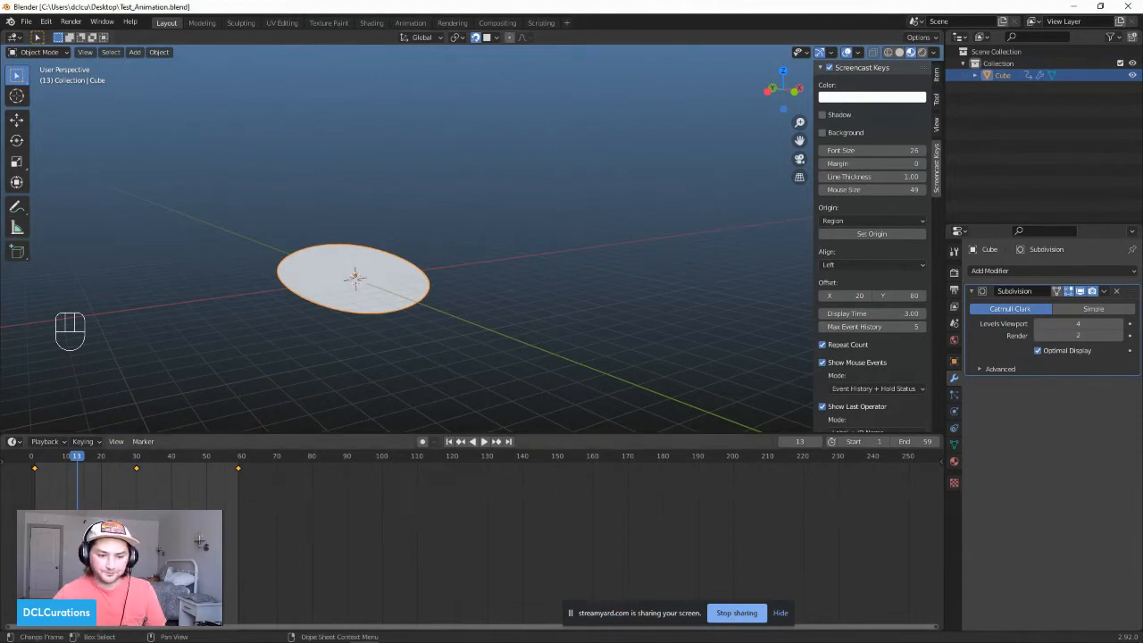
Step: Switch to the Decentraland Builder in the browser and delete the vehicle, the tree and the small figure from the TestSandstorm scene
mouse_move(452, 631)
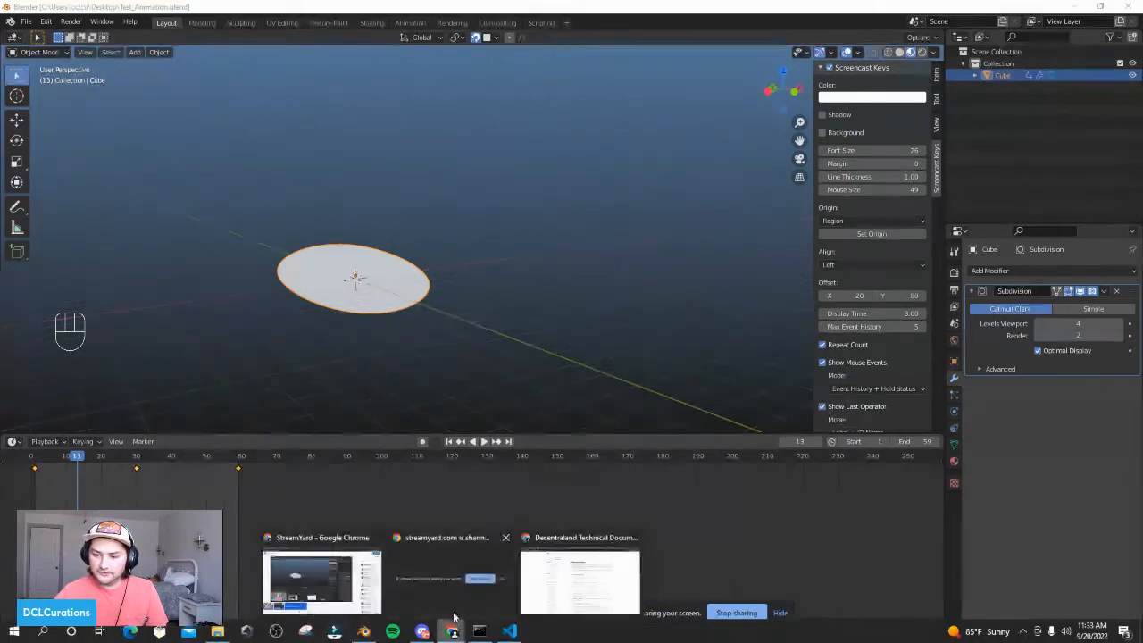
click(580, 582)
click(768, 13)
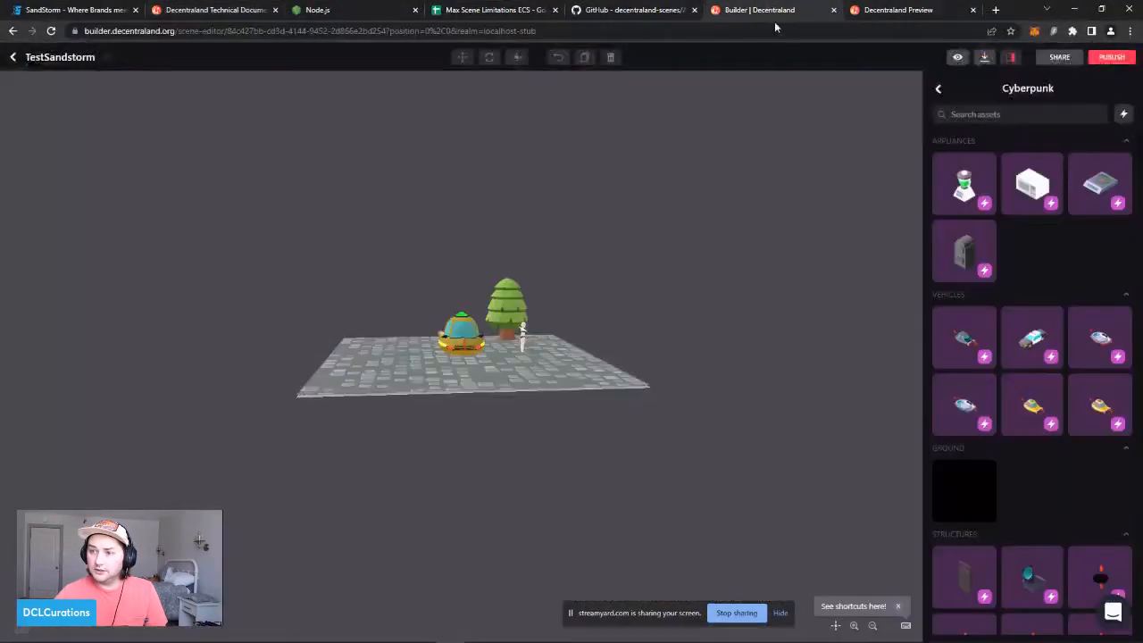
scroll(548, 339, up, 1)
drag(674, 292, 616, 320)
click(457, 331)
key(Delete)
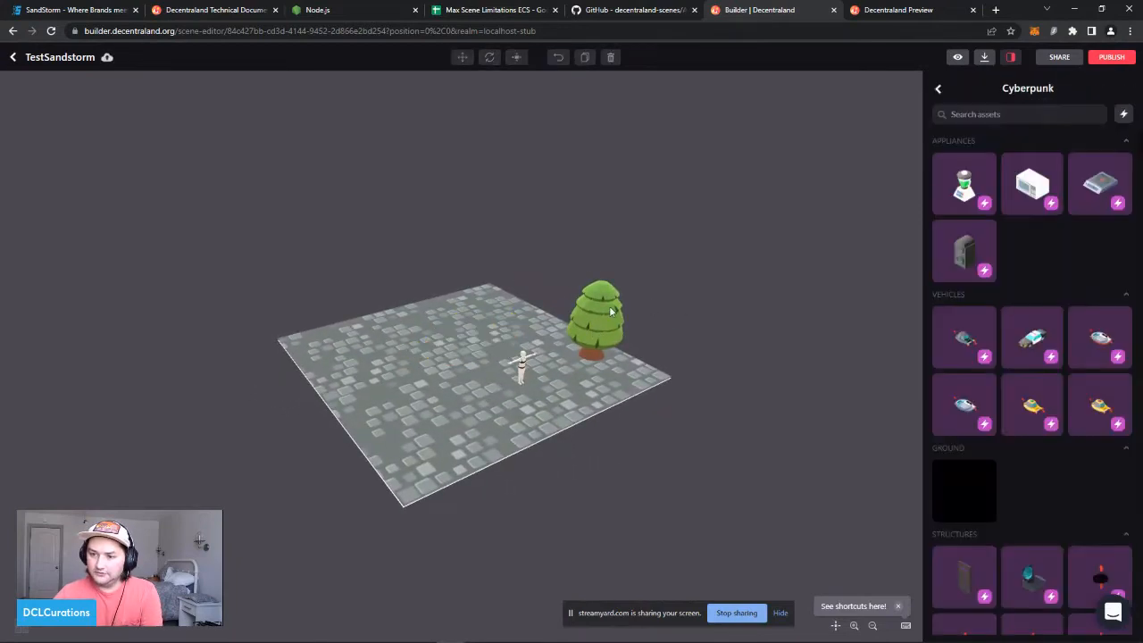
click(610, 313)
key(Delete)
click(525, 367)
key(Delete)
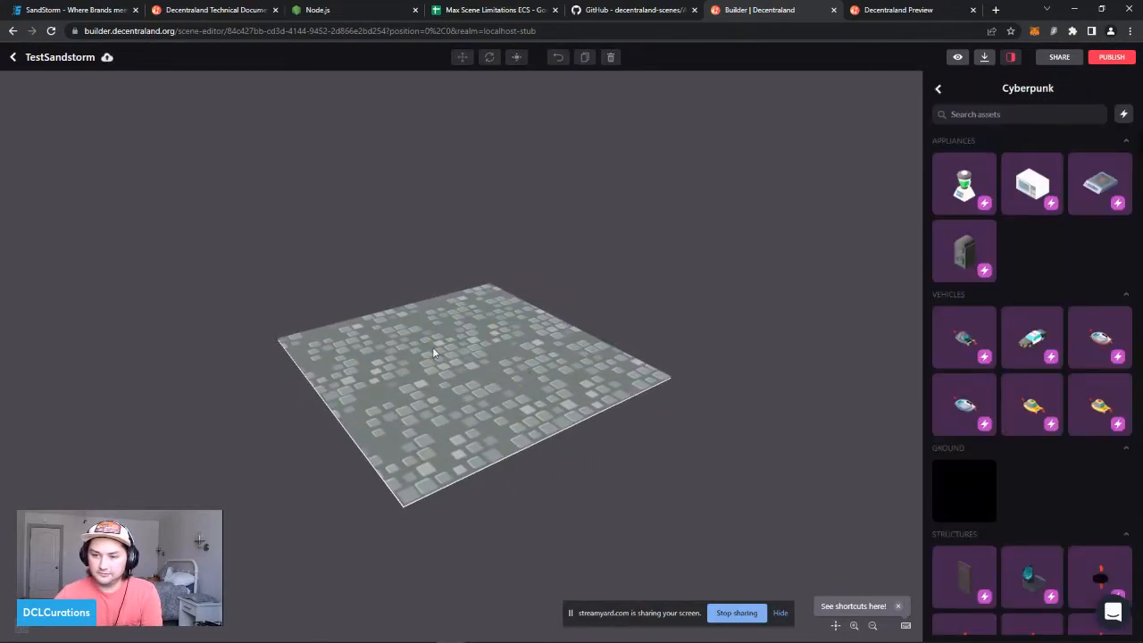
Step: Start a new asset pack and load the Test_Animation file from the Desktop into it
click(938, 91)
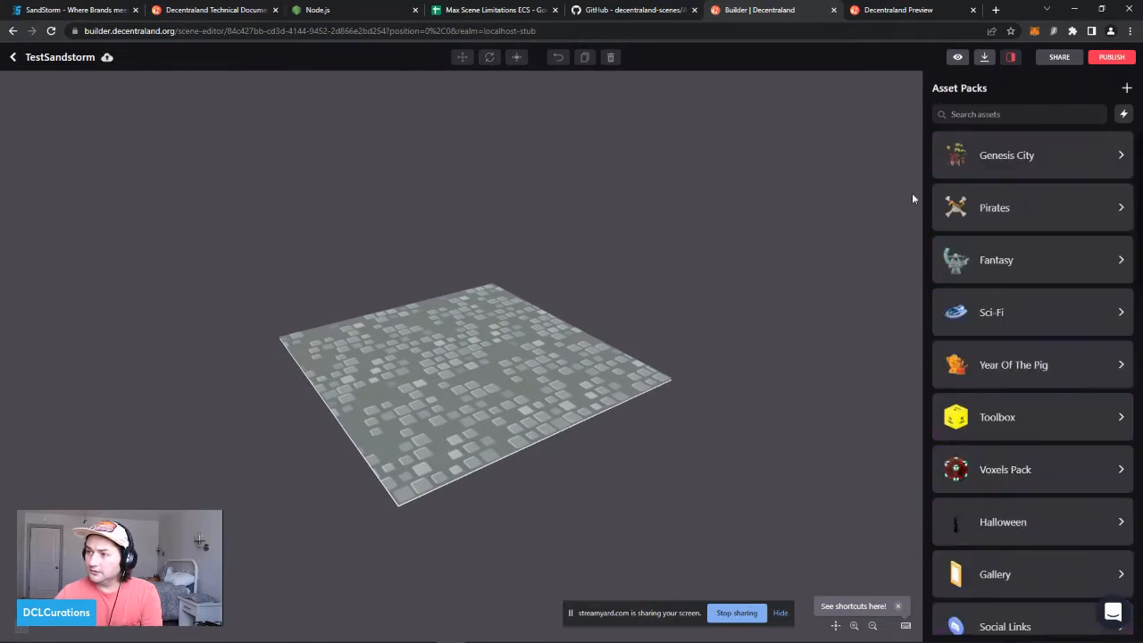
click(1126, 90)
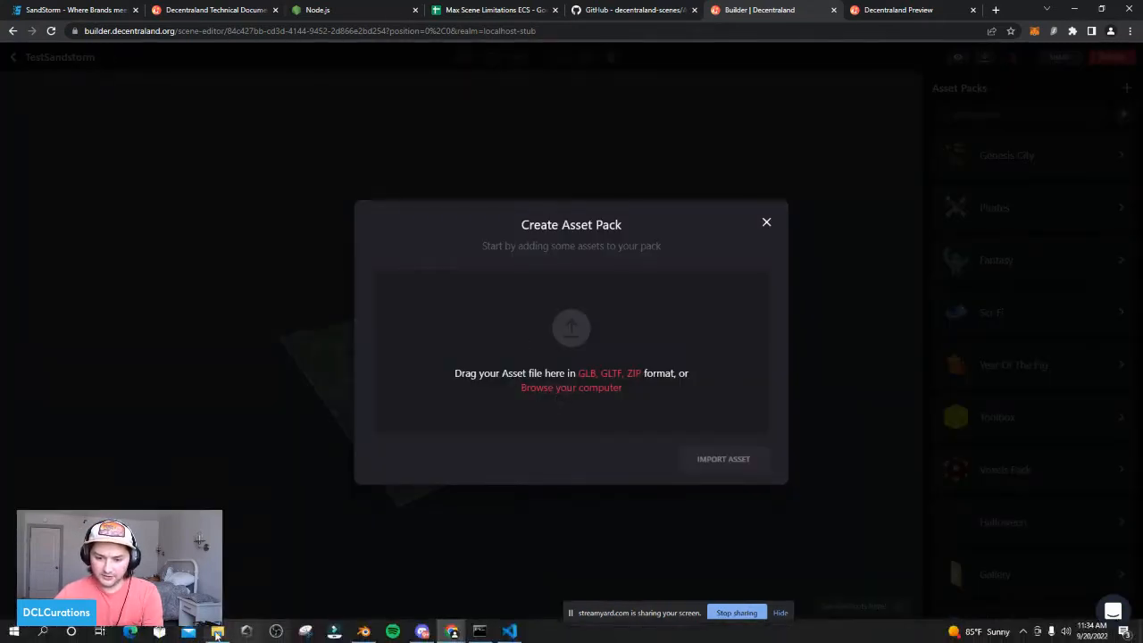
click(217, 635)
drag(454, 68, 0, 170)
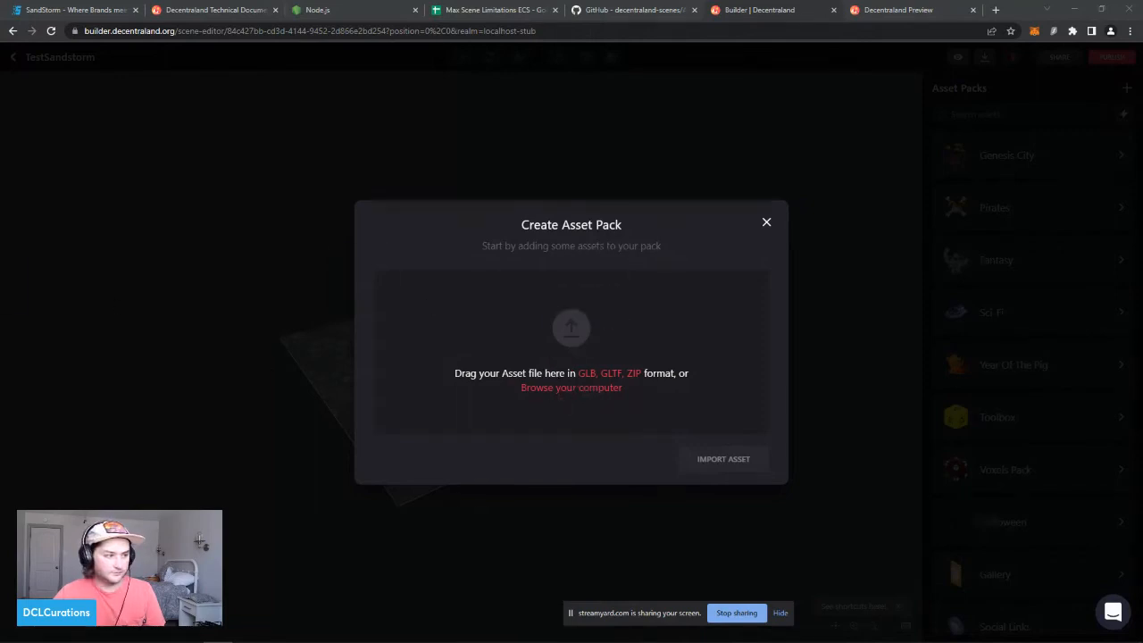
drag(536, 387, 614, 387)
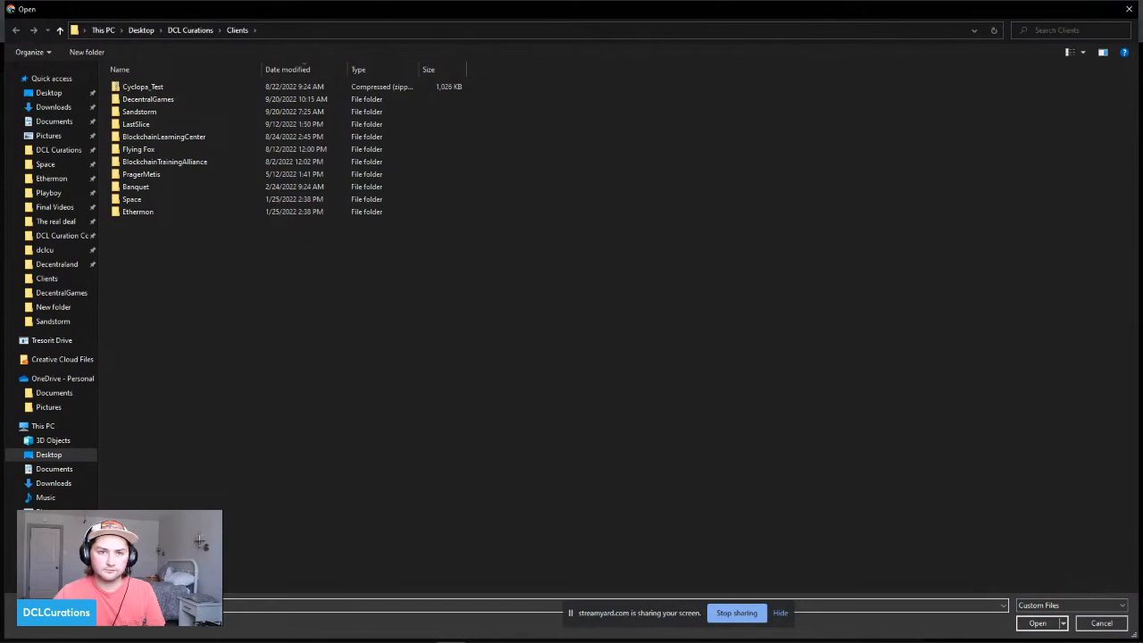
click(52, 94)
double_click(719, 100)
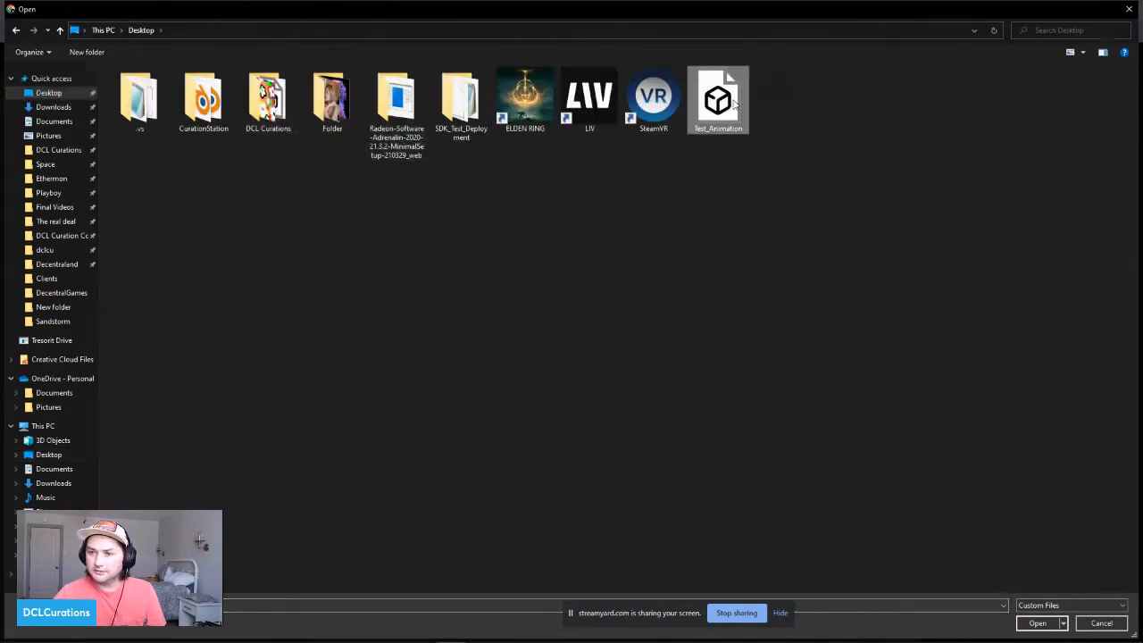
Step: Import the asset as Test Animation in the Decorations category and finish creating the asset pack
click(704, 458)
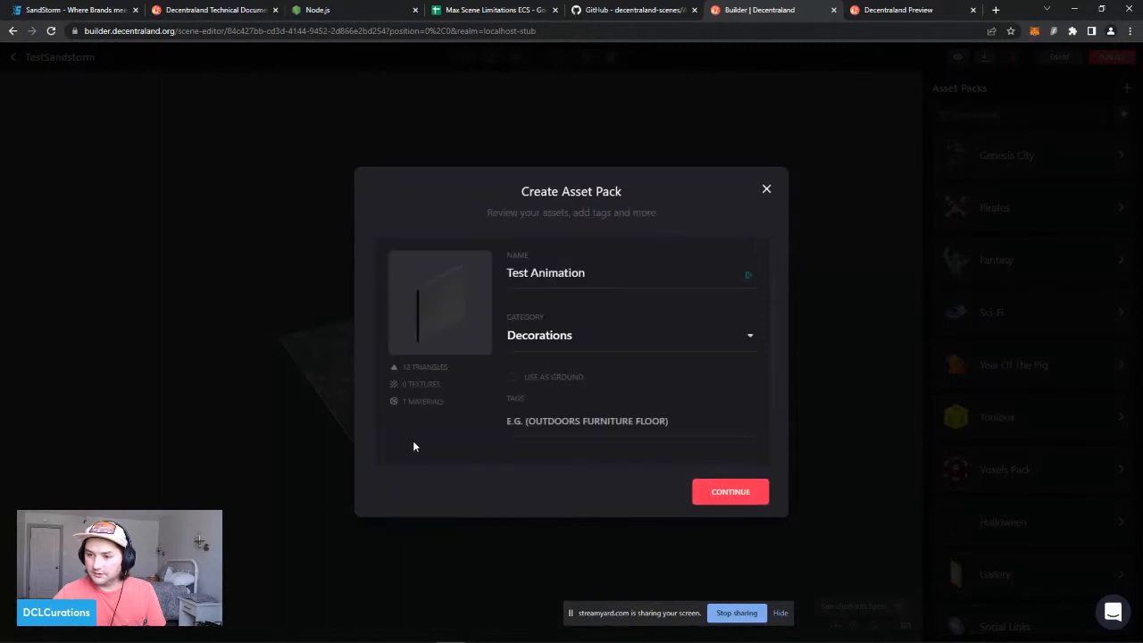
click(730, 491)
click(674, 487)
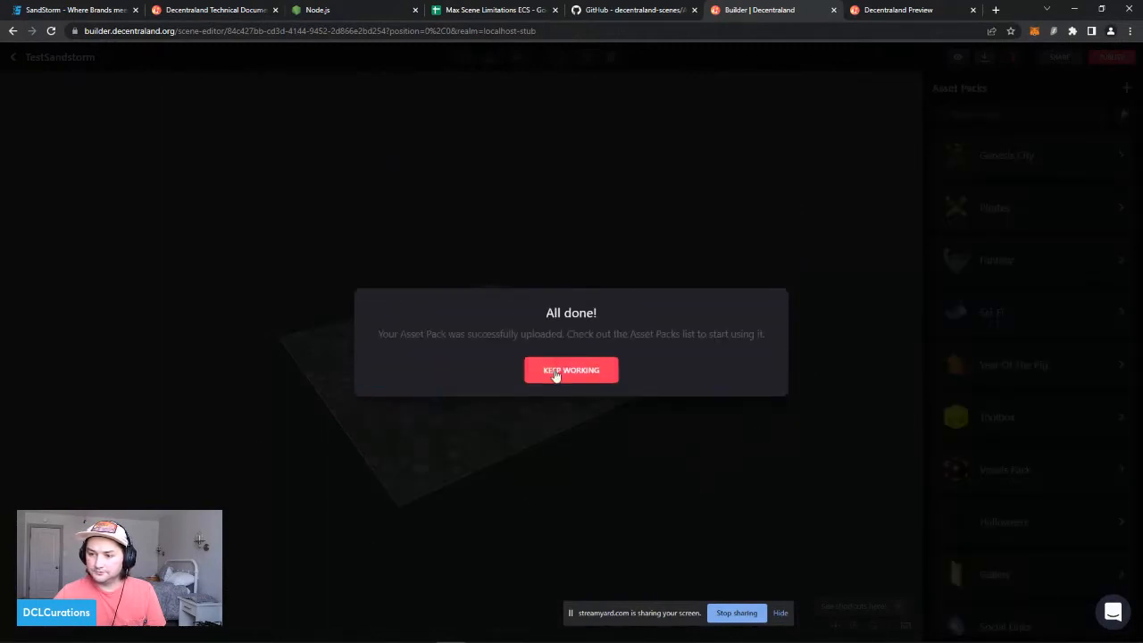
click(554, 370)
Step: Place the model from My Asset Pack (16) on the scene's ground and raise it so it stands above the floor
scroll(1059, 339, down, 12)
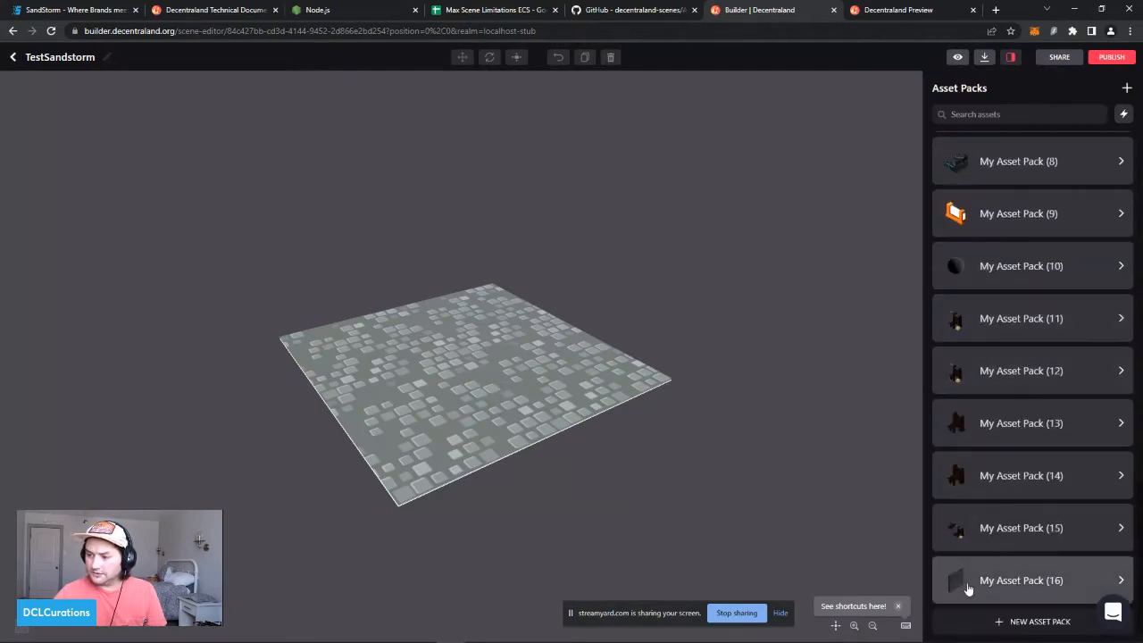
click(1017, 580)
drag(964, 167, 529, 427)
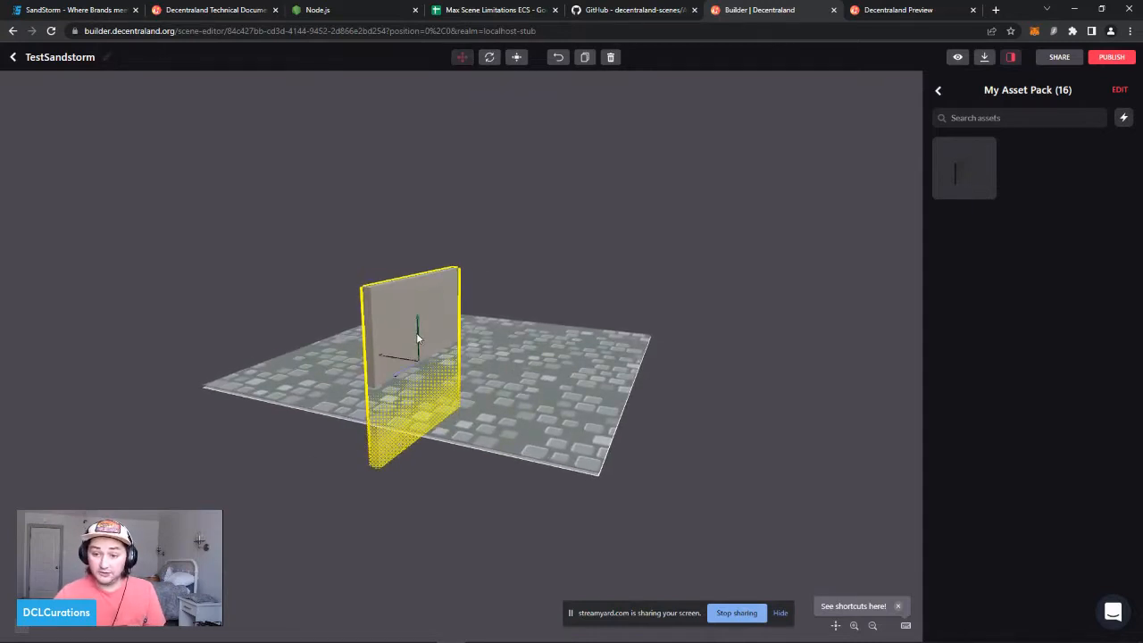
drag(416, 340, 406, 227)
click(670, 396)
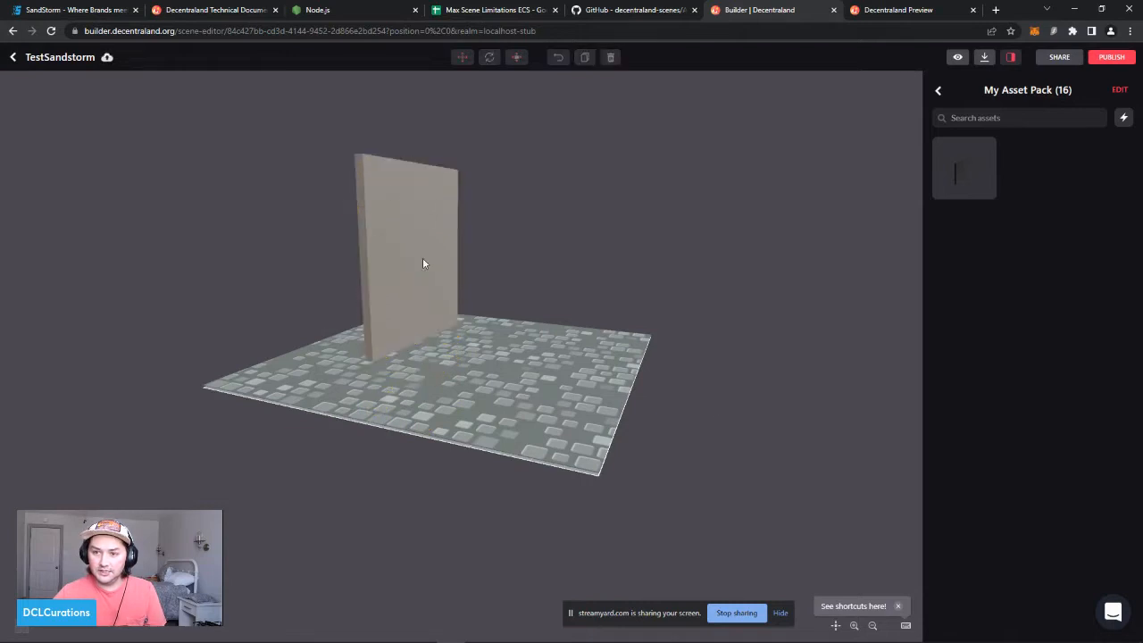
drag(201, 282, 308, 299)
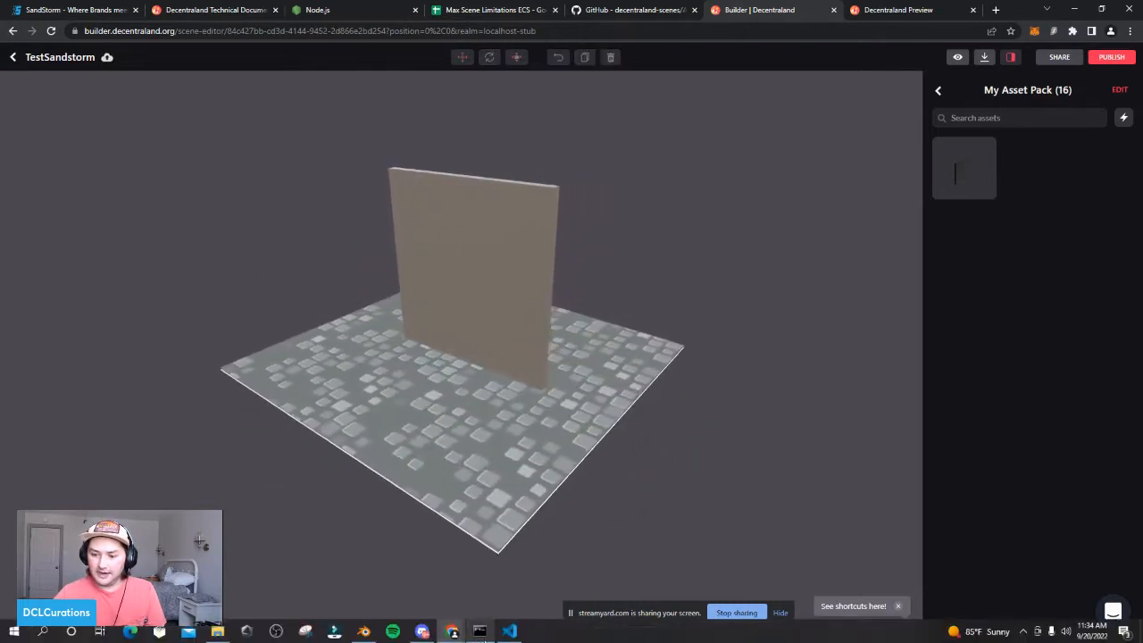
click(498, 196)
drag(819, 406, 477, 580)
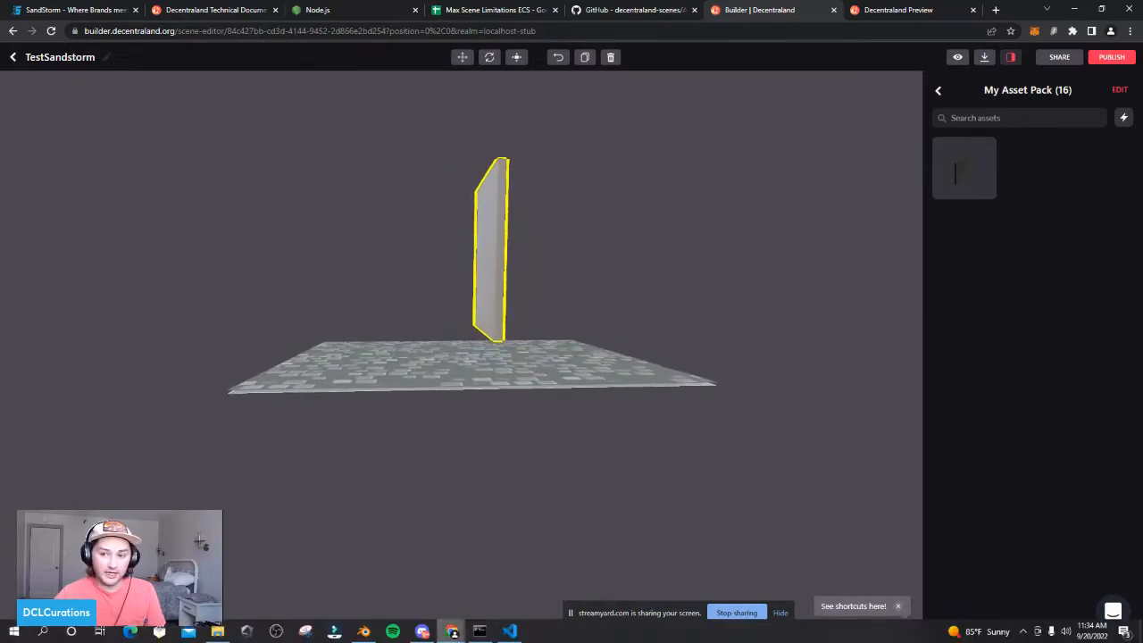
Step: Switch back to Blender and apply the disc's Subdivision modifier
click(363, 631)
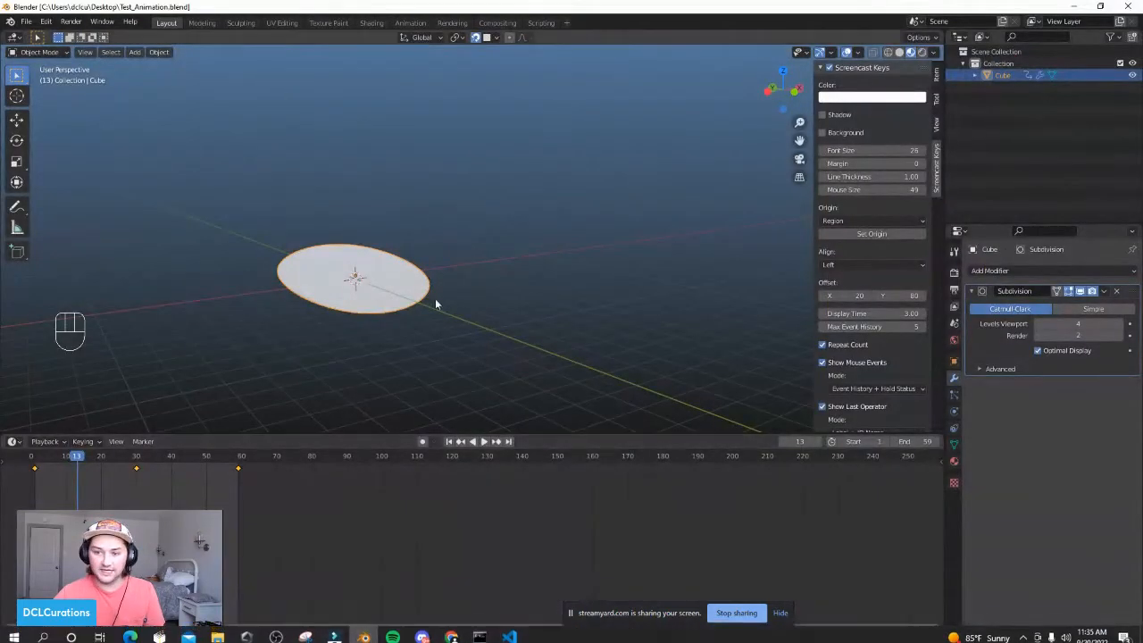
drag(520, 261, 459, 295)
click(522, 396)
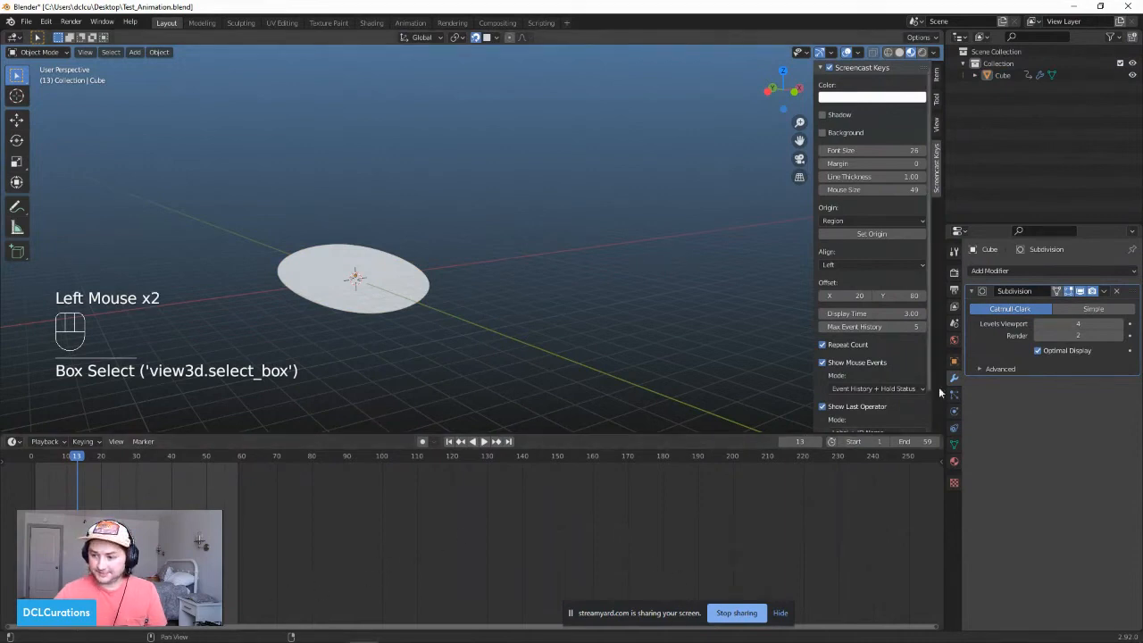
click(1105, 292)
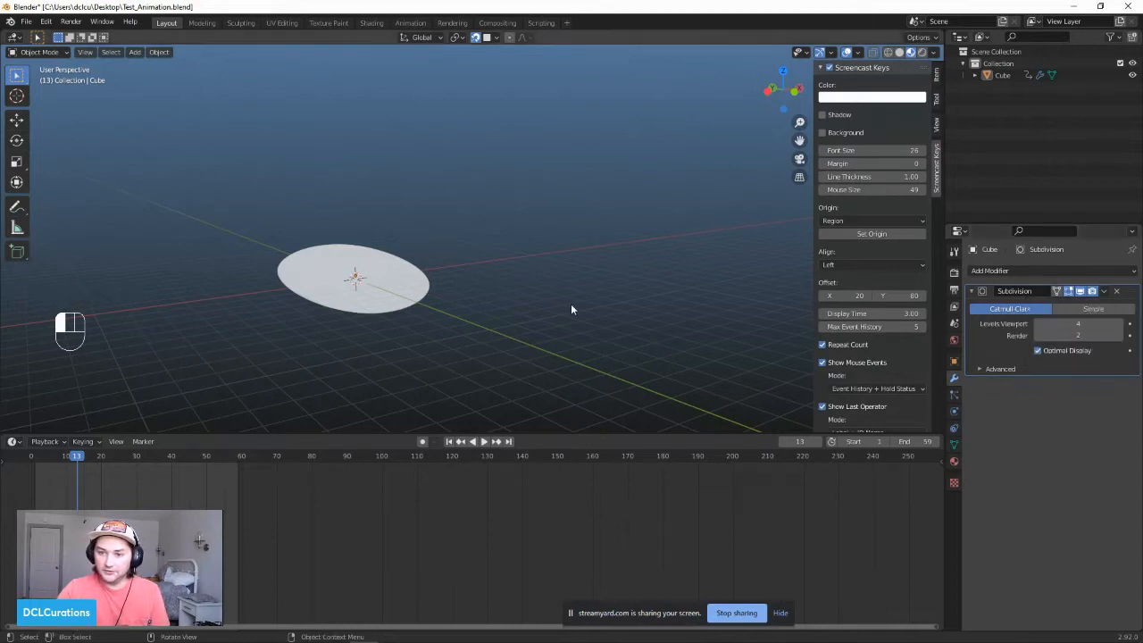
middle_drag(524, 205, 706, 156)
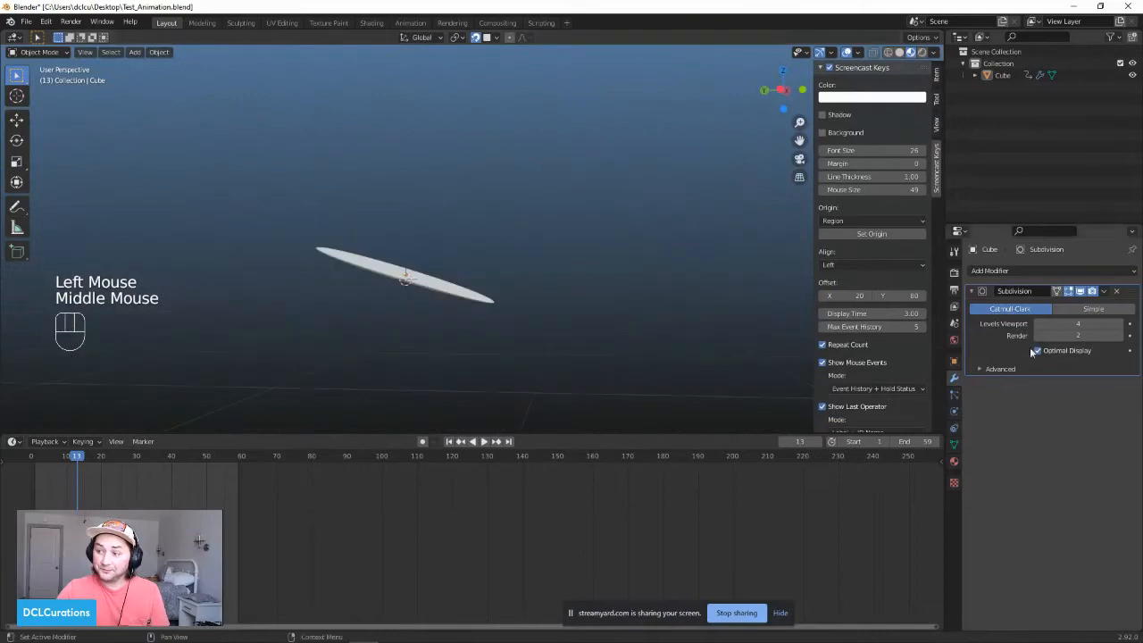
click(1105, 295)
click(1072, 306)
scroll(494, 391, down, 3)
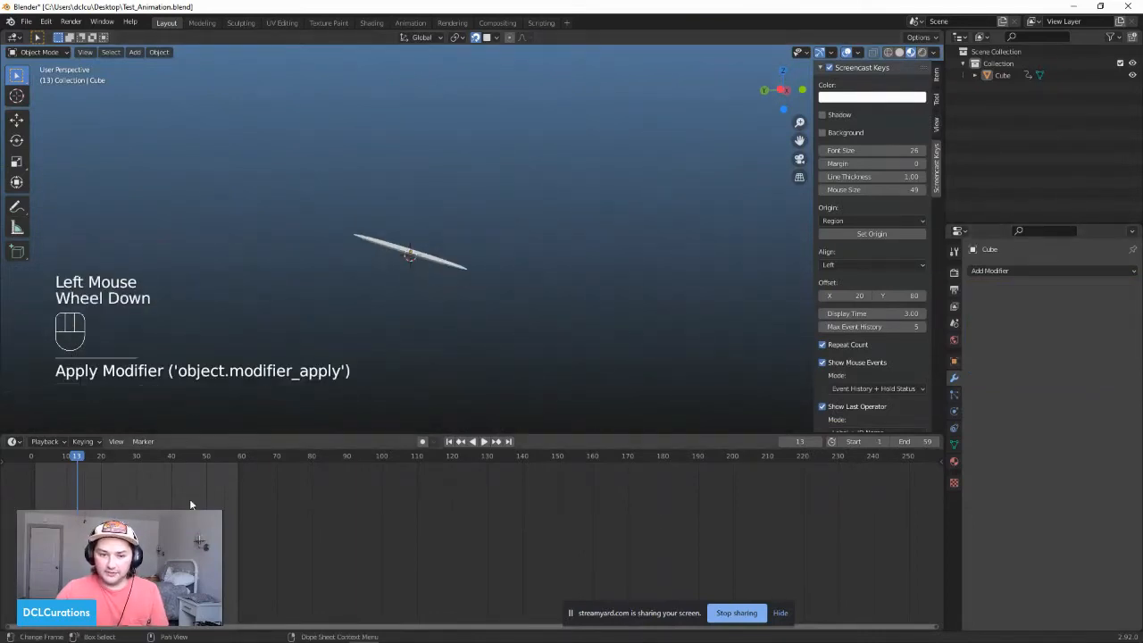
Step: Play the disc's animation, enlarge the 3D viewport over the timeline, and stop the playback
key(space)
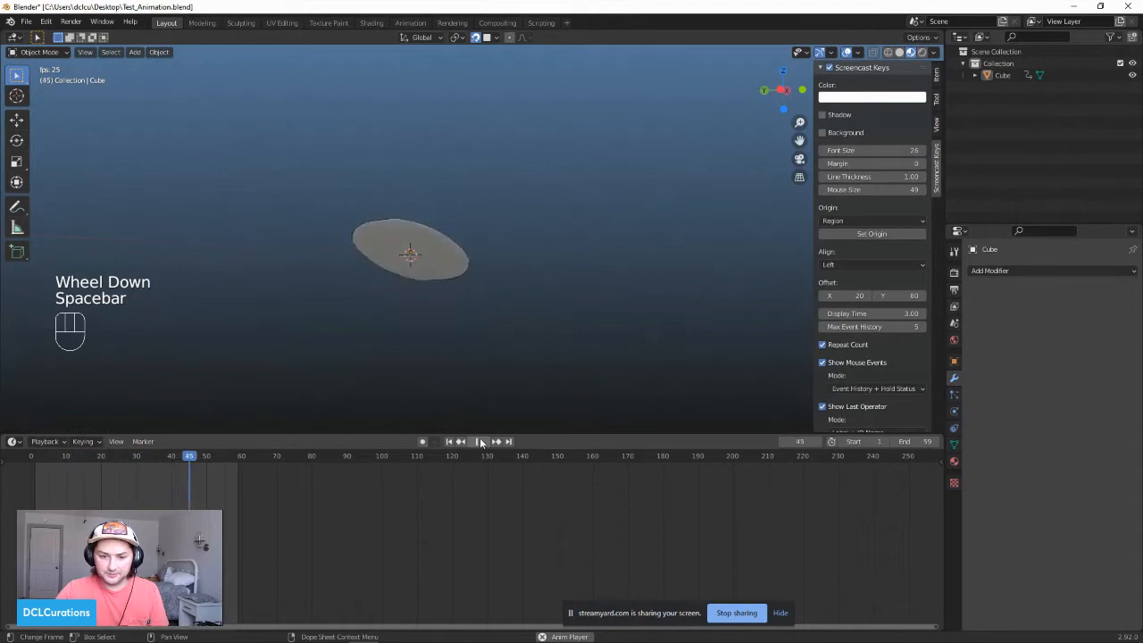
drag(420, 436, 423, 555)
click(280, 260)
key(space)
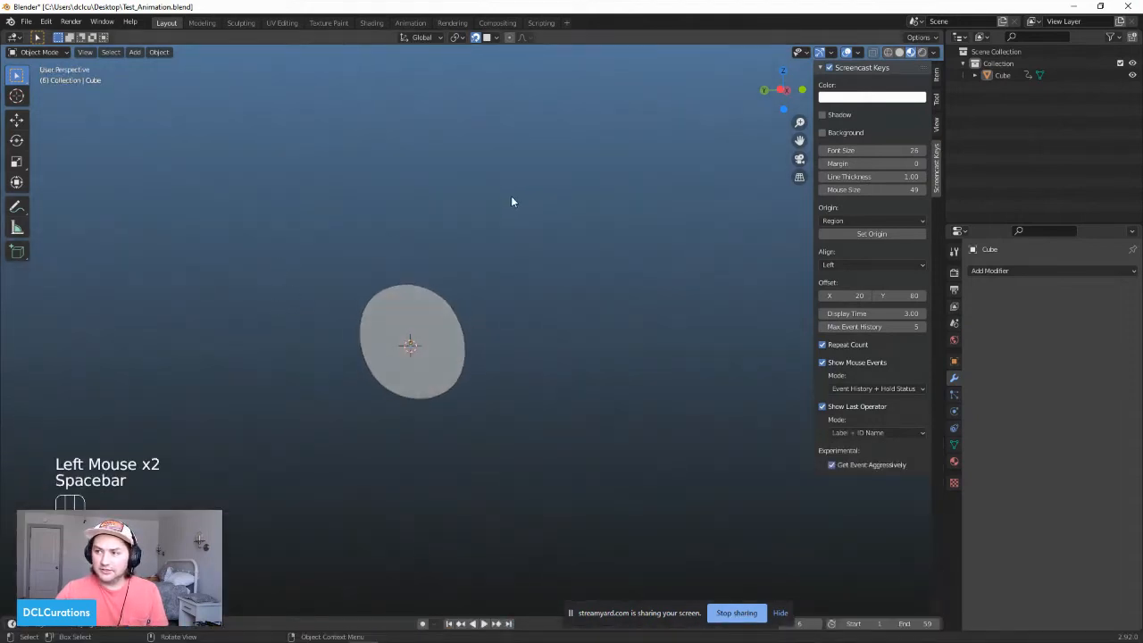
middle_drag(511, 202, 294, 250)
Step: Export the disc in glTF Binary format to the Desktop as Test_Animation2.glb
click(25, 21)
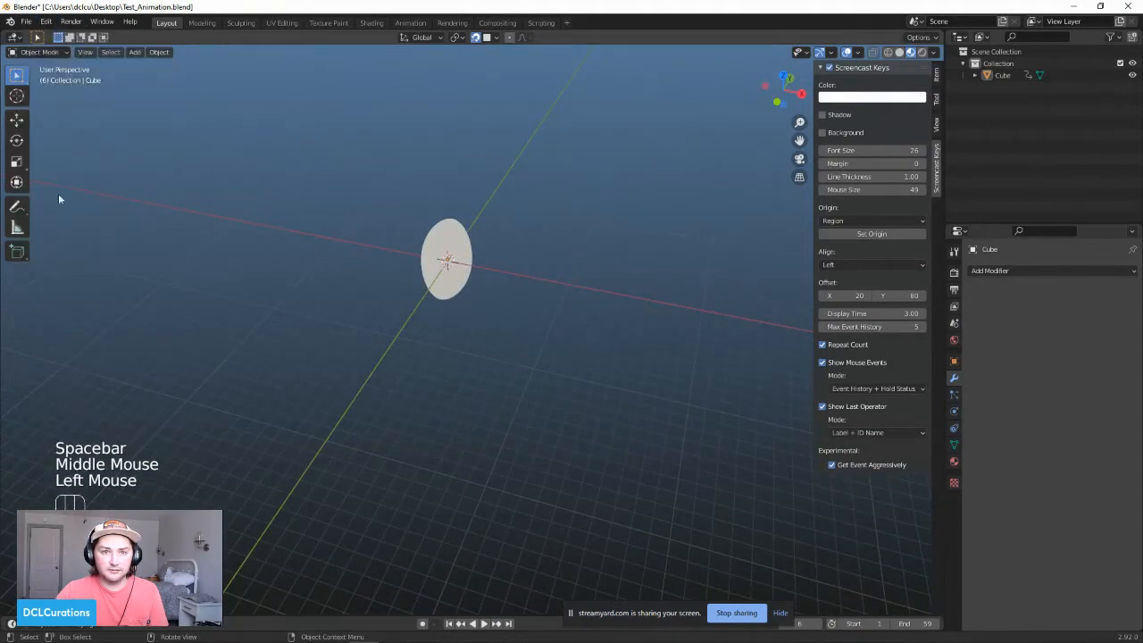
click(26, 20)
click(24, 22)
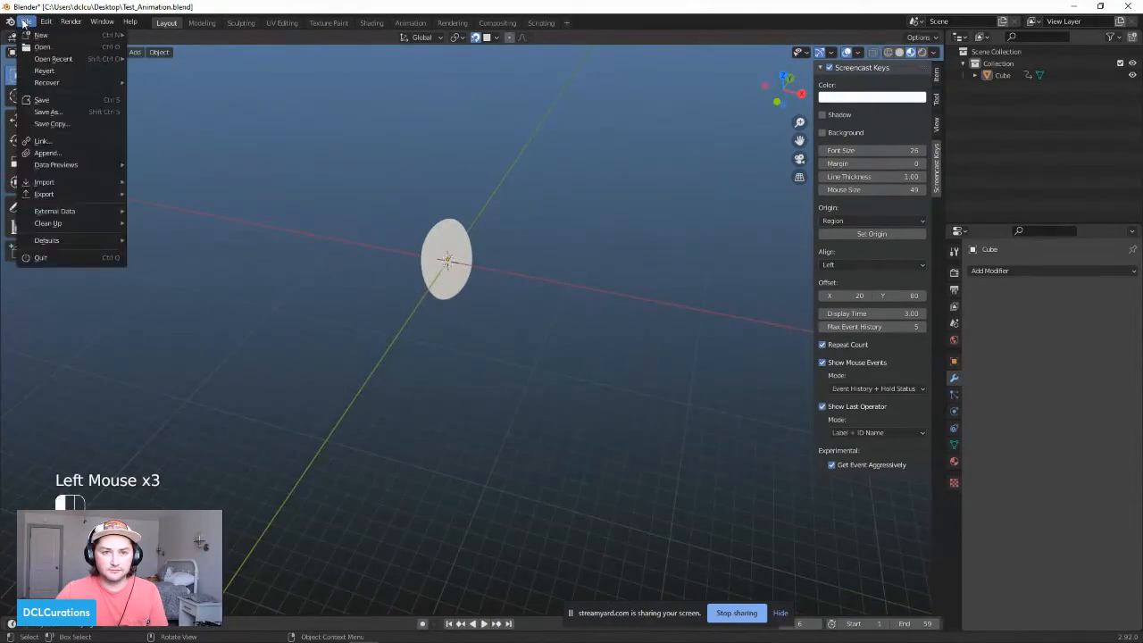
mouse_move(44, 193)
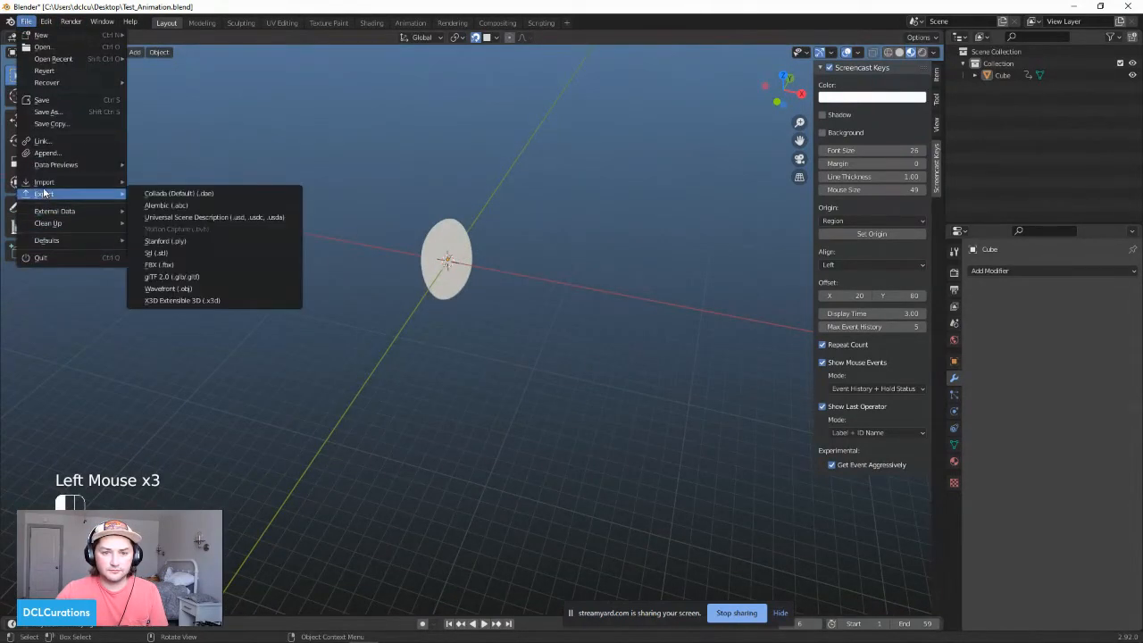
click(170, 278)
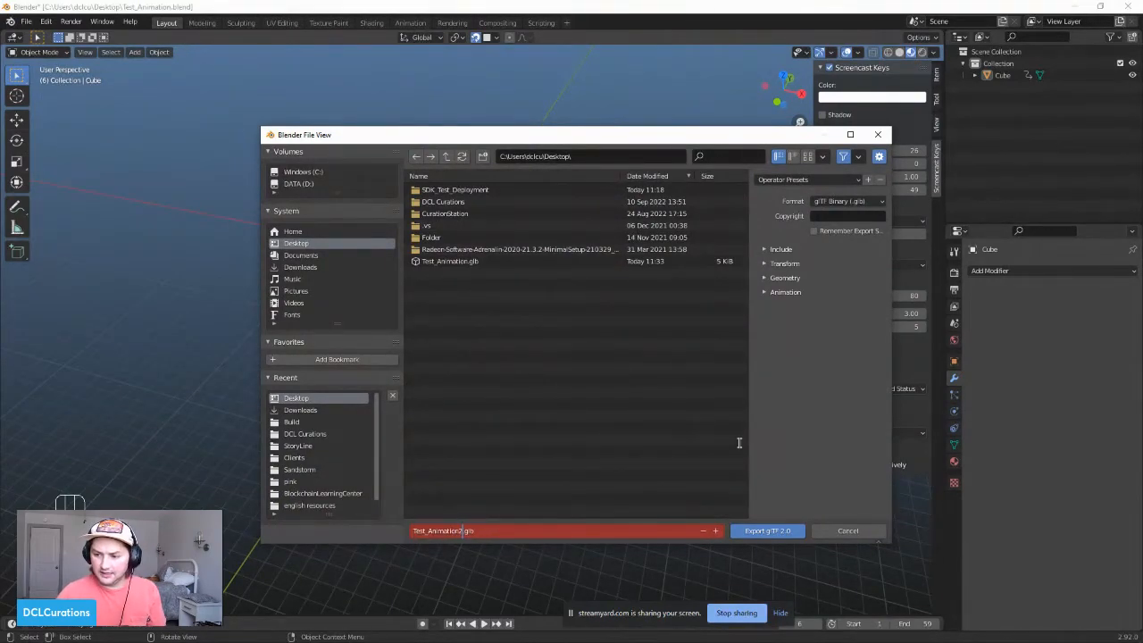
click(767, 530)
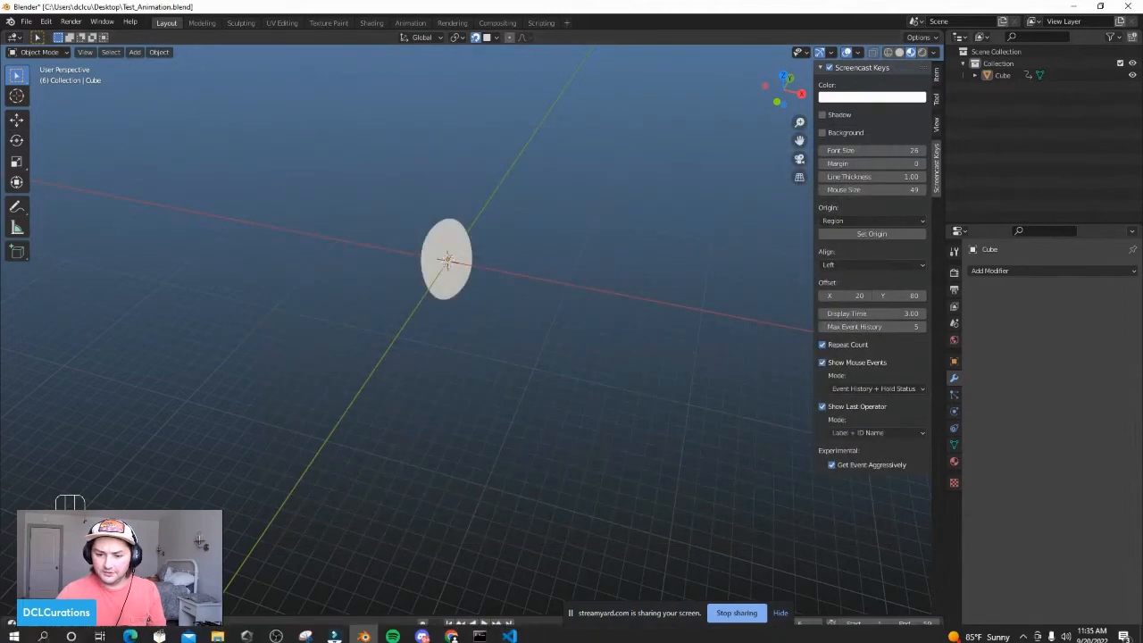
Step: Switch to the Decentraland Builder and delete the placed rectangular model from the scene
mouse_move(425, 633)
click(591, 579)
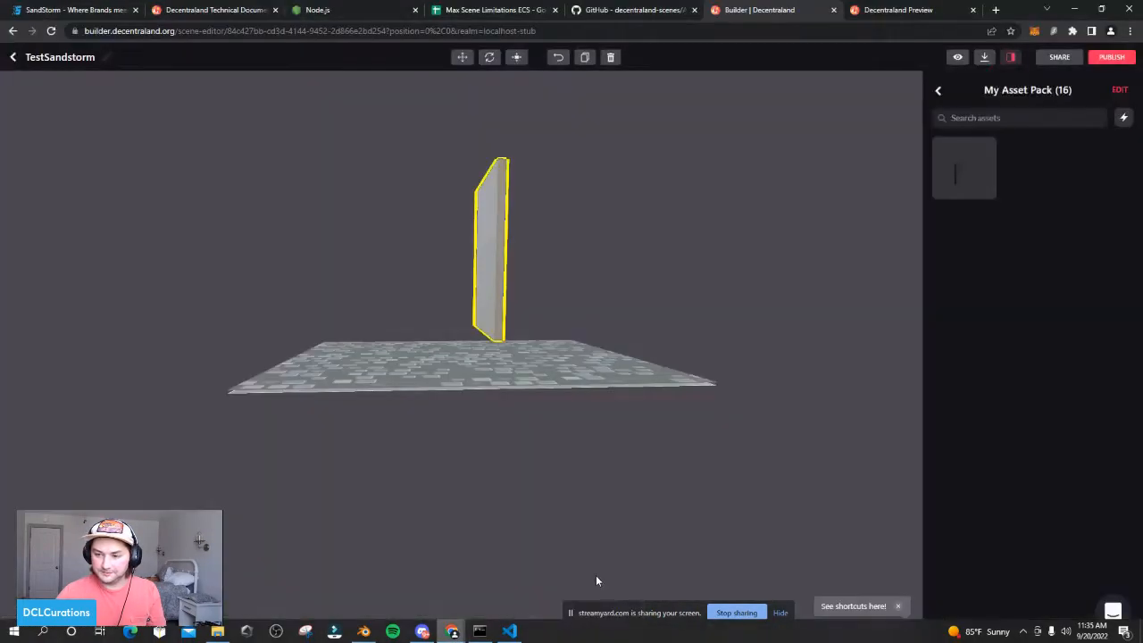
key(Delete)
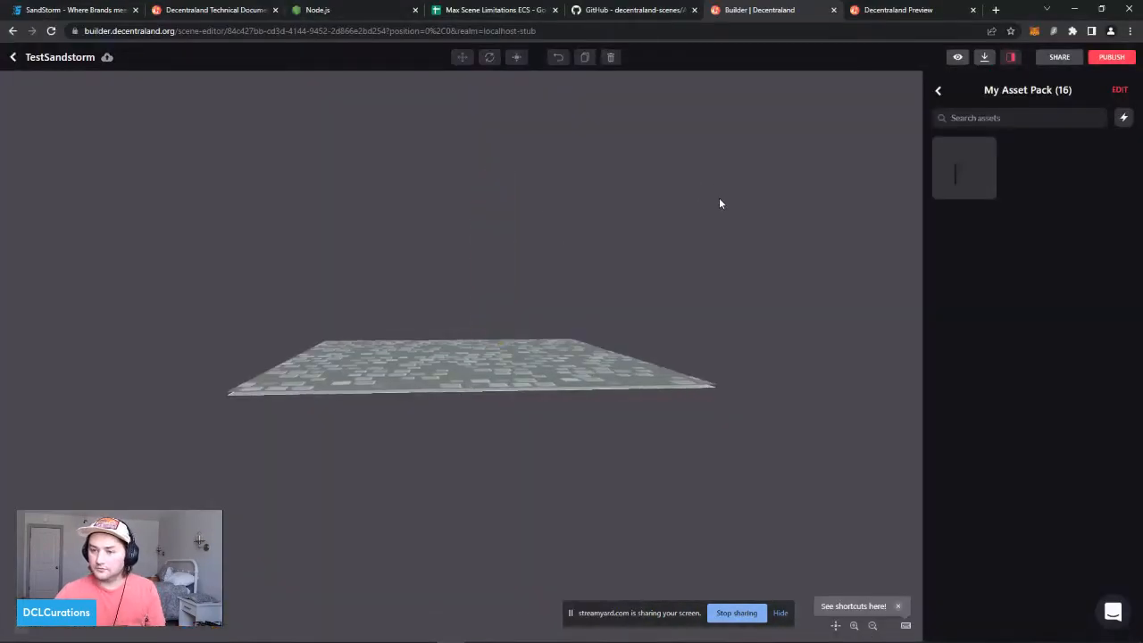
Step: Import Test_Animation2 from the Desktop into a new asset pack named My Asset Pack (17)
drag(720, 198, 741, 253)
click(937, 93)
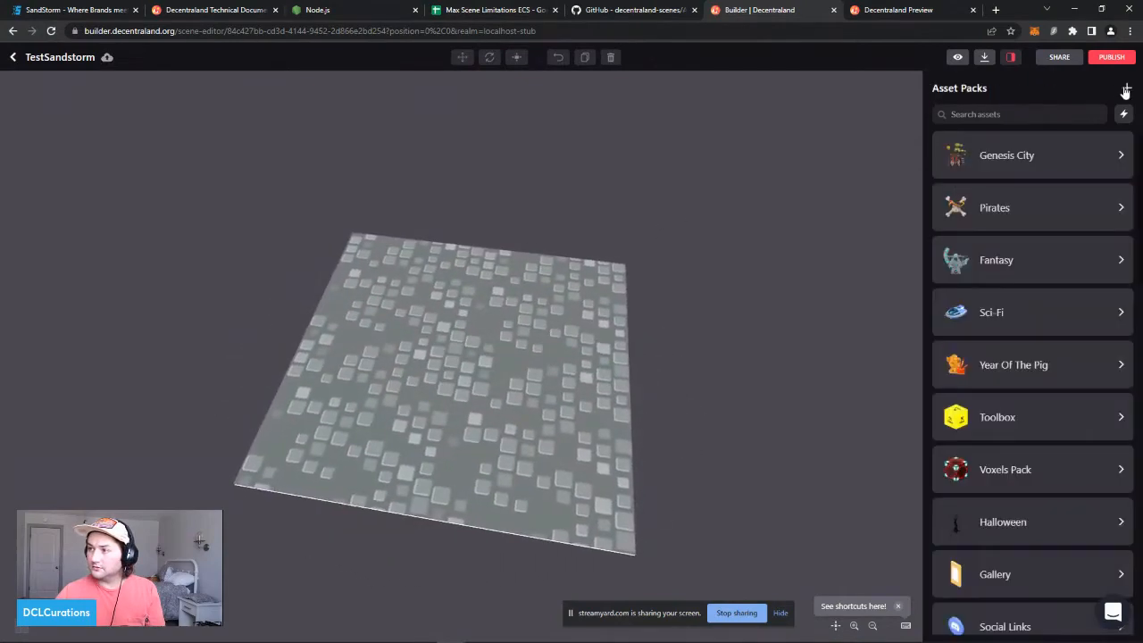
click(1126, 90)
click(558, 386)
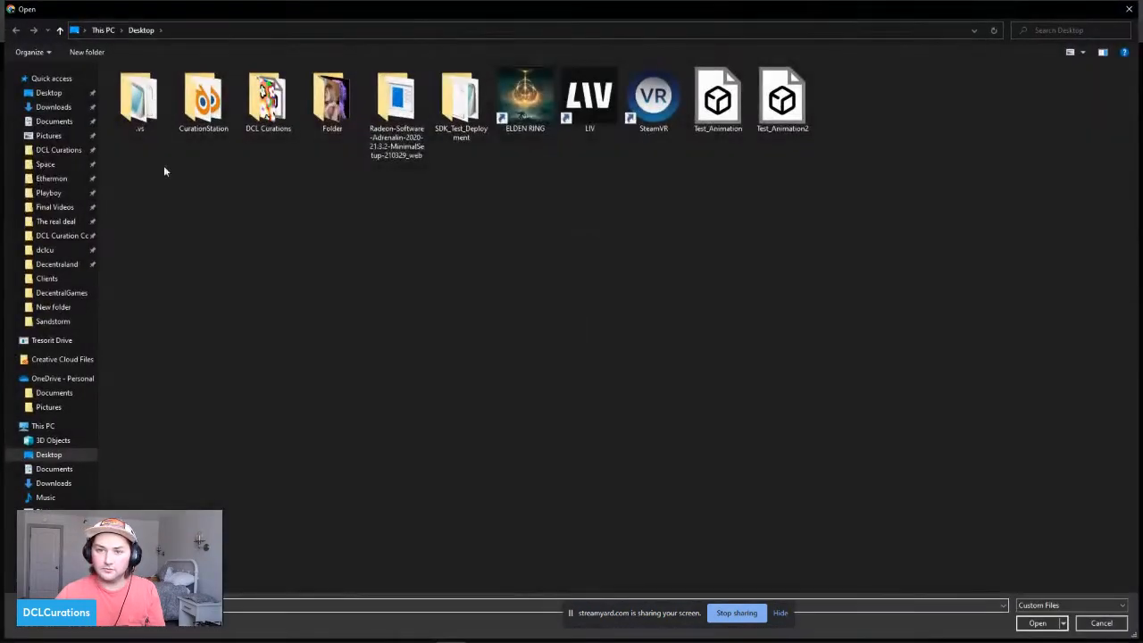
double_click(775, 98)
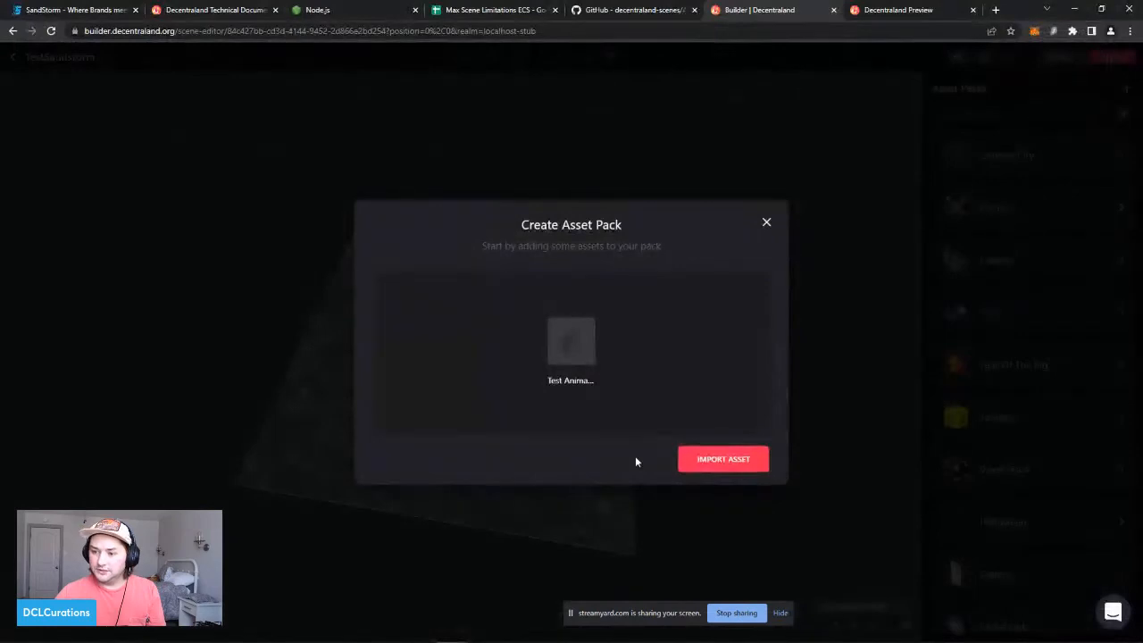
click(711, 460)
click(732, 497)
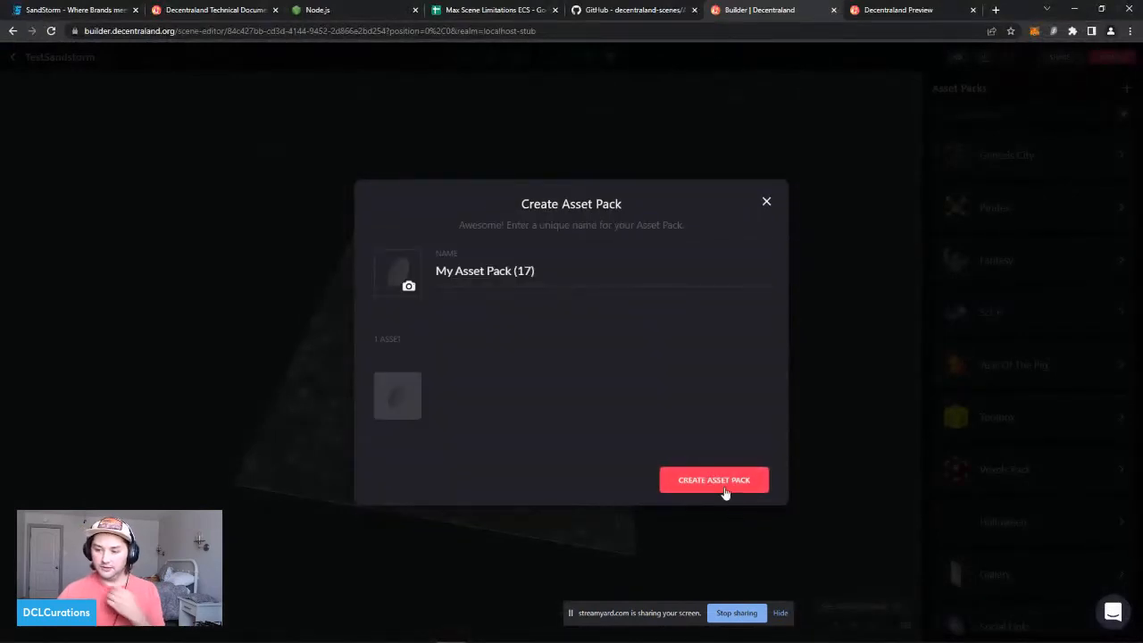
click(727, 494)
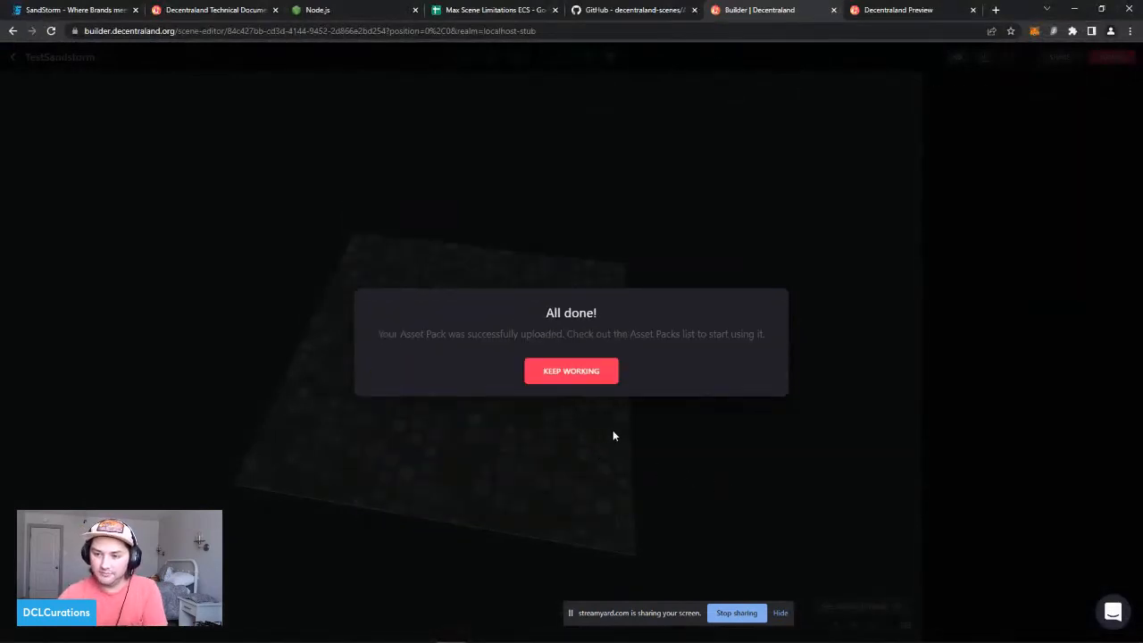
click(595, 374)
Step: Place the disc from My Asset Pack (17) near the middle of the scene's ground and select it
scroll(1065, 428, down, 5)
scroll(1041, 446, down, 3)
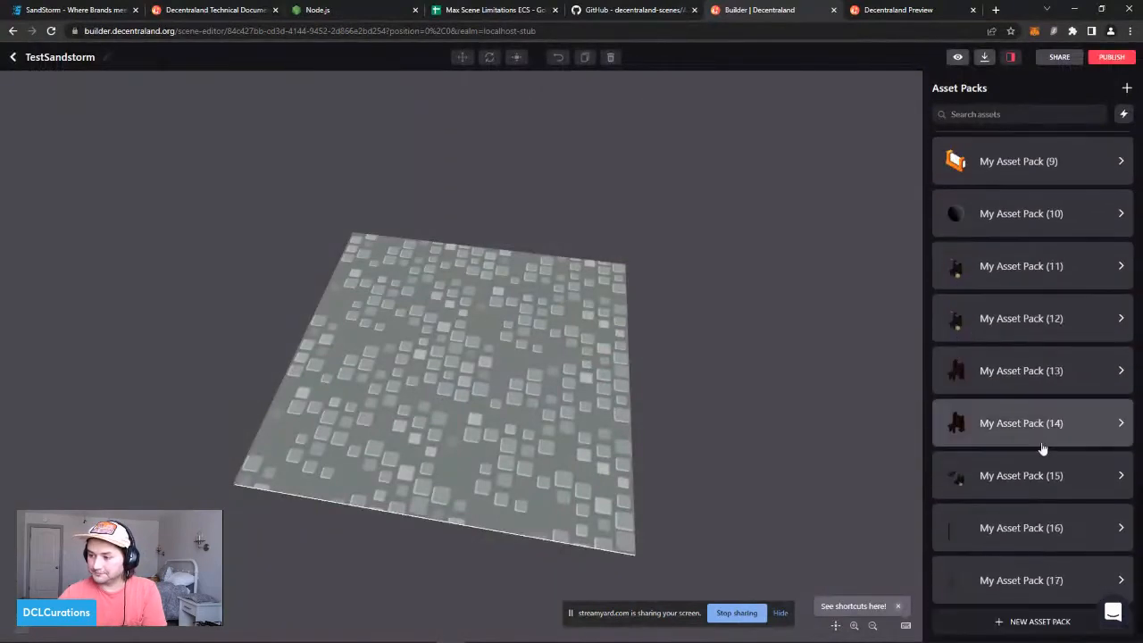
click(1018, 577)
drag(964, 169, 449, 345)
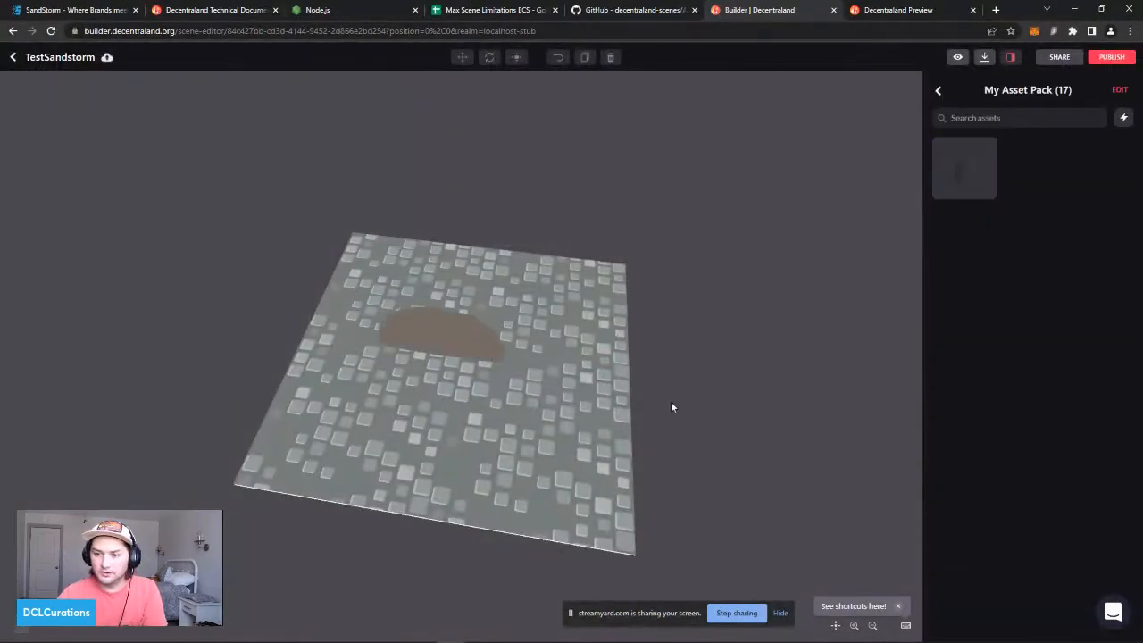
drag(670, 401, 536, 361)
click(459, 361)
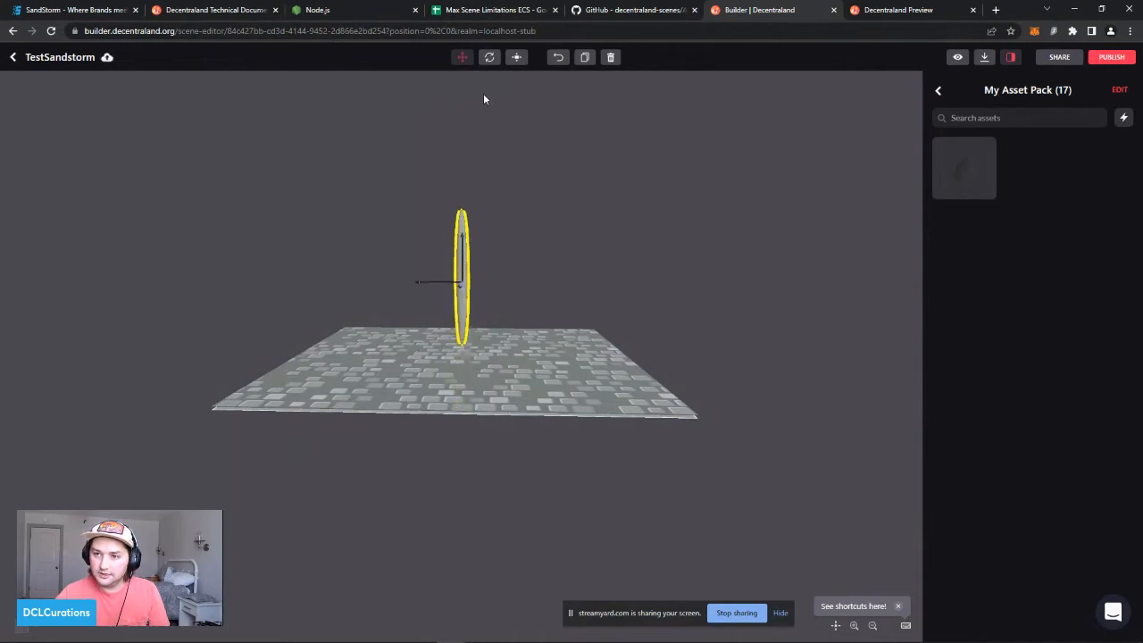
drag(514, 170, 584, 170)
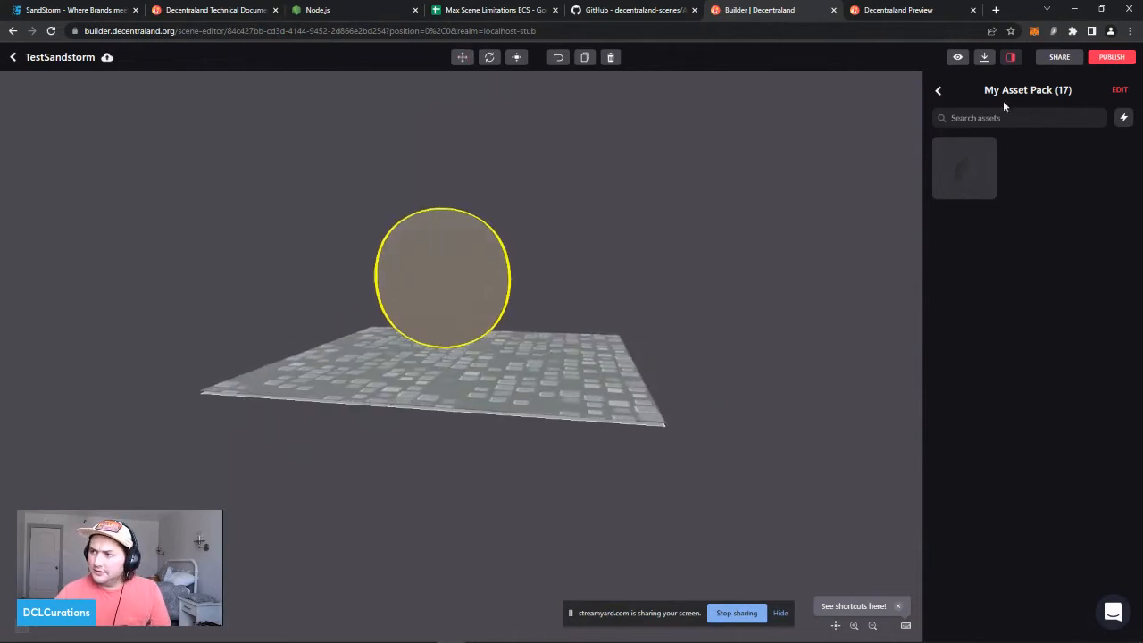
Step: Preview the scene, walk around the disc to check its rotation, and return to the editor
click(957, 58)
click(566, 337)
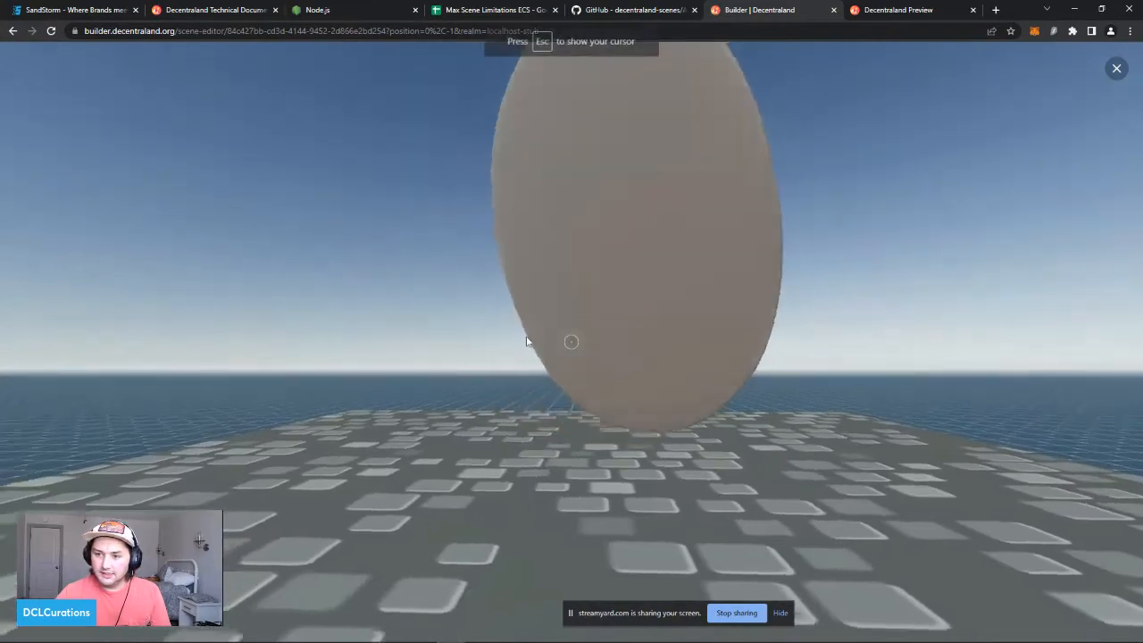
key(d)
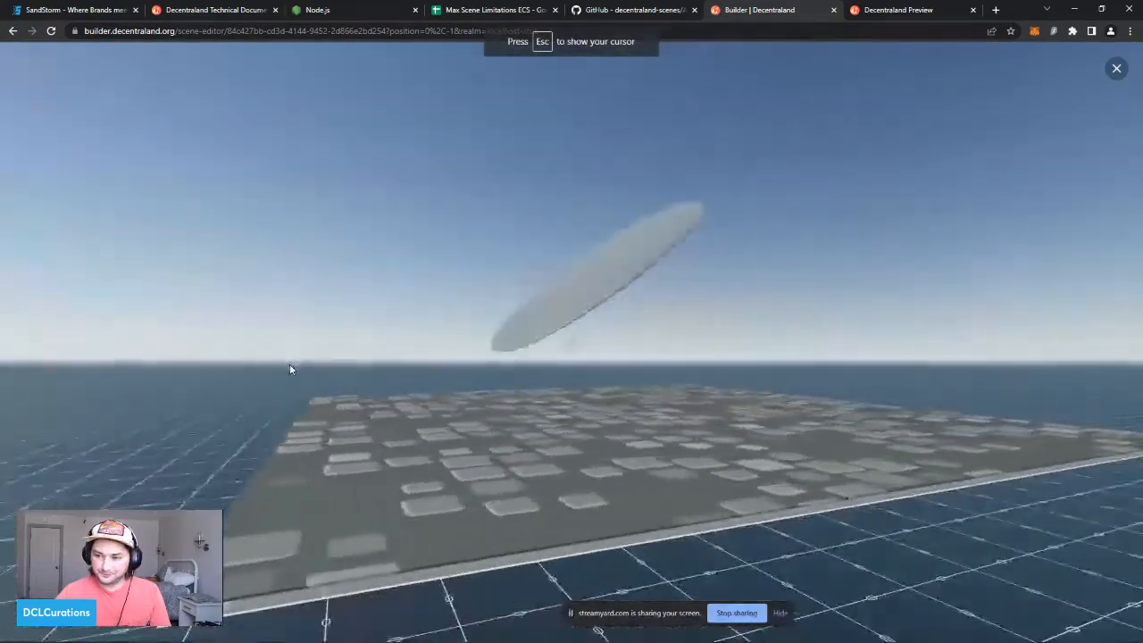
key(Escape)
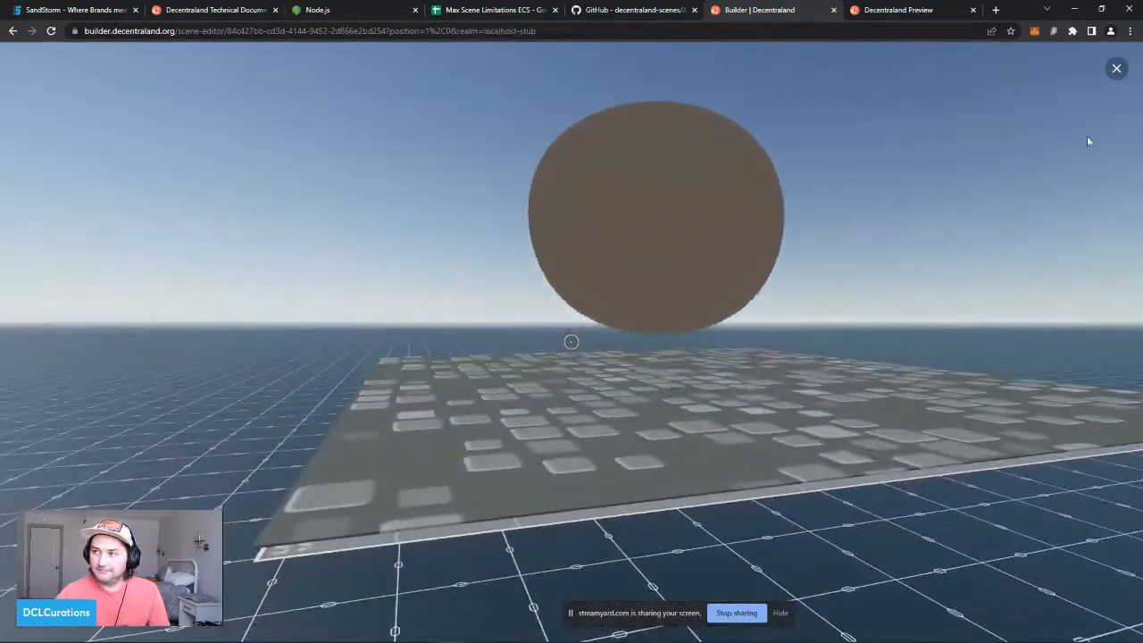
click(1116, 68)
Step: Leave My Asset Pack (17), browse the available asset packs, and open the Cyberpunk pack
drag(463, 307, 468, 355)
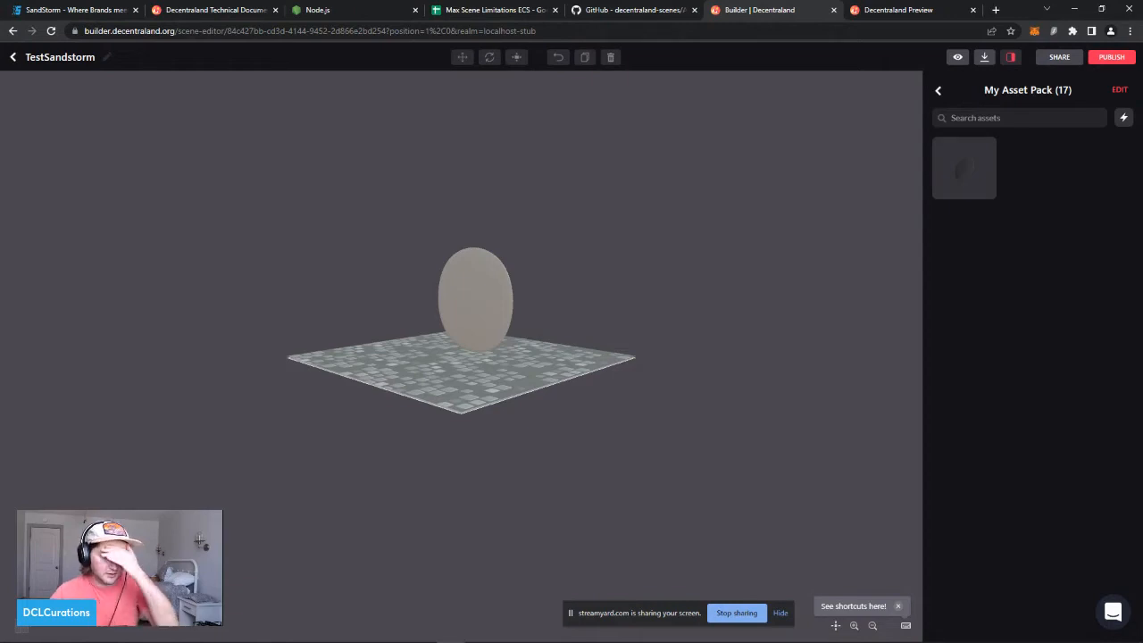
drag(598, 361, 497, 423)
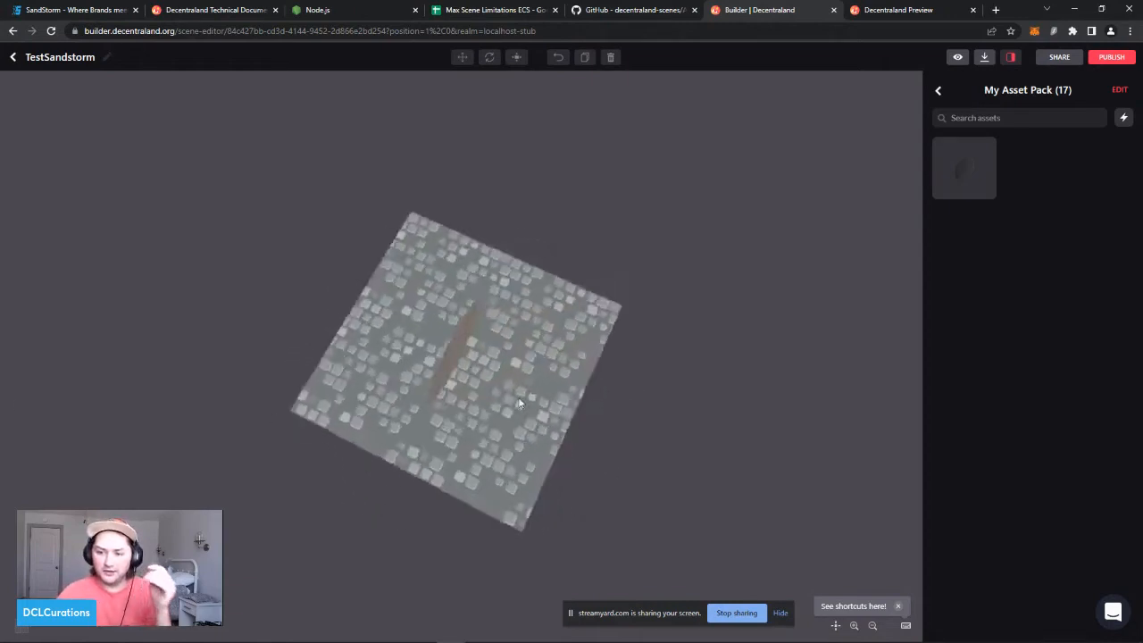
click(939, 89)
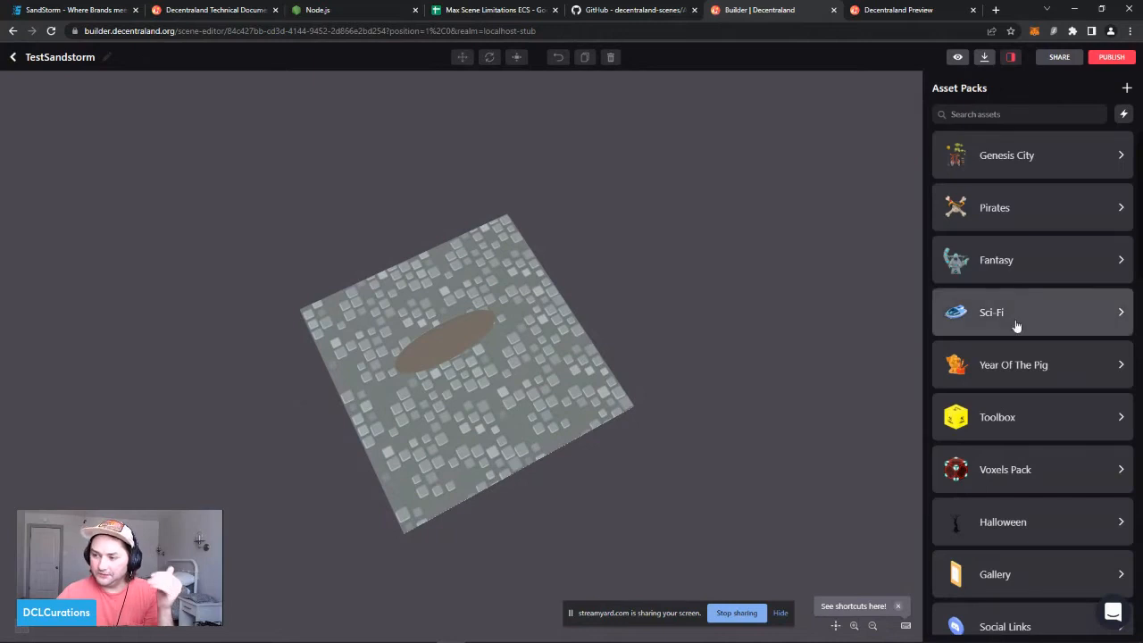
scroll(952, 459, down, 3)
scroll(955, 455, down, 3)
scroll(973, 446, up, 6)
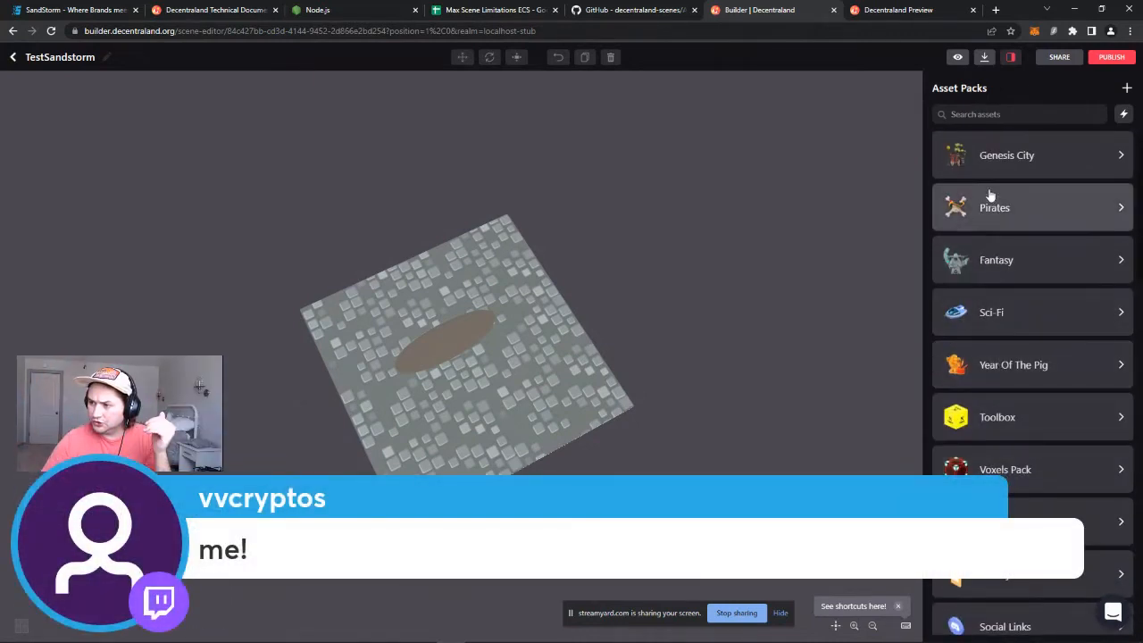
scroll(1000, 375, down, 1)
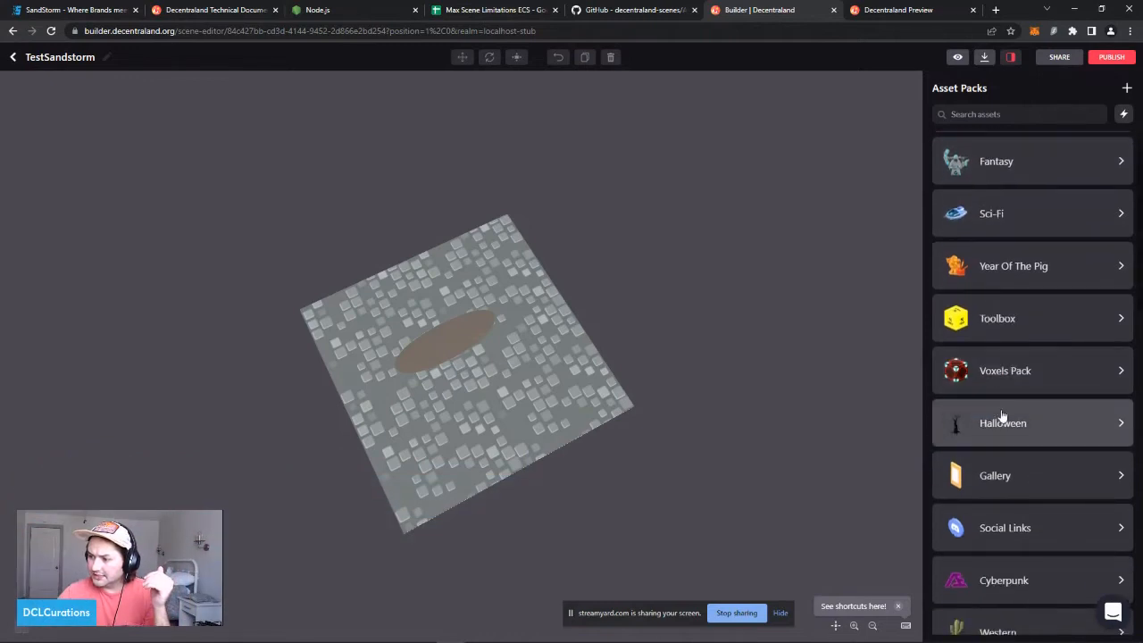
click(1001, 583)
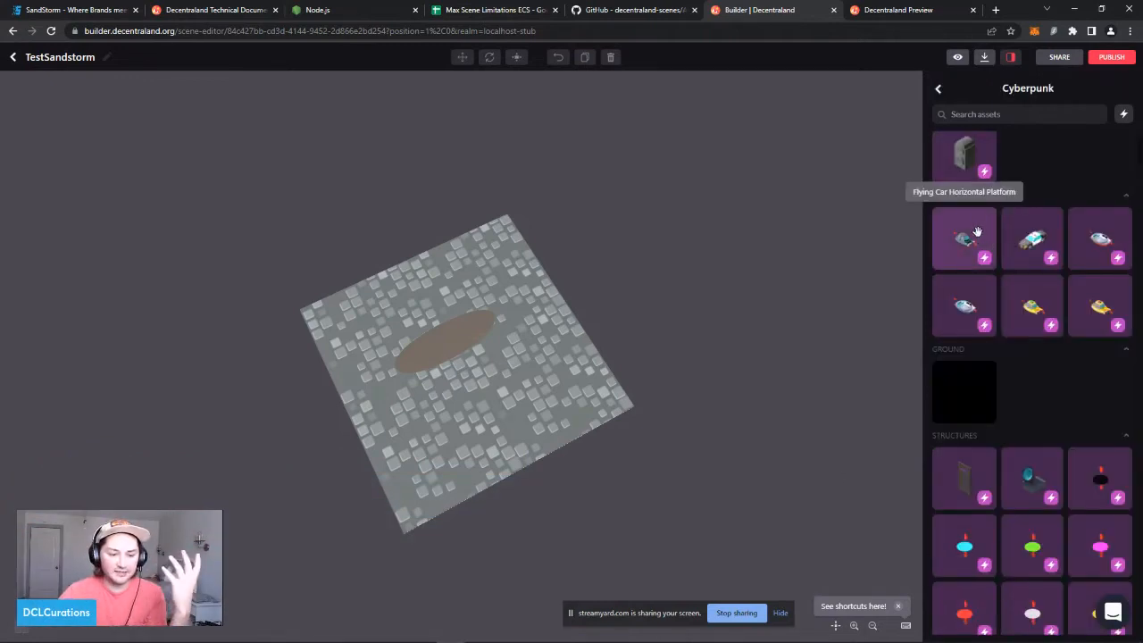
Step: Add the Flying Car Horizontal Platform to the scene and move it away from the disc toward the edge of the ground
drag(978, 232, 528, 313)
drag(458, 431, 410, 377)
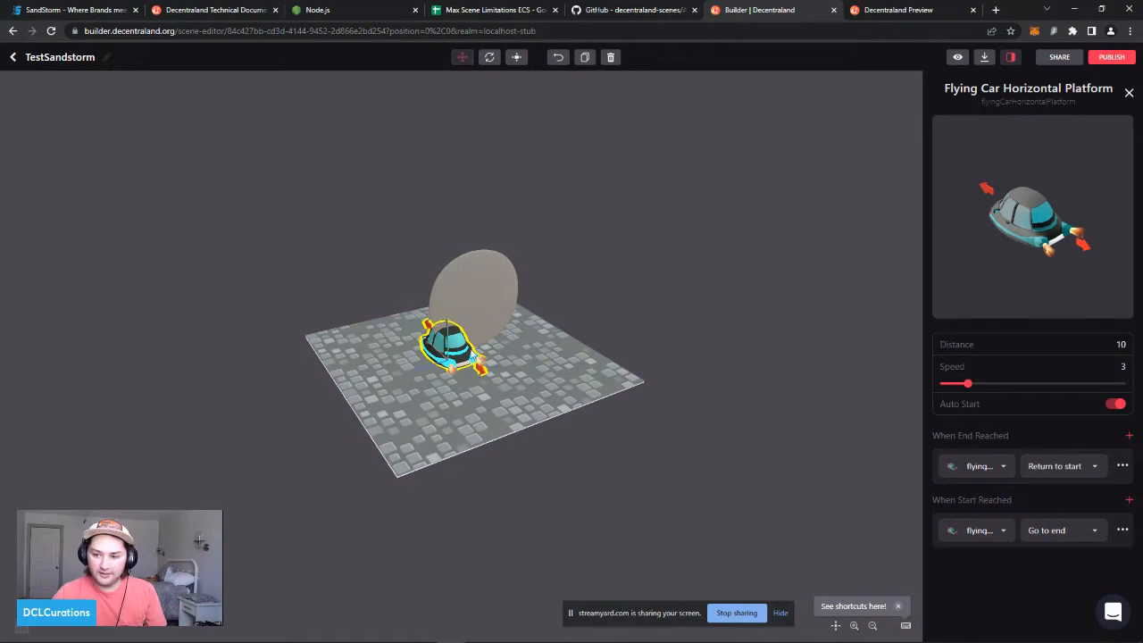
drag(431, 366, 373, 382)
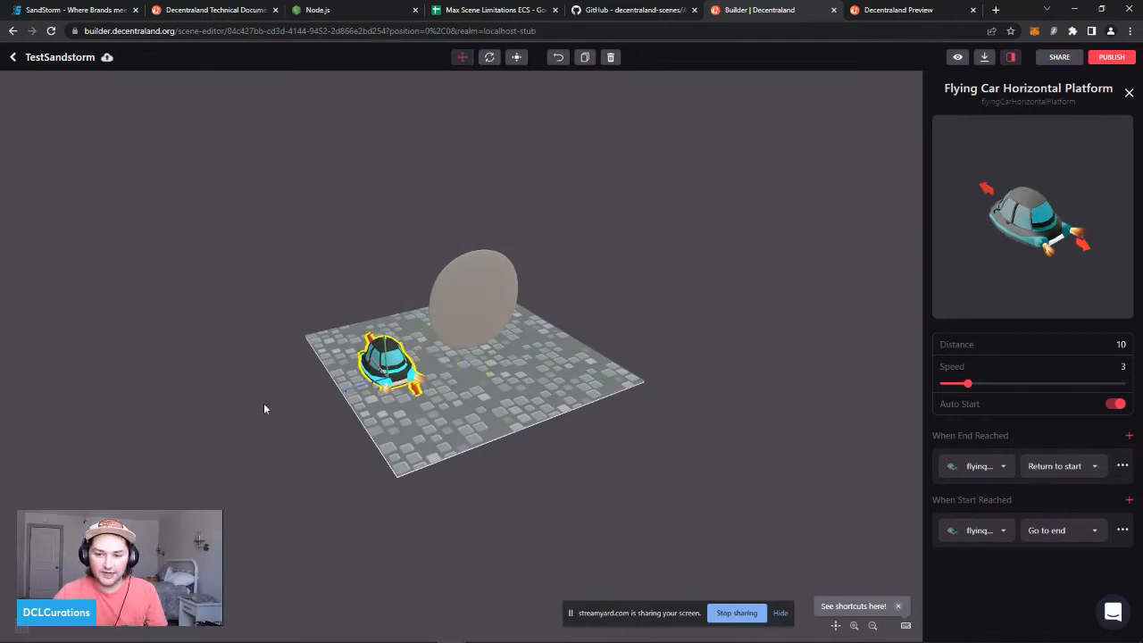
drag(264, 408, 286, 387)
Step: Preview the scene, walk around to watch the moving flying car and the rotating disc from several sides, and exit the preview
click(957, 57)
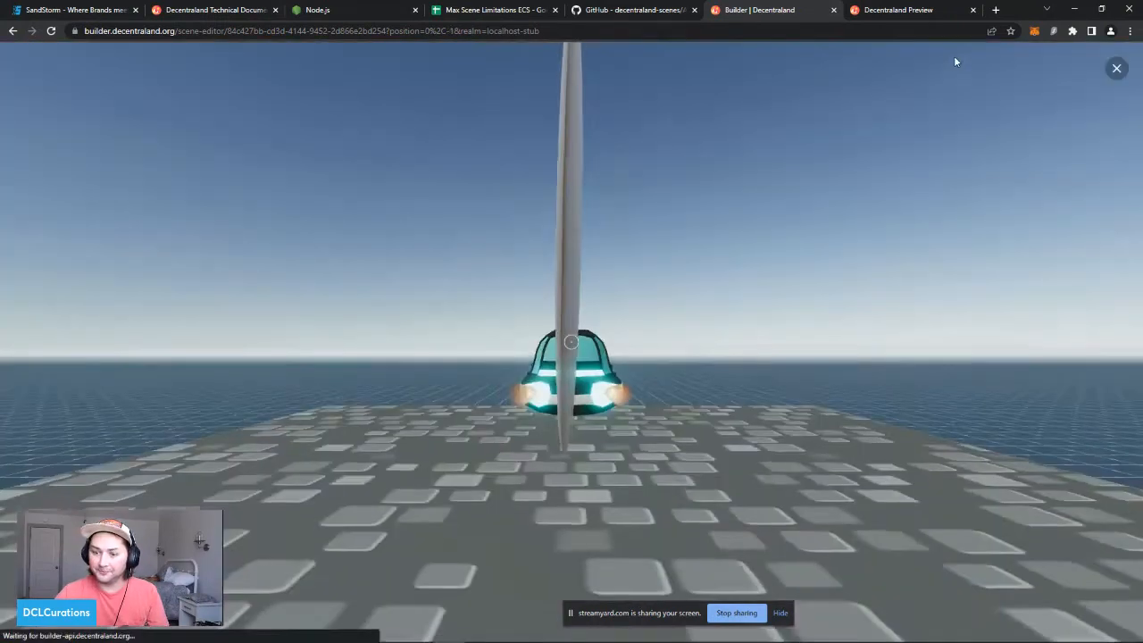
click(776, 375)
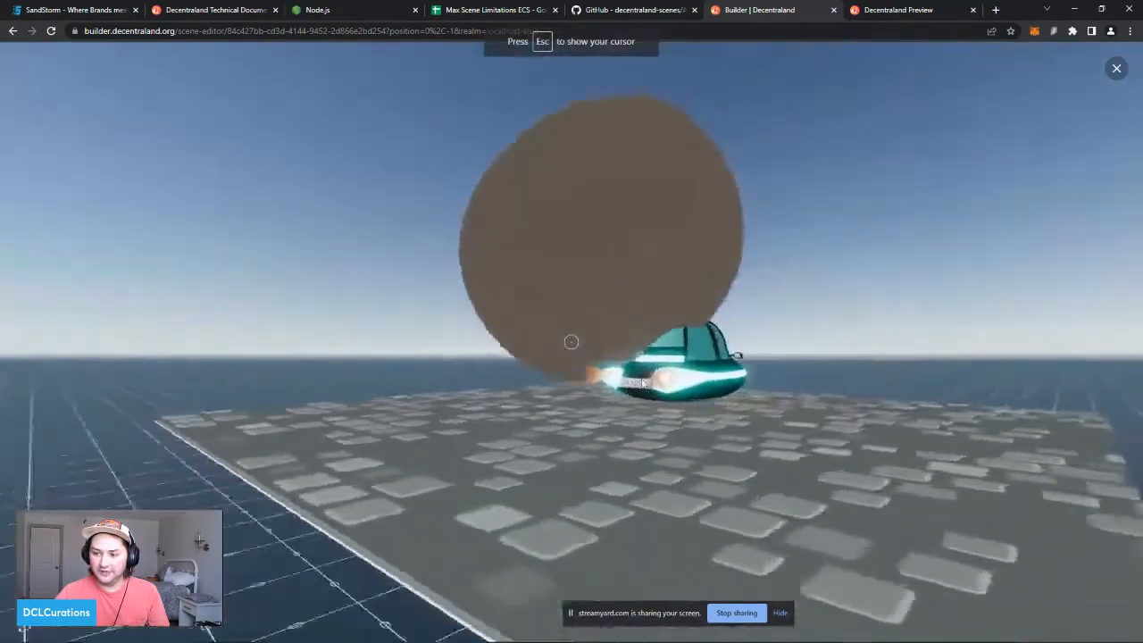
key(d)
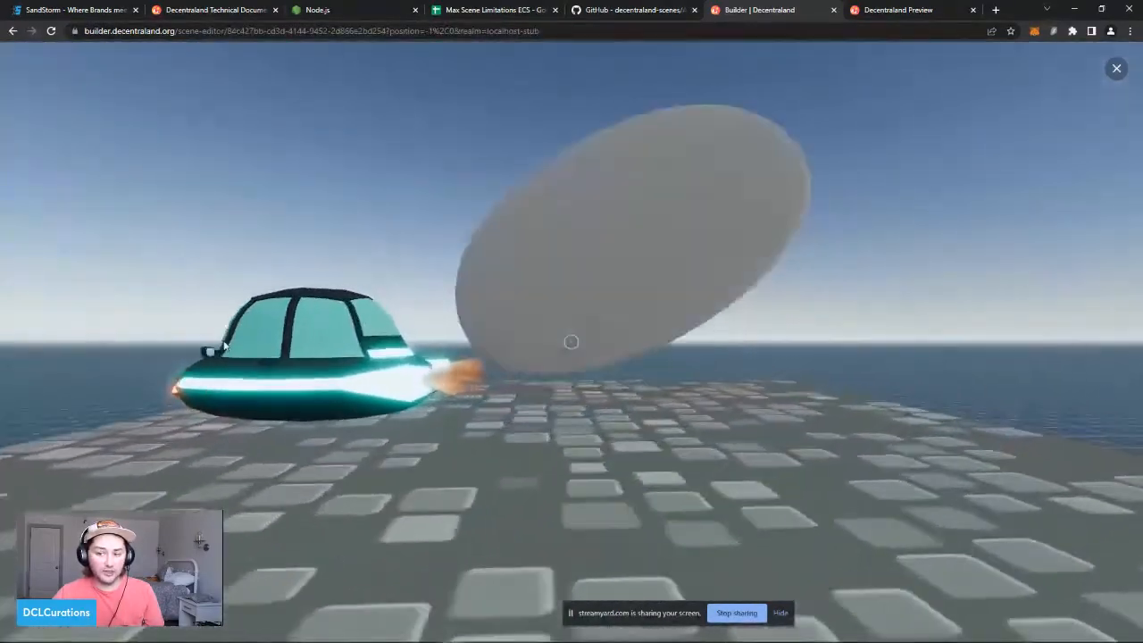
key(s)
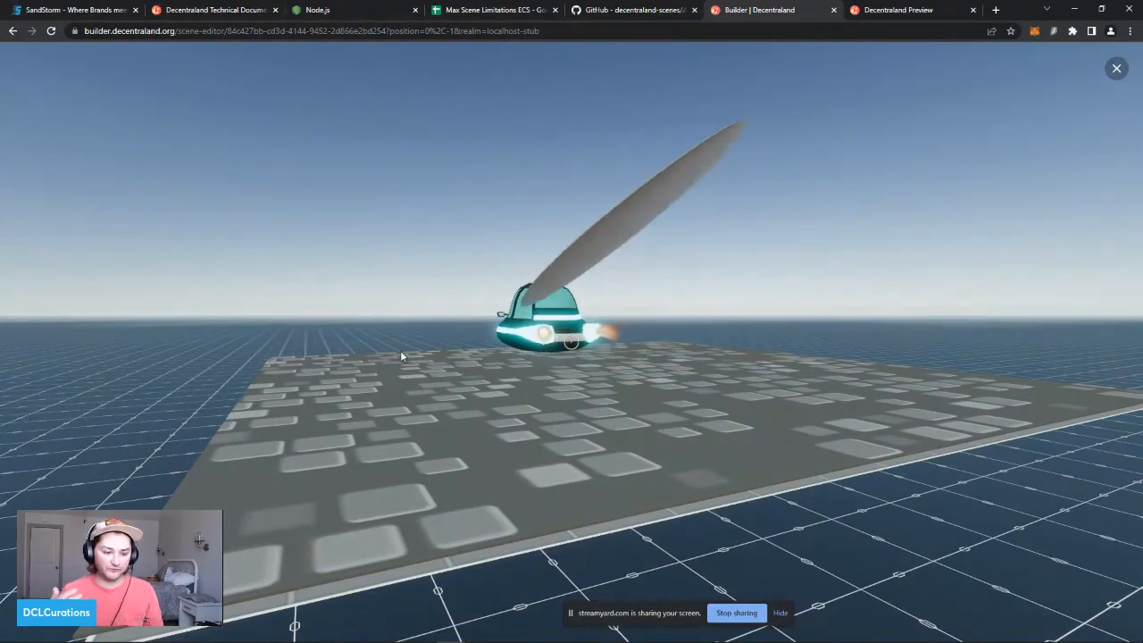
click(414, 348)
key(a)
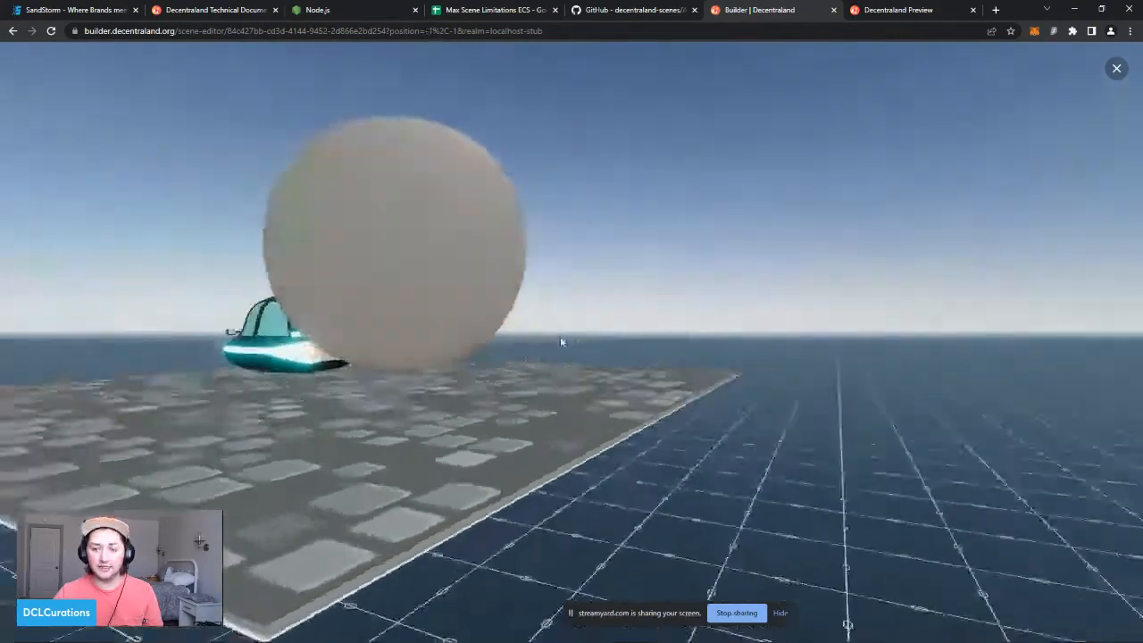
key(w)
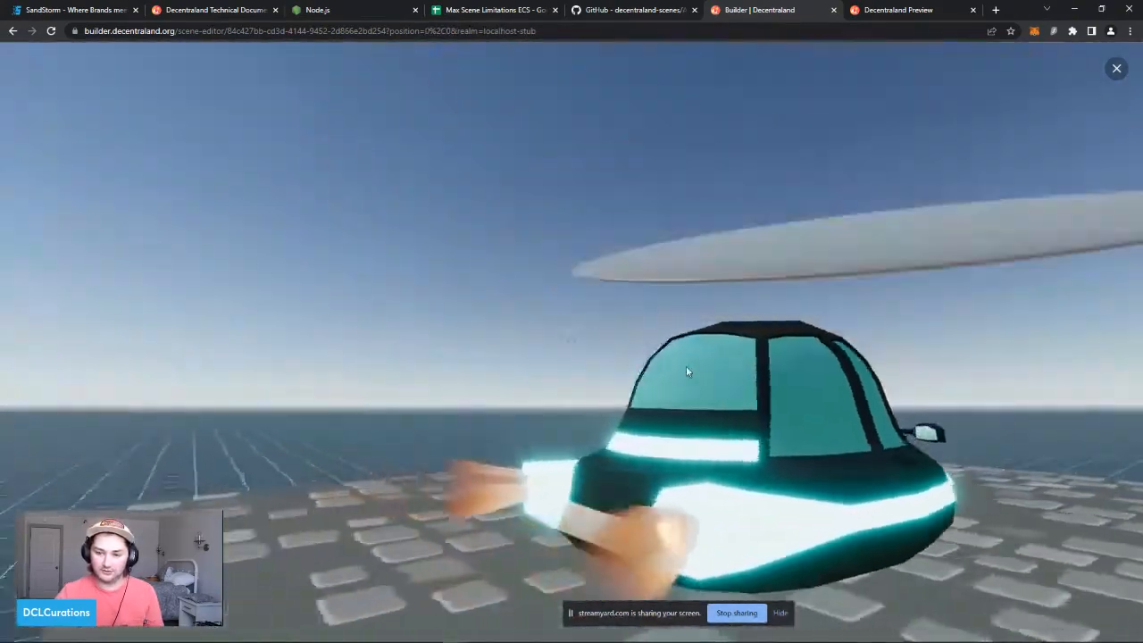
key(w)
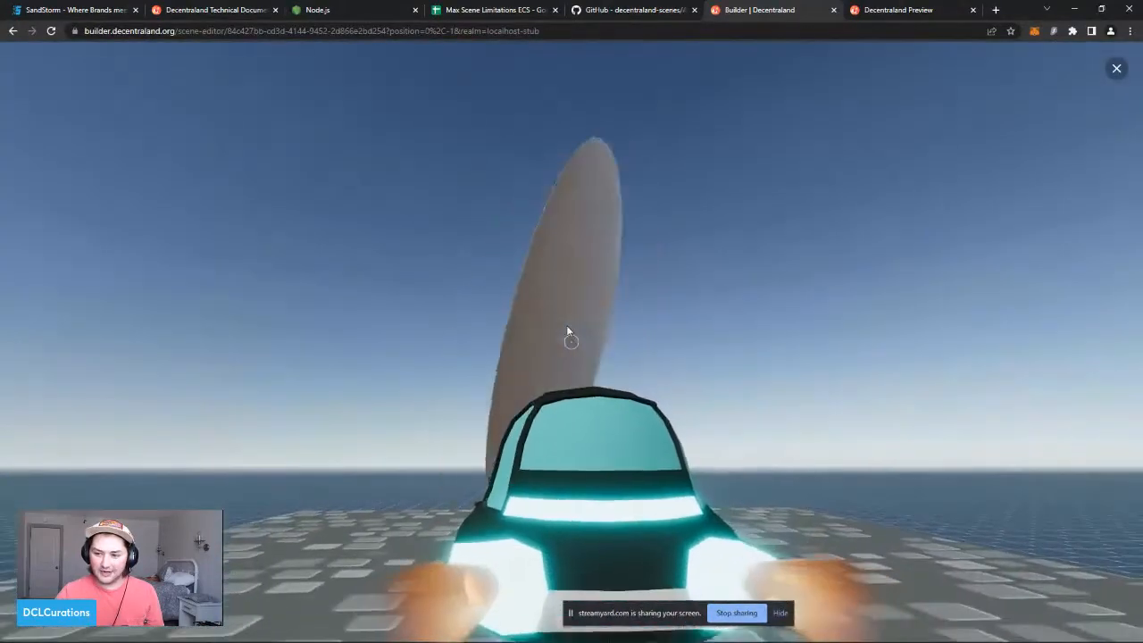
key(w)
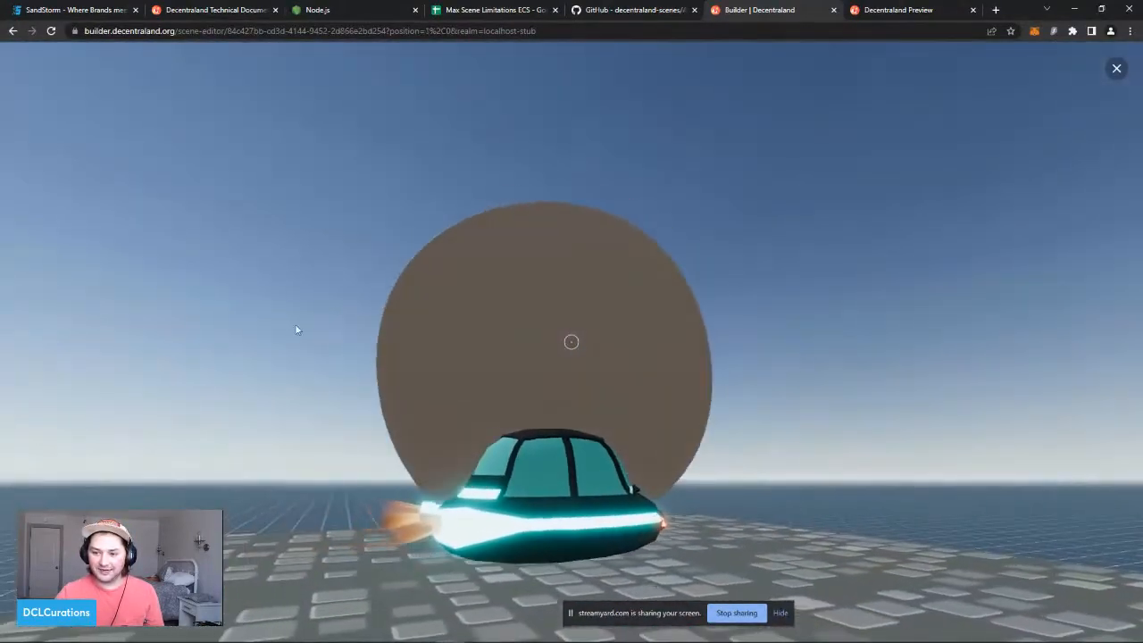
key(d)
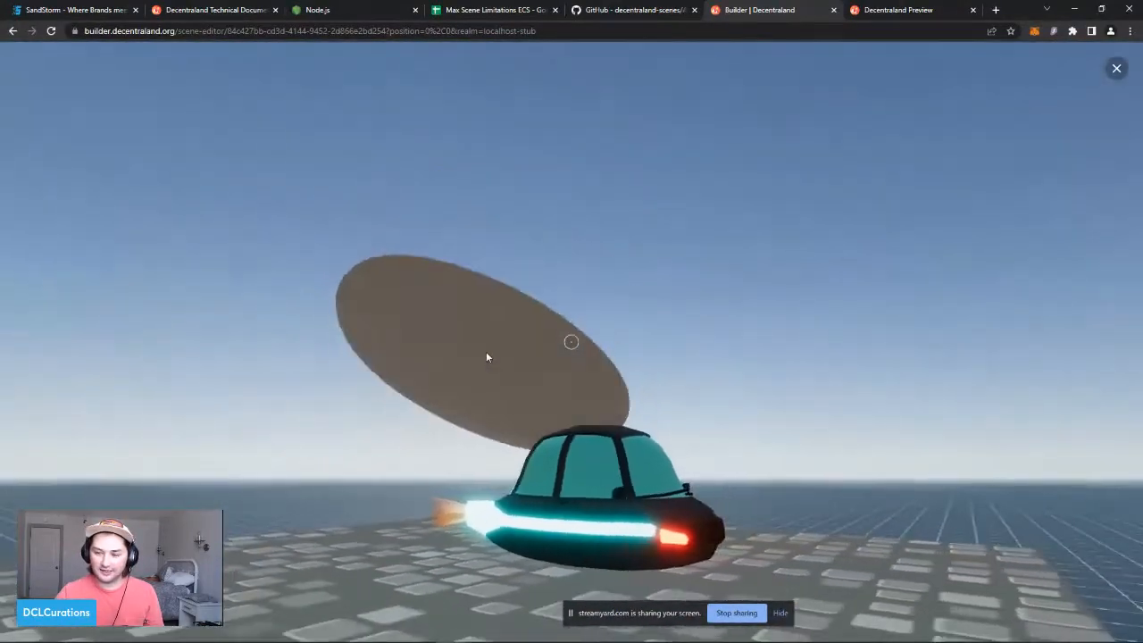
drag(486, 353, 646, 378)
key(w)
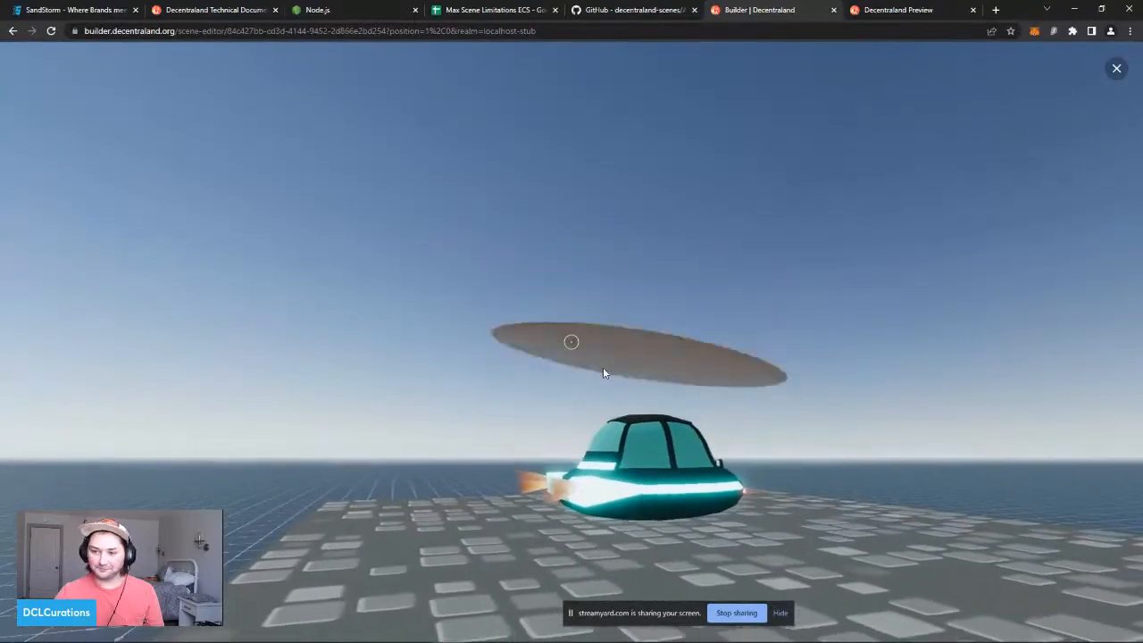
drag(475, 352, 625, 258)
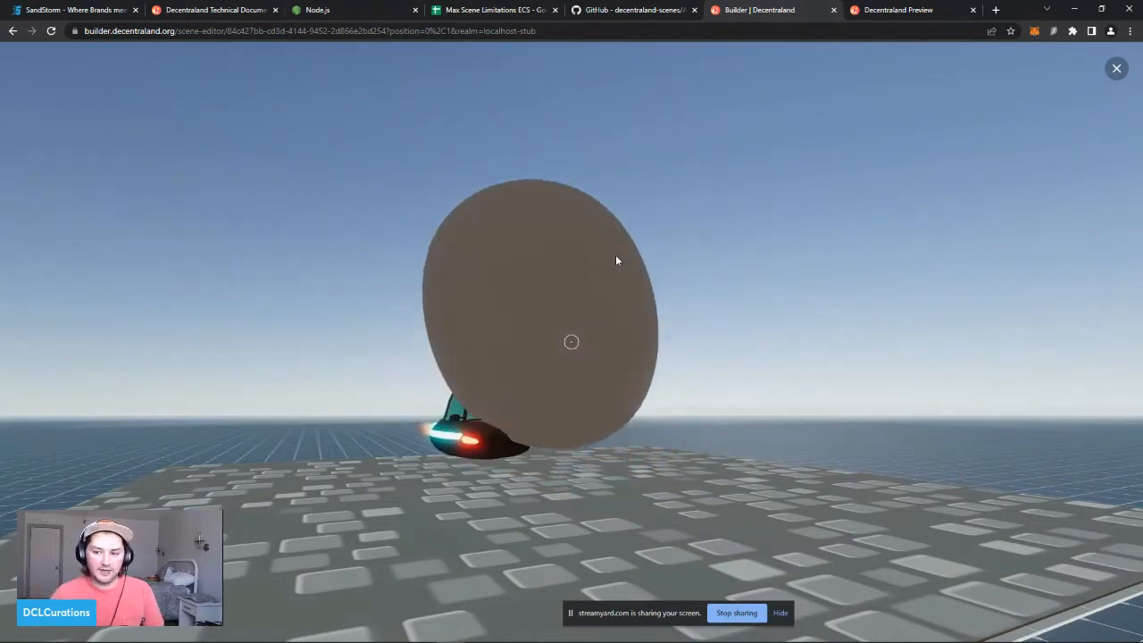
mouse_move(616, 256)
mouse_down()
mouse_move(638, 257)
mouse_move(628, 271)
mouse_up()
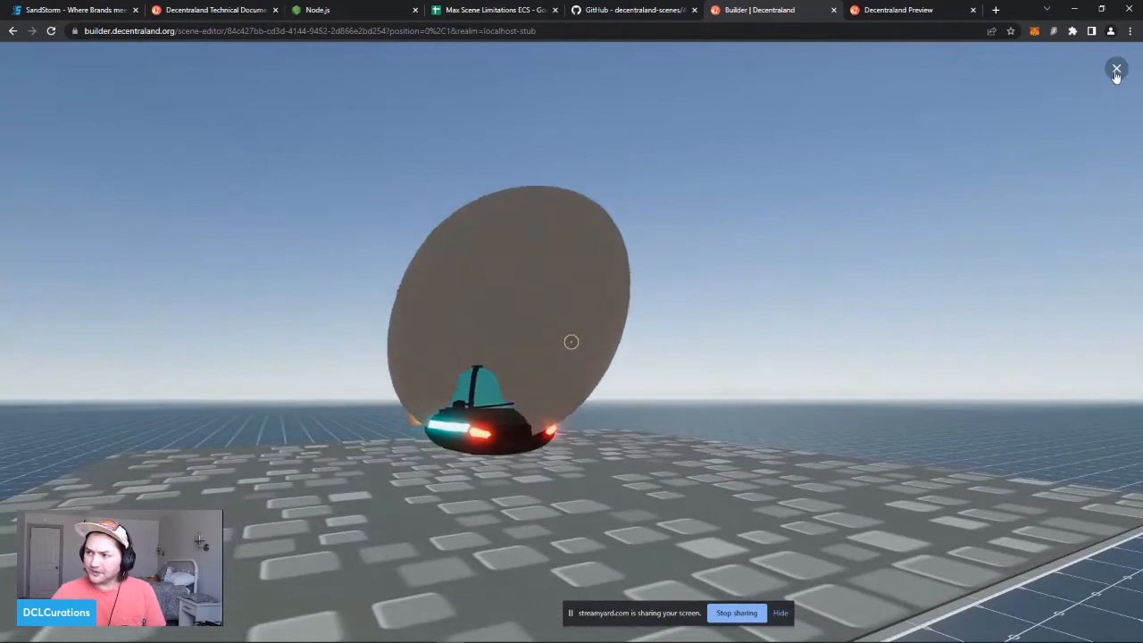
key(Escape)
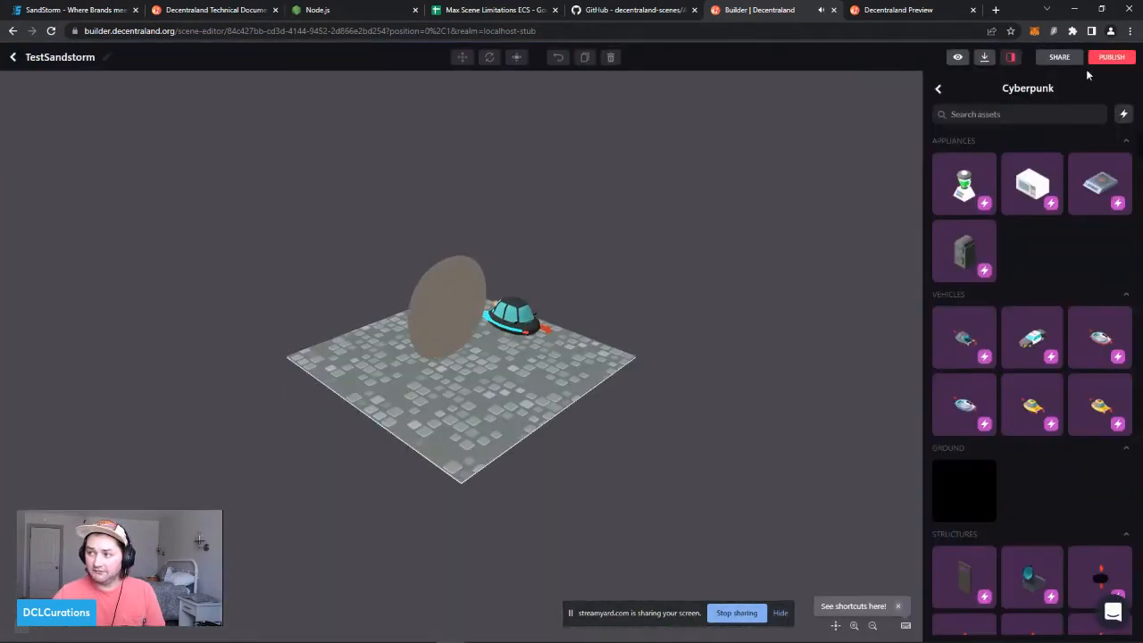
Step: Switch to Blender and return to the disc in the Test_Animation.blend file
mouse_move(512, 639)
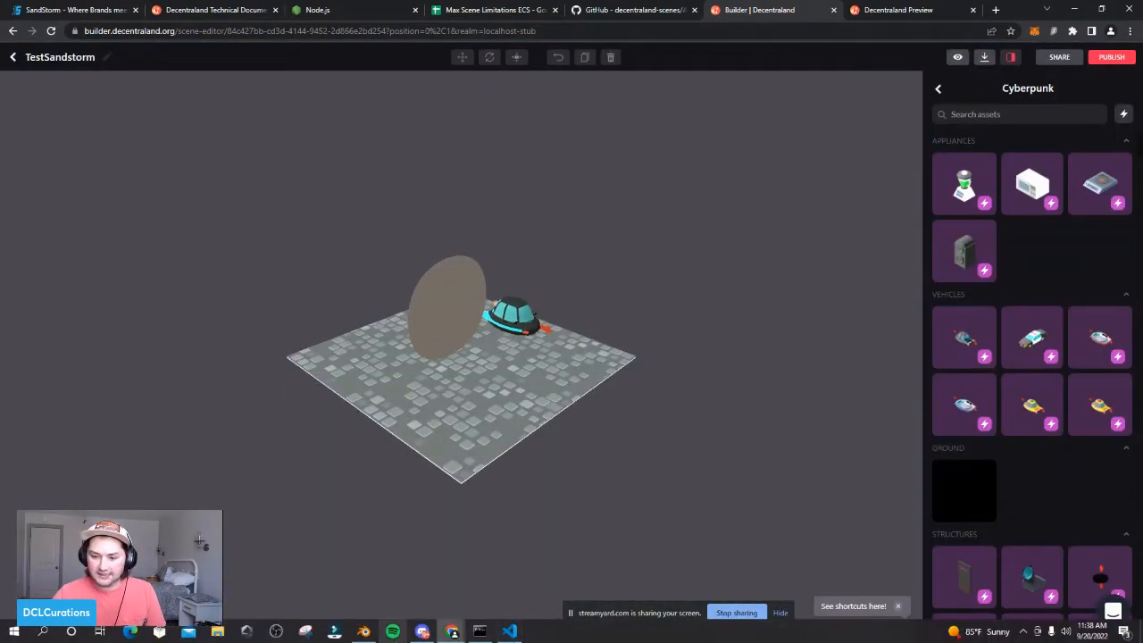
click(364, 632)
scroll(515, 255, up, 5)
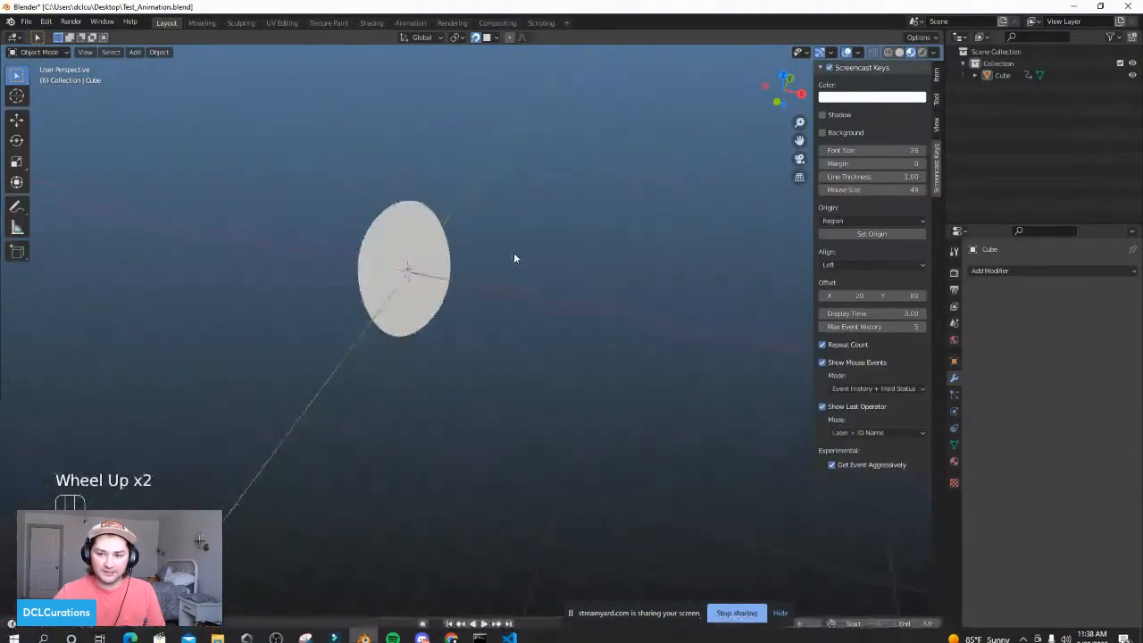
Step: Select the disc and delete it from the scene
middle_drag(375, 351, 478, 377)
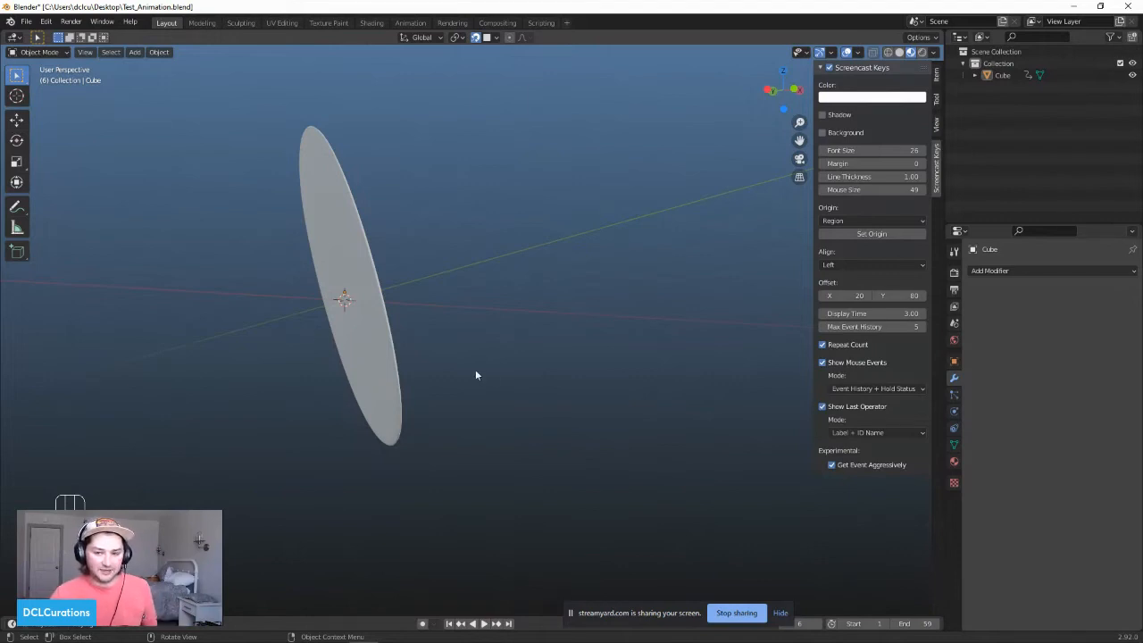
middle_drag(423, 384, 361, 245)
click(360, 241)
middle_drag(397, 362, 470, 323)
middle_drag(418, 362, 370, 434)
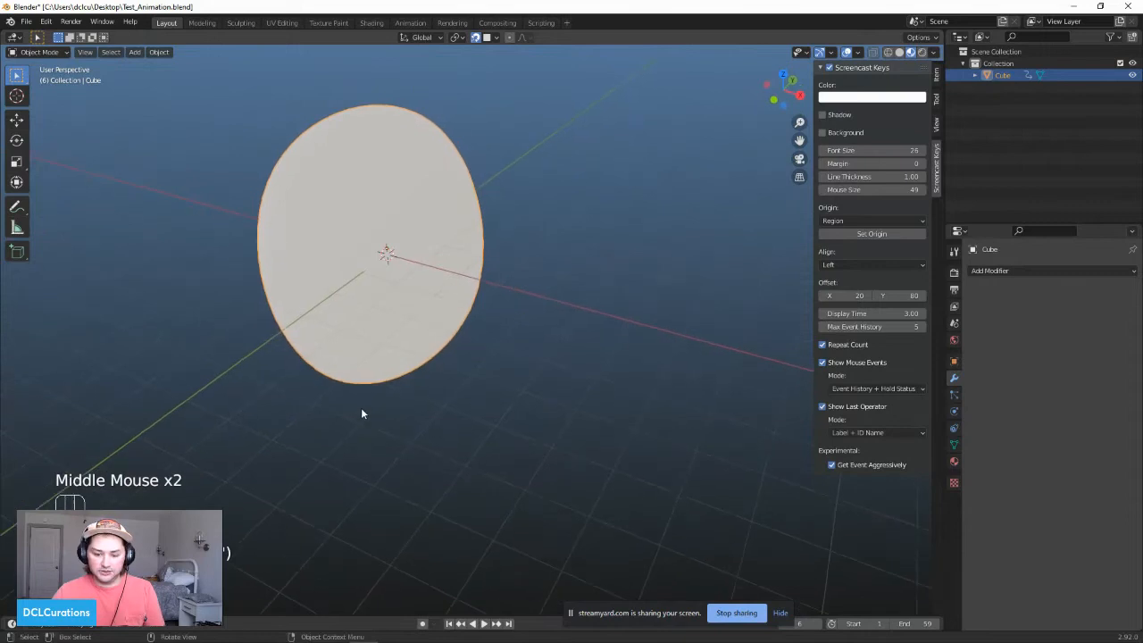
key(Delete)
scroll(328, 291, down, 2)
scroll(328, 292, down, 1)
mouse_move(328, 292)
middle_down()
mouse_move(352, 300)
mouse_move(341, 295)
middle_up()
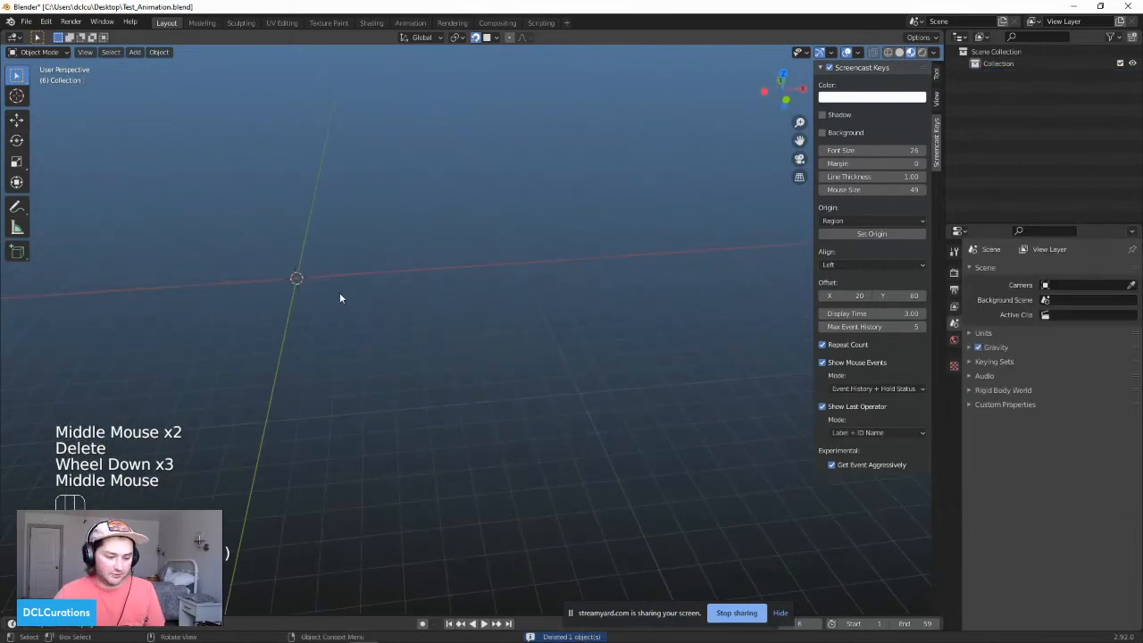
key(shift+a)
mouse_move(327, 293)
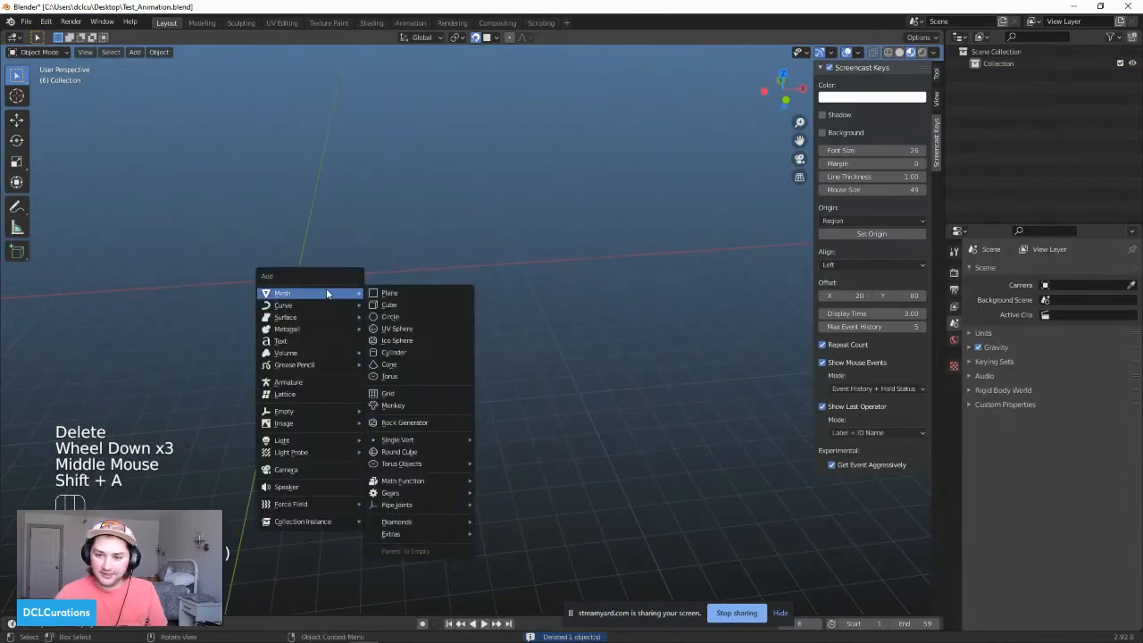
click(397, 293)
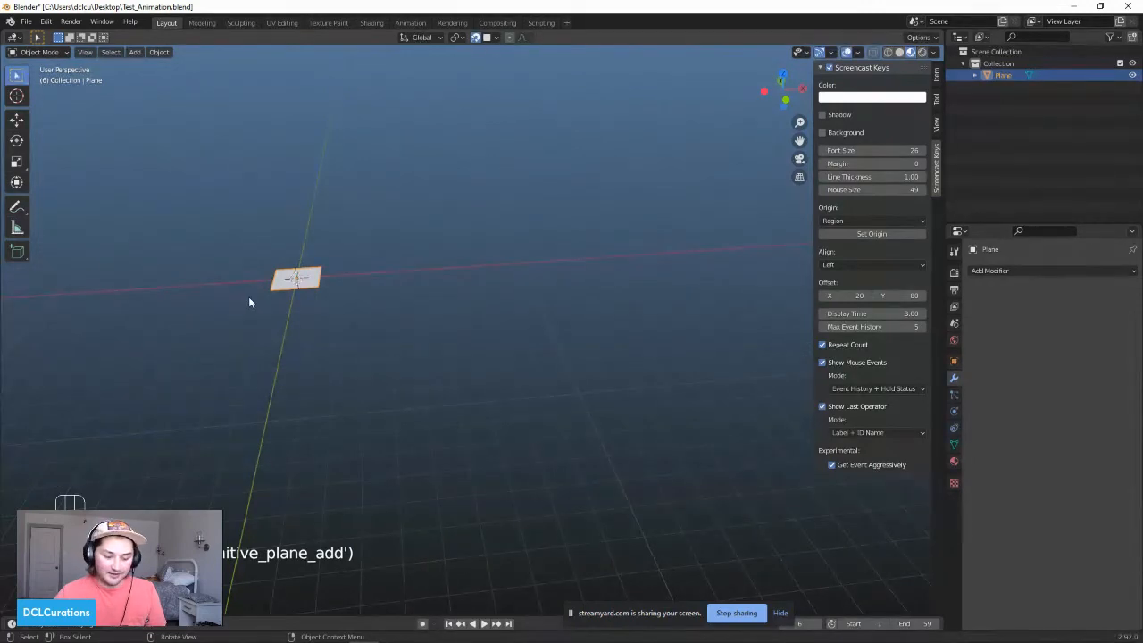
key(ctrl+z)
key(ctrl+a)
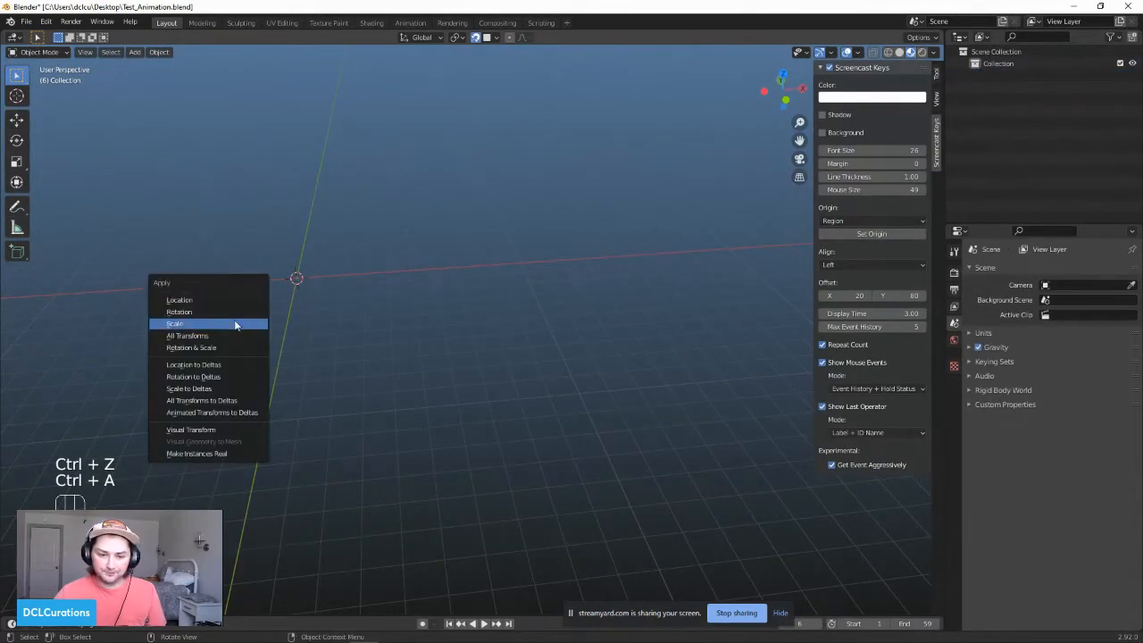
Step: Add a cube at the origin and flatten it along the Z axis
key(shift+a)
mouse_move(253, 298)
click(304, 305)
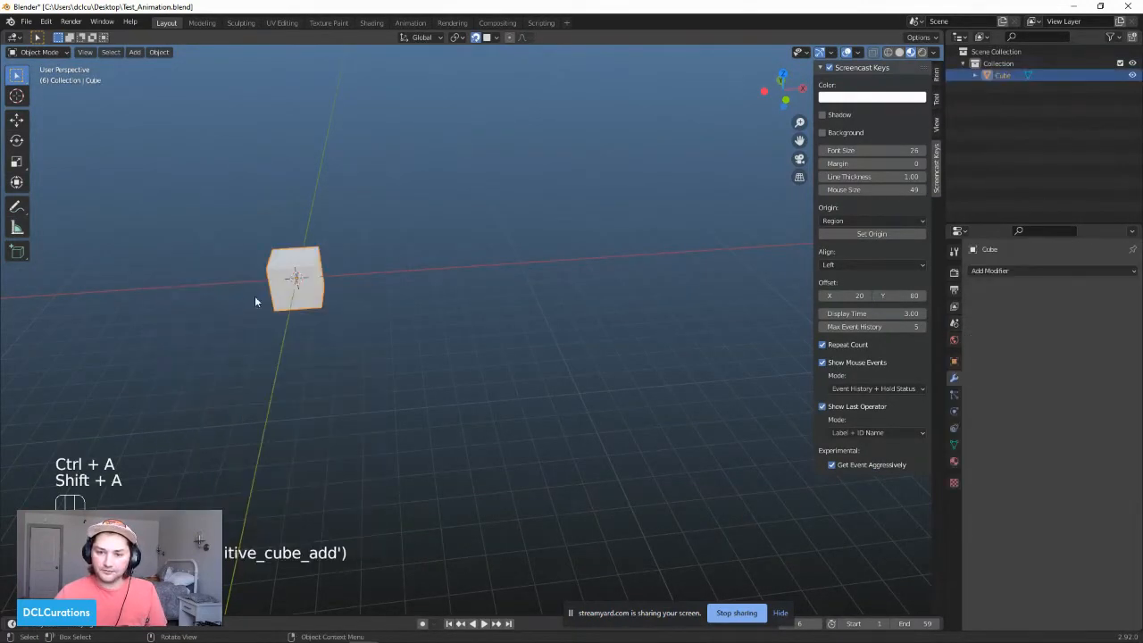
scroll(254, 301, up, 3)
key(s)
key(z)
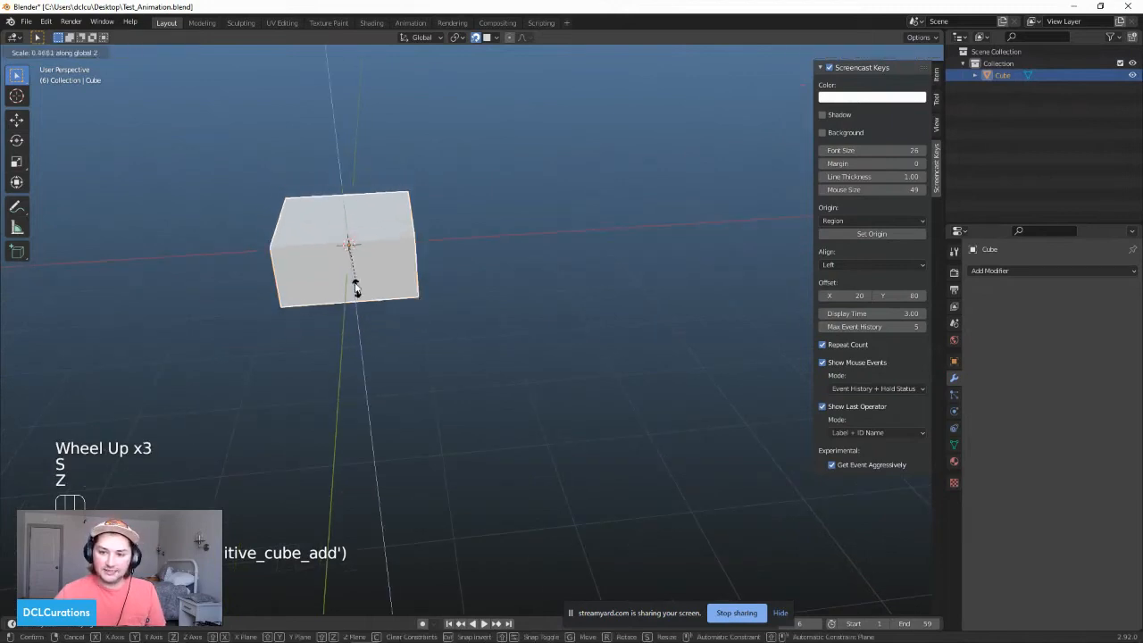
click(423, 299)
Step: Scale the flattened cube up uniformly into a wide, thin slab
key(s)
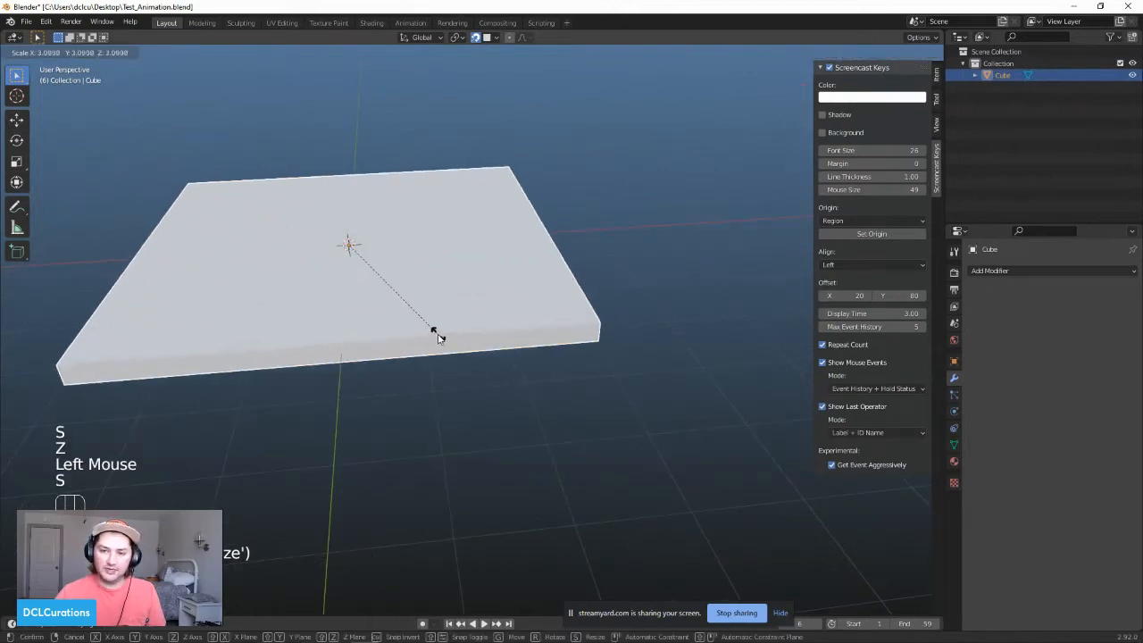
click(496, 386)
middle_drag(497, 385, 347, 395)
scroll(339, 348, down, 3)
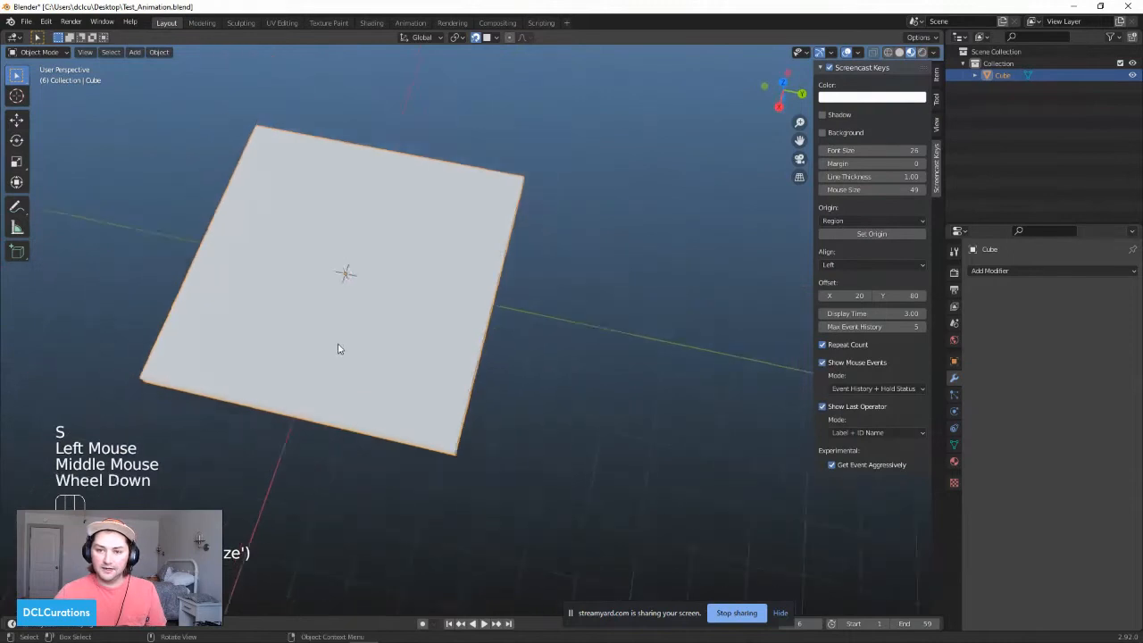
shift+middle_drag(339, 348, 378, 334)
scroll(372, 401, down, 1)
middle_drag(326, 426, 485, 327)
Step: Add a cylinder at the centre of the slab
click(448, 357)
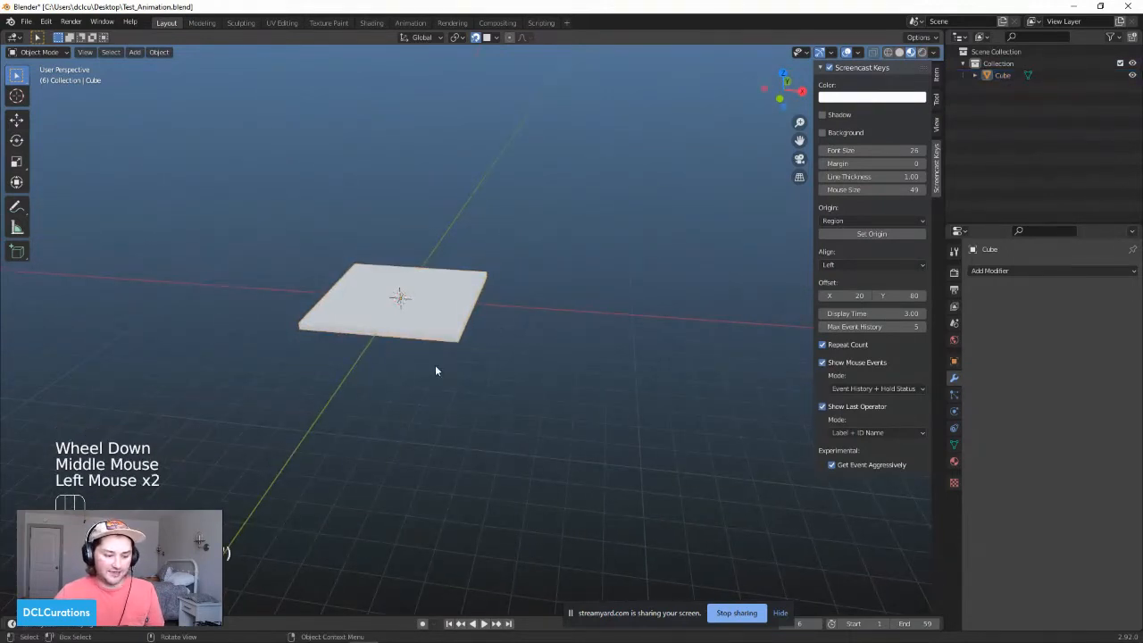
key(ctrl+a)
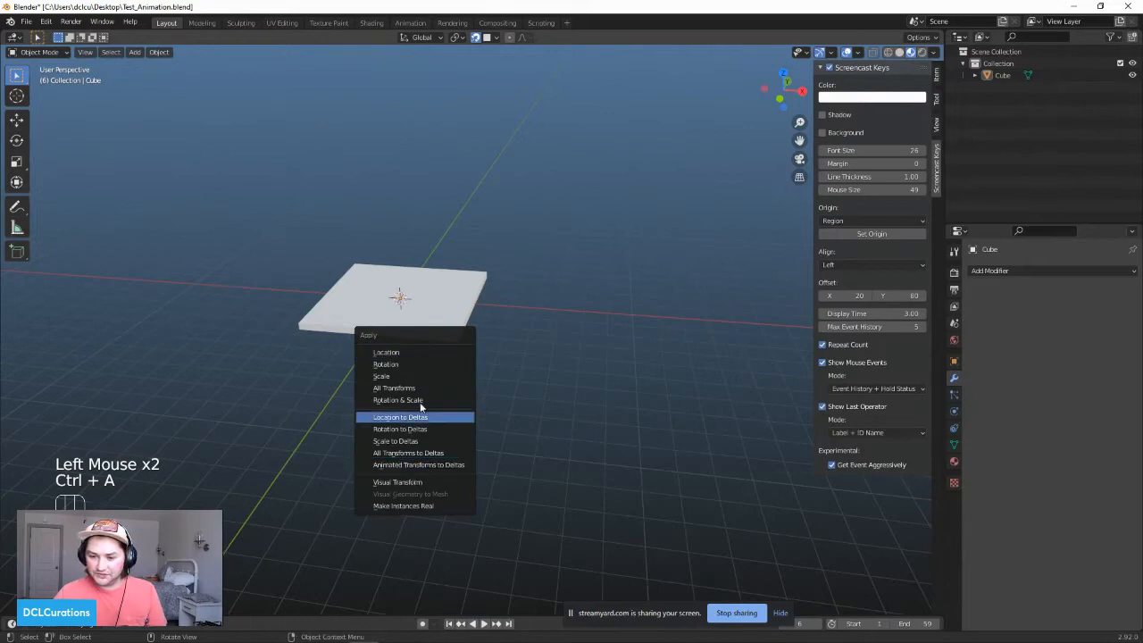
click(491, 312)
key(shift+a)
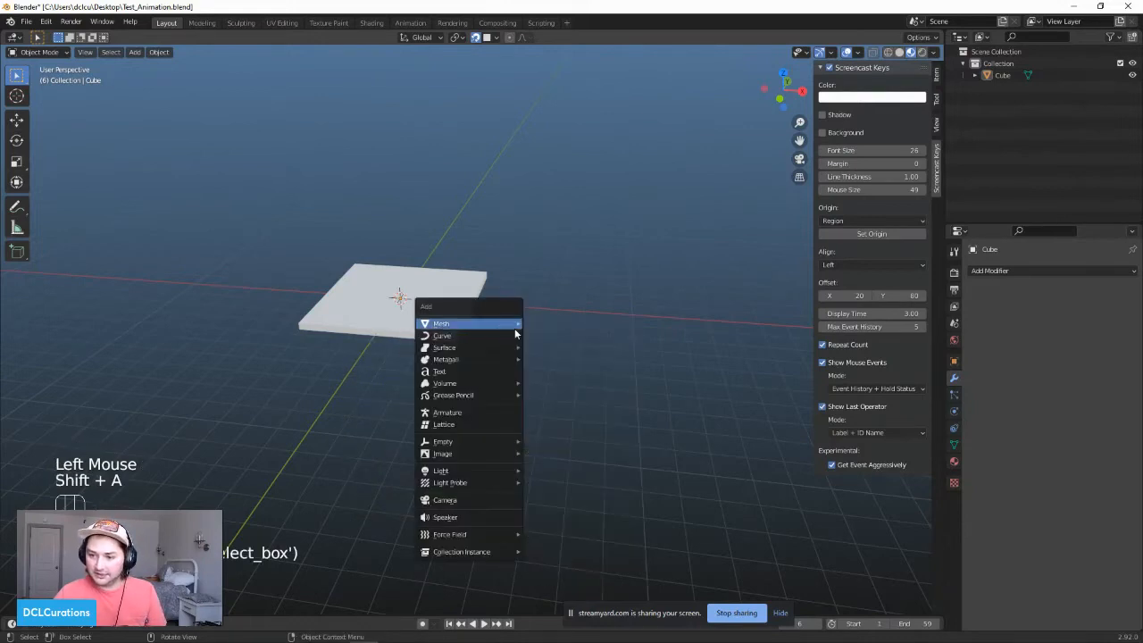
mouse_move(494, 326)
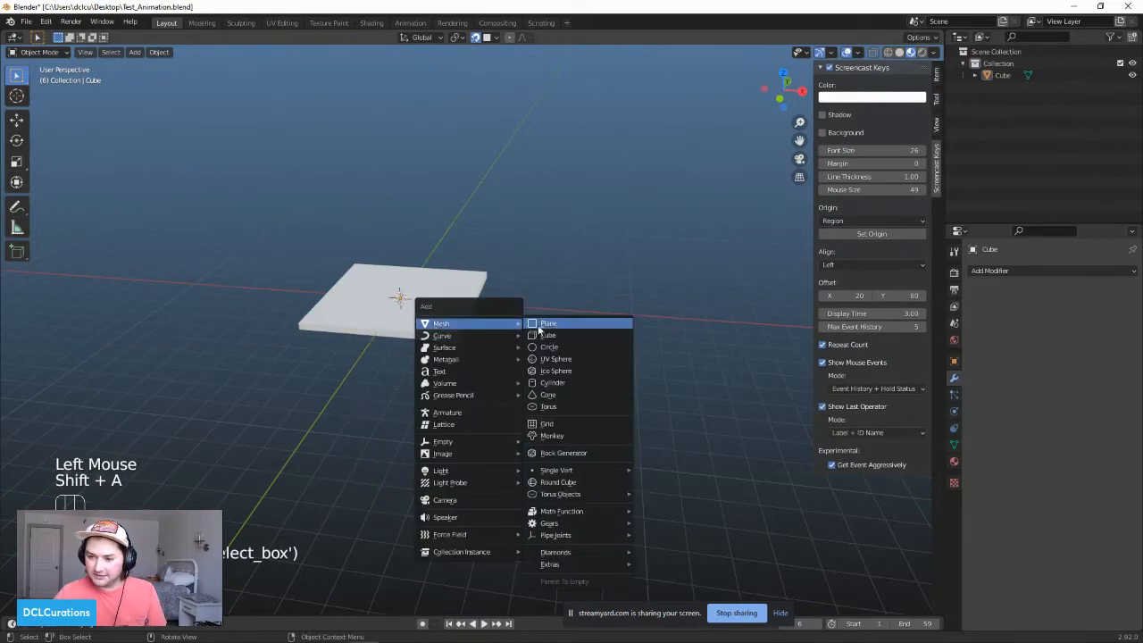
click(555, 383)
scroll(416, 360, up, 3)
middle_drag(416, 360, 482, 360)
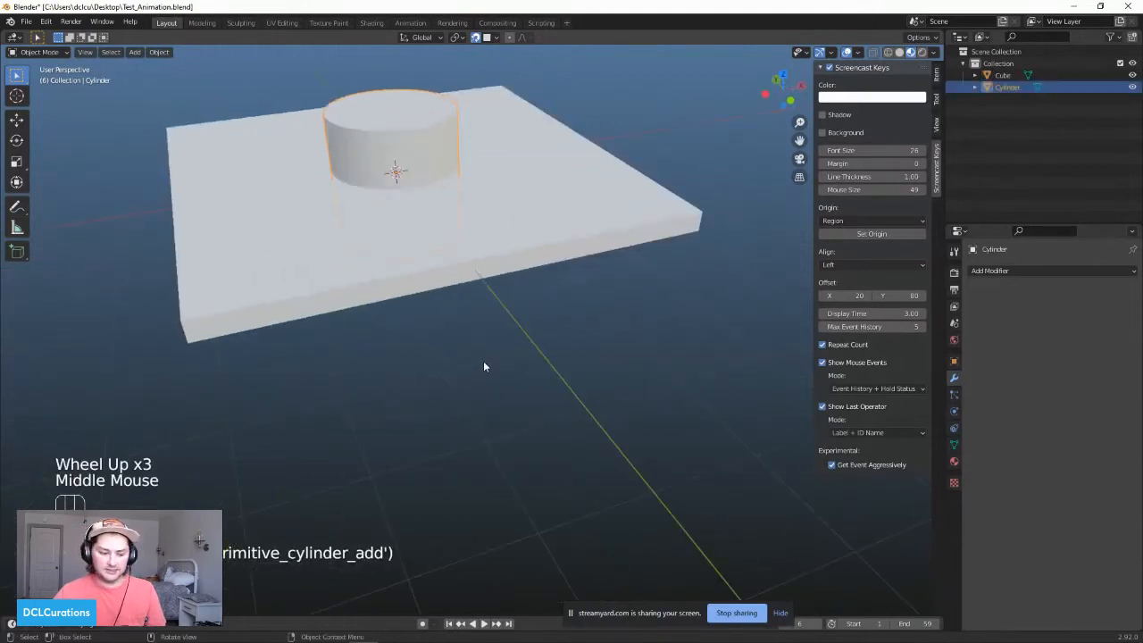
Step: Scale the cylinder down uniformly, then stretch it along the Z axis into a tall, narrow post
key(s)
click(357, 257)
key(s)
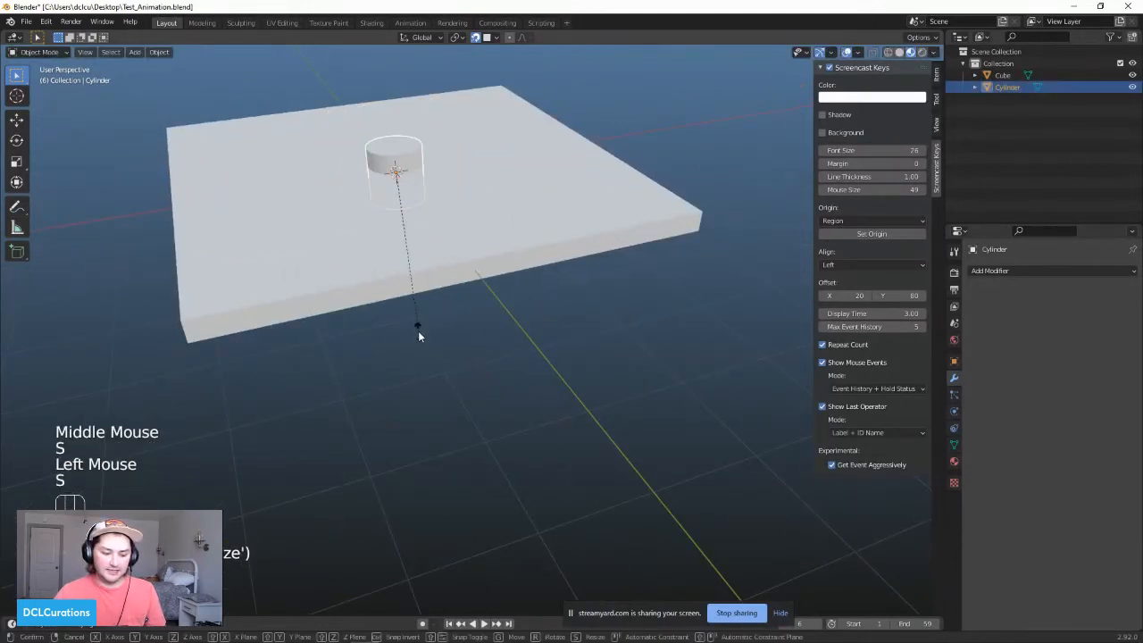
key(z)
click(427, 543)
middle_drag(427, 544, 550, 334)
scroll(535, 332, down, 5)
shift+middle_drag(436, 317, 448, 363)
scroll(451, 375, up, 1)
key(g)
key(z)
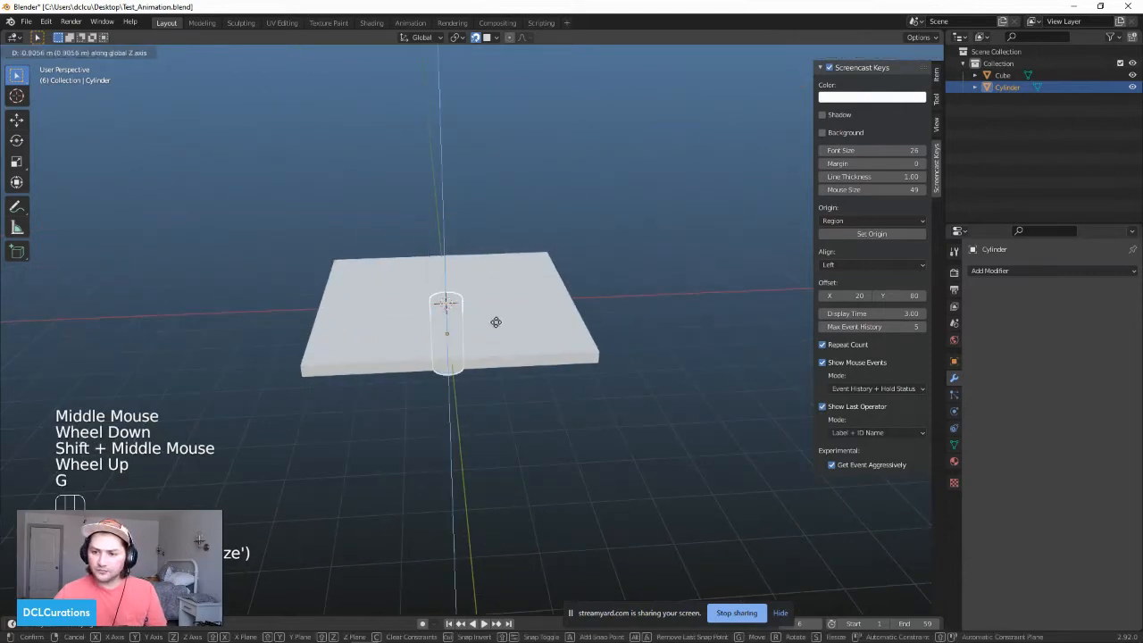
middle_click(480, 325)
scroll(471, 333, up, 1)
right_click(451, 286)
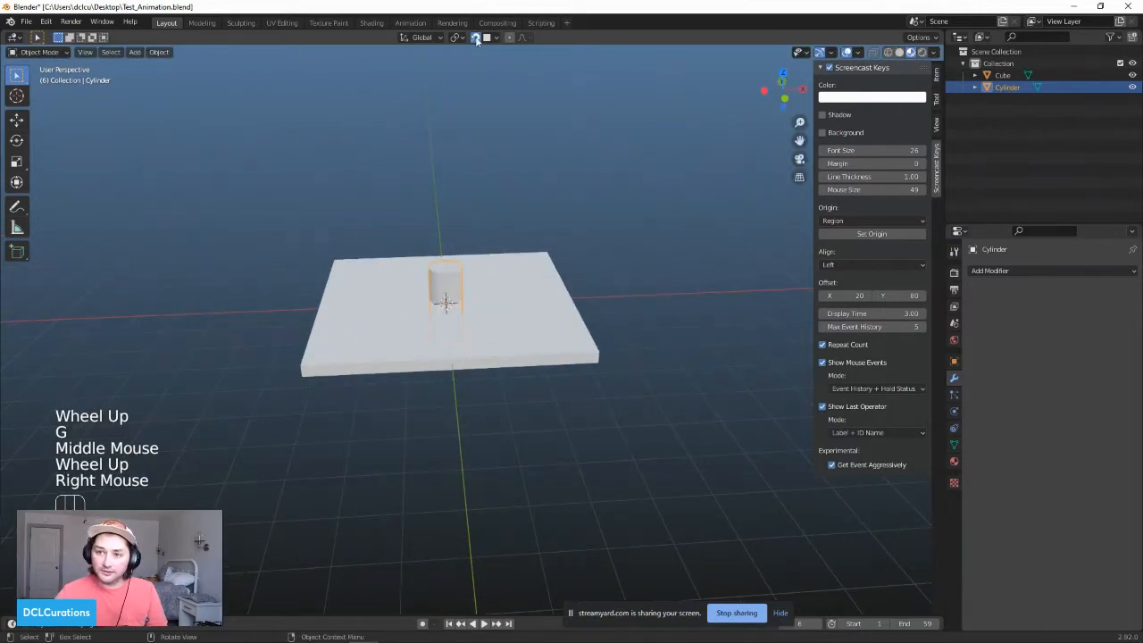
Step: Turn off snapping and raise the cylinder about 0.9 m along the Z axis
click(475, 37)
key(g)
middle_click(407, 417)
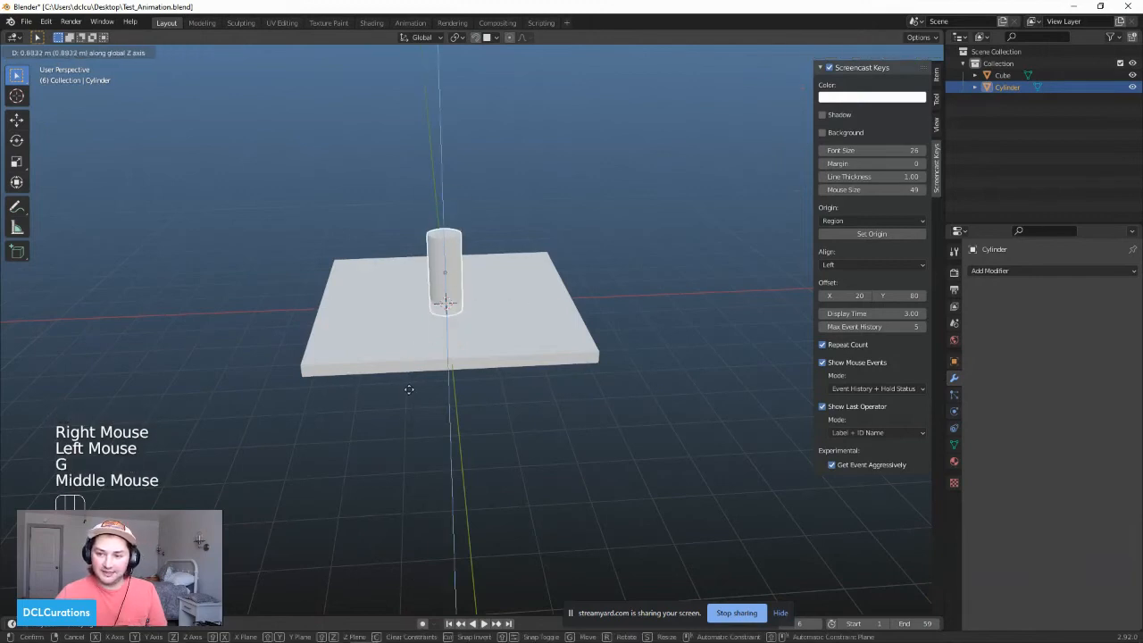
click(405, 385)
middle_drag(406, 385, 327, 299)
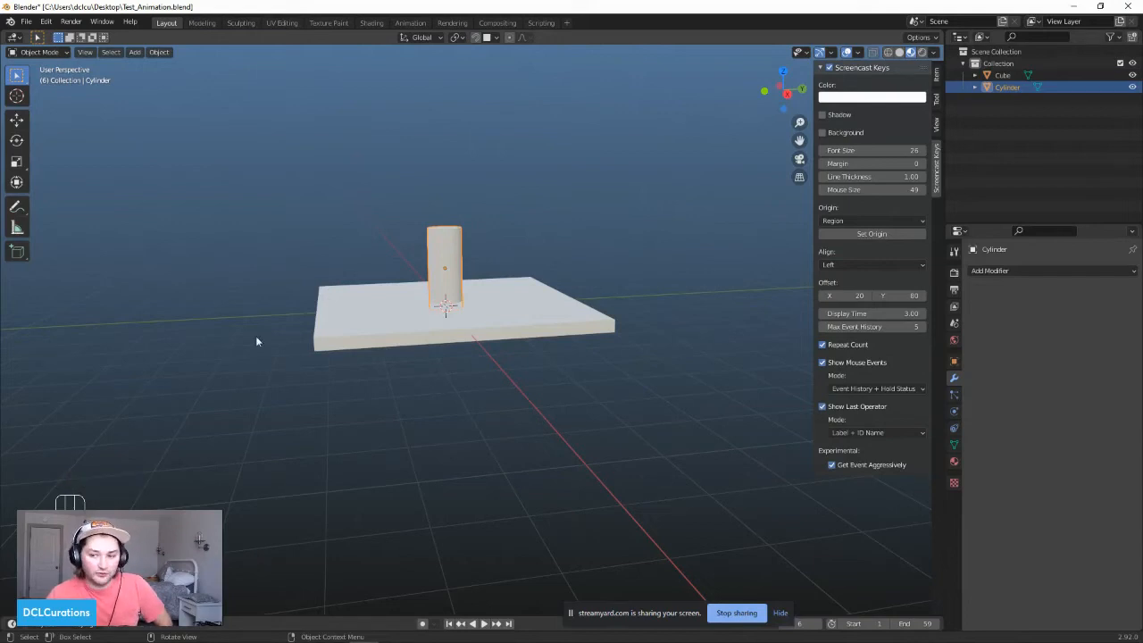
Step: Hide the viewport toolbar and fine-tune the cylinder's height along the Z axis so its base sits inside the slab
scroll(256, 341, up, 4)
scroll(331, 348, down, 2)
middle_drag(331, 348, 374, 385)
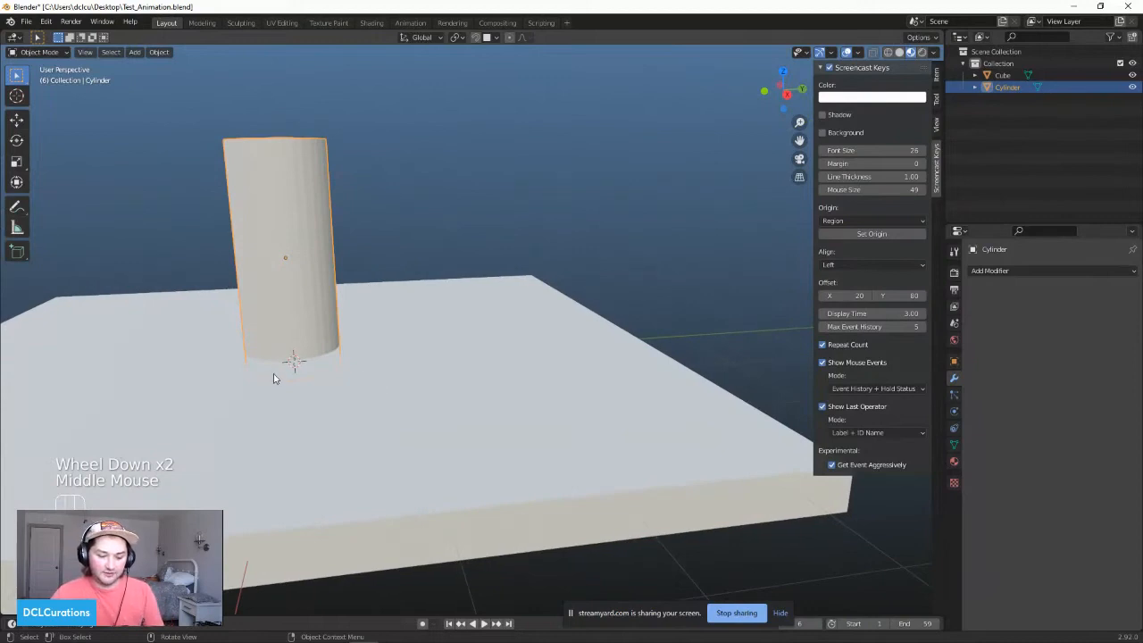
key(t)
middle_drag(274, 378, 288, 387)
key(g)
key(z)
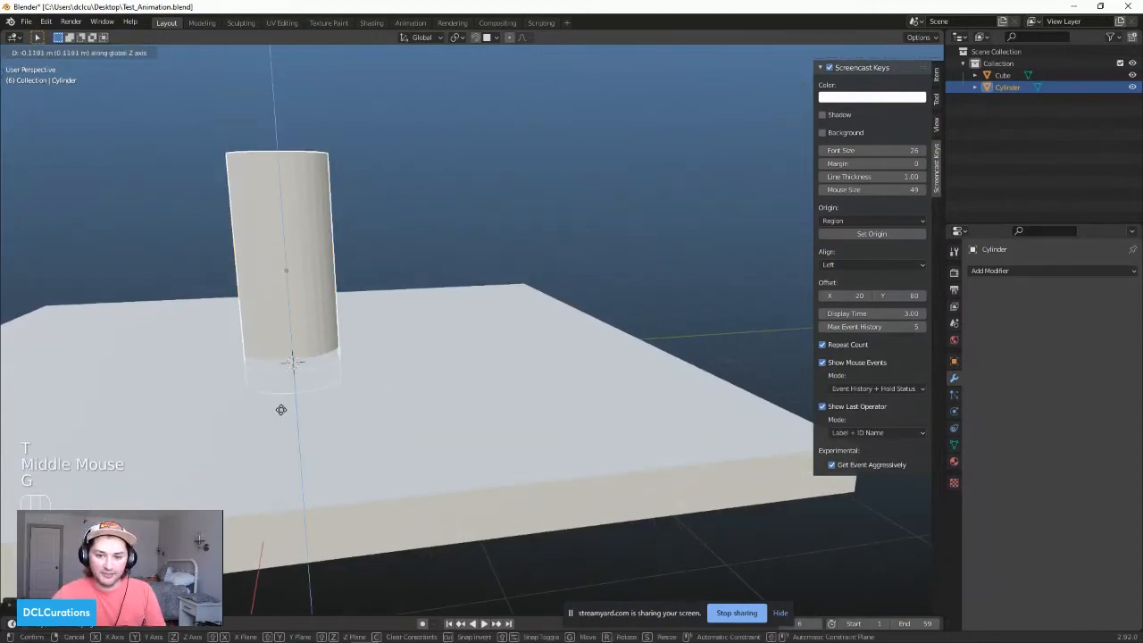
click(280, 384)
middle_drag(276, 384, 374, 378)
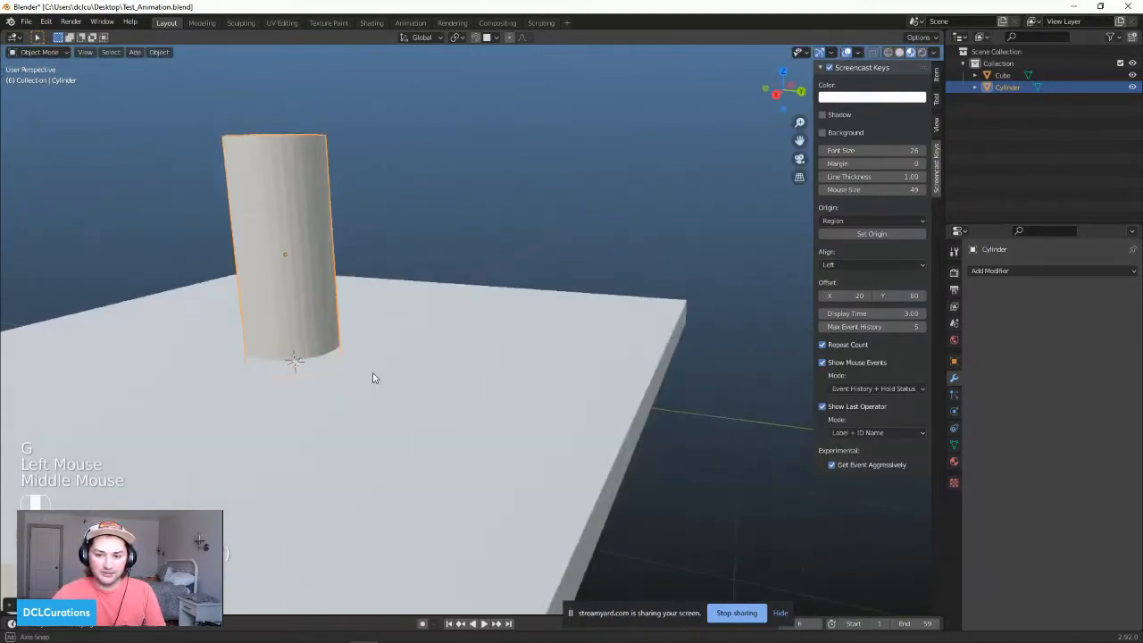
Step: Add a Boolean Difference modifier to the slab with the cylinder as its object, and apply it
scroll(374, 378, up, 1)
click(595, 352)
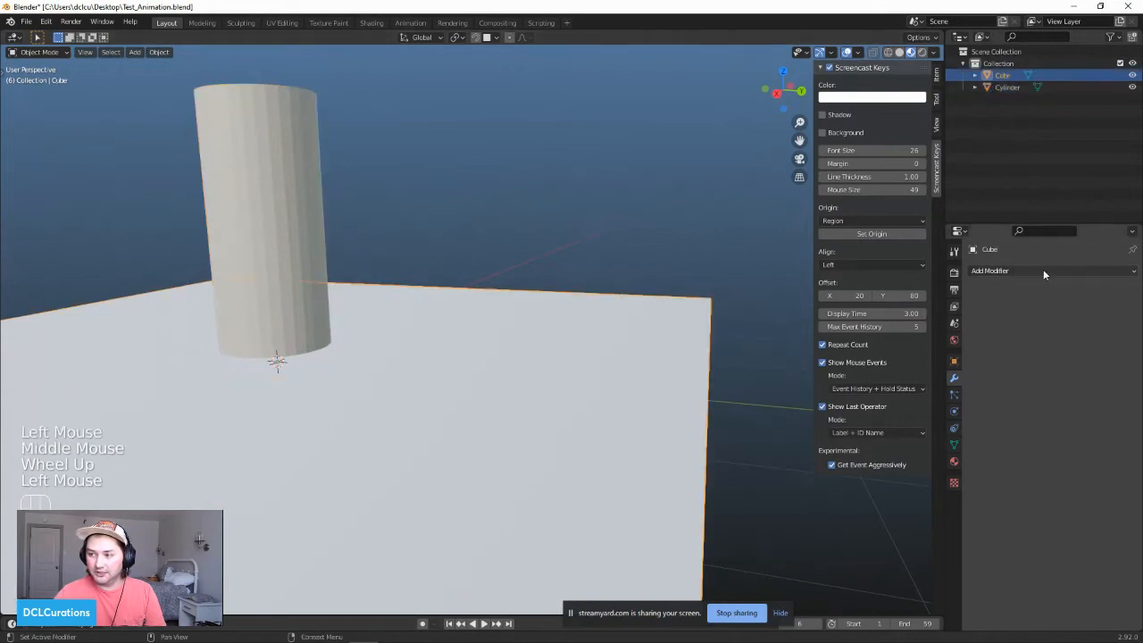
click(1042, 269)
click(932, 330)
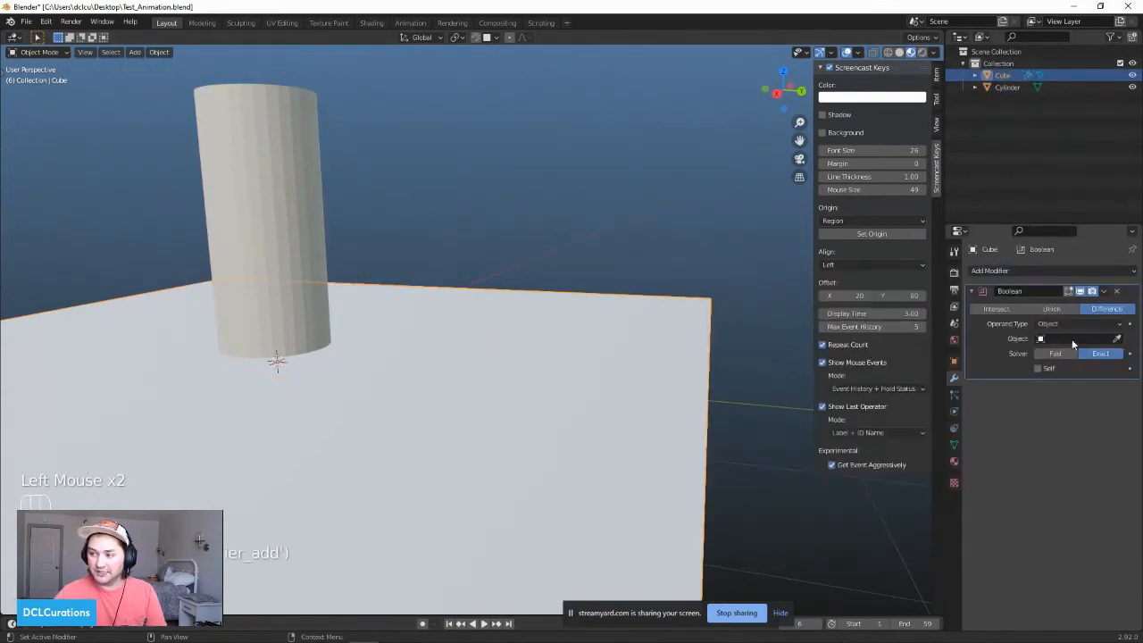
click(242, 212)
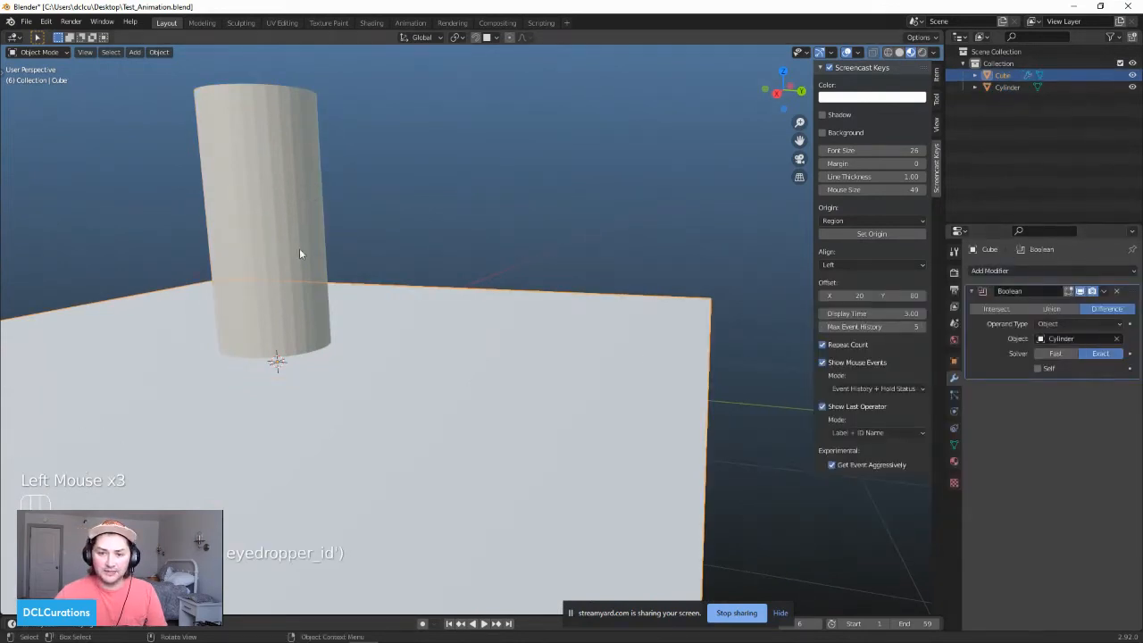
middle_drag(298, 250, 312, 304)
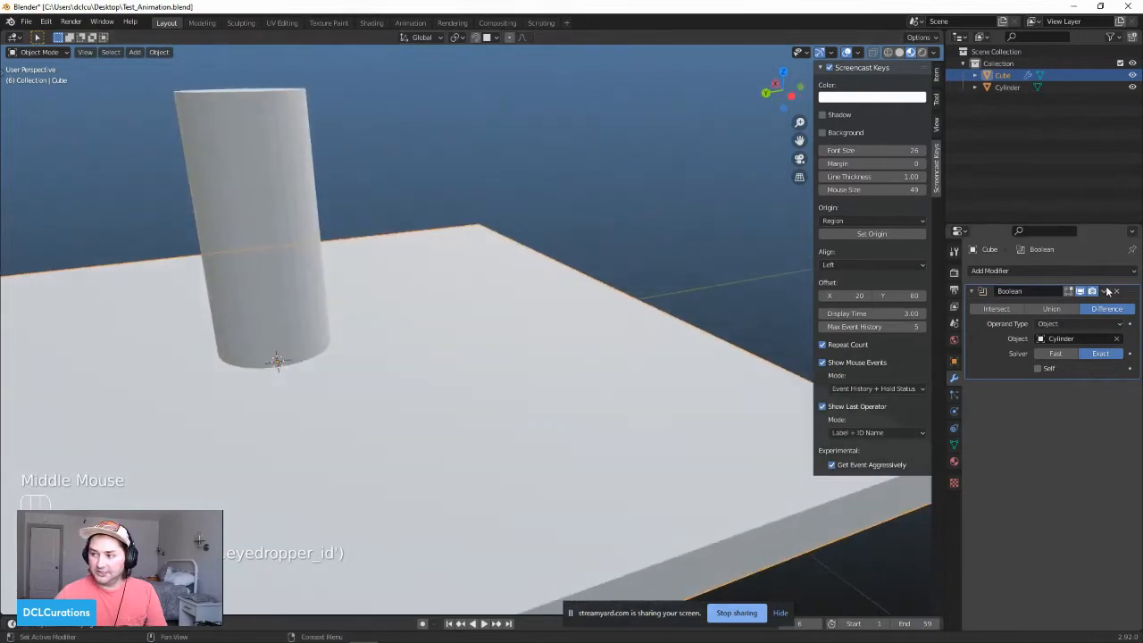
click(1107, 291)
click(1054, 309)
Step: Lift the cylinder out of the slab along the Z axis, examine the hole beneath it, and undo the move
click(230, 214)
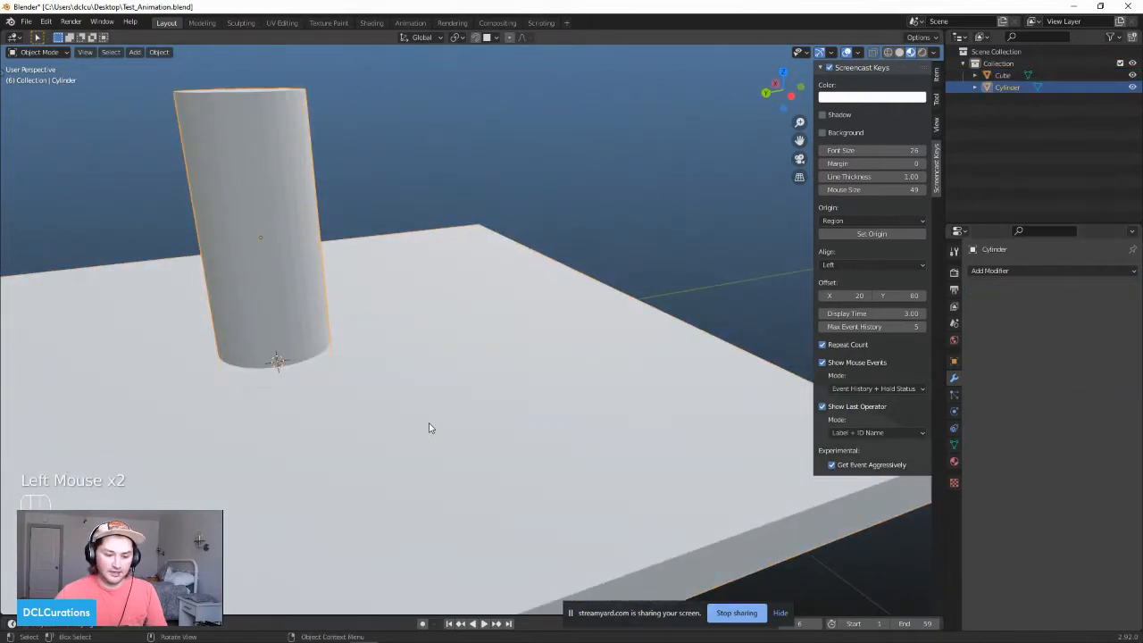
key(g)
middle_click(420, 384)
click(408, 312)
scroll(365, 304, up, 1)
middle_drag(361, 304, 206, 375)
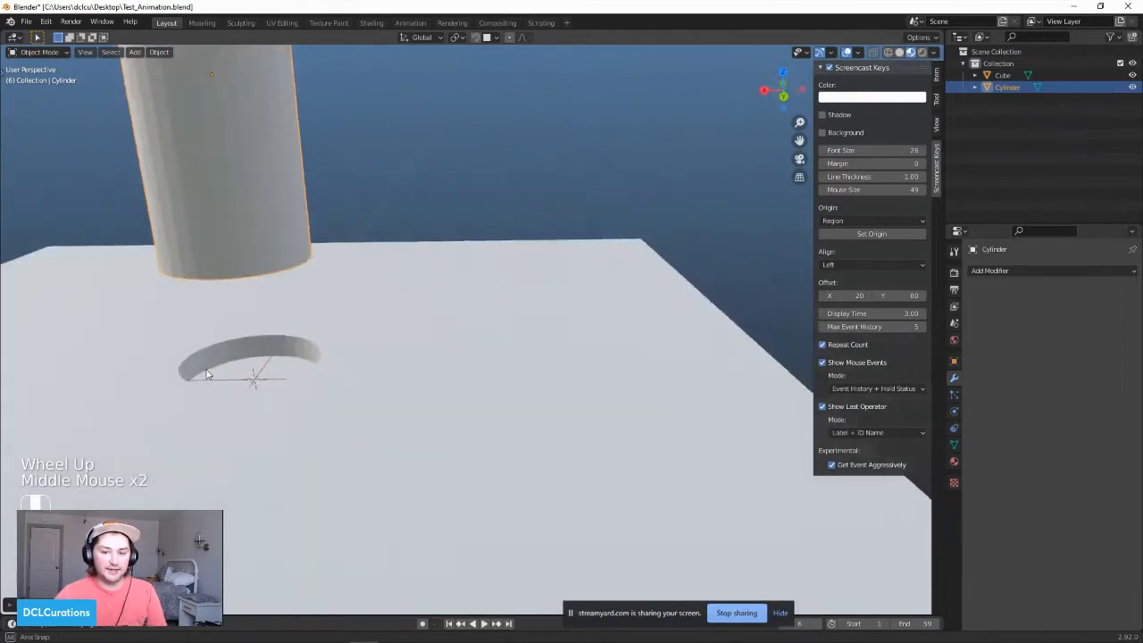
scroll(206, 374, down, 2)
middle_drag(281, 395, 349, 398)
scroll(303, 424, down, 2)
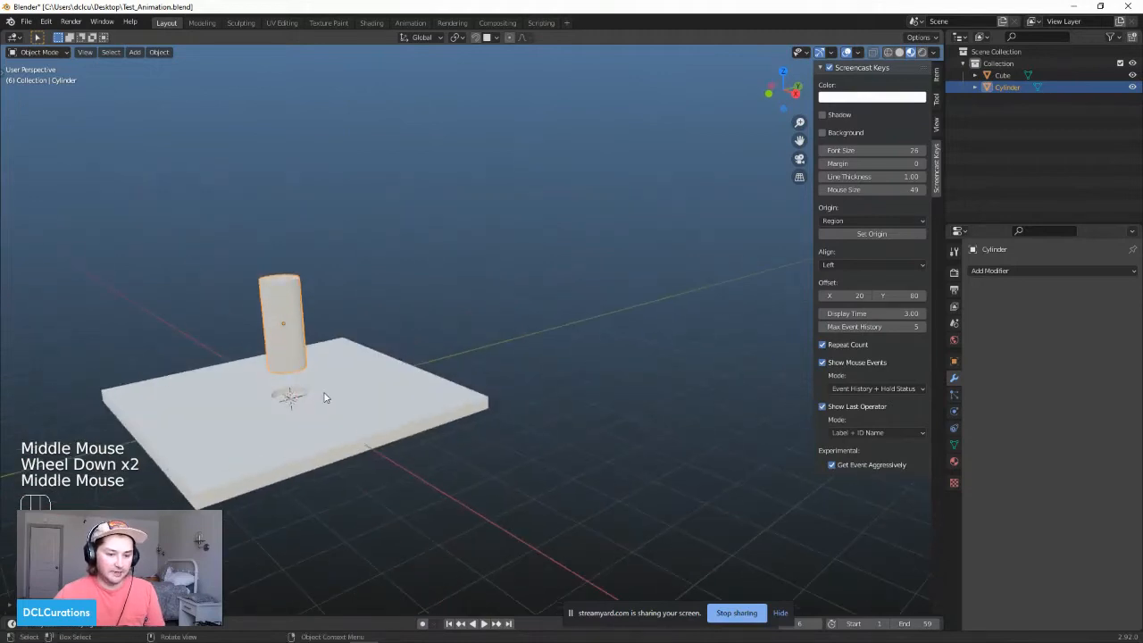
scroll(348, 398, up, 1)
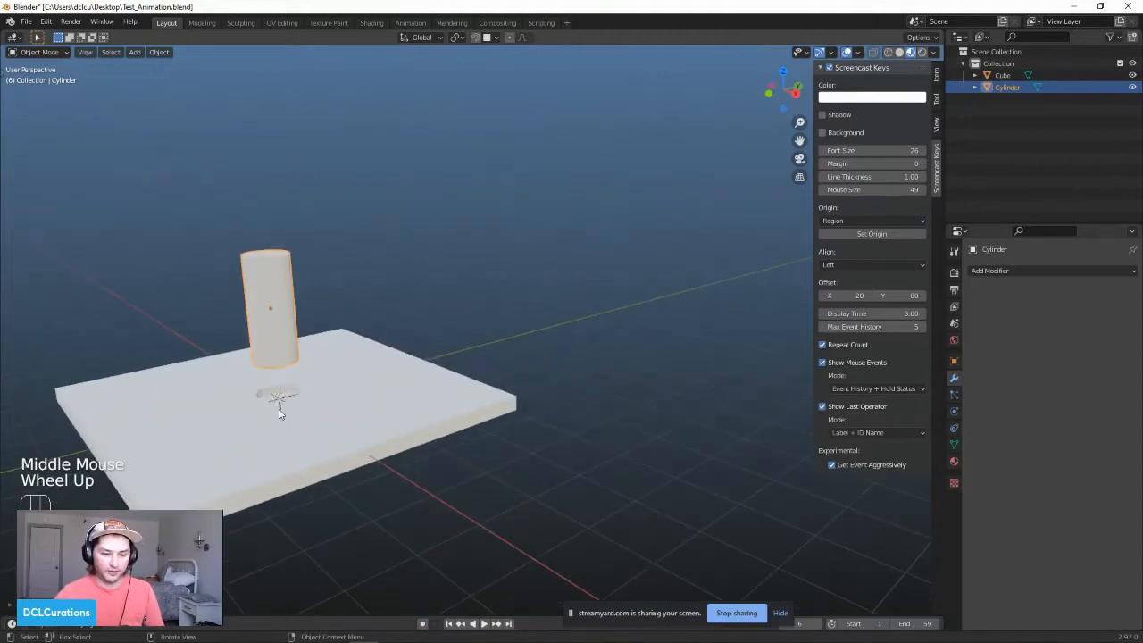
key(ctrl+z)
Step: Clear the selection, select the cylinder again and enter Edit Mode on it
scroll(289, 389, up, 2)
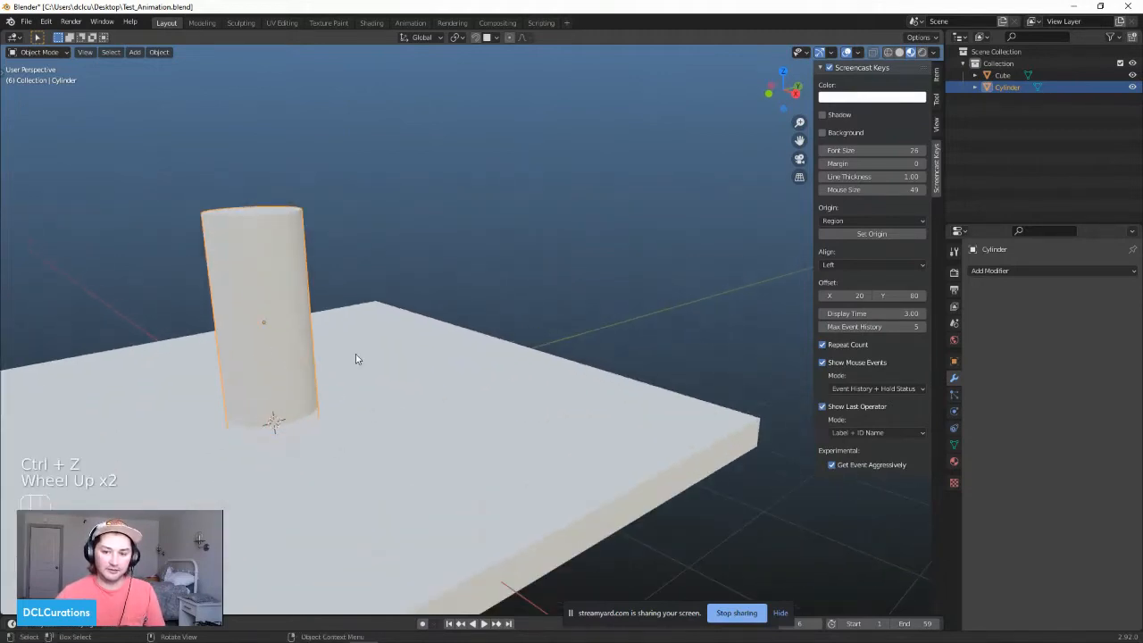
middle_drag(355, 355, 201, 402)
shift+middle_drag(207, 406, 338, 396)
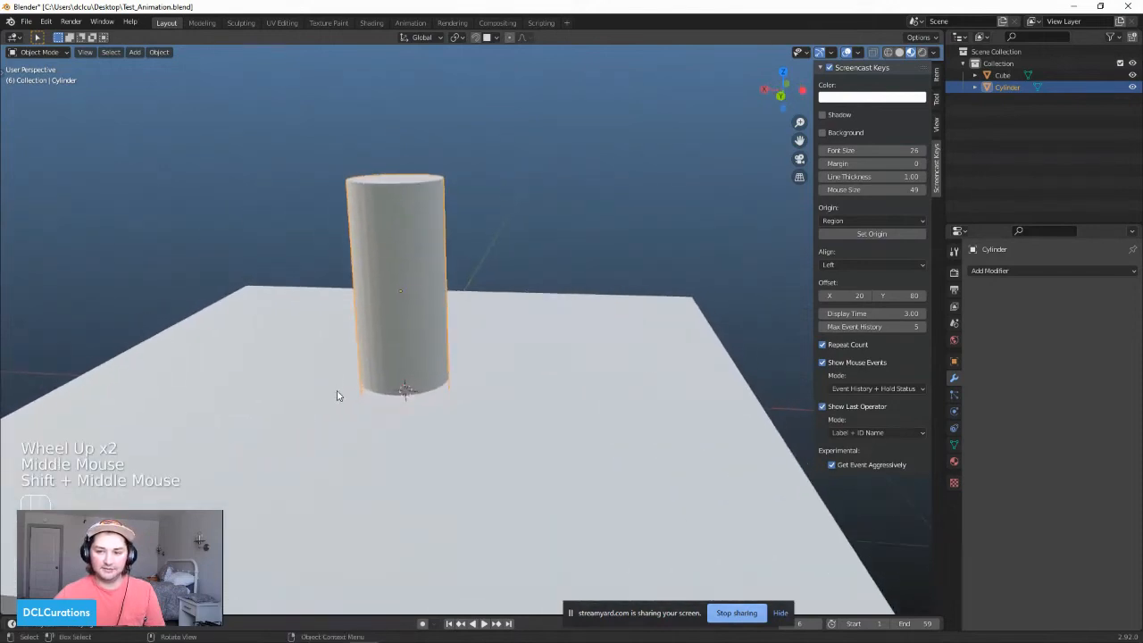
scroll(344, 394, down, 2)
click(551, 295)
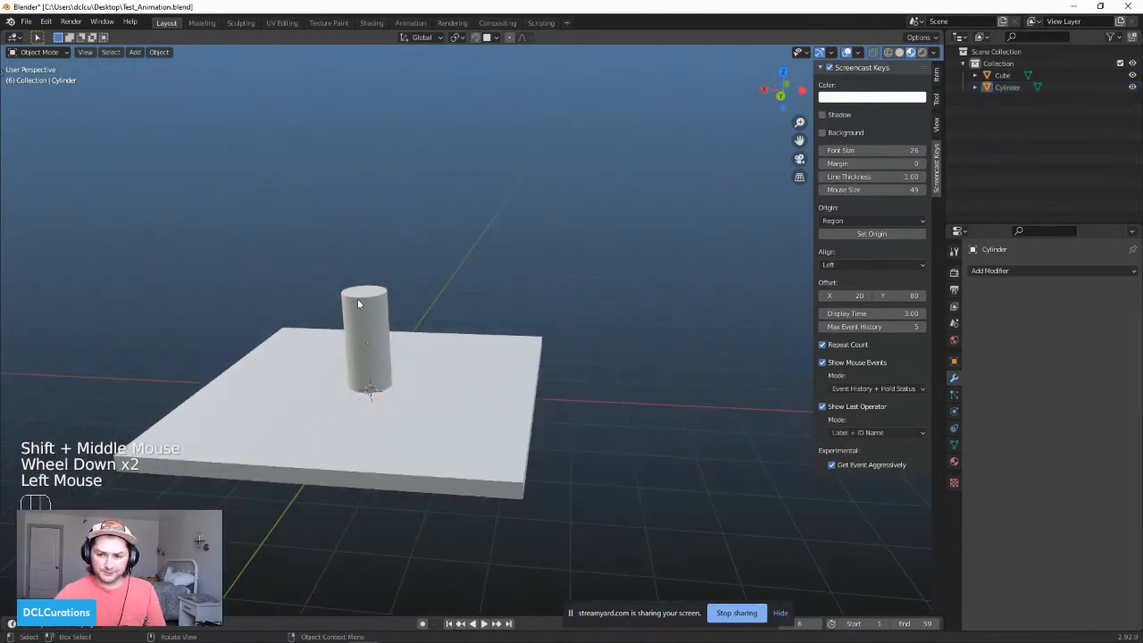
click(357, 305)
scroll(360, 308, up, 2)
key(Tab)
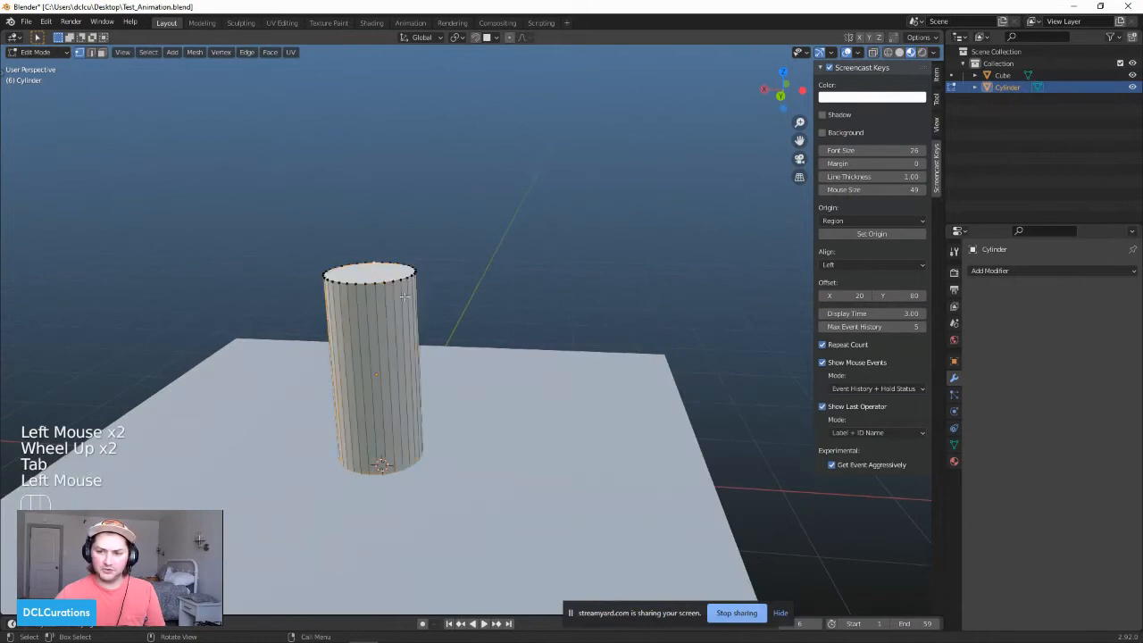
Step: Cycle through vertex, edge and face selection, ending in face selection, and select the cylinder's top face
key(3)
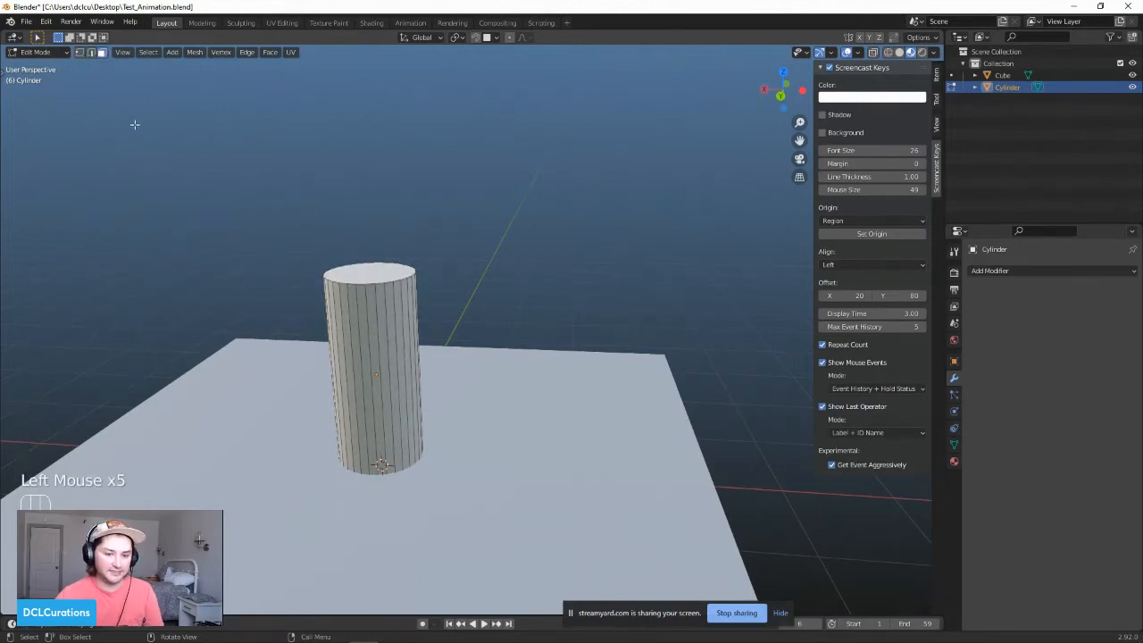
key(1)
key(2)
key(3)
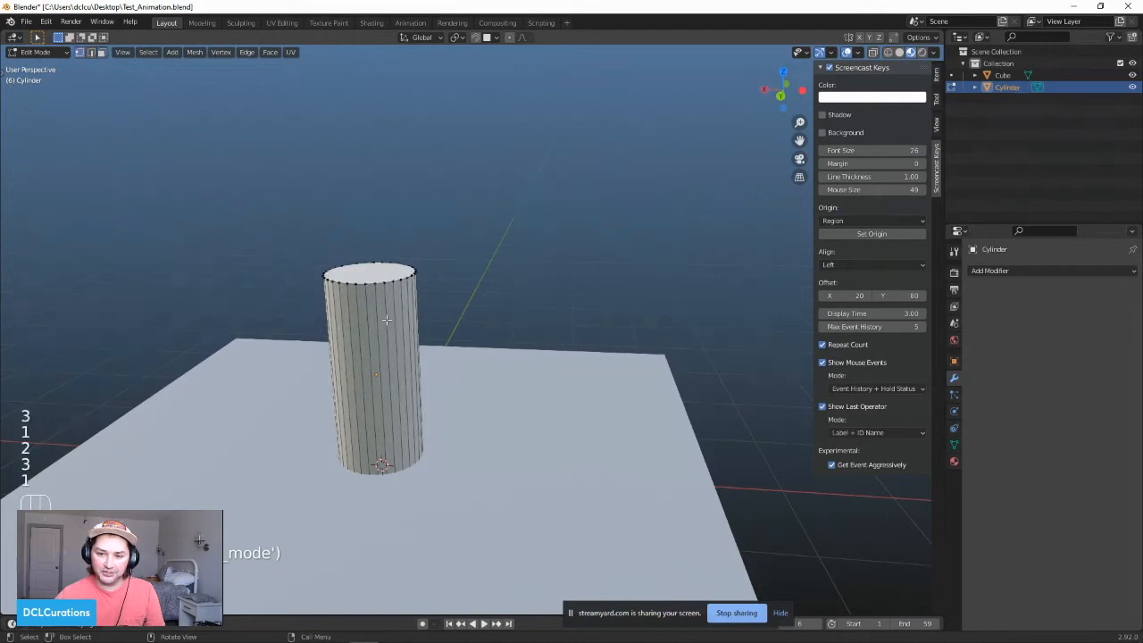
scroll(390, 285, up, 4)
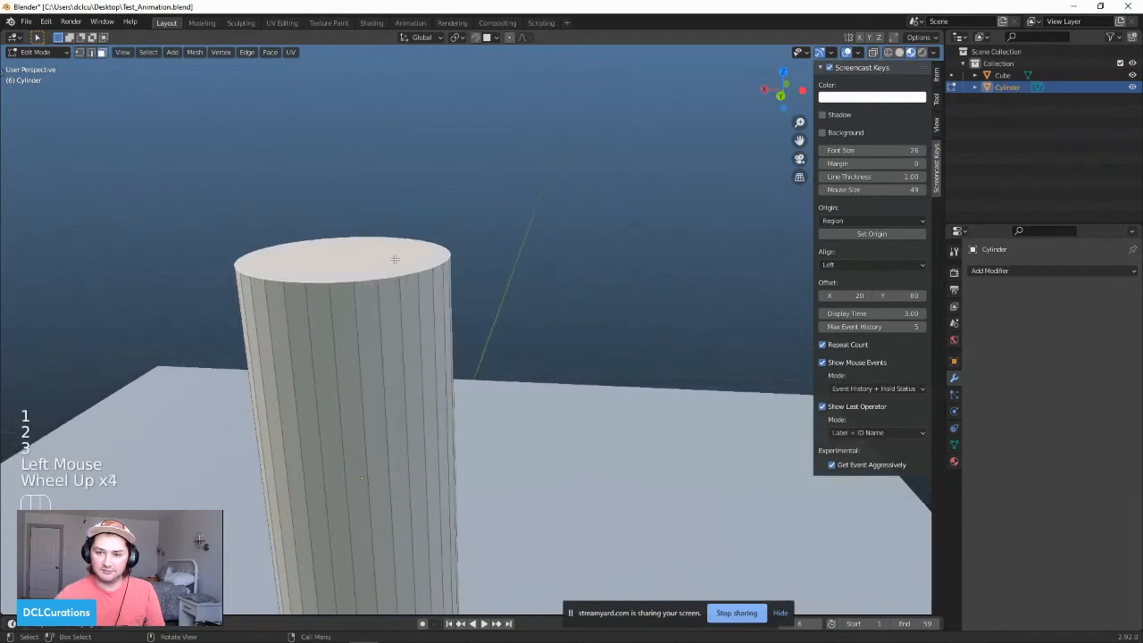
middle_drag(394, 259, 354, 259)
click(369, 287)
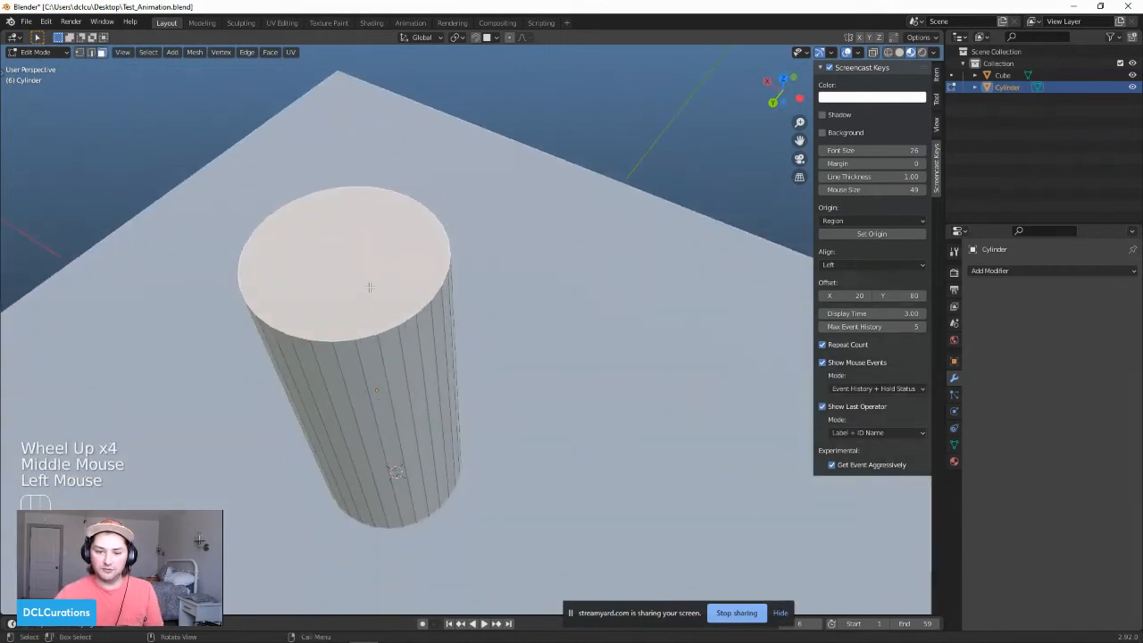
key(s)
right_click(378, 298)
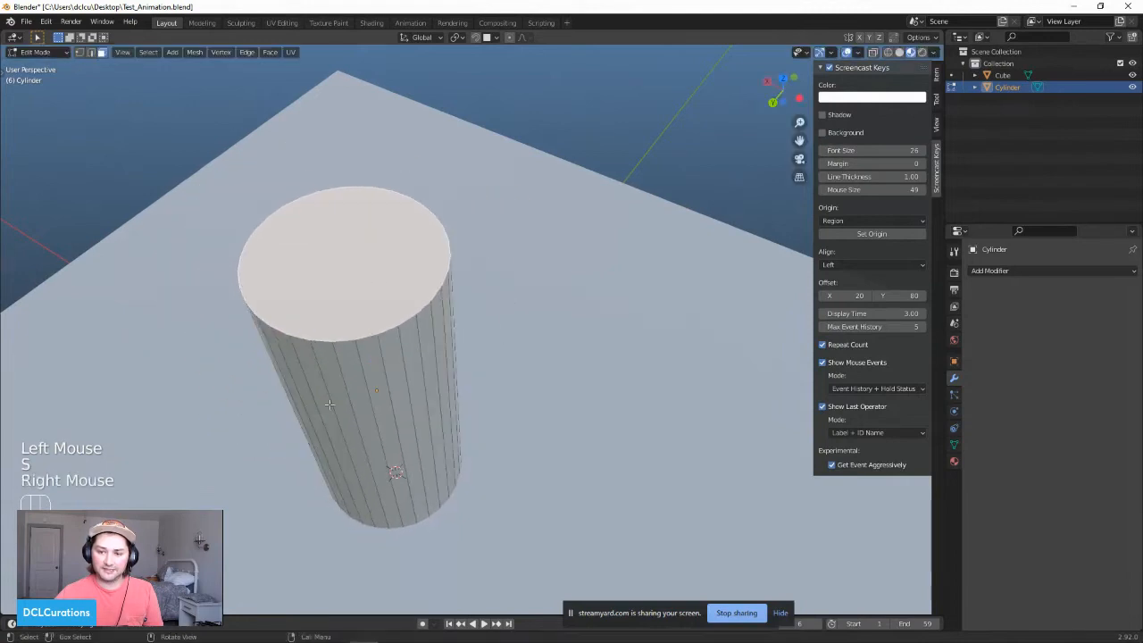
Step: Extrude the cylinder's top face a short distance upward along its normal
middle_drag(378, 298, 347, 385)
scroll(346, 385, down, 2)
key(e)
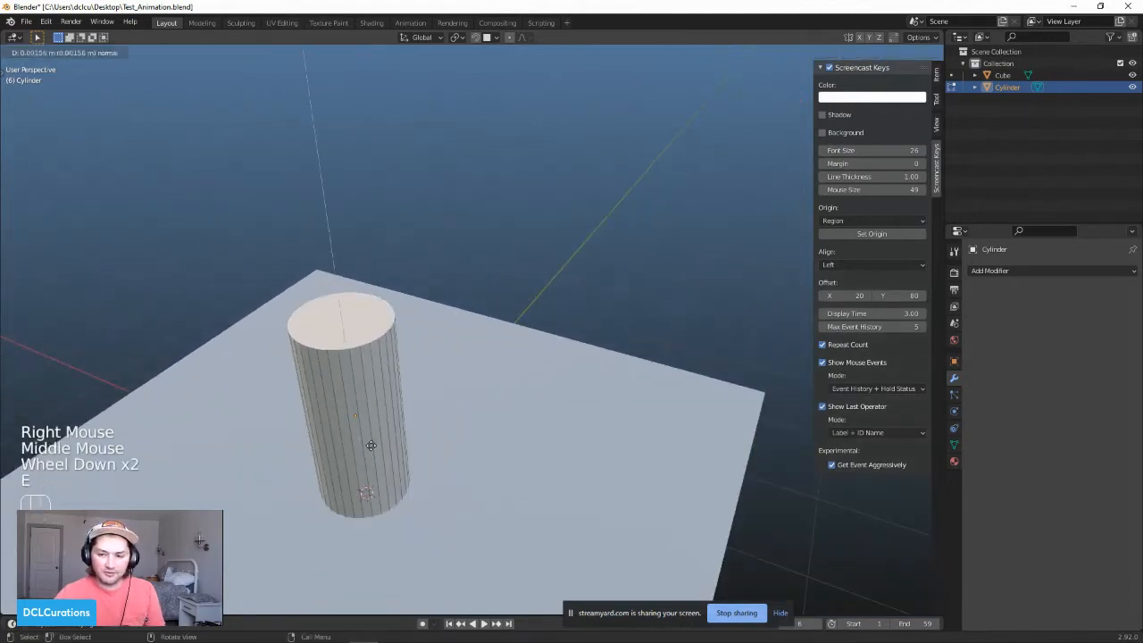
middle_click(370, 442)
click(370, 439)
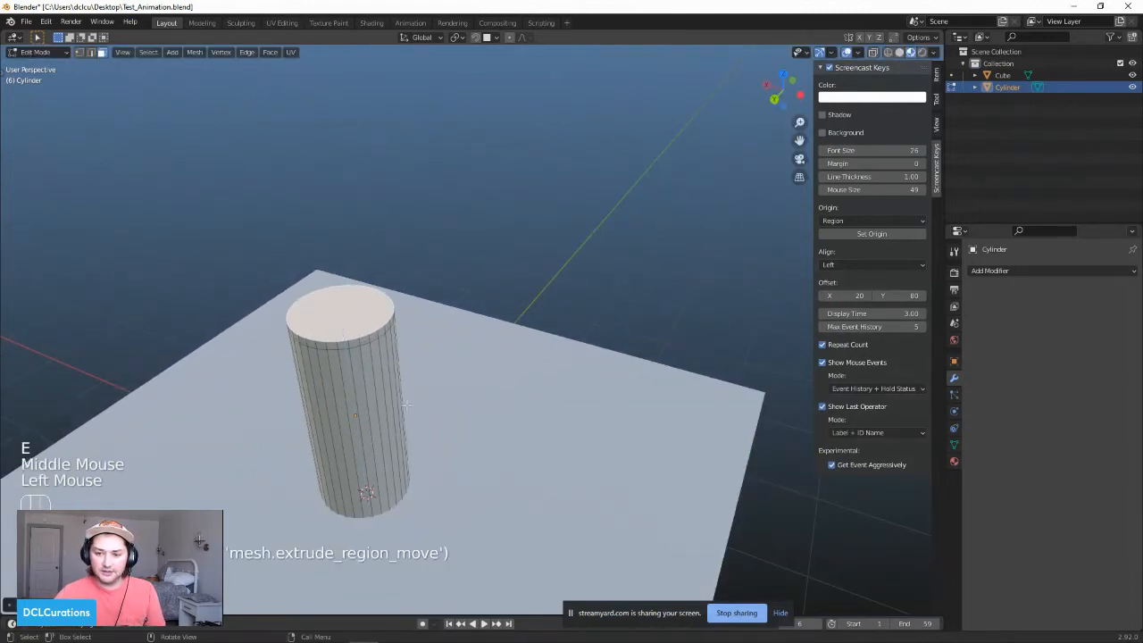
middle_drag(370, 438, 387, 373)
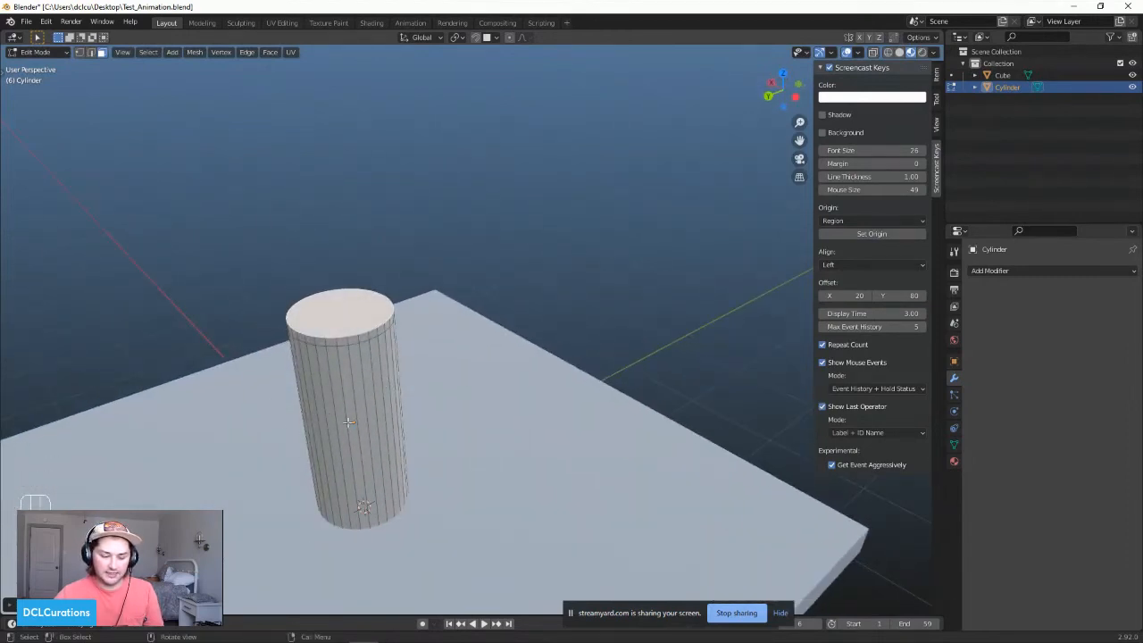
Step: Scale the extruded top face up into a wide disc that overhangs the cylinder on all sides
key(s)
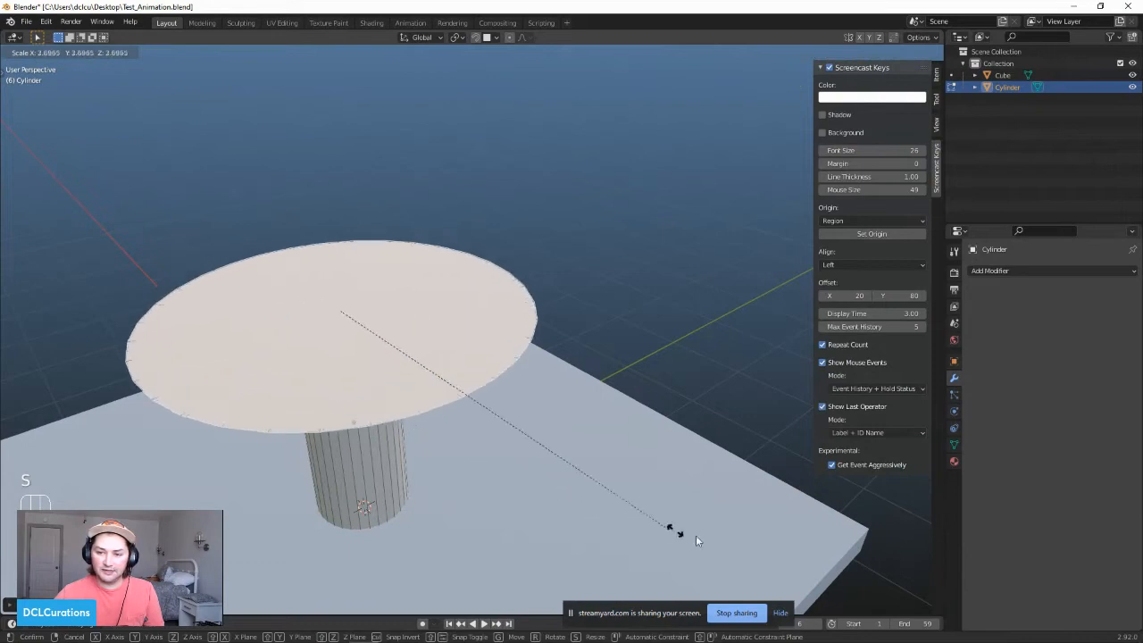
click(849, 564)
shift+middle_drag(305, 468, 495, 416)
scroll(453, 329, down, 2)
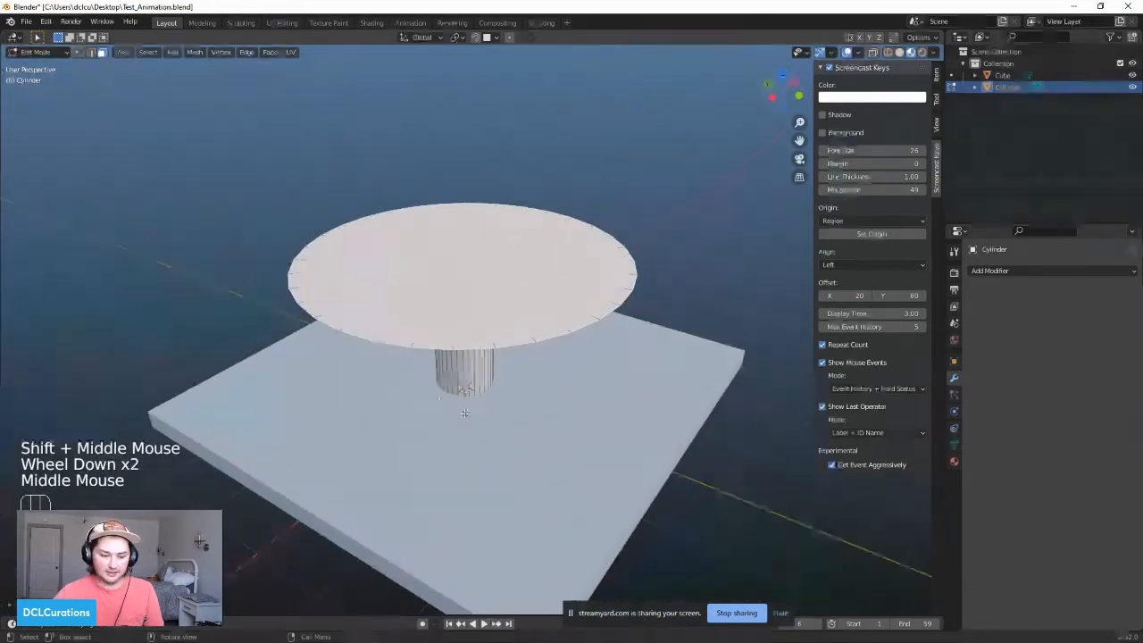
key(s)
middle_click(496, 418)
right_click(488, 407)
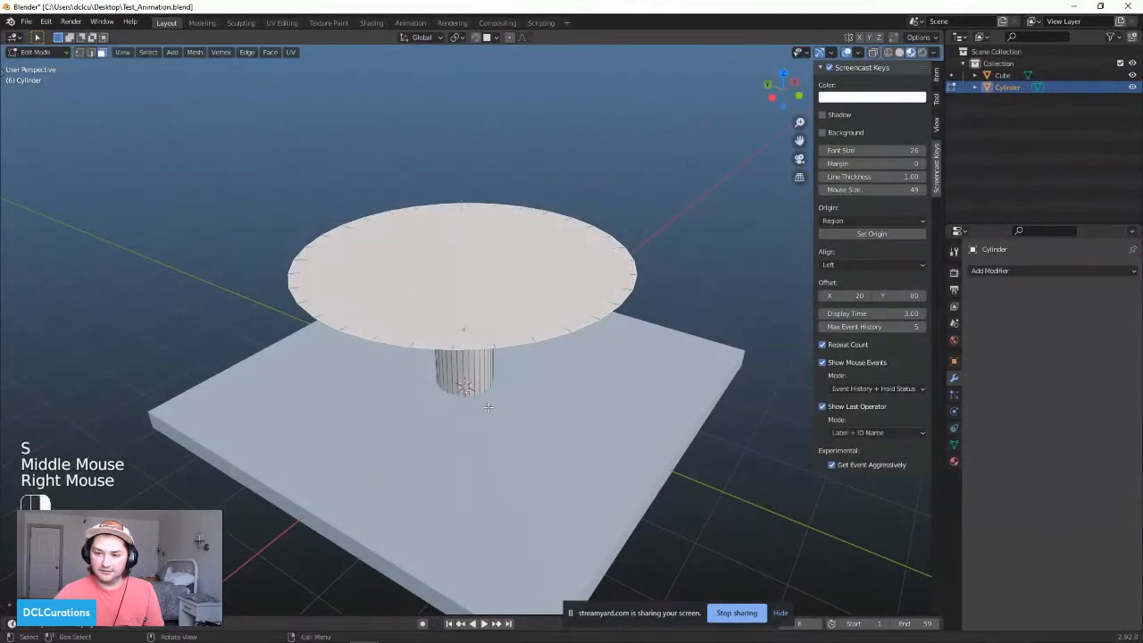
Step: Raise the wide top face along the Z axis and examine the flared shape from below
key(g)
middle_click(520, 400)
click(523, 372)
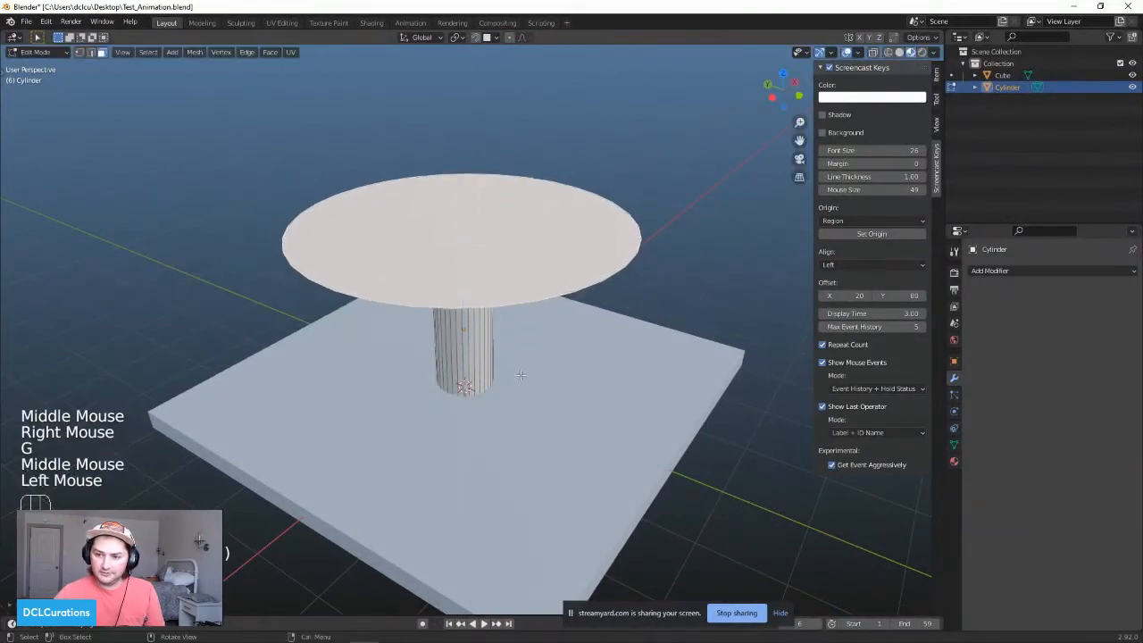
middle_drag(523, 372, 191, 334)
scroll(460, 344, up, 4)
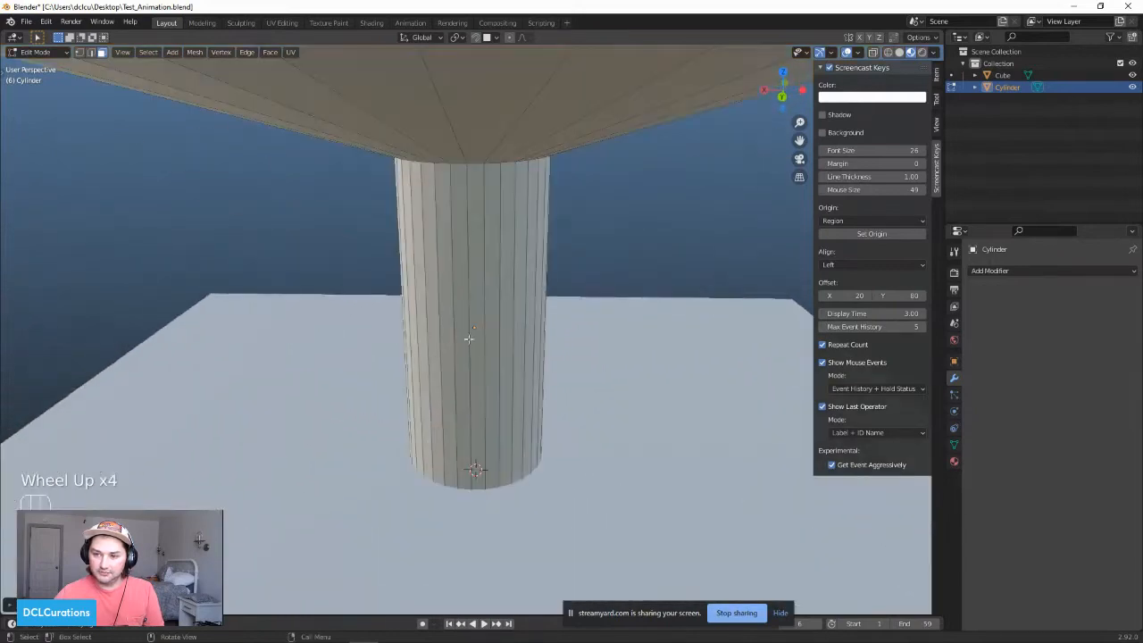
scroll(421, 379, down, 2)
middle_drag(422, 380, 439, 390)
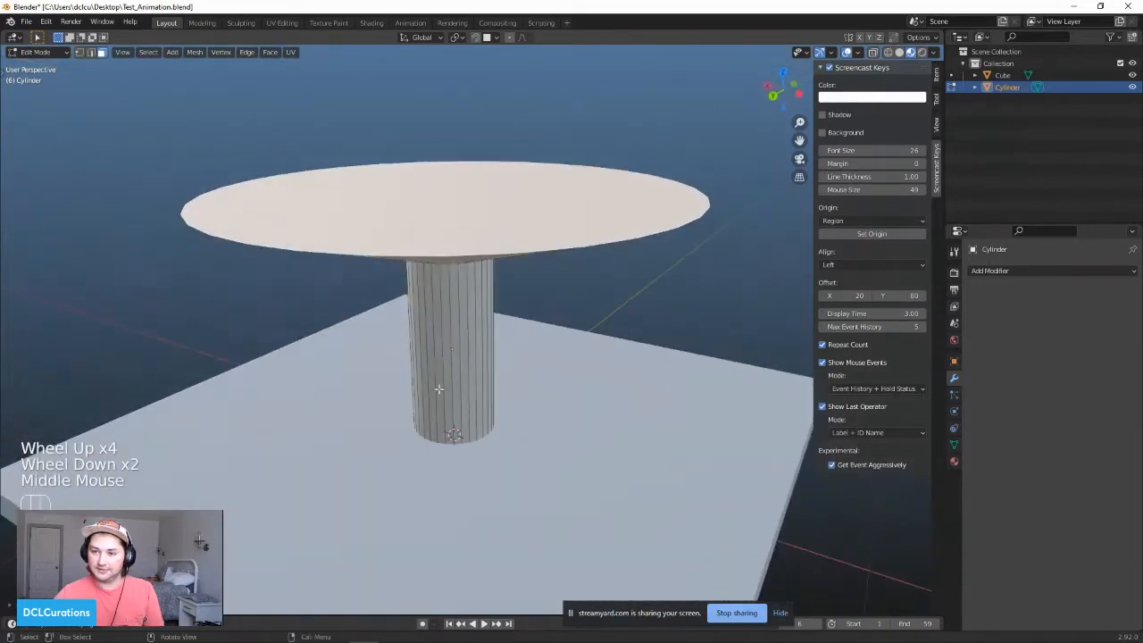
scroll(457, 371, down, 1)
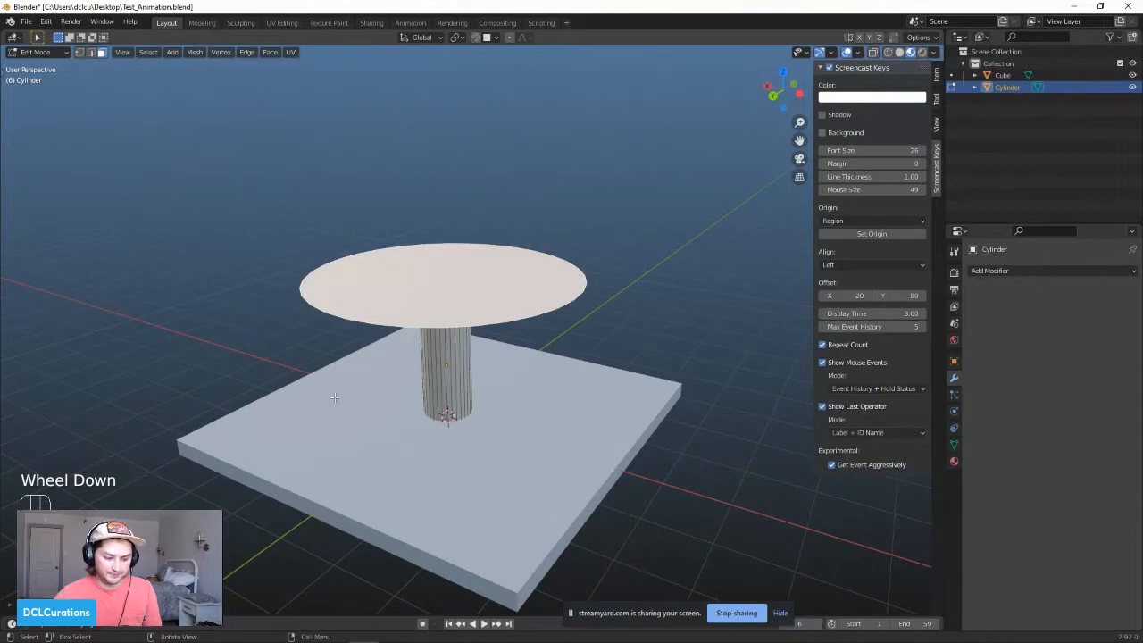
Step: Select all the vertical side faces around the cylinder's stem in Edit Mode, box-selecting from several sides
key(Tab)
click(425, 471)
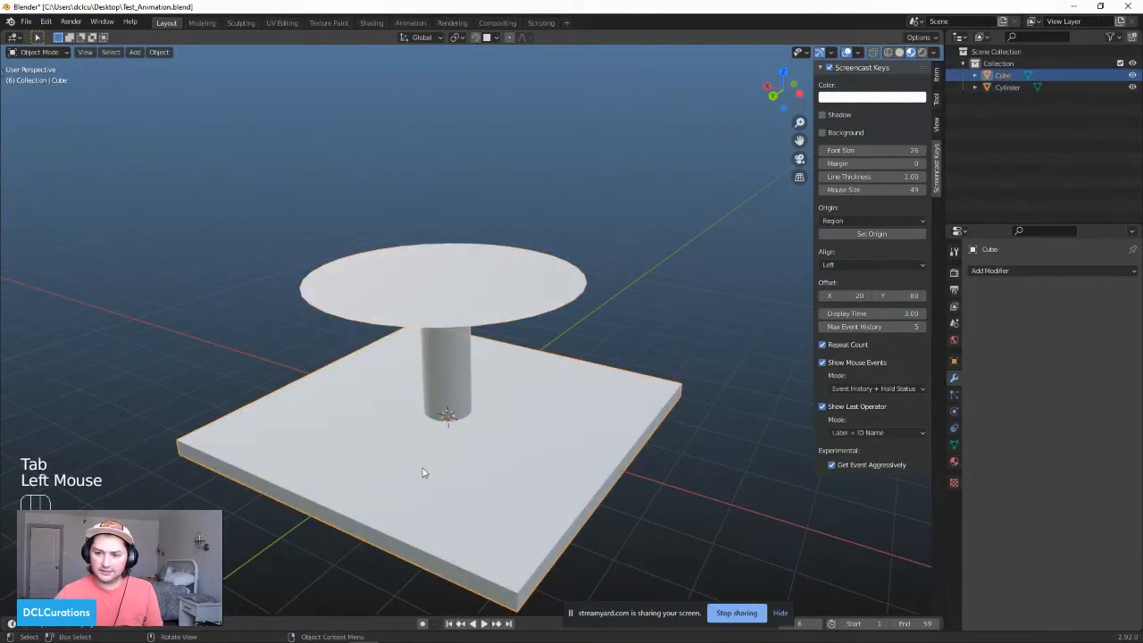
scroll(425, 471, up, 2)
middle_drag(455, 449, 454, 324)
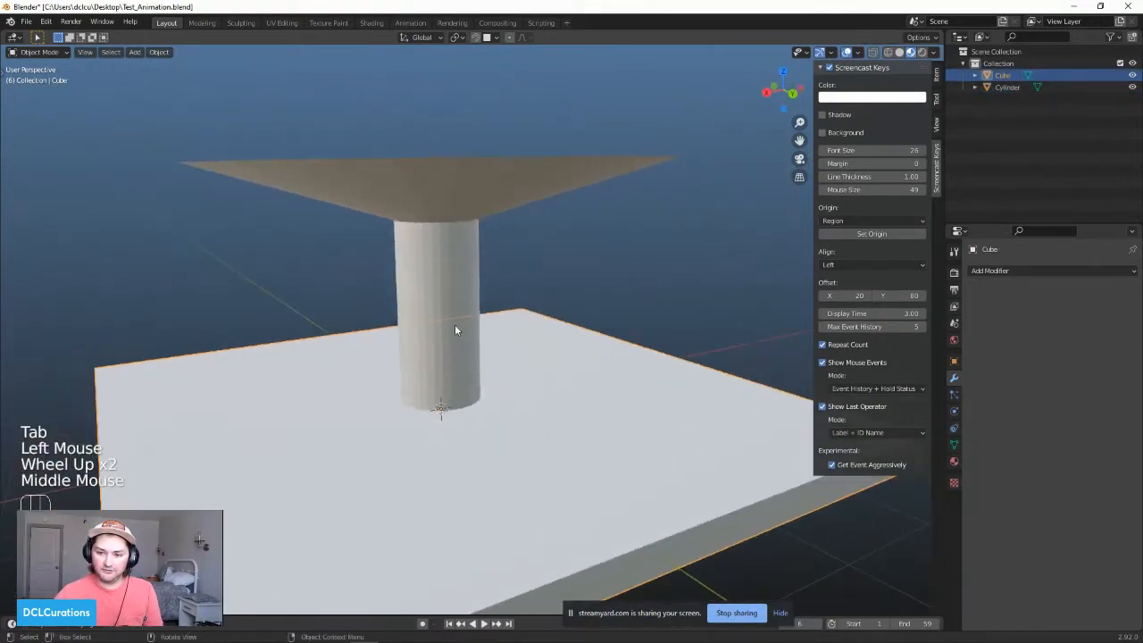
click(455, 324)
key(Tab)
click(436, 271)
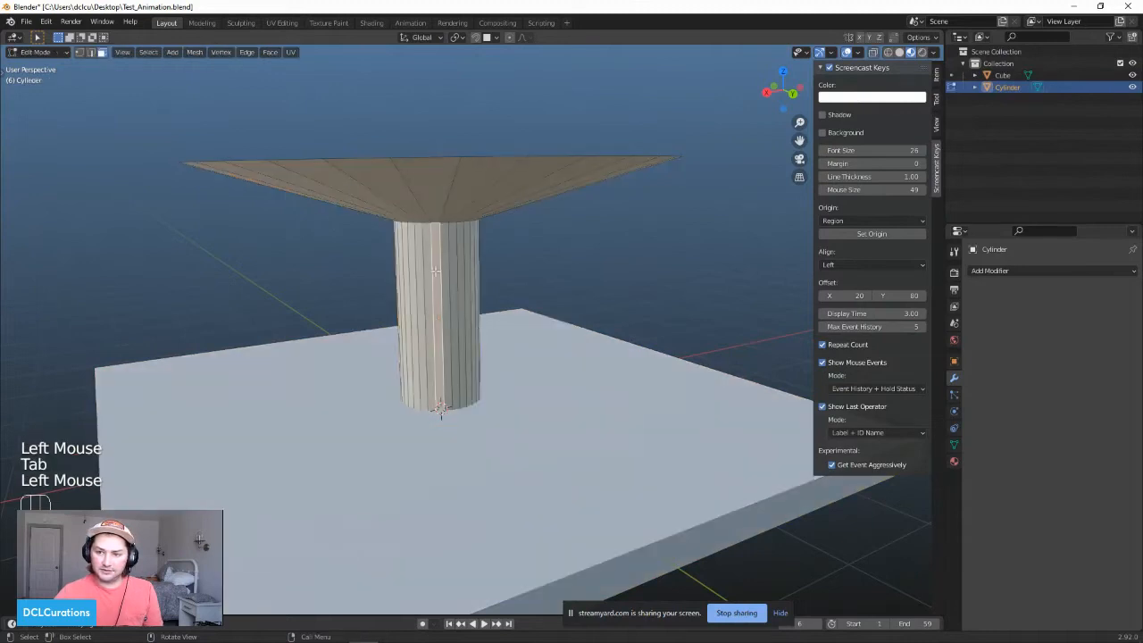
drag(373, 271, 616, 329)
middle_drag(585, 322, 429, 308)
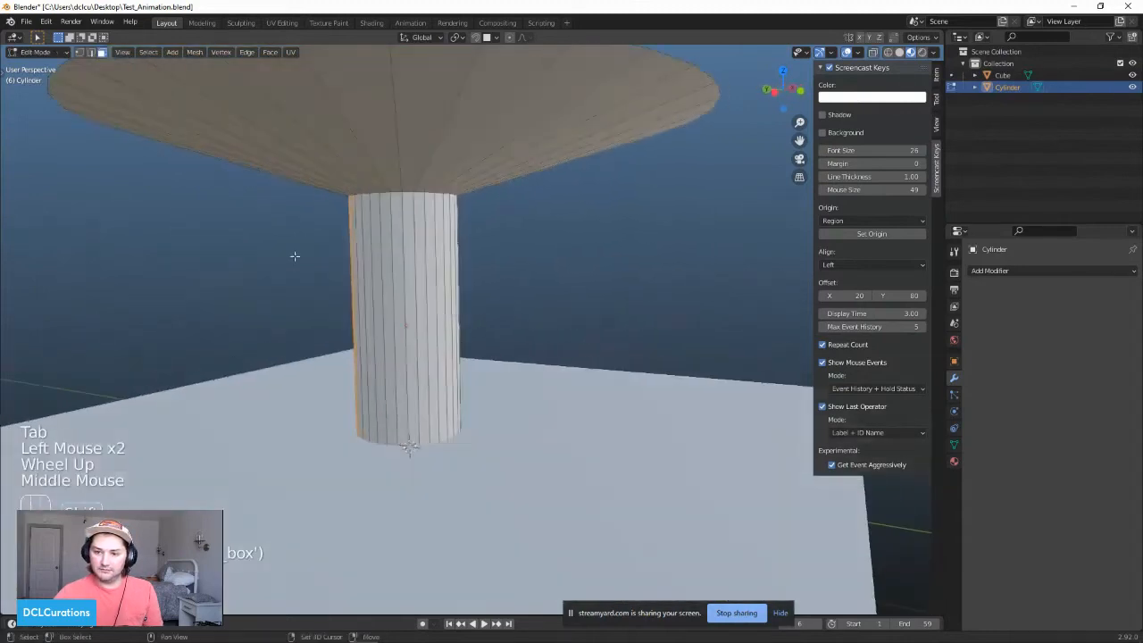
shift+drag(275, 254, 390, 304)
middle_drag(673, 352, 274, 288)
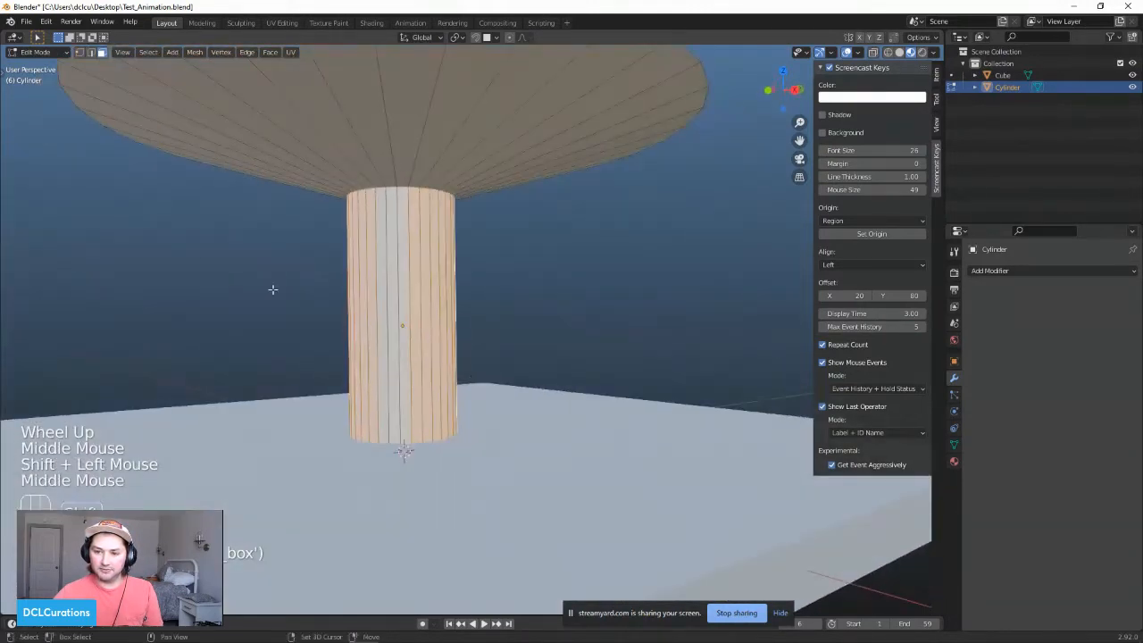
shift+drag(273, 289, 582, 348)
Step: Separate the selected stem faces from the flared top into their own object
scroll(469, 384, down, 4)
right_click(402, 351)
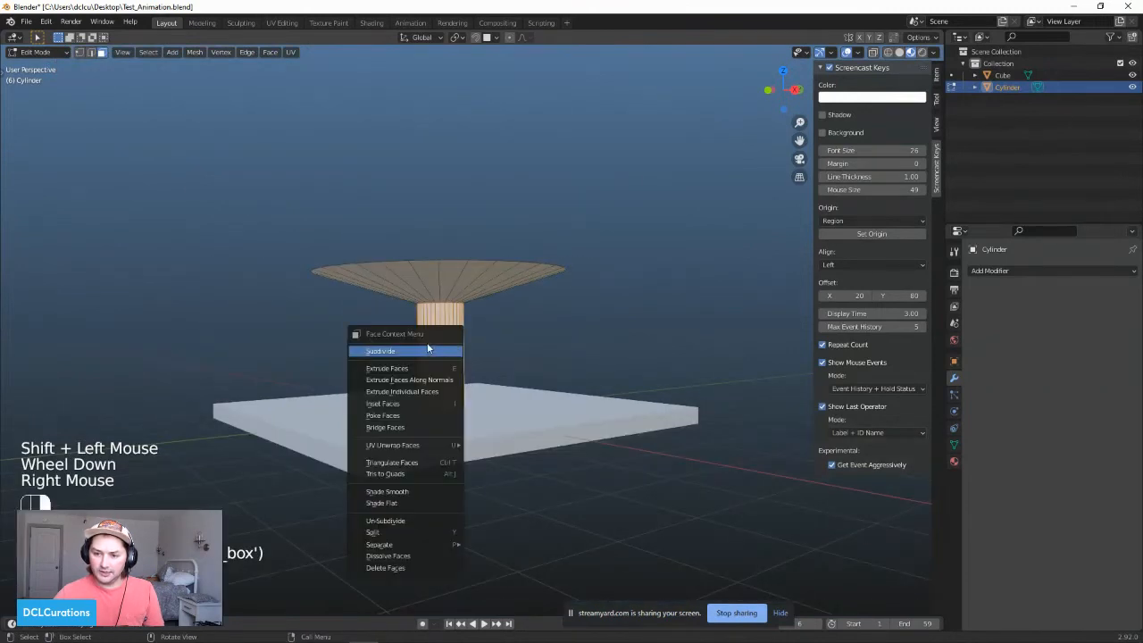
mouse_move(393, 545)
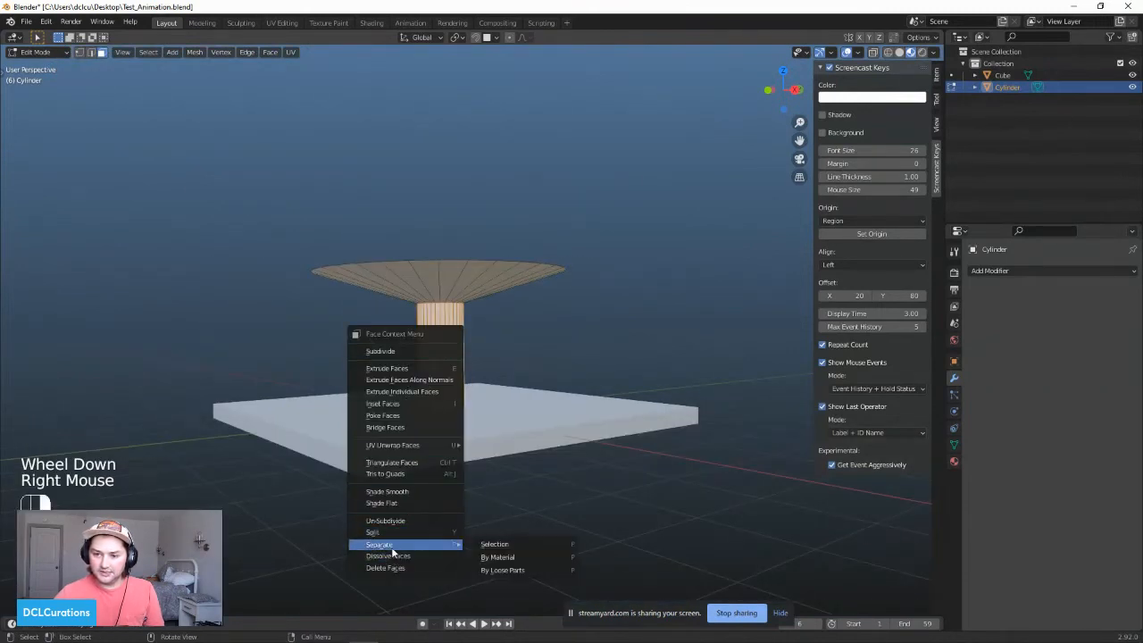
click(488, 547)
Step: Rename the separated stem object as Base
click(1021, 114)
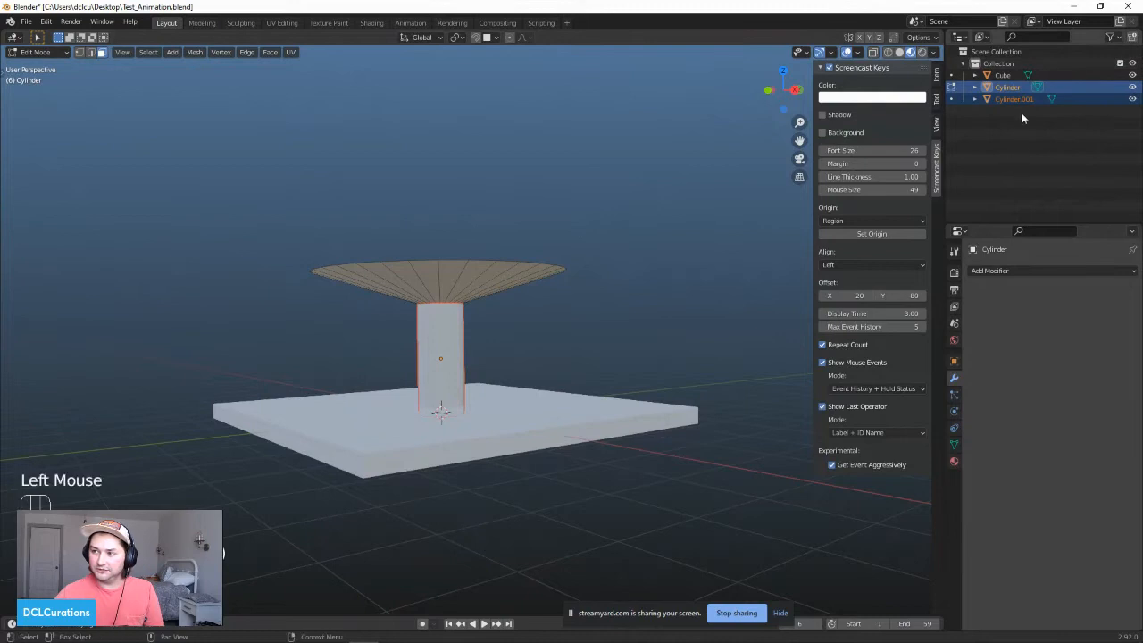
click(1017, 99)
click(1011, 88)
click(1008, 96)
double_click(1008, 96)
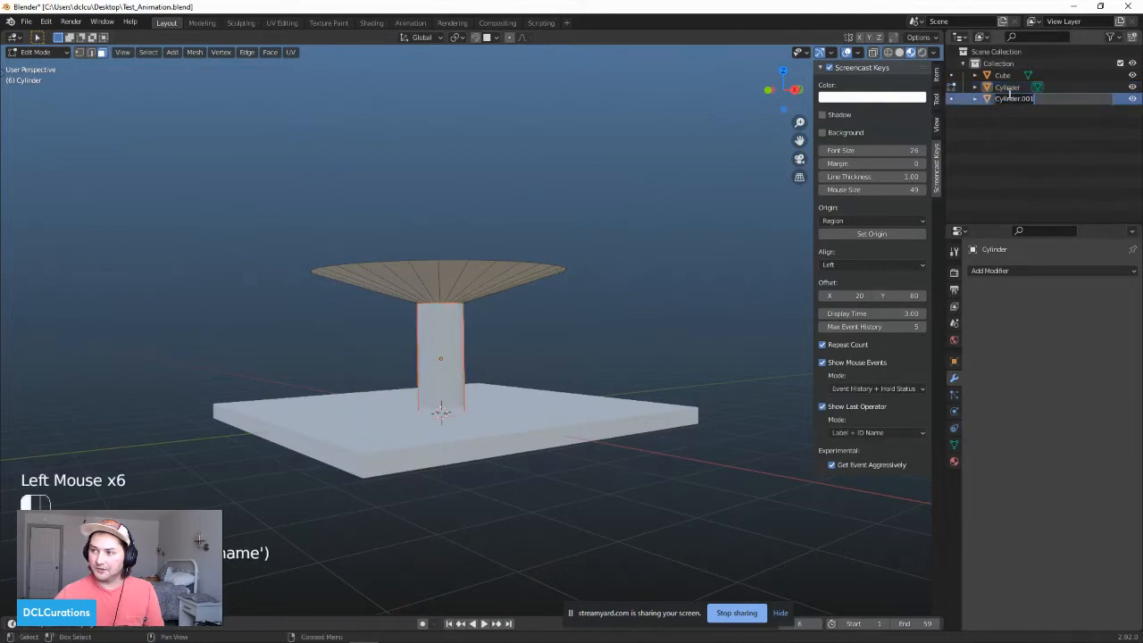
text(Base)
key(Return)
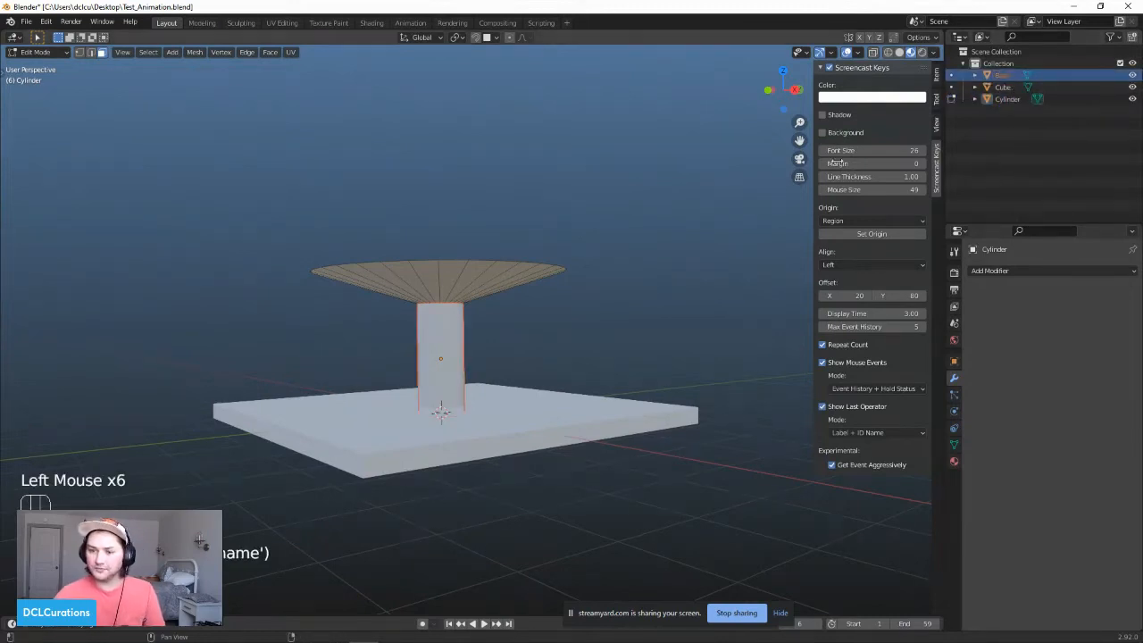
Step: In Object Mode, duplicate the Base stem, lift the copy along the Z axis into the disc, and scale it to about 0.59
key(Tab)
key(shift+d)
middle_click(473, 393)
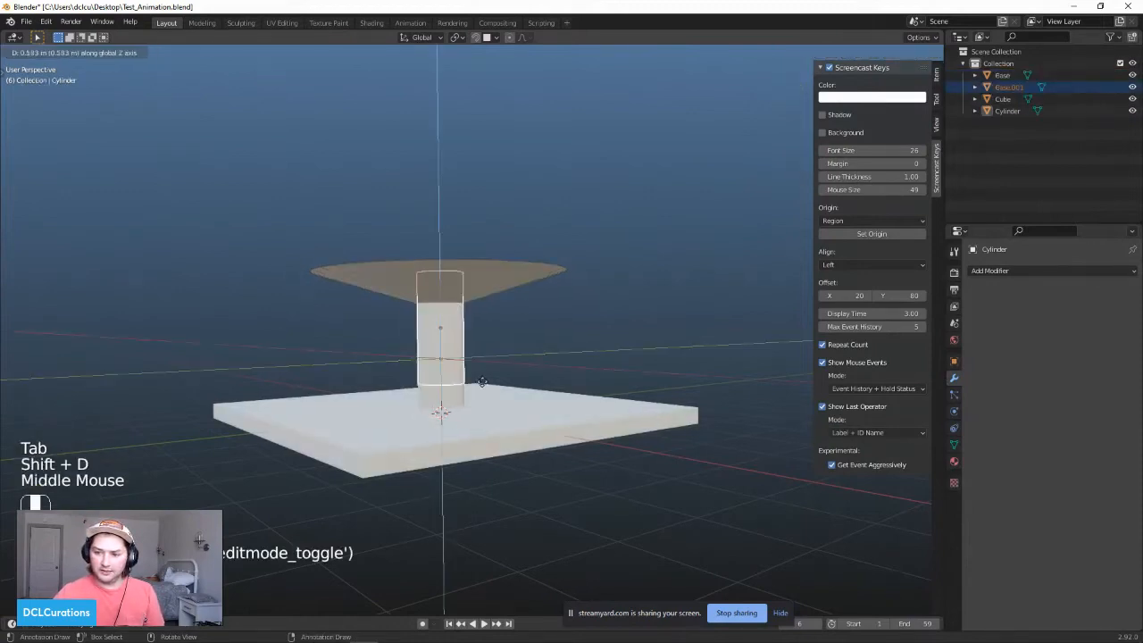
click(482, 302)
middle_drag(485, 309, 531, 373)
key(s)
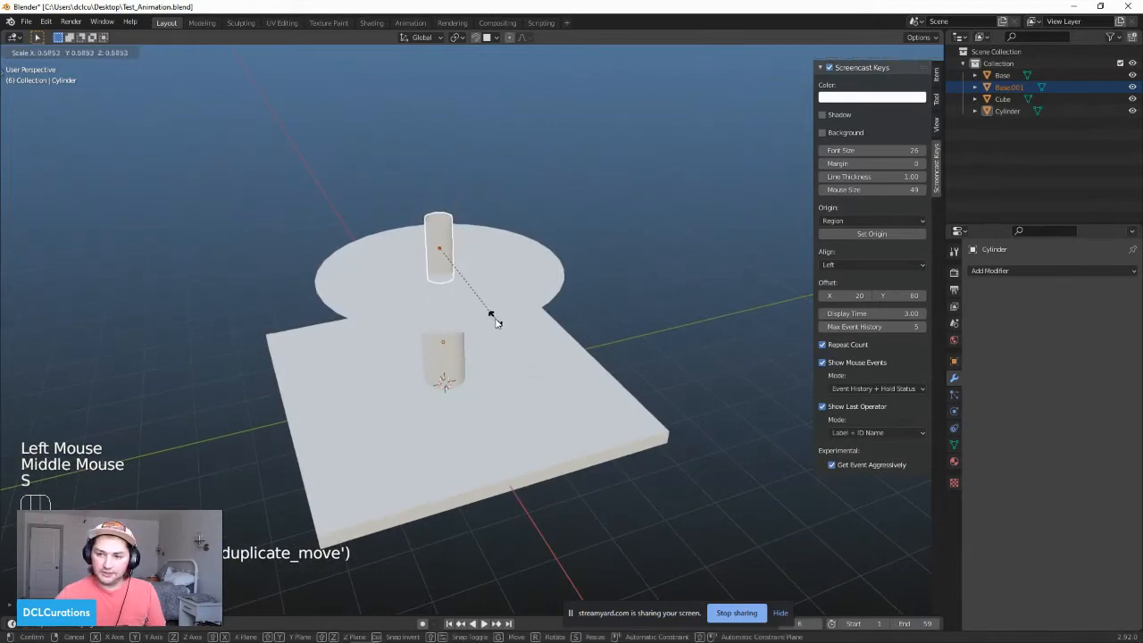
click(492, 316)
Step: Add a Boolean Difference modifier to the flared disc, using the small stem copy Base.001 as the cutting object
middle_drag(492, 316, 513, 382)
scroll(523, 238, up, 3)
scroll(484, 238, down, 2)
click(616, 314)
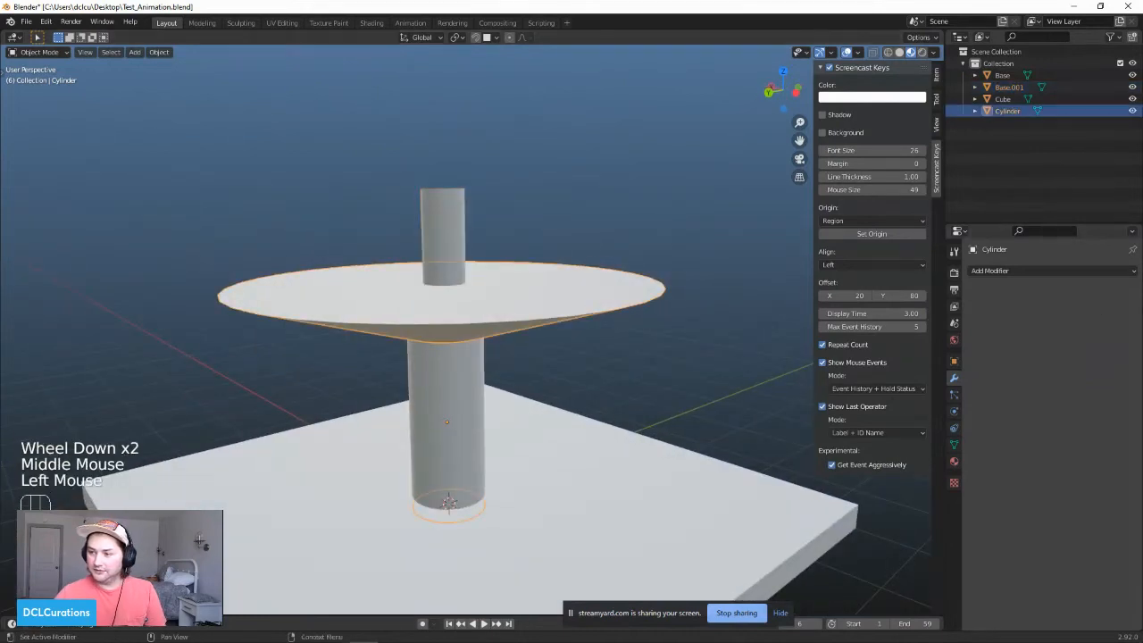
click(1039, 272)
click(899, 331)
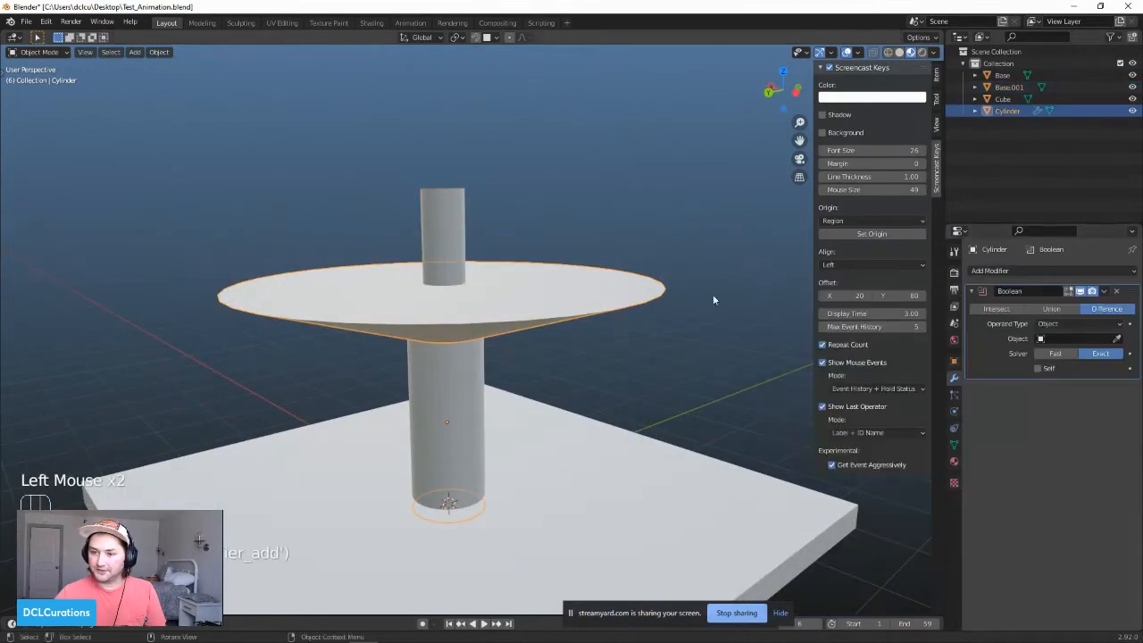
click(459, 195)
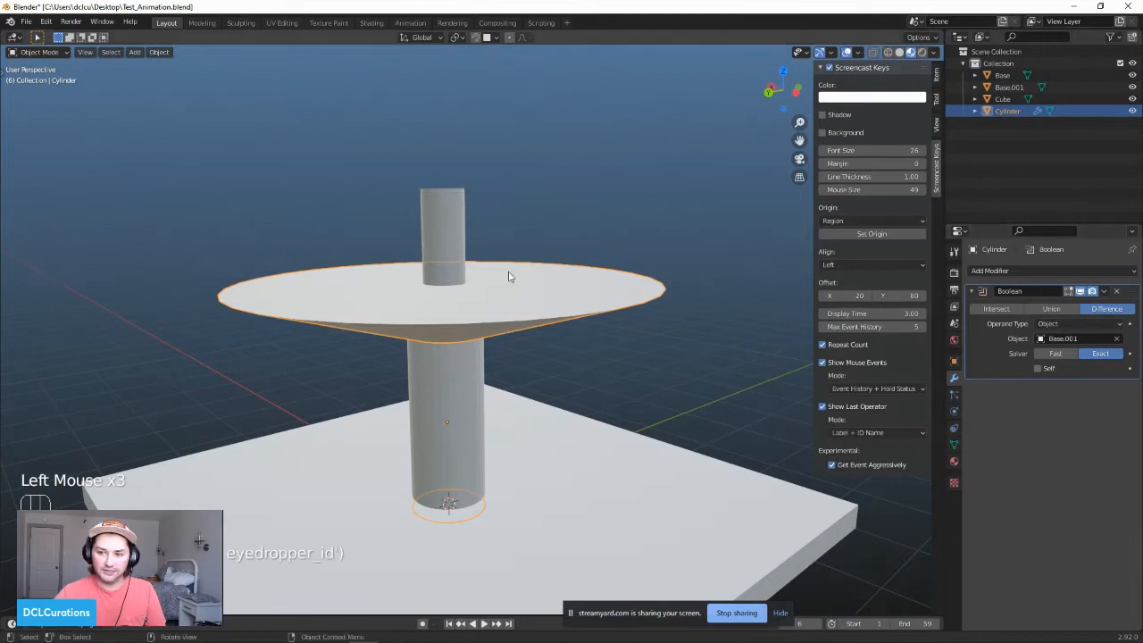
Step: Apply the Boolean modifier on the flared disc
scroll(508, 273, up, 3)
scroll(579, 273, down, 2)
click(1104, 291)
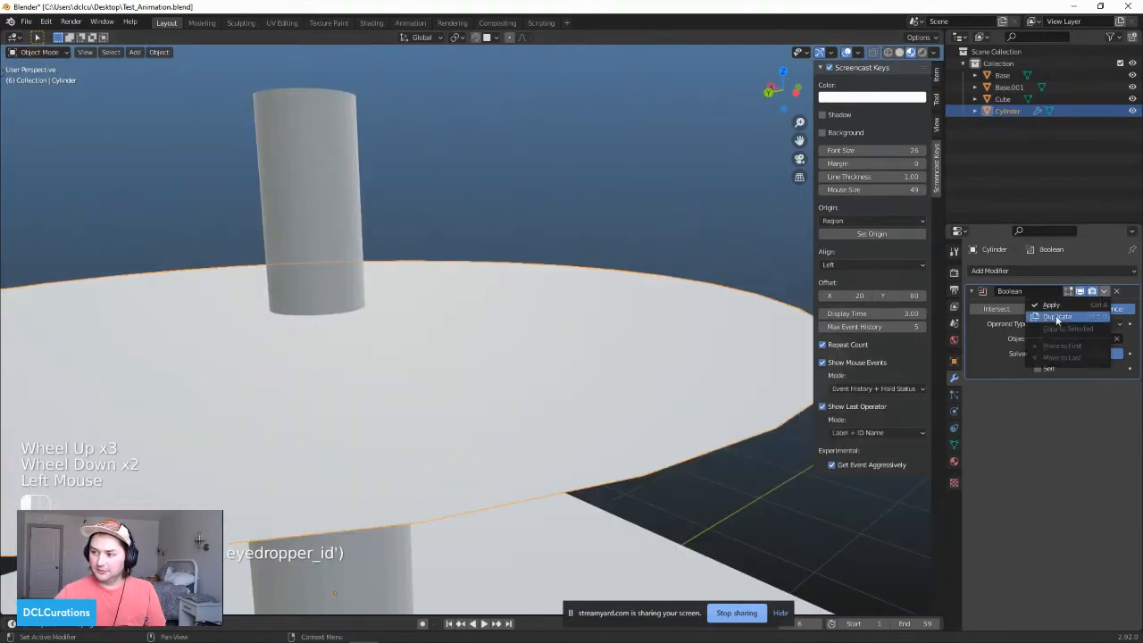
click(1054, 310)
Step: Move the small stem copy away from the disc to inspect the cut, and undo the move
scroll(403, 225, down, 2)
click(426, 212)
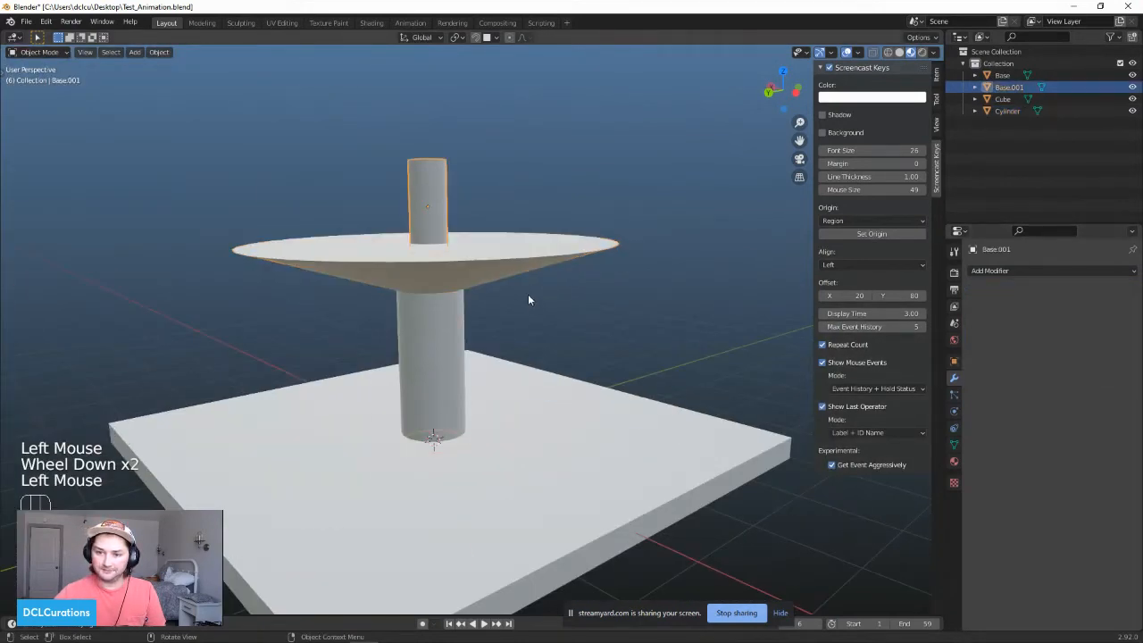
middle_drag(530, 298, 474, 306)
key(g)
scroll(508, 237, up, 1)
click(508, 238)
scroll(434, 237, up, 3)
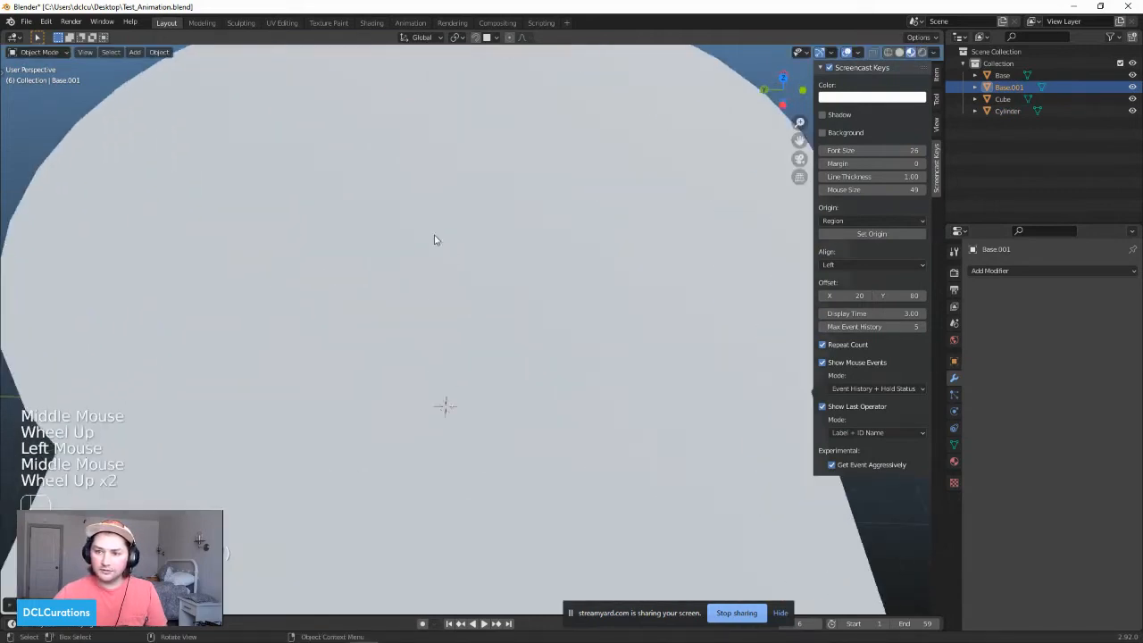
scroll(477, 238, down, 1)
middle_drag(477, 238, 528, 209)
scroll(494, 261, down, 2)
middle_drag(495, 262, 334, 283)
key(ctrl+z)
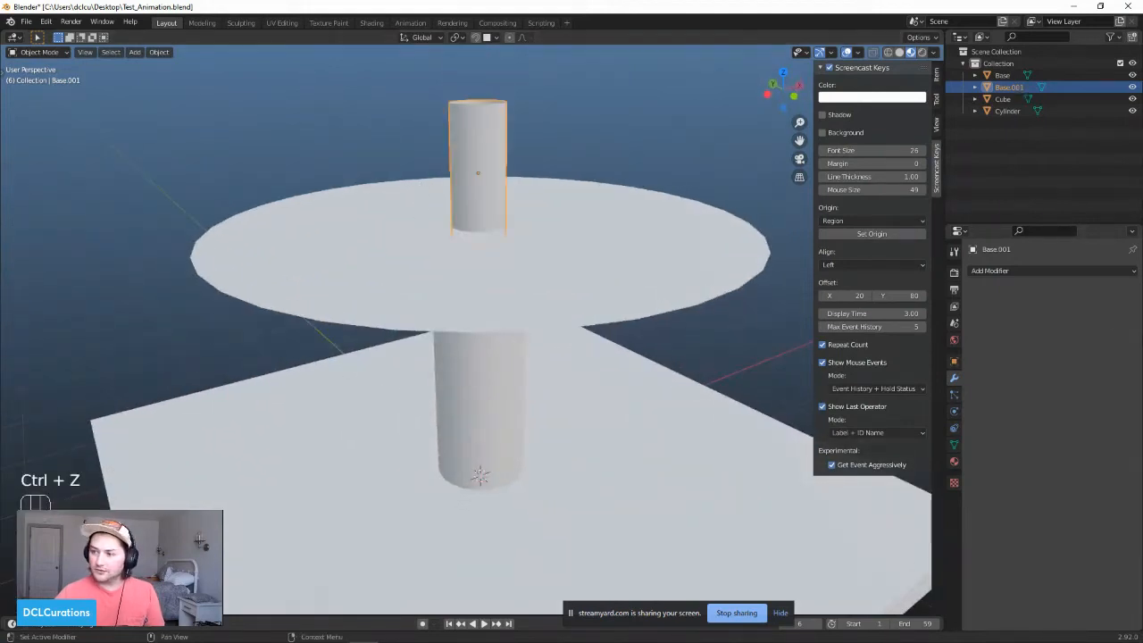
Step: Add a Boolean Difference modifier to Base.001 and try to pick the same small cylinder as its object
click(349, 276)
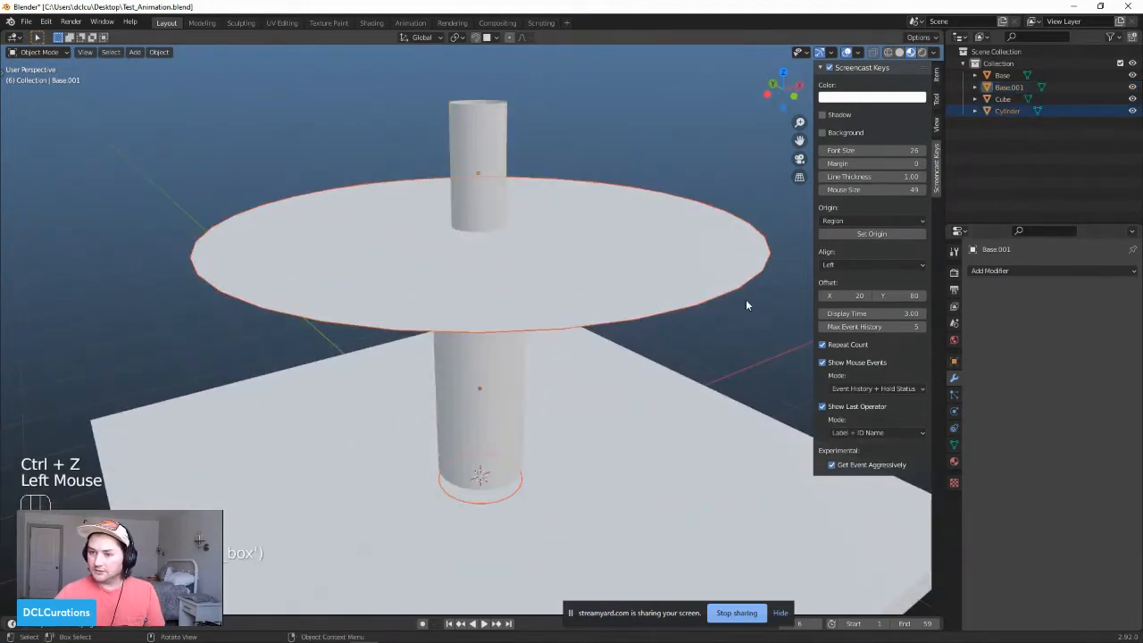
click(1047, 271)
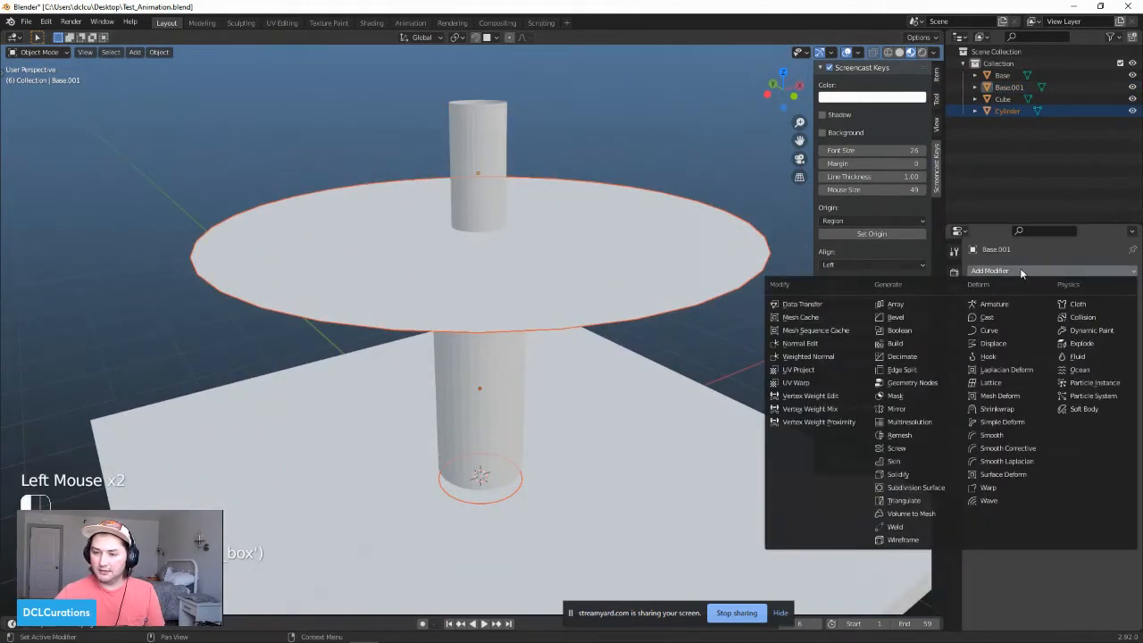
click(900, 331)
click(1118, 337)
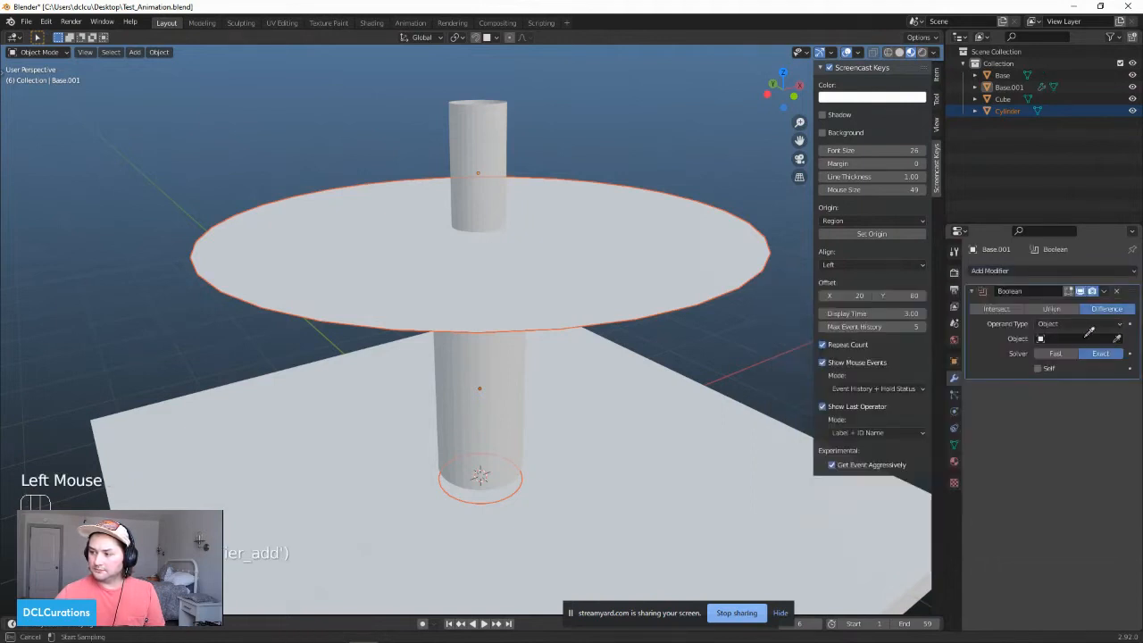
click(478, 169)
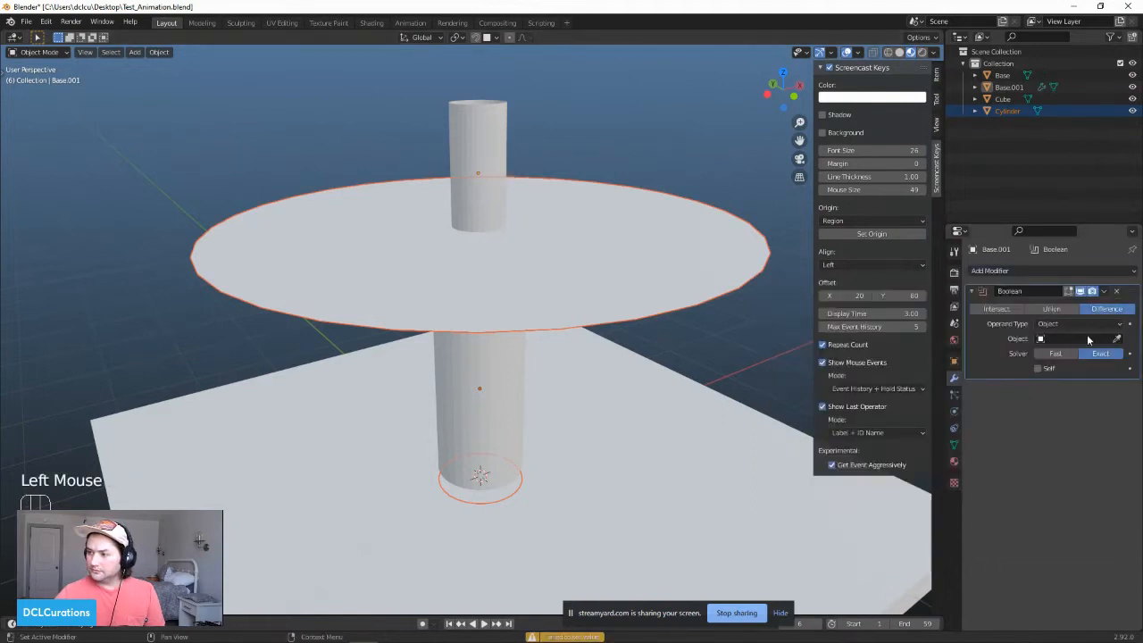
click(1118, 340)
click(474, 170)
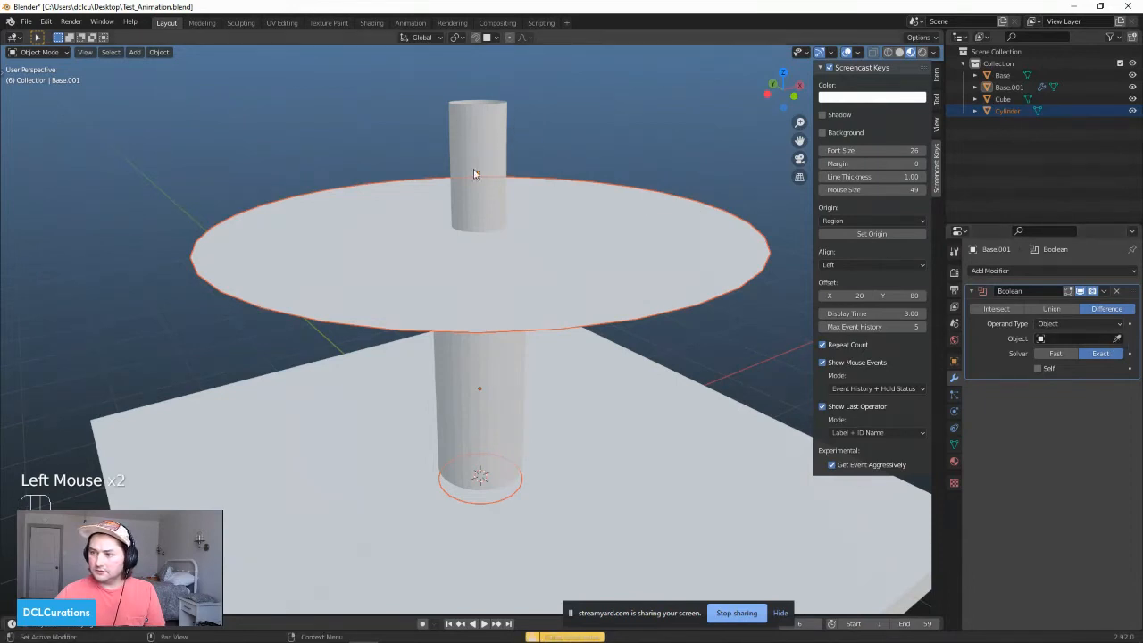
Step: Set Base as the object of the Boolean on Base.001, and undo that choice
click(1076, 343)
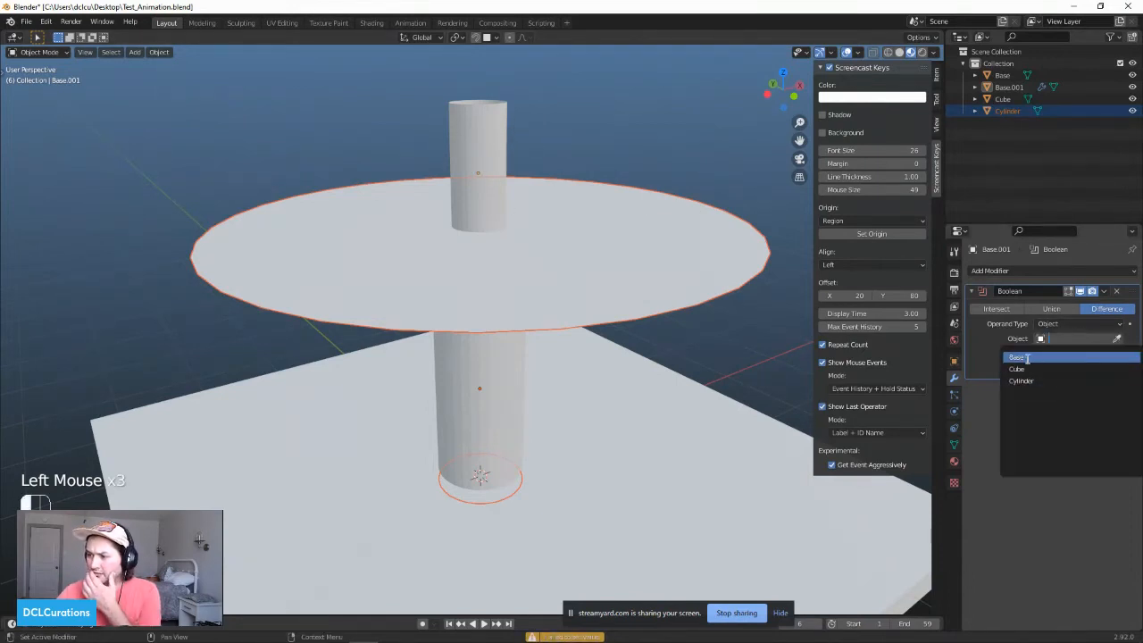
click(1025, 355)
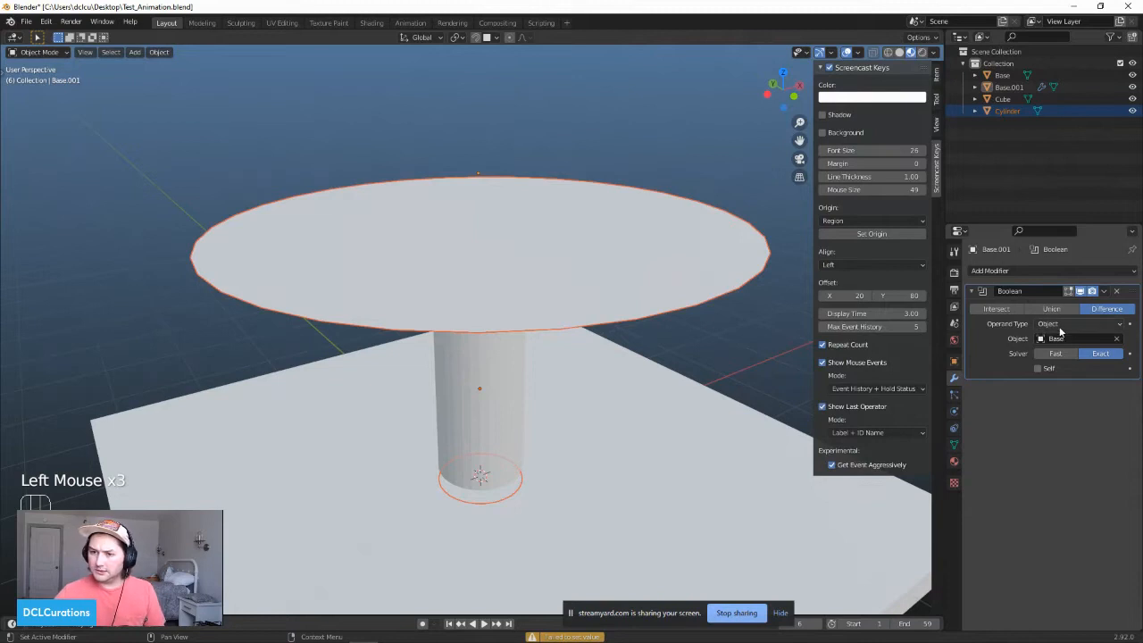
key(ctrl+z)
Step: Select only the small stem copy Base.001 and enter Edit Mode with its open upper end in view
click(735, 340)
key(Tab)
key(Tab)
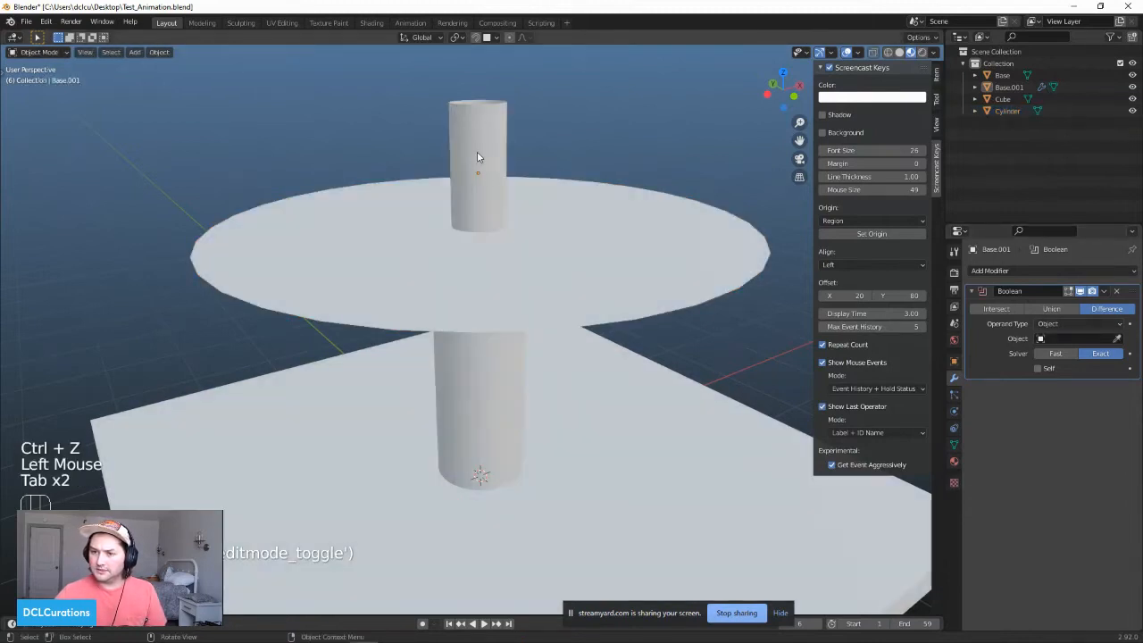
click(456, 306)
middle_drag(457, 306, 561, 336)
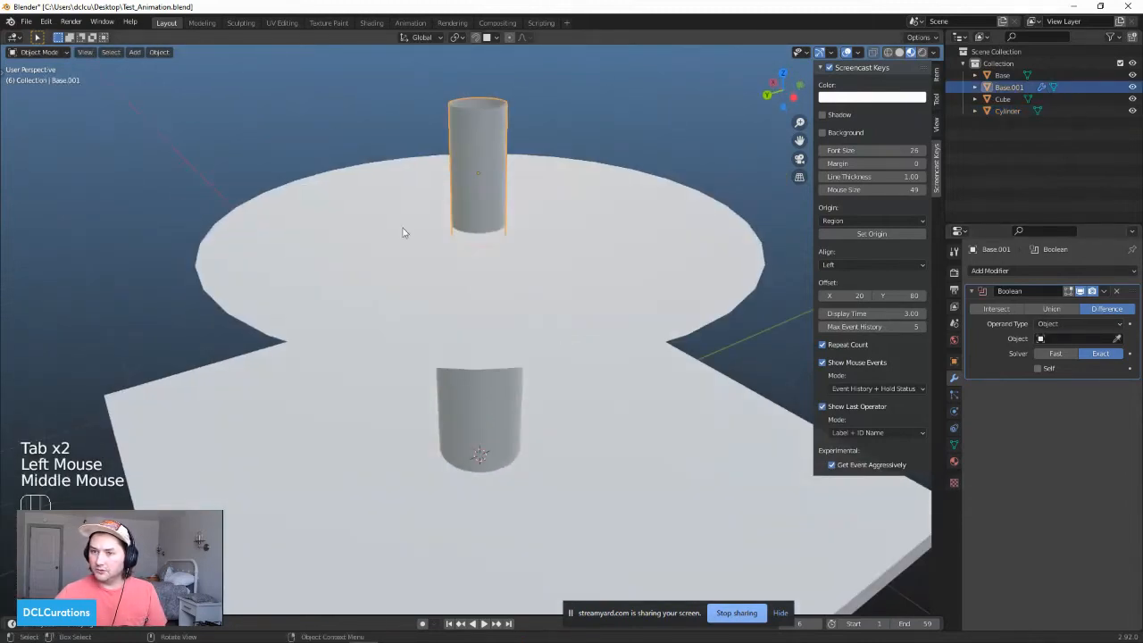
middle_drag(403, 232, 451, 266)
scroll(286, 174, up, 3)
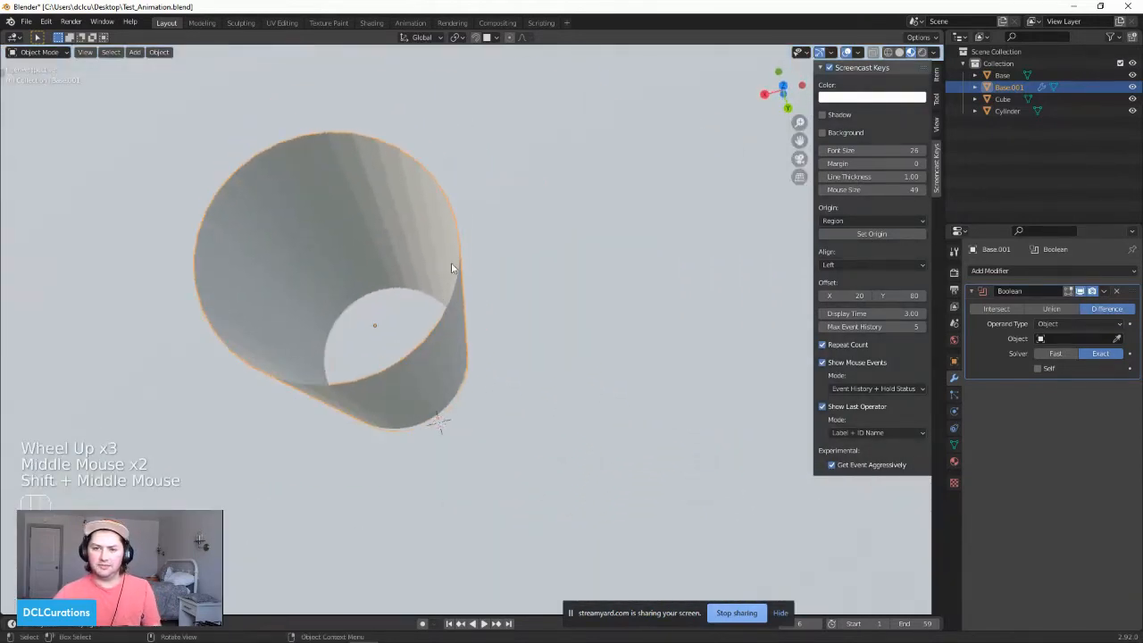
key(Tab)
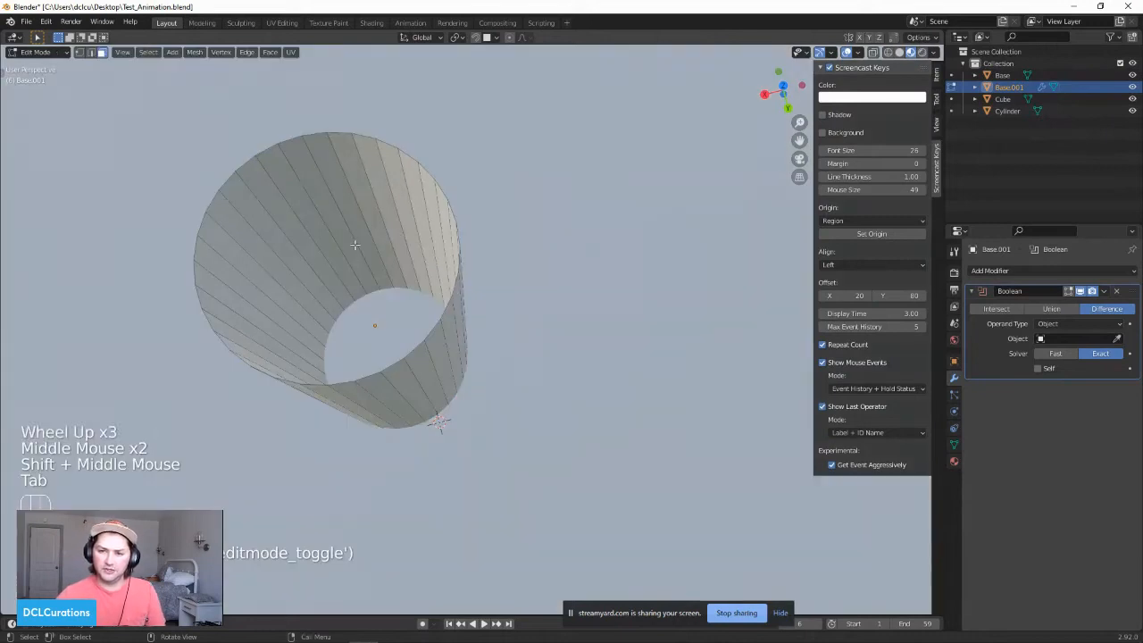
Step: In edge select mode, select all the edges around the open upper rim of Base.001
click(249, 167)
click(253, 165)
key(2)
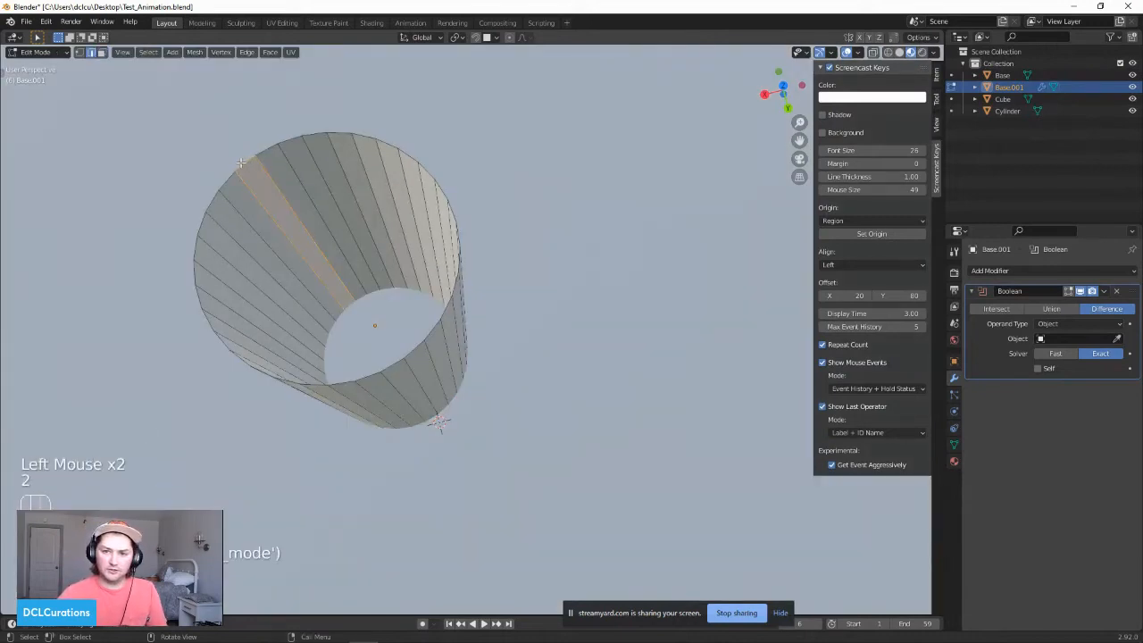
click(247, 165)
ctrl+click(447, 308)
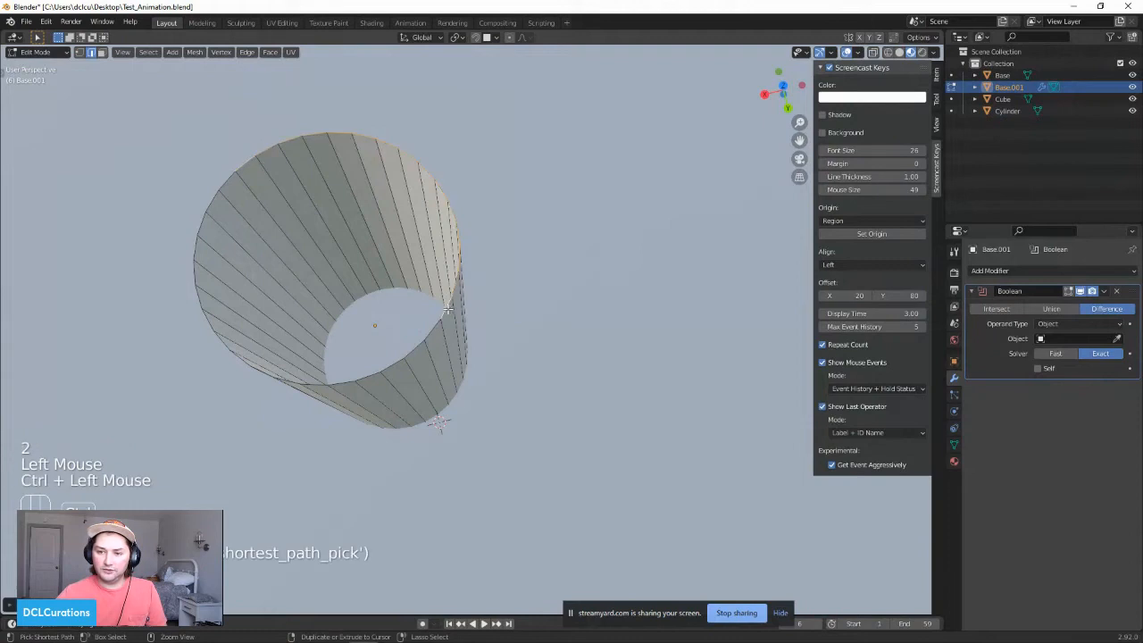
middle_drag(331, 378, 580, 208)
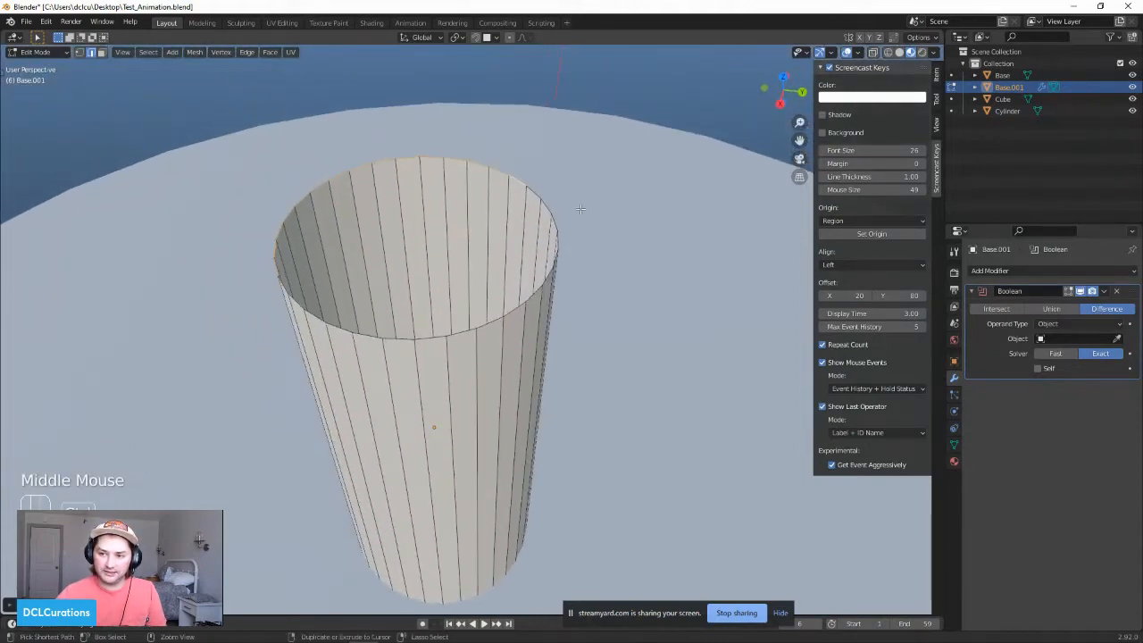
ctrl+click(286, 284)
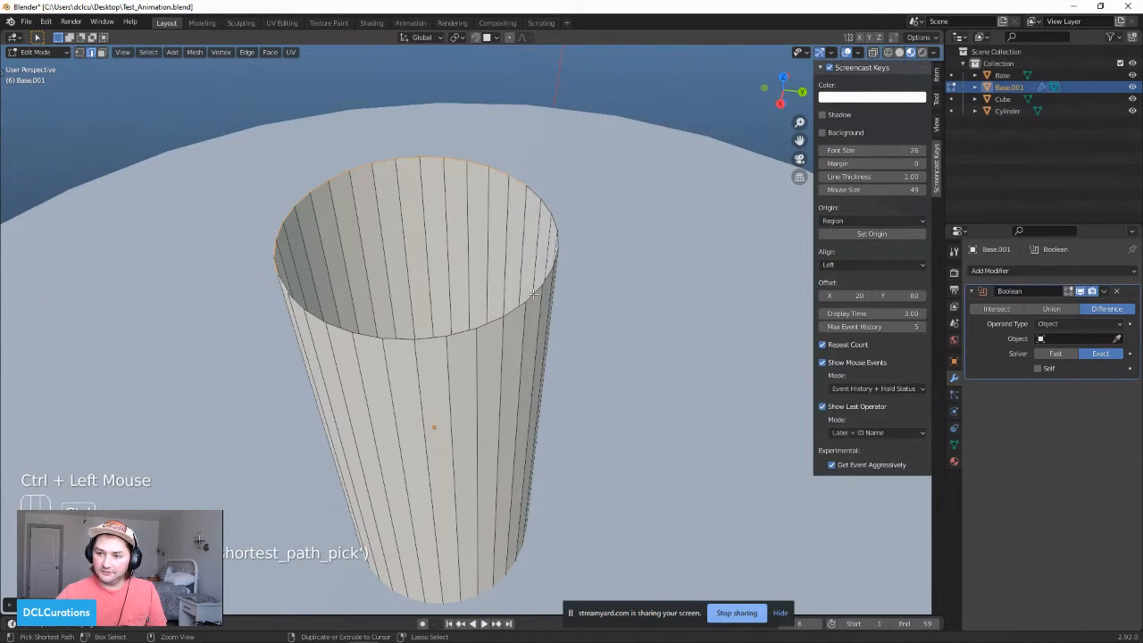
ctrl+click(544, 202)
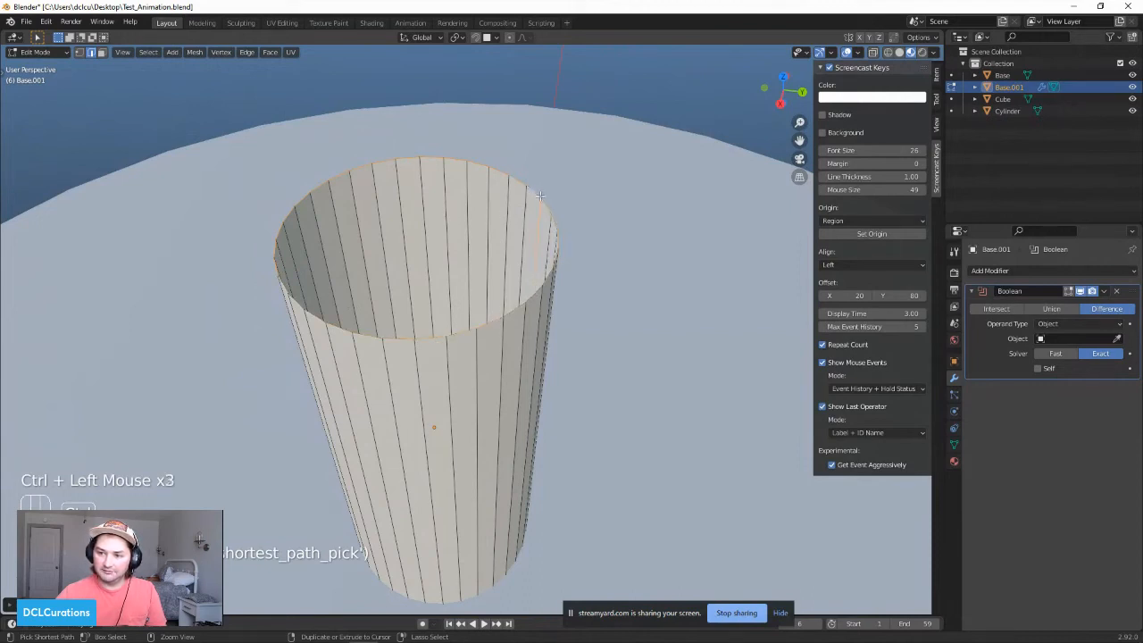
middle_drag(525, 234, 447, 183)
ctrl+click(445, 179)
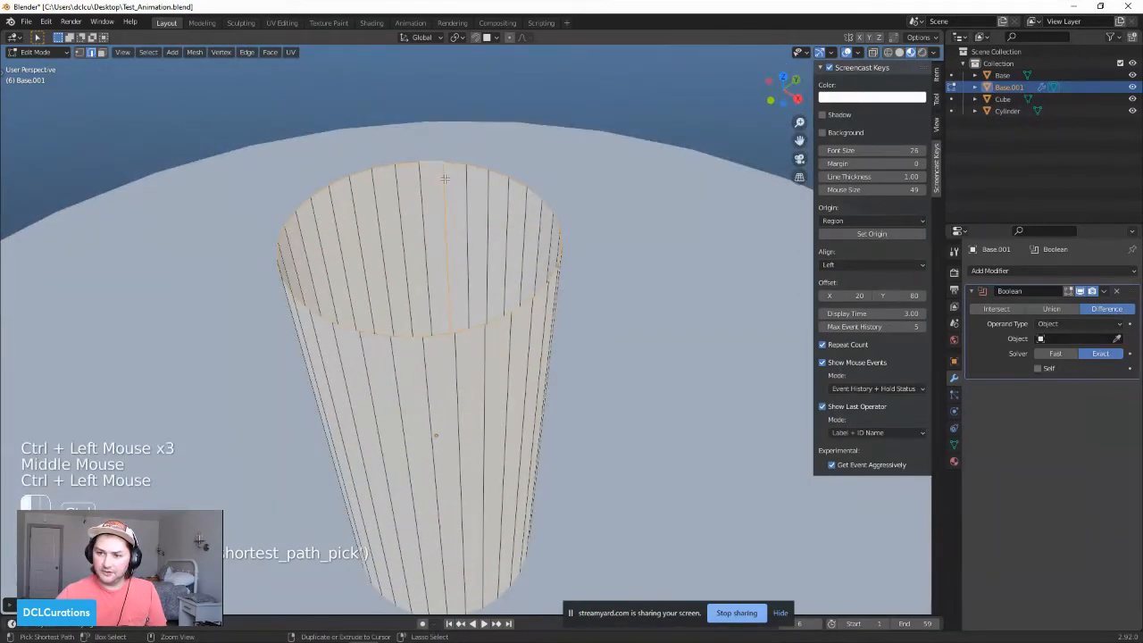
ctrl+click(433, 163)
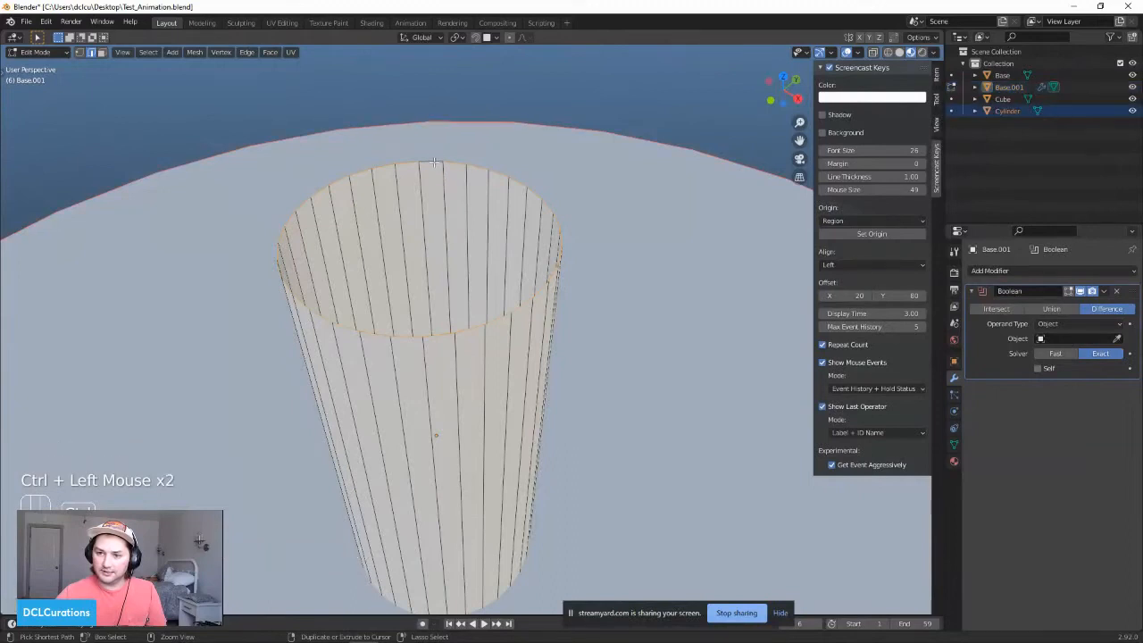
click(436, 162)
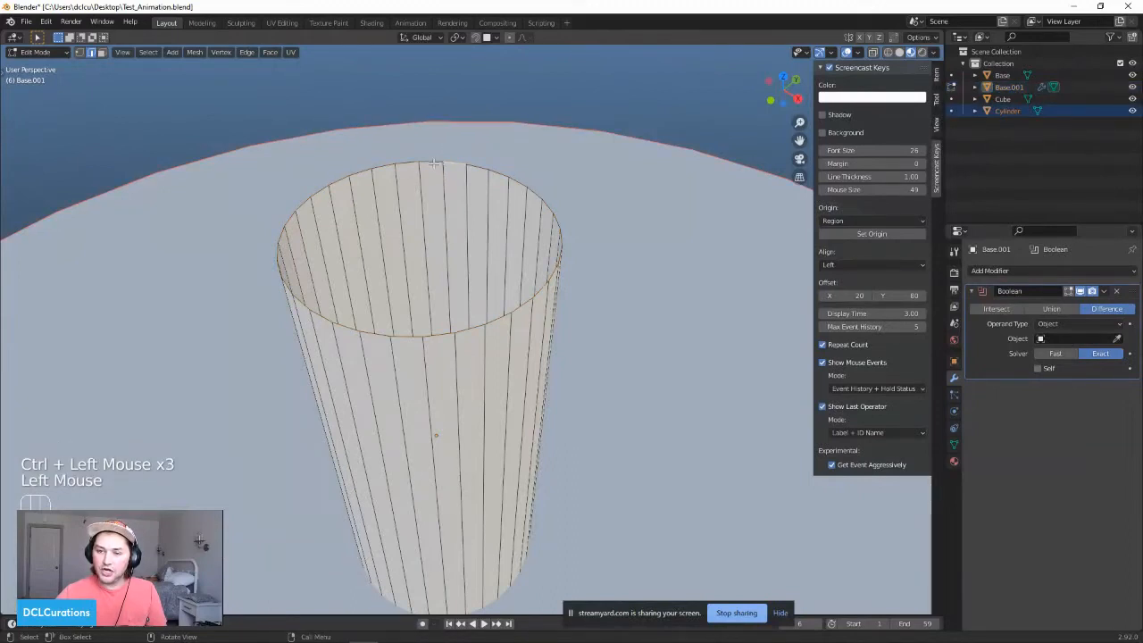
ctrl+click(541, 281)
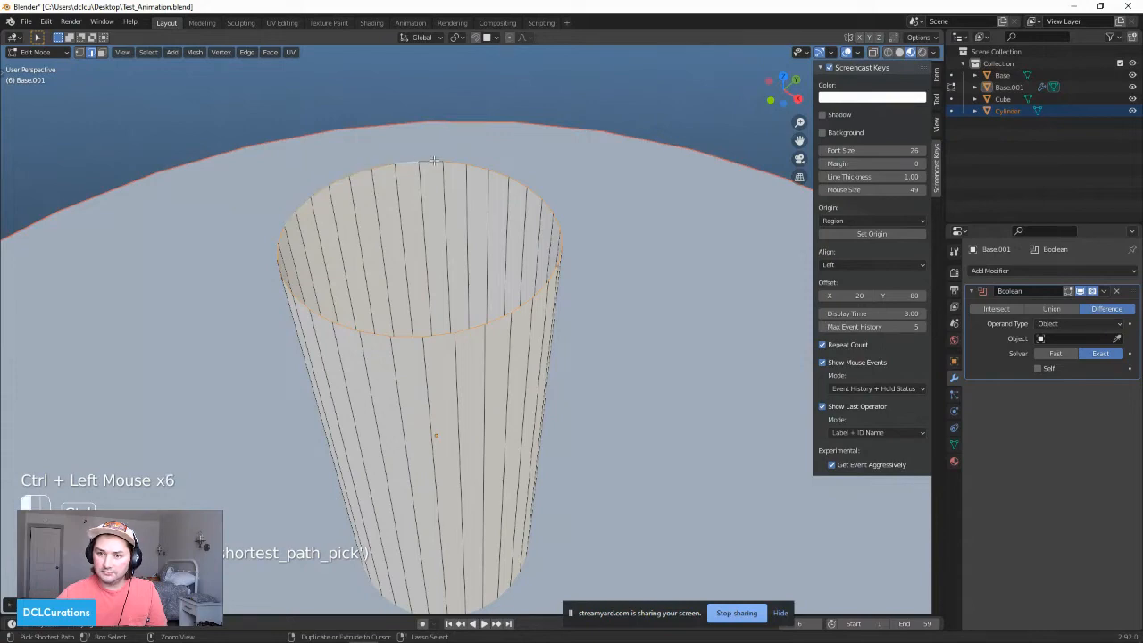
Step: Fill the selected rim of Base.001 with a face and return to Object Mode
key(f)
middle_drag(550, 228, 423, 346)
scroll(347, 258, down, 2)
scroll(399, 357, down, 2)
key(Tab)
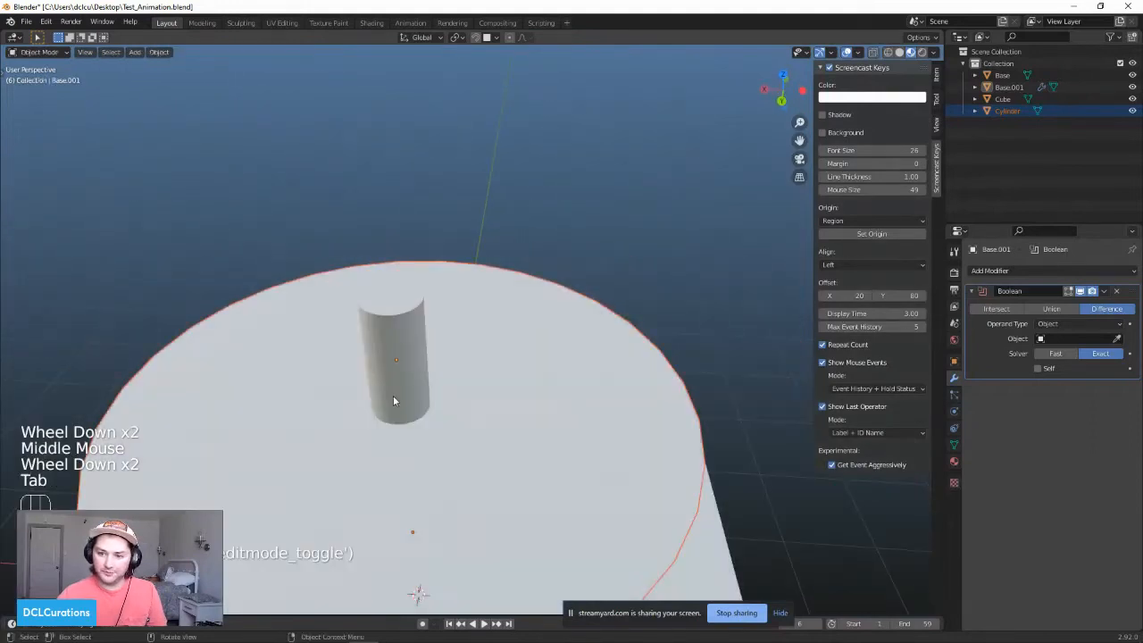
Step: Open the flared disc in Edit Mode and select its top faces in face select mode
scroll(456, 469, down, 1)
click(480, 469)
key(Tab)
middle_drag(481, 469, 495, 435)
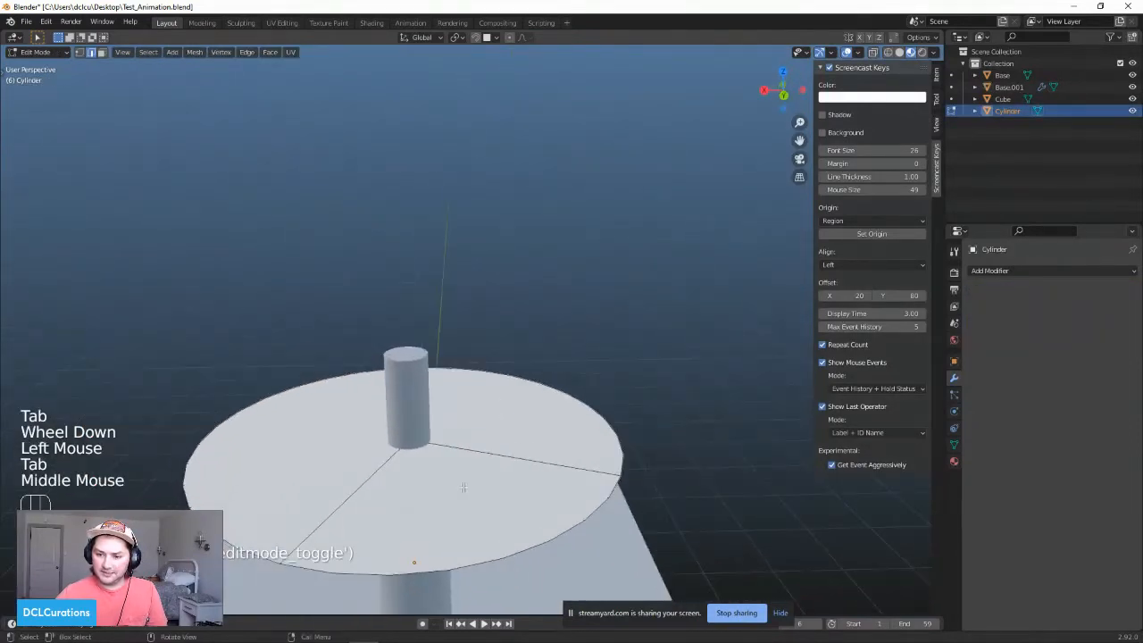
click(495, 436)
key(3)
click(504, 429)
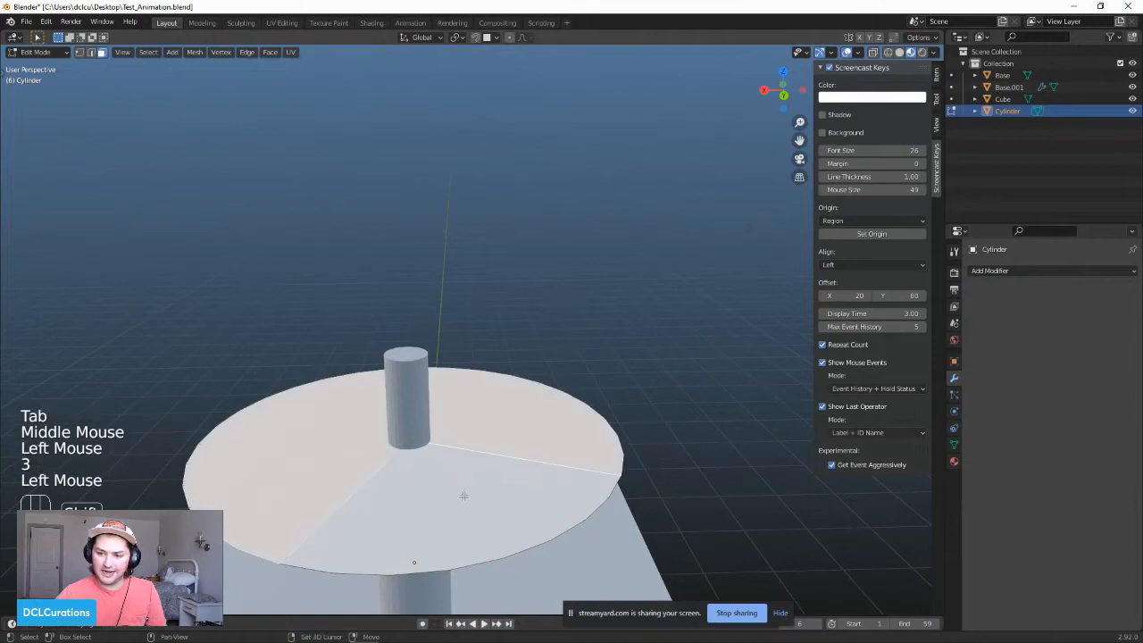
shift+click(357, 415)
Step: Hide the disc's selected top faces and reveal them again several times to compare the geometry underneath
key(h)
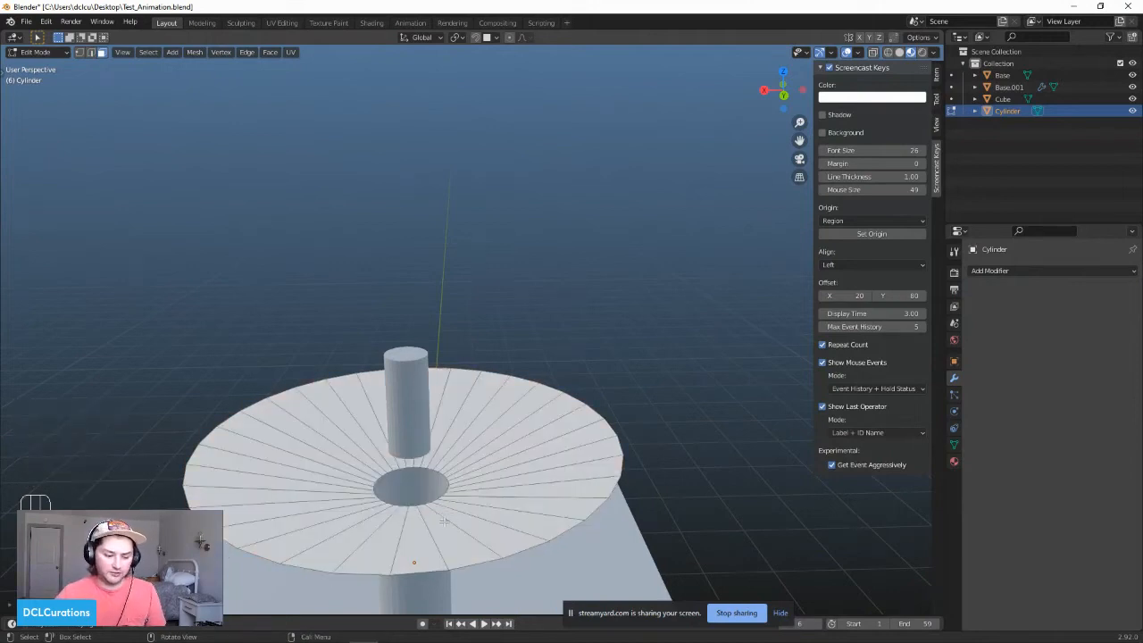
key(alt+h)
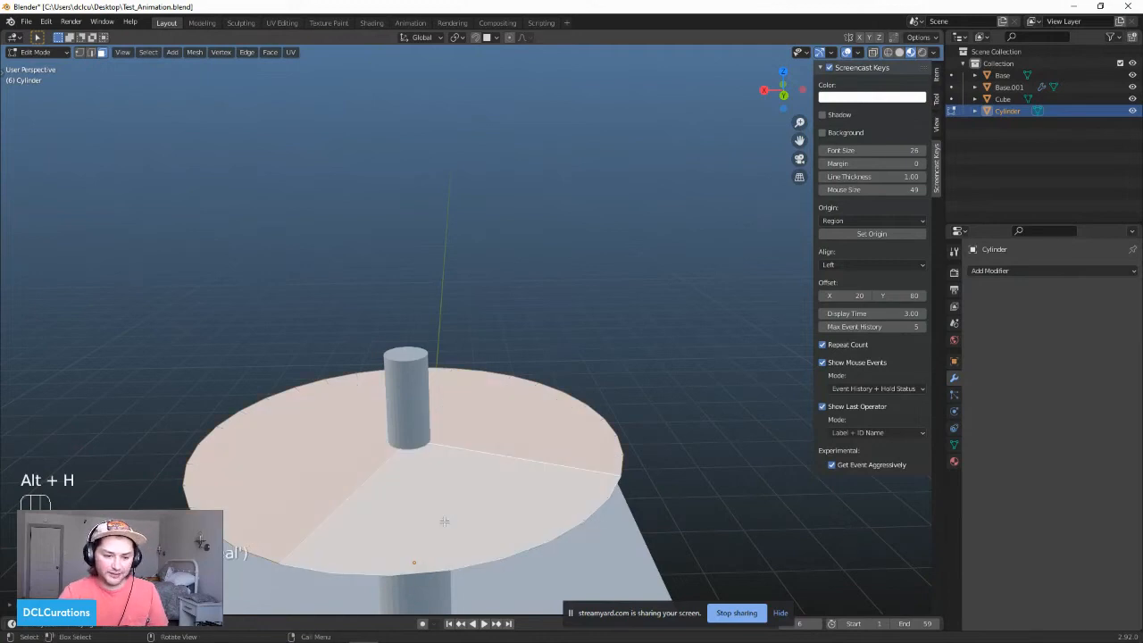
key(h)
key(alt+h)
key(h)
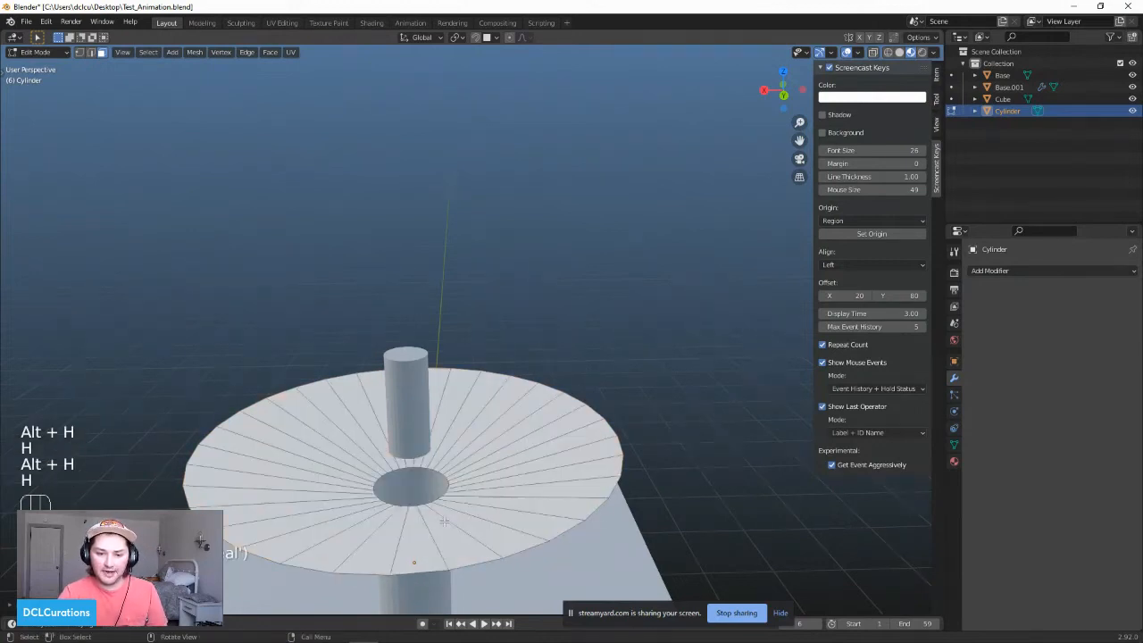
key(alt+h)
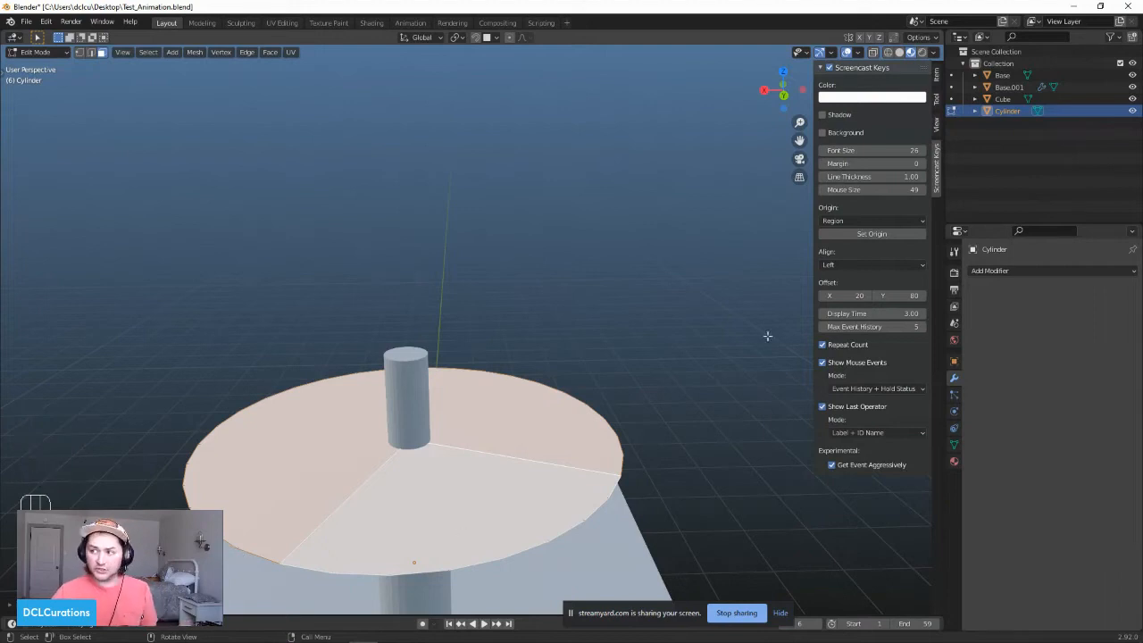
Step: Hide the Cube slab and the flared Cylinder disc in the viewport
click(1132, 98)
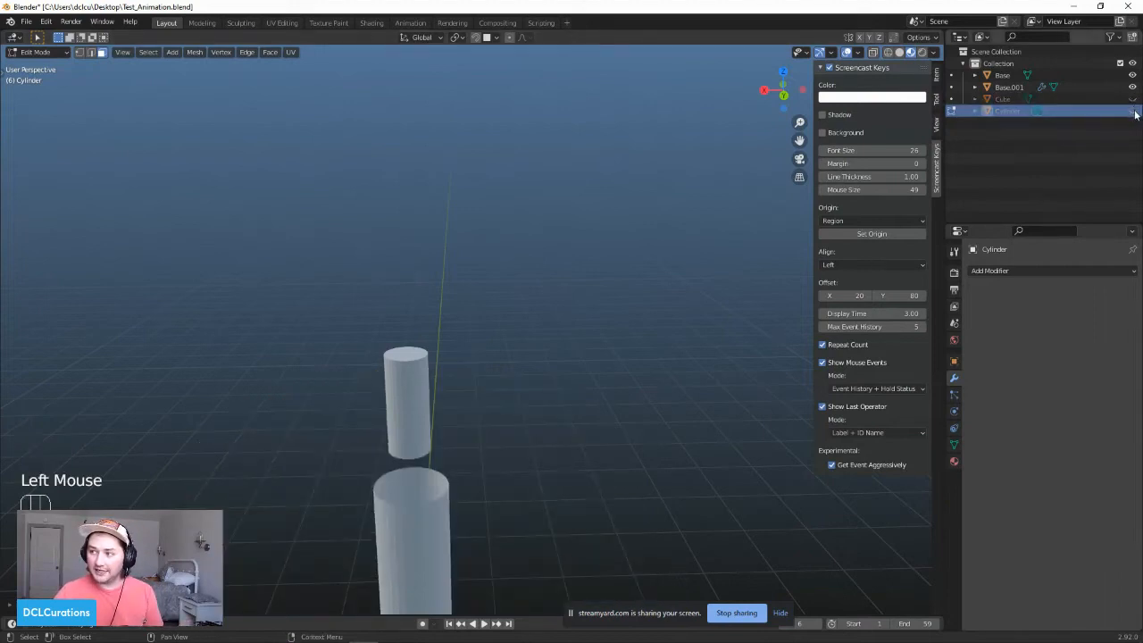
Step: Make the flared Cylinder disc and the Cube slab visible in the viewport again
click(1134, 112)
click(1133, 100)
drag(1133, 111, 1132, 63)
scroll(451, 478, down, 3)
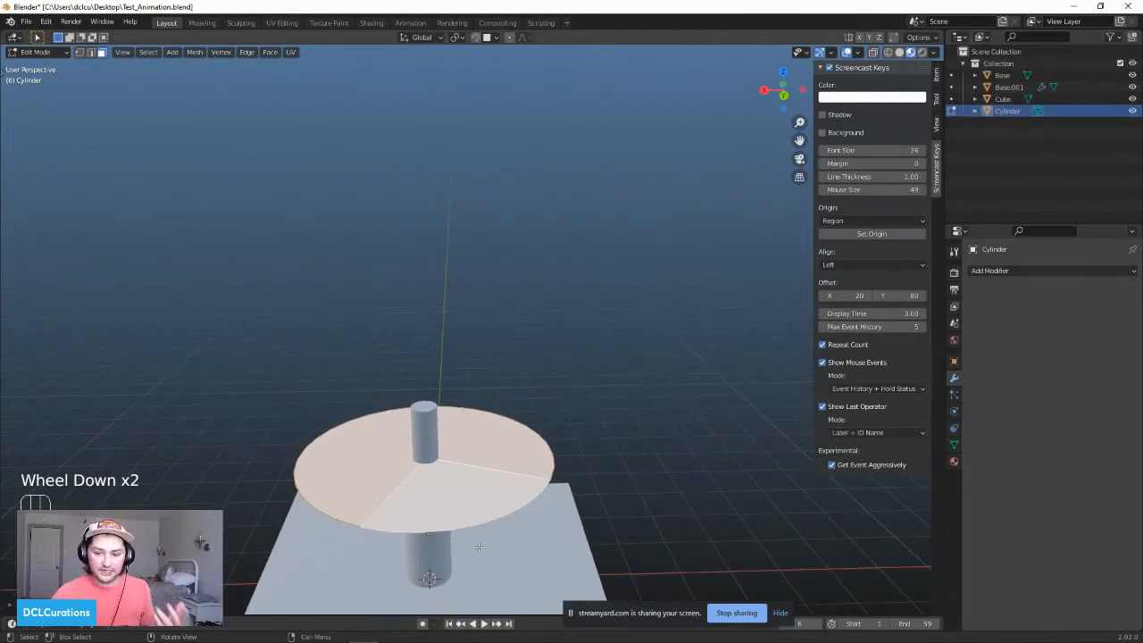
scroll(478, 547, up, 1)
middle_drag(473, 540, 420, 507)
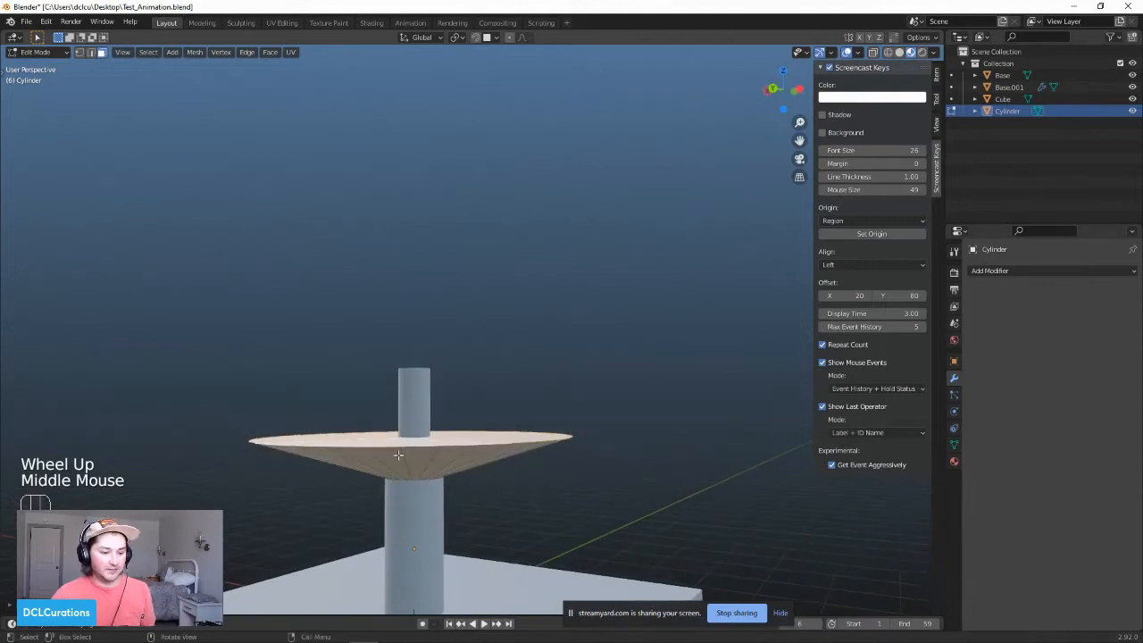
Step: Toggle the Cylinder disc's viewport visibility several times to compare the scene with and without it
click(1134, 111)
click(1134, 111)
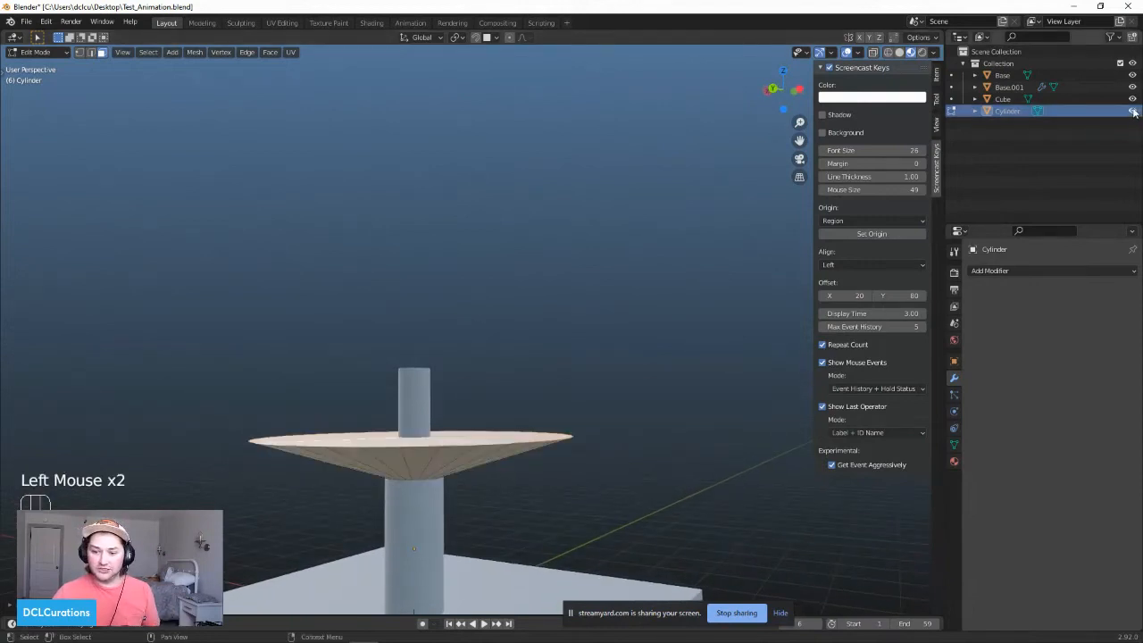
click(1134, 112)
click(1134, 112)
click(1134, 112)
click(1134, 111)
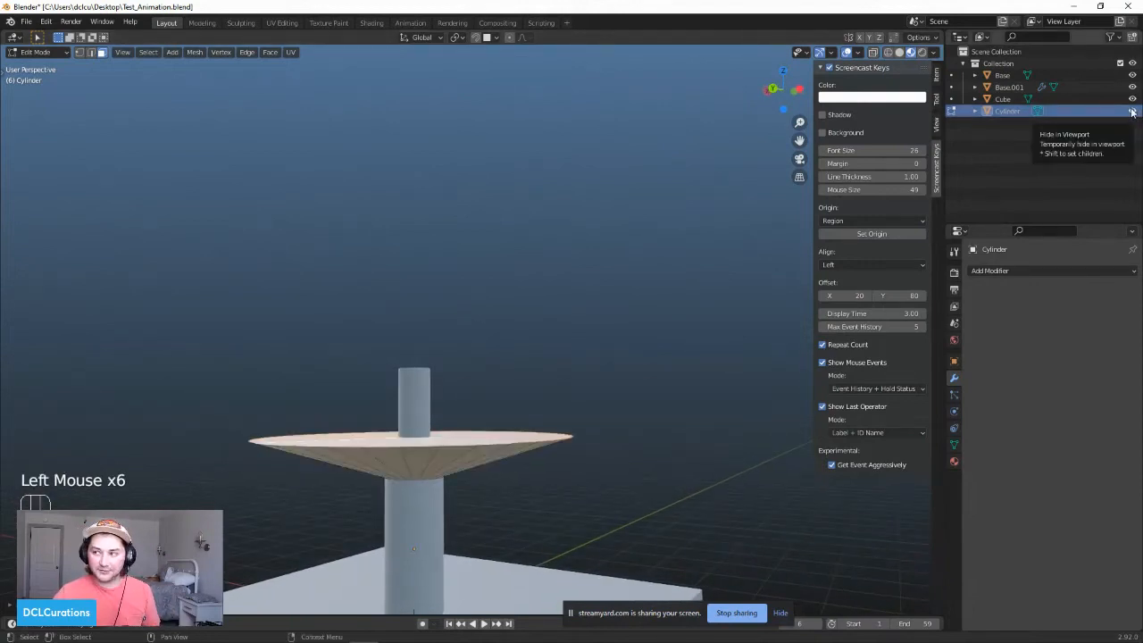
Step: Hide the disc's selected top faces in Edit Mode to inspect the geometry under them
scroll(454, 423, down, 2)
middle_drag(455, 424, 483, 380)
scroll(437, 500, up, 3)
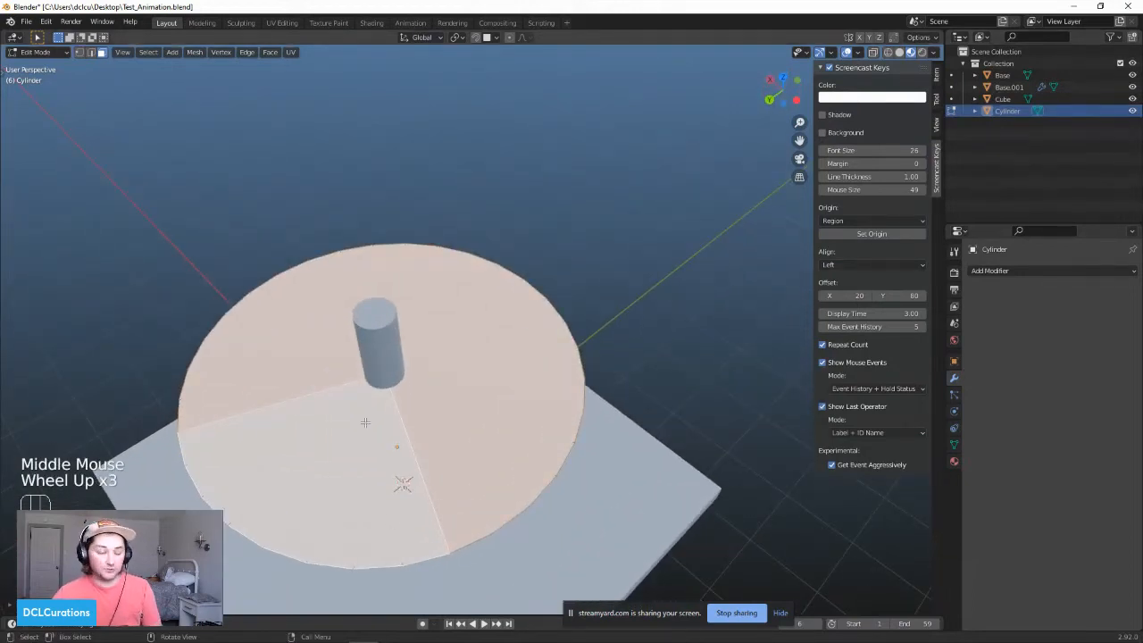
key(h)
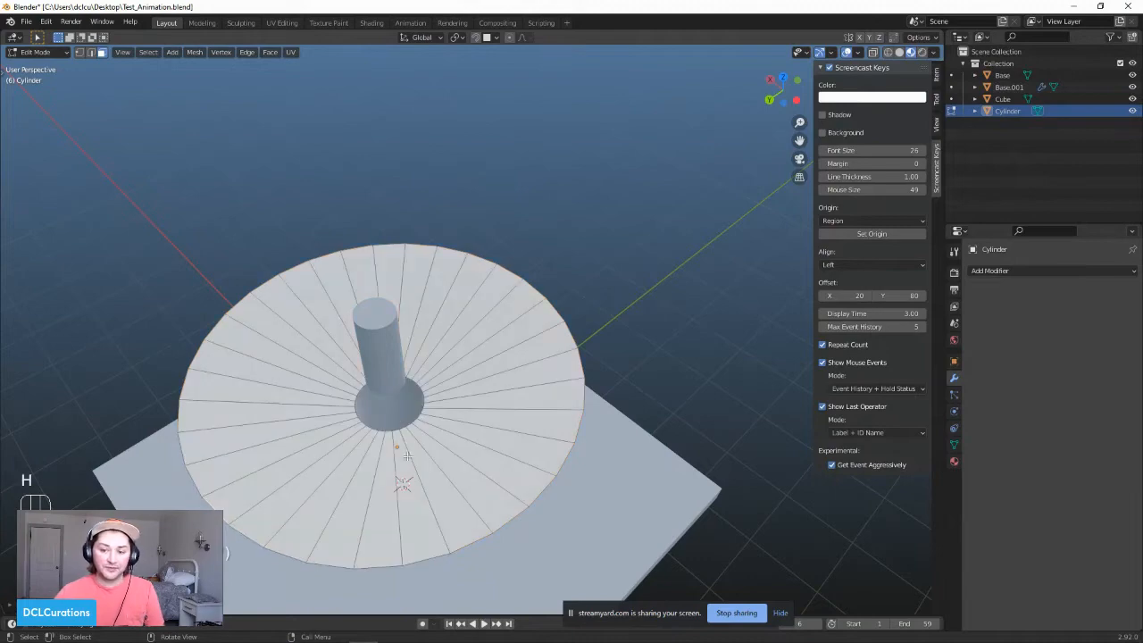
scroll(413, 440, up, 2)
middle_drag(367, 460, 408, 402)
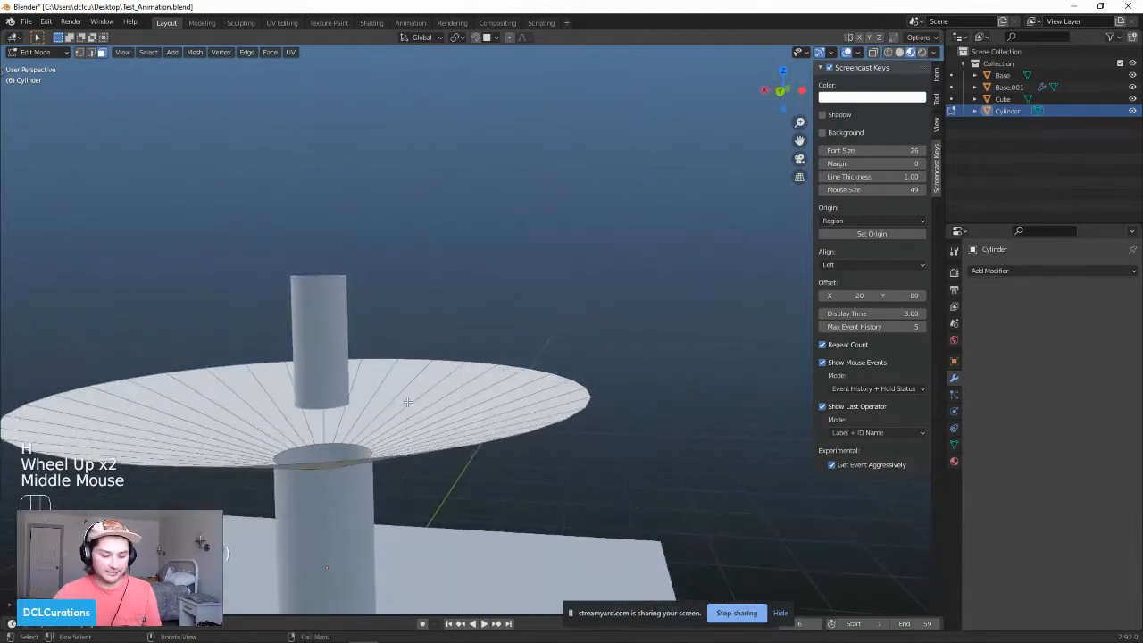
Step: Switch the disc between Edit Mode and Object Mode to compare how its top surface appears, ending in Object Mode
key(Tab)
scroll(294, 421, up, 2)
scroll(299, 424, down, 2)
key(Tab)
scroll(312, 437, up, 3)
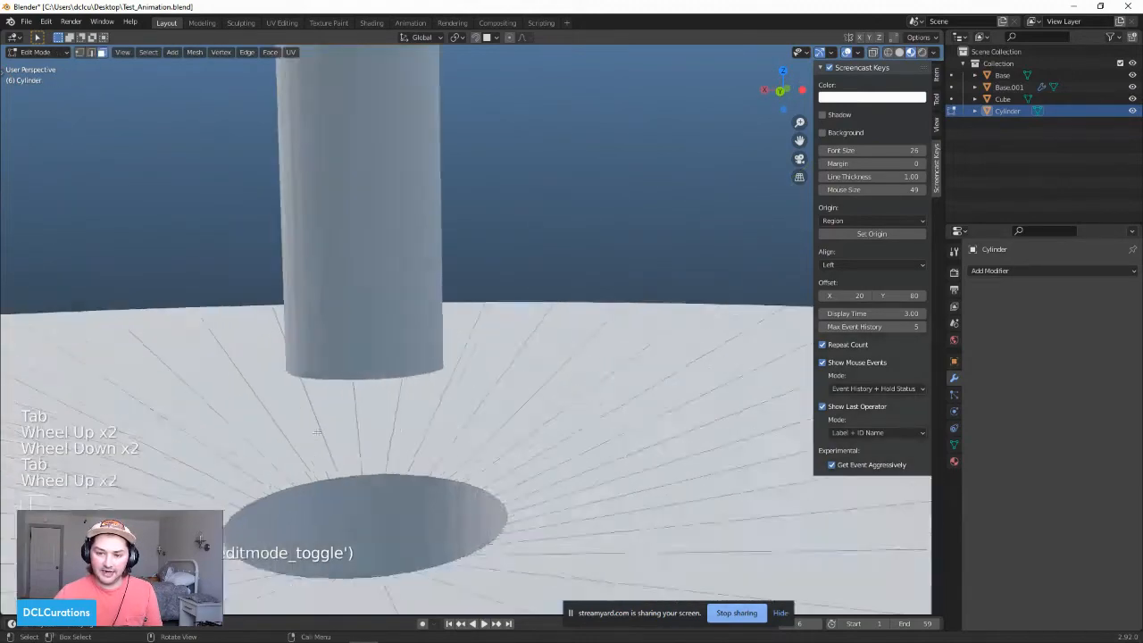
scroll(341, 452, down, 2)
scroll(352, 460, down, 1)
key(Tab)
scroll(397, 477, down, 2)
click(403, 477)
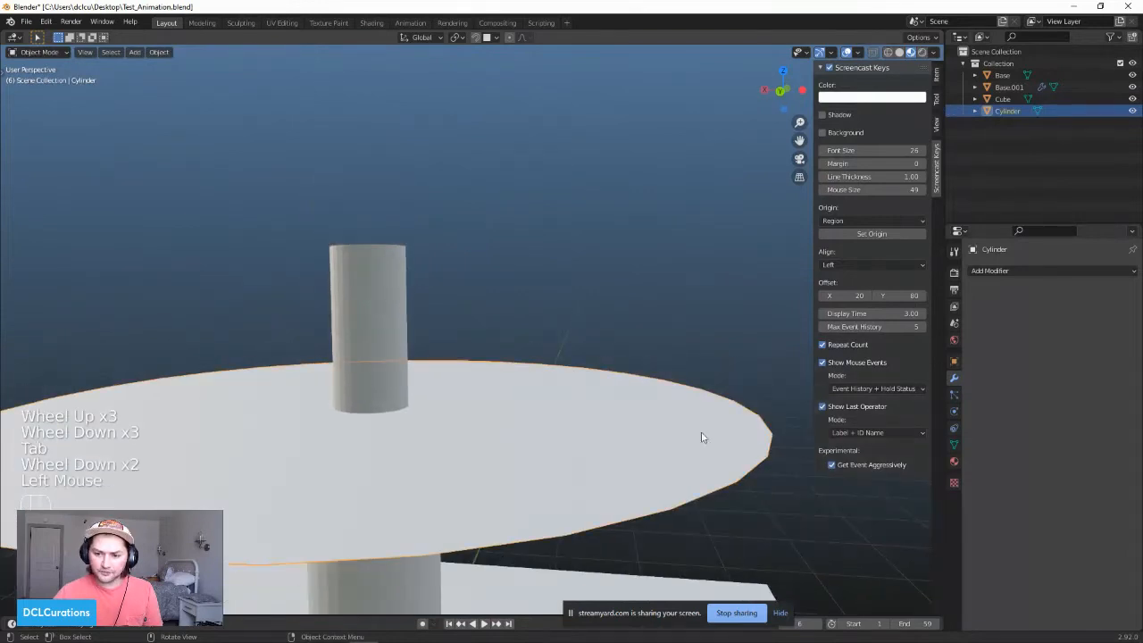
Step: Hide the flared disc in the viewport and open Base.001 in Edit Mode, viewed from its open underside
click(1132, 111)
scroll(457, 419, up, 4)
middle_drag(458, 419, 583, 224)
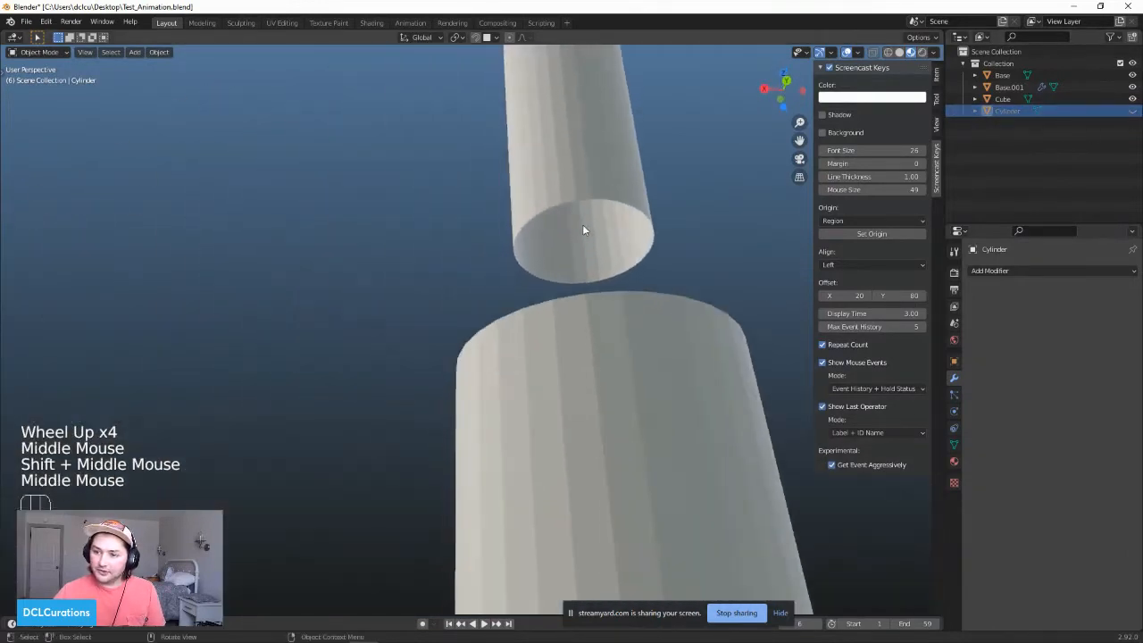
click(586, 217)
key(Tab)
scroll(540, 169, up, 3)
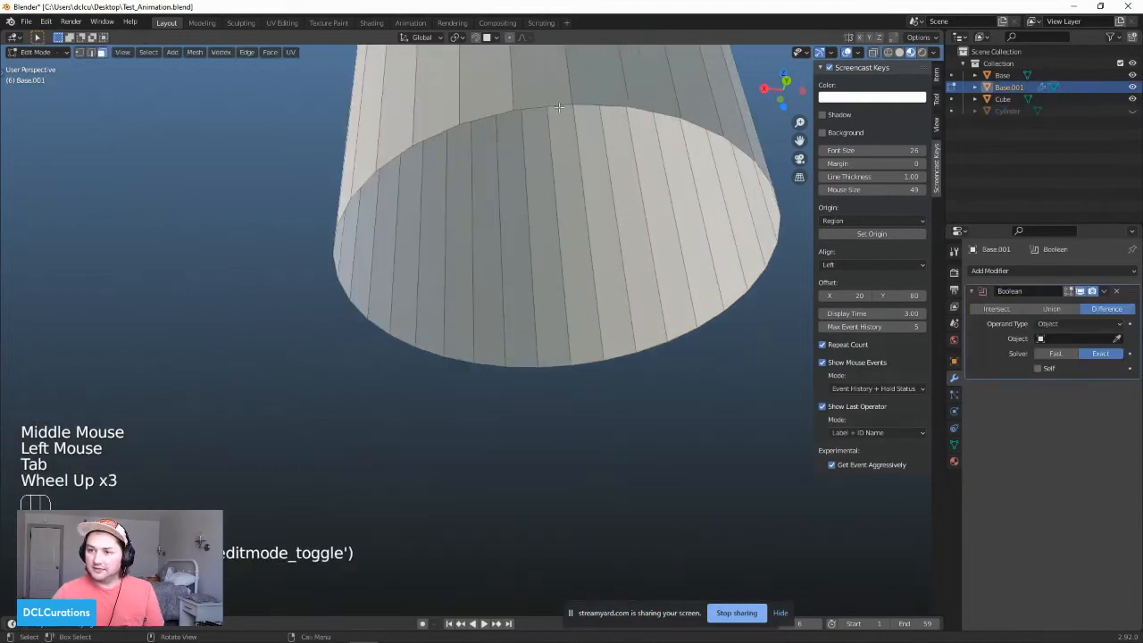
Step: Select the full open bottom rim of Base.001 in edge select mode and fill it with a face
click(554, 105)
key(2)
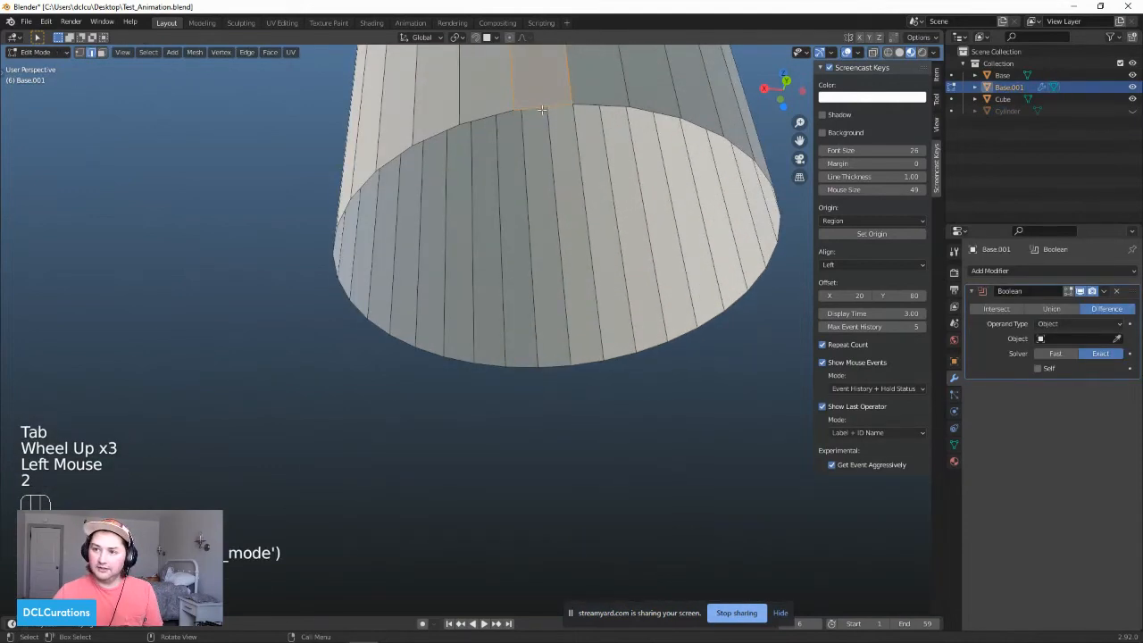
click(542, 109)
shift+click(772, 259)
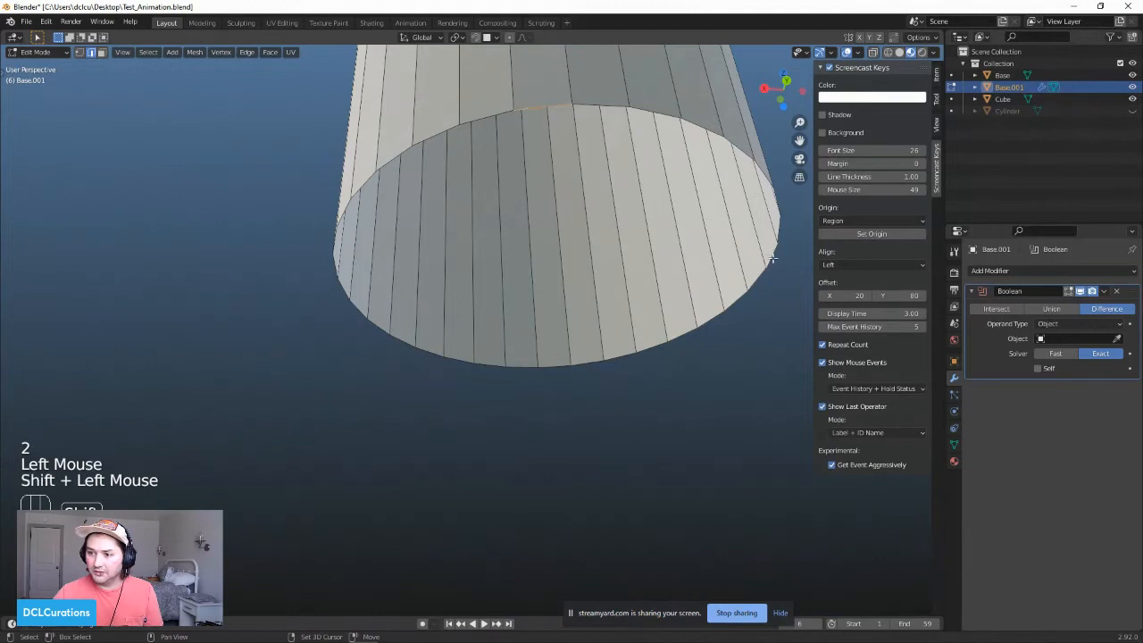
ctrl+click(621, 111)
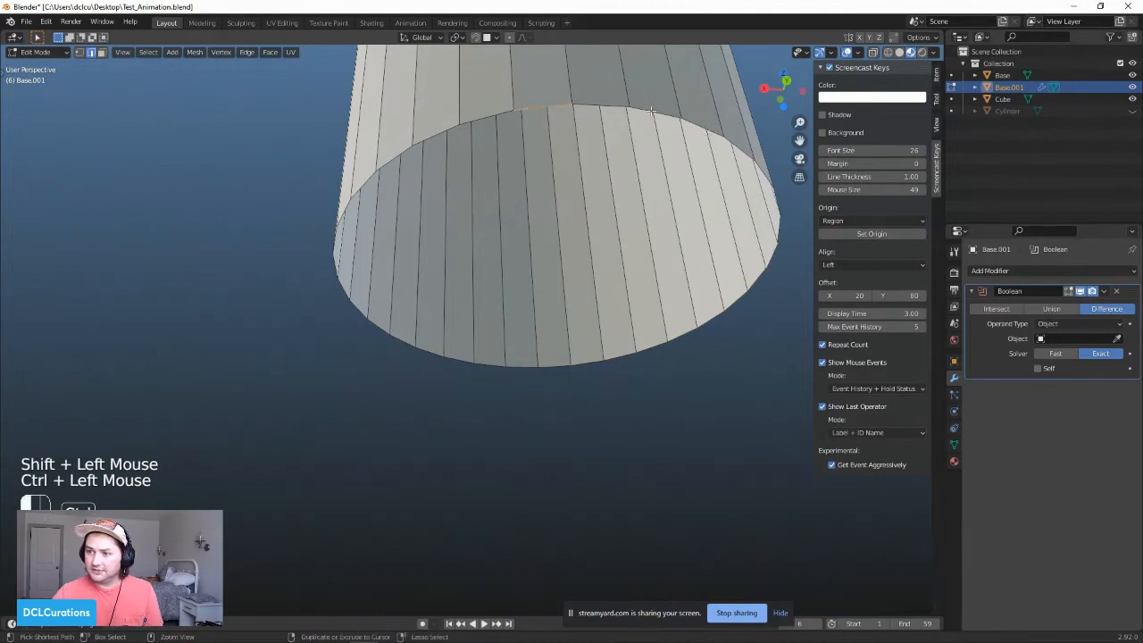
ctrl+click(596, 107)
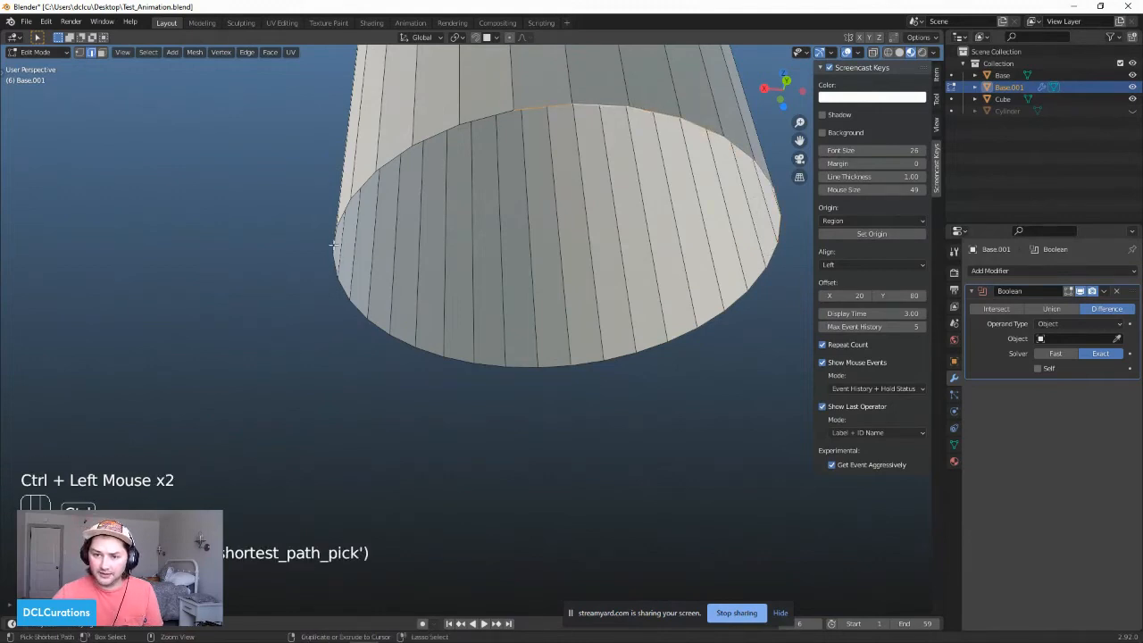
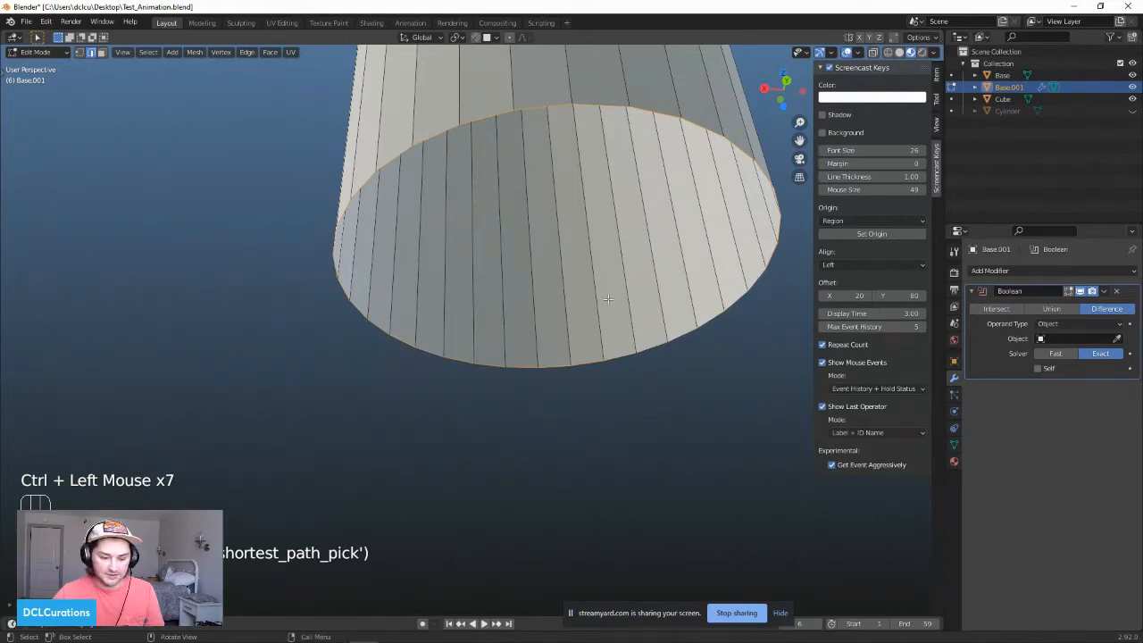
key(f)
Step: Return Base.001 to Object Mode and unhide the flared disc
scroll(572, 300, down, 2)
mouse_move(502, 295)
middle_down()
mouse_move(405, 308)
mouse_move(505, 313)
middle_up()
key(Tab)
scroll(402, 324, down, 3)
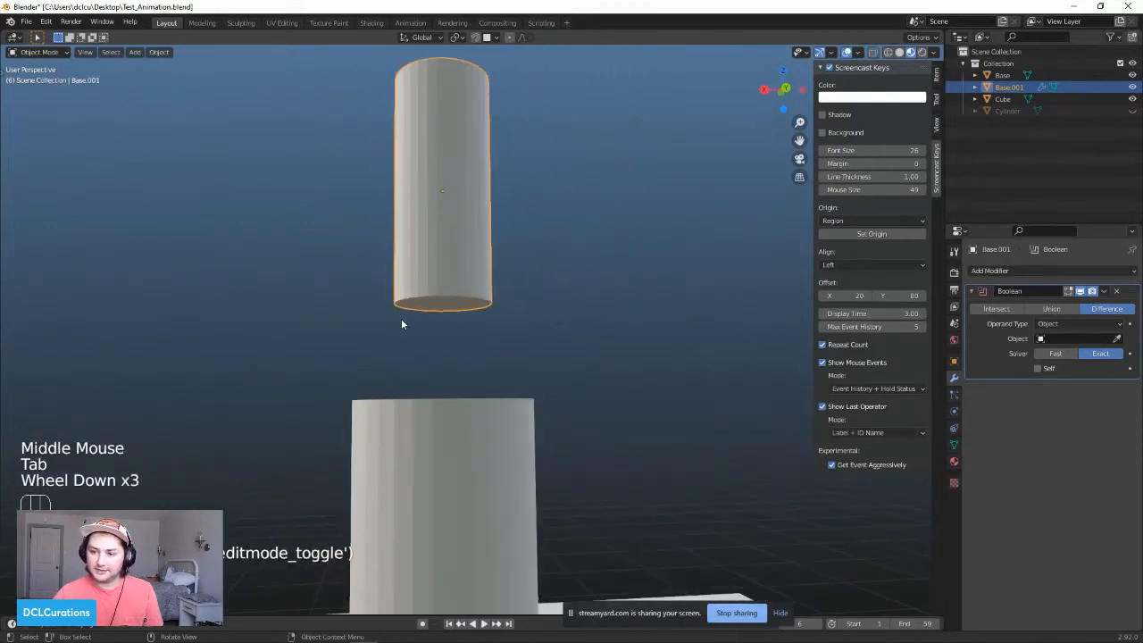
key(alt+h)
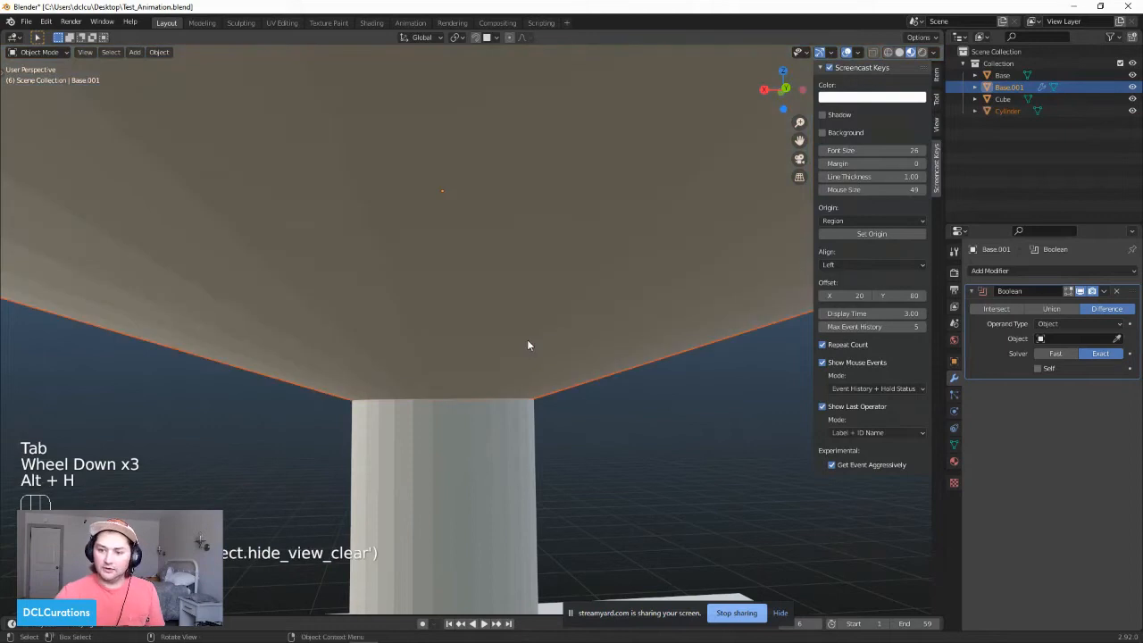
scroll(387, 311, down, 2)
middle_drag(455, 195, 384, 290)
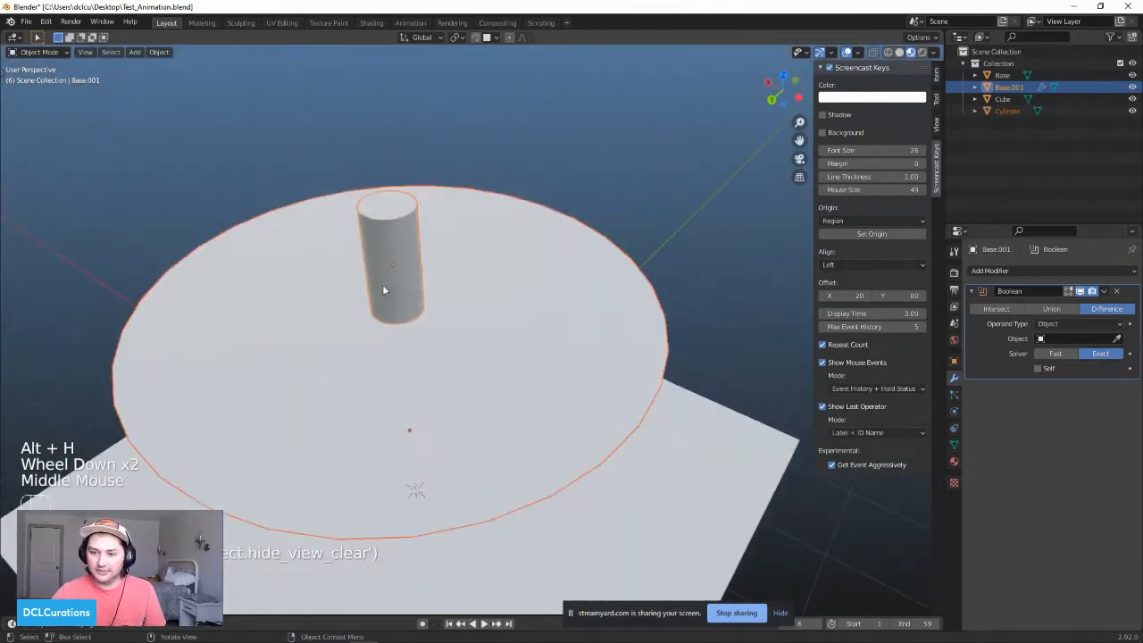
Step: Add a Boolean Difference modifier to the flared disc with Base.001 as the cutter object, and apply it
click(451, 295)
click(1081, 270)
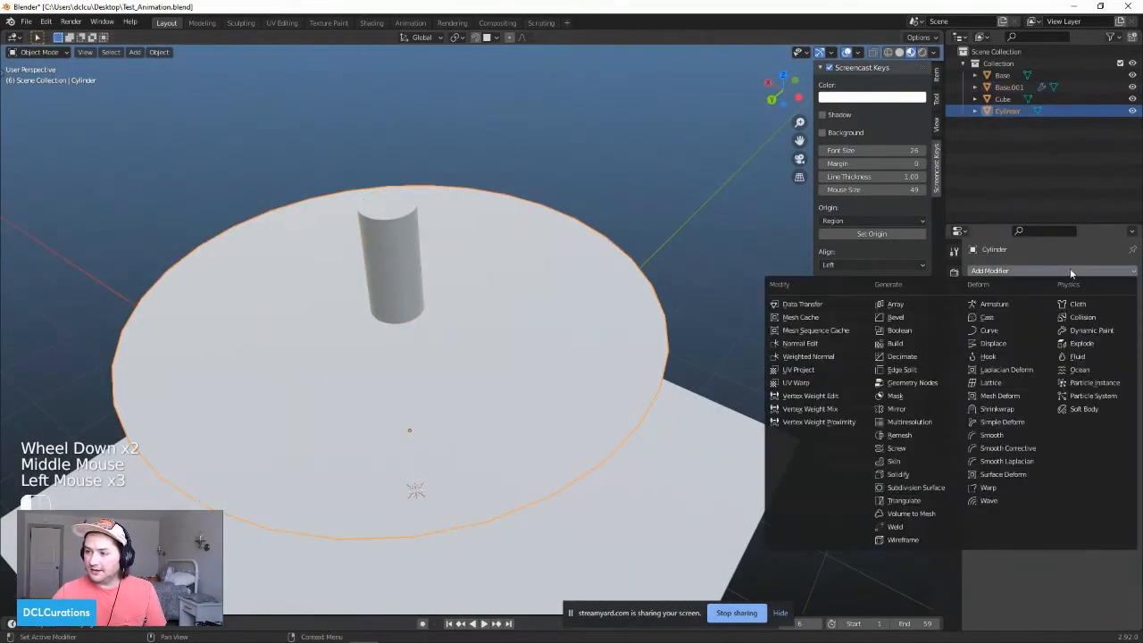
click(907, 331)
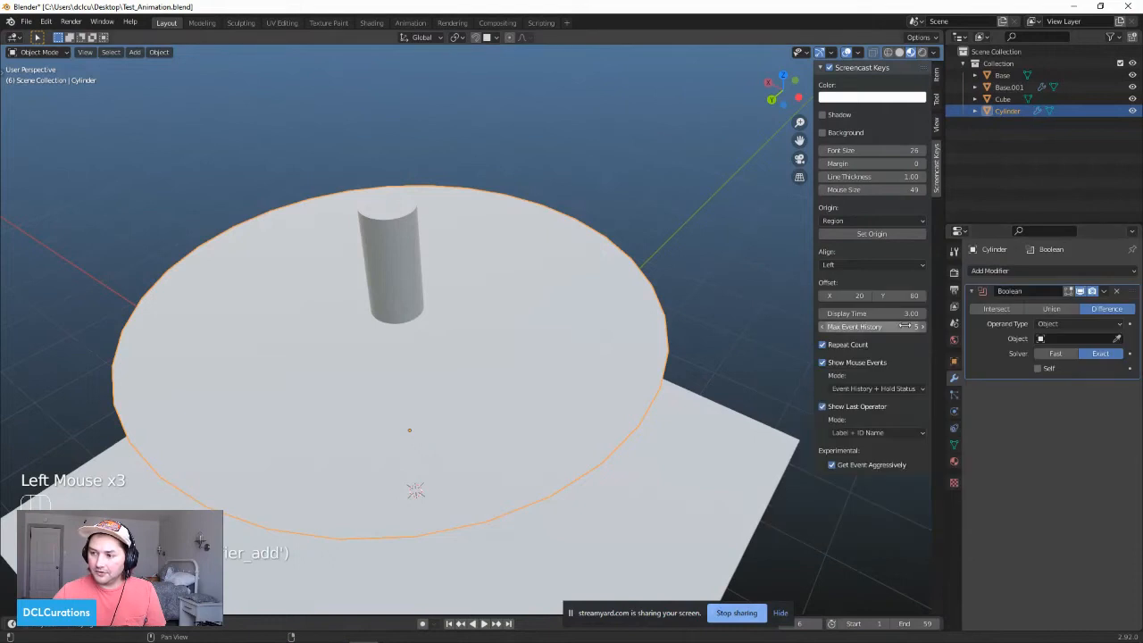
click(1119, 335)
click(401, 239)
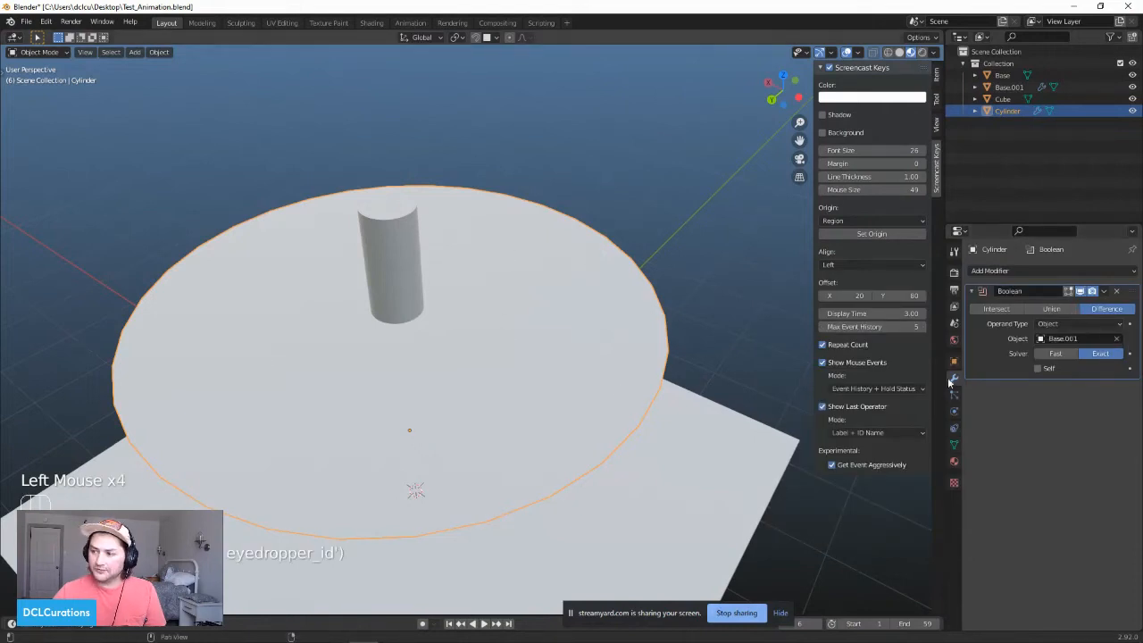
click(1104, 292)
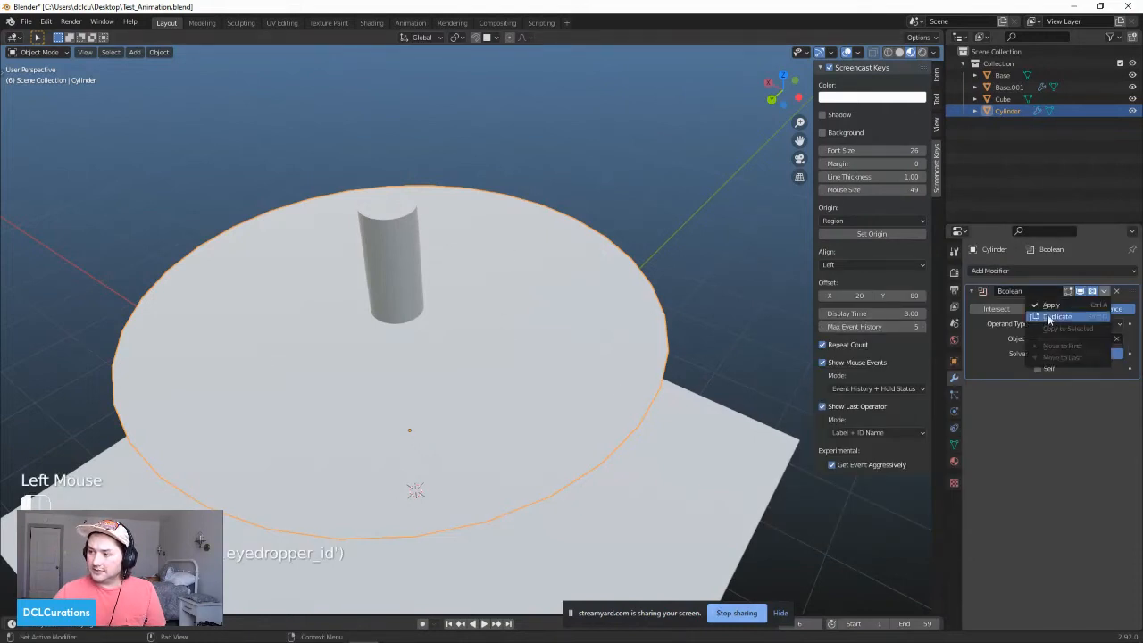
click(1055, 309)
Step: Move Base.001 up along the Z axis, clear of the disc, to check the cut
scroll(345, 275, down, 2)
click(398, 319)
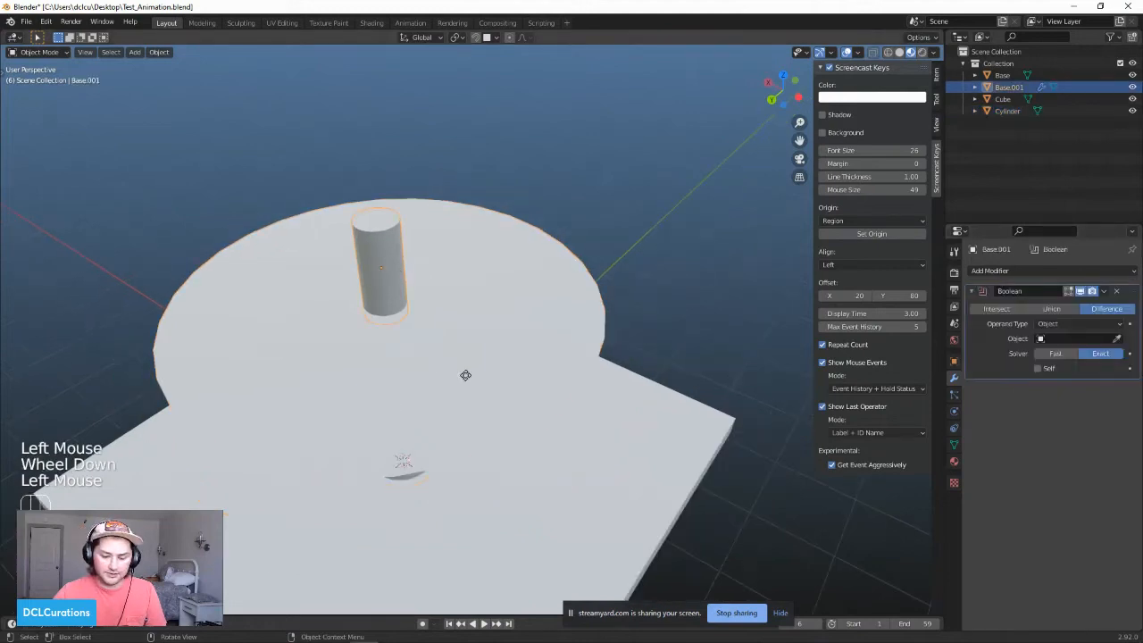
key(g)
middle_click(447, 321)
click(438, 291)
scroll(390, 339, up, 2)
middle_drag(391, 340, 428, 306)
scroll(428, 306, down, 2)
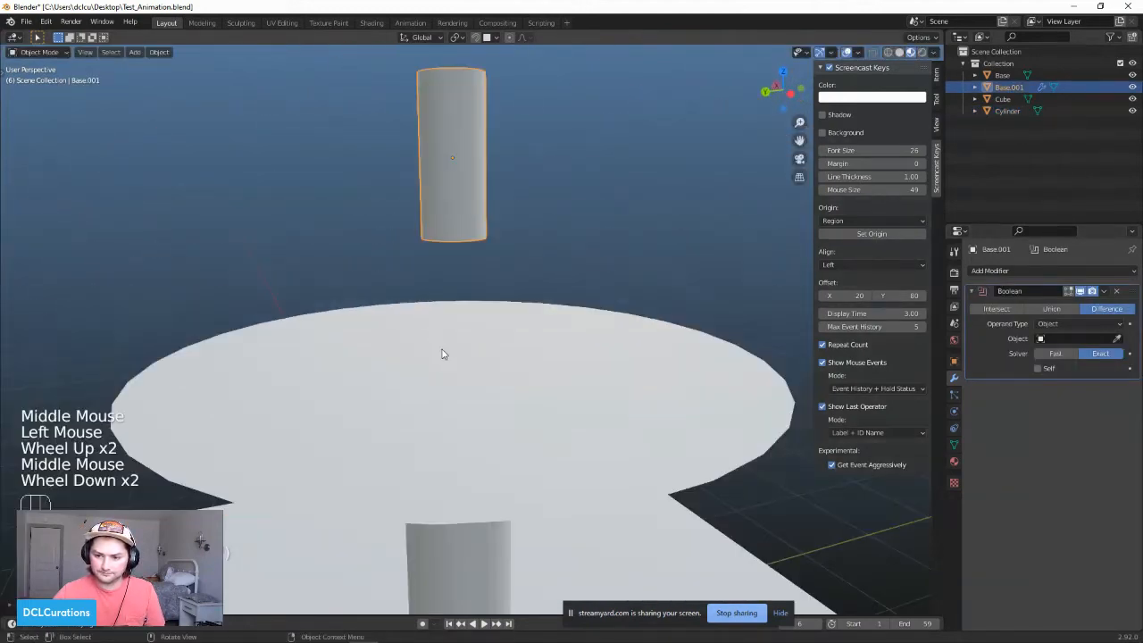
Step: Open the flared disc in Edit Mode and inspect its mesh for the Boolean cut
scroll(441, 354, down, 2)
shift+middle_drag(441, 354, 375, 245)
click(375, 244)
scroll(366, 267, up, 3)
middle_drag(357, 291, 457, 281)
key(Tab)
scroll(457, 281, up, 1)
scroll(456, 281, down, 4)
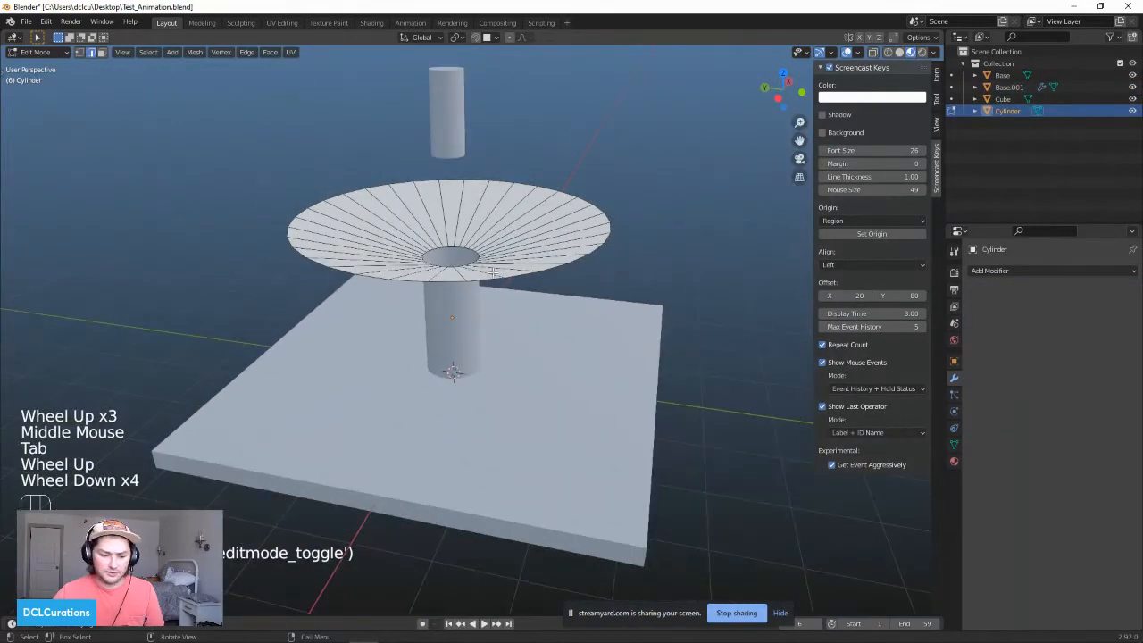
Step: Reveal the disc's hidden top faces and return to Object Mode
key(alt+h)
scroll(582, 366, up, 2)
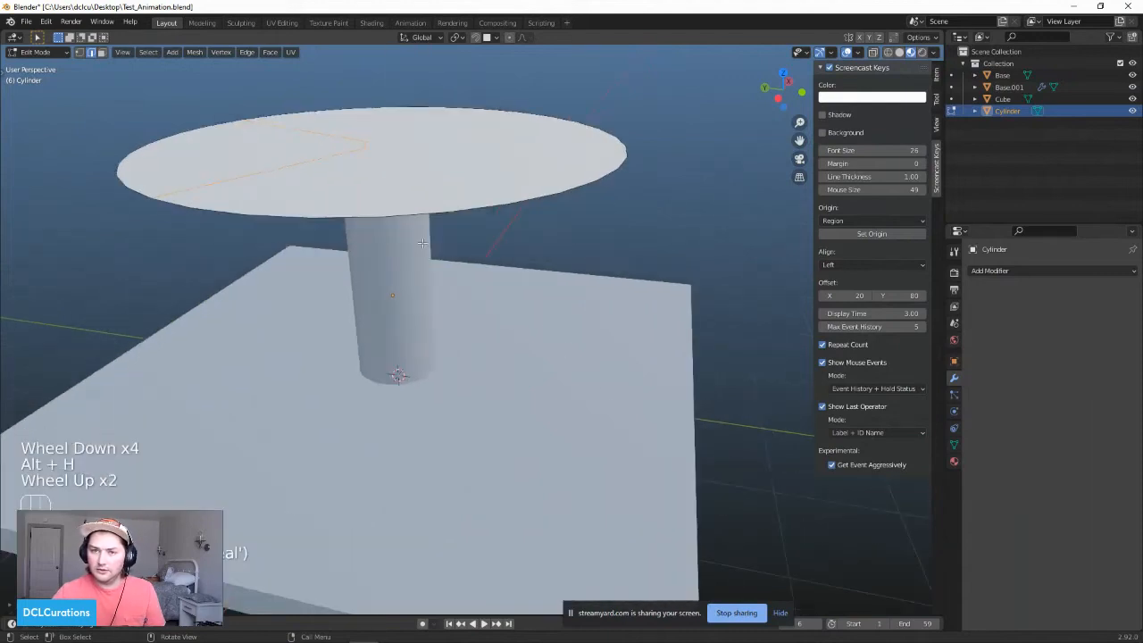
shift+scroll(582, 366, down, 1)
shift+middle_drag(625, 179, 426, 154)
click(427, 154)
key(Tab)
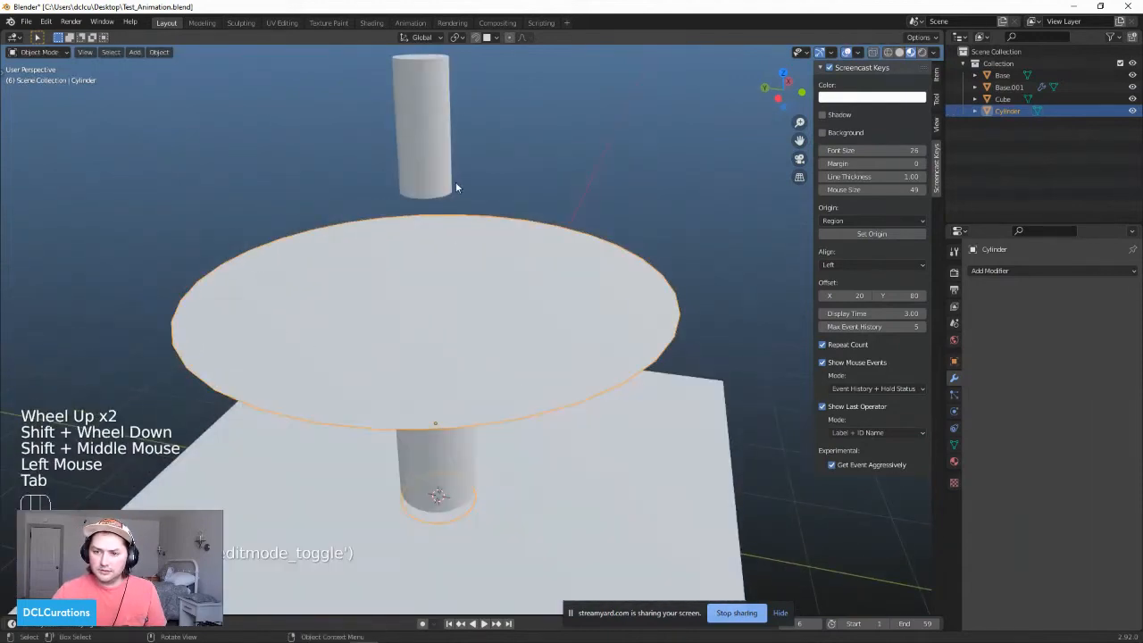
Step: Move Base.001 down along the Z axis until its lower end meets the top of the disc
click(414, 129)
key(g)
middle_click(497, 132)
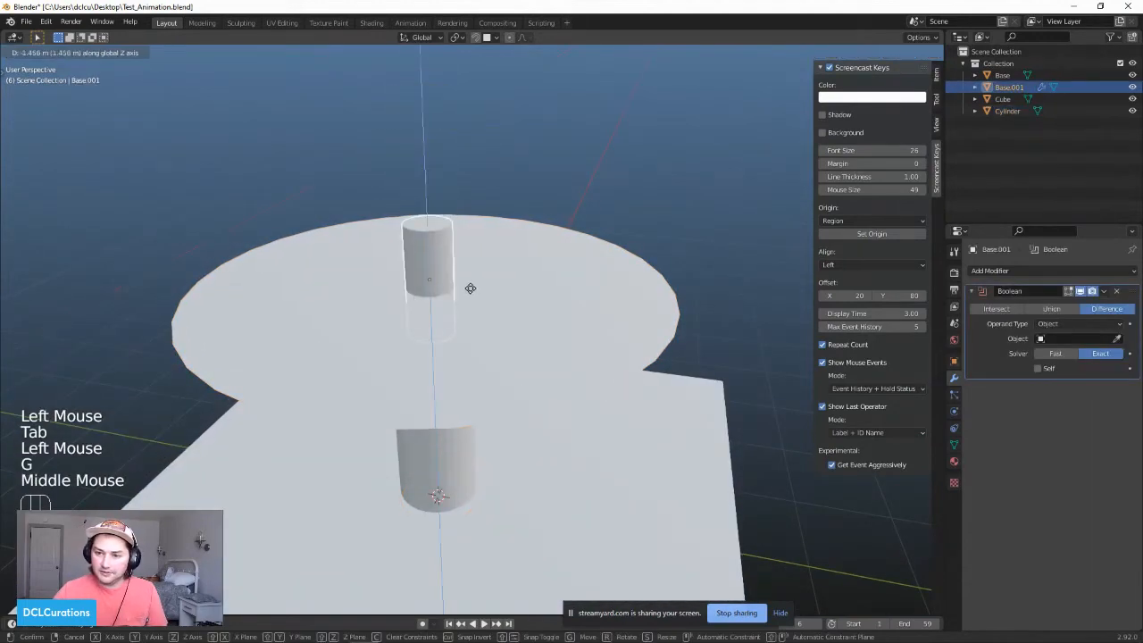
click(471, 250)
scroll(471, 250, up, 1)
middle_drag(471, 250, 420, 232)
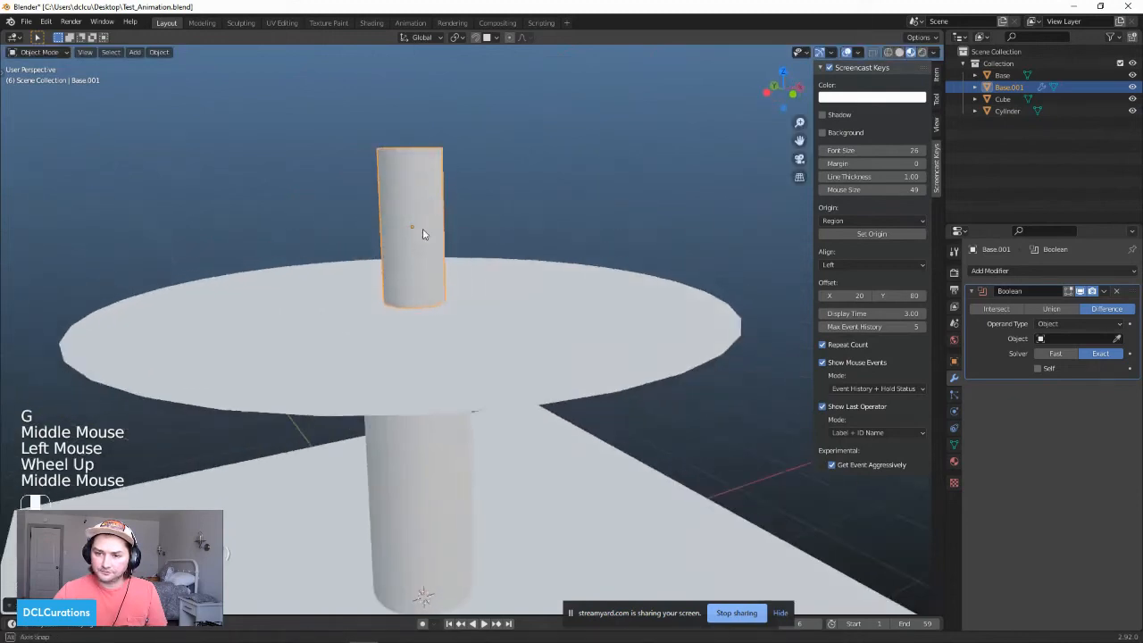
Step: Scale Base.001 slightly and adjust its height so that it stands in the centre of the disc
key(s)
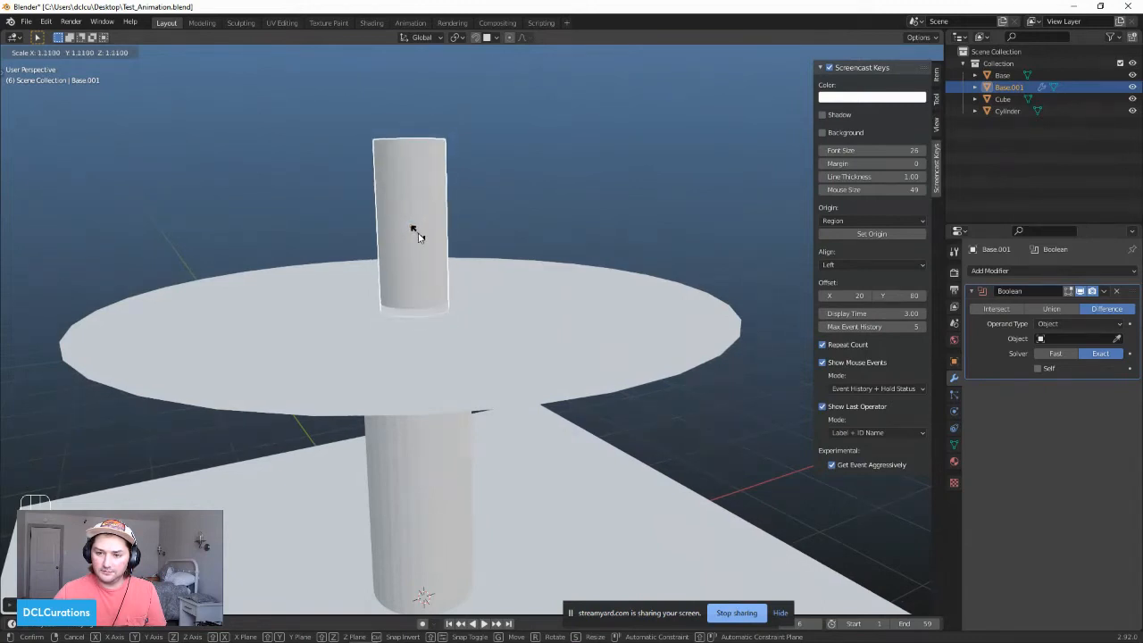
click(417, 232)
middle_drag(417, 232, 309, 258)
key(g)
middle_click(482, 322)
double_click(498, 329)
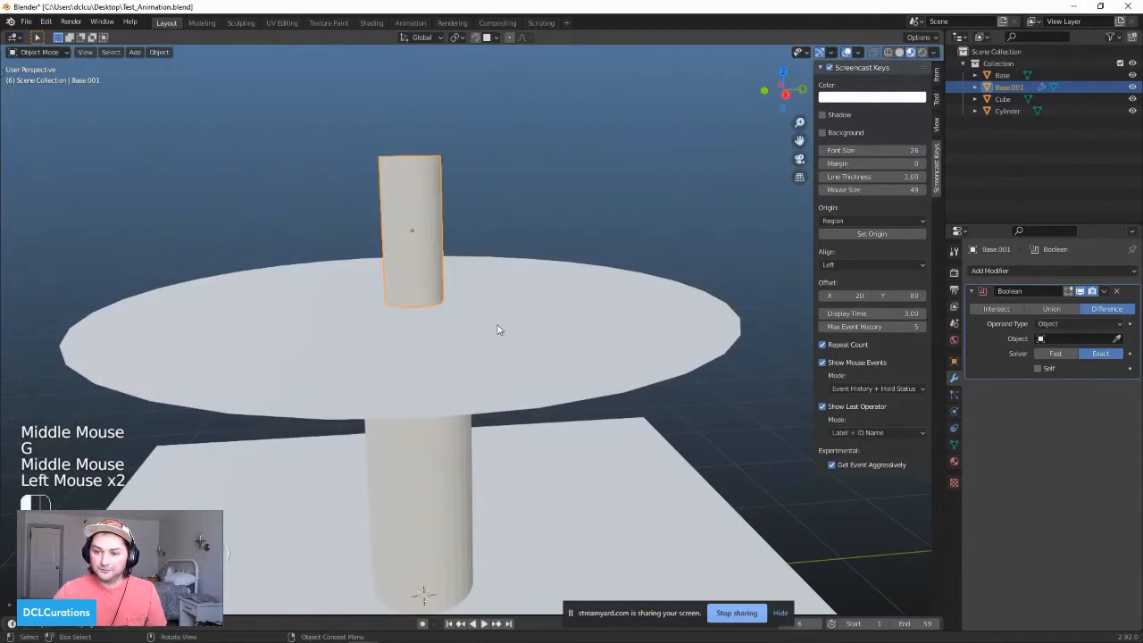
Step: Duplicate the flared disc and place the copy about 4 m higher along the Z axis
scroll(497, 304, down, 2)
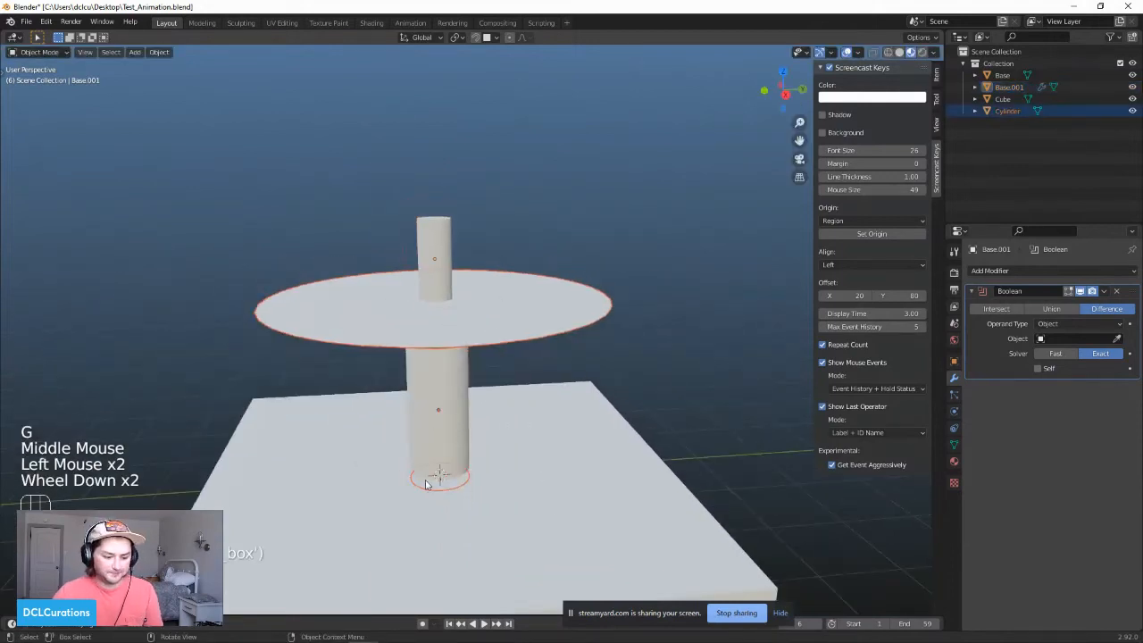
key(shift+d)
middle_click(434, 339)
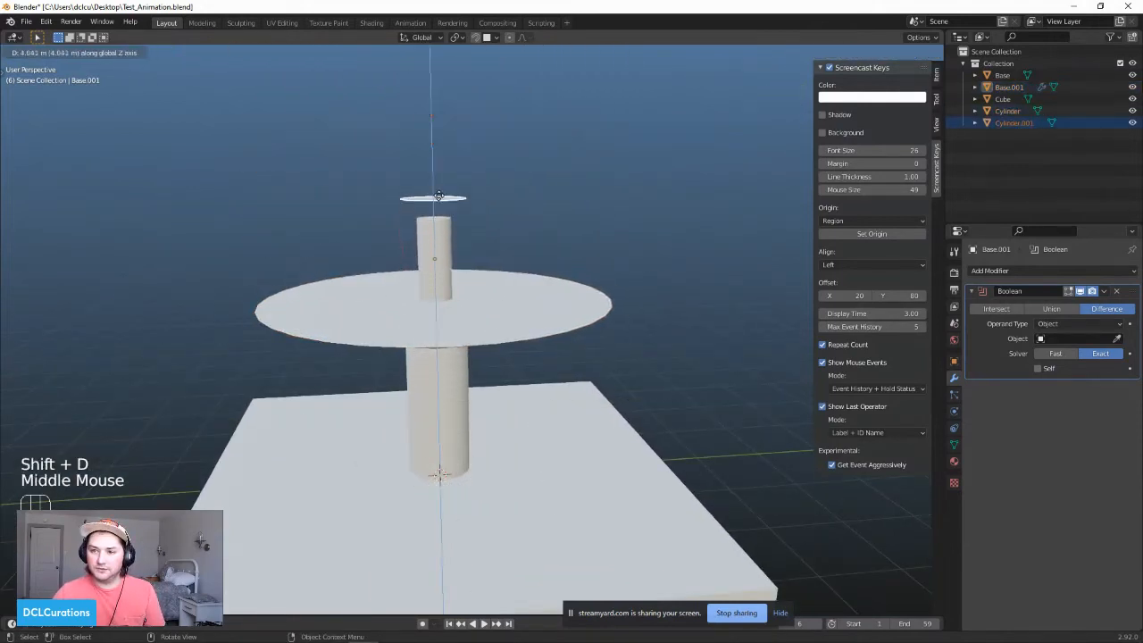
click(433, 198)
Step: Delete the small loose circular face beneath the copied flared disc, Cylinder.001
key(Tab)
click(432, 194)
click(432, 197)
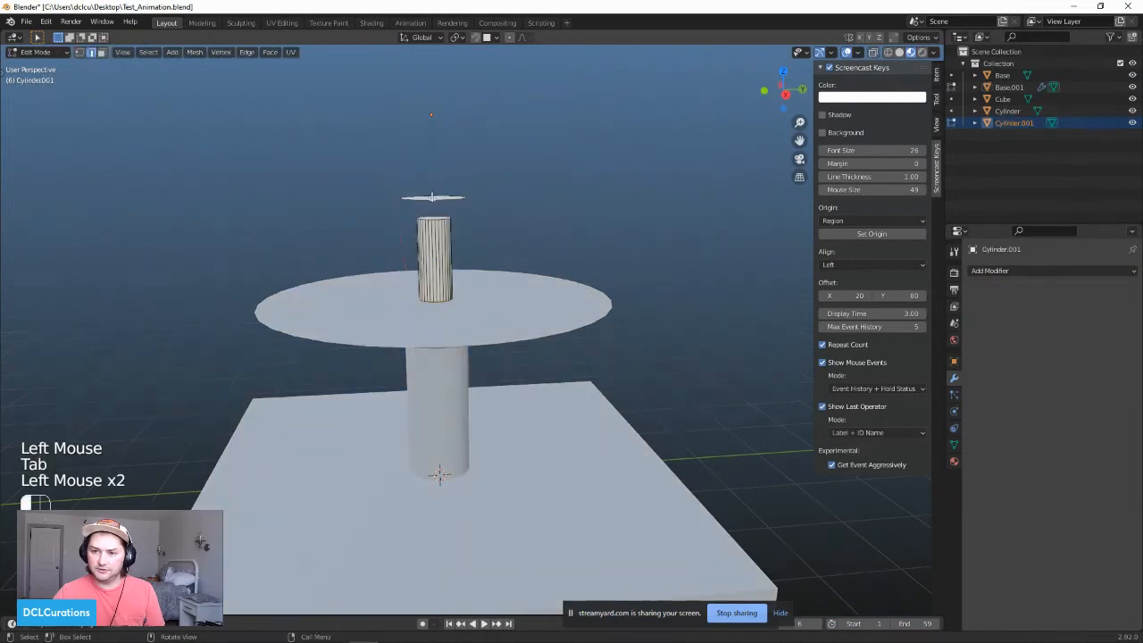
key(3)
click(434, 195)
mouse_move(434, 195)
middle_down()
mouse_move(438, 322)
mouse_move(439, 194)
middle_up()
key(Delete)
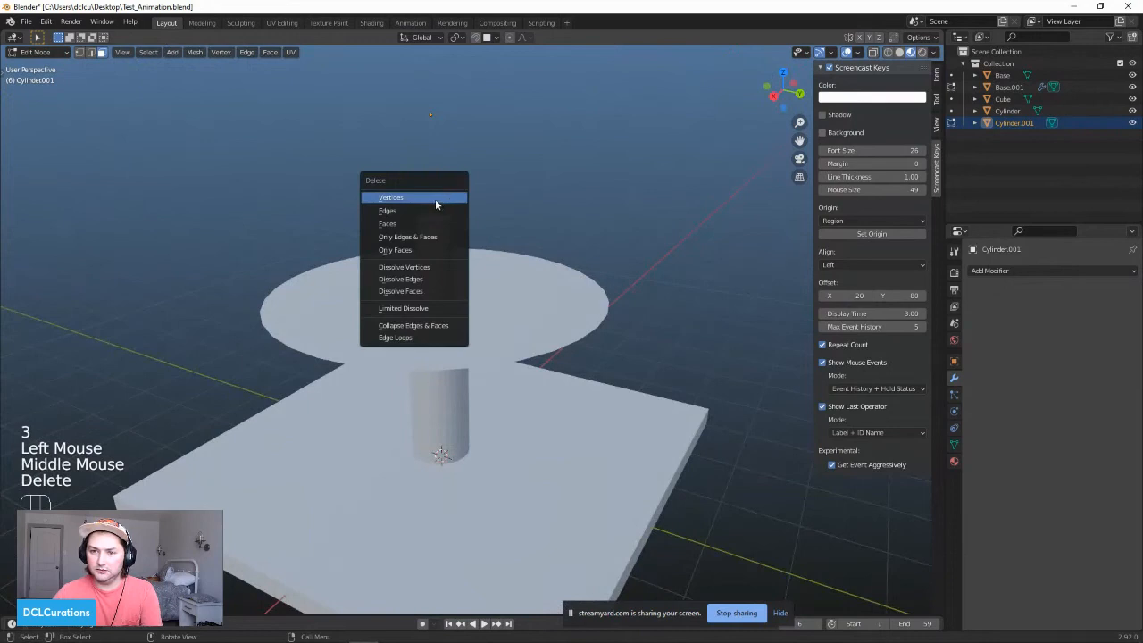
click(435, 224)
scroll(462, 205, up, 2)
scroll(456, 188, down, 3)
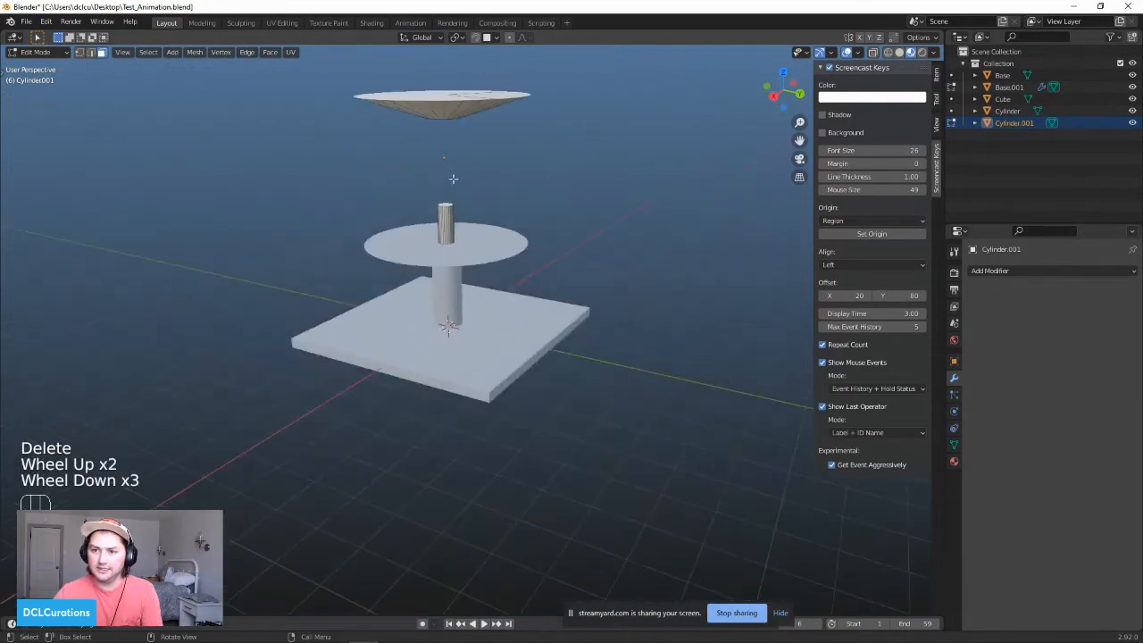
Step: Inspect the remaining geometry of the copied disc from several angles and return to Object Mode
shift+middle_drag(433, 148, 428, 284)
scroll(396, 271, up, 2)
drag(223, 134, 534, 318)
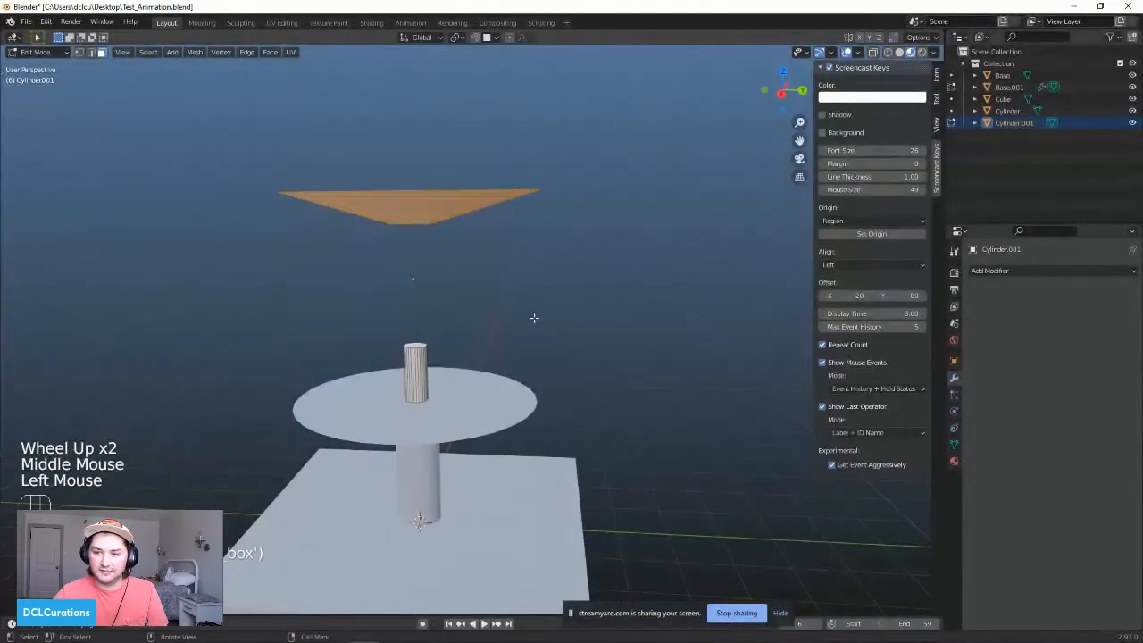
scroll(375, 268, up, 1)
middle_drag(375, 268, 461, 272)
key(a)
scroll(395, 304, down, 2)
scroll(396, 306, up, 3)
scroll(395, 306, down, 2)
key(a)
key(Tab)
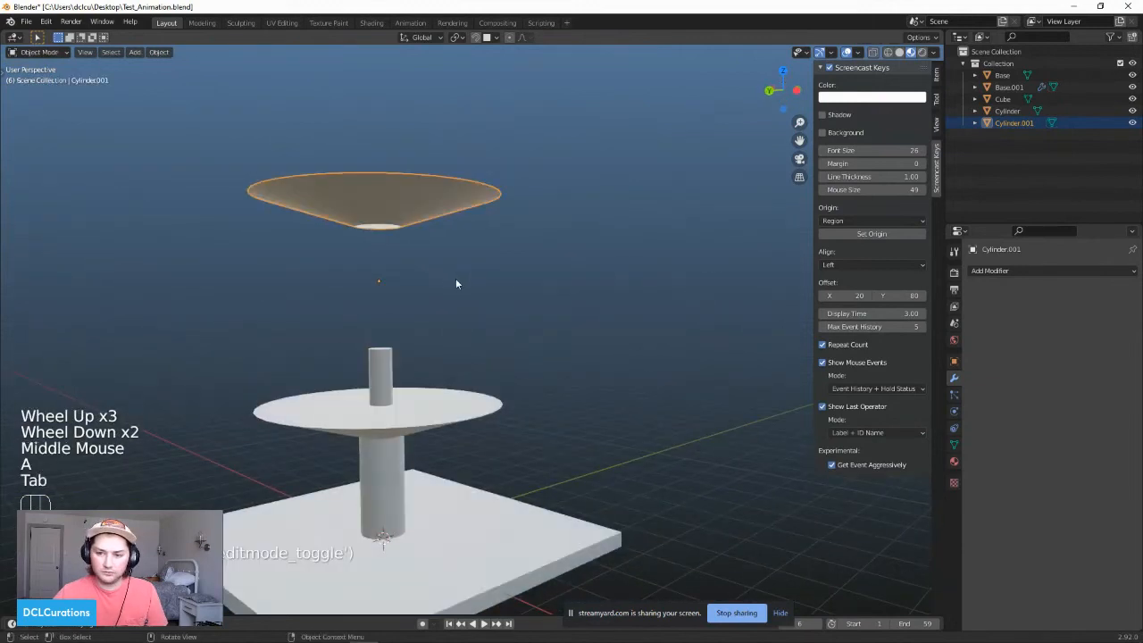
click(381, 364)
click(386, 192)
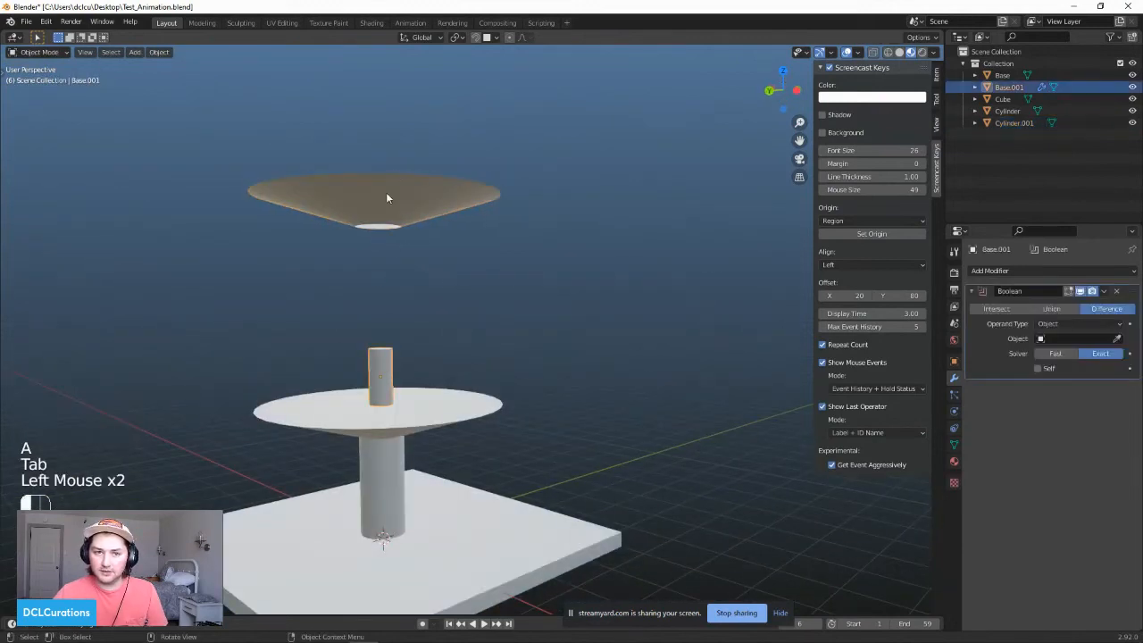
click(378, 370)
key(Tab)
key(Tab)
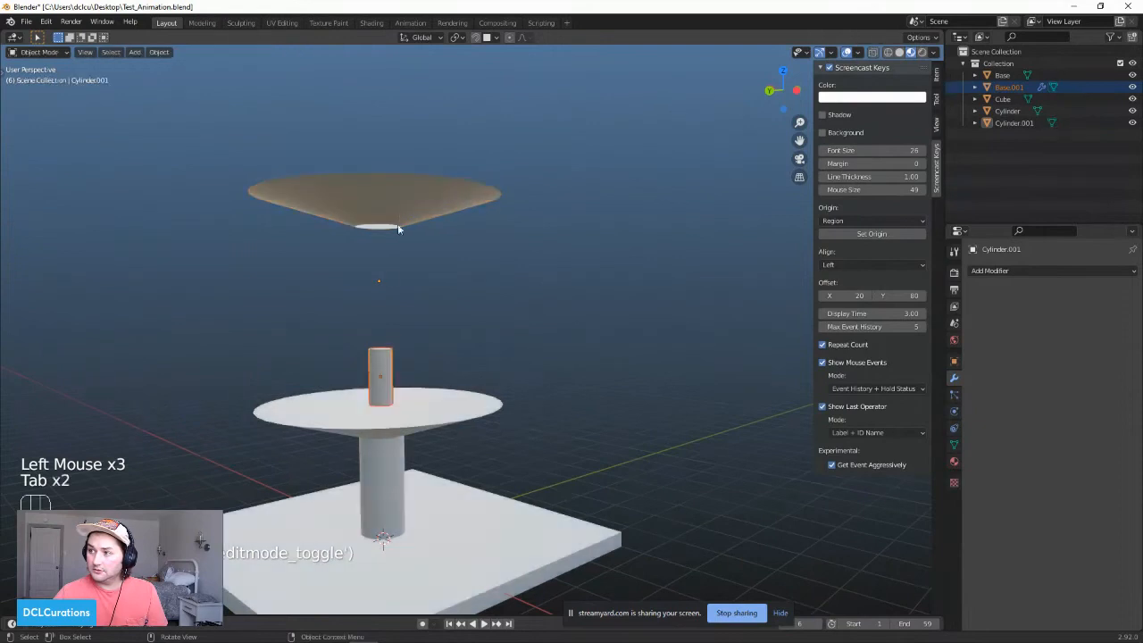
click(376, 365)
click(352, 185)
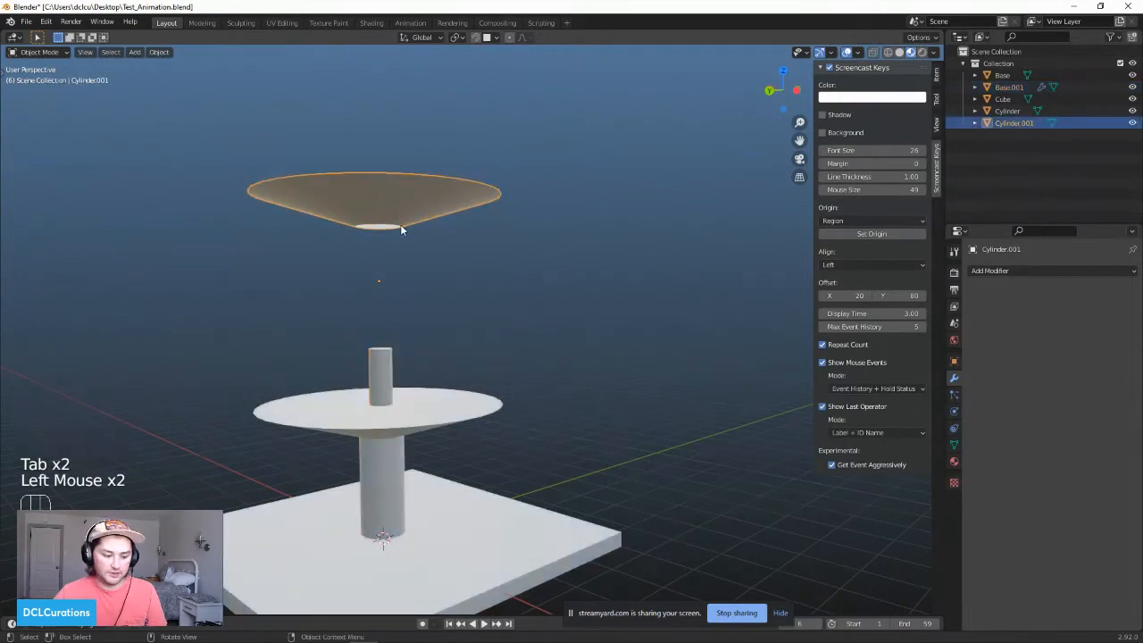
key(a)
key(Escape)
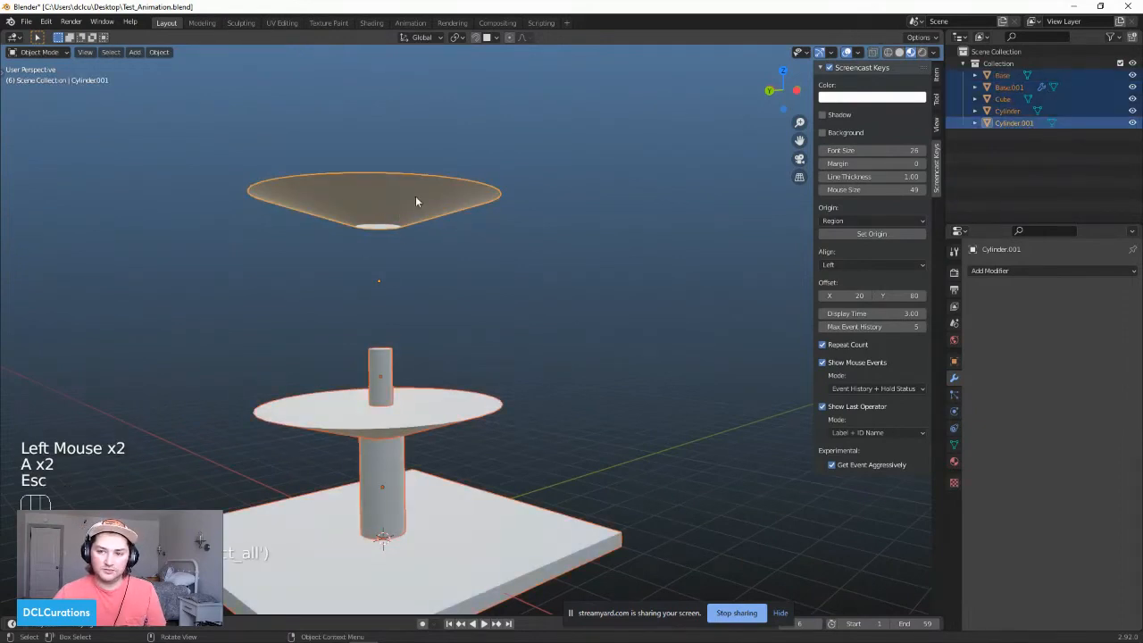
Step: Set the origin of Cylinder.001 to its geometry and scale this disc down uniformly so it is smaller than the lower disc
click(415, 194)
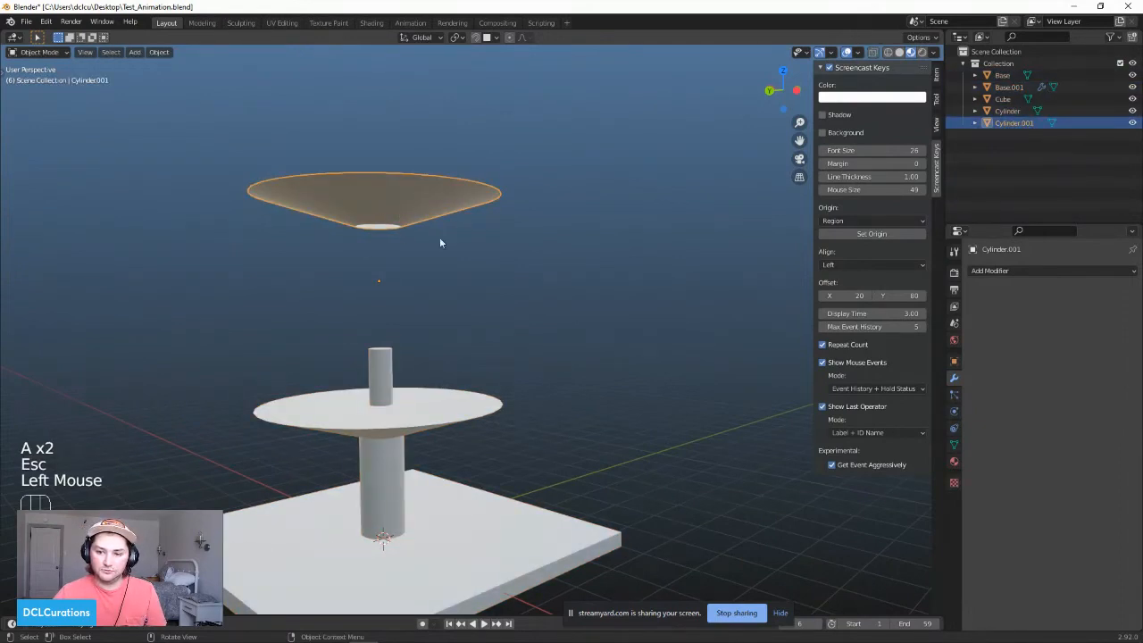
click(159, 53)
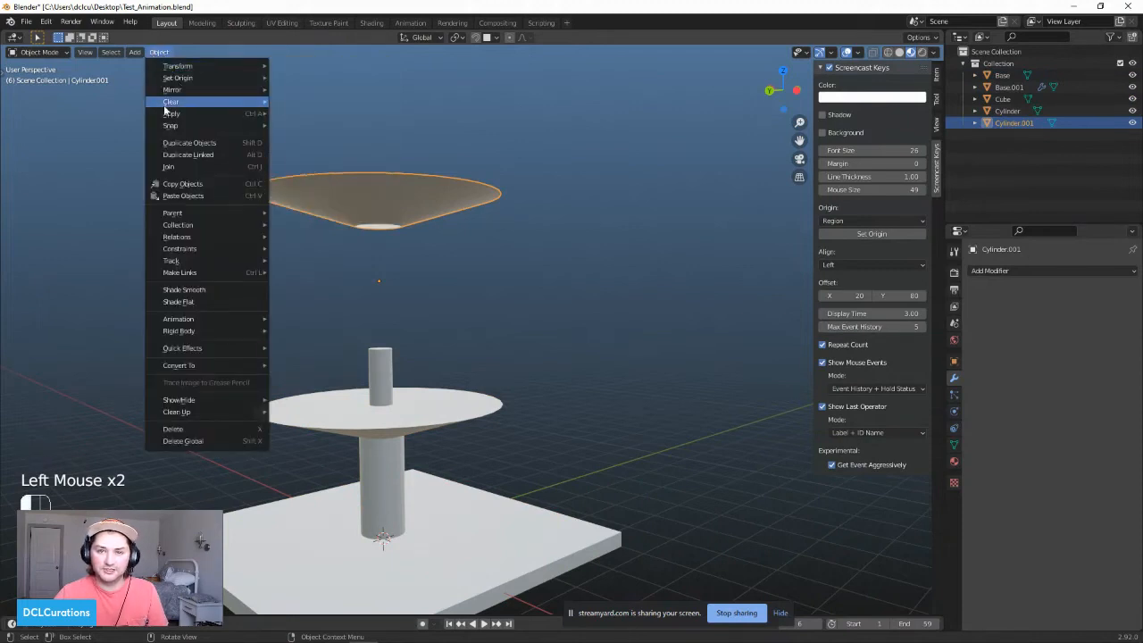
mouse_move(179, 78)
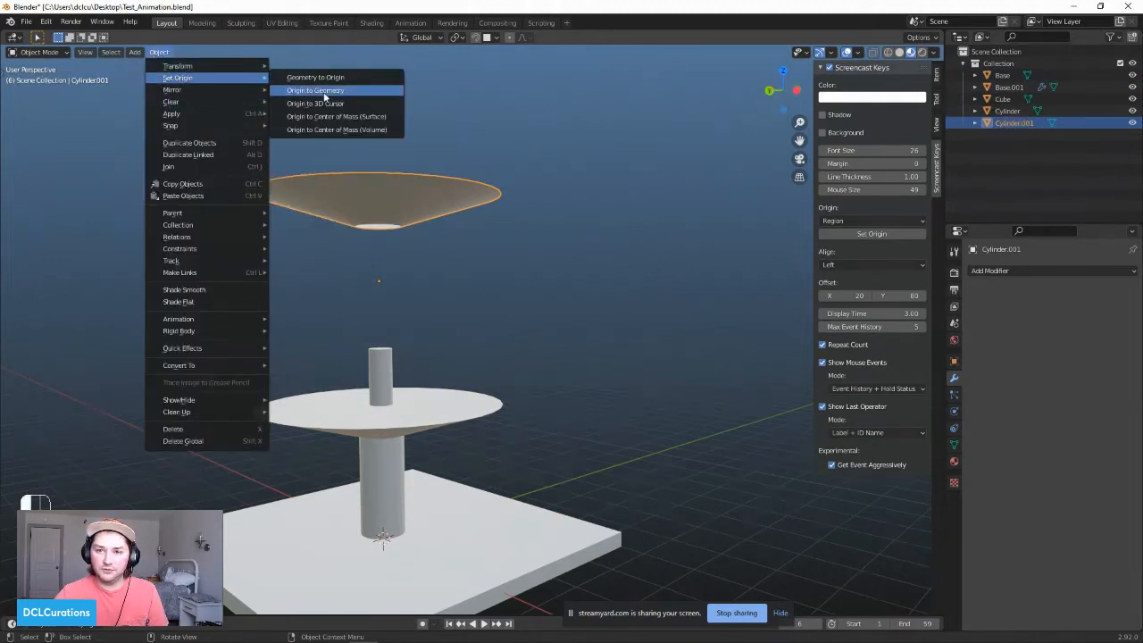
click(315, 90)
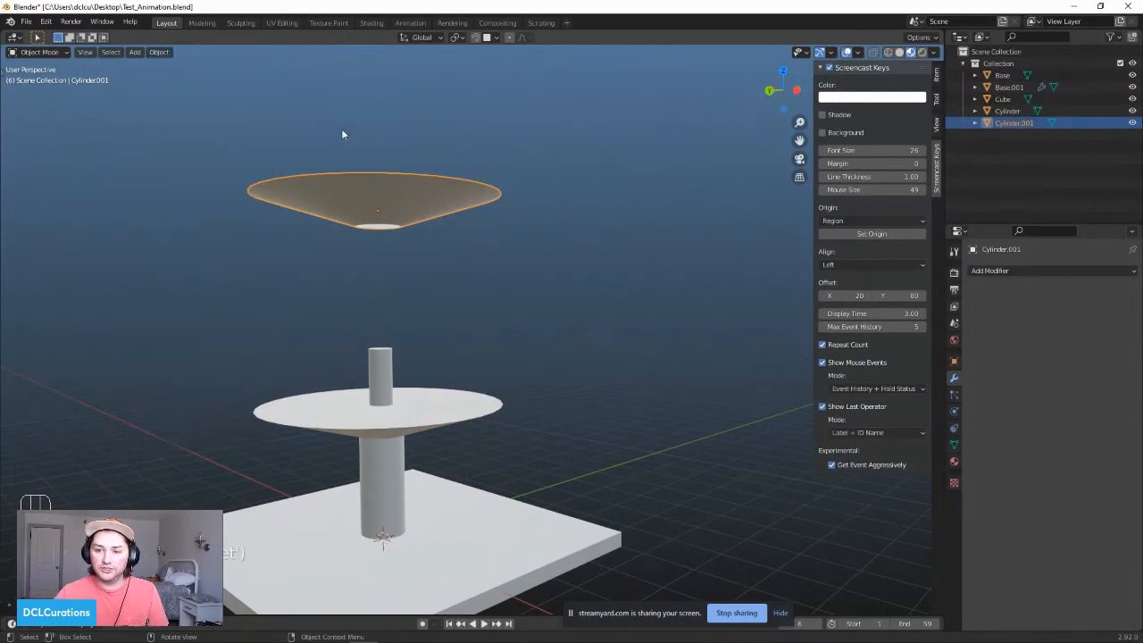
middle_drag(341, 129, 449, 322)
key(s)
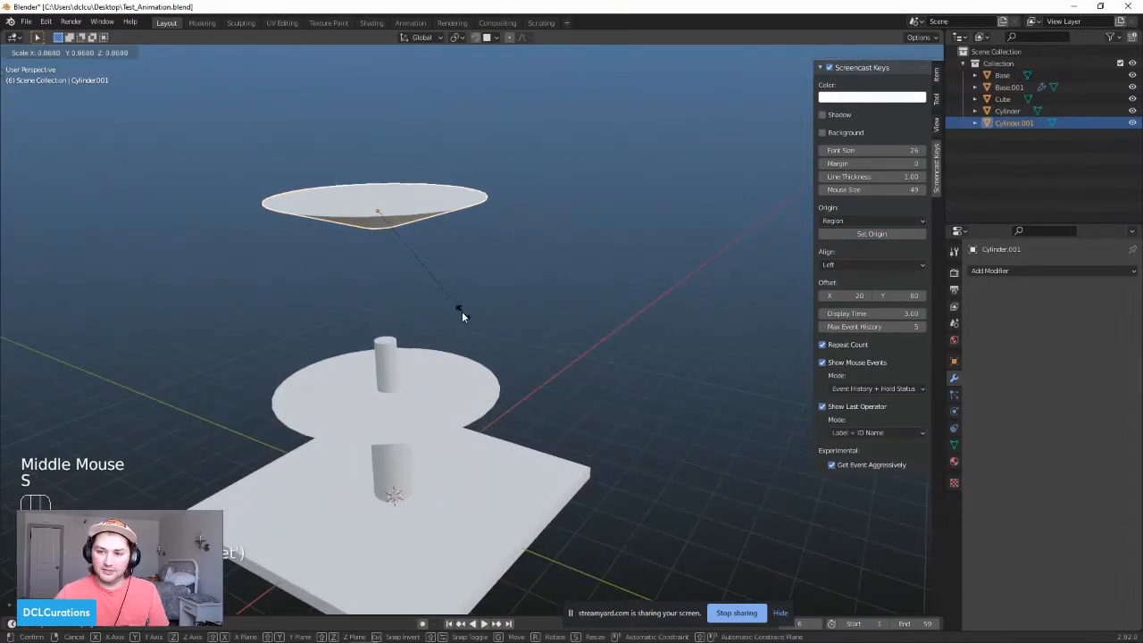
click(432, 259)
Step: Lower the smaller disc along the Z axis until it rests on top of the narrow stem, Base.001
scroll(426, 267, up, 2)
mouse_move(425, 267)
middle_down()
mouse_move(467, 234)
mouse_move(426, 250)
middle_up()
key(g)
middle_click(426, 255)
click(450, 448)
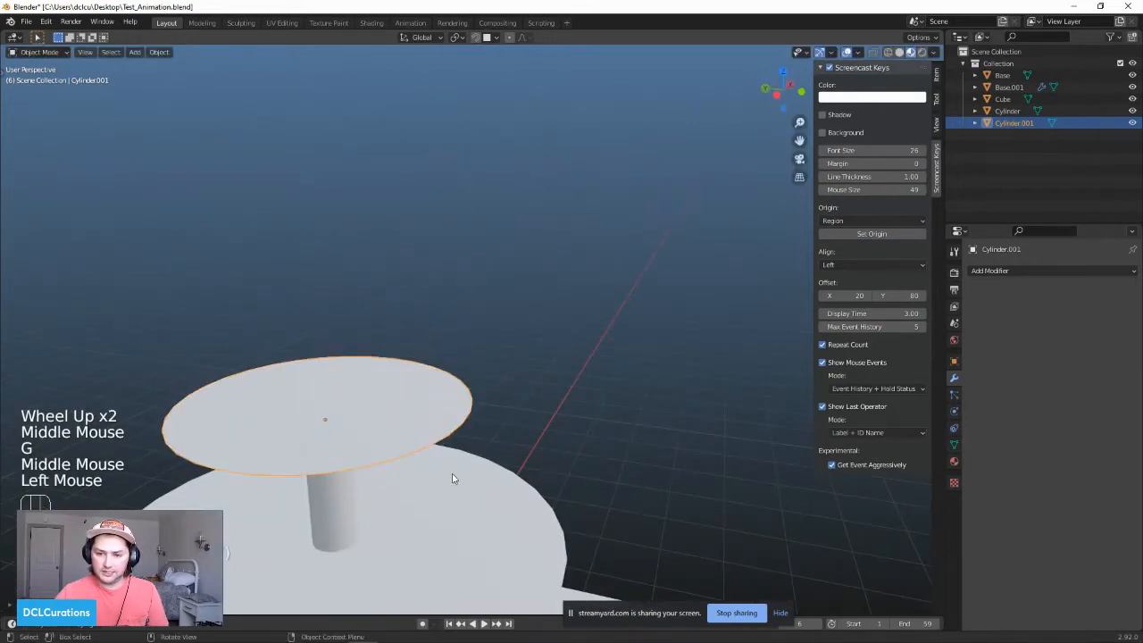
middle_drag(447, 456, 194, 395)
key(g)
click(549, 323)
Step: Duplicate Base.001 together with its small disc, stack the copies above them along the Z axis and scale the copies down slightly
scroll(411, 435, down, 2)
middle_drag(412, 435, 354, 438)
shift+click(354, 436)
shift+click(344, 380)
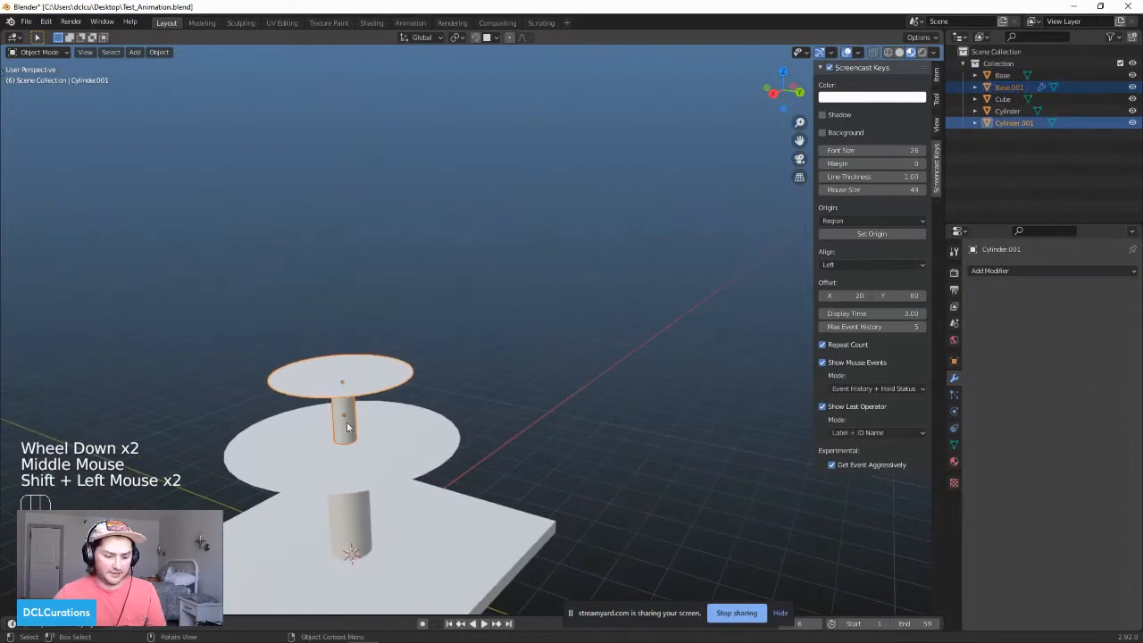
key(shift+d)
shift+middle_click(347, 384)
middle_click(348, 363)
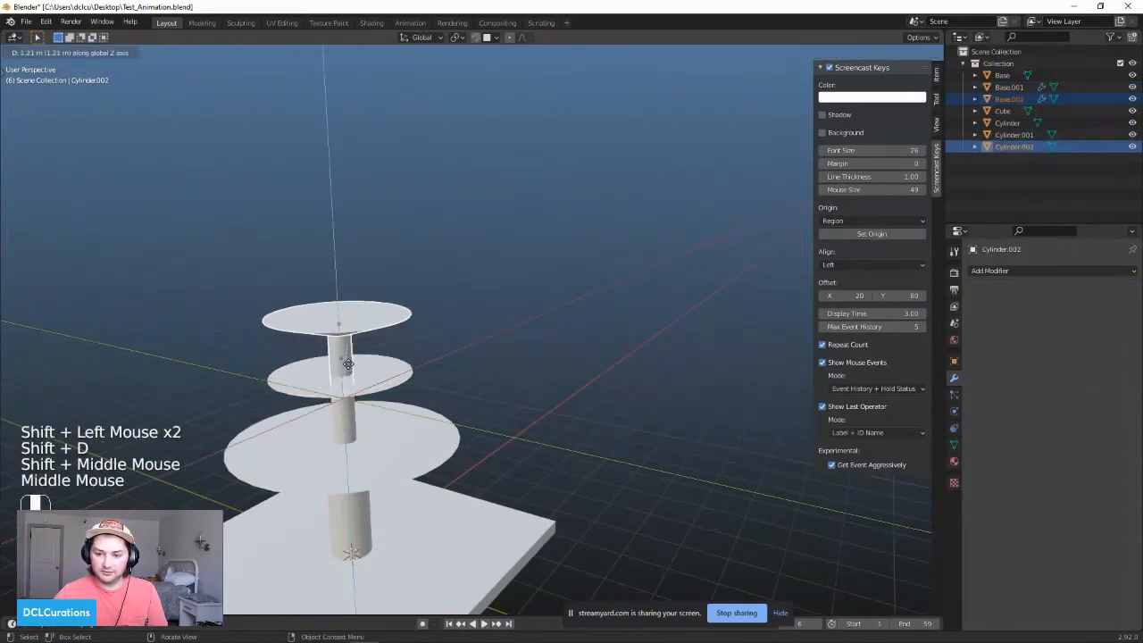
click(343, 354)
key(s)
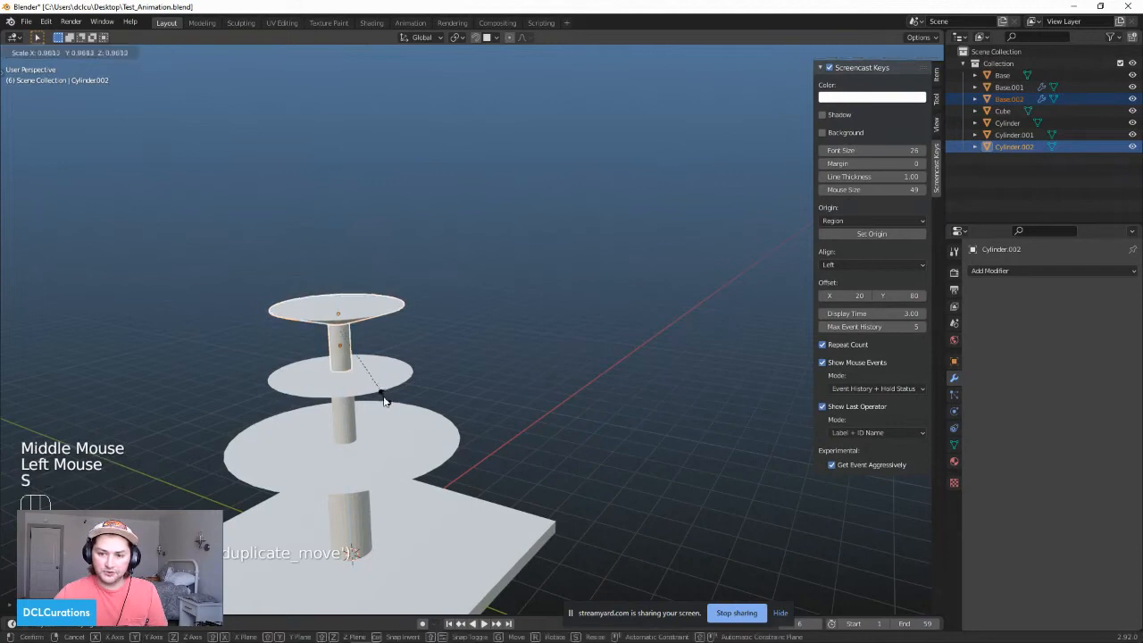
Step: Scale down the top tier's disc and post together, and lower them along Z by about 0.33 m onto the tier below
click(393, 341)
key(g)
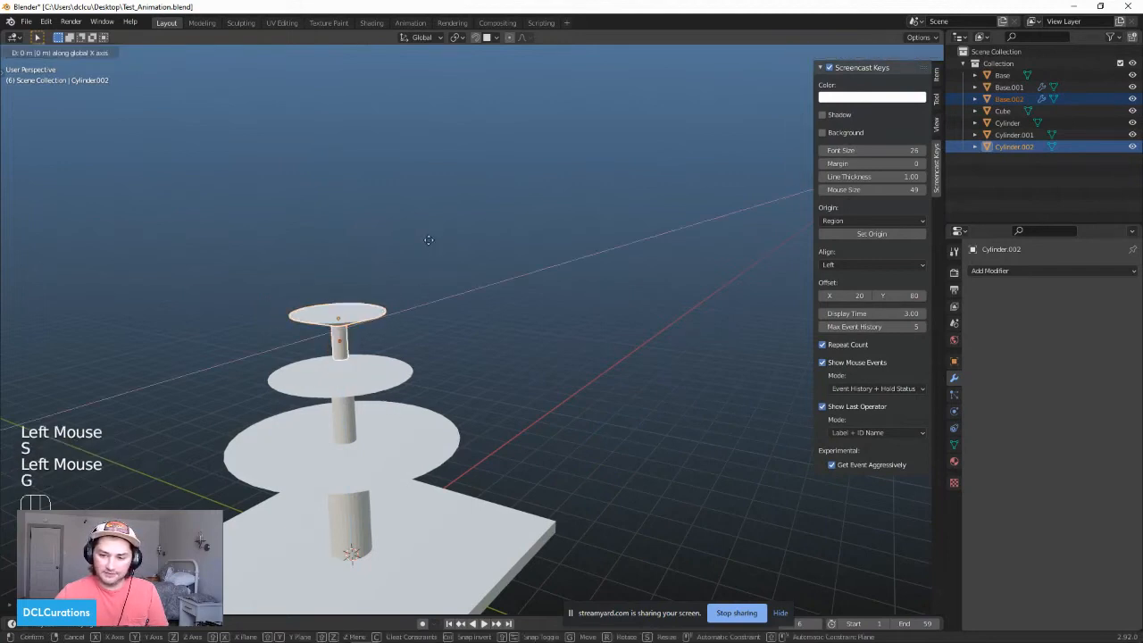
key(z)
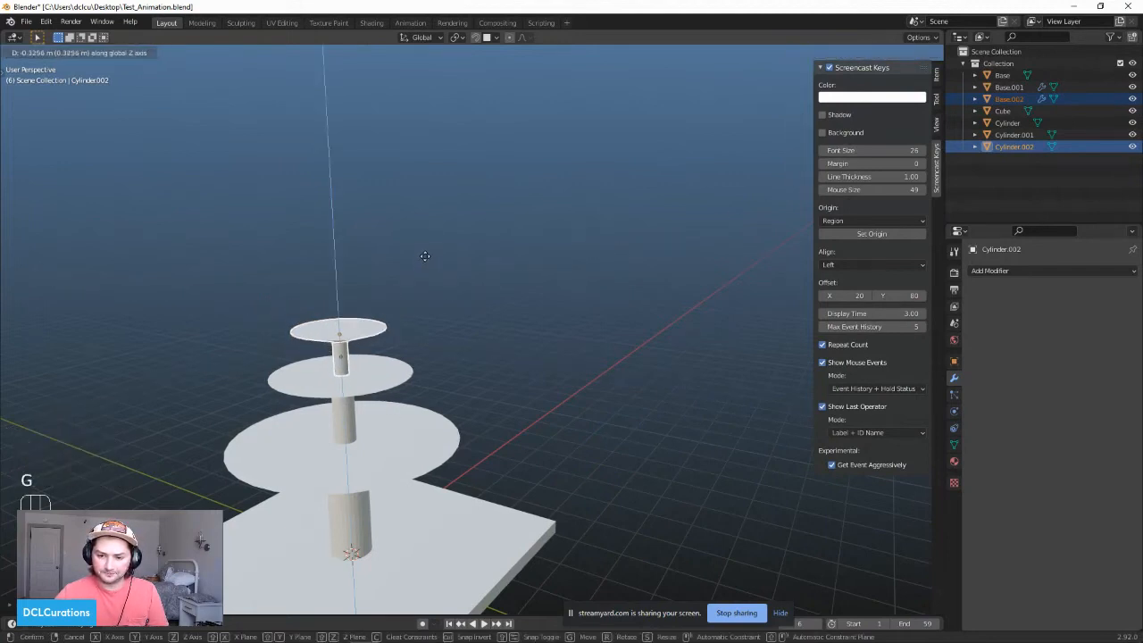
click(427, 259)
middle_drag(527, 360, 330, 384)
scroll(386, 423, down, 2)
scroll(313, 435, up, 1)
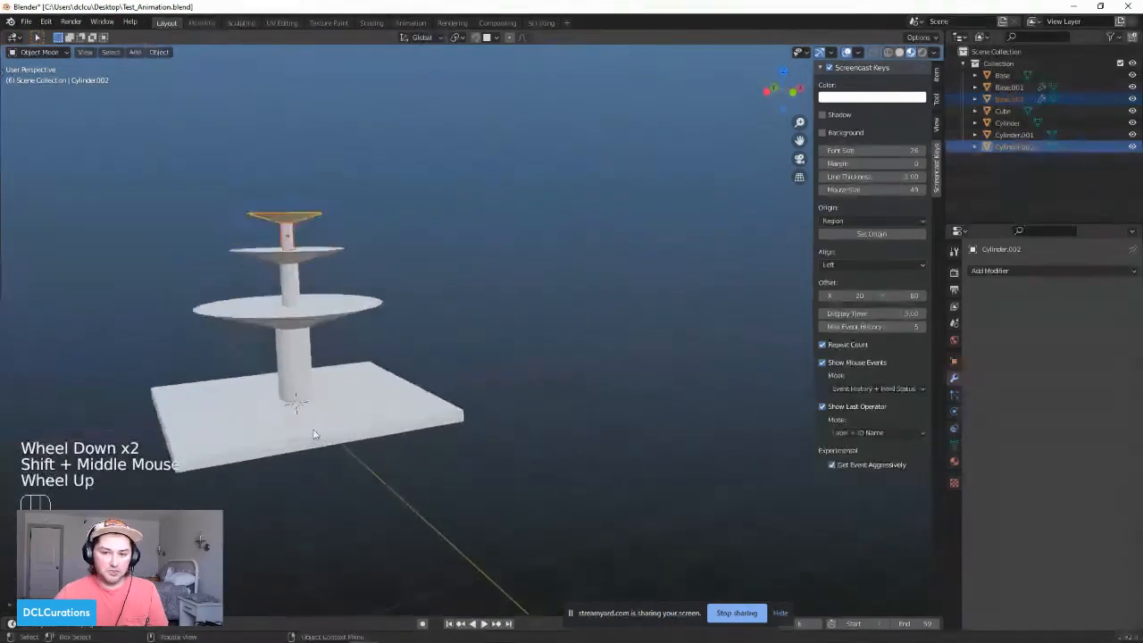
scroll(312, 435, up, 2)
scroll(313, 435, down, 2)
Step: Inset all the top faces of the lowest, largest disc together to leave a narrow rim around its edge
middle_drag(312, 434, 303, 372)
scroll(396, 512, up, 3)
click(302, 373)
click(362, 400)
key(Tab)
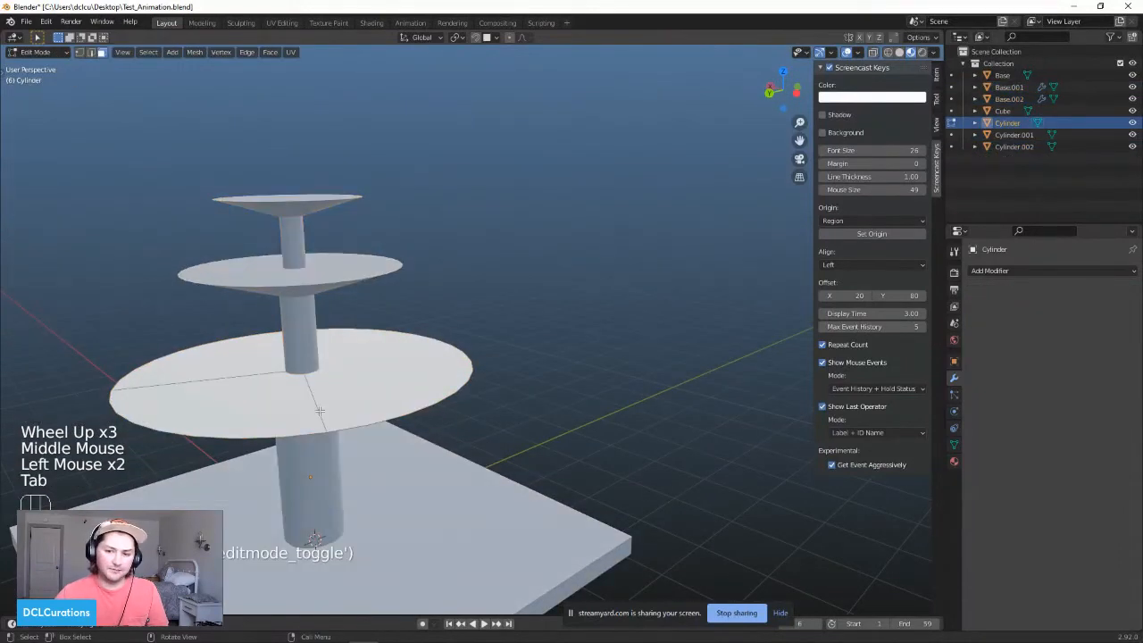
click(282, 406)
click(354, 387)
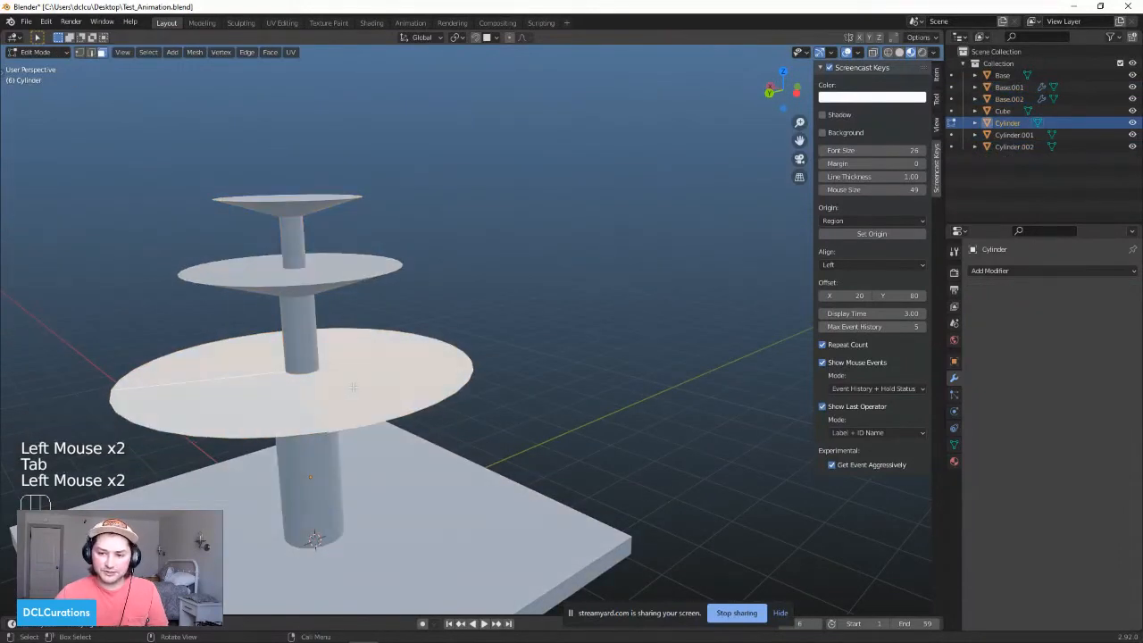
shift+click(270, 410)
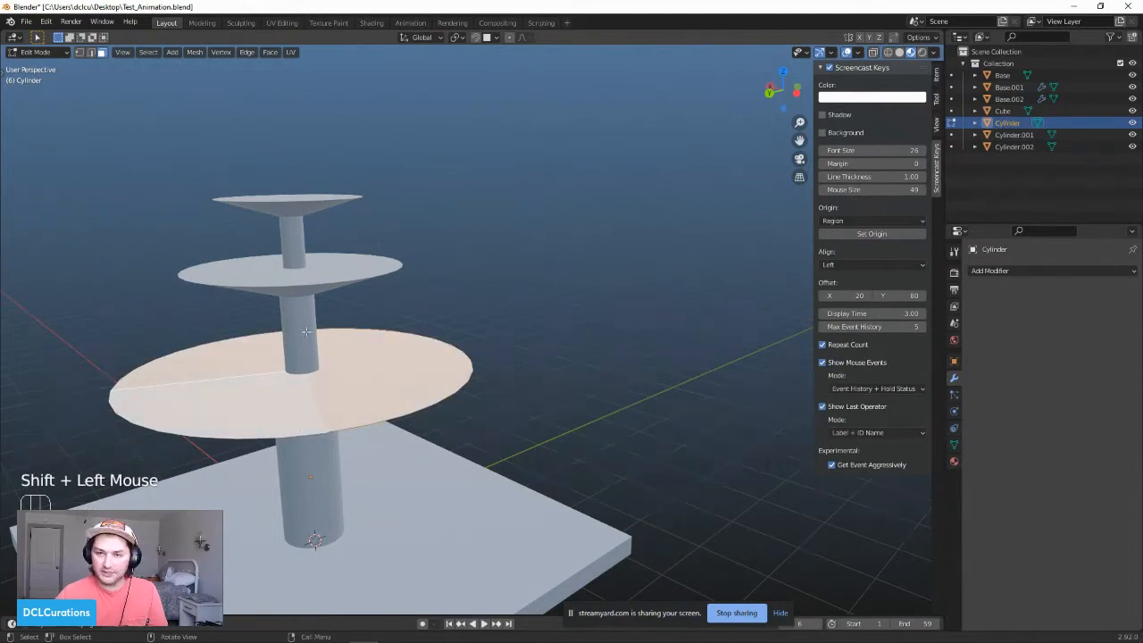
click(5, 77)
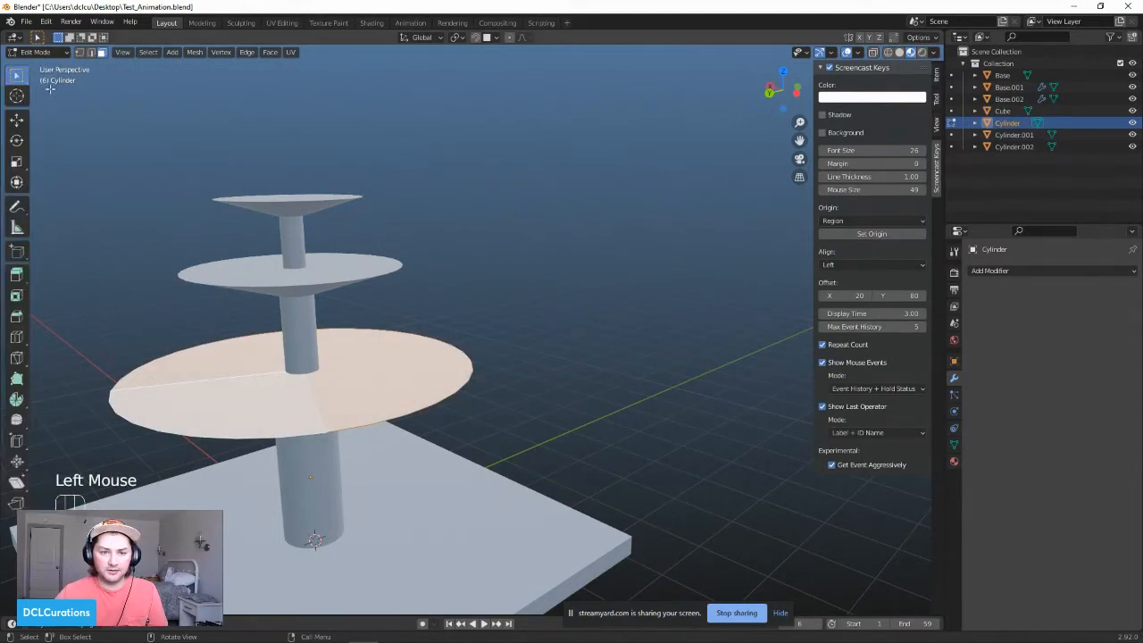
click(16, 295)
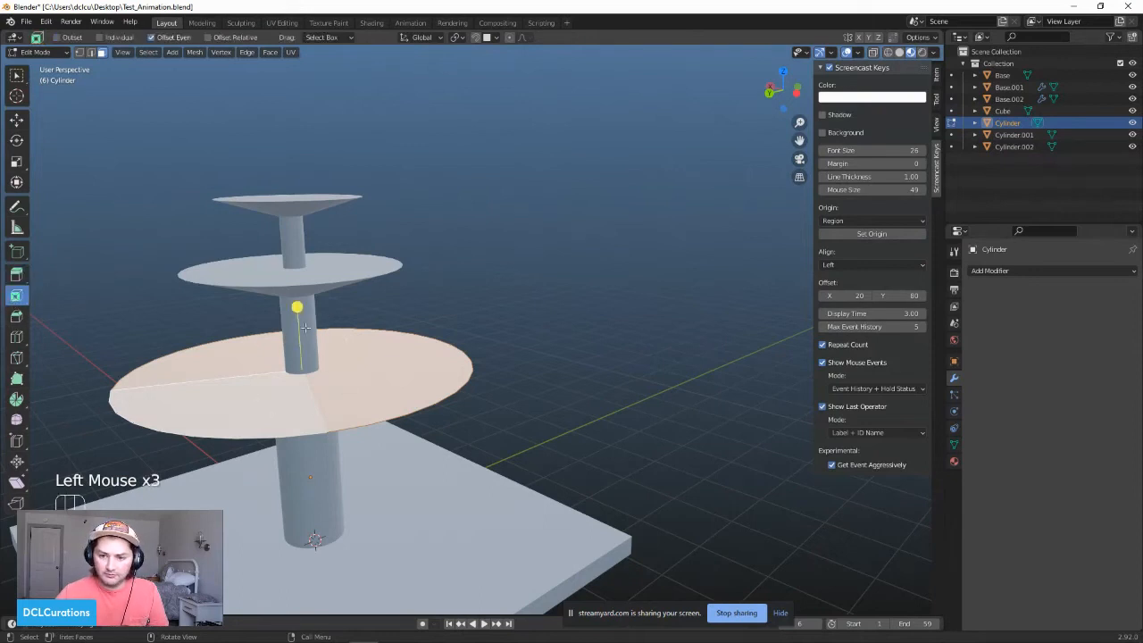
drag(298, 308, 282, 323)
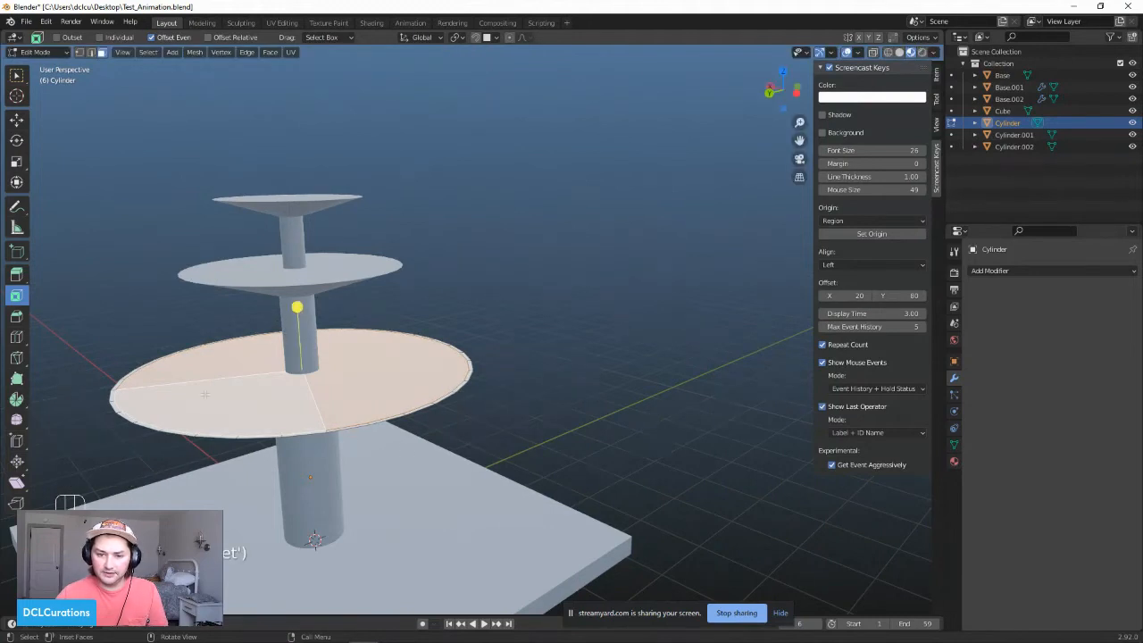
Step: Lower the inset inner faces of the largest disc along Z by about 0.035 m
click(16, 78)
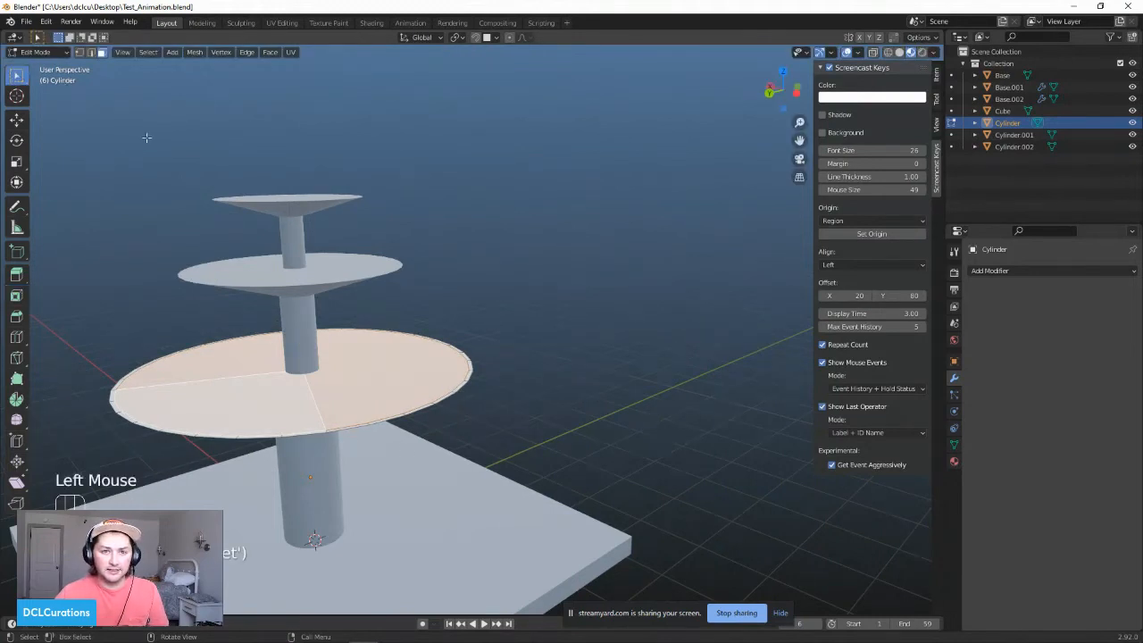
click(273, 409)
click(338, 389)
shift+click(287, 401)
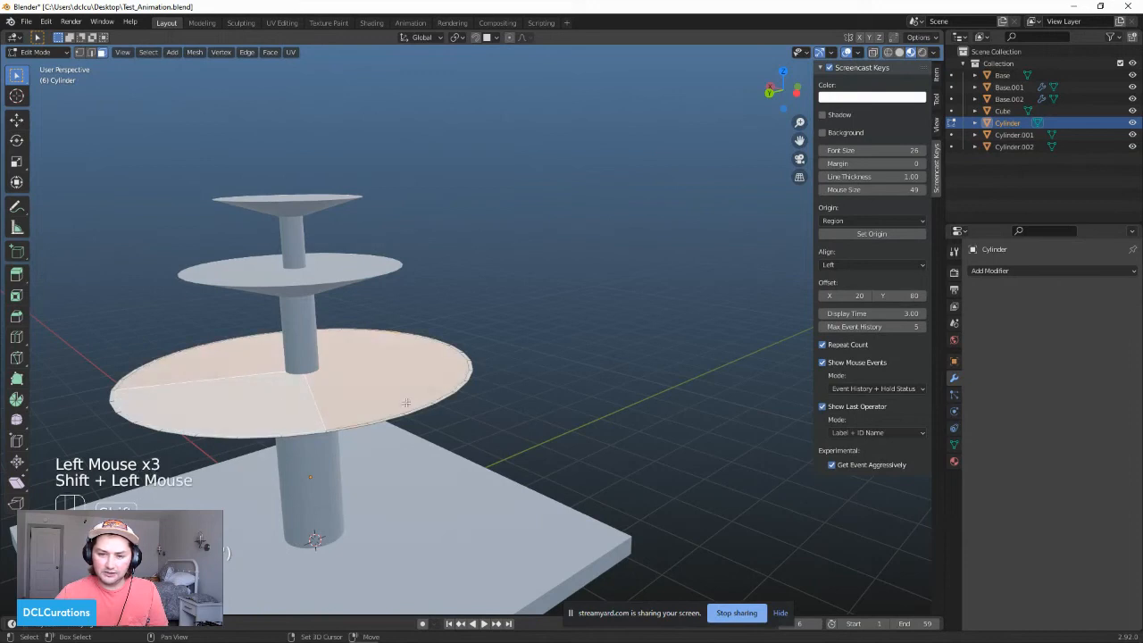
middle_drag(407, 402, 386, 376)
scroll(369, 354, up, 2)
scroll(397, 337, down, 1)
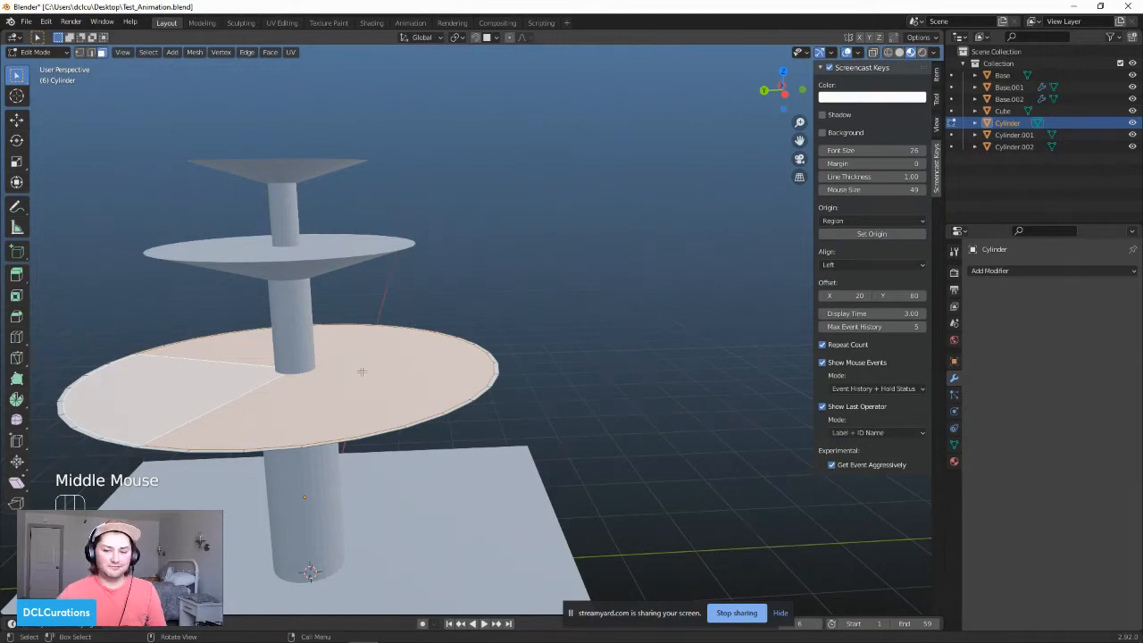
key(g)
key(z)
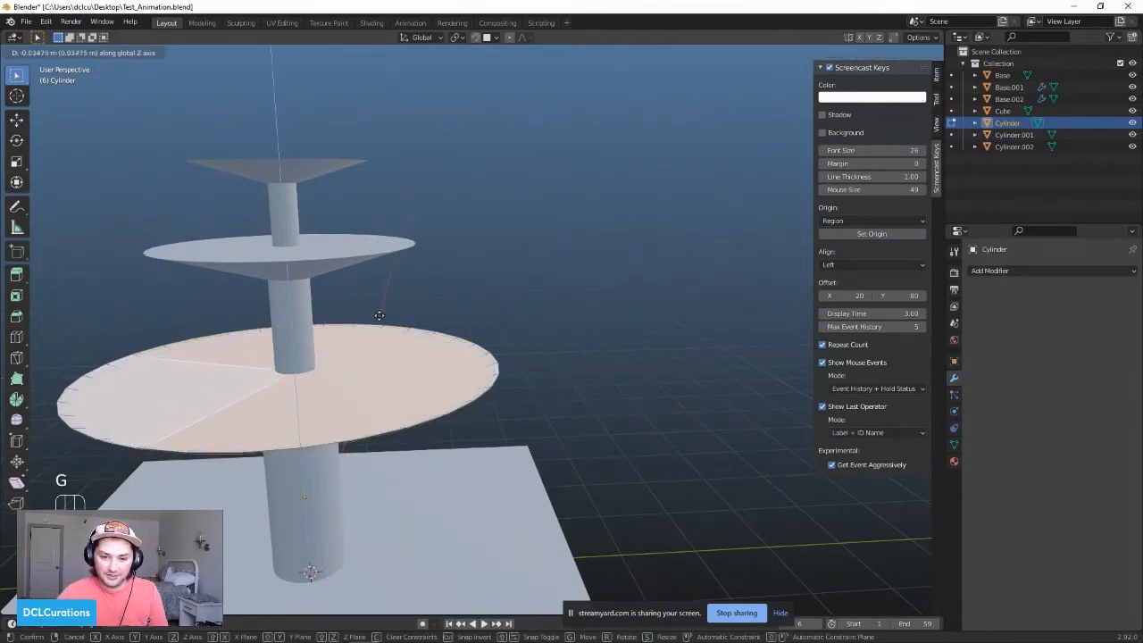
click(381, 318)
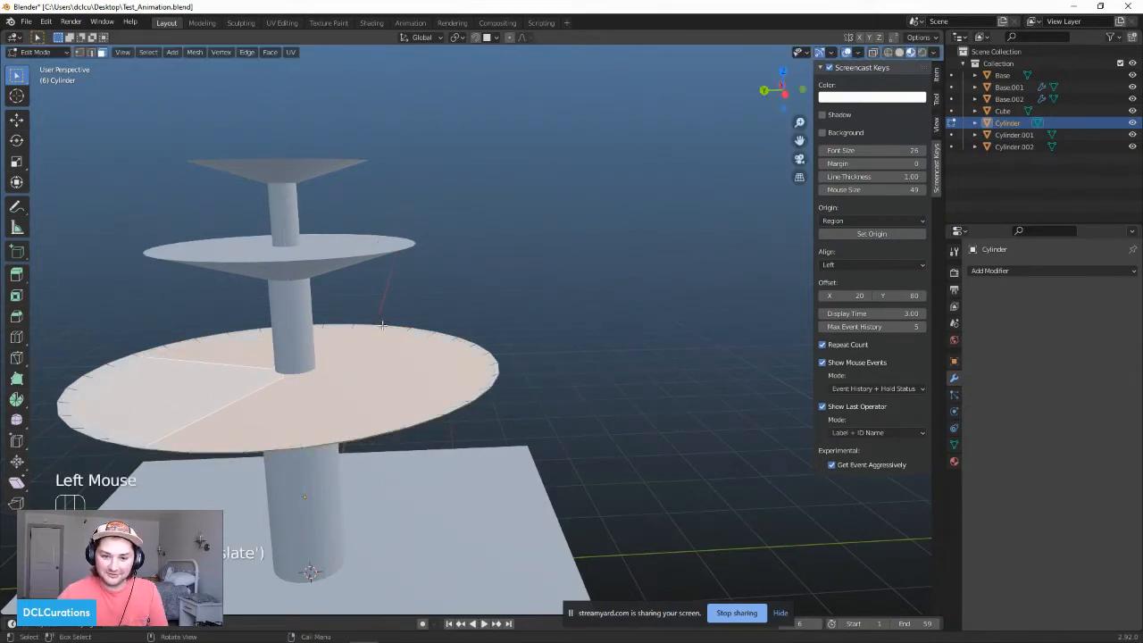
Step: Select the full ring of rim faces around the largest disc and extrude it by about 0.03 m to form a lip
scroll(383, 325, down, 1)
middle_drag(383, 325, 343, 421)
scroll(454, 410, up, 3)
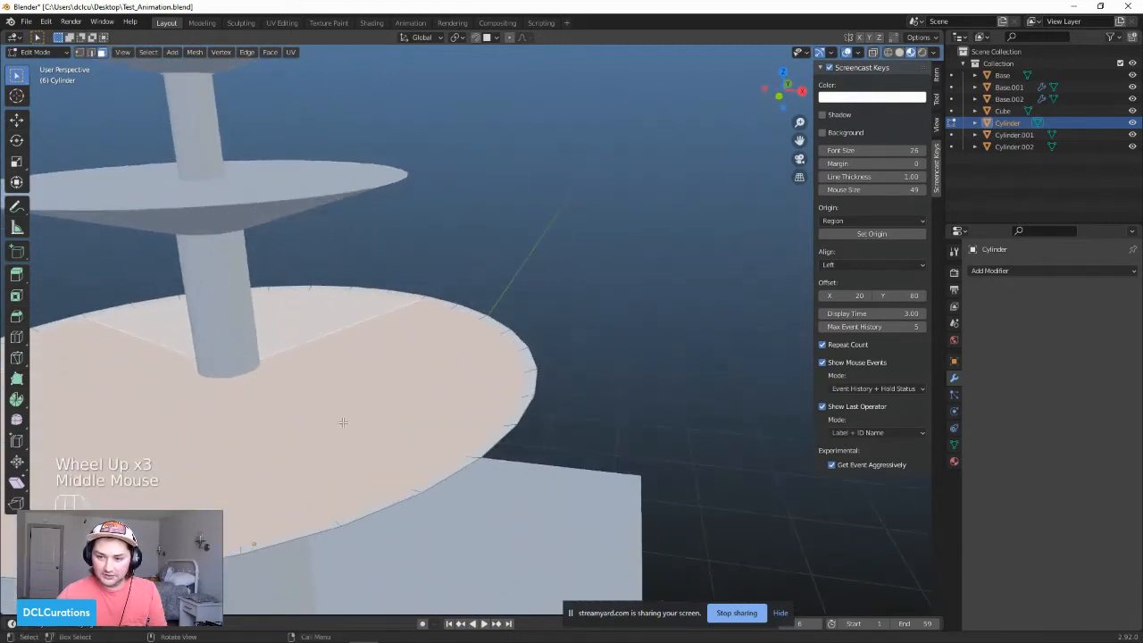
click(524, 386)
shift+click(525, 387)
scroll(527, 408, down, 3)
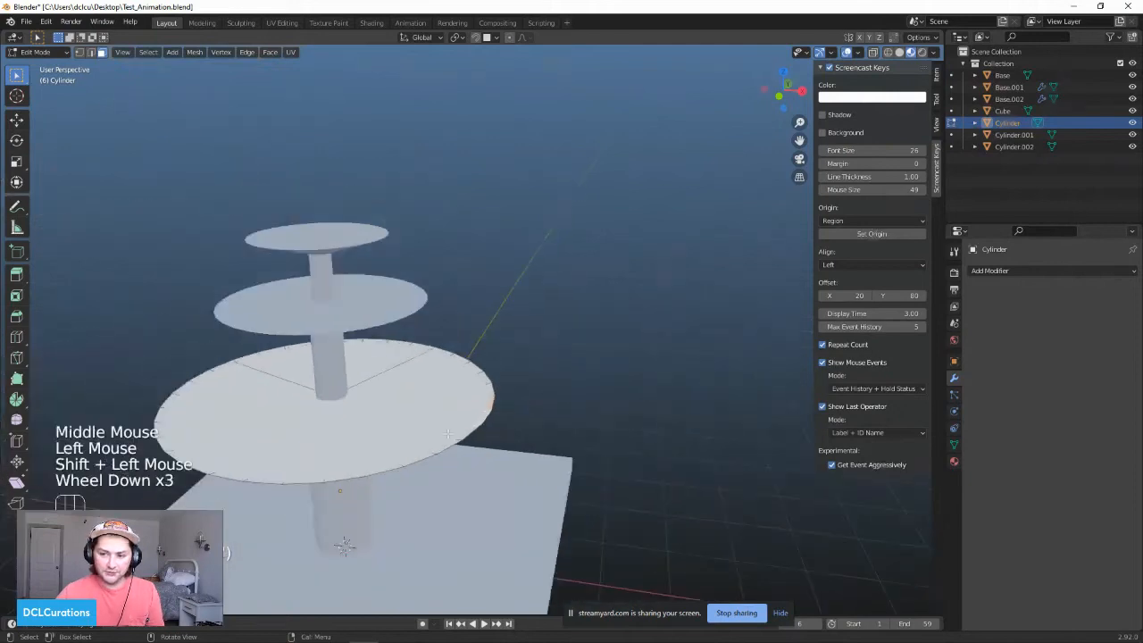
middle_drag(527, 408, 384, 496)
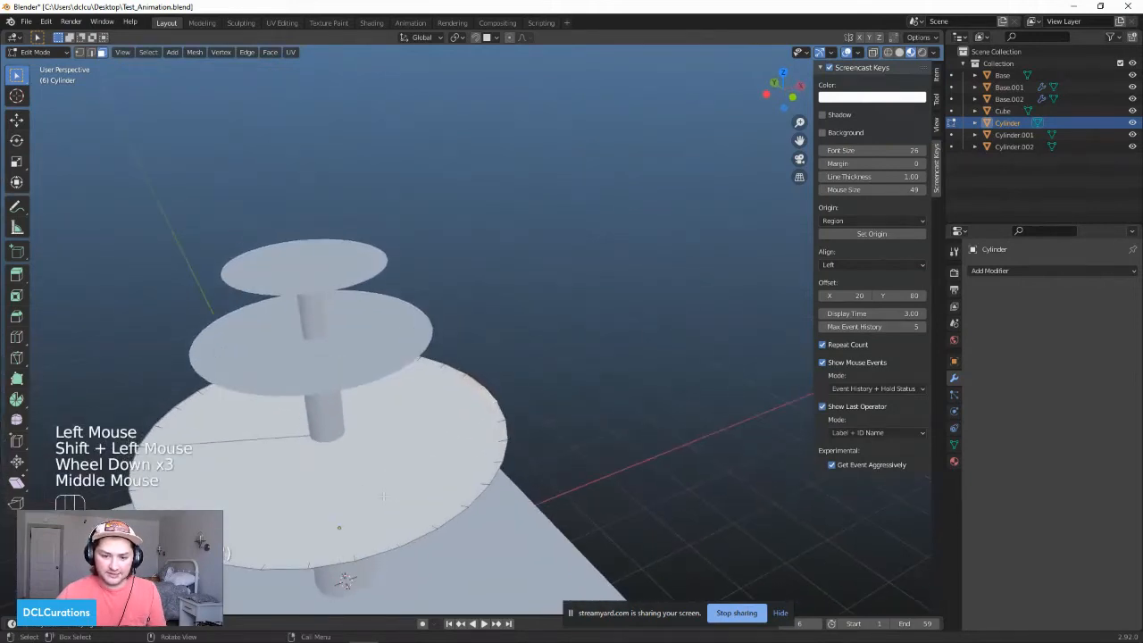
ctrl+click(229, 544)
middle_drag(230, 543, 203, 474)
middle_drag(145, 436, 145, 421)
ctrl+click(124, 448)
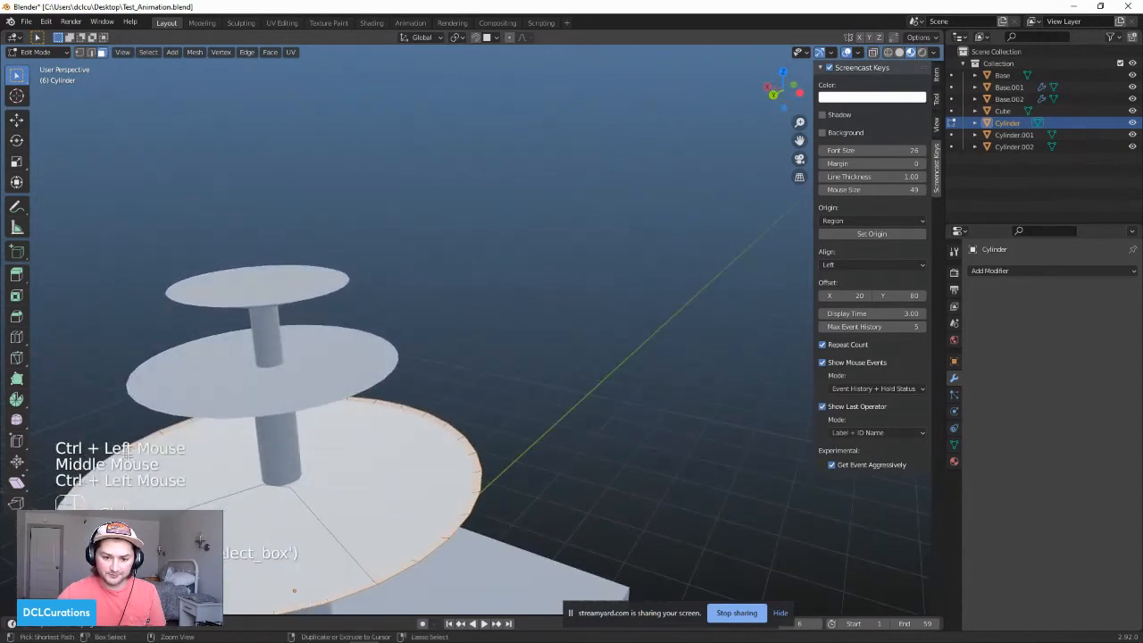
ctrl+click(123, 457)
scroll(141, 479, down, 1)
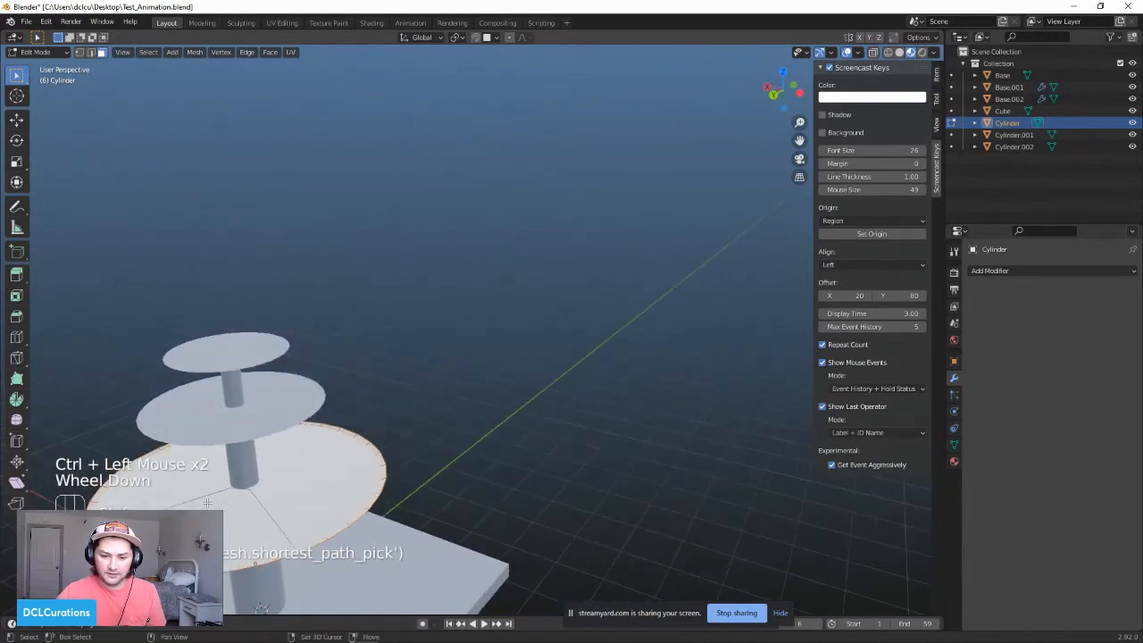
shift+middle_drag(141, 479, 306, 420)
scroll(306, 421, up, 3)
scroll(307, 420, down, 2)
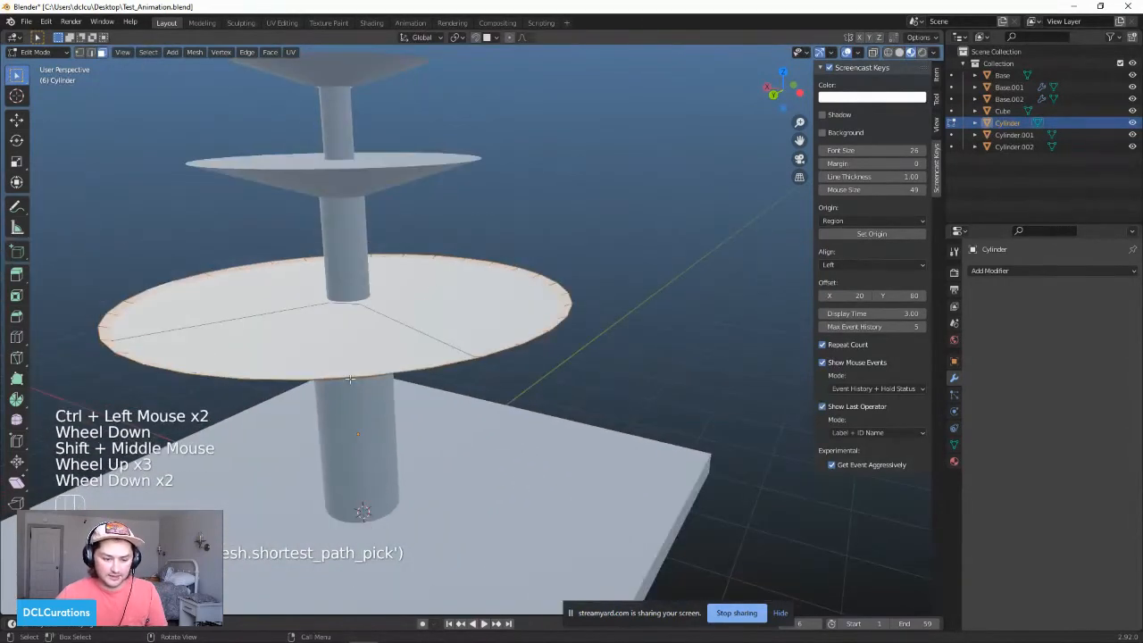
key(e)
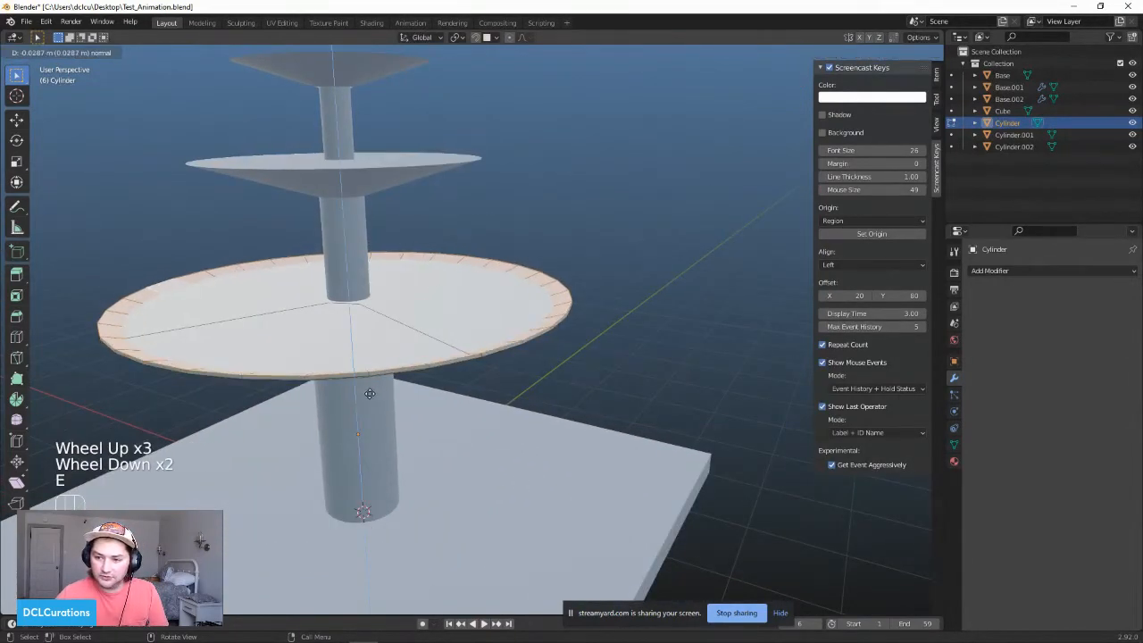
click(375, 391)
Step: Select all the inner top faces of the largest disc inside its rim
middle_drag(496, 399, 641, 350)
click(612, 331)
scroll(626, 311, down, 2)
scroll(626, 312, up, 1)
middle_drag(626, 312, 455, 292)
click(455, 292)
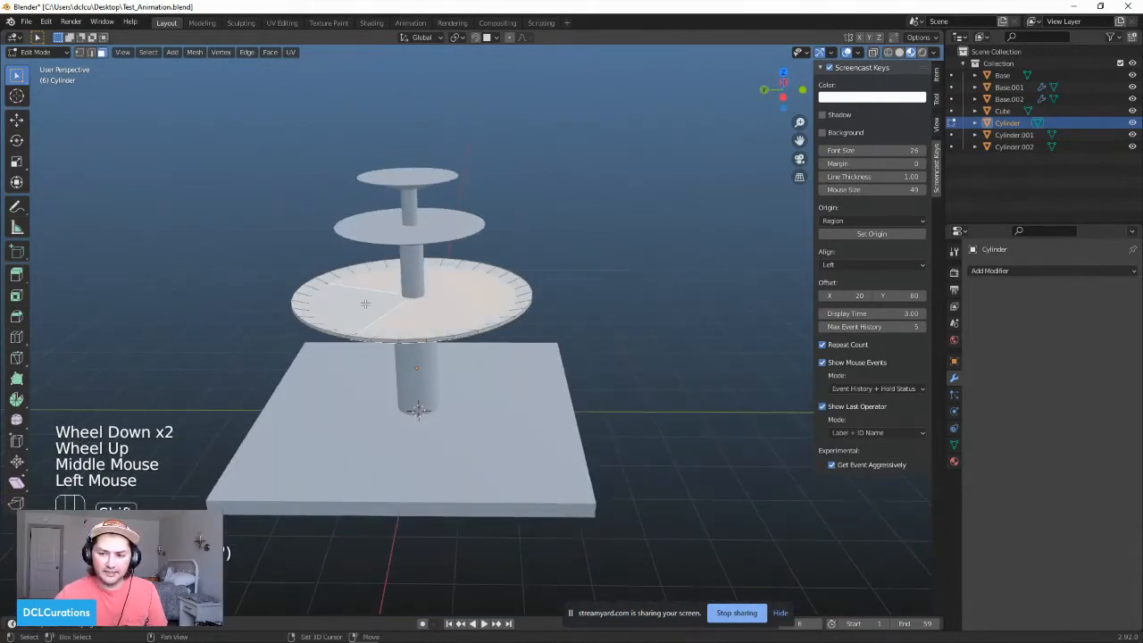
shift+click(424, 297)
scroll(424, 296, up, 2)
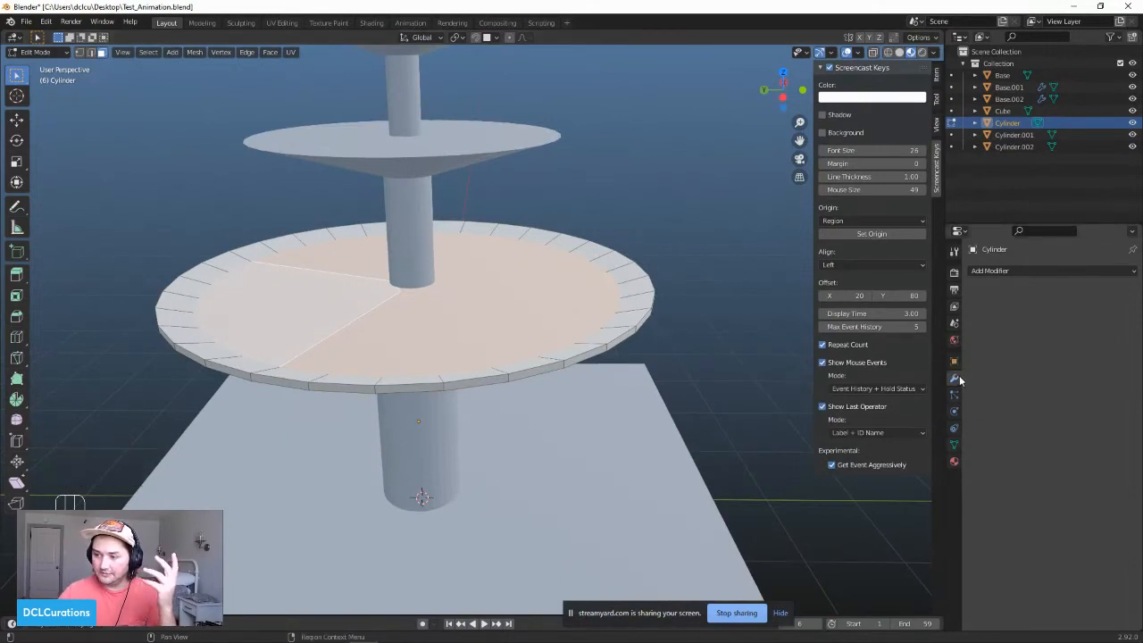
Step: Try giving the largest disc a new material with a blue base color, and undo it
click(953, 463)
click(1002, 325)
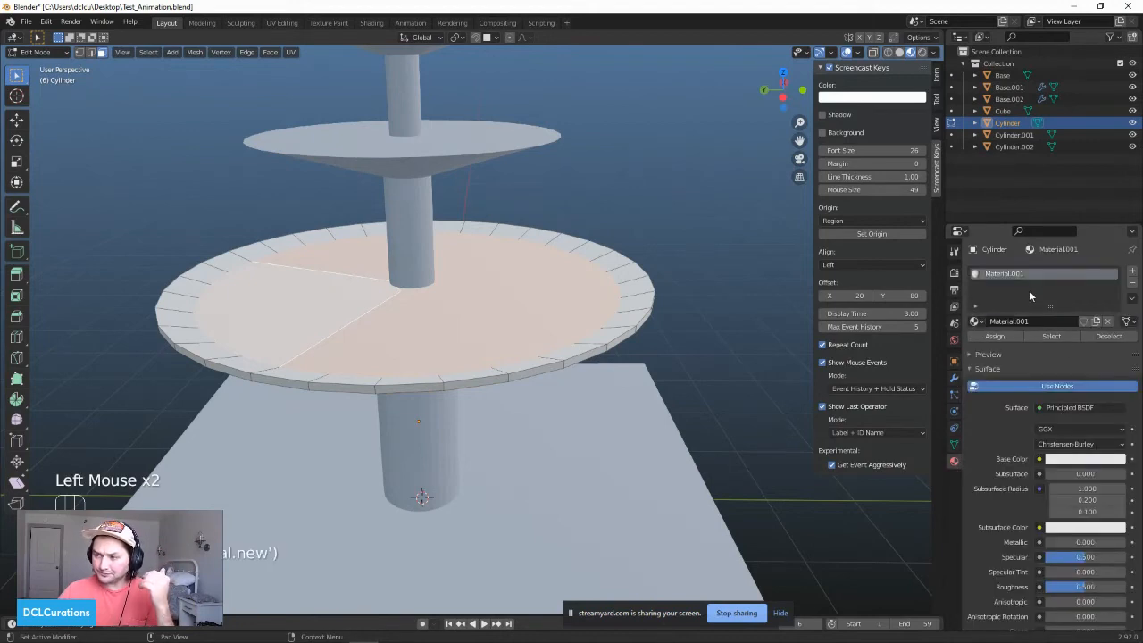
click(1053, 460)
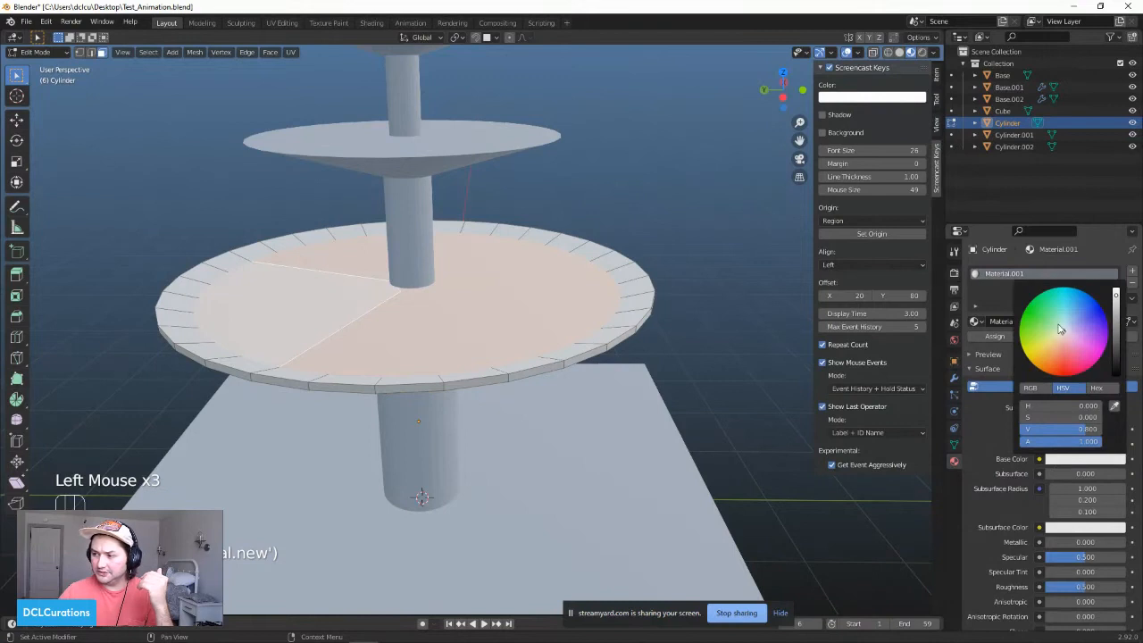
drag(1059, 330, 1087, 306)
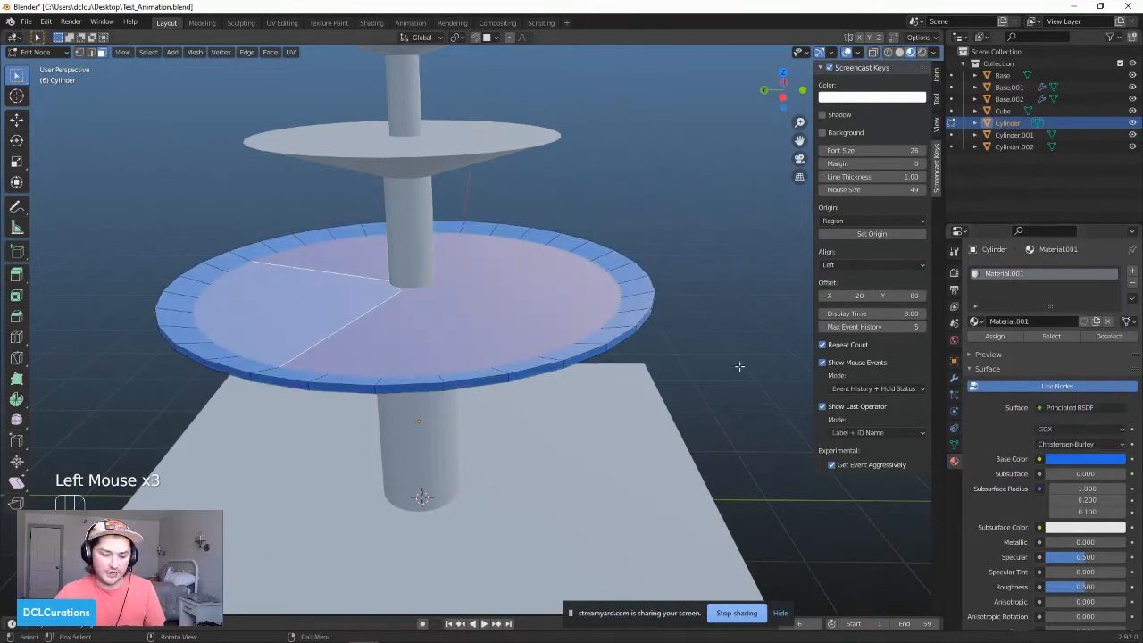
key(ctrl+z)
Step: Separate the selected inner faces of the largest disc into their own object
right_click(476, 311)
mouse_move(476, 311)
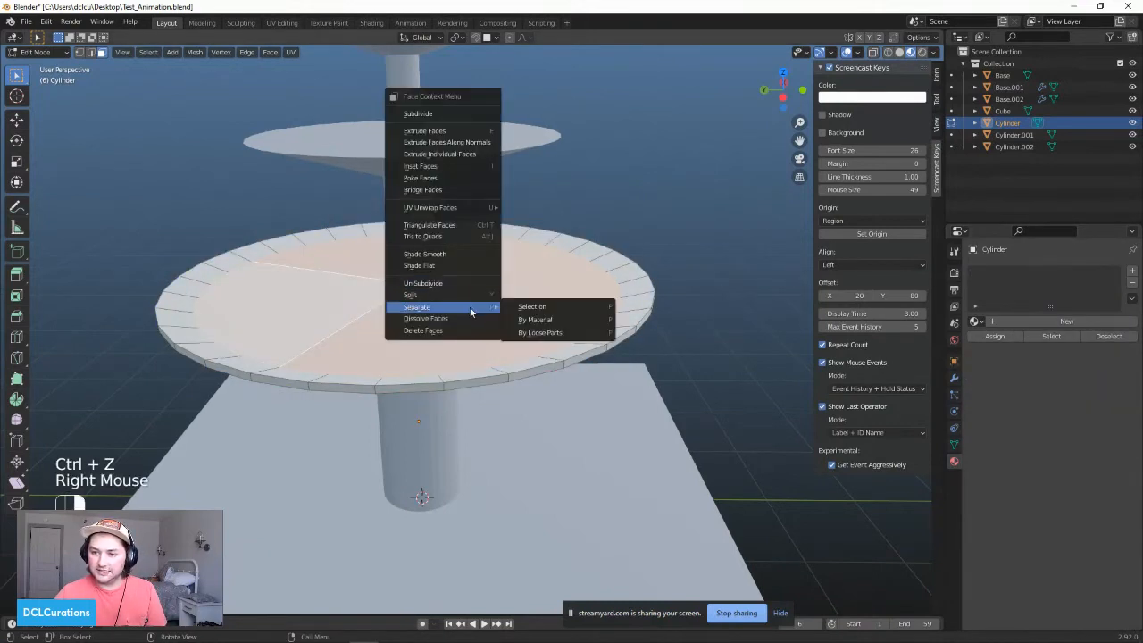
click(534, 306)
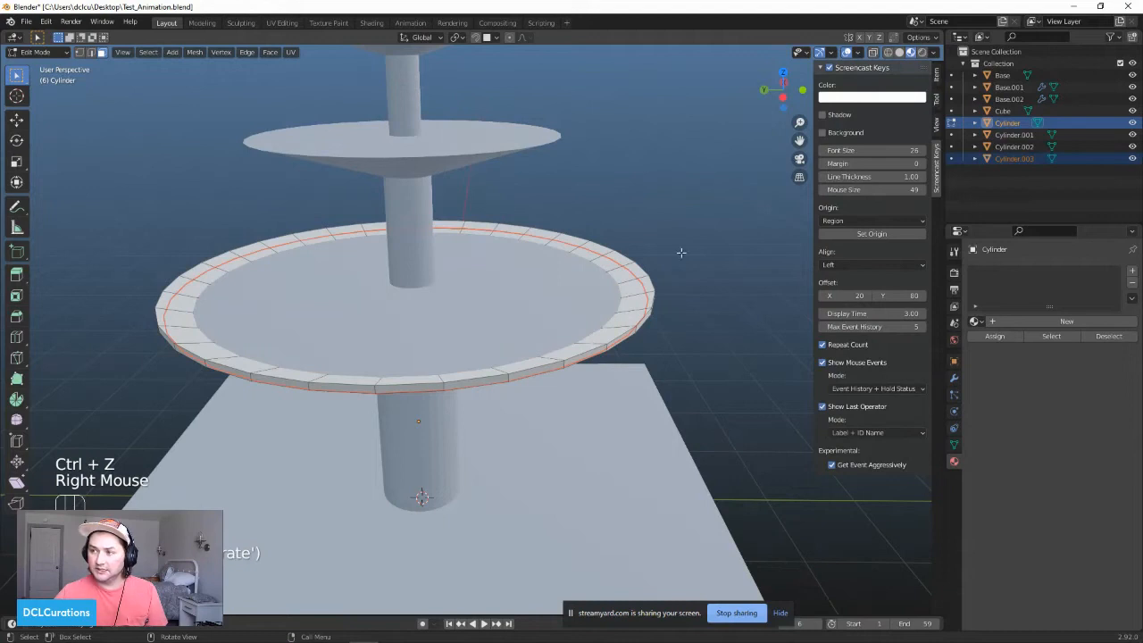
Step: Rename the separated inner-disc object to Fluid
click(1013, 159)
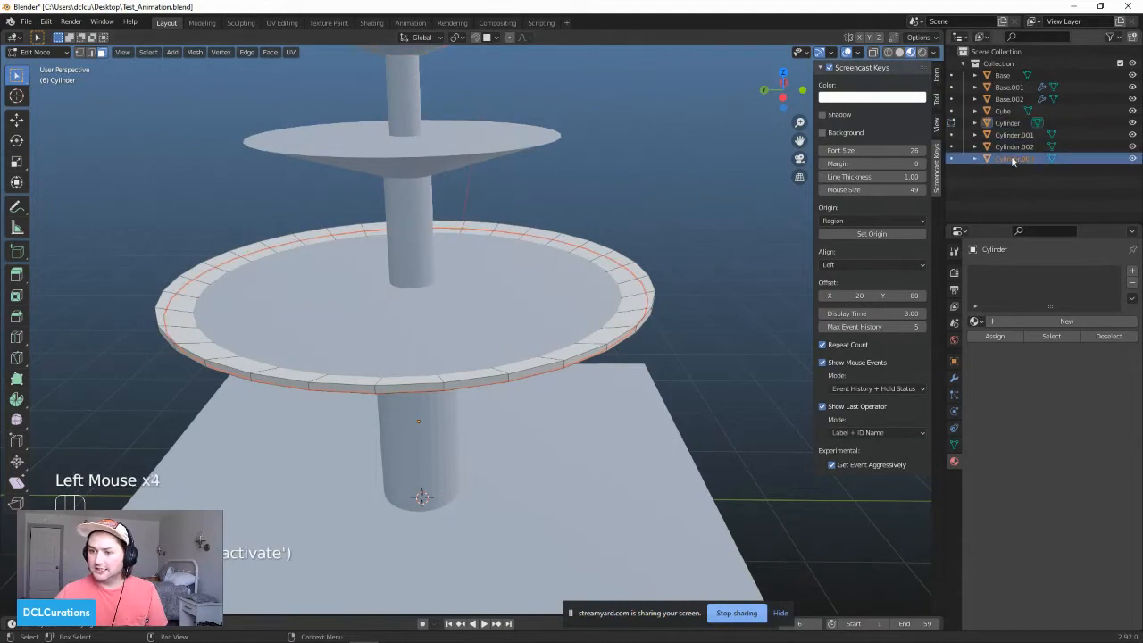
double_click(1012, 160)
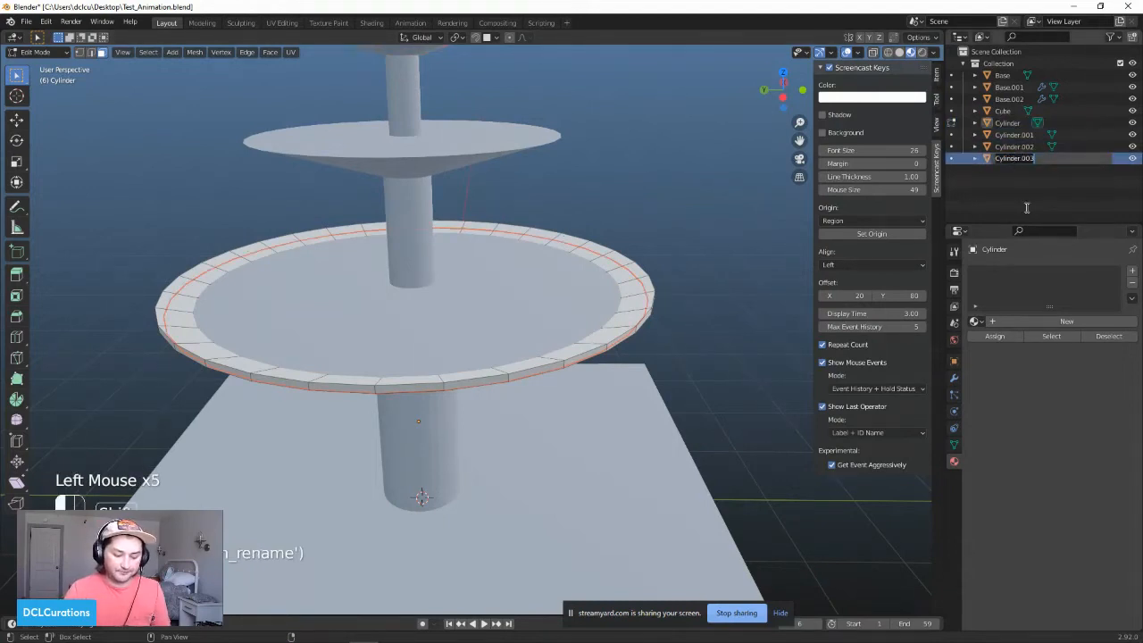
text(fLUID)
key(Return)
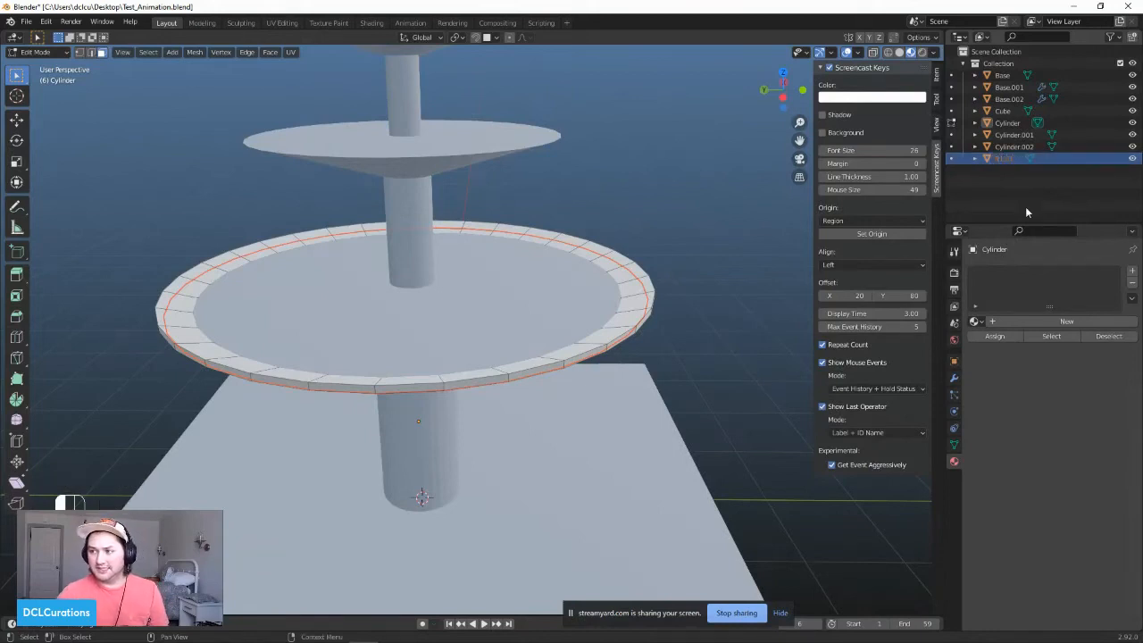
double_click(1016, 158)
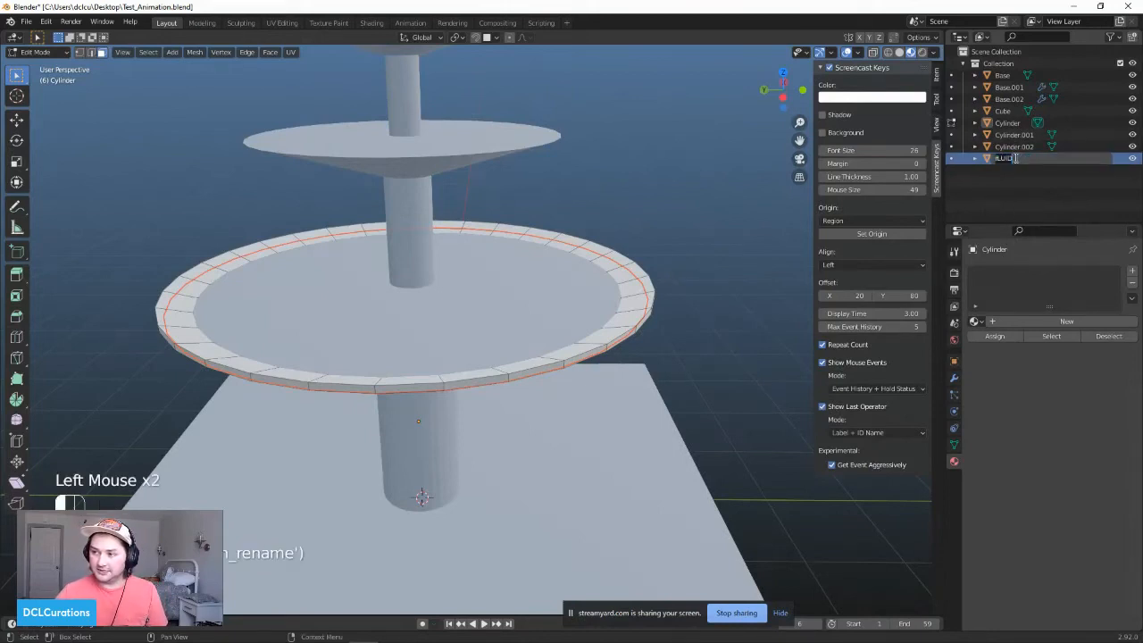
text(Fluid)
key(Return)
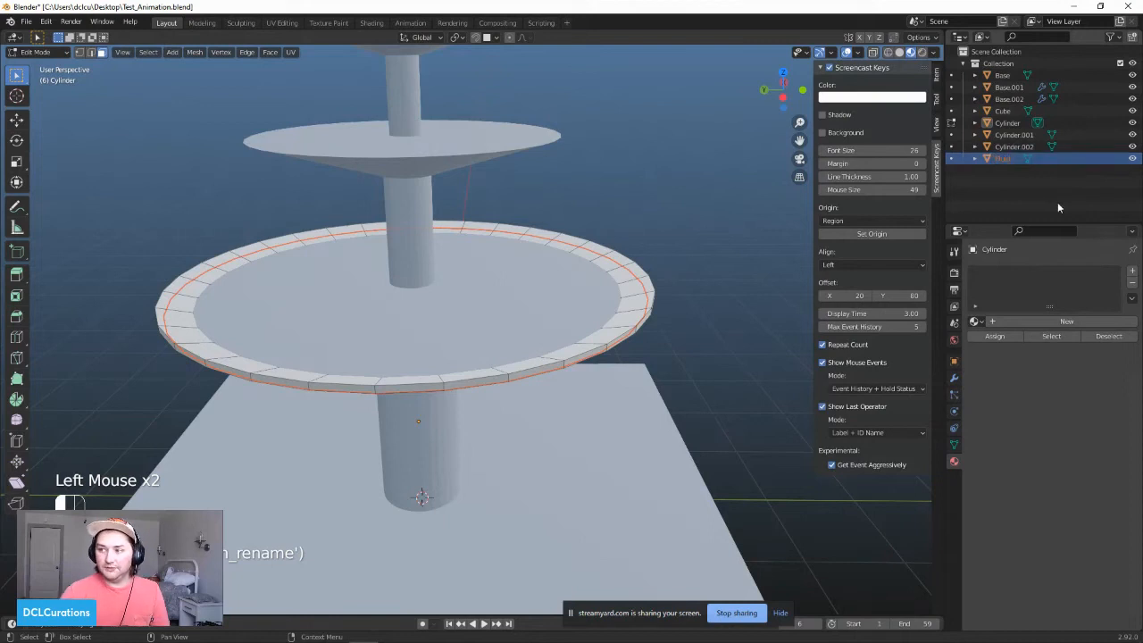
scroll(403, 314, down, 2)
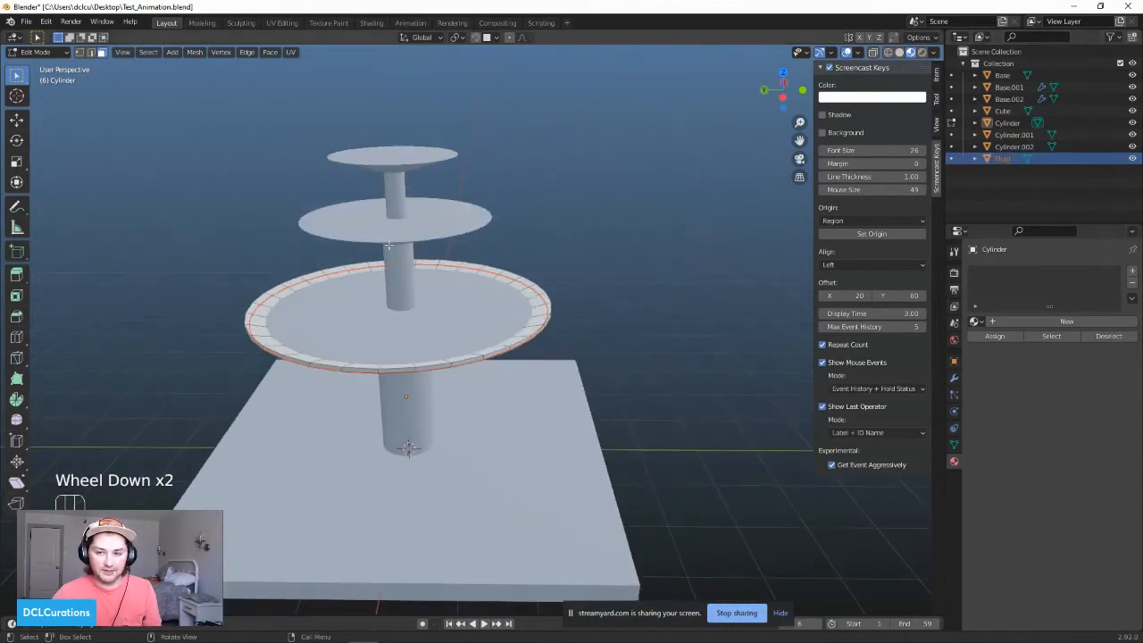
scroll(732, 286, up, 1)
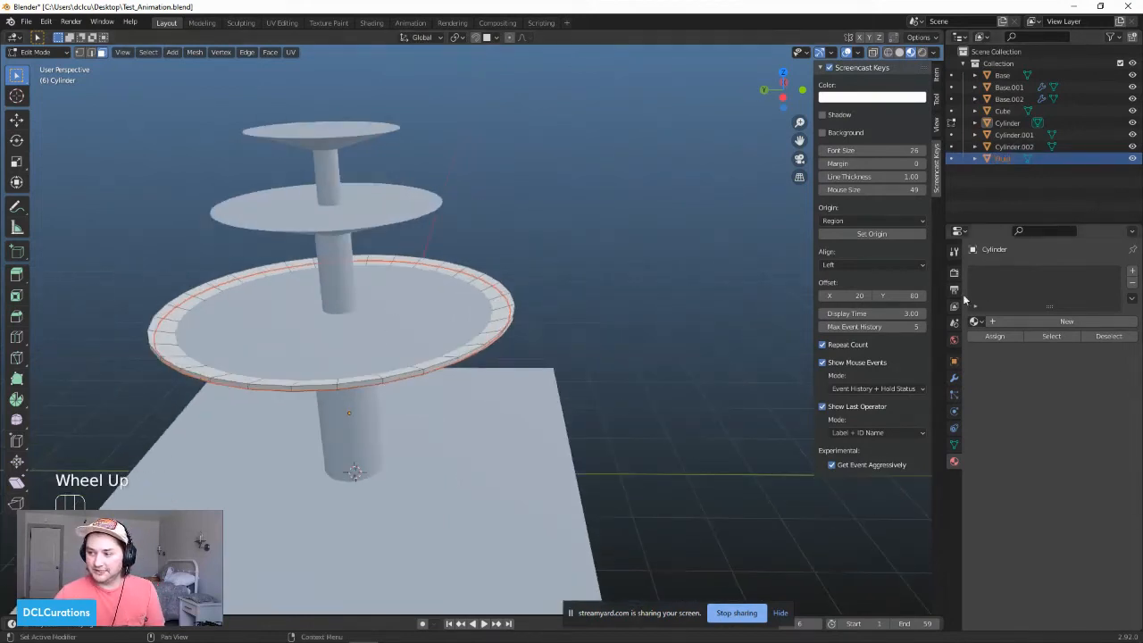
Step: Try giving the large disc's rim a new material with a blue base color, and remove that material slot
click(1019, 320)
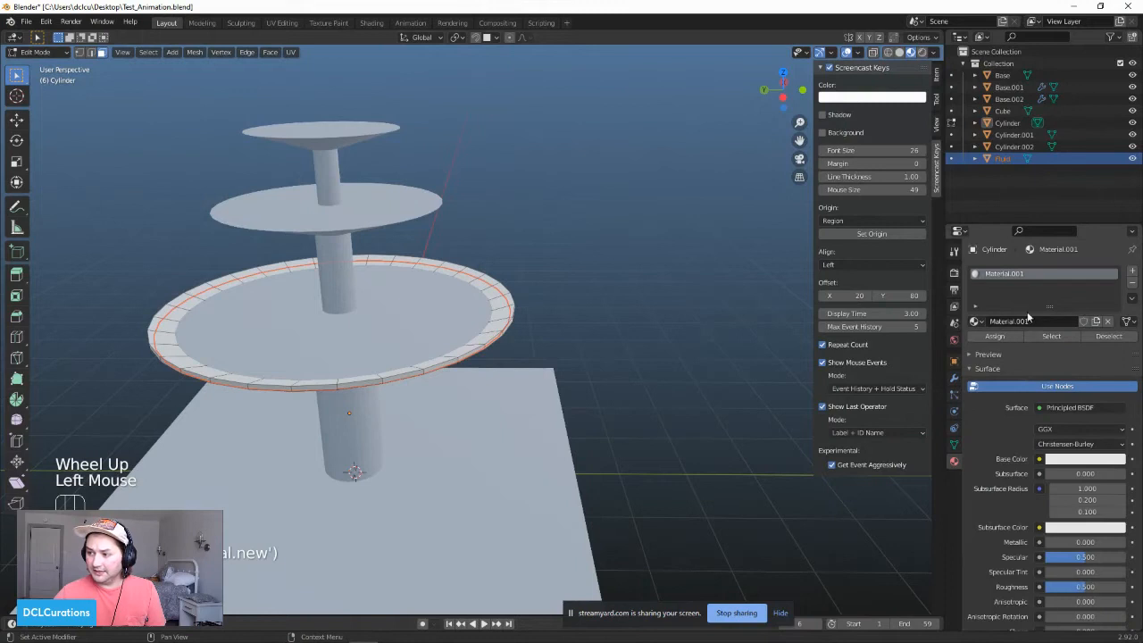
click(1065, 459)
drag(1062, 339, 1095, 315)
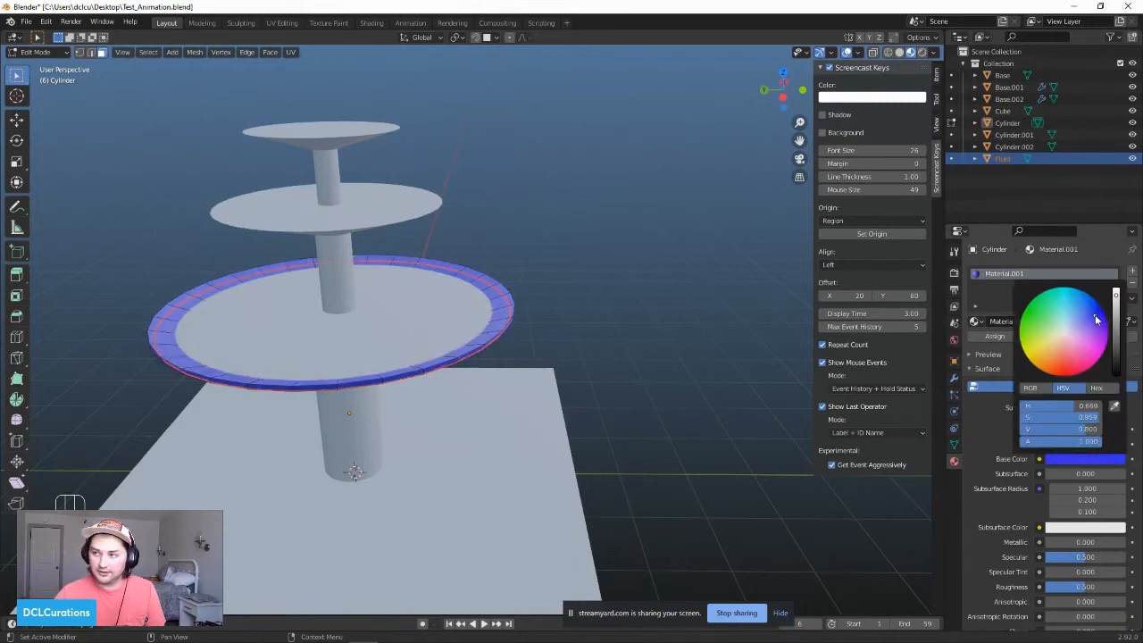
click(1132, 283)
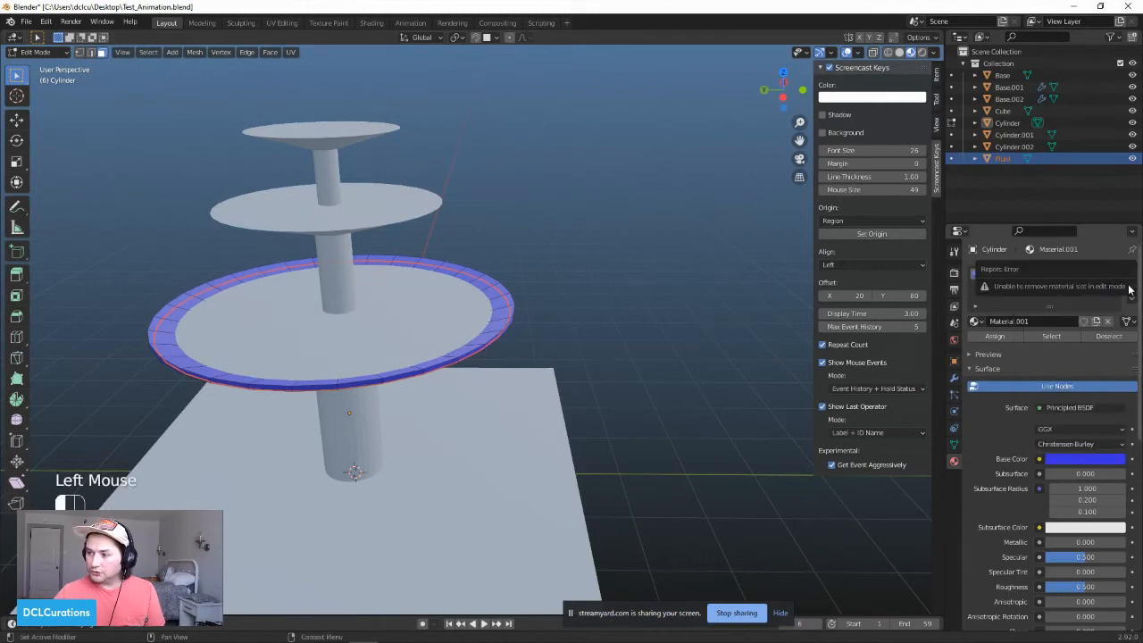
click(1132, 283)
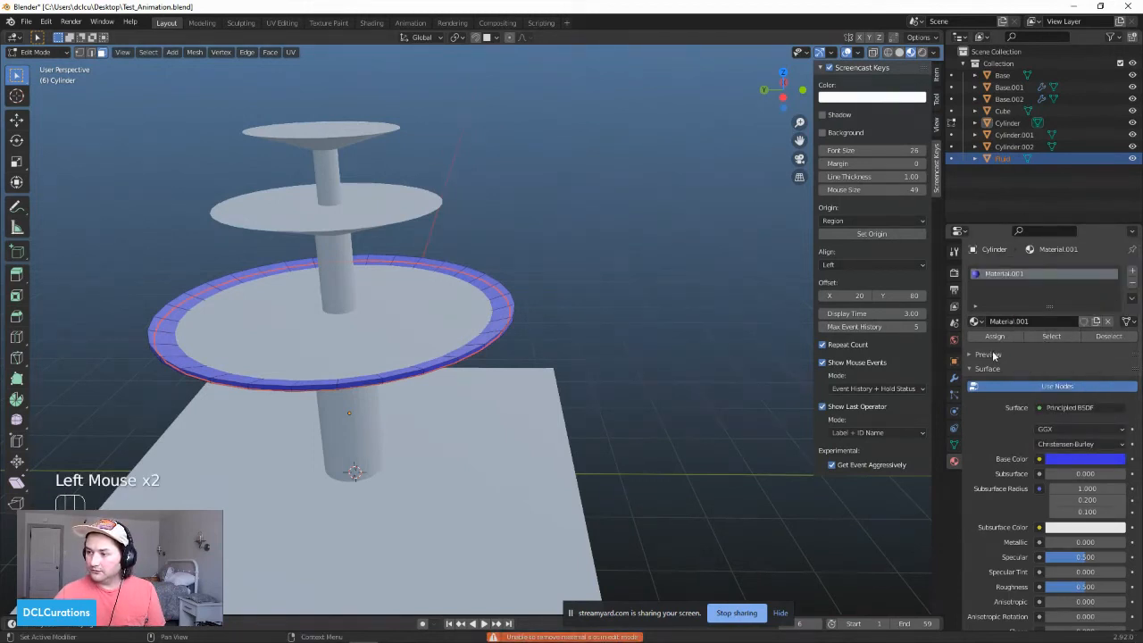
key(Tab)
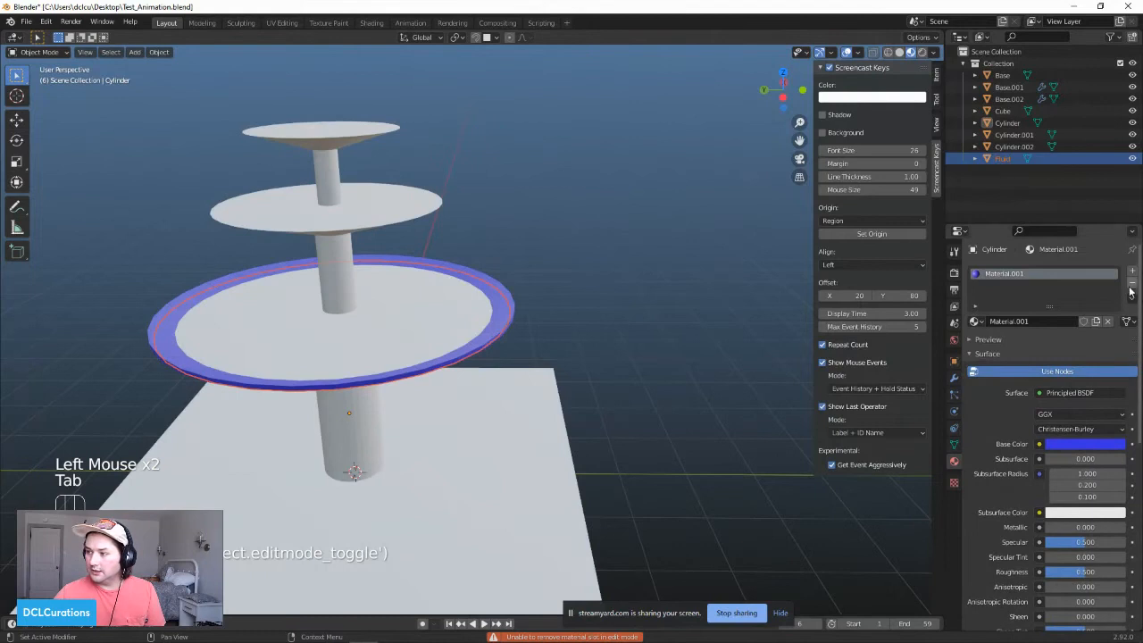
click(1132, 283)
Step: Go through the fountain's objects one by one to identify which discs and columns they are
click(1012, 146)
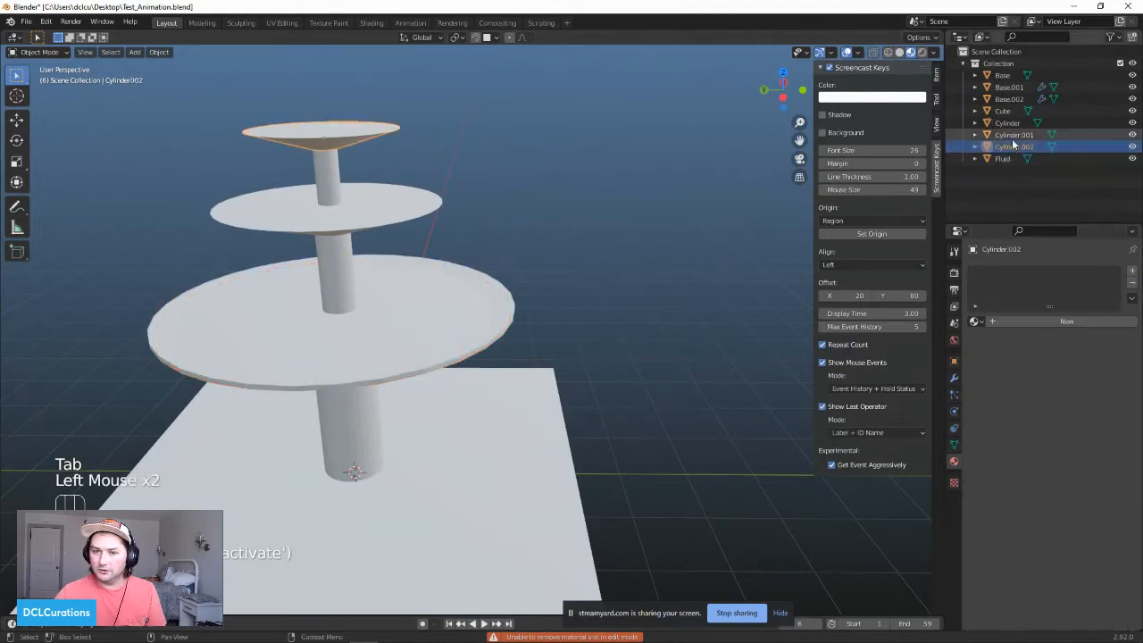
click(1013, 136)
click(1008, 123)
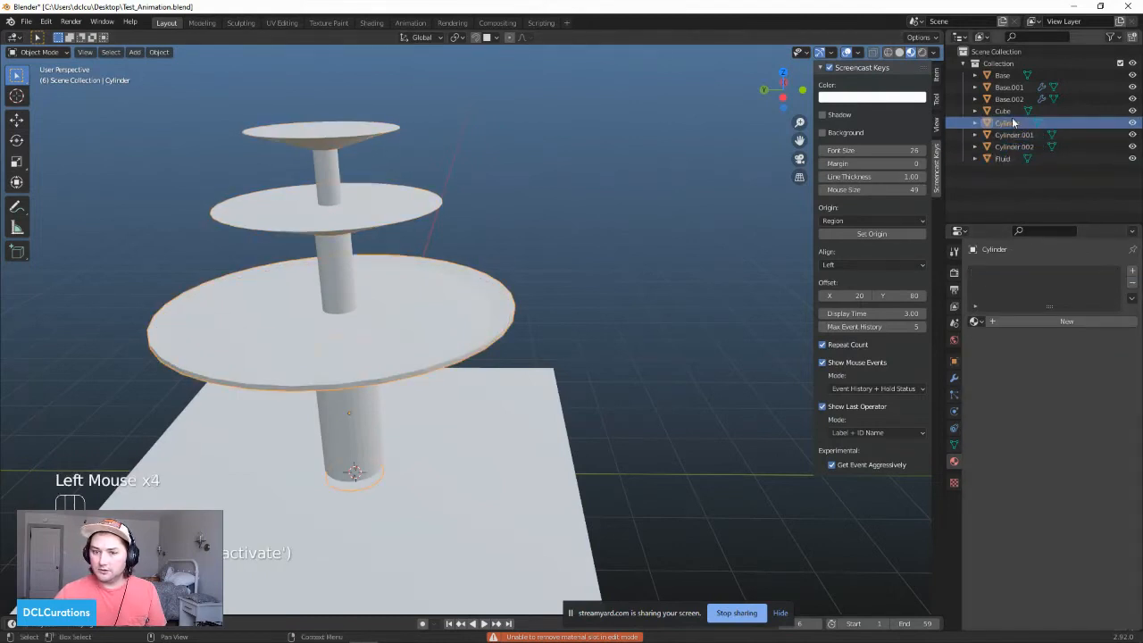
click(1013, 111)
click(1007, 99)
click(1008, 91)
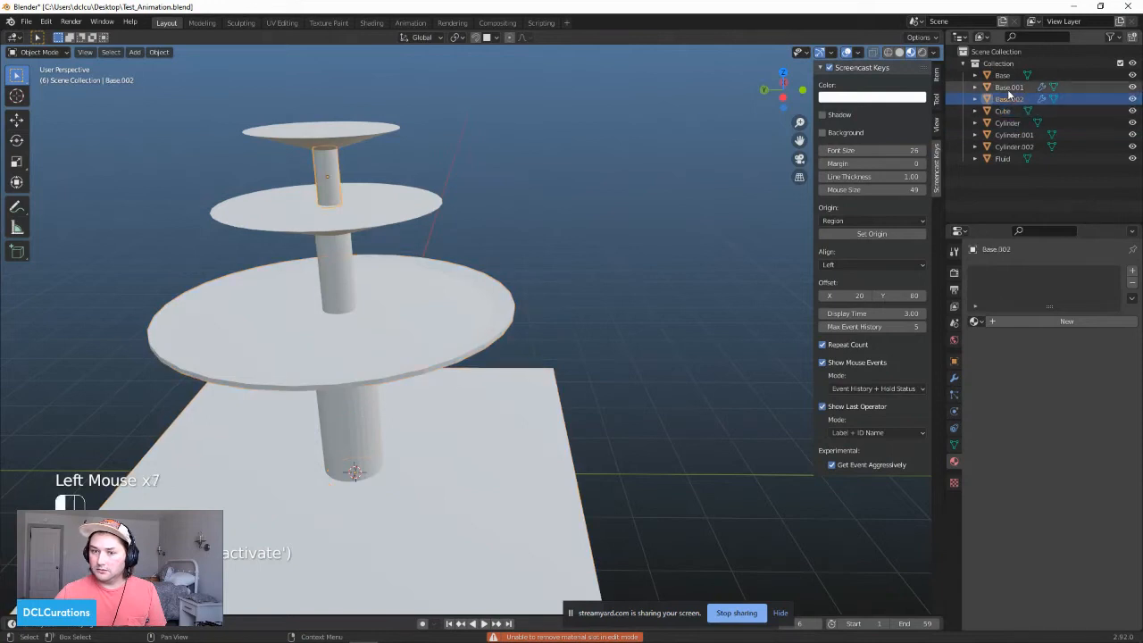
click(1006, 124)
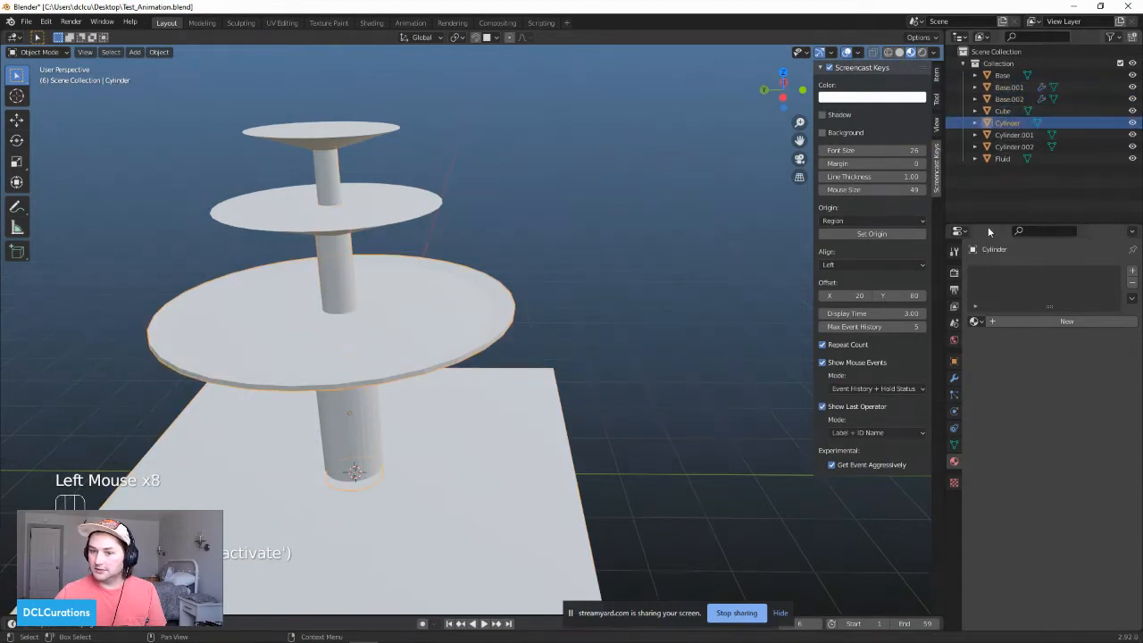
Step: Select the Fluid surface inside the large disc and add an empty material slot to it
click(348, 330)
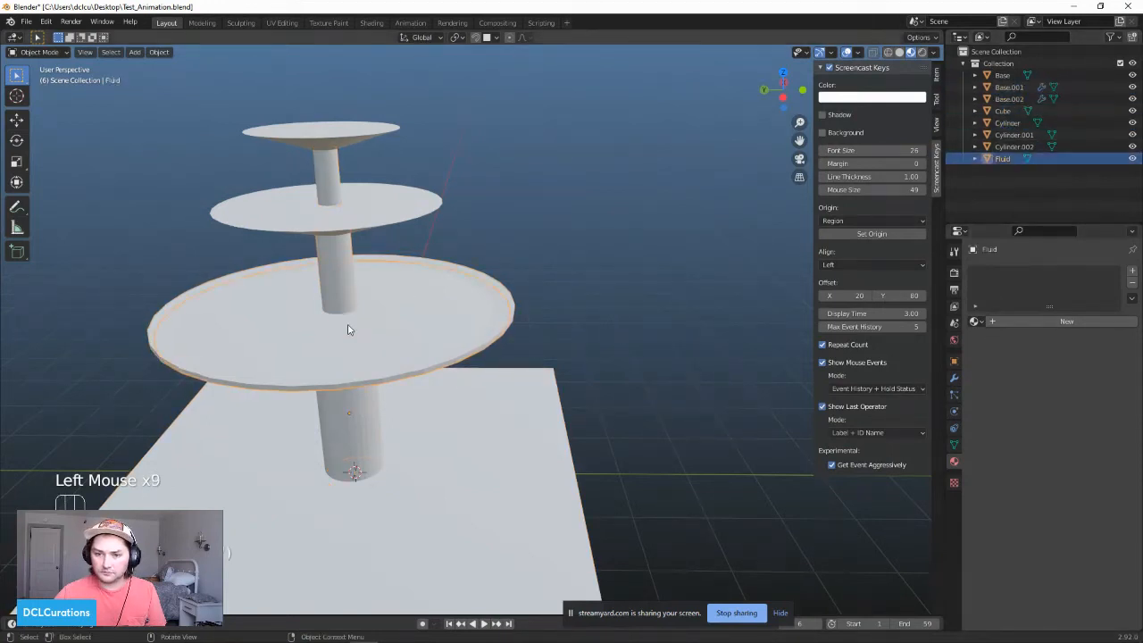
key(Tab)
key(Tab)
click(390, 324)
click(389, 325)
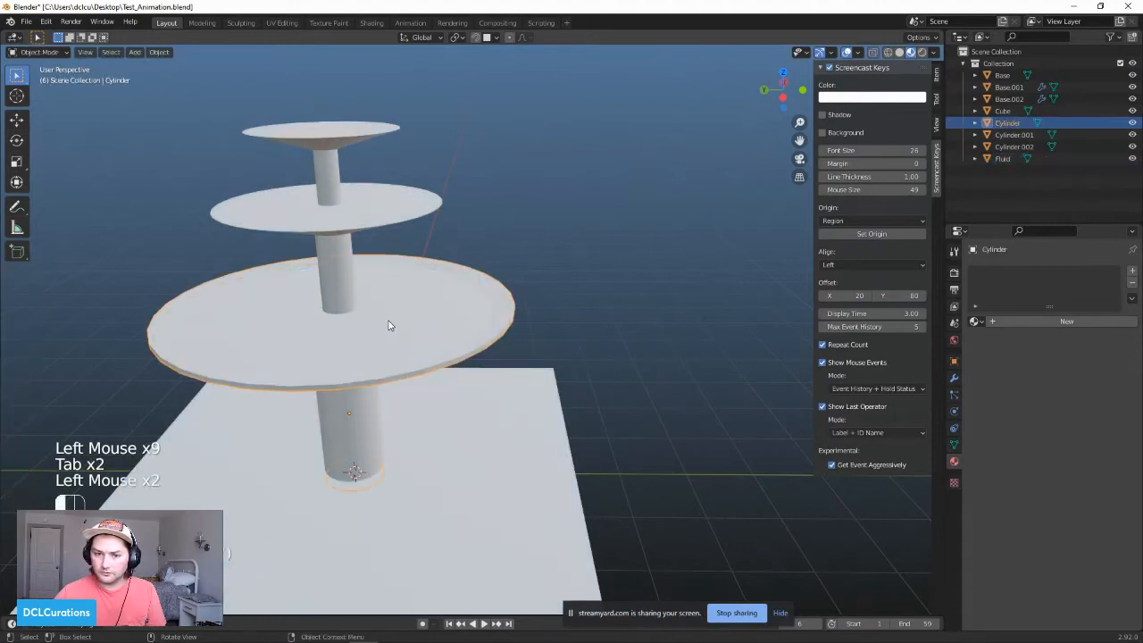
click(389, 325)
click(1132, 271)
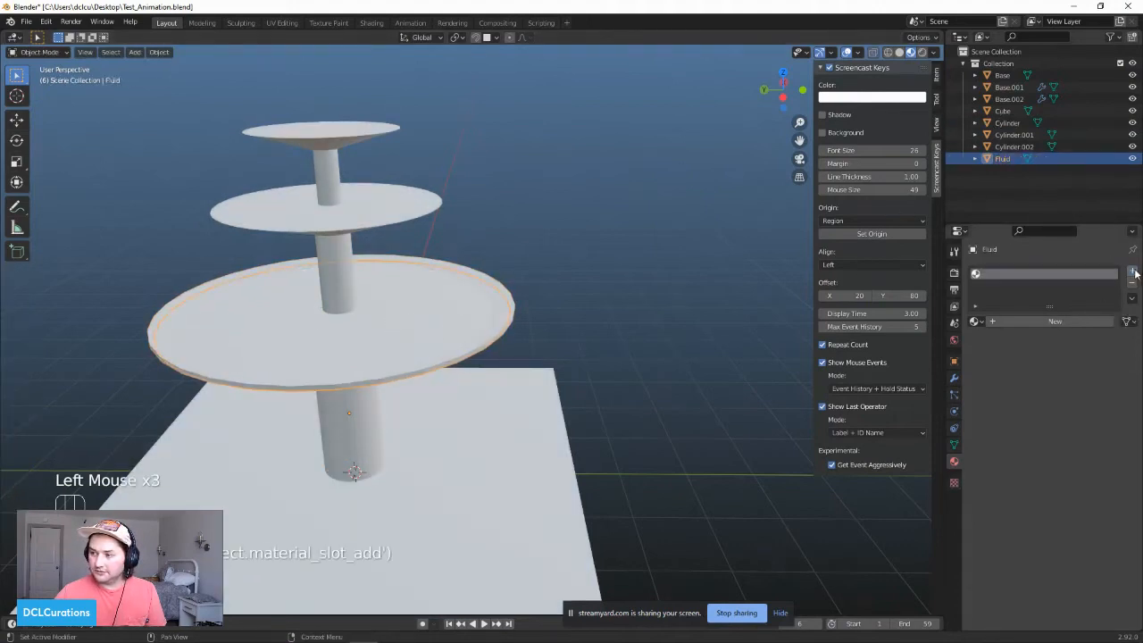
Step: Give the large rimmed disc a new material with a saturated blue base color, hue about 0.66
click(320, 293)
click(300, 320)
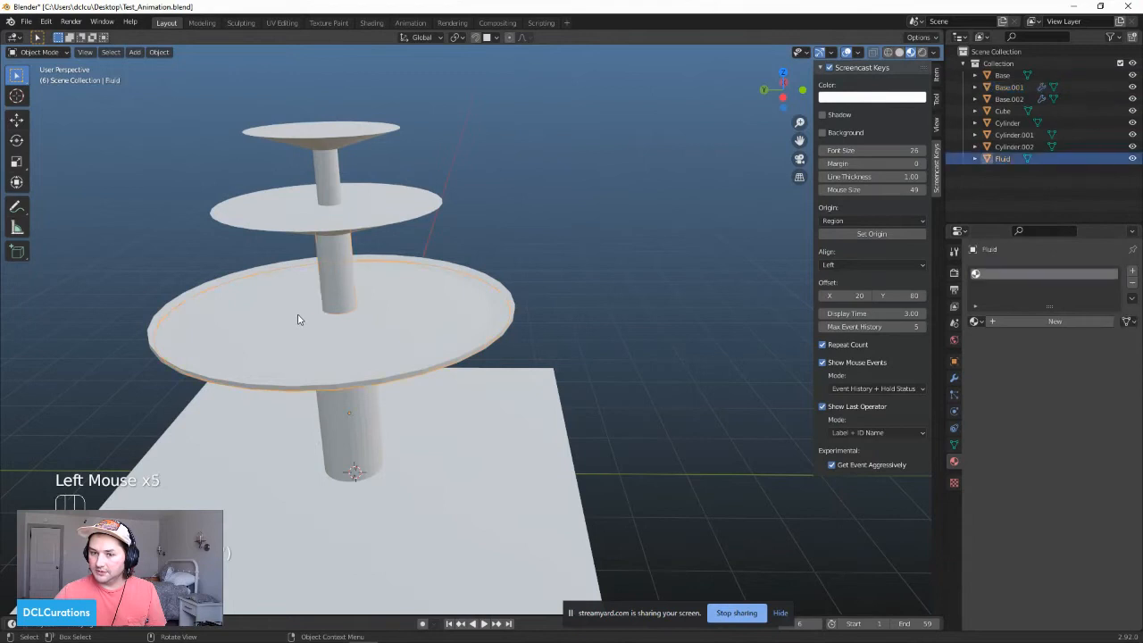
click(296, 319)
click(1132, 272)
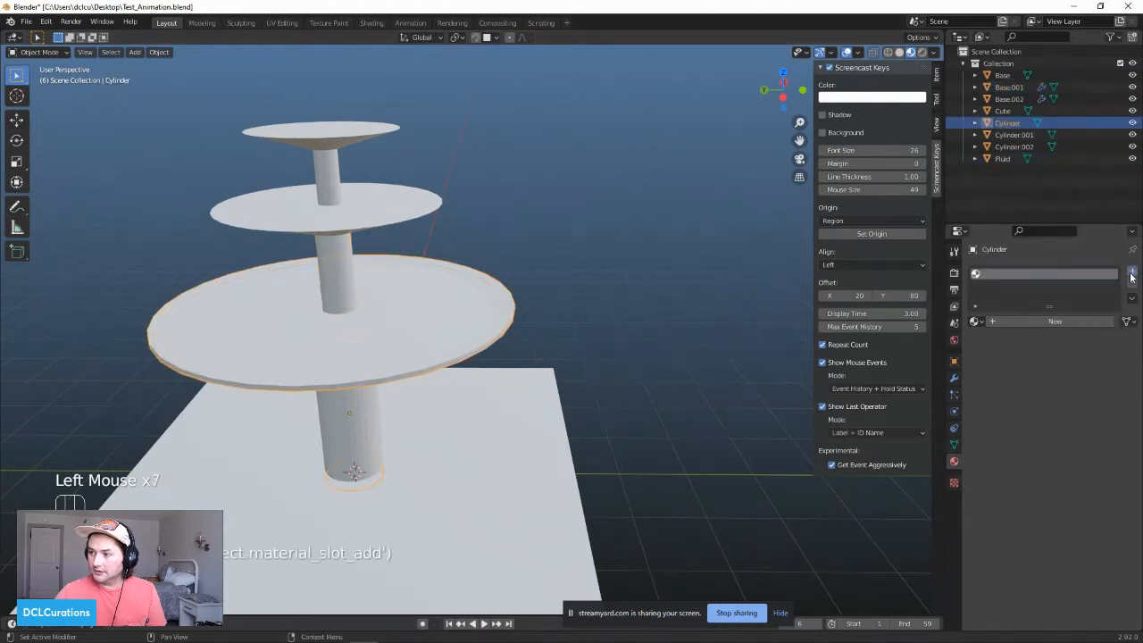
click(1007, 322)
click(1085, 444)
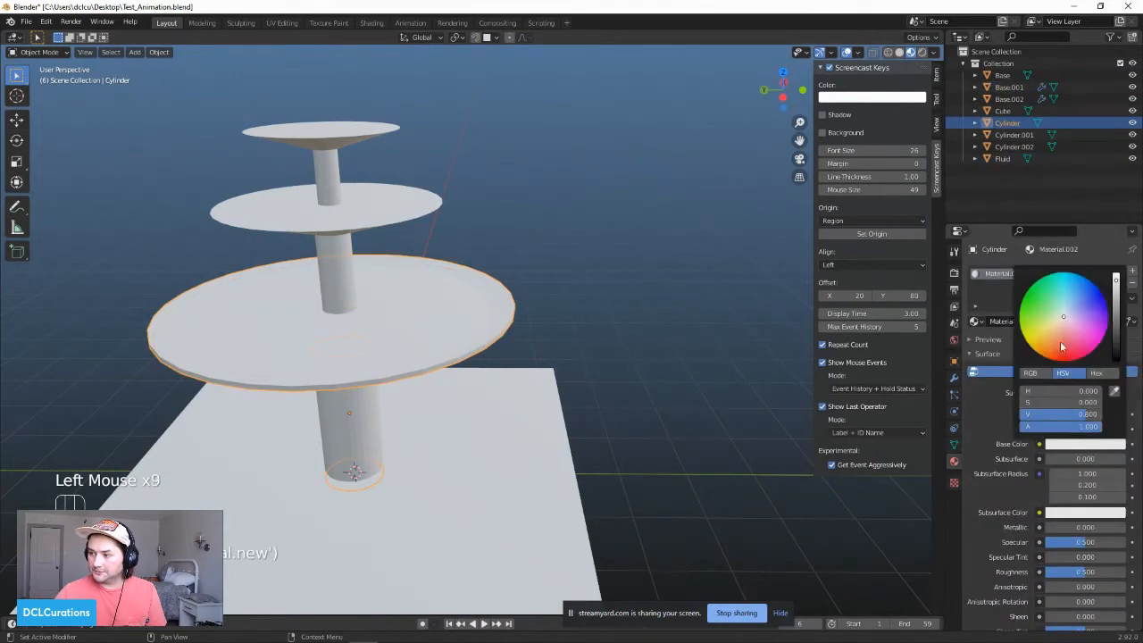
click(1090, 300)
drag(1090, 300, 1100, 293)
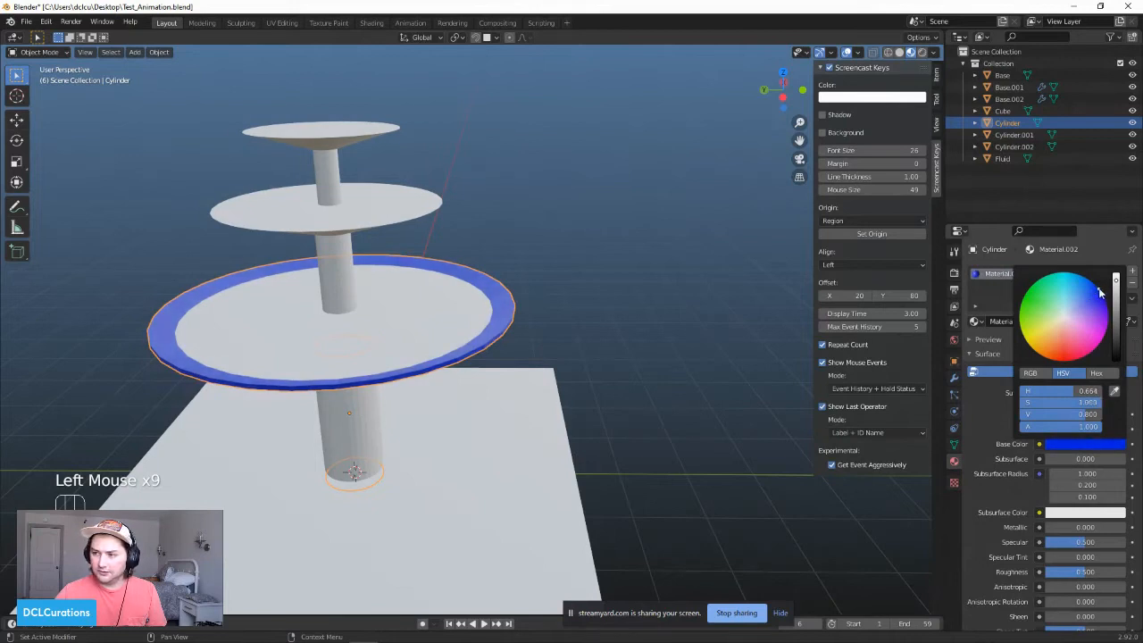
Step: Give the Fluid object a new material with a light blue base color, hue about 0.54
click(1013, 134)
click(1013, 134)
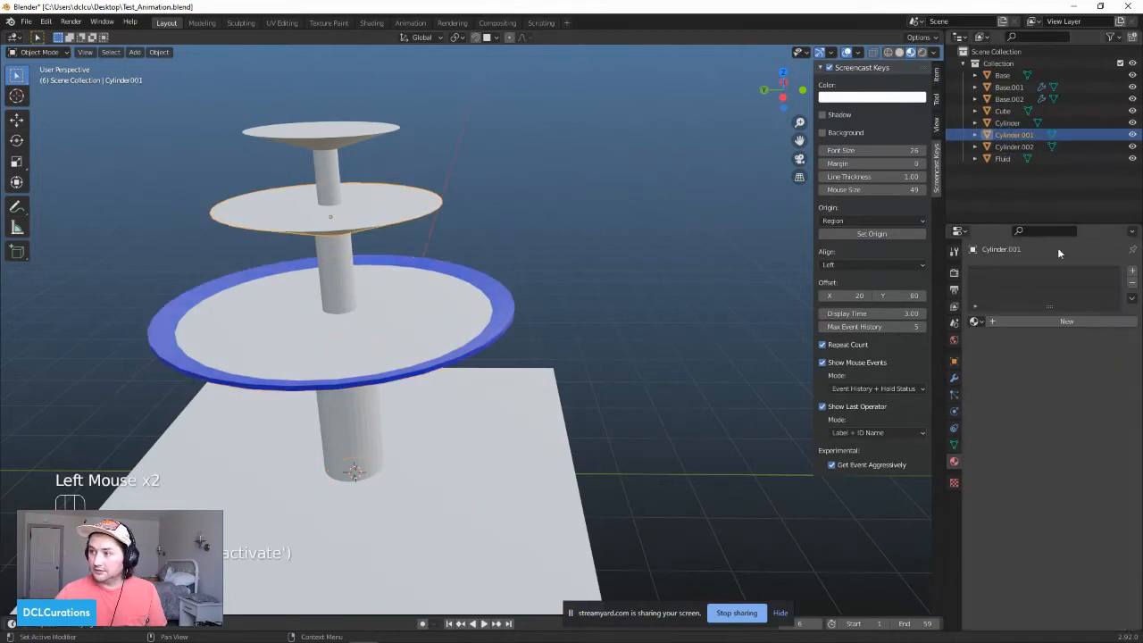
click(1013, 146)
click(1001, 158)
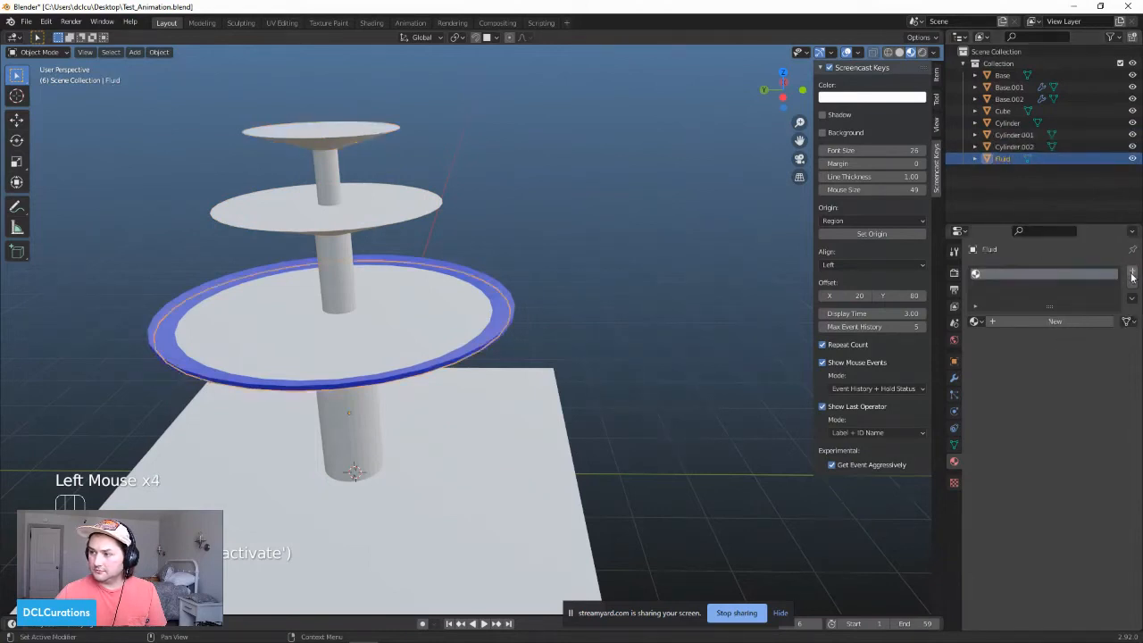
click(1056, 322)
click(1085, 444)
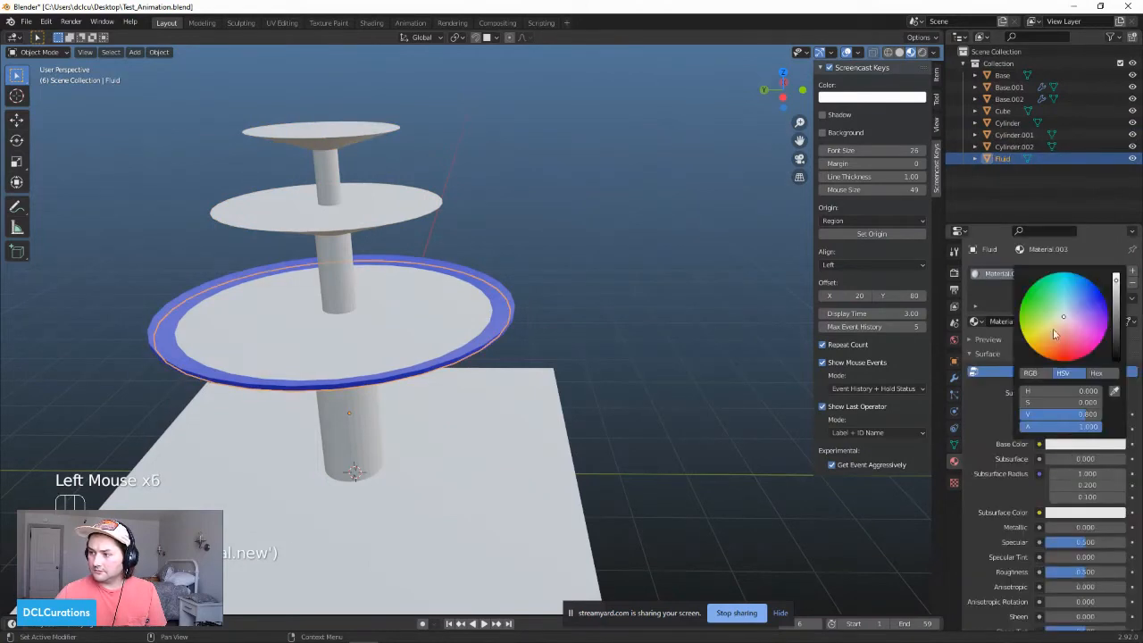
drag(1054, 333, 1072, 287)
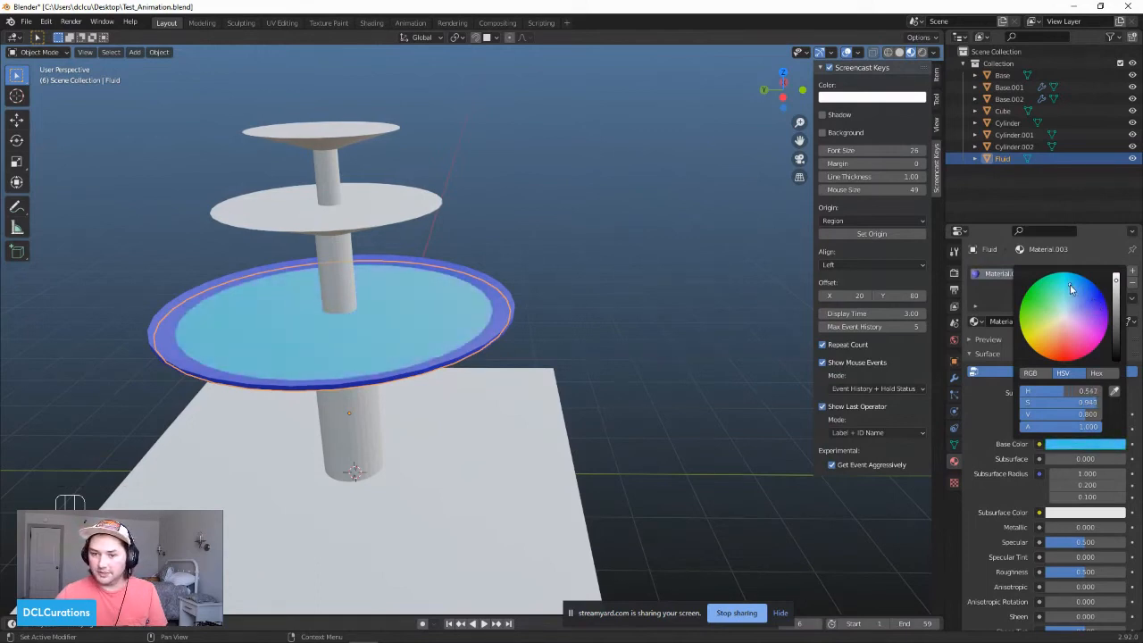
Step: Change the large disc's rim material to a nearly neutral dark grey base color with a value of about 0.077
click(501, 308)
click(502, 308)
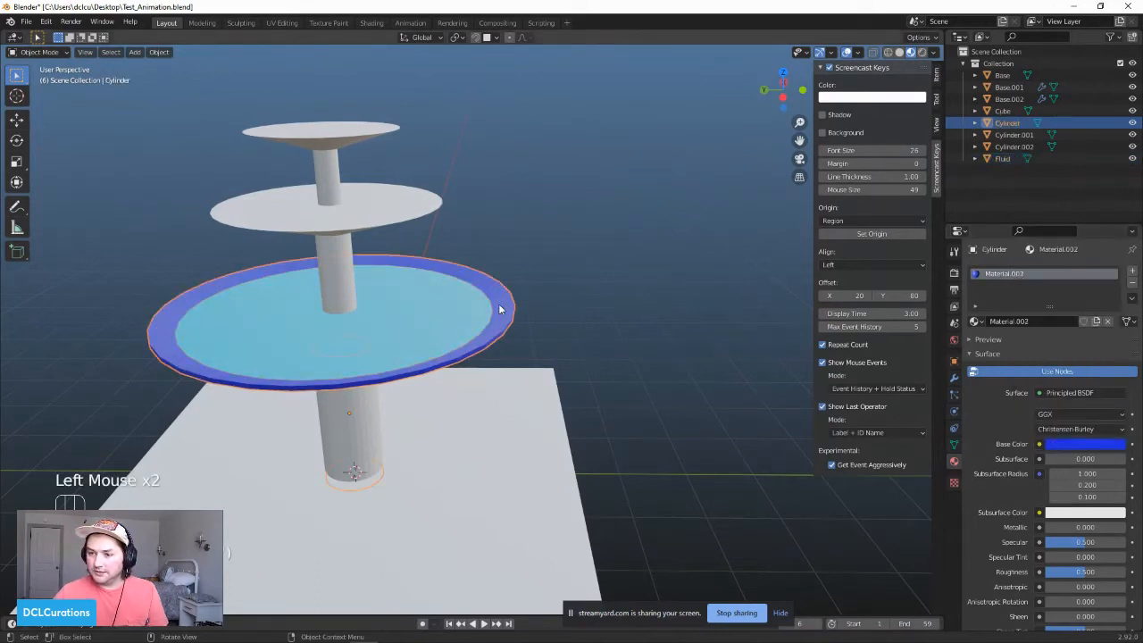
click(501, 308)
click(501, 310)
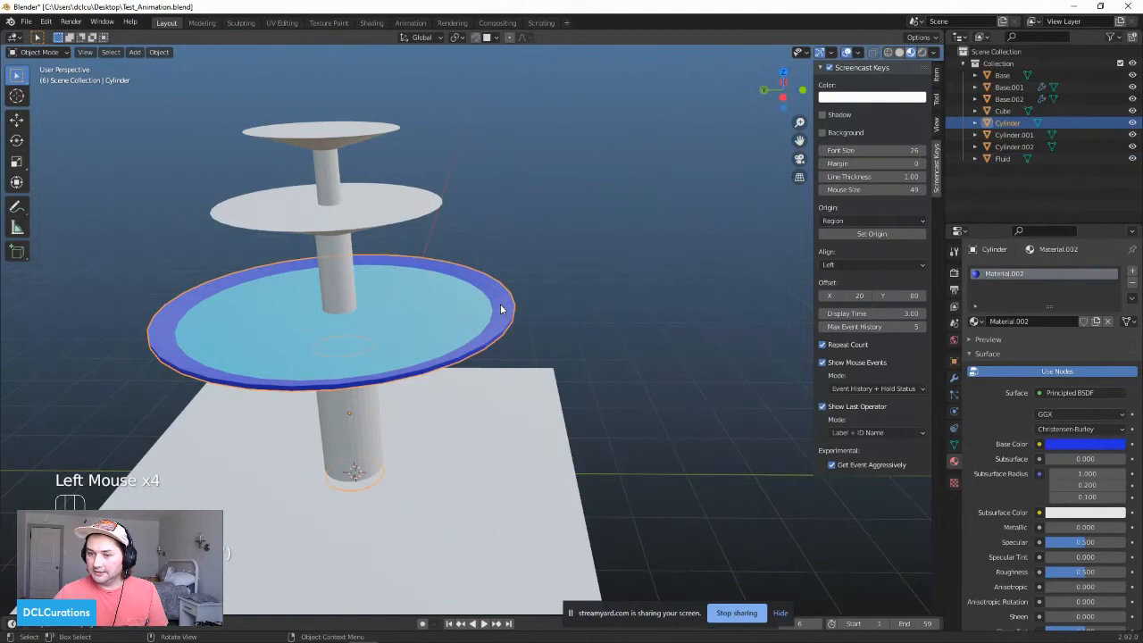
click(1069, 444)
drag(1088, 298, 1063, 319)
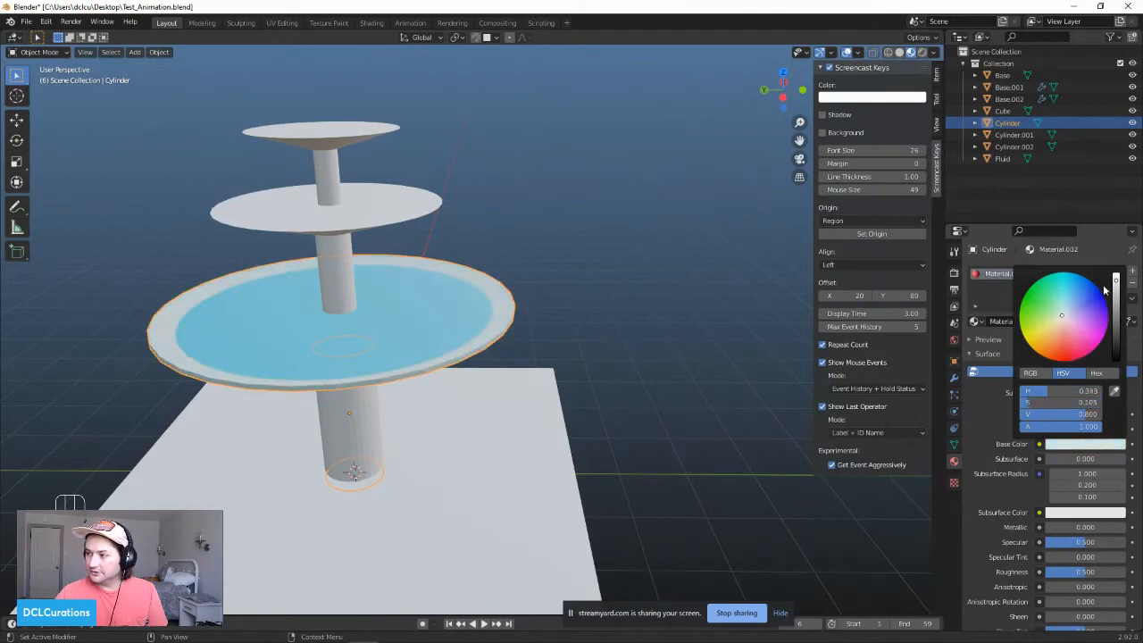
drag(1118, 283, 1115, 341)
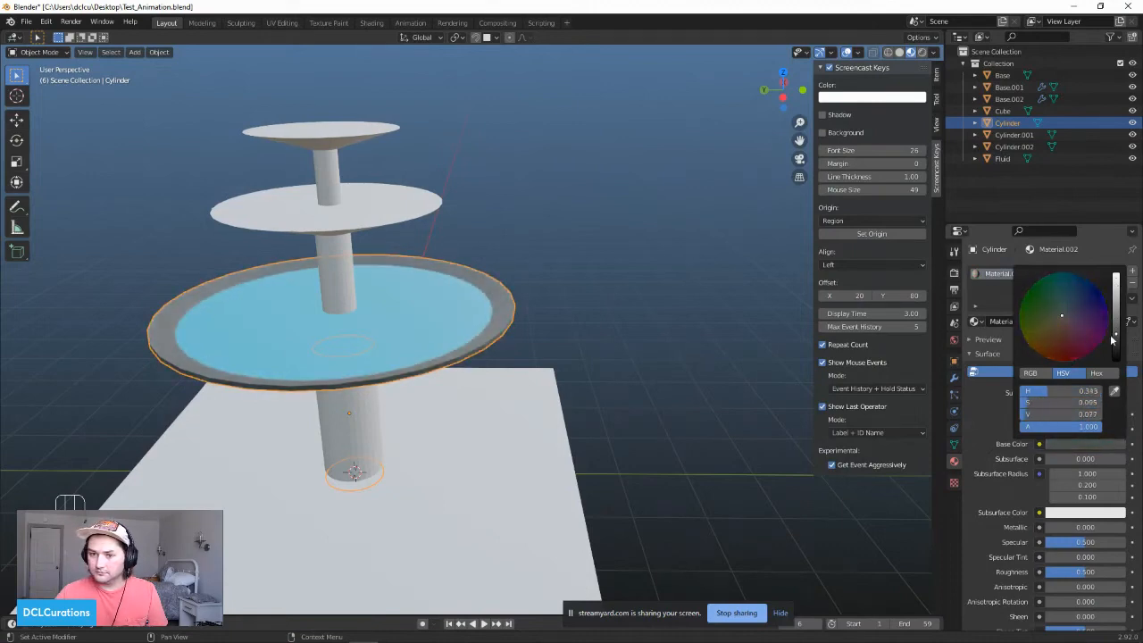
click(658, 366)
Step: Examine the colored basin and the whole fountain from several angles and distances
middle_drag(425, 380, 312, 416)
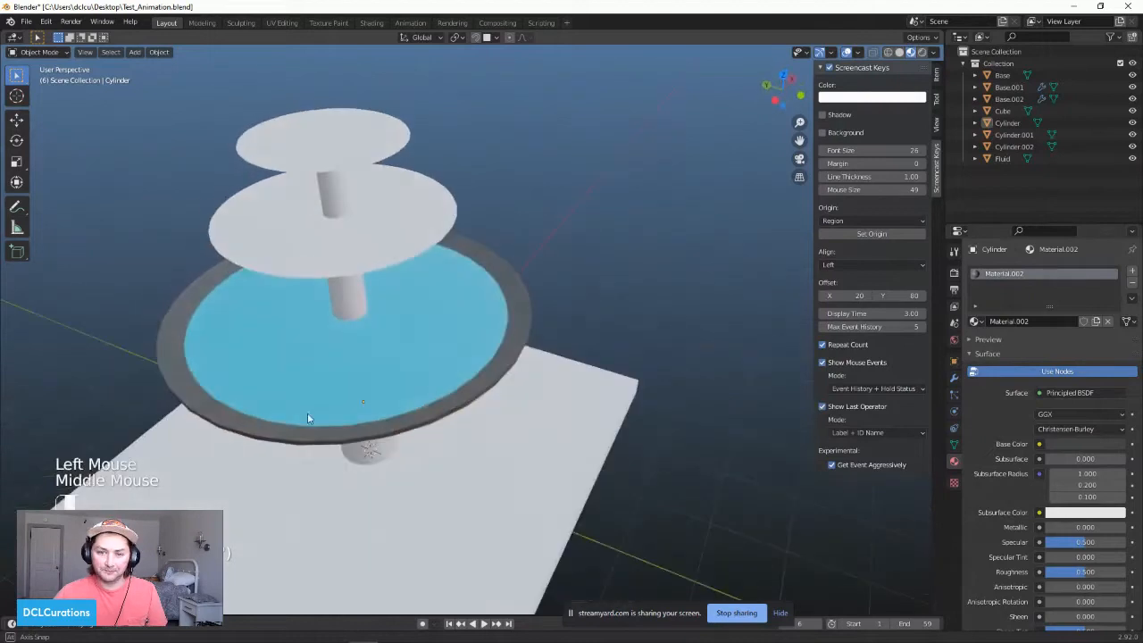
scroll(292, 396, up, 2)
scroll(292, 395, up, 1)
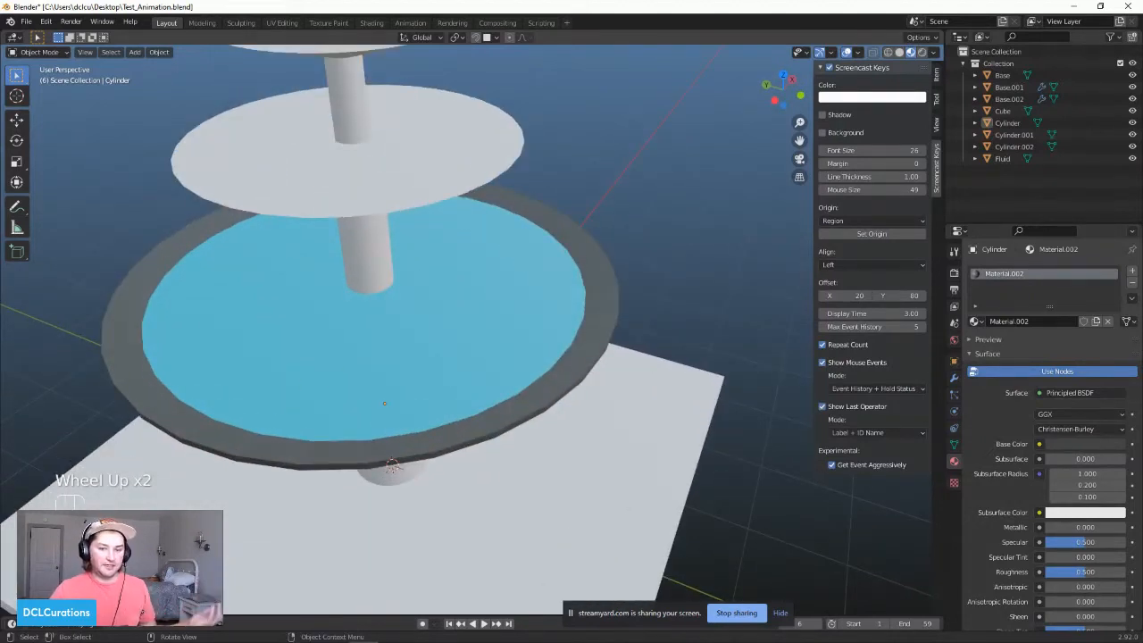
scroll(268, 397, down, 3)
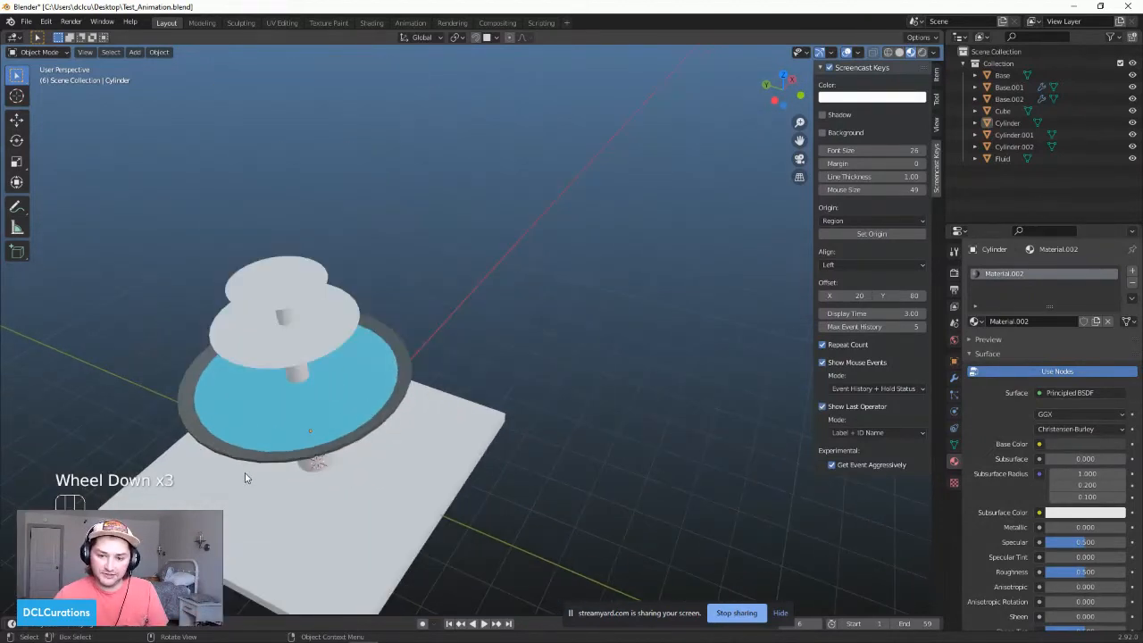
middle_drag(285, 461, 376, 462)
mouse_move(376, 641)
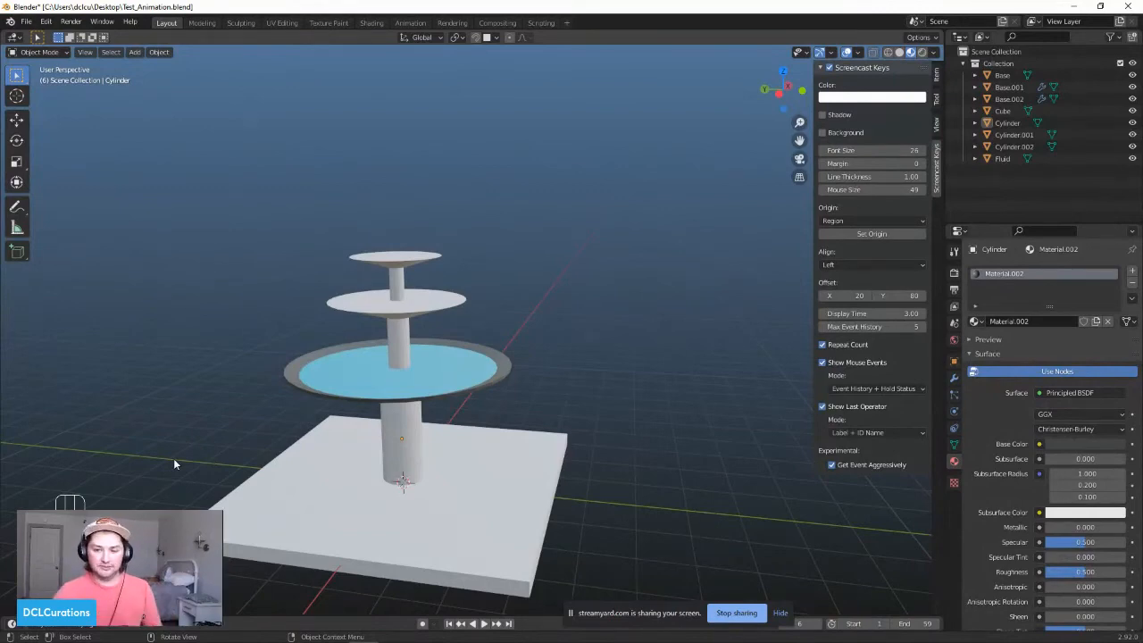
scroll(327, 447, down, 1)
middle_drag(213, 436, 272, 462)
scroll(301, 454, up, 2)
middle_drag(486, 500, 405, 464)
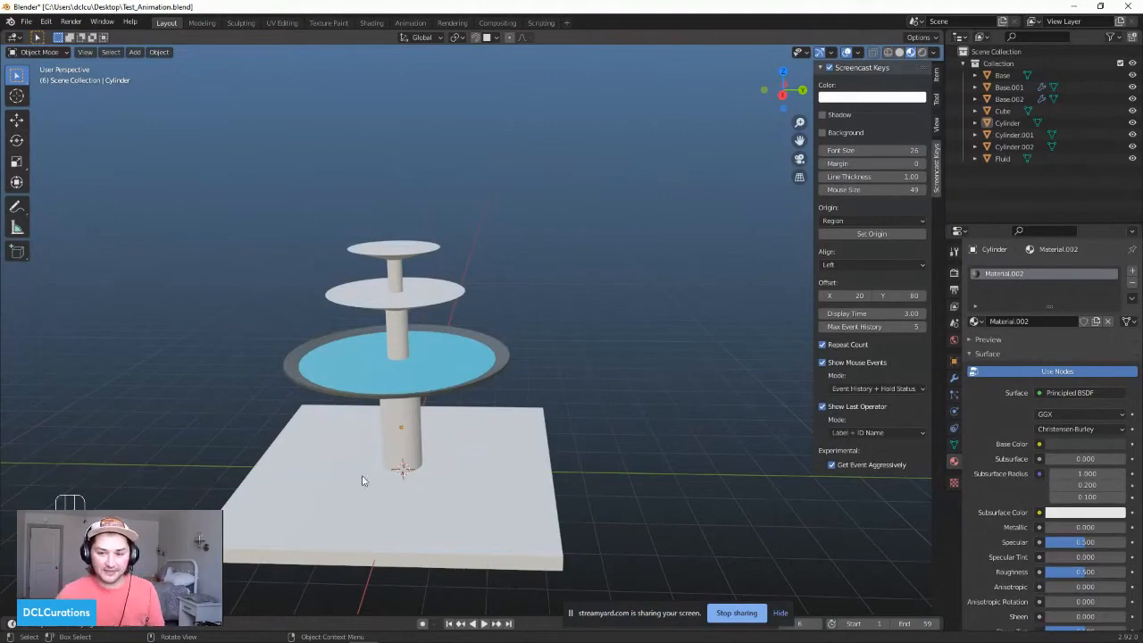
scroll(255, 435, down, 1)
scroll(261, 425, up, 2)
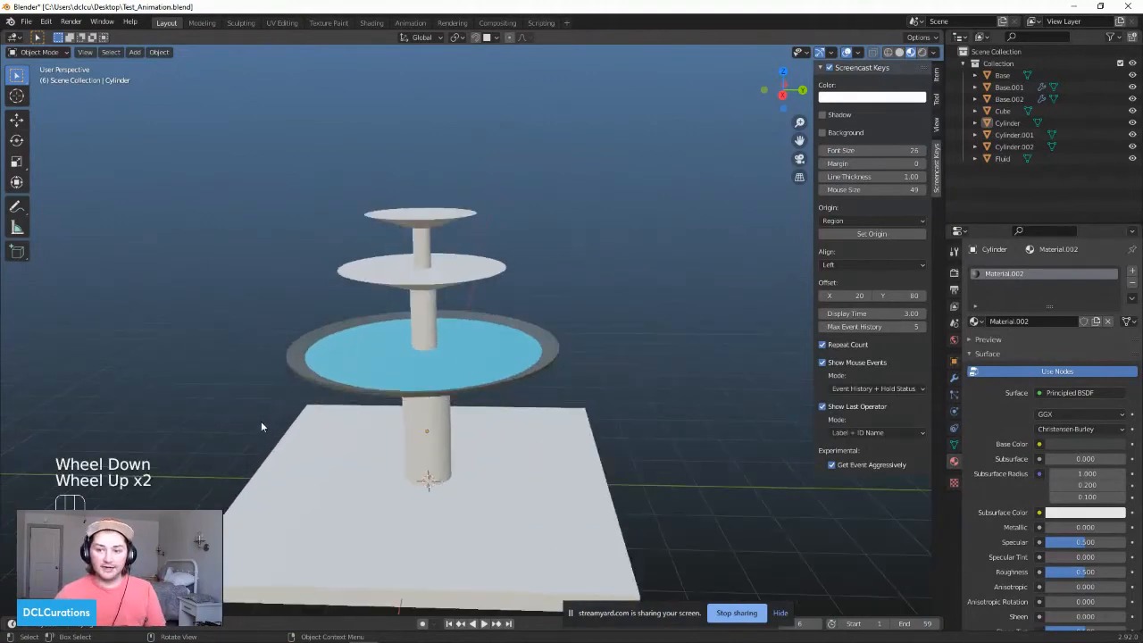
scroll(408, 418, down, 1)
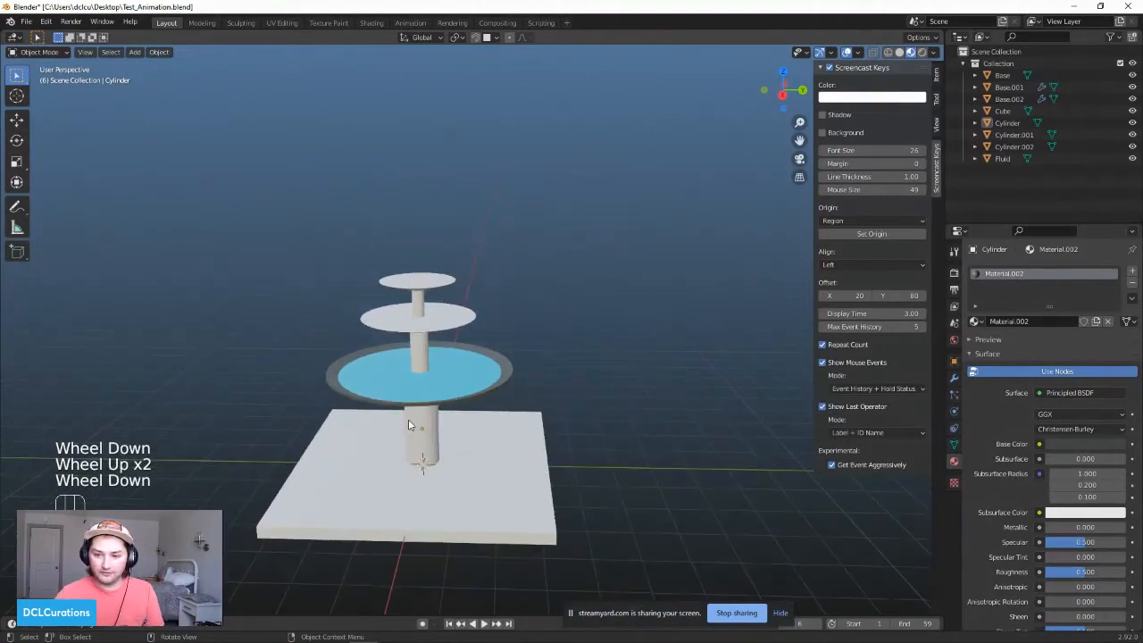
Step: Add an ico sphere and move it straight above the fountain's top disc
key(shift+a)
mouse_move(406, 399)
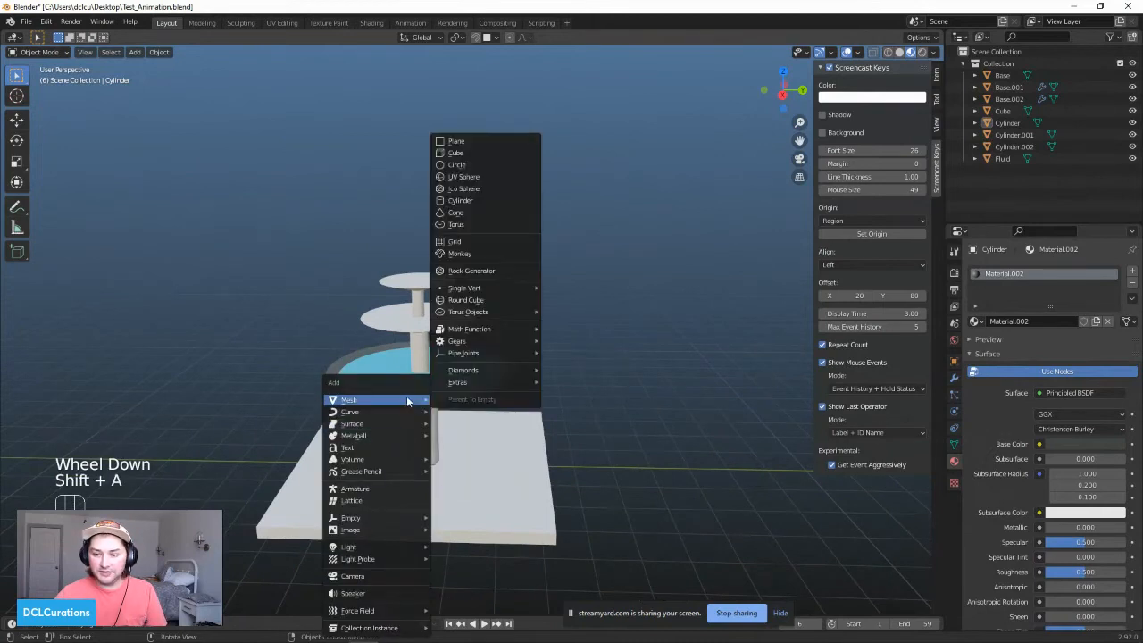
click(465, 190)
scroll(399, 450, down, 2)
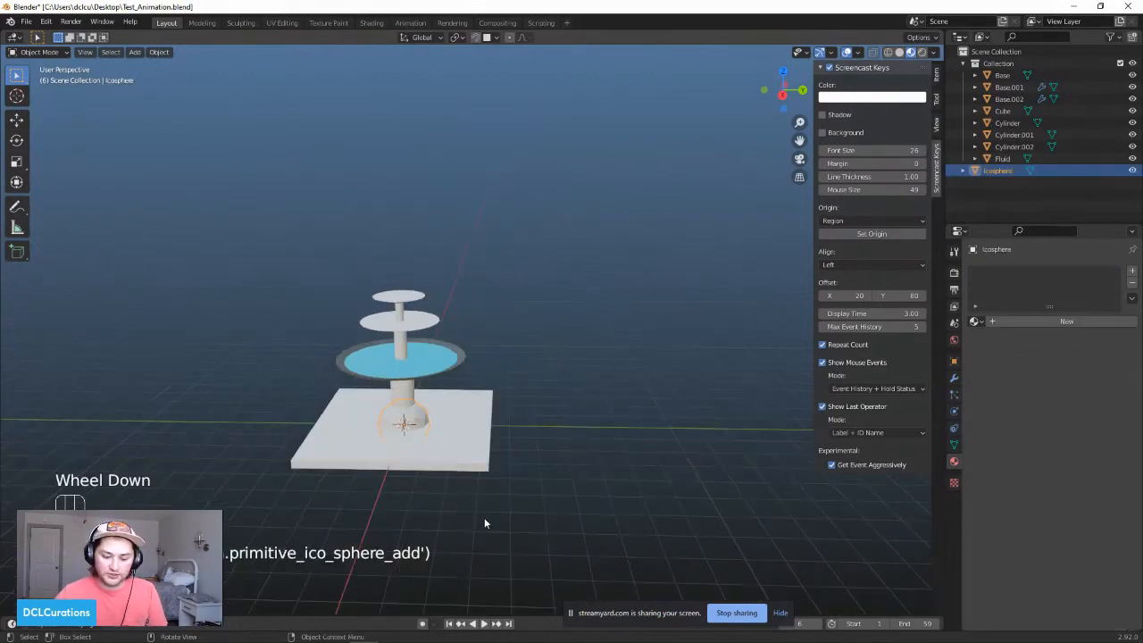
key(g)
middle_click(500, 410)
click(512, 306)
Step: Scale the ico sphere down to about 0.22 of its size
key(s)
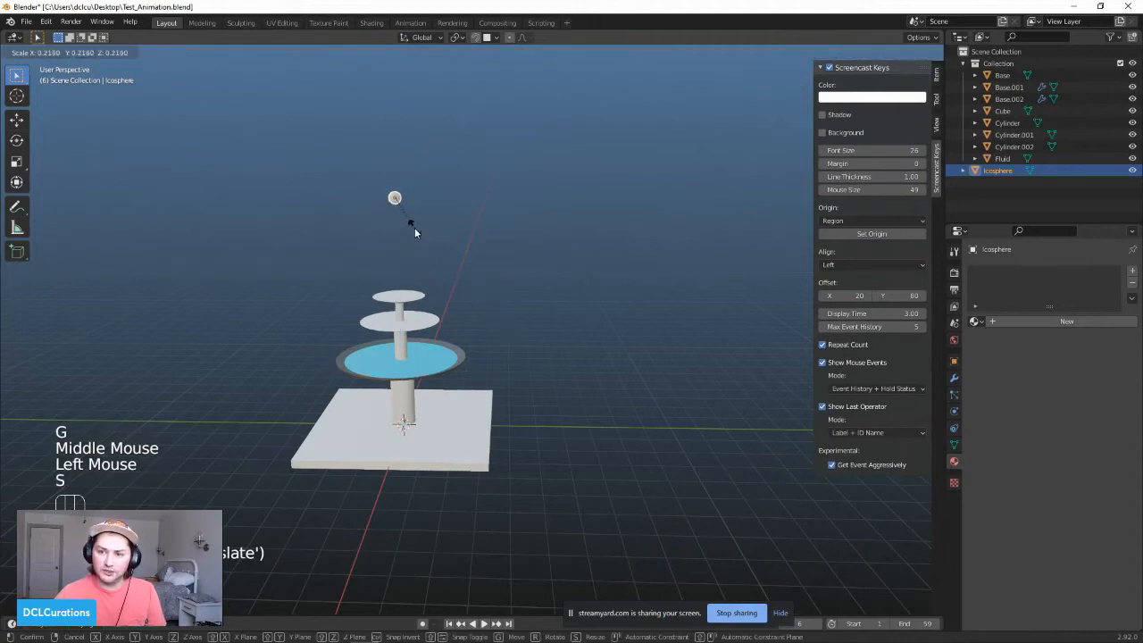
click(415, 228)
middle_drag(515, 265, 431, 252)
scroll(431, 253, up, 3)
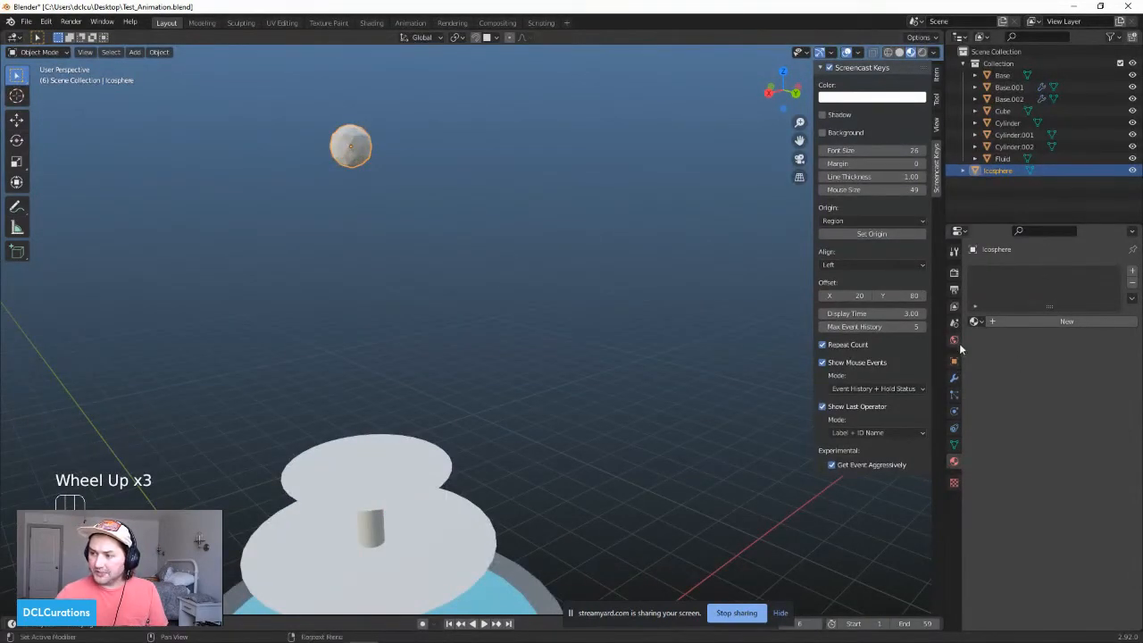
Step: Give the ico sphere a new material with a muted blue-violet base color
click(1009, 322)
click(1068, 444)
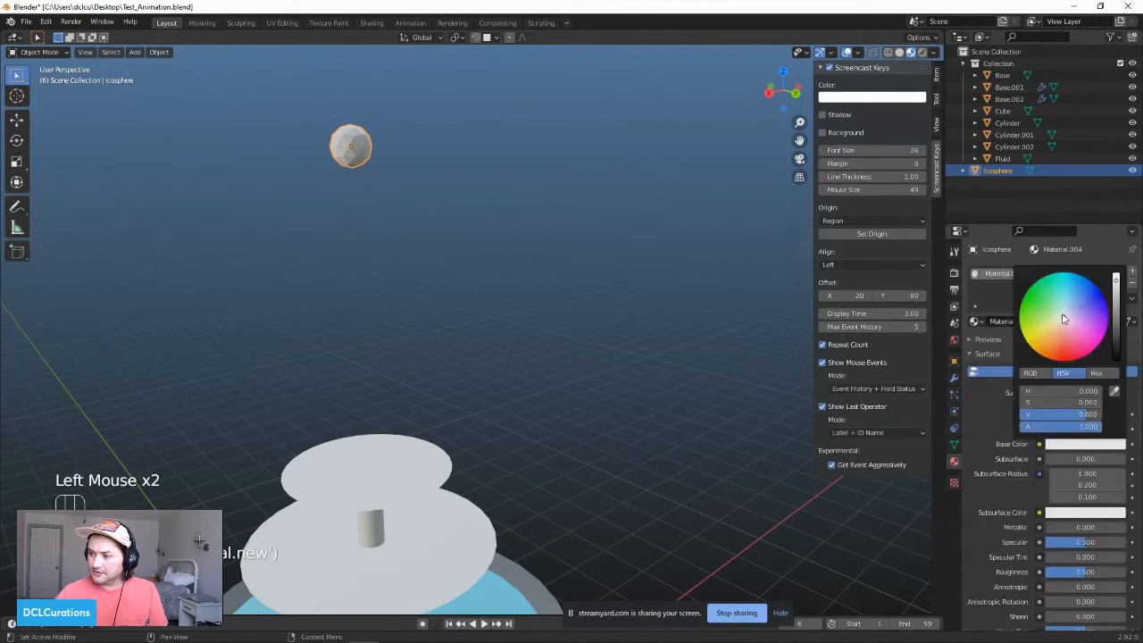
mouse_move(1062, 320)
mouse_down()
mouse_move(1045, 335)
mouse_move(1054, 342)
mouse_move(1088, 291)
mouse_move(1079, 322)
mouse_move(1080, 308)
mouse_up()
scroll(1002, 447, down, 7)
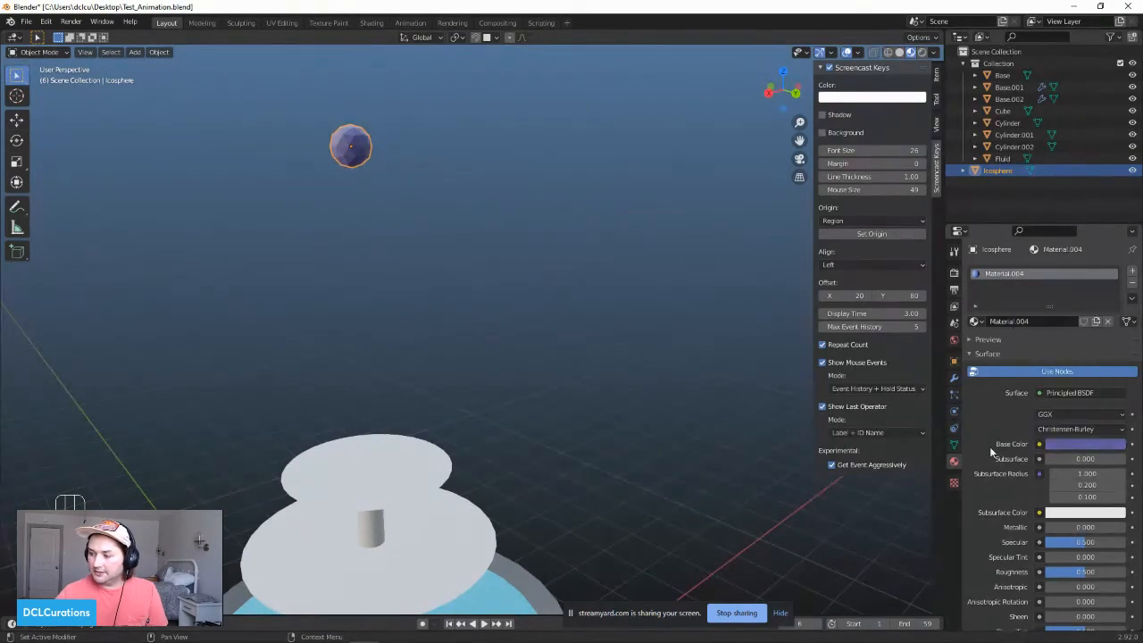
Step: Set the ico sphere material's emission to a bright blue with a value of 1.000
click(989, 447)
scroll(1027, 403, down, 4)
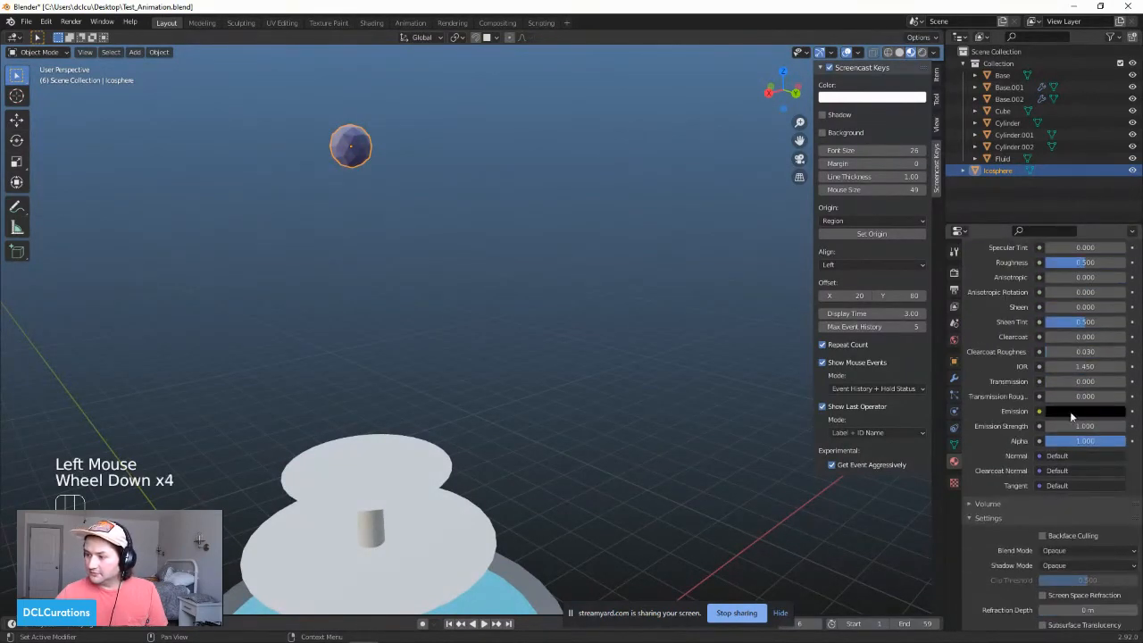
click(1054, 410)
drag(1114, 292, 1085, 256)
click(1086, 260)
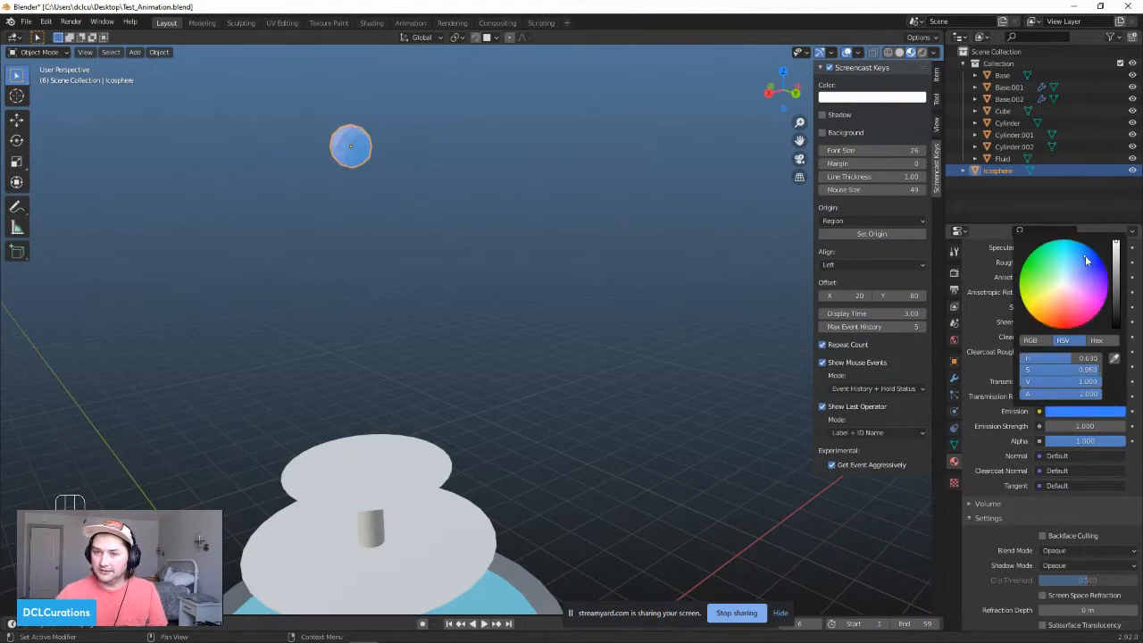
Step: Move the ico sphere out to one side of the fountain, above its discs
scroll(418, 332, down, 2)
middle_drag(418, 332, 464, 268)
scroll(392, 334, down, 2)
middle_drag(496, 357, 362, 391)
key(g)
middle_click(409, 356)
click(387, 327)
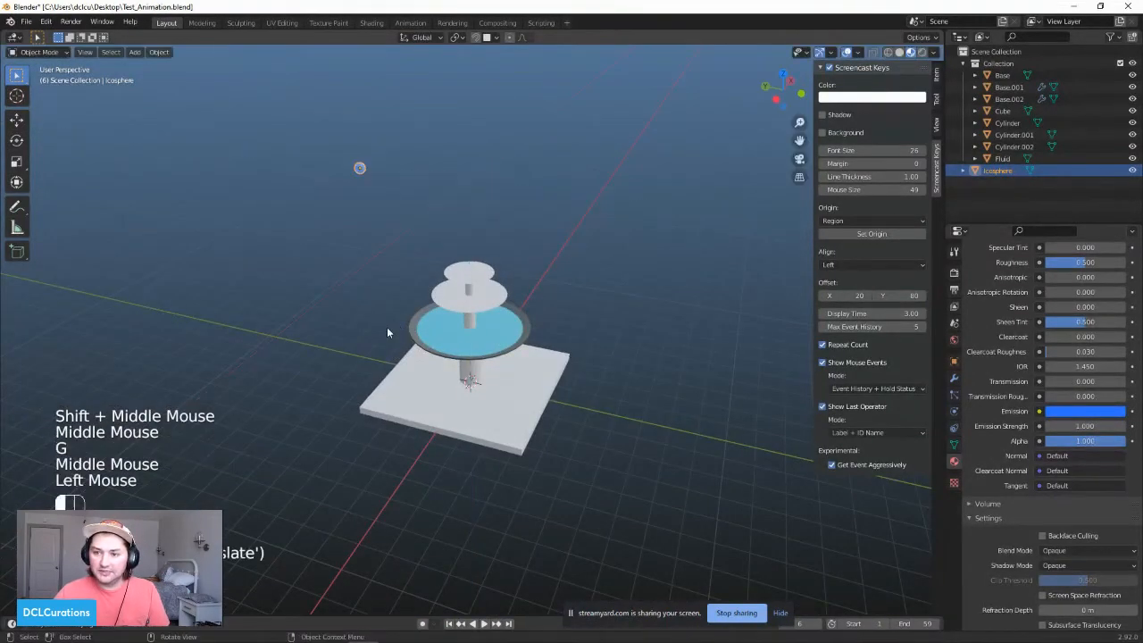
key(g)
middle_click(417, 324)
click(416, 323)
Step: Duplicate the blue ico sphere and place the copy close to the fountain's top disc
scroll(417, 323, up, 2)
middle_drag(417, 323, 325, 305)
key(shift+d)
shift+middle_click(325, 305)
click(420, 313)
Step: Duplicate the sphere at the top disc and place the copy on the side opposite the original sphere
mouse_move(419, 313)
middle_down()
mouse_move(392, 308)
mouse_move(415, 298)
middle_up()
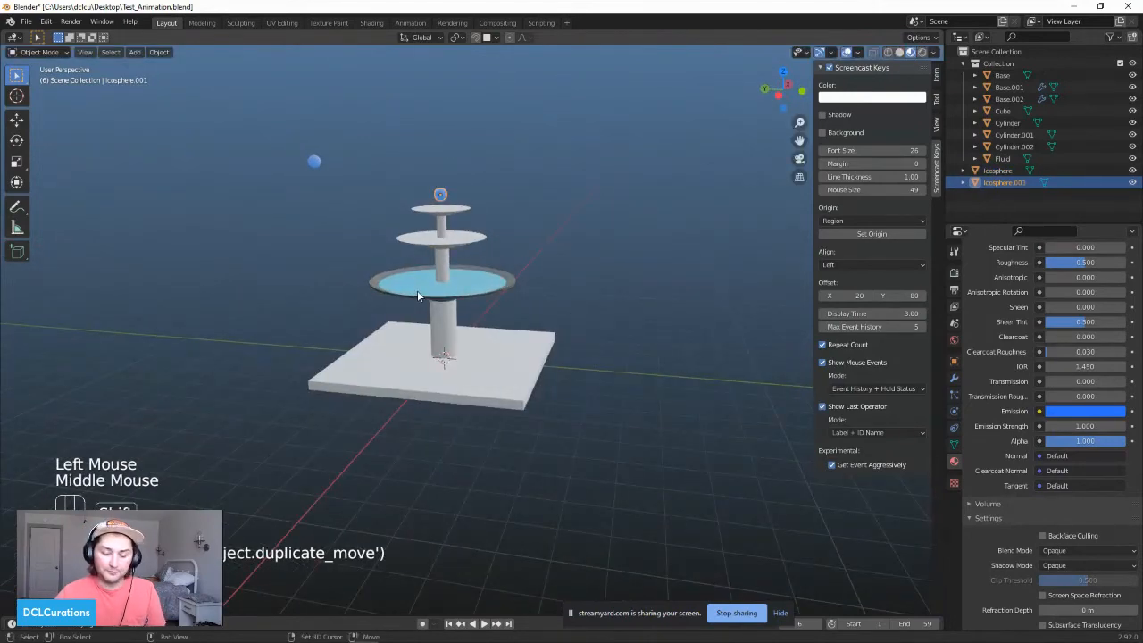
key(shift+d)
middle_click(420, 293)
click(519, 310)
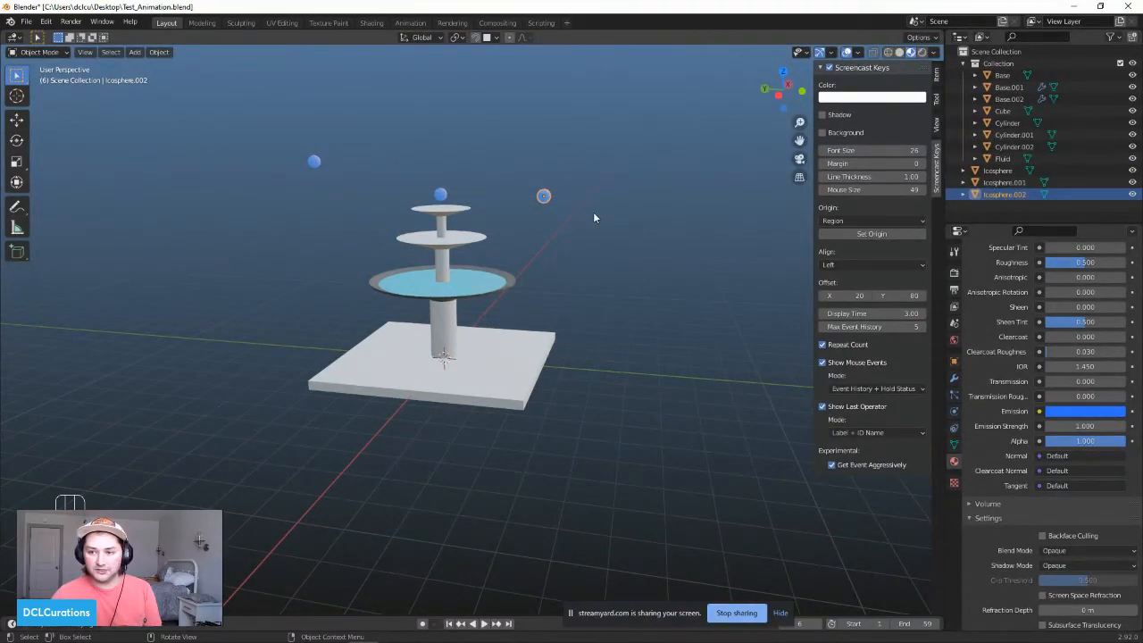
Step: Duplicate the latest sphere twice more, placing the two copies at different positions around the fountain
middle_drag(594, 217, 483, 277)
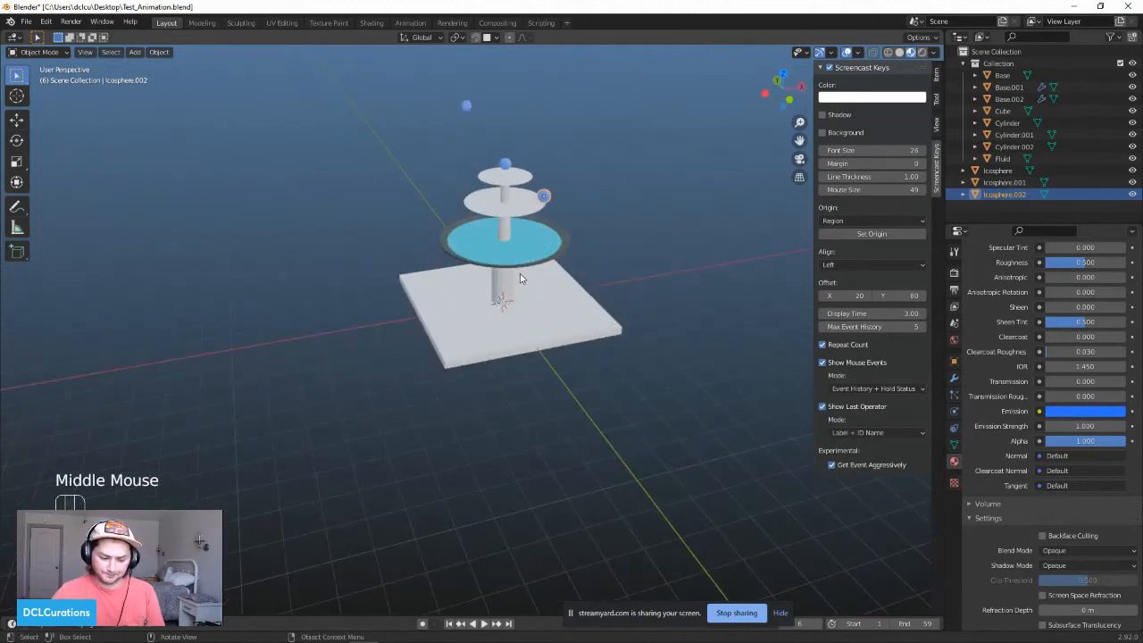
key(shift+d)
click(447, 276)
scroll(447, 276, up, 1)
middle_drag(446, 276, 524, 255)
key(shift+d)
shift+middle_click(500, 237)
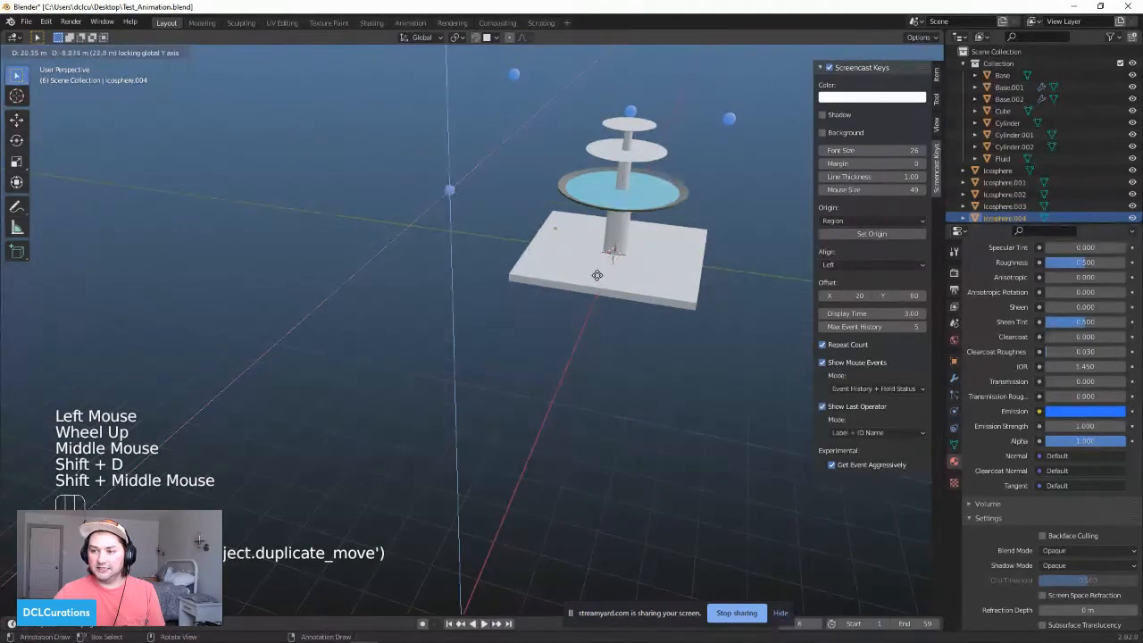
click(582, 233)
Step: Reposition the newest sphere in two moves so it floats beside the fountain's tiers
middle_drag(582, 232, 491, 179)
key(g)
scroll(411, 161, up, 1)
click(375, 157)
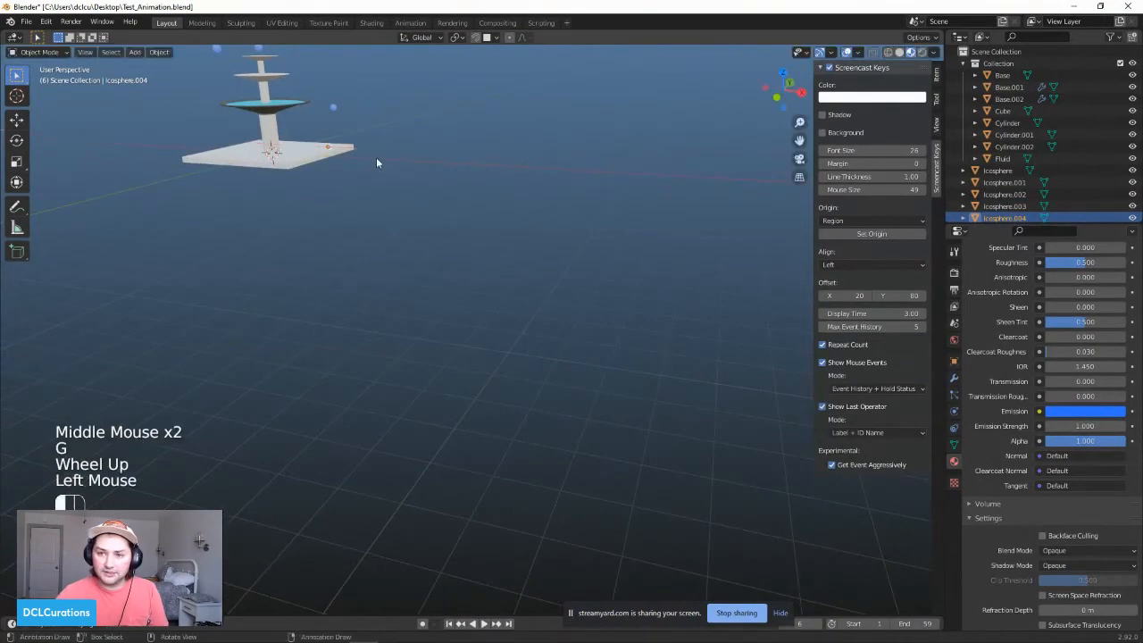
key(g)
middle_click(335, 172)
click(334, 170)
Step: Duplicate the repositioned sphere along the Y axis to the other side of the fountain
shift+middle_drag(308, 106, 297, 485)
scroll(286, 254, up, 3)
middle_drag(295, 259, 384, 281)
key(shift+d)
middle_click(400, 265)
scroll(150, 238, up, 1)
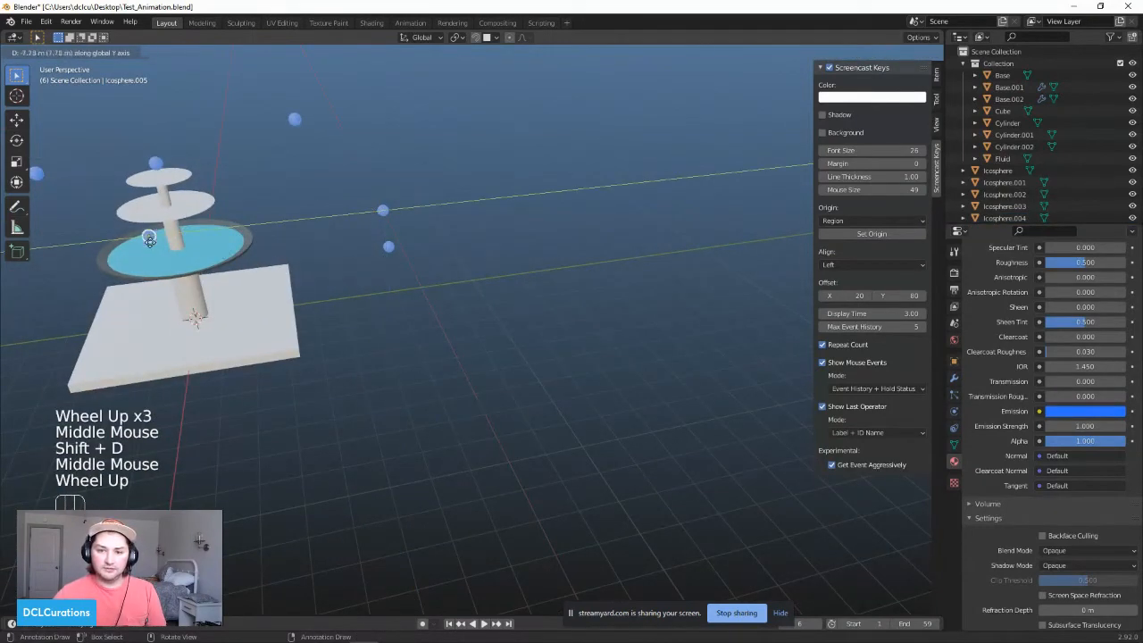
click(70, 241)
Step: Duplicate the sphere floating beside the middle disc and move the copy outward along the X axis
middle_drag(70, 241, 248, 287)
scroll(249, 286, down, 2)
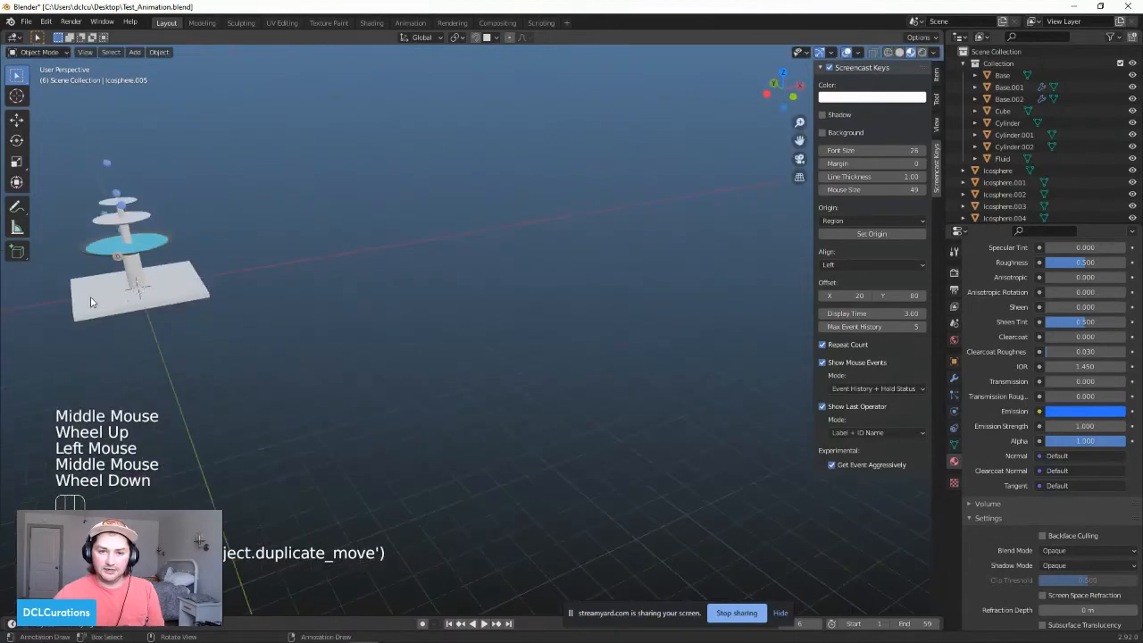
shift+middle_drag(116, 303, 384, 442)
scroll(384, 441, up, 4)
click(487, 216)
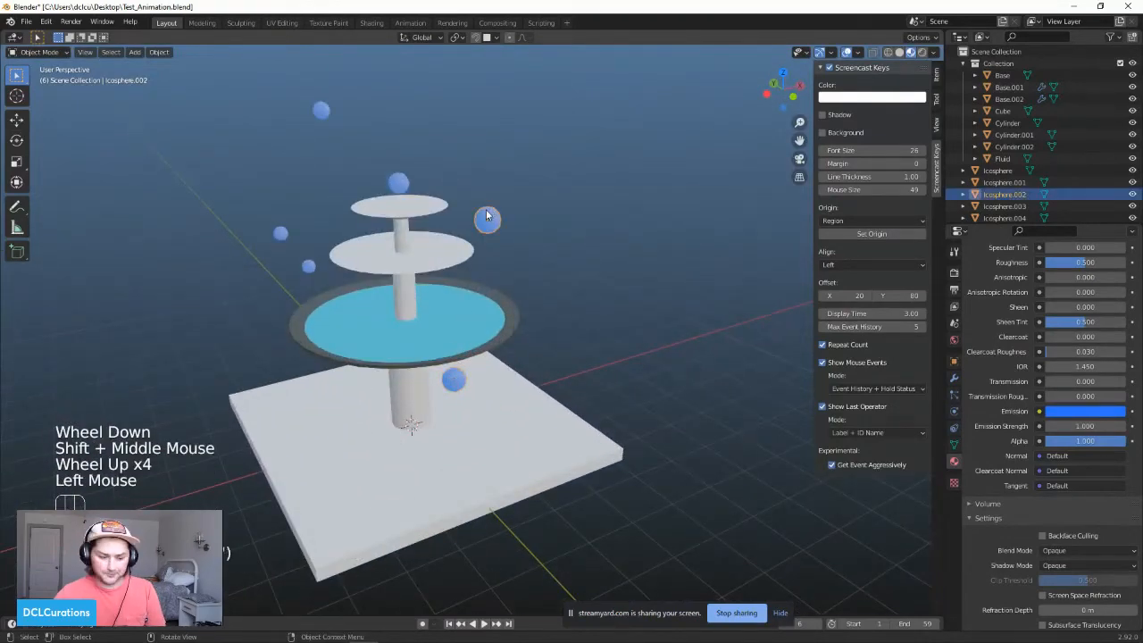
key(shift+d)
middle_click(295, 355)
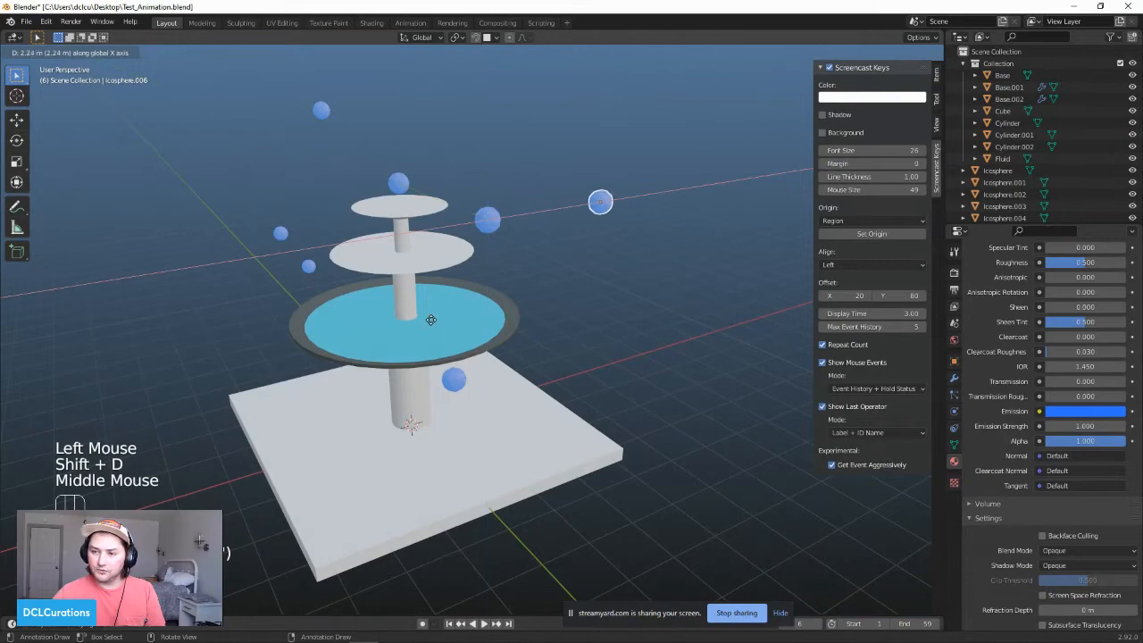
click(253, 377)
Step: Select all the blue spheres around the fountain and join them into one object
middle_drag(254, 376, 362, 373)
scroll(217, 345, down, 2)
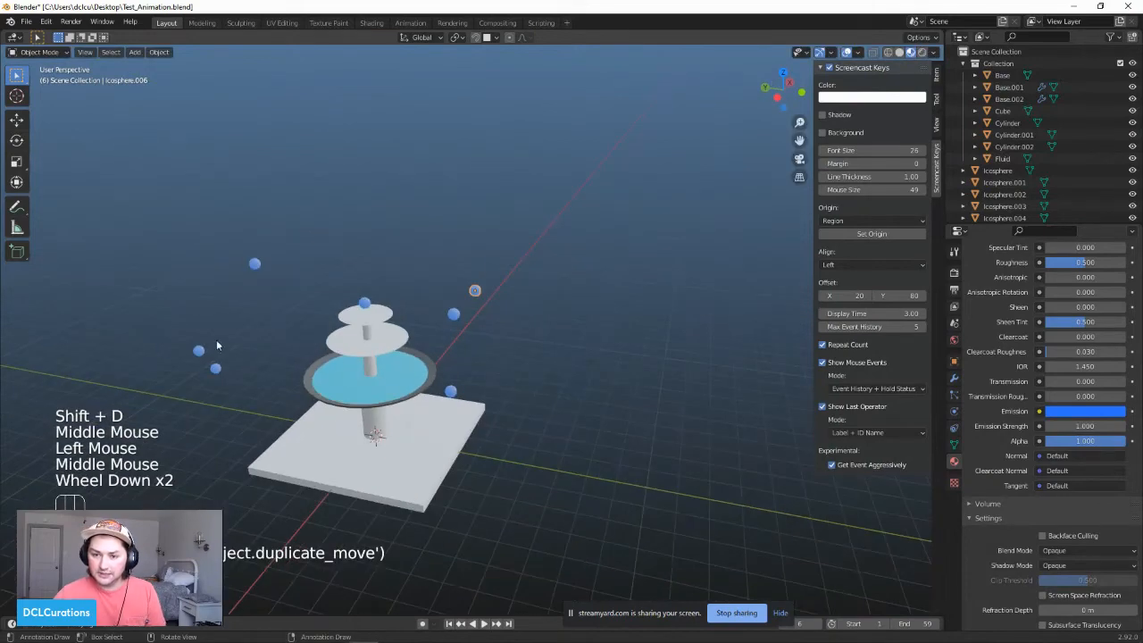
click(370, 315)
shift+click(454, 314)
shift+click(454, 314)
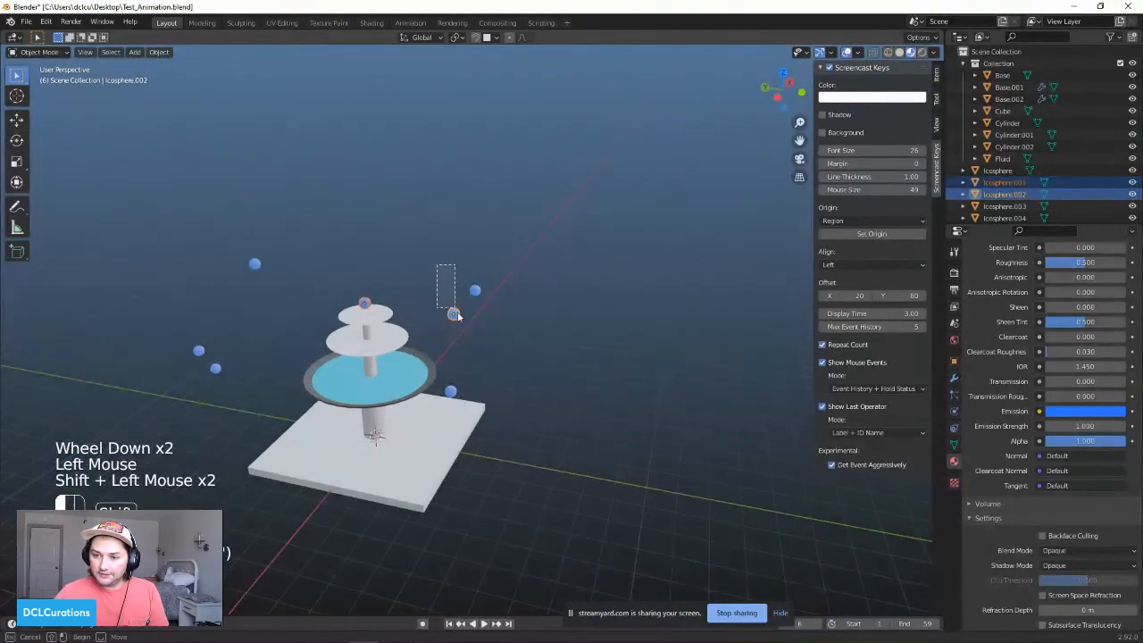
shift+click(450, 391)
shift+drag(117, 250, 279, 397)
right_click(251, 260)
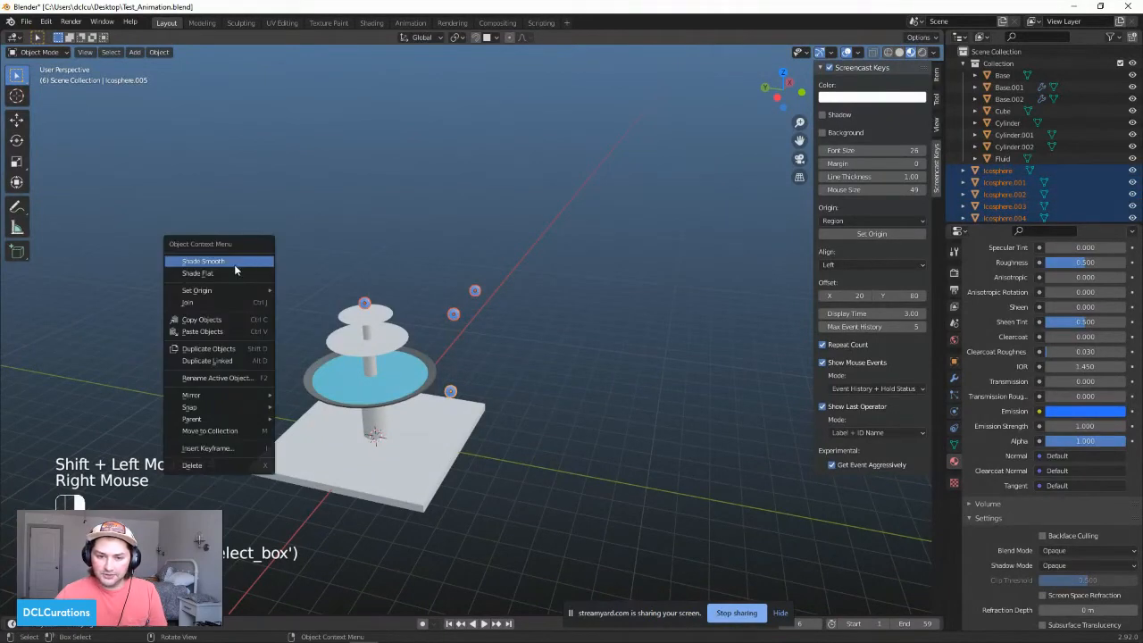
click(197, 302)
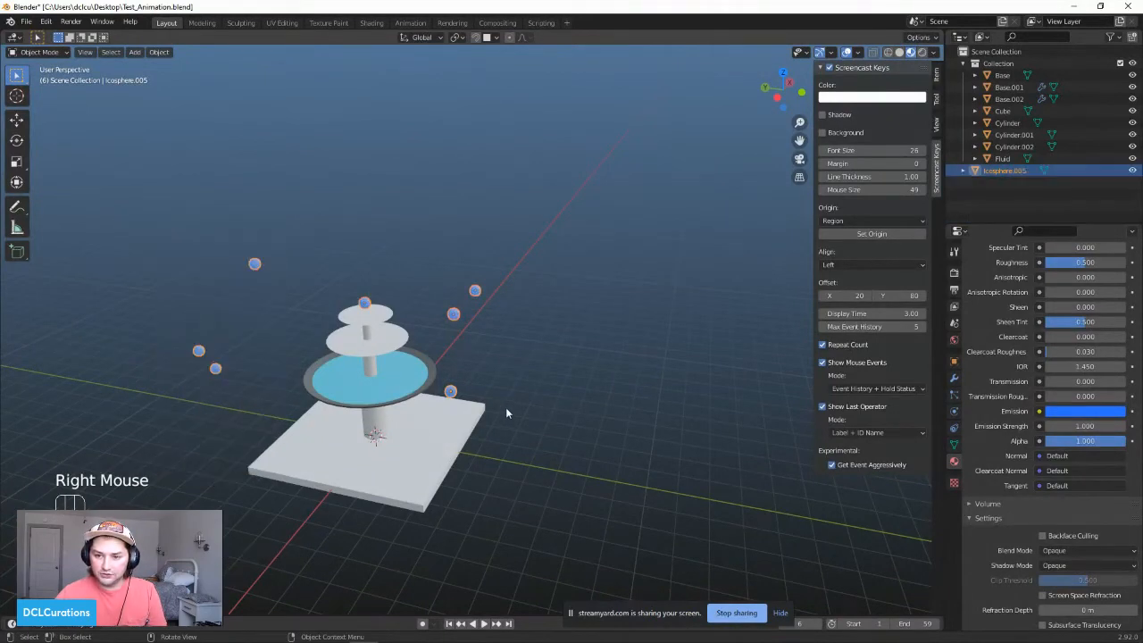
scroll(505, 412, down, 1)
text(r90)
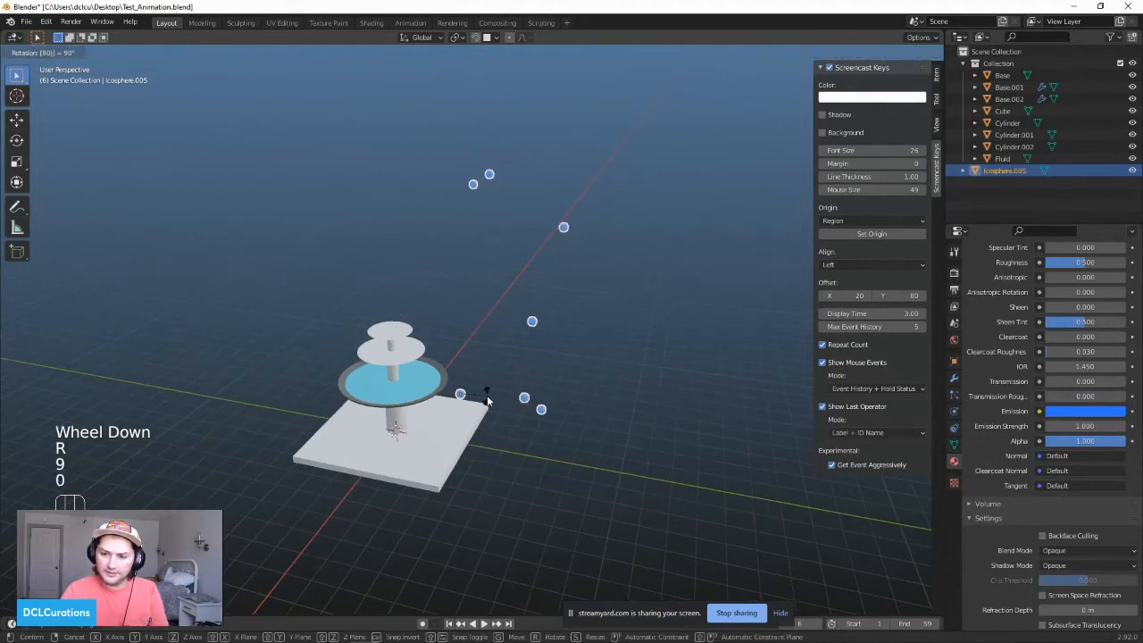
key(BackSpace)
text(90)
key(BackSpace)
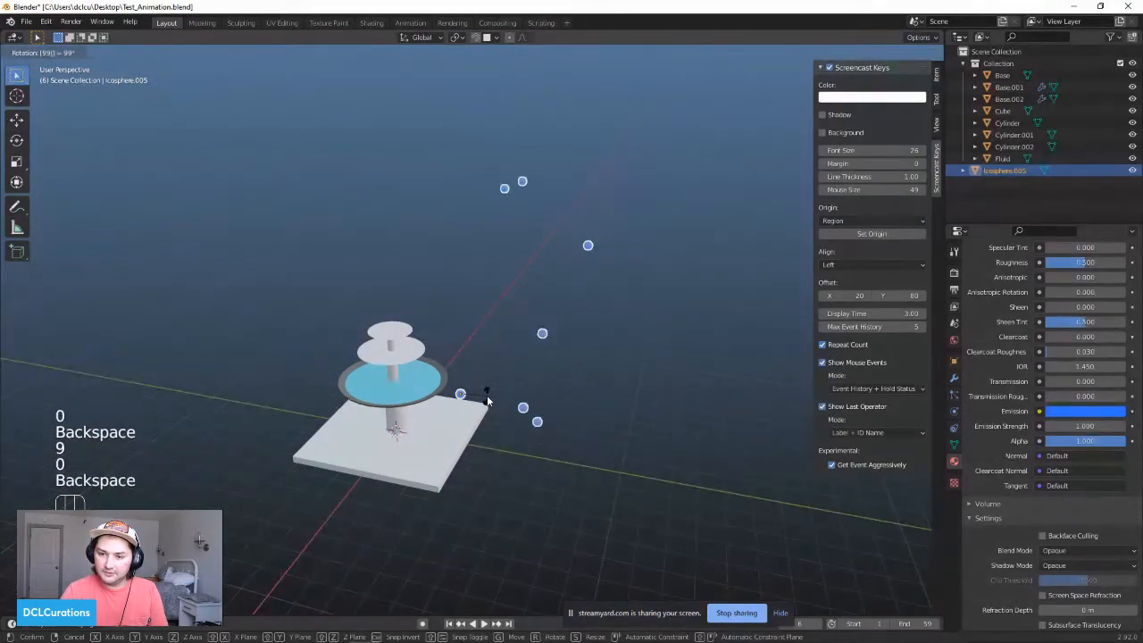
key(ctrl+z)
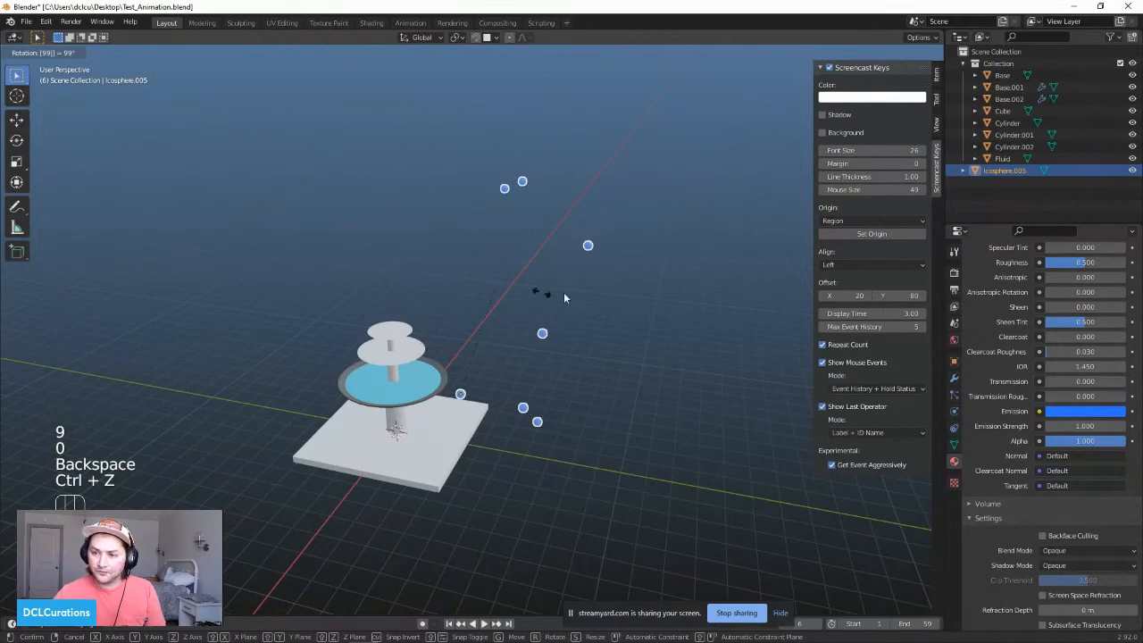
right_click(463, 323)
Step: Move the joined spheres along the Y axis relative to the fountain
scroll(409, 358, up, 2)
shift+middle_drag(410, 358, 309, 411)
key(g)
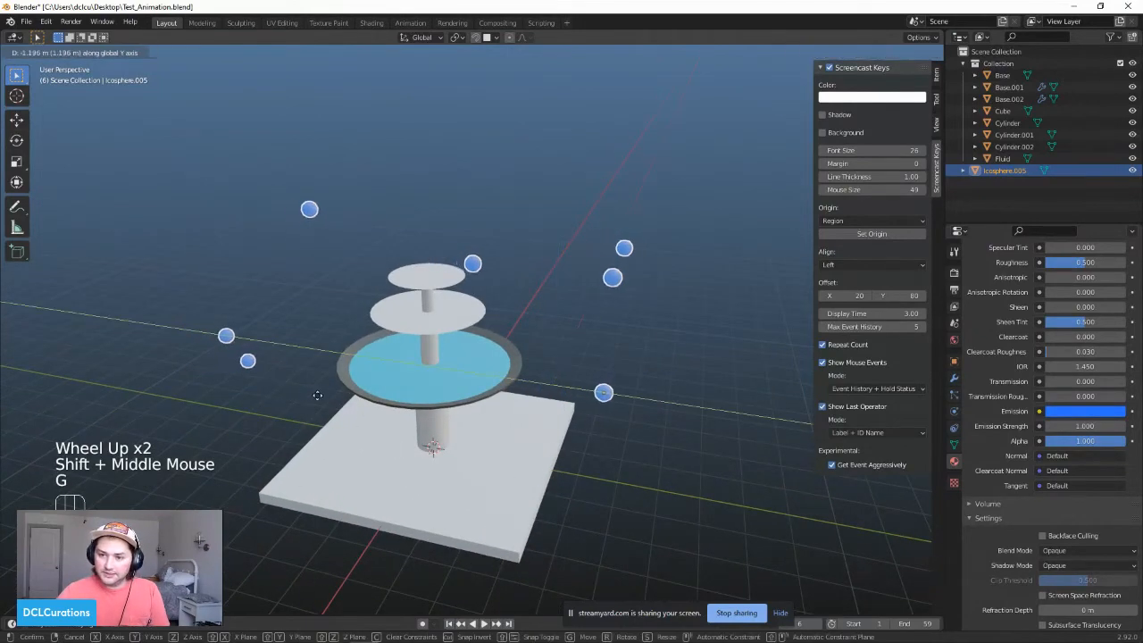
click(261, 440)
Step: Duplicate the joined spheres and raise the copy about 2 m along the Z axis
middle_drag(261, 440, 287, 452)
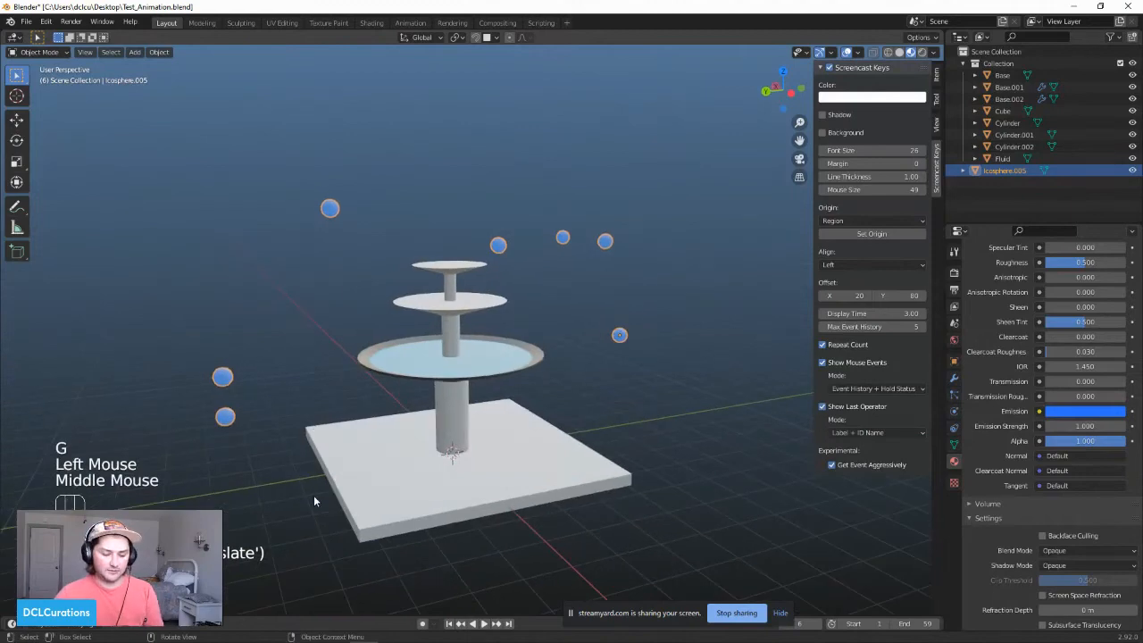
key(shift+d)
shift+middle_click(332, 486)
middle_click(317, 456)
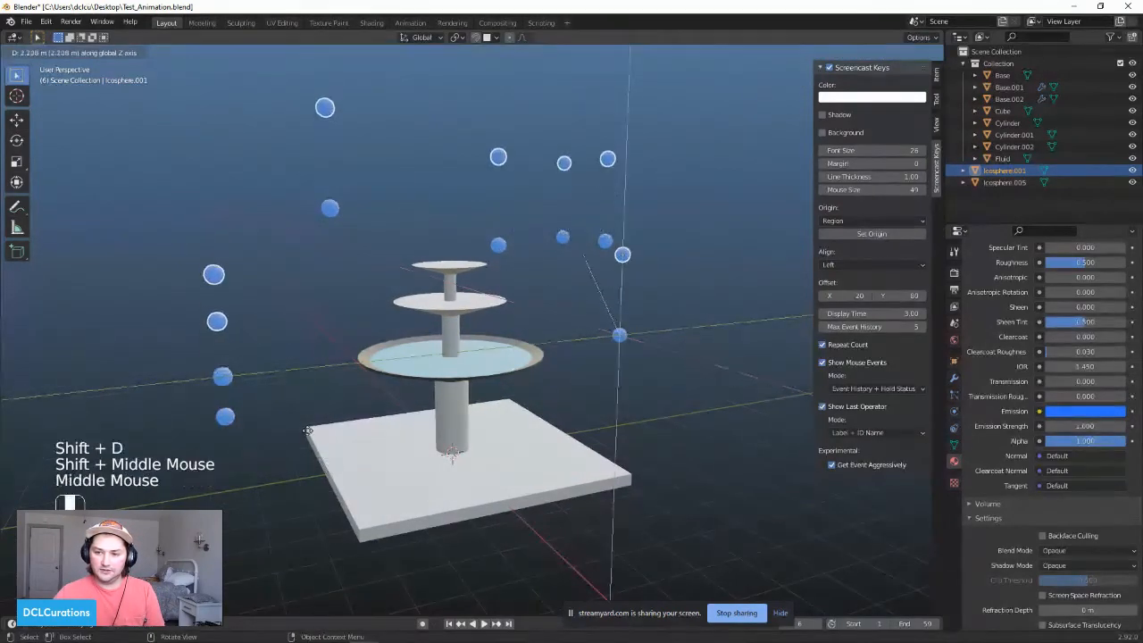
click(308, 436)
Step: Rotate the upper group of spheres 30 degrees about the Z axis
scroll(625, 473, up, 1)
middle_drag(625, 474, 446, 434)
scroll(446, 434, down, 2)
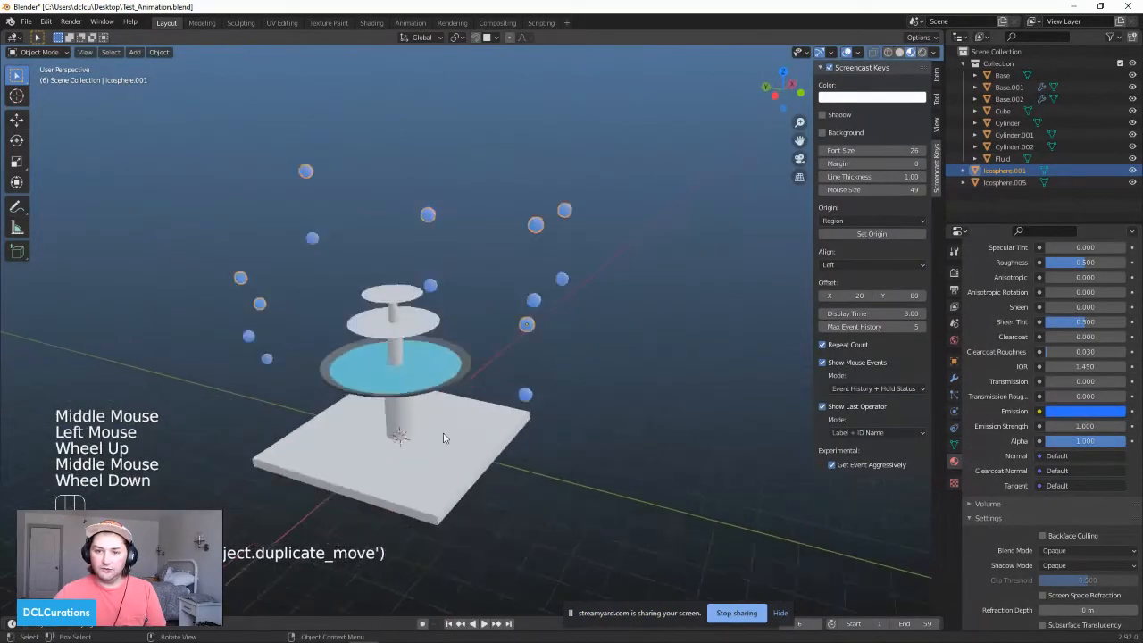
key(r)
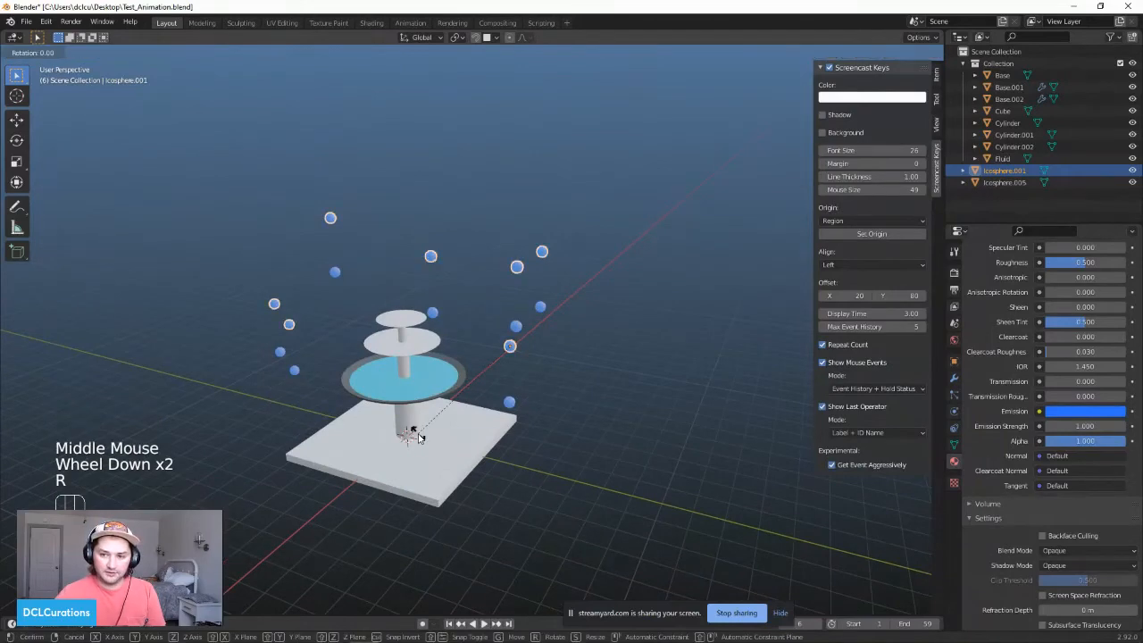
key(z)
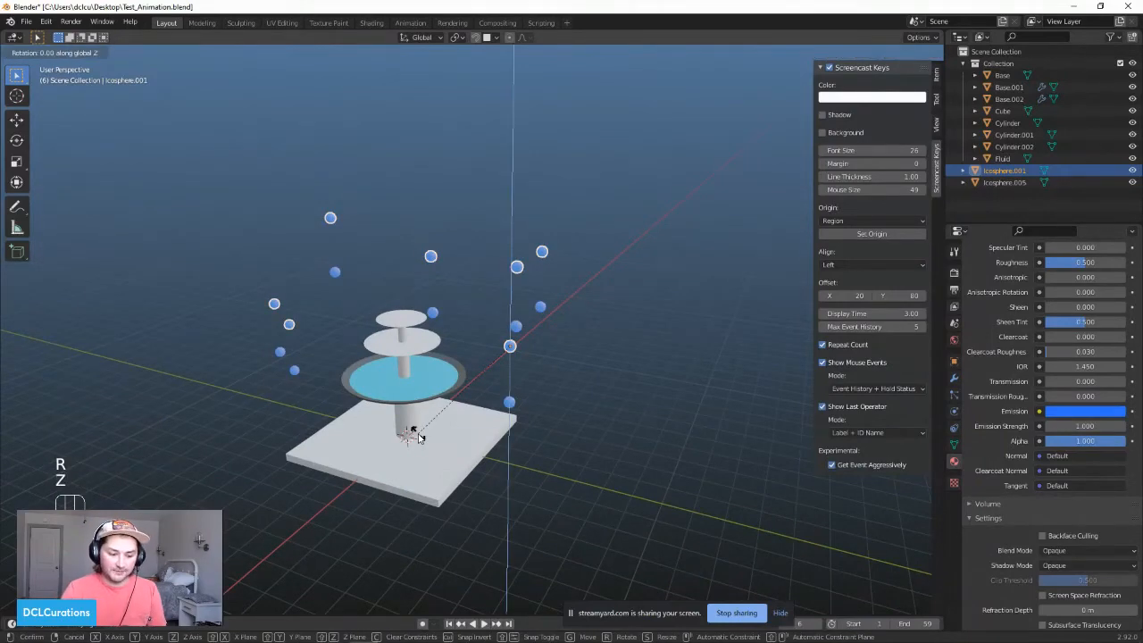
text(30)
key(Return)
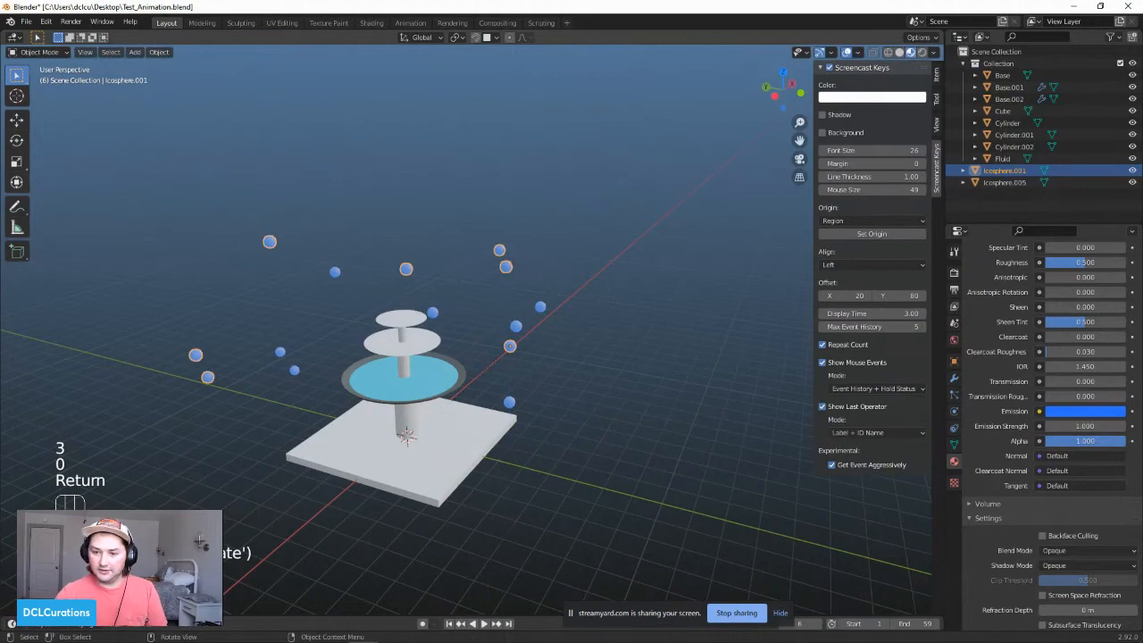
Step: Shift the upper sphere group along the Y axis so it sits around the fountain
key(g)
middle_click(246, 363)
click(330, 397)
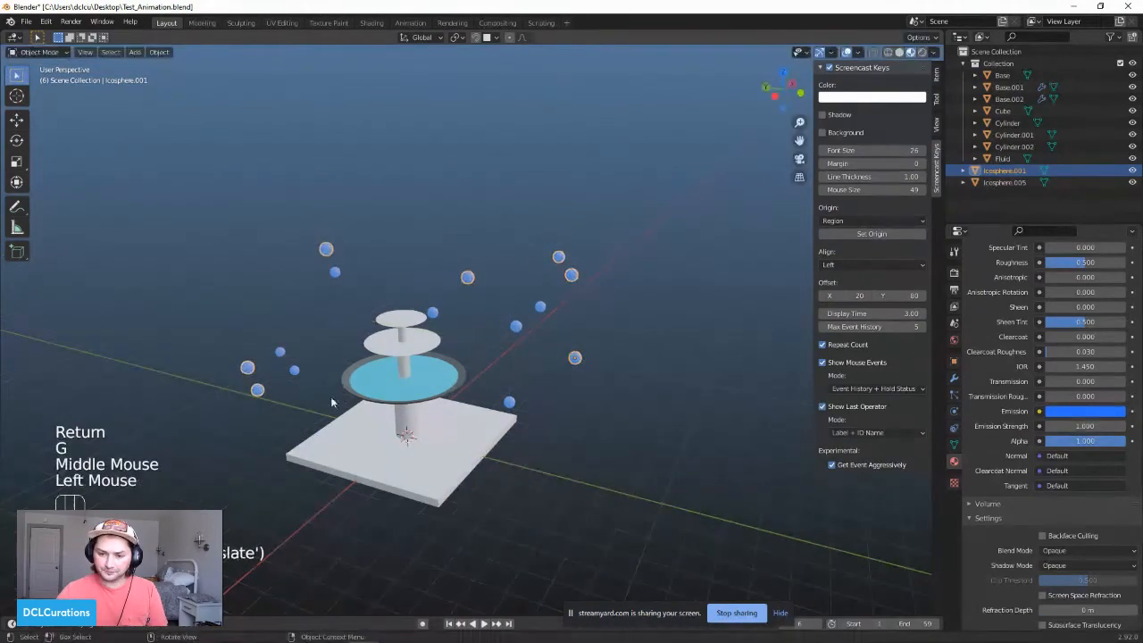
Step: Enlarge the timeline area and set the current frame to 0
scroll(423, 468, down, 2)
middle_drag(422, 468, 416, 408)
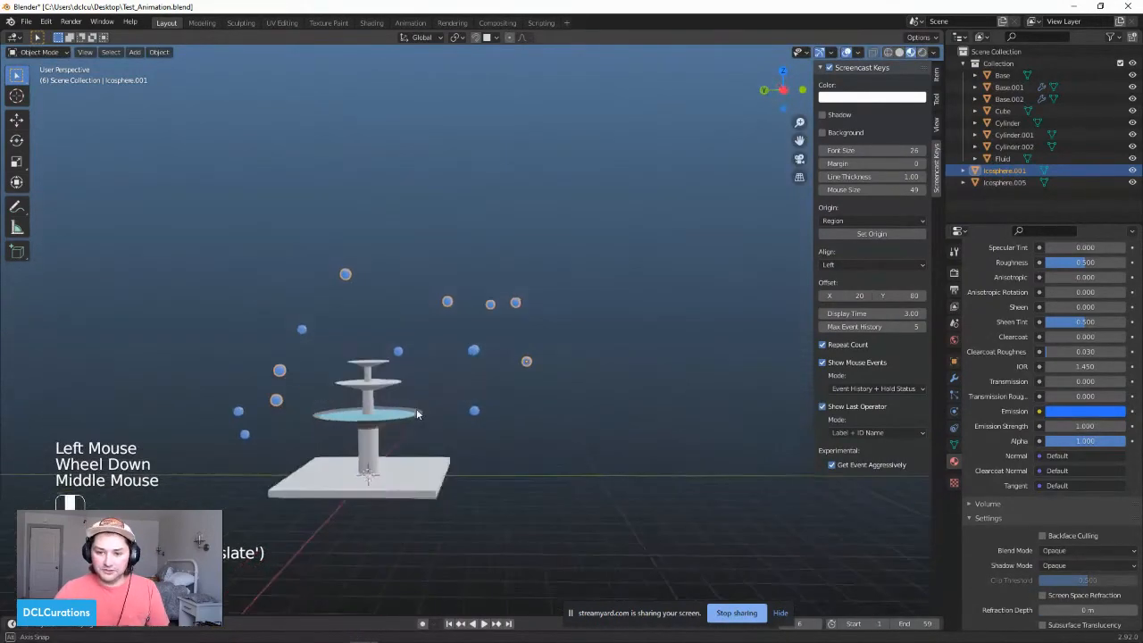
drag(412, 621, 324, 462)
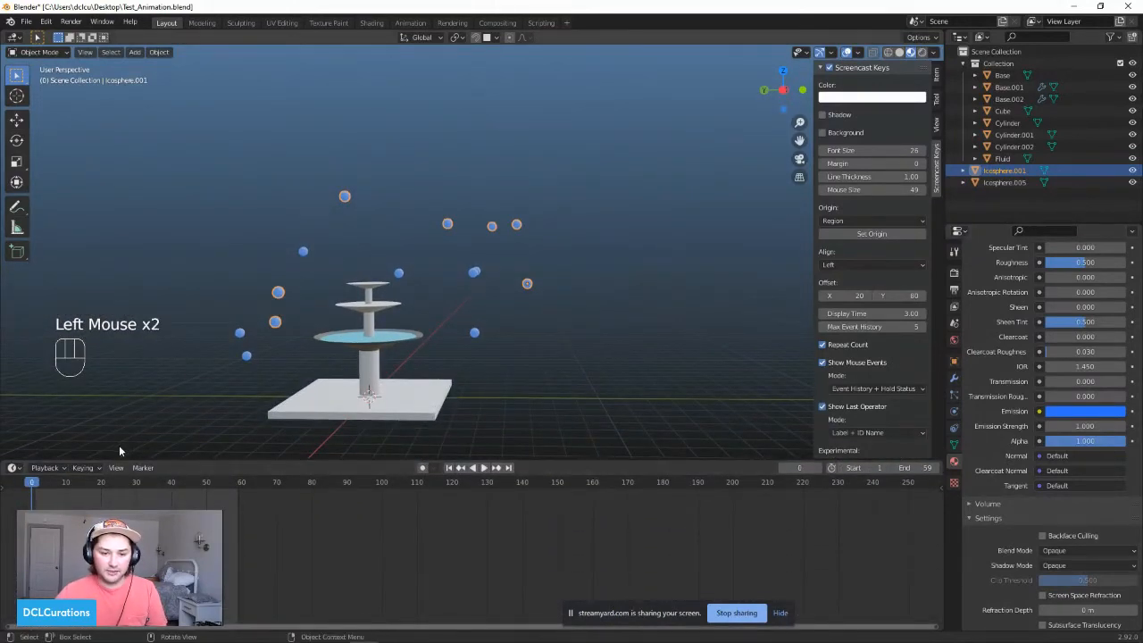
click(2, 487)
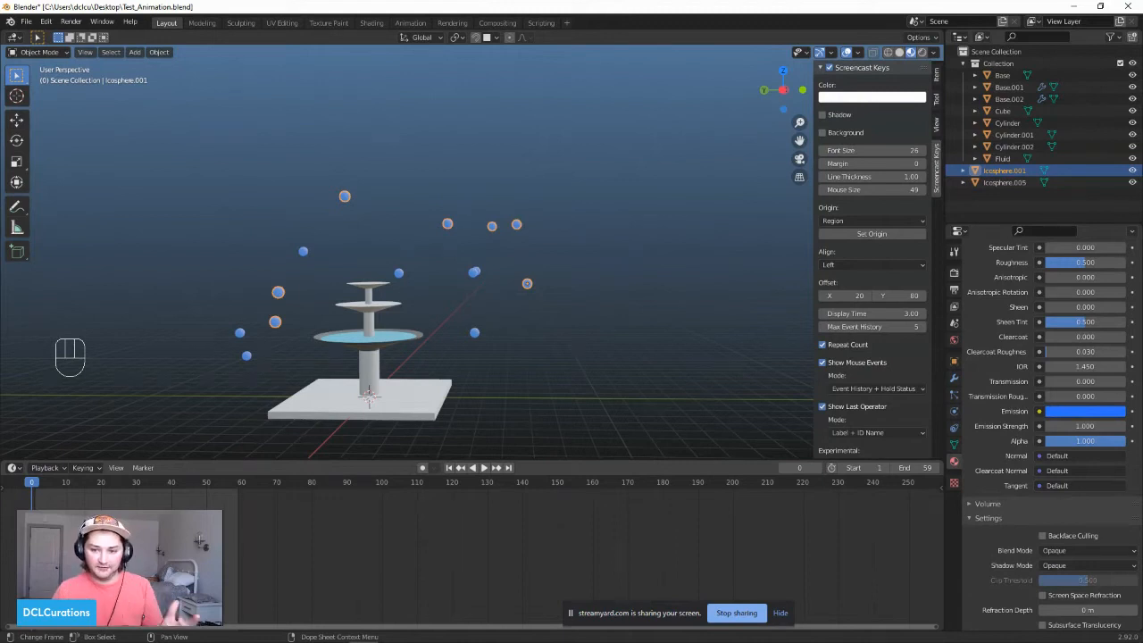
Step: Insert a Location, Rotation & Scale keyframe for the upper sphere group at frame 0
middle_drag(321, 404, 483, 303)
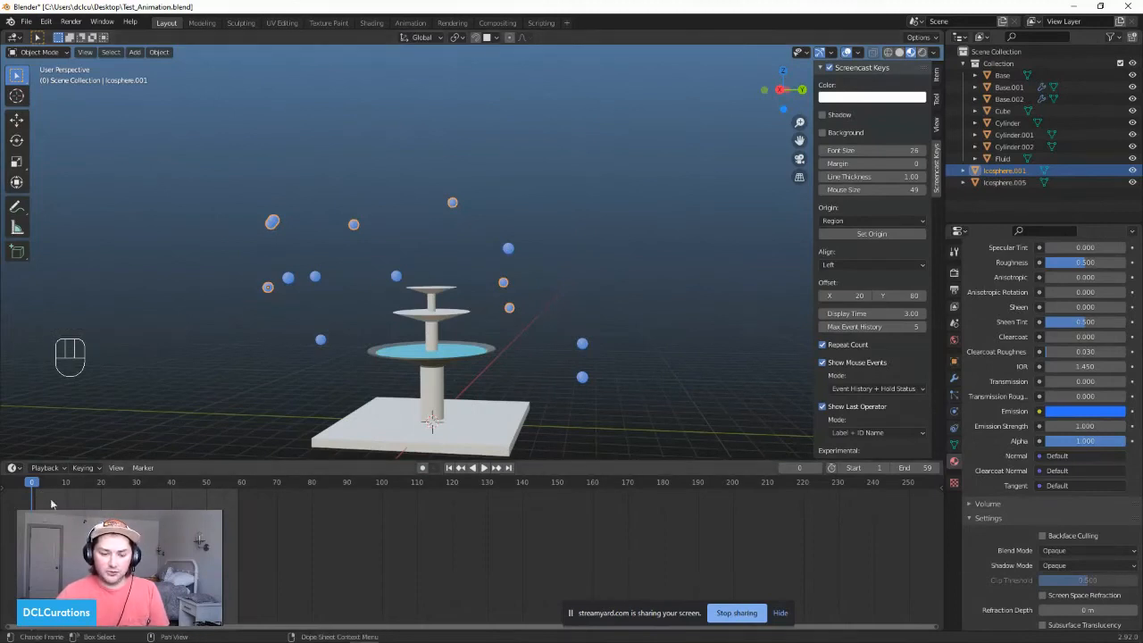
middle_drag(295, 313, 441, 445)
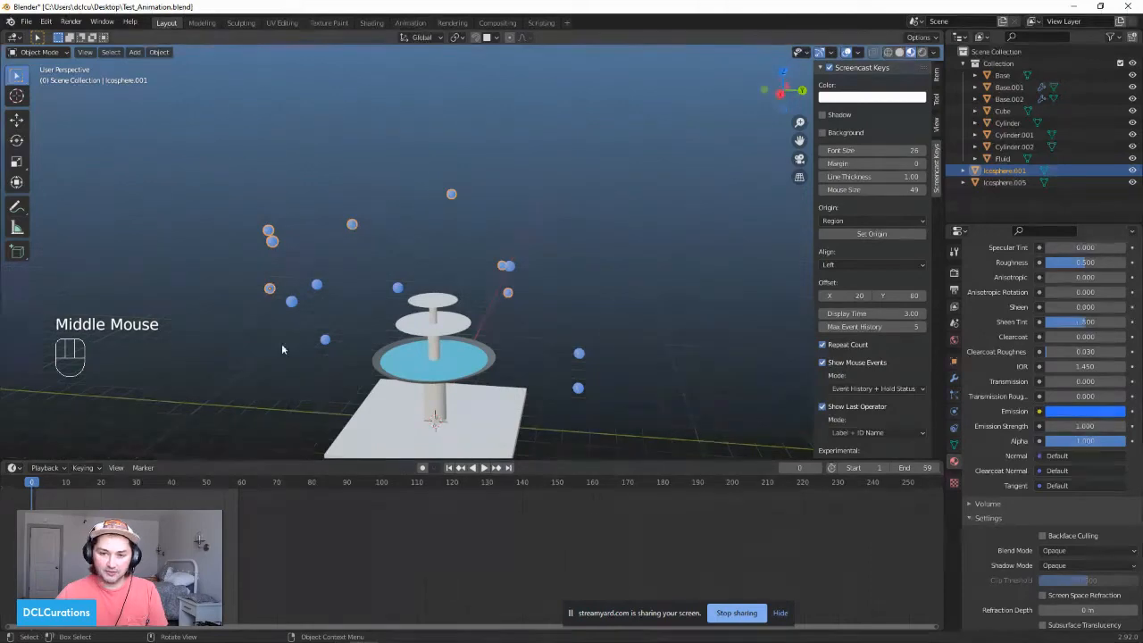
scroll(358, 377, down, 1)
key(i)
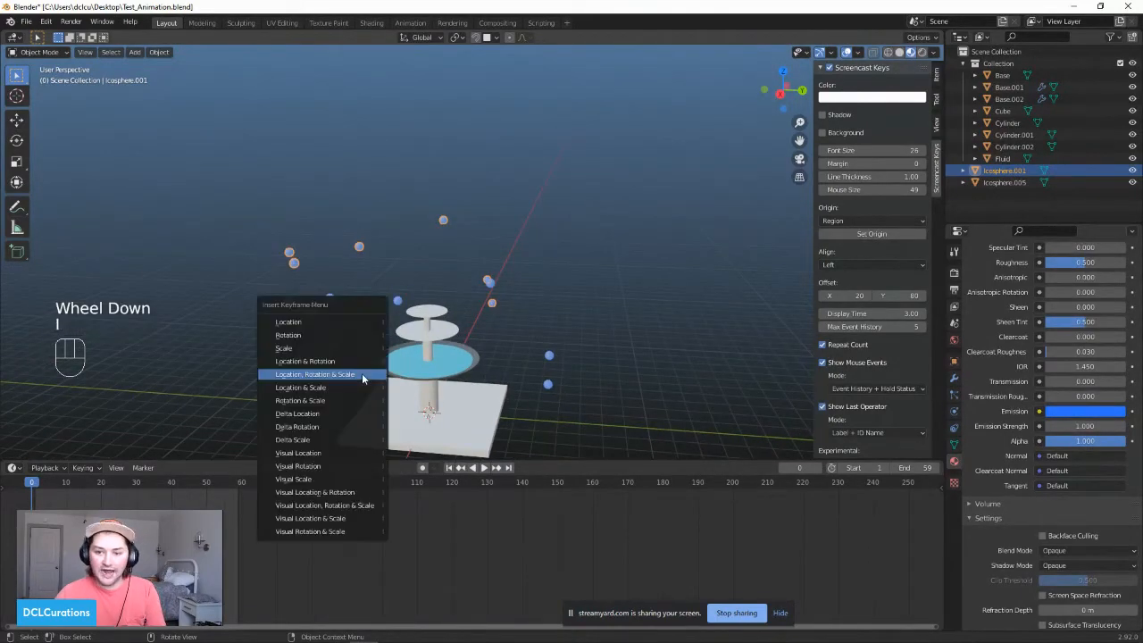
click(361, 374)
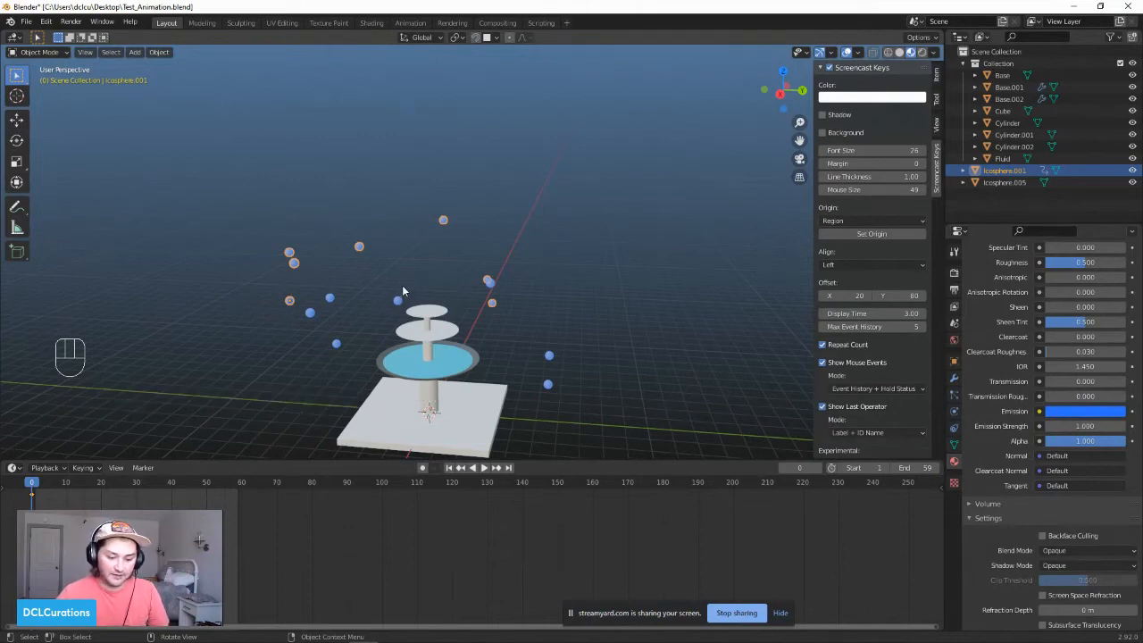
key(g)
right_click(229, 446)
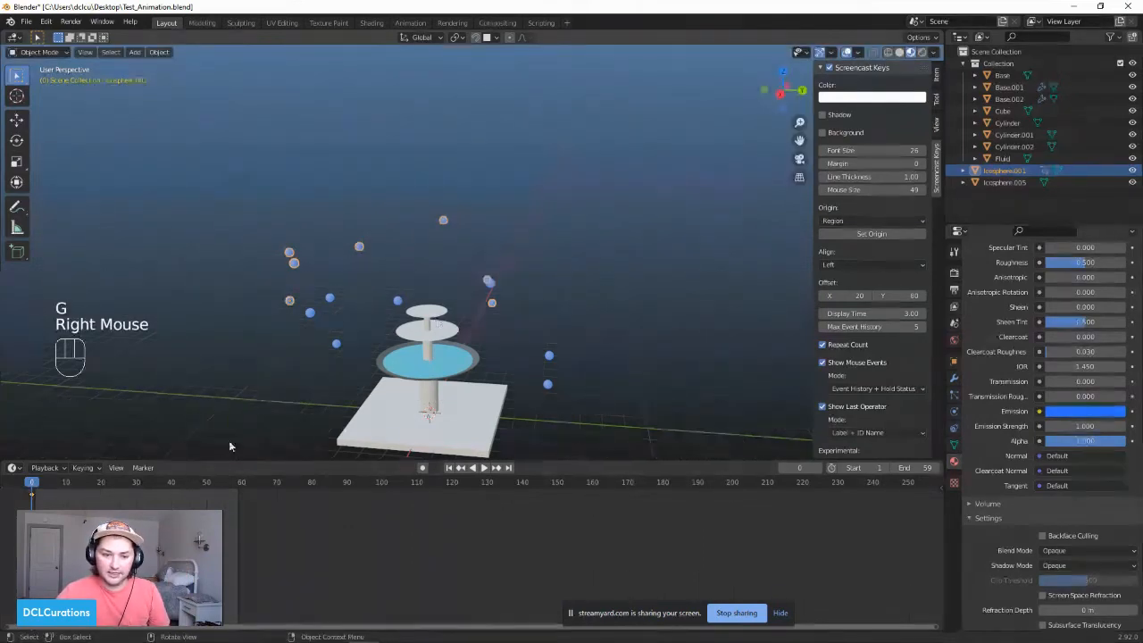
Step: At frame 30, lower the upper sphere group along the Z axis and insert a Location, Rotation & Scale keyframe
click(101, 486)
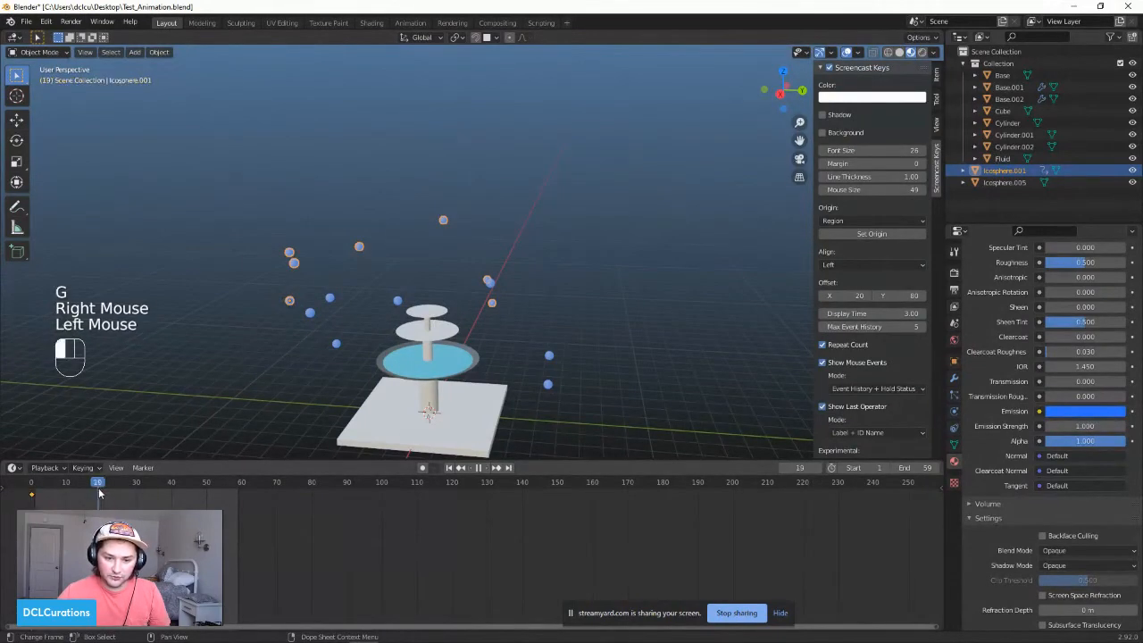
click(101, 487)
drag(101, 486, 135, 487)
middle_drag(522, 297, 526, 265)
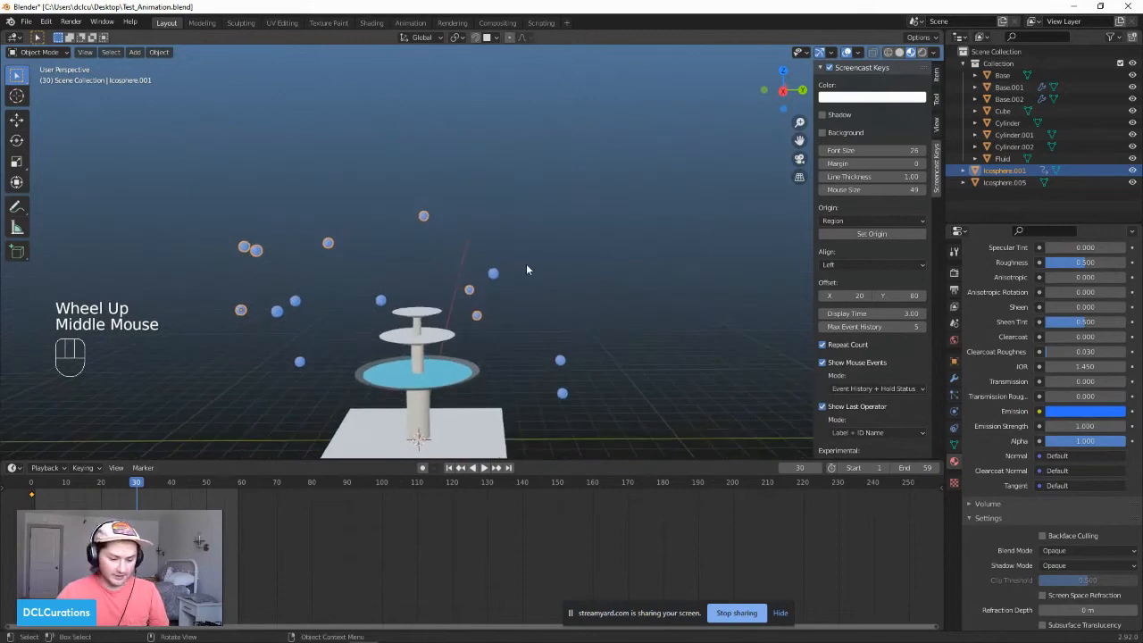
scroll(521, 258, down, 2)
key(g)
middle_click(526, 261)
scroll(529, 260, up, 1)
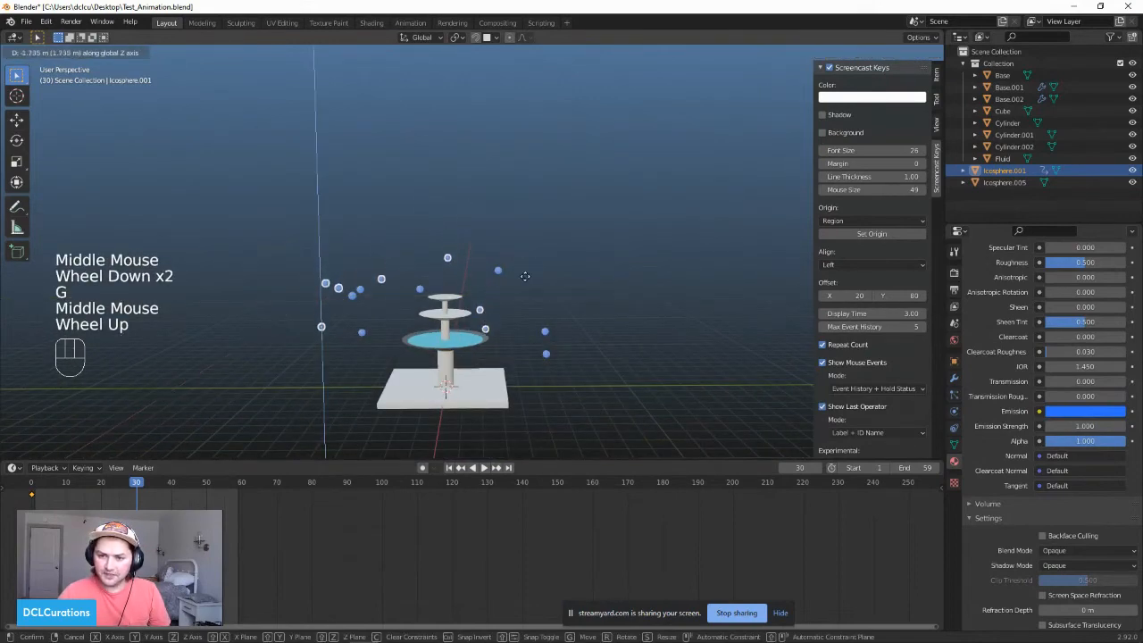
click(519, 305)
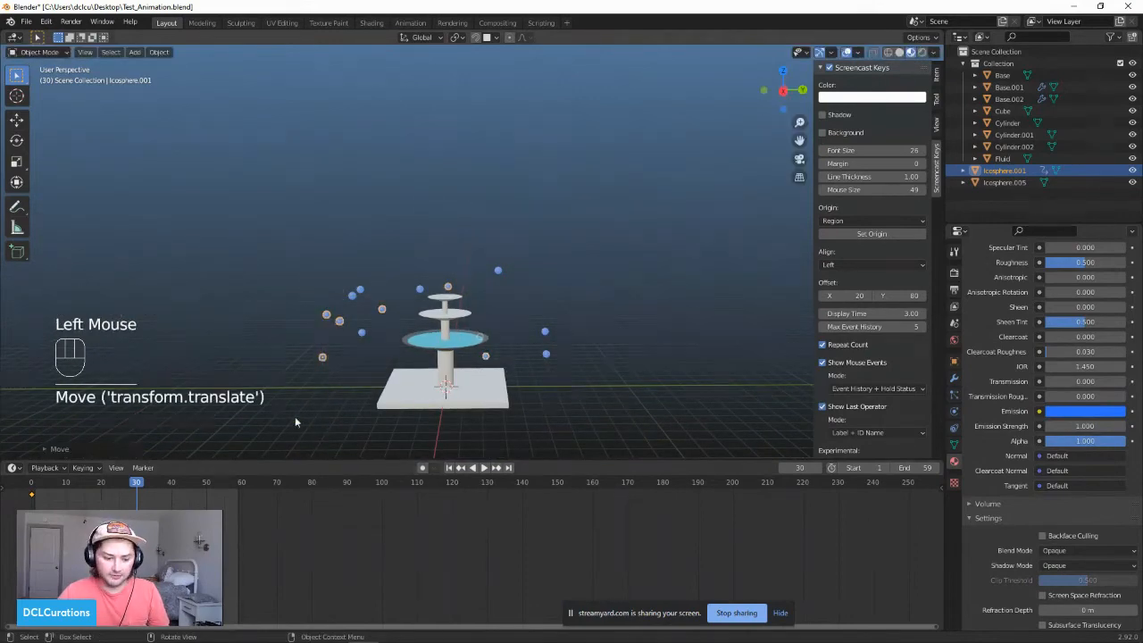
key(i)
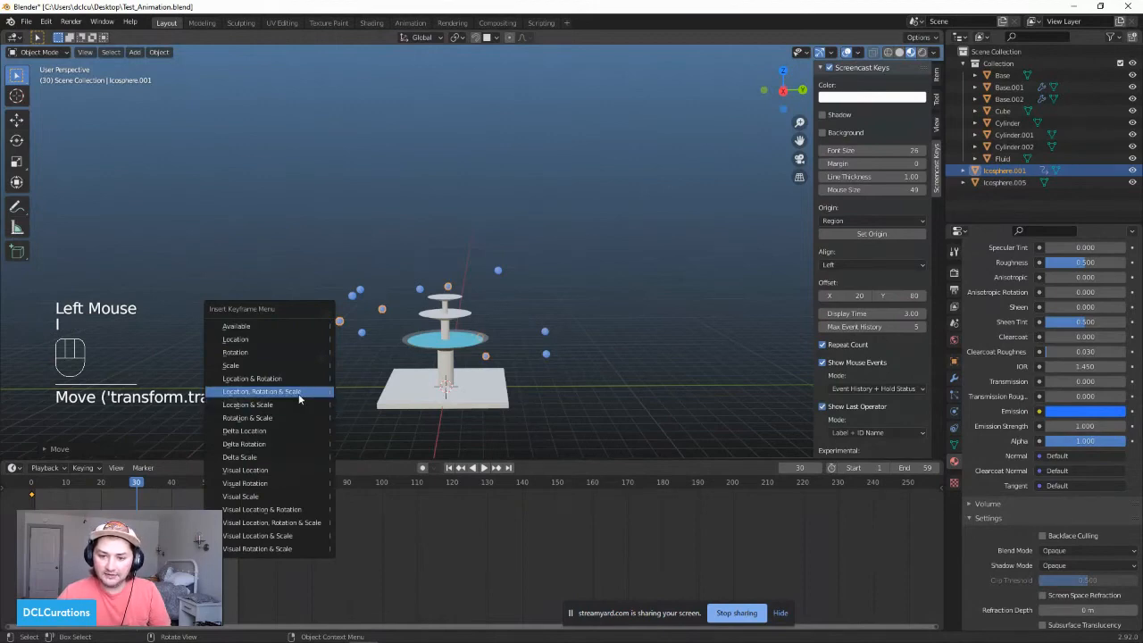
click(301, 394)
scroll(435, 393, up, 1)
scroll(435, 392, up, 1)
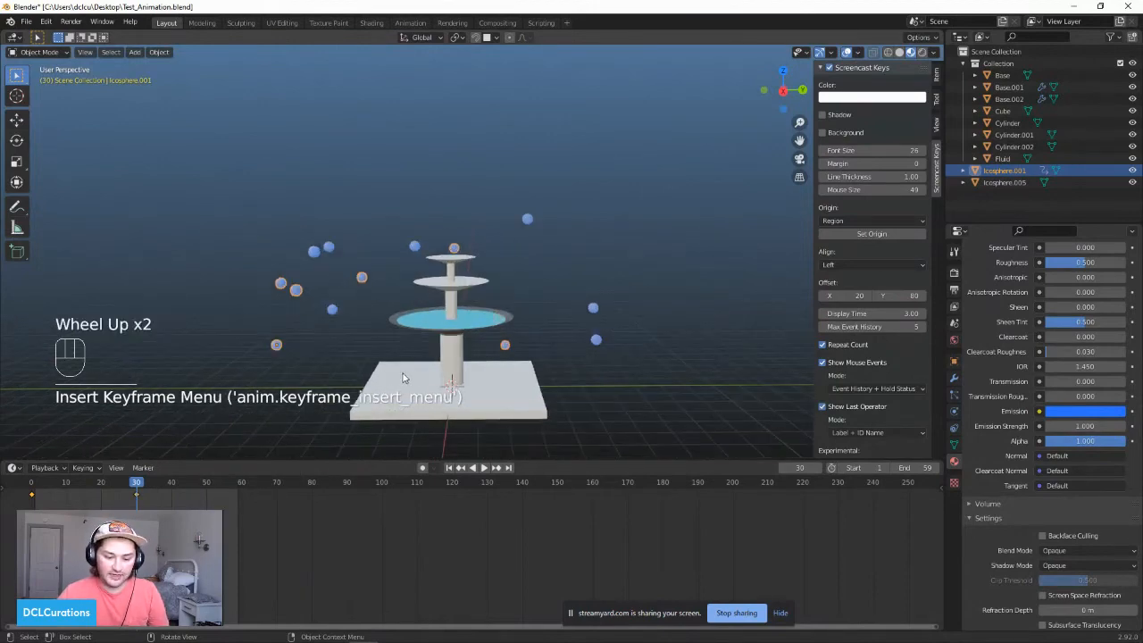
key(g)
middle_click(401, 378)
click(430, 301)
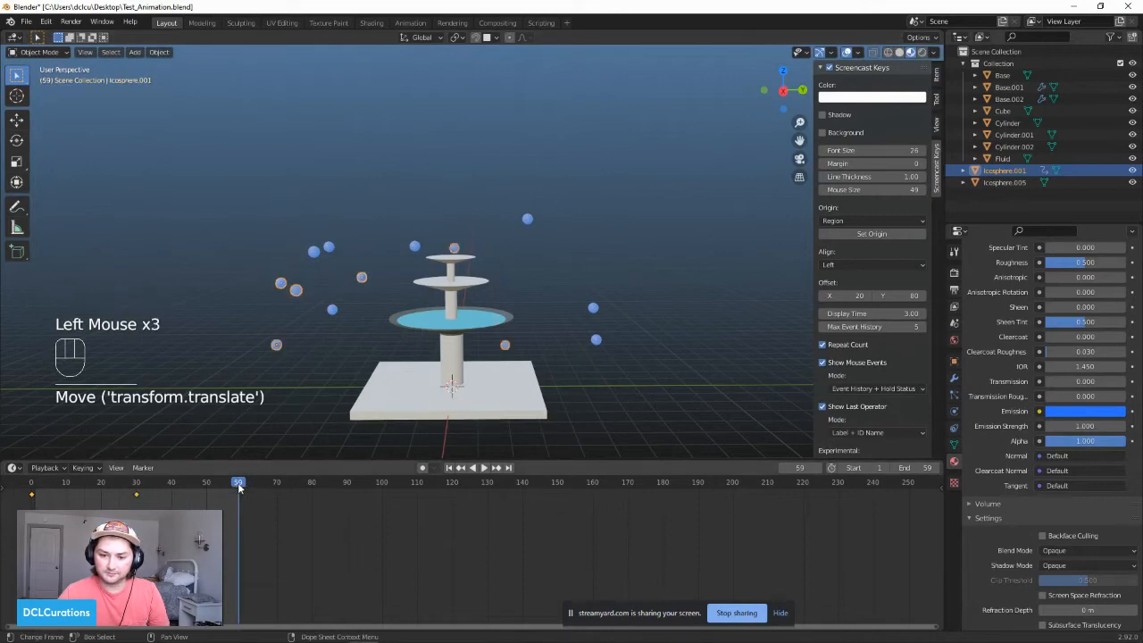
Step: At frame 59, raise the upper sphere group along Z well above the fountain and insert a Location, Rotation & Scale keyframe
key(g)
middle_click(412, 385)
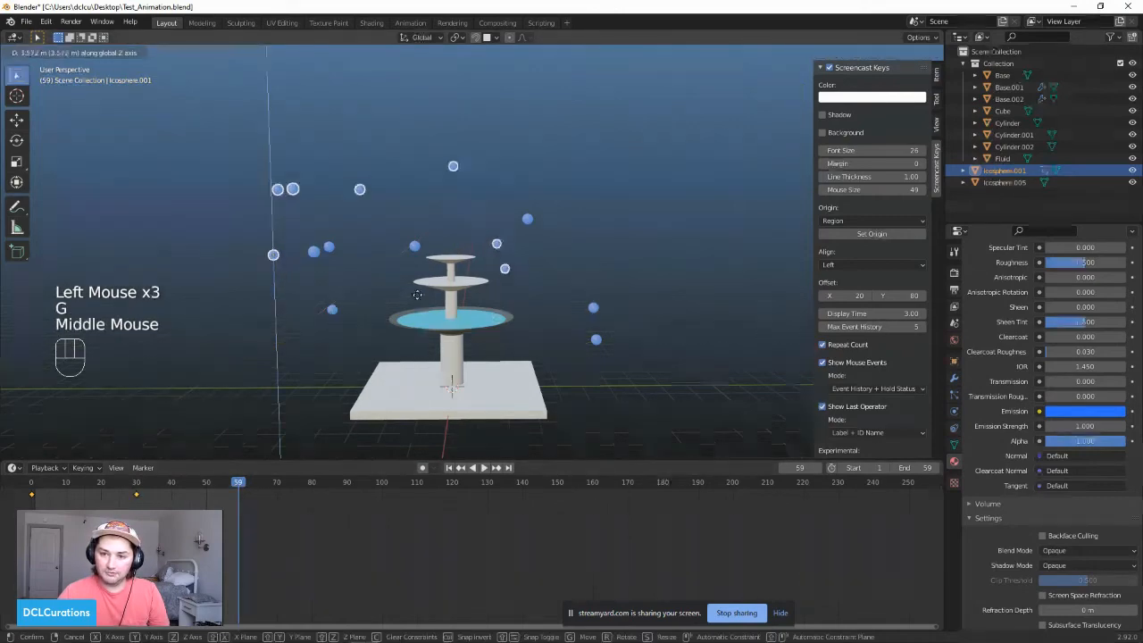
click(416, 288)
key(i)
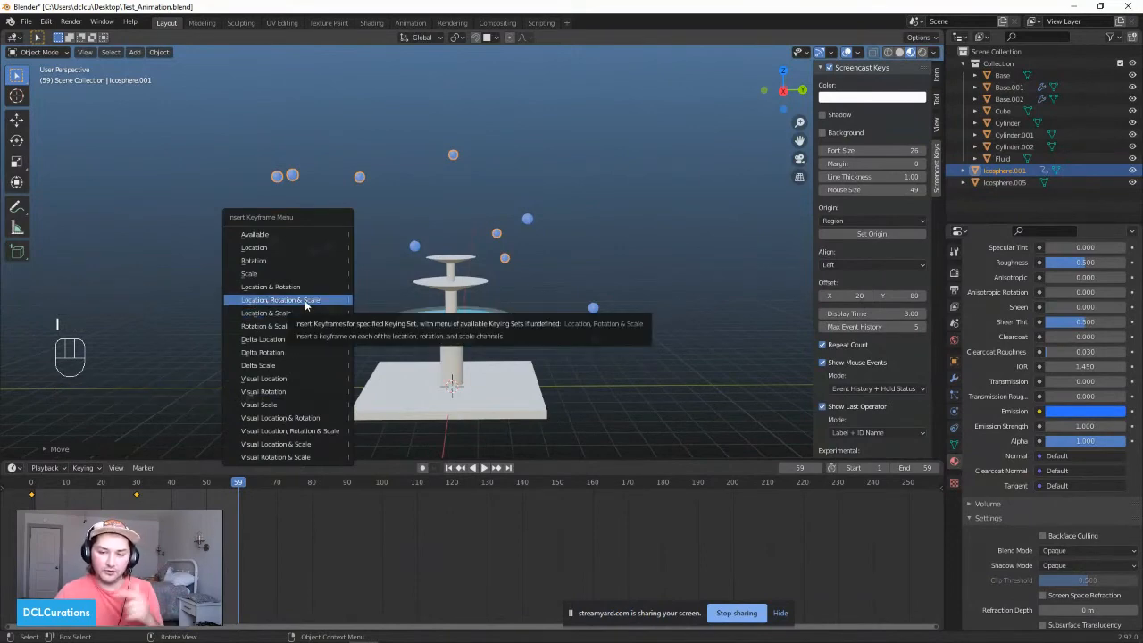
click(299, 300)
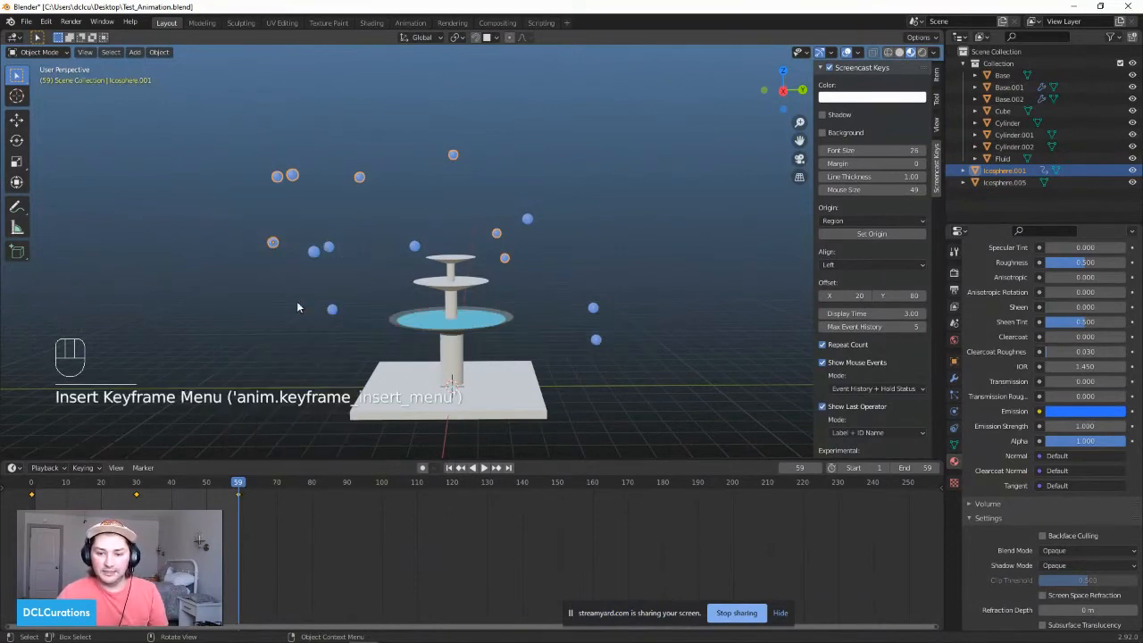
Step: Play the animation, stop it at frame 1, and insert a Location, Rotation & Scale keyframe for the other sphere group there
click(487, 468)
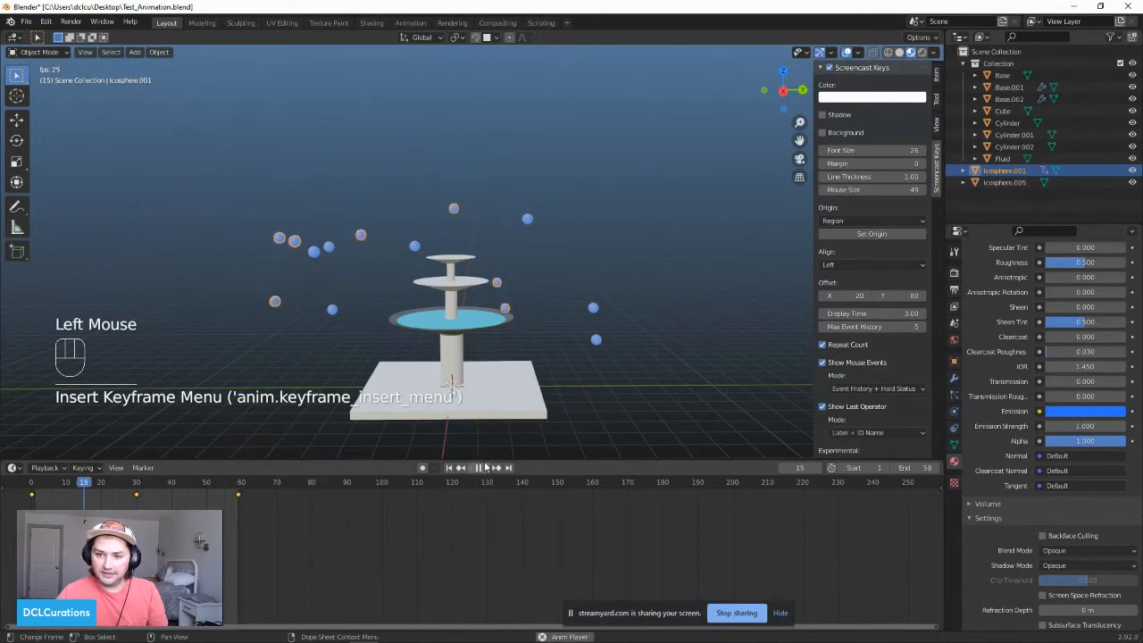
click(480, 468)
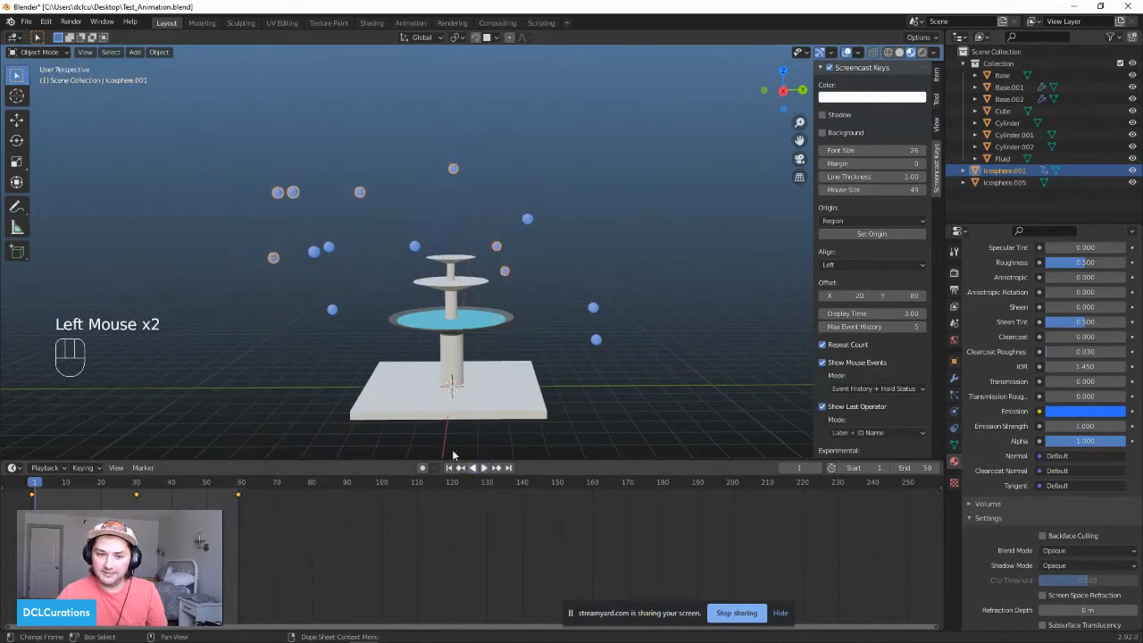
click(327, 256)
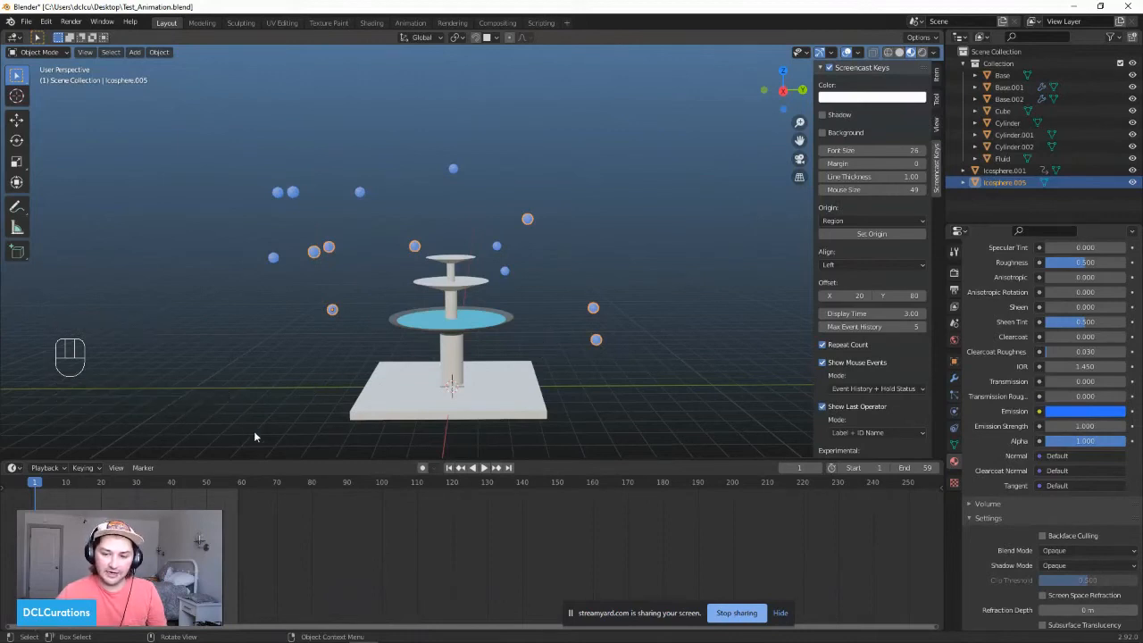
key(i)
click(308, 377)
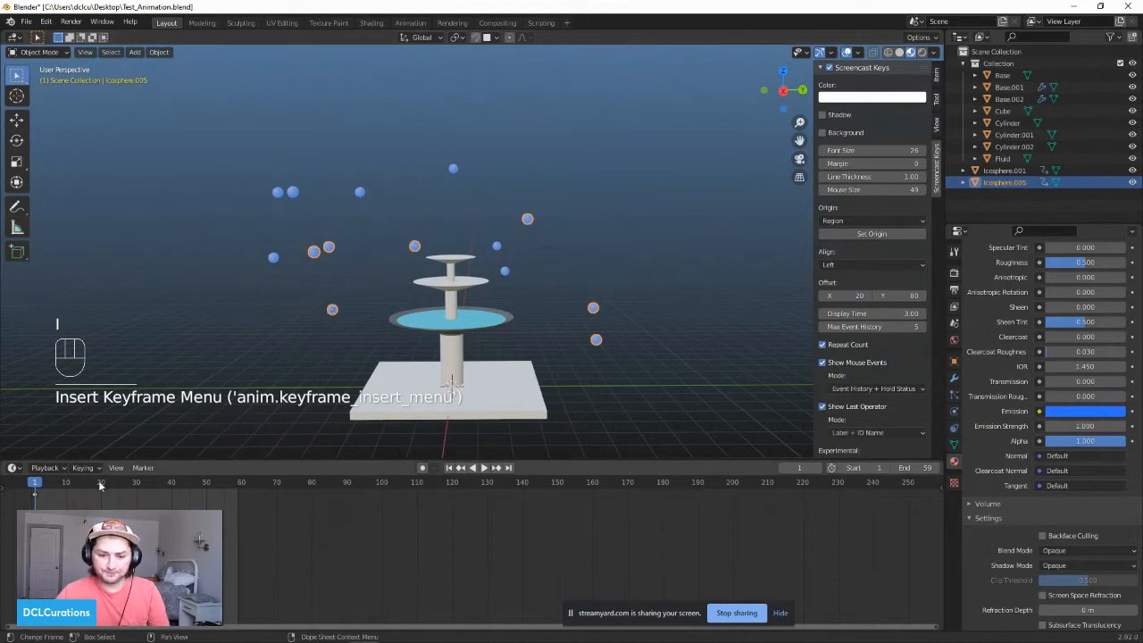
Step: At frame 30, raise the second sphere group just over 2 m along Z and insert a Location, Rotation & Scale keyframe
click(134, 483)
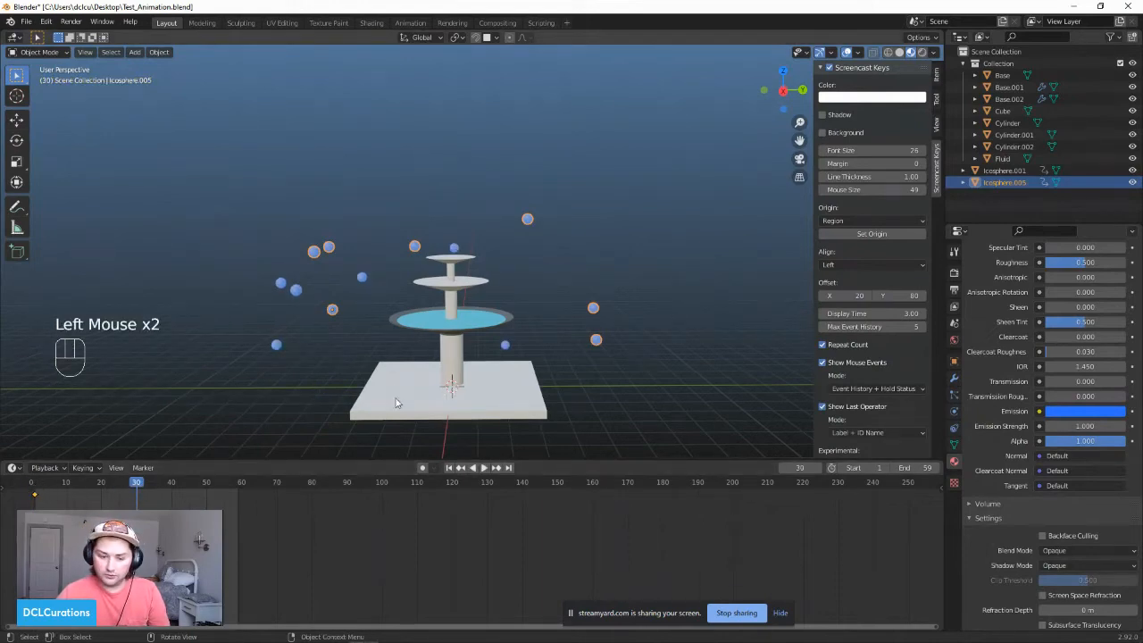
key(g)
middle_click(414, 396)
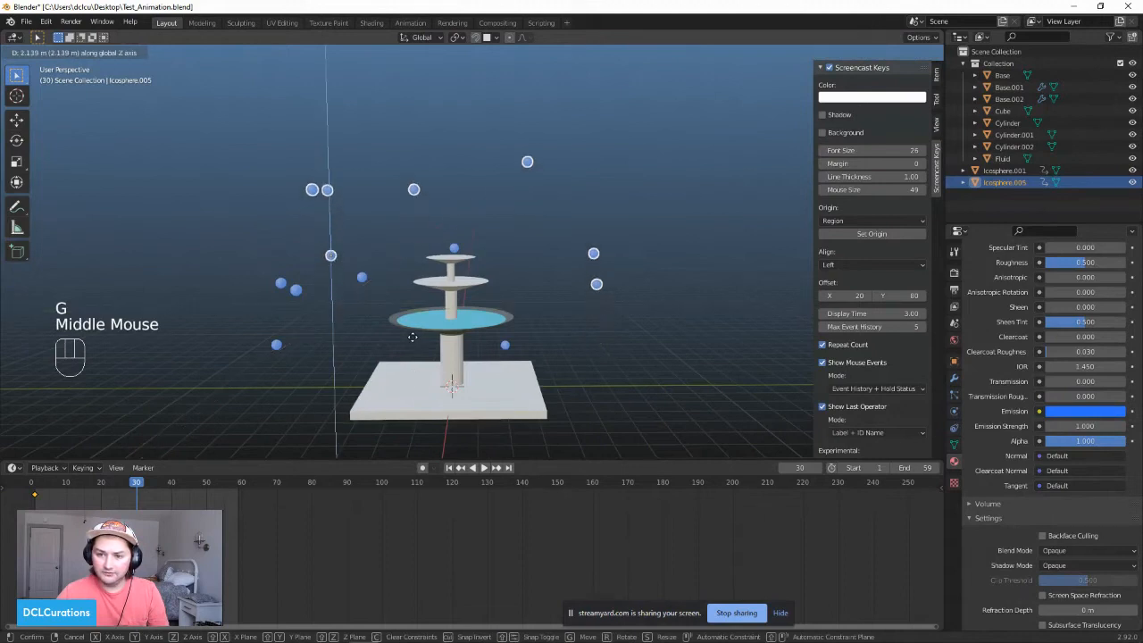
click(410, 334)
key(i)
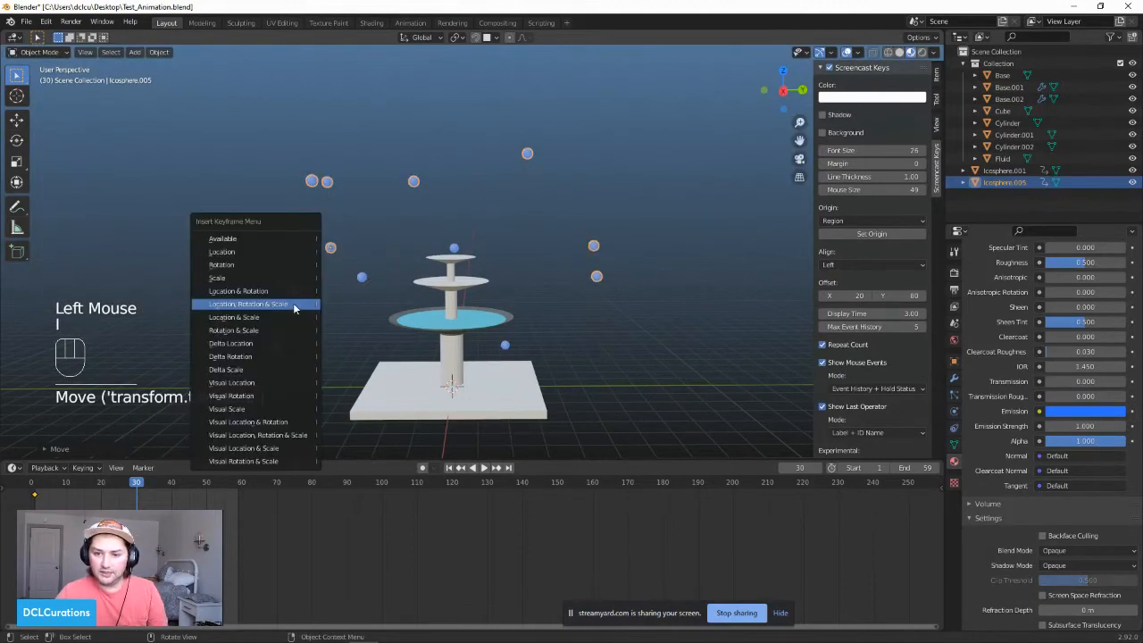
click(293, 302)
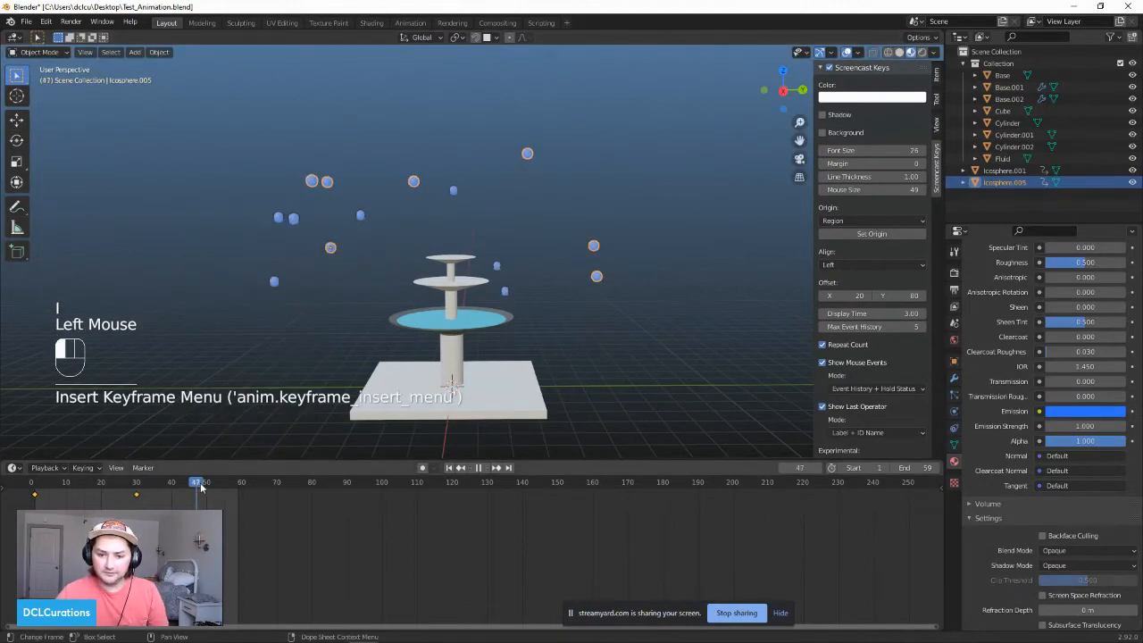
Step: At frame 59, lower the second sphere group along Z toward the fountain base and insert a Location, Rotation & Scale keyframe
drag(235, 488, 237, 489)
key(g)
middle_click(508, 263)
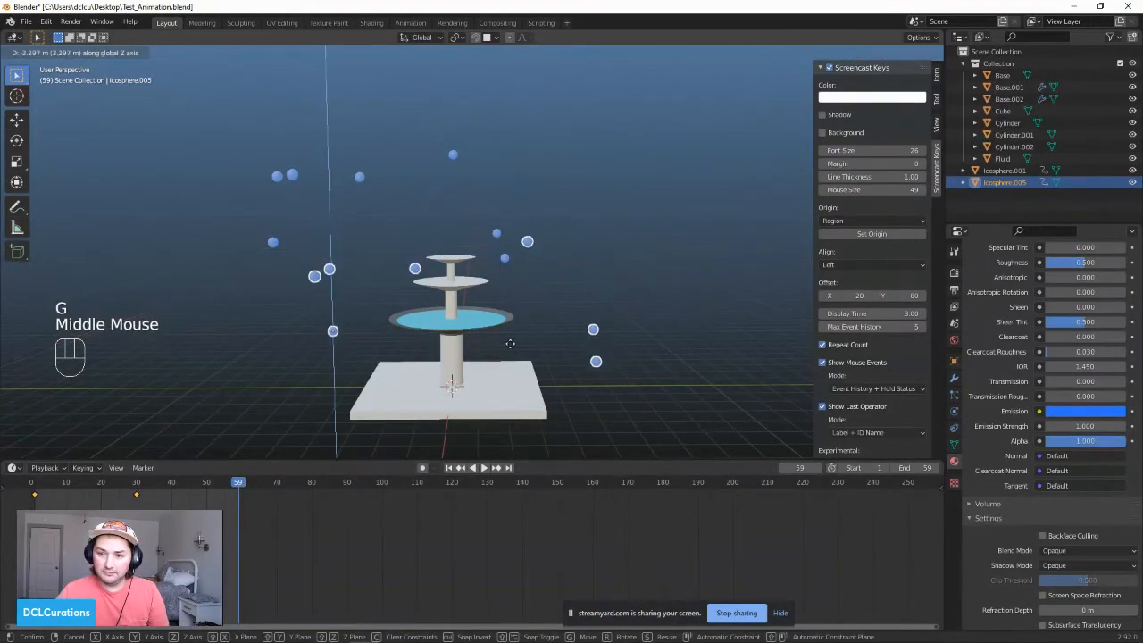
click(507, 386)
key(i)
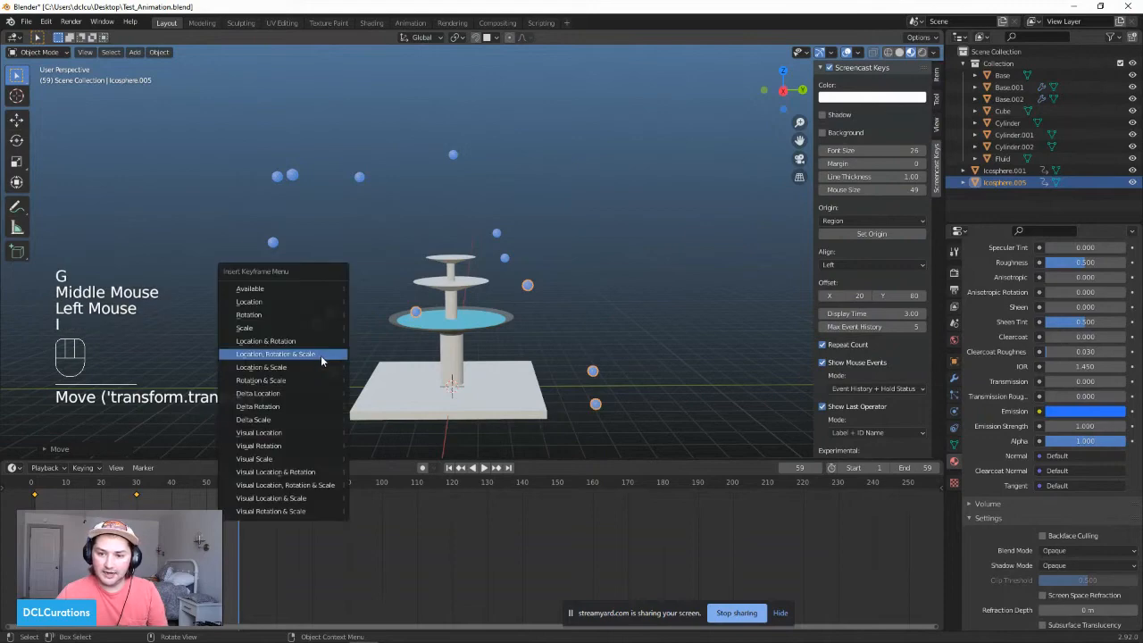
click(320, 356)
Step: Play the animation, examine both sphere groups' motion from several sides with nothing selected, and stop playback
click(482, 468)
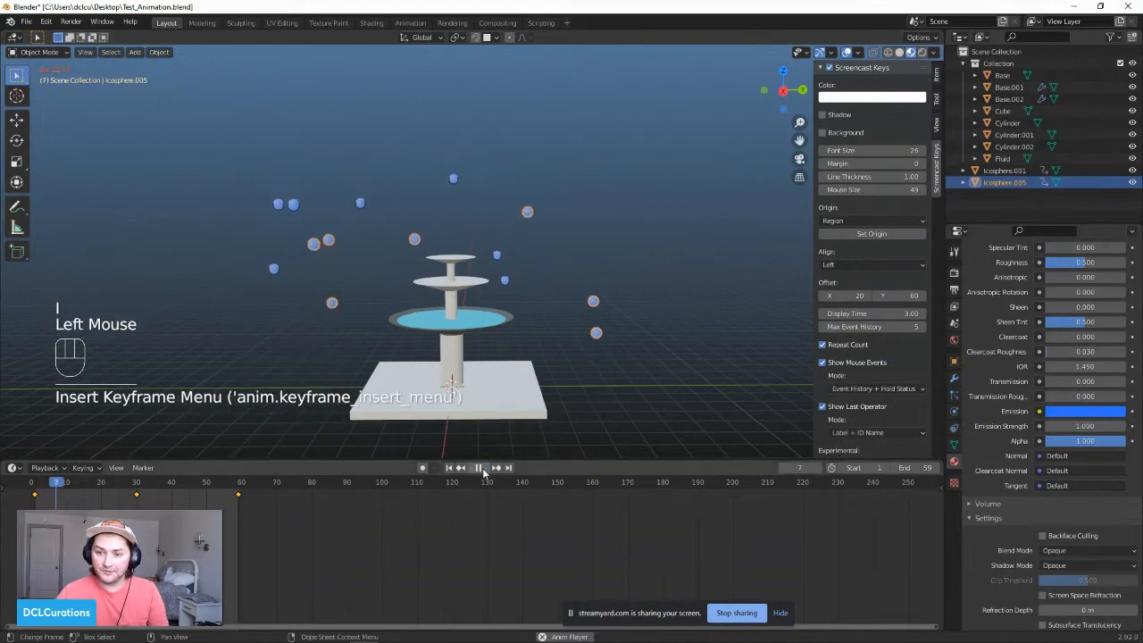
scroll(527, 330, down, 2)
middle_drag(522, 328, 393, 323)
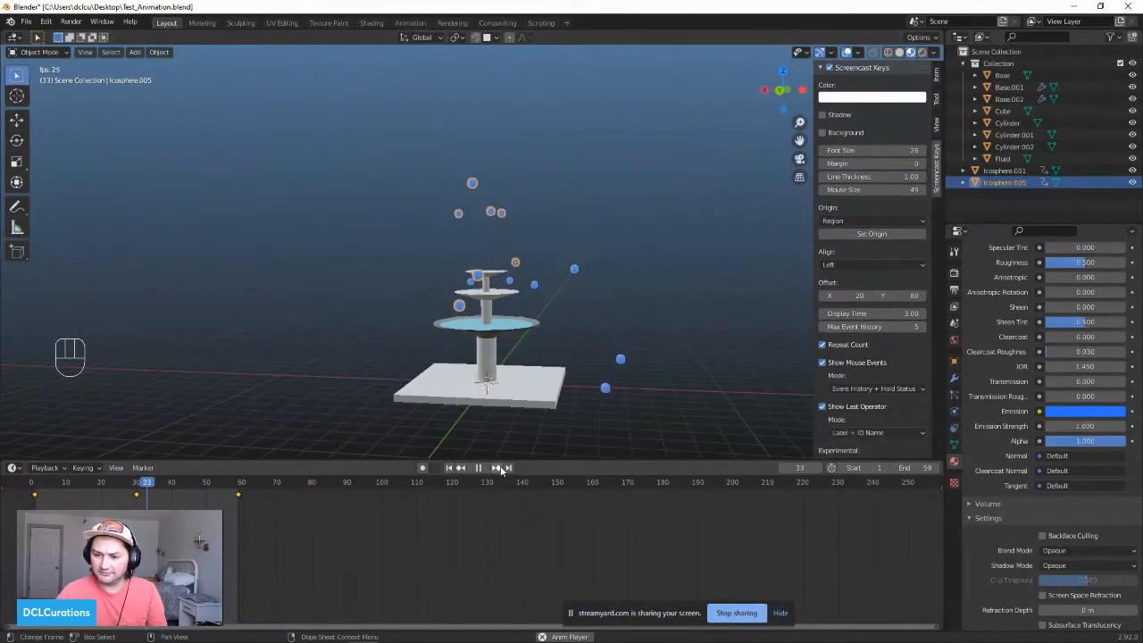
middle_drag(393, 363, 483, 329)
scroll(581, 370, up, 2)
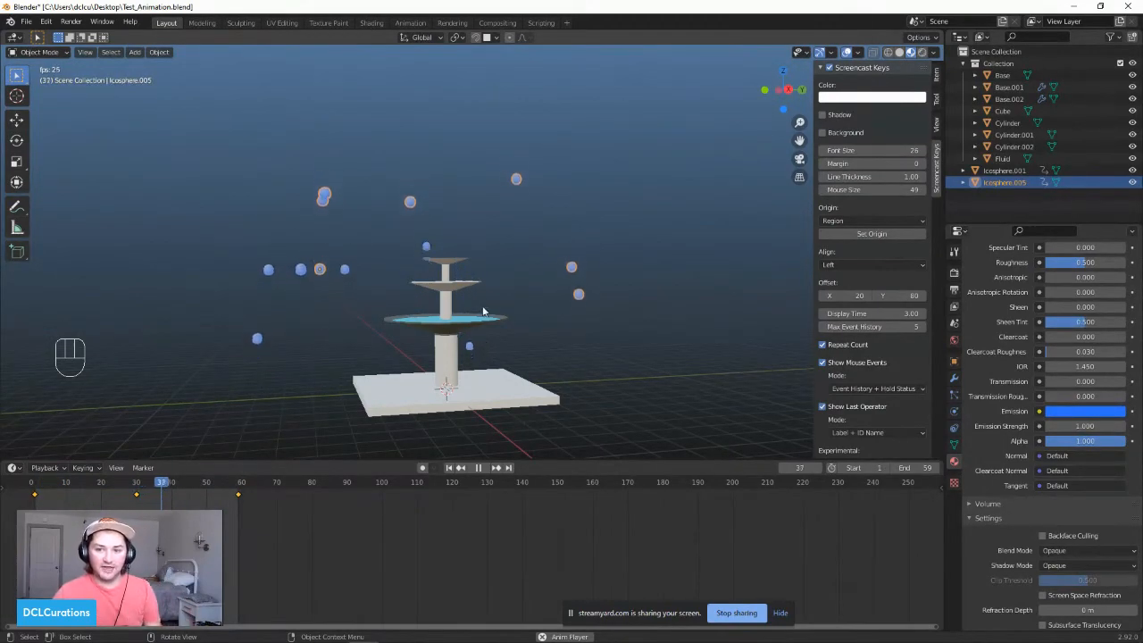
middle_drag(320, 302, 424, 309)
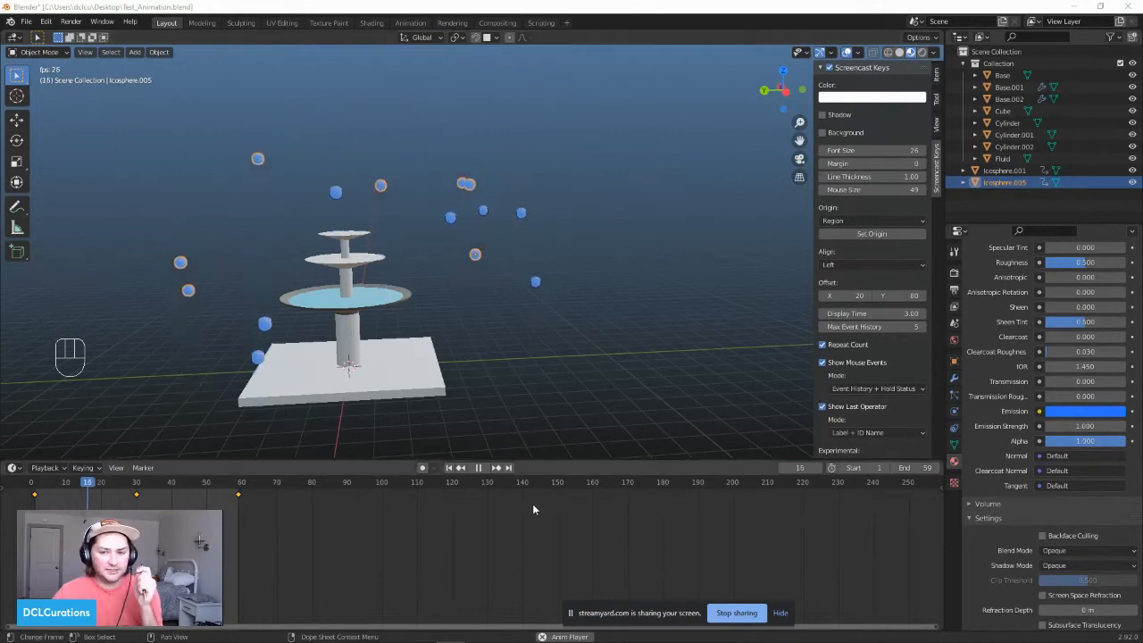
click(535, 364)
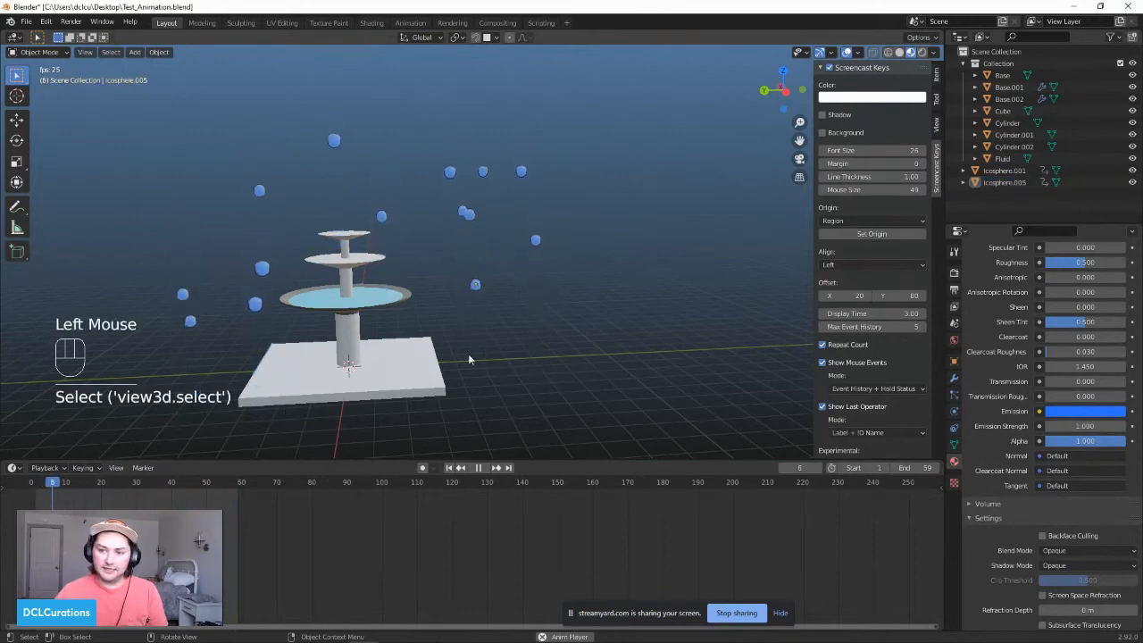
click(478, 467)
Step: Switch to Chrome and look through the Decentraland Awesome Repository on GitHub from the game mechanics examples back up to its introduction
mouse_move(450, 638)
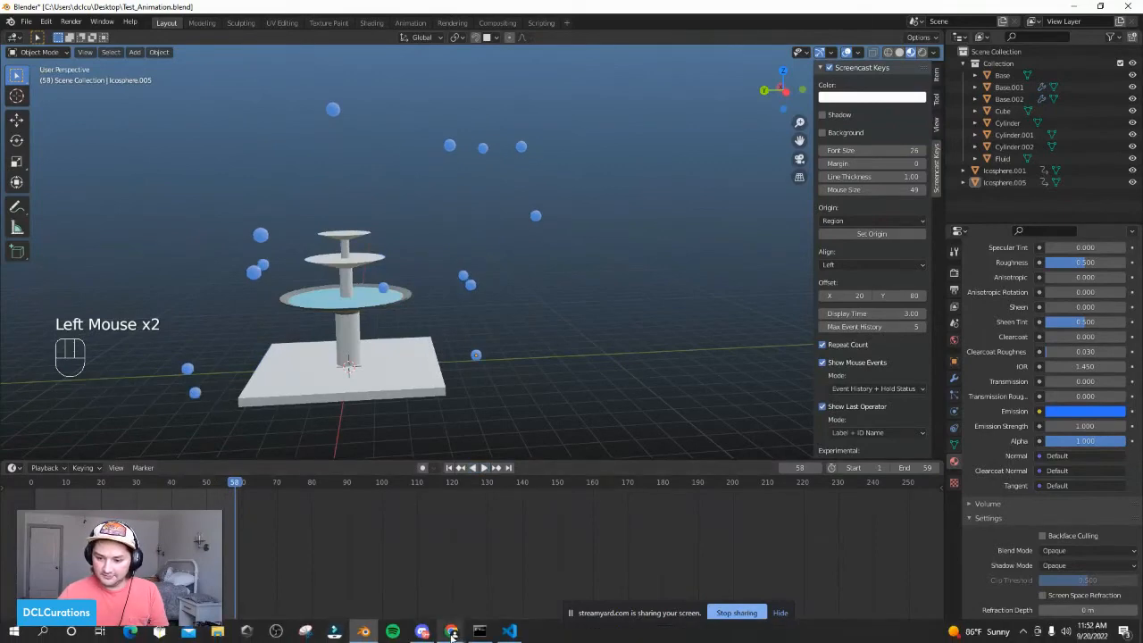
click(599, 573)
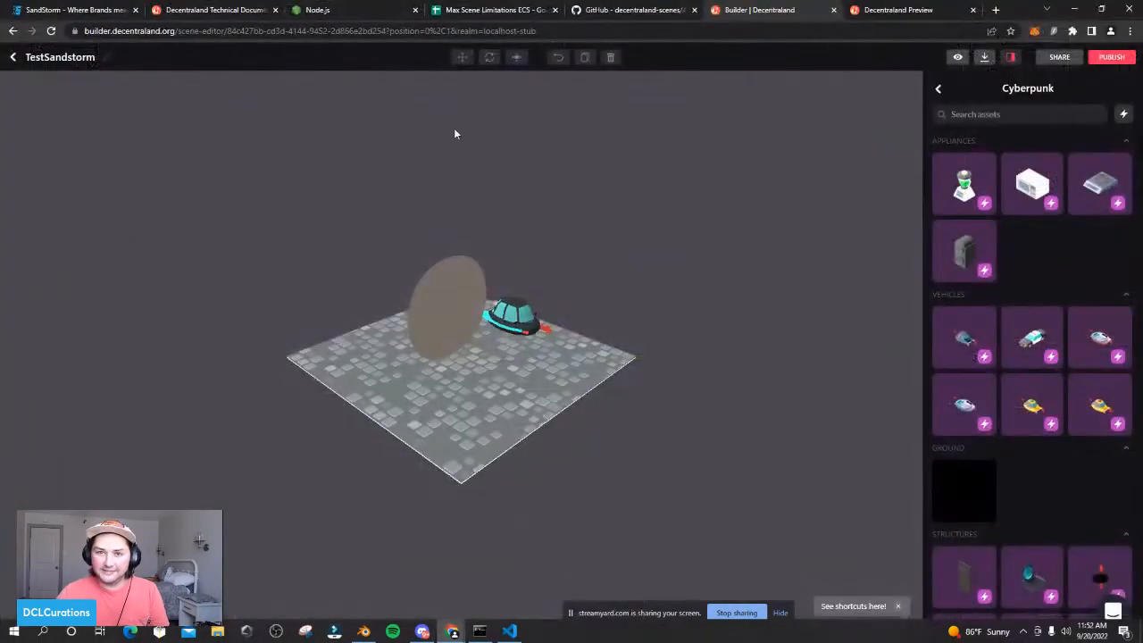
click(629, 9)
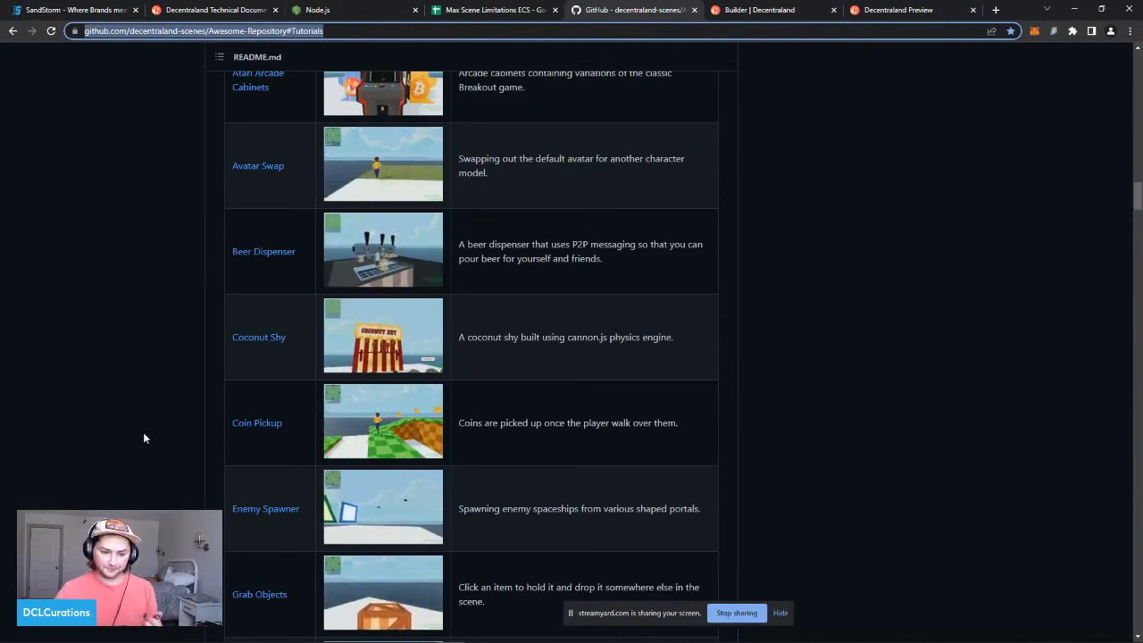
scroll(138, 399, up, 1)
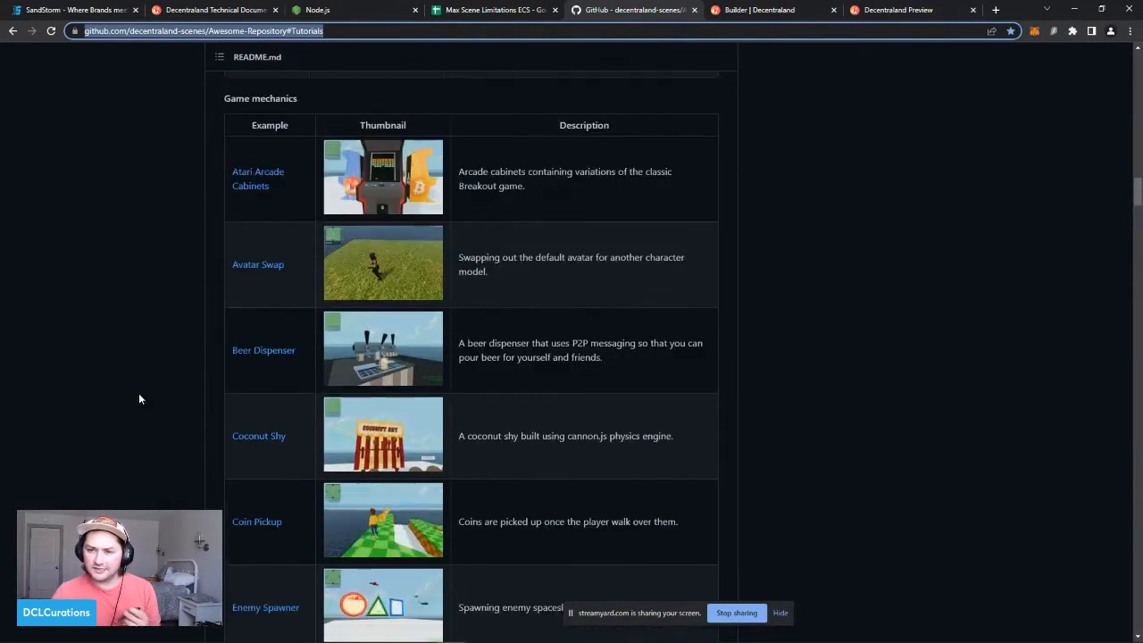
scroll(114, 434, up, 4)
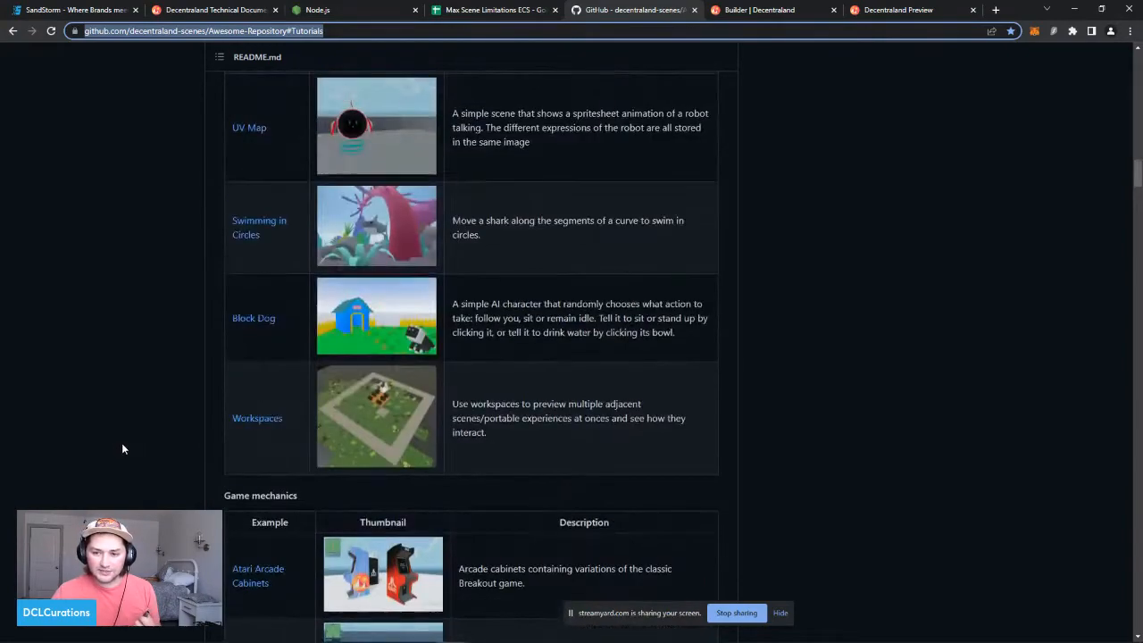
scroll(123, 448, up, 5)
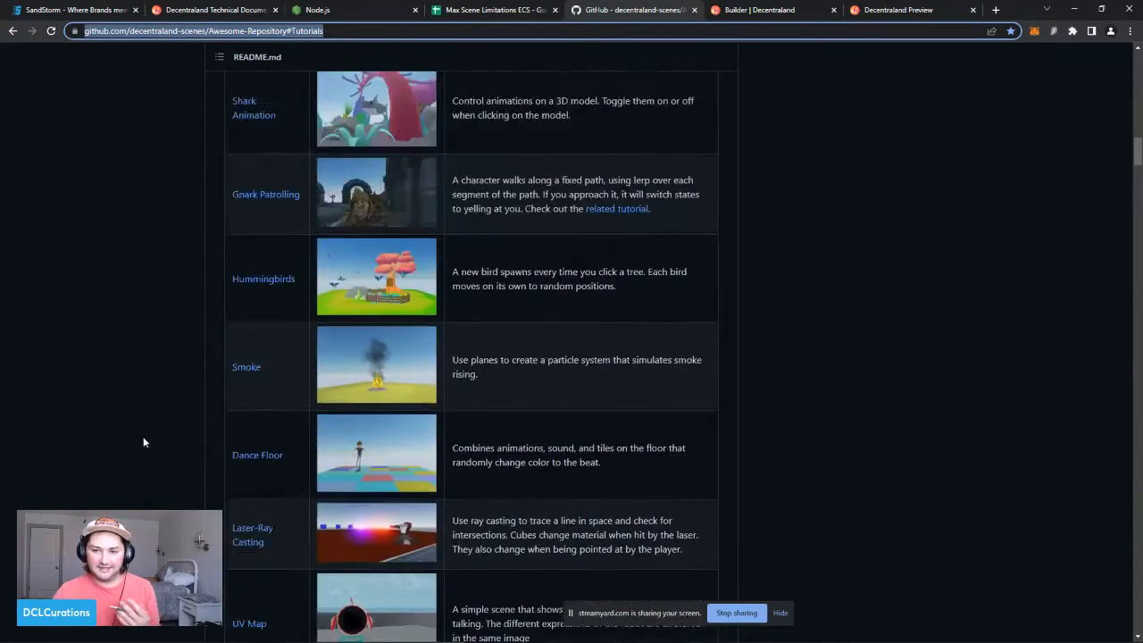
scroll(142, 441, up, 9)
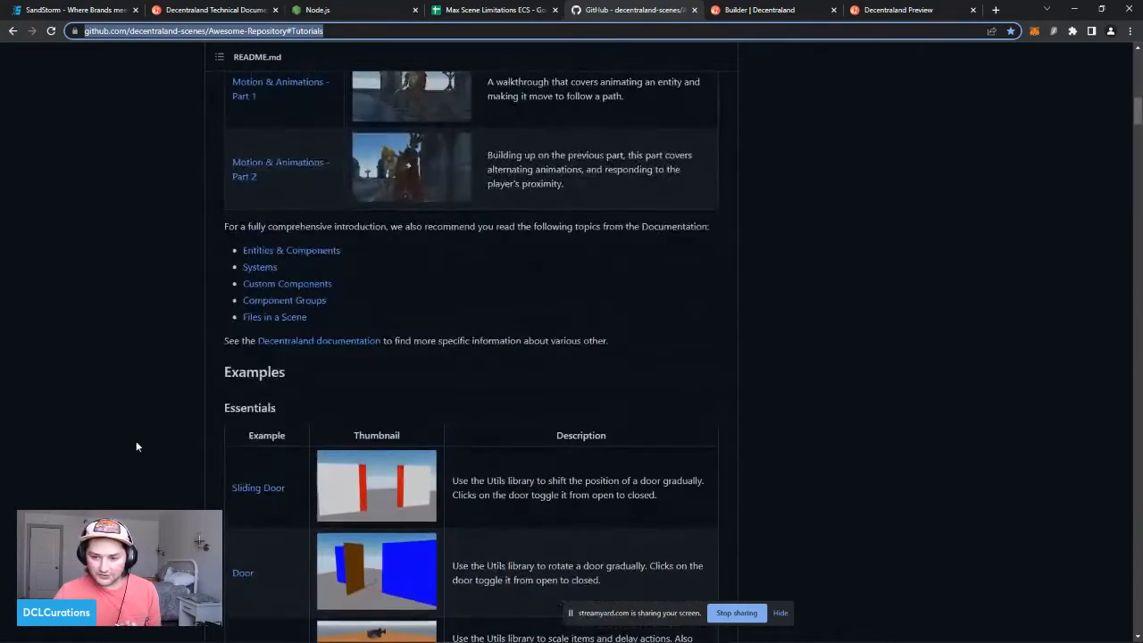
scroll(135, 442, up, 5)
scroll(152, 447, up, 3)
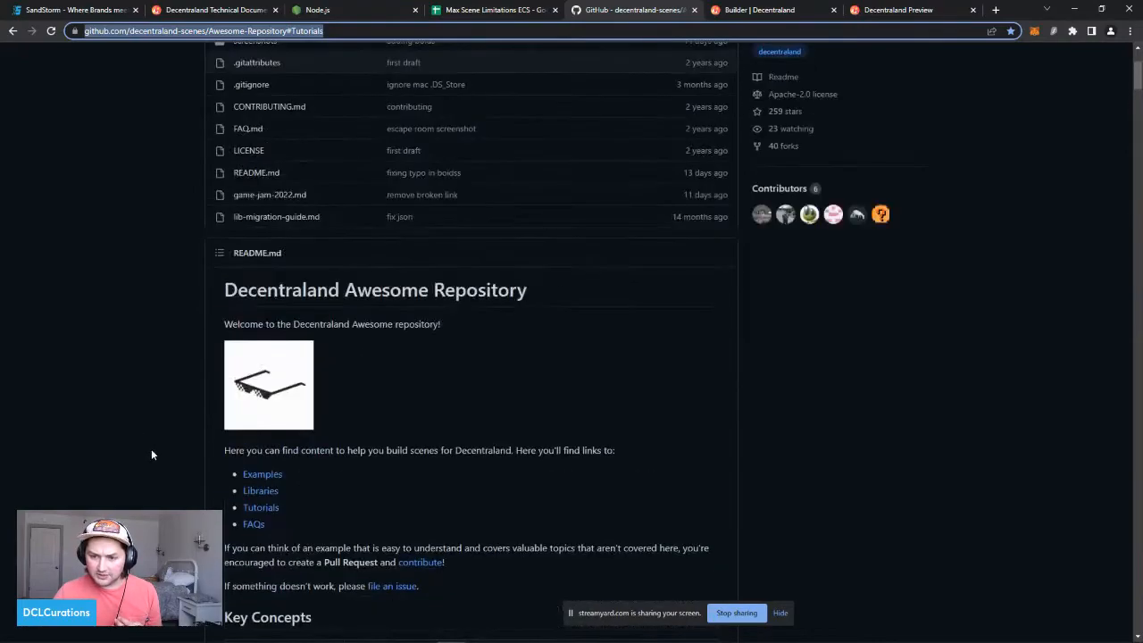
scroll(151, 448, up, 3)
Step: Examine the repository's example scenes from game mechanics through event hosting to the physics section
scroll(141, 437, down, 15)
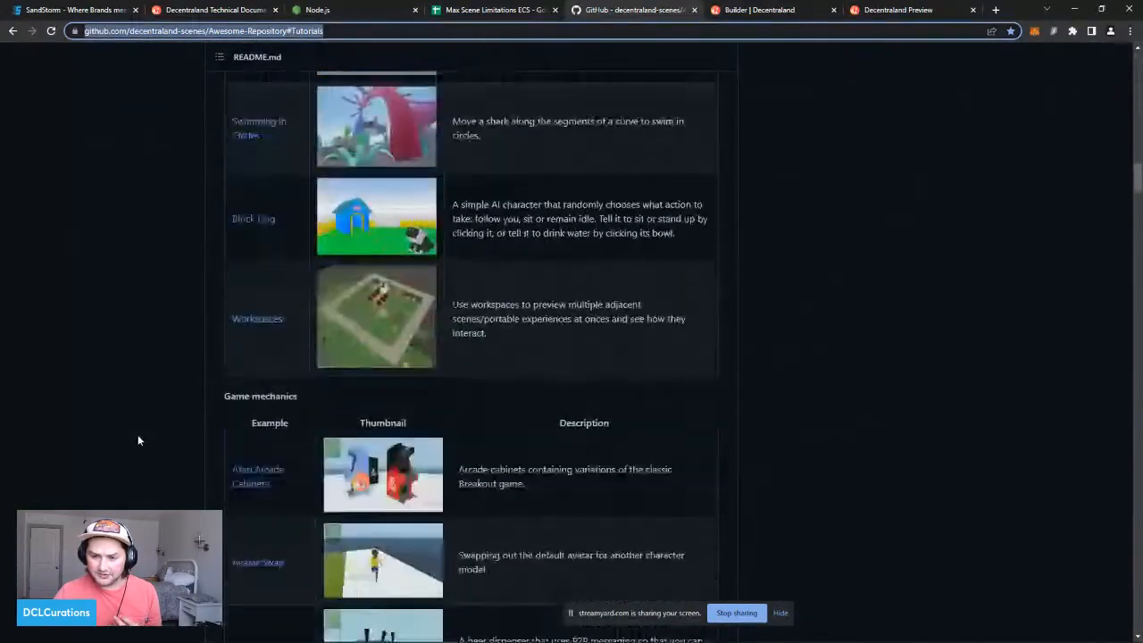
scroll(139, 439, down, 5)
scroll(145, 429, down, 9)
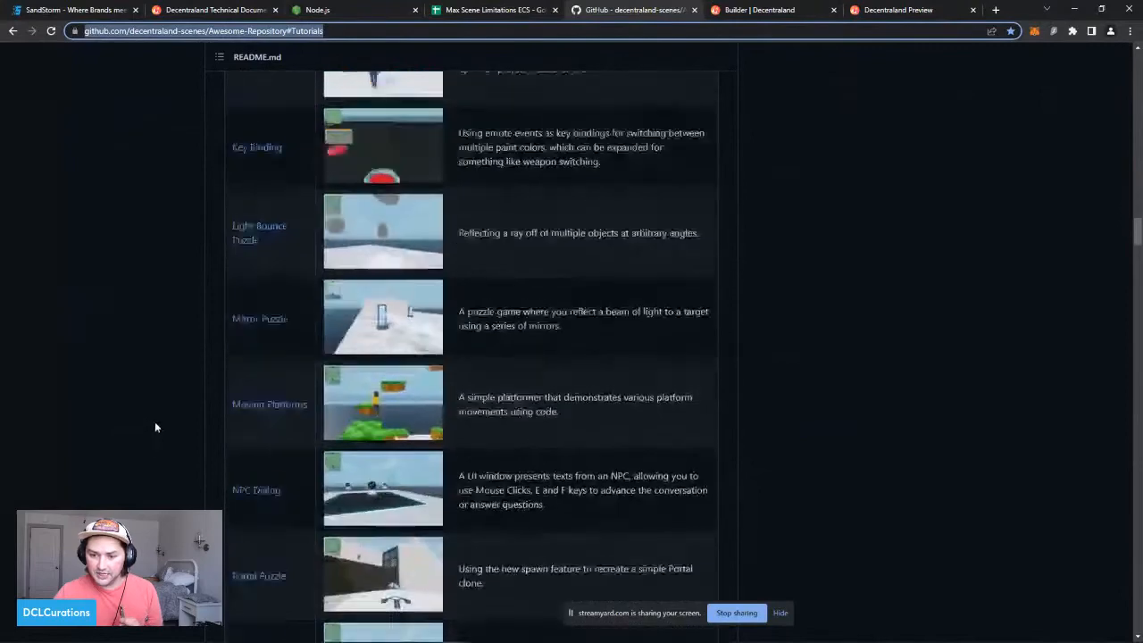
scroll(157, 426, down, 2)
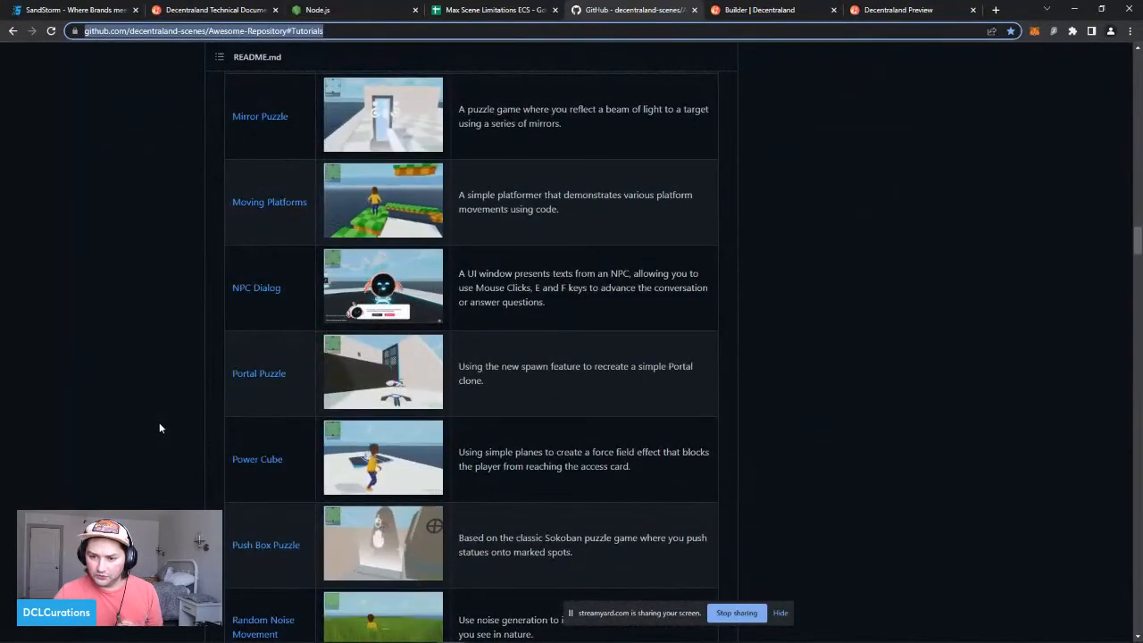
scroll(175, 407, down, 2)
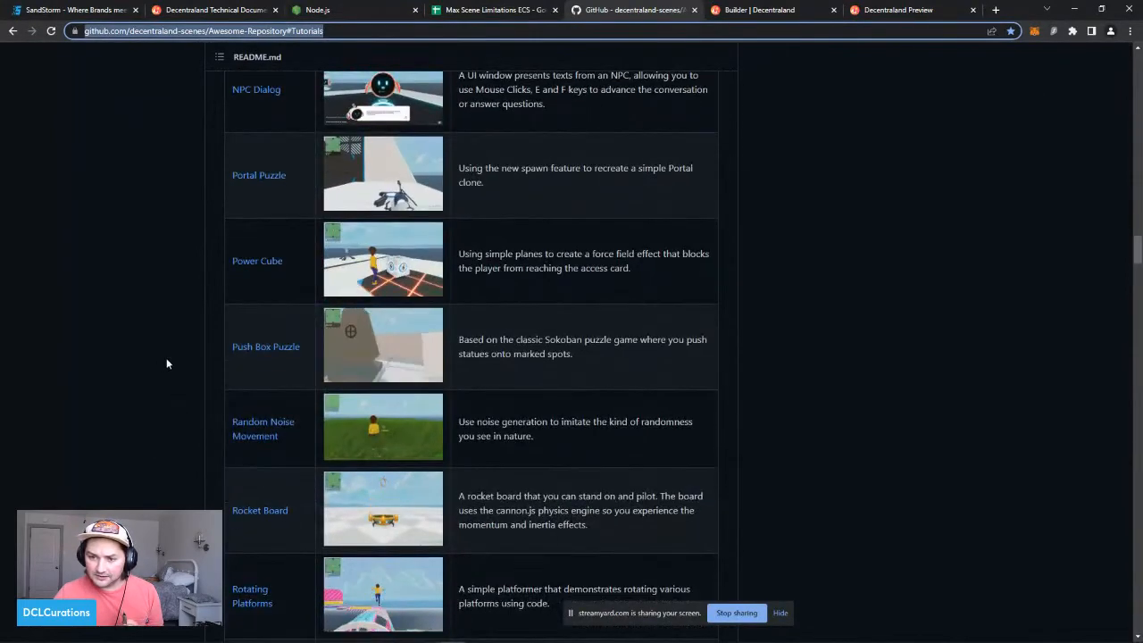
scroll(166, 371, down, 3)
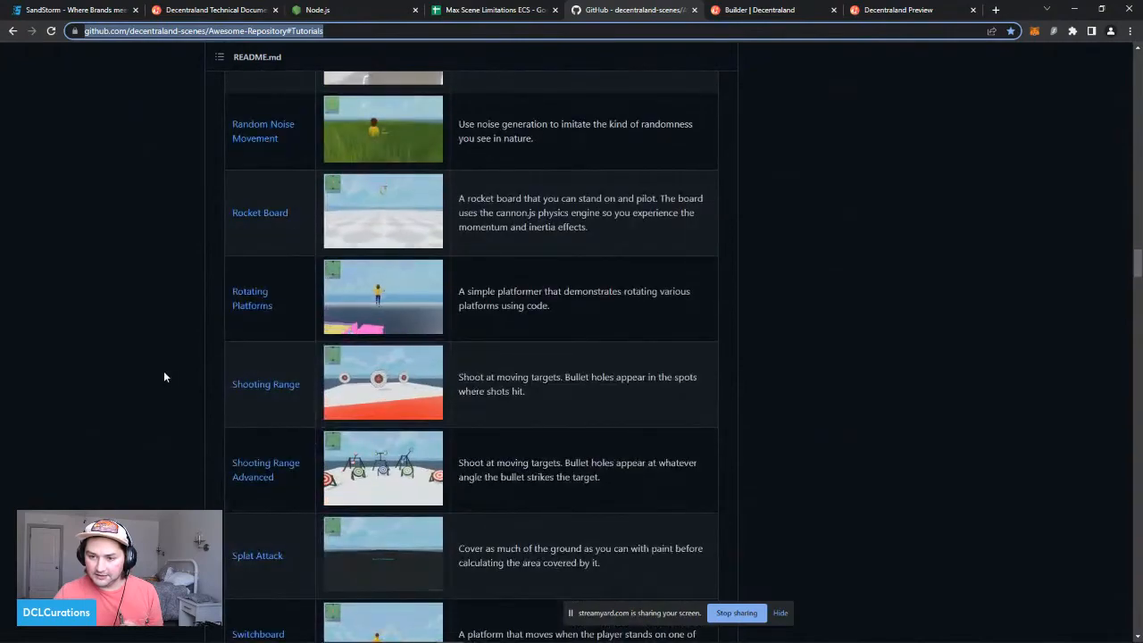
scroll(163, 376, down, 4)
scroll(168, 371, down, 2)
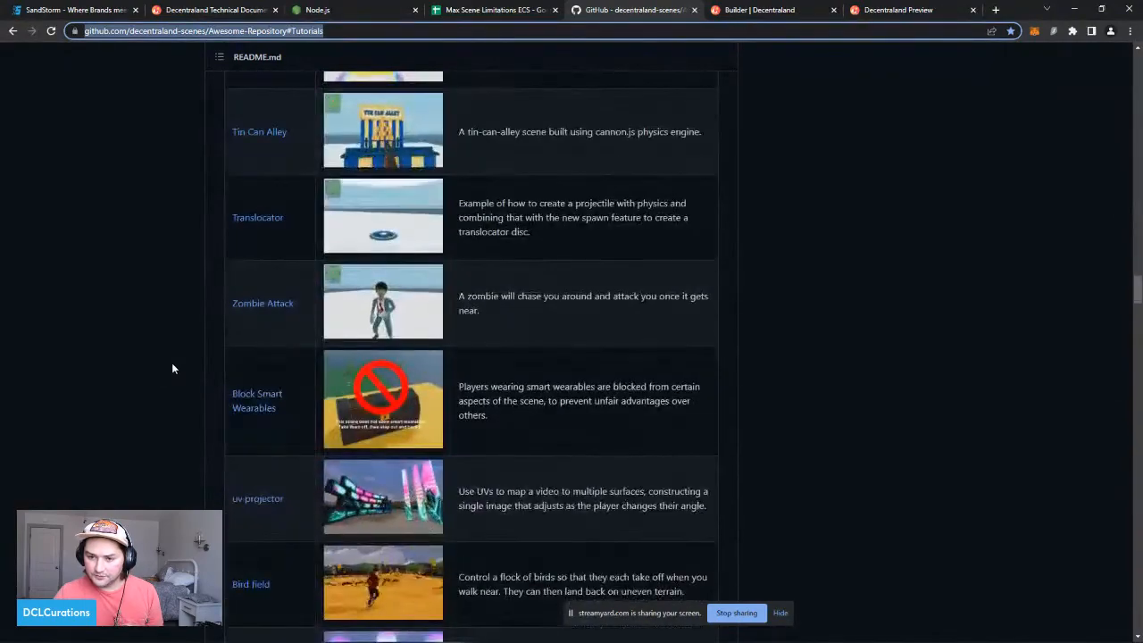
scroll(172, 368, down, 6)
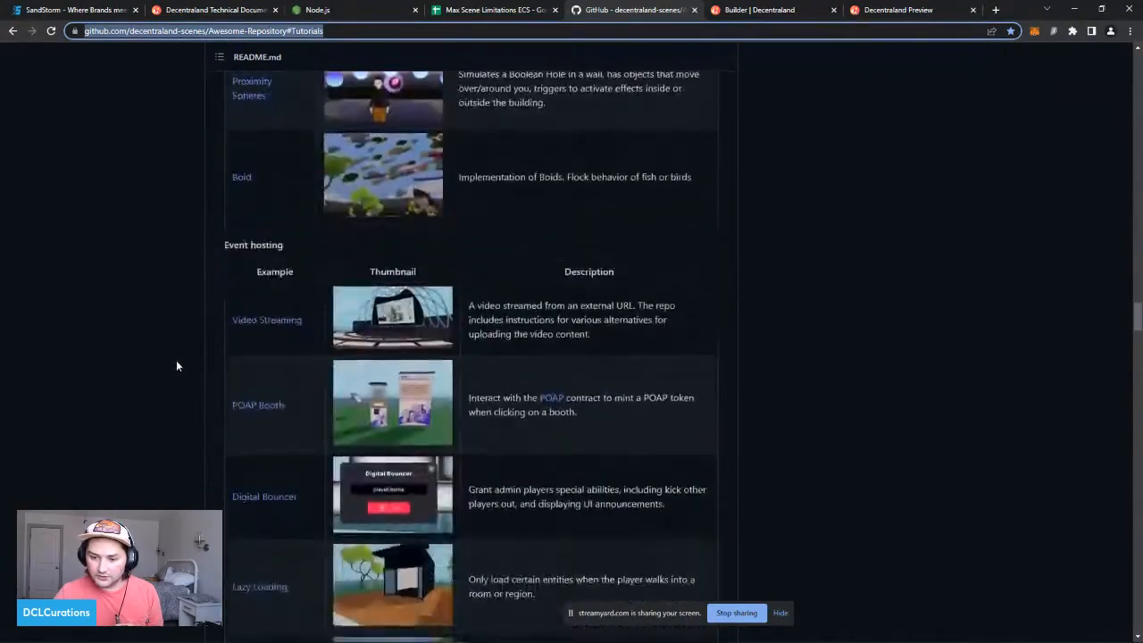
scroll(178, 361, down, 8)
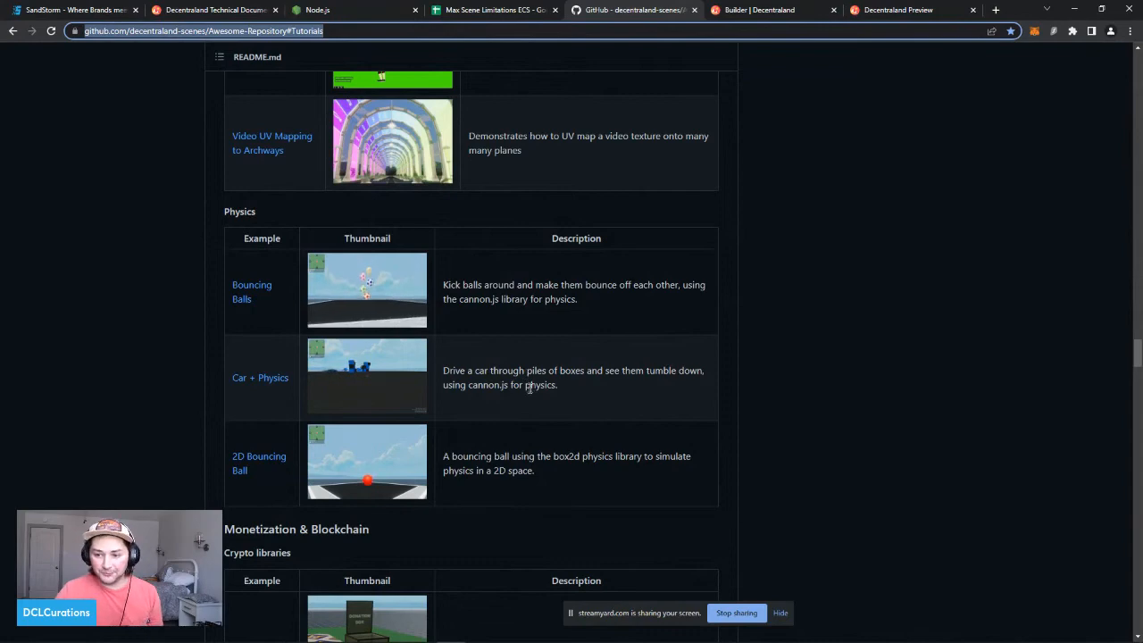
scroll(518, 377, down, 3)
scroll(482, 303, up, 2)
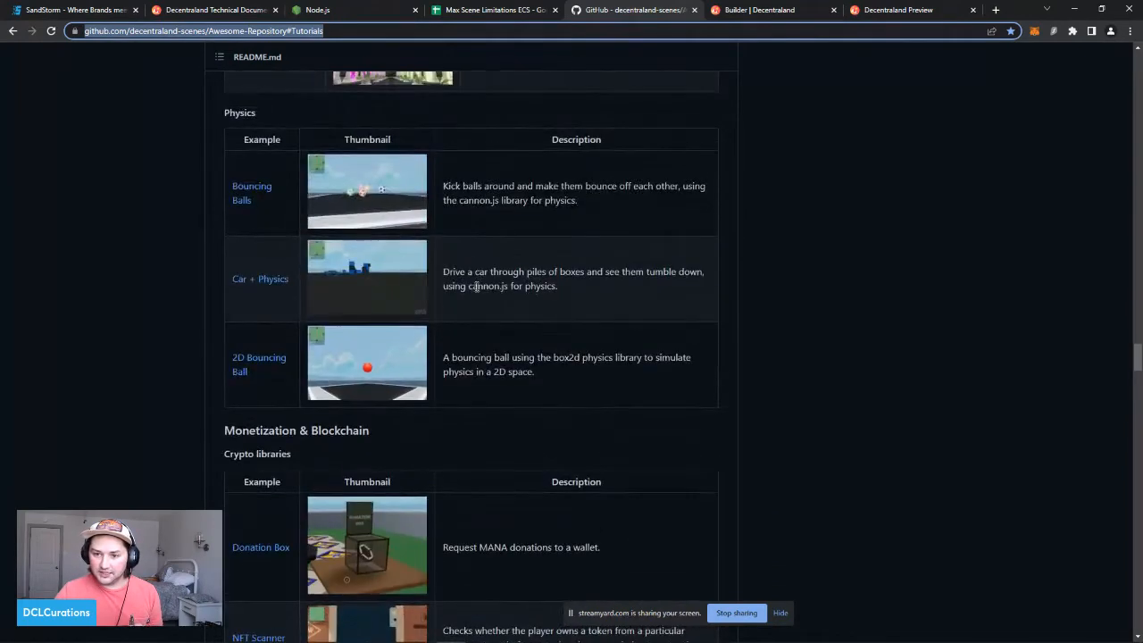
Step: Close the local Decentraland preview and open the live Decentraland site in a new tab
click(908, 8)
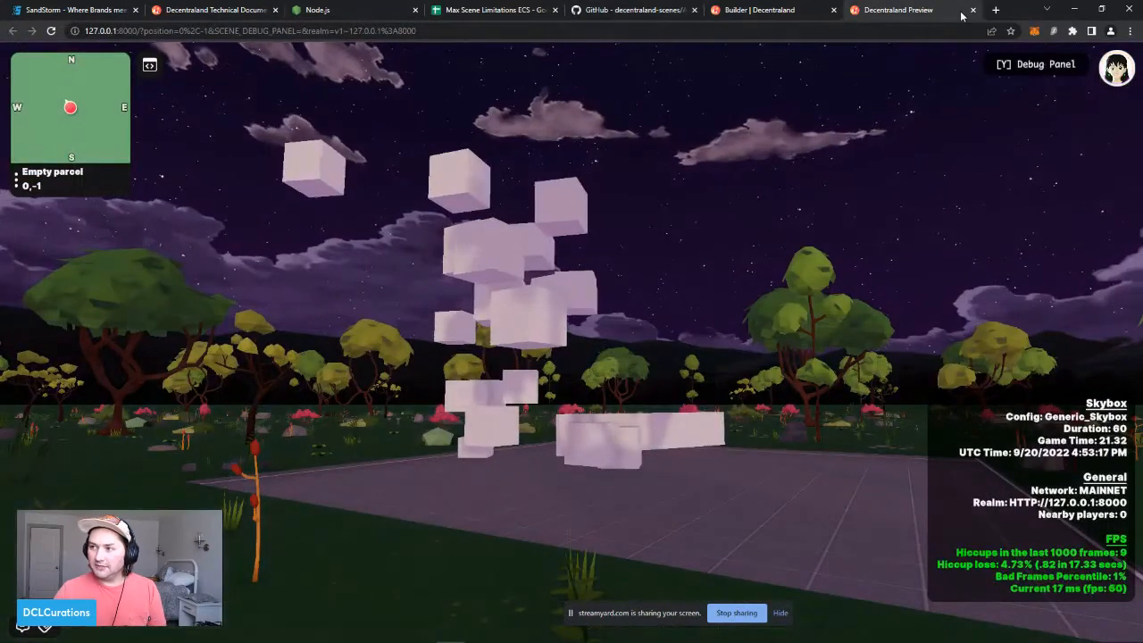
click(972, 9)
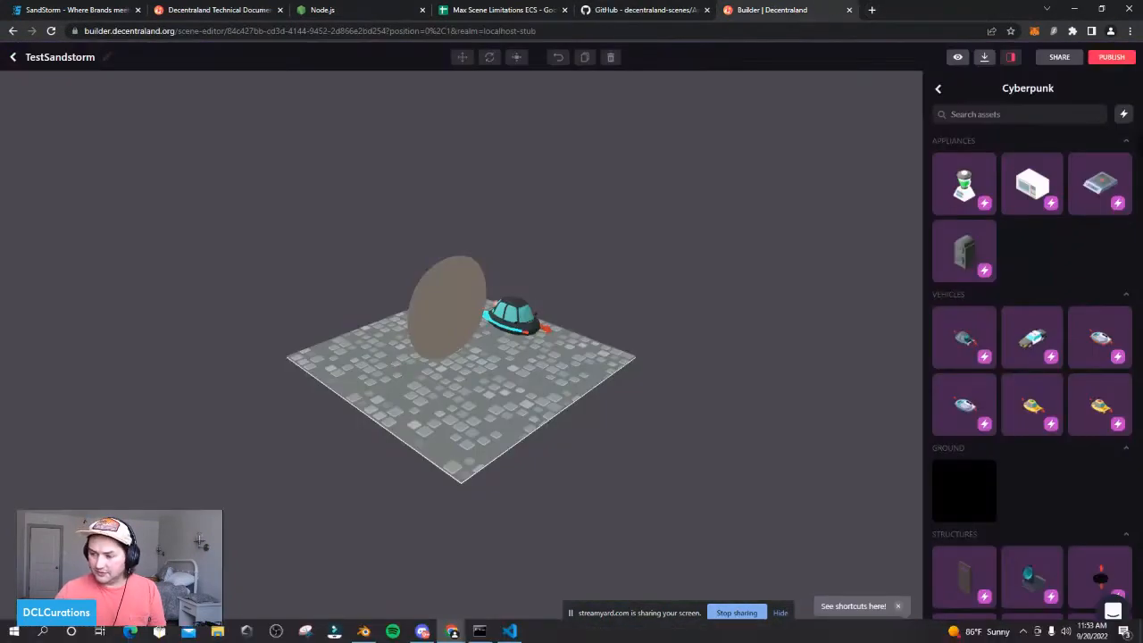
click(870, 9)
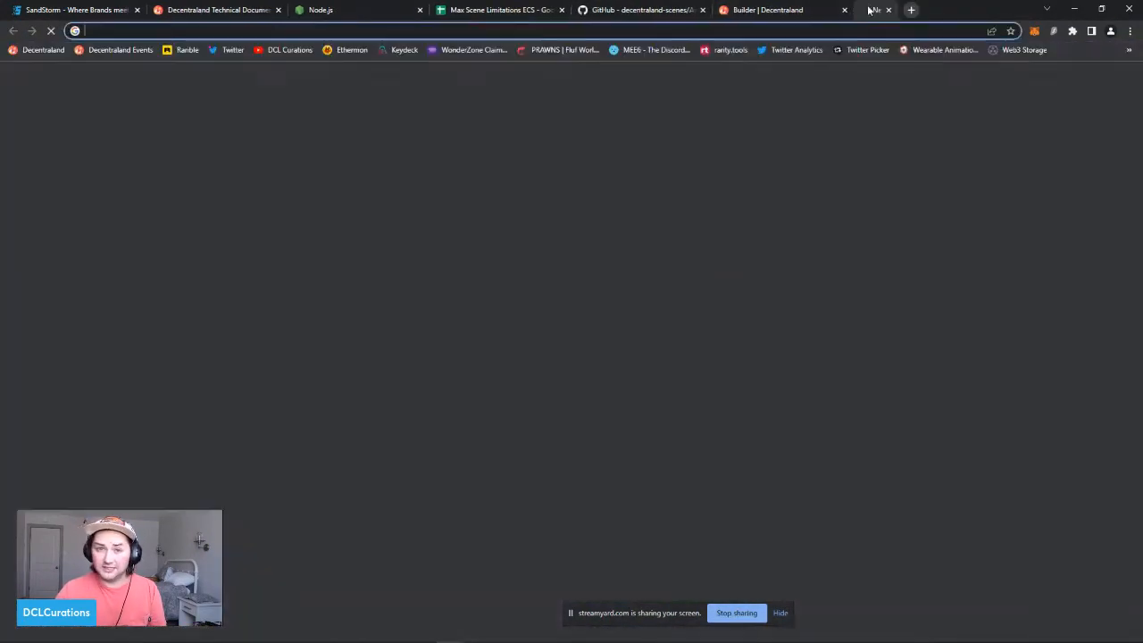
click(55, 51)
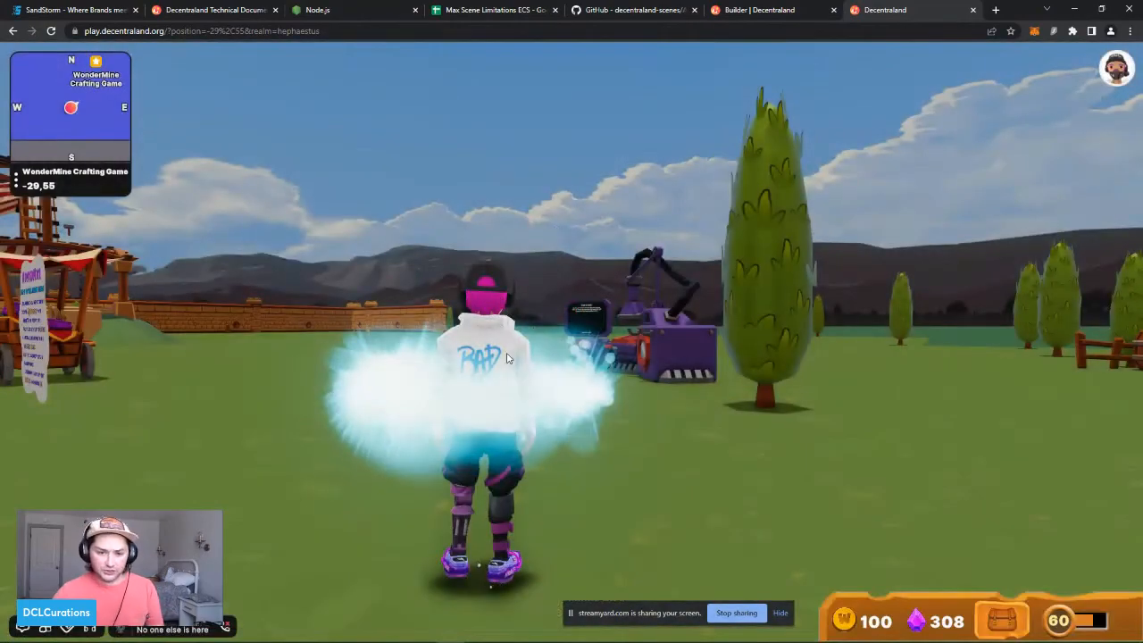
Step: In first-person view, walk the avatar from the WonderMine Crafting Game along Wonderzone Park Road to the jeep at the Koko Jones temple
click(506, 357)
key(w)
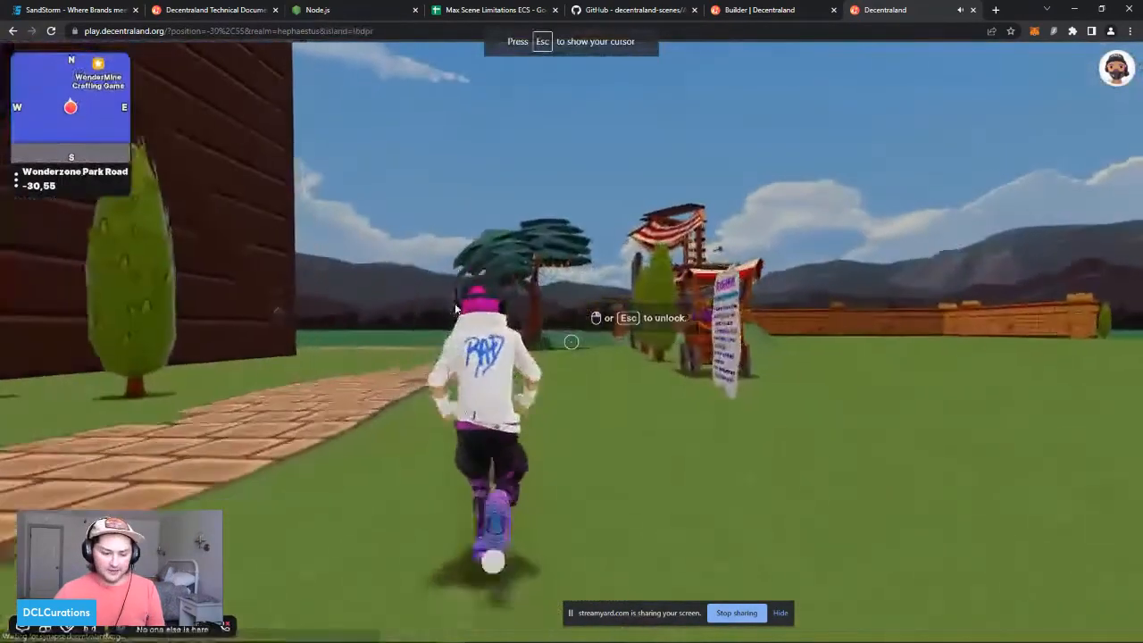
key(v)
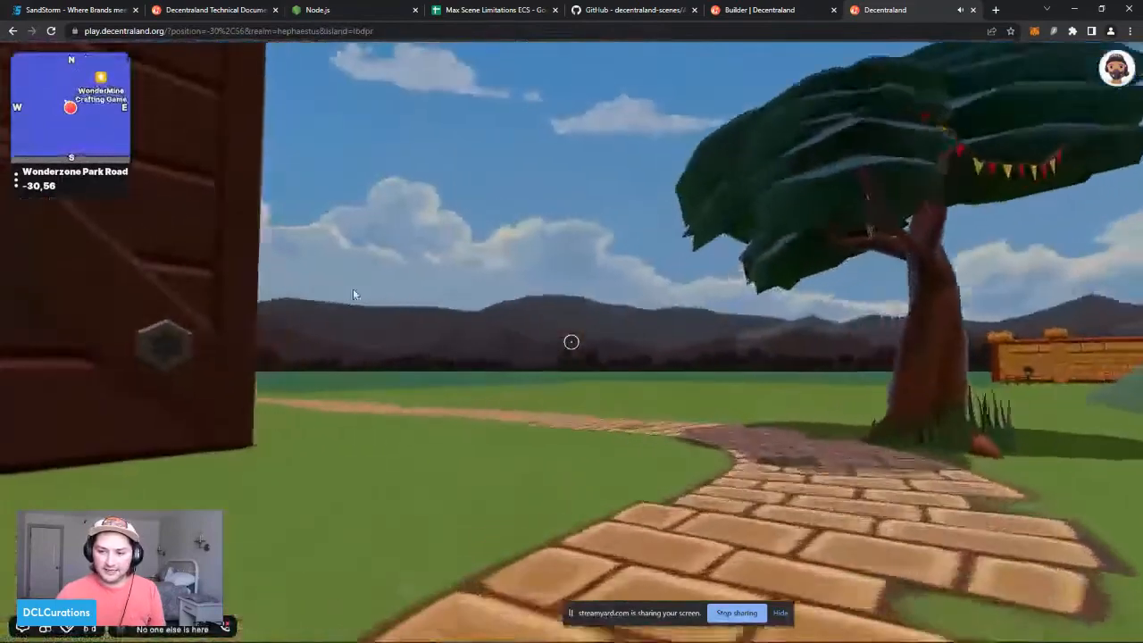
key(w)
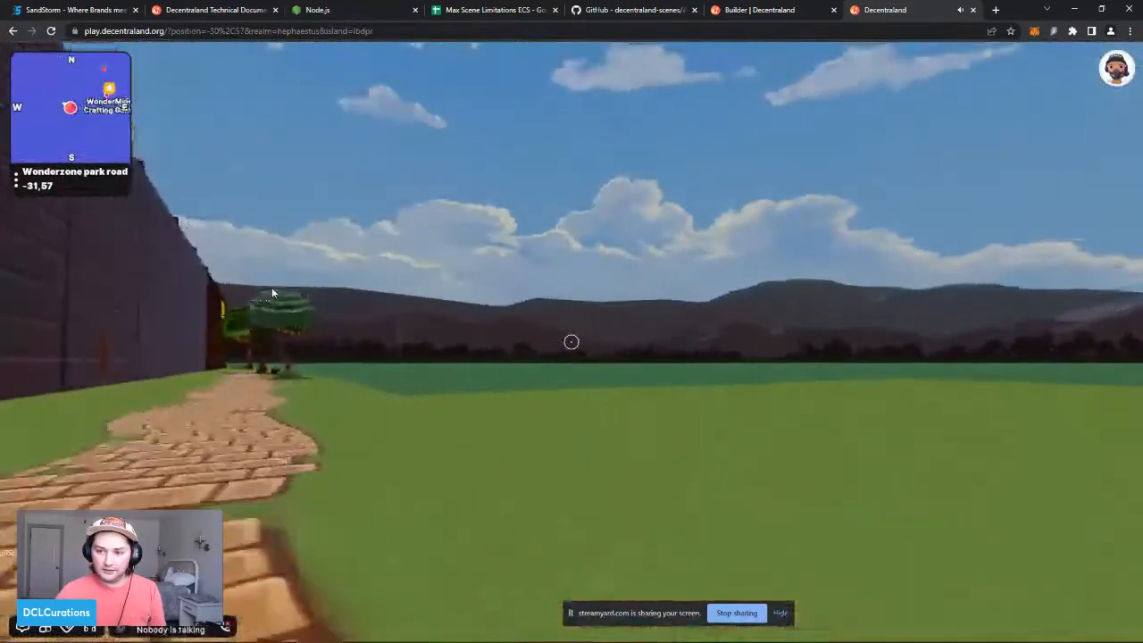
key(w)
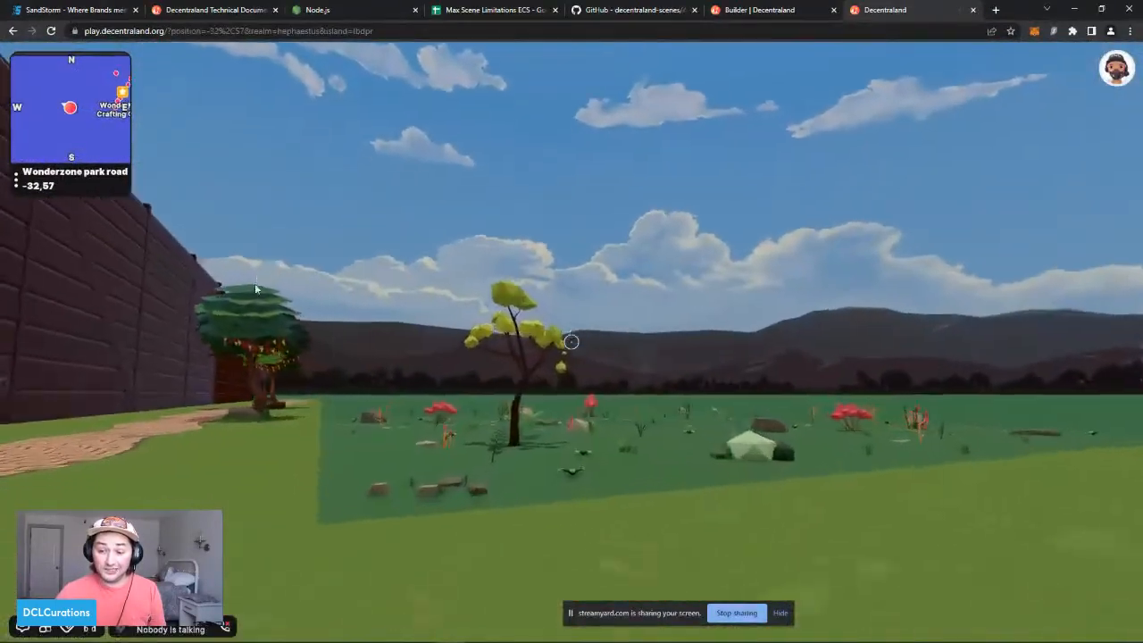
key(w)
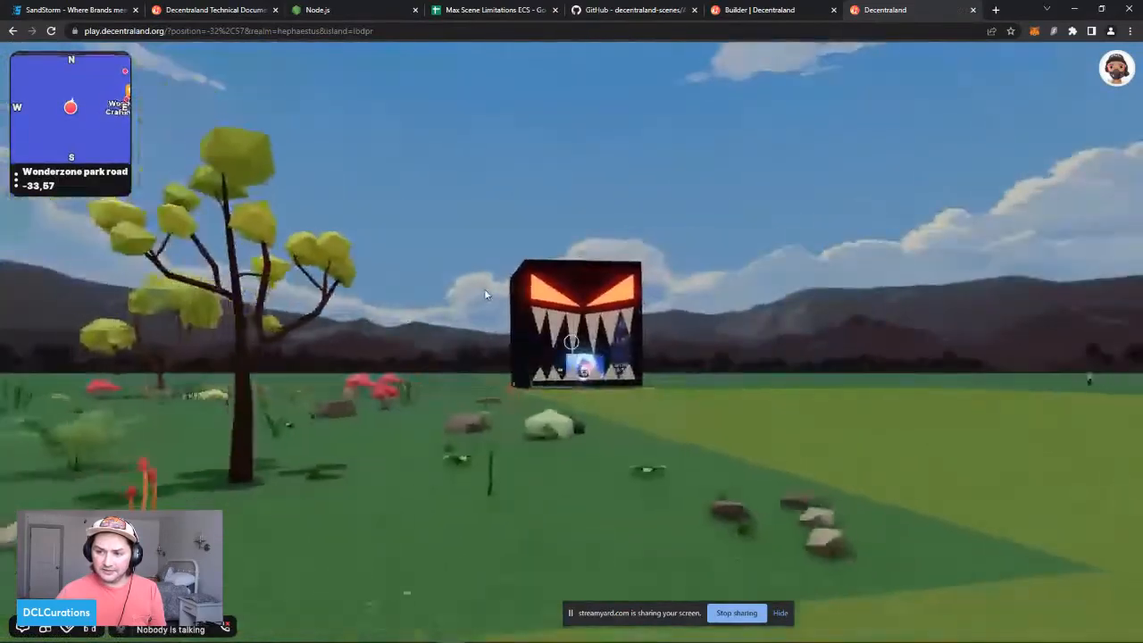
key(w)
key(w)
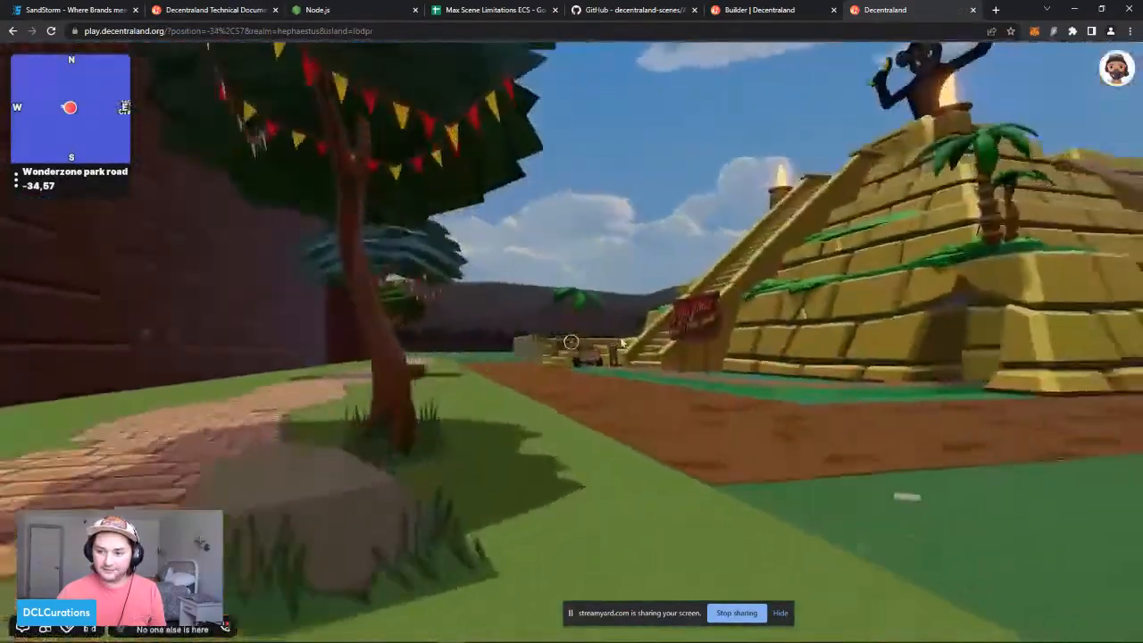
key(w)
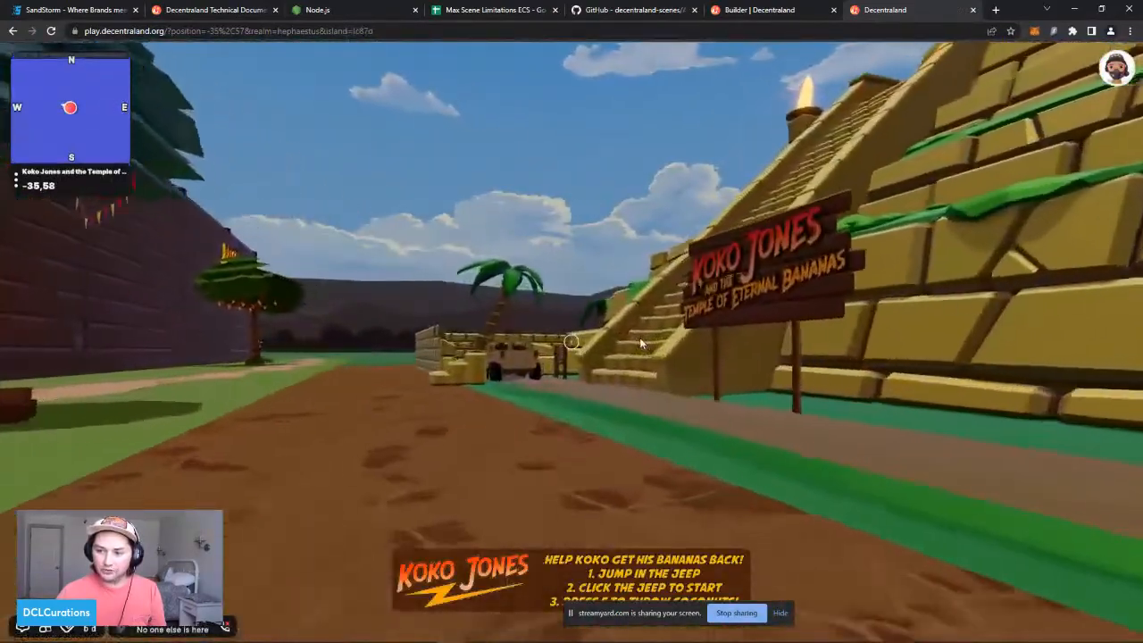
key(w)
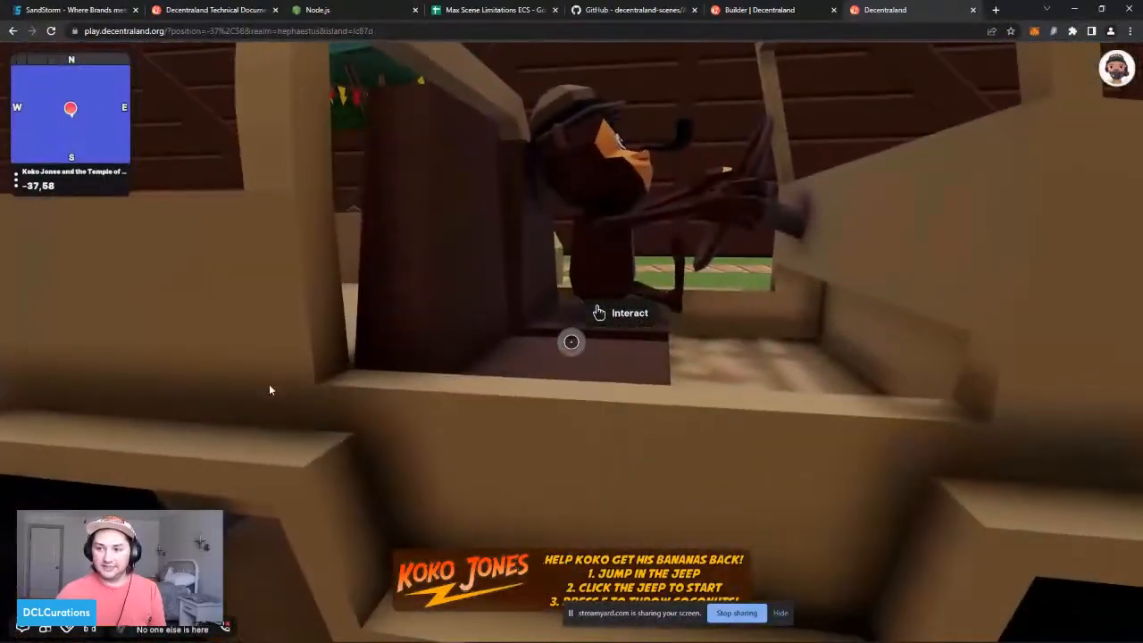
Step: Start the Koko Jones game at the jeep and jump the avatar into the back of the vehicle
click(268, 380)
key(w)
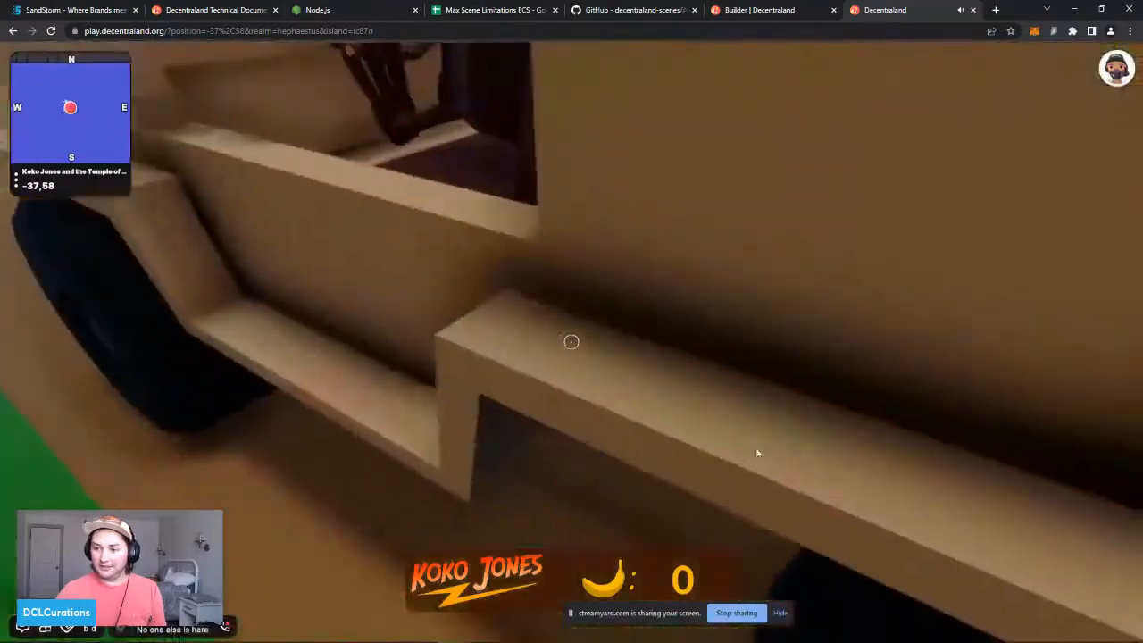
key(space)
key(w)
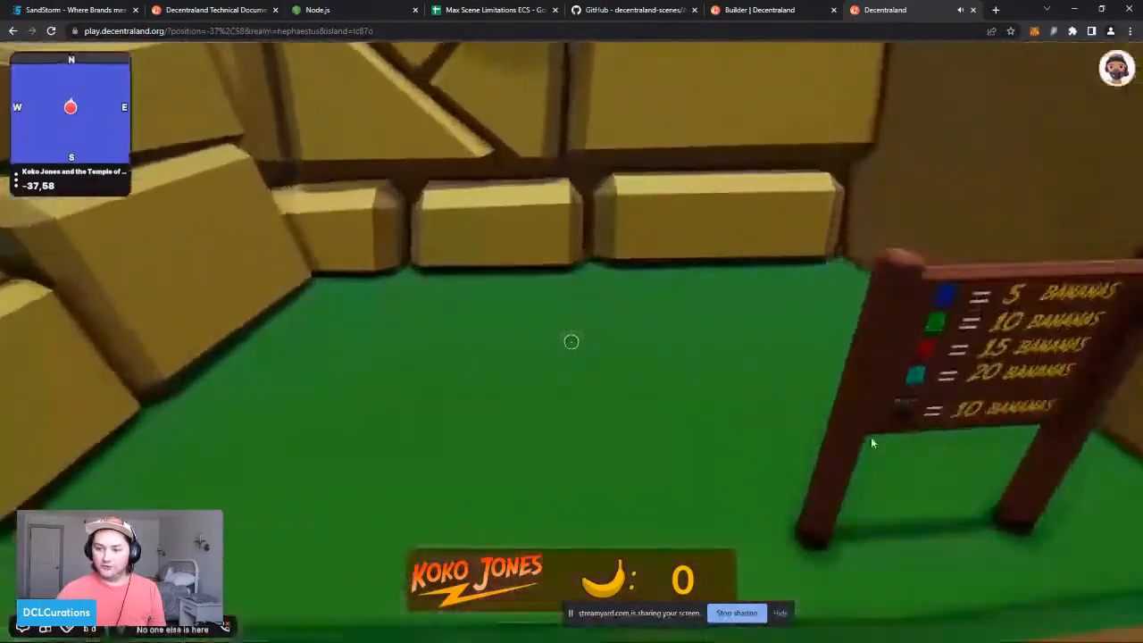
key(space)
key(w)
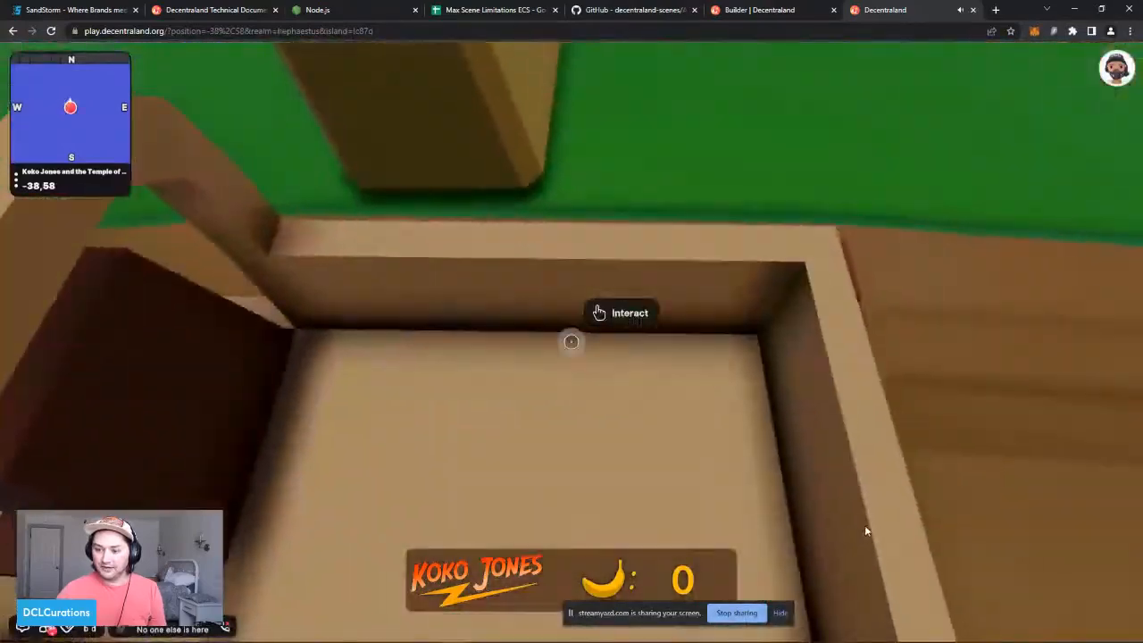
Step: Examine the animated Koko Jones scene from the moving jeep in third-person view and return to first-person view
key(v)
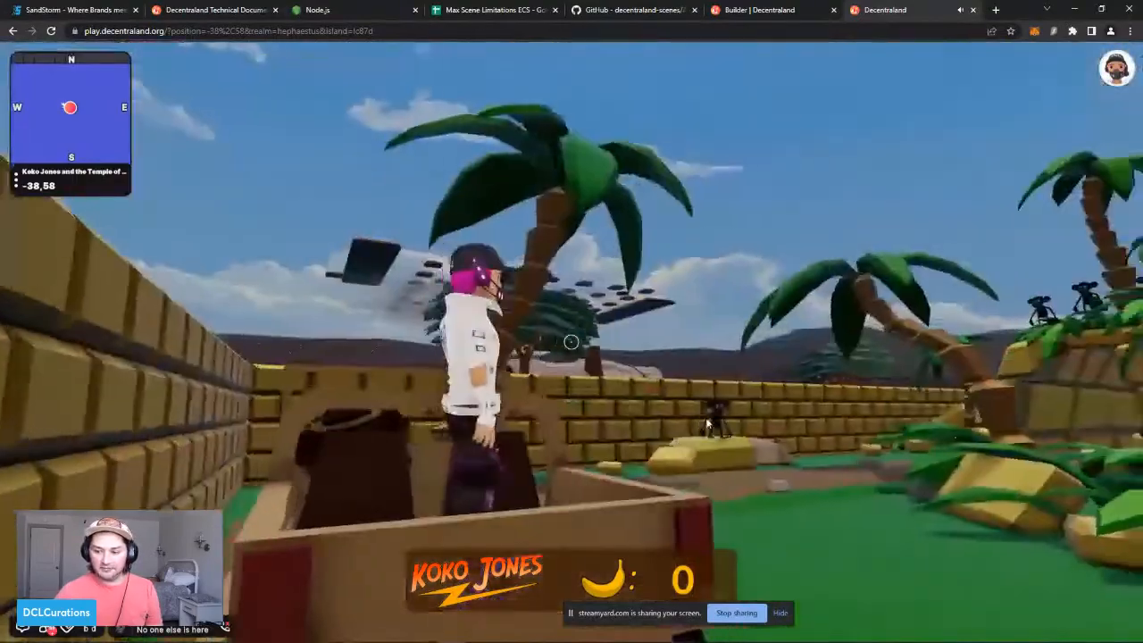
key(space)
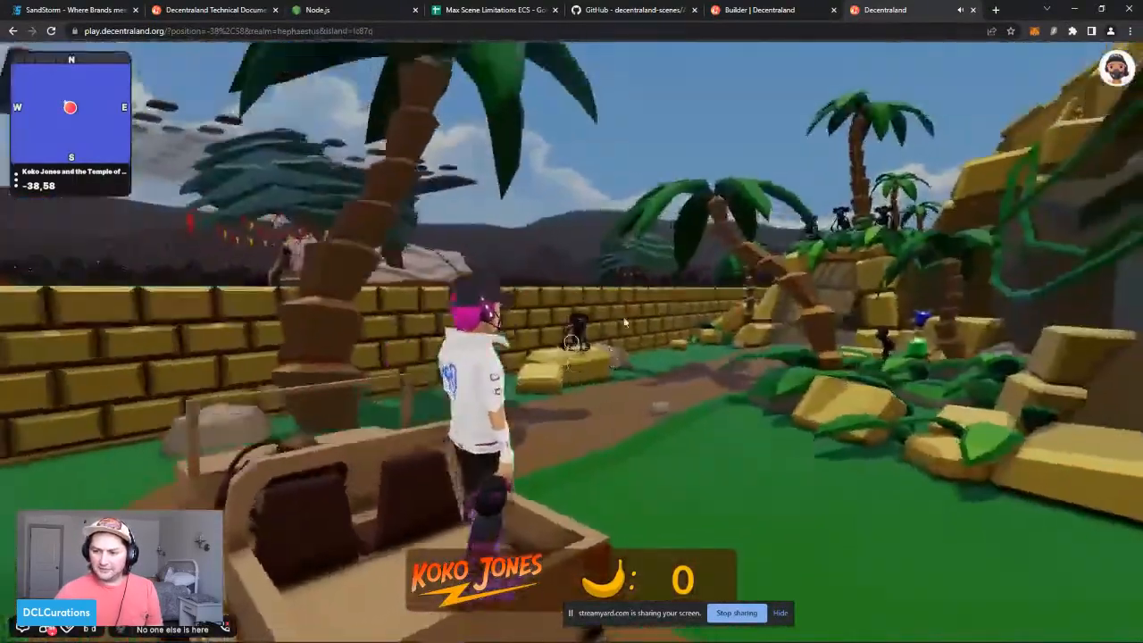
key(v)
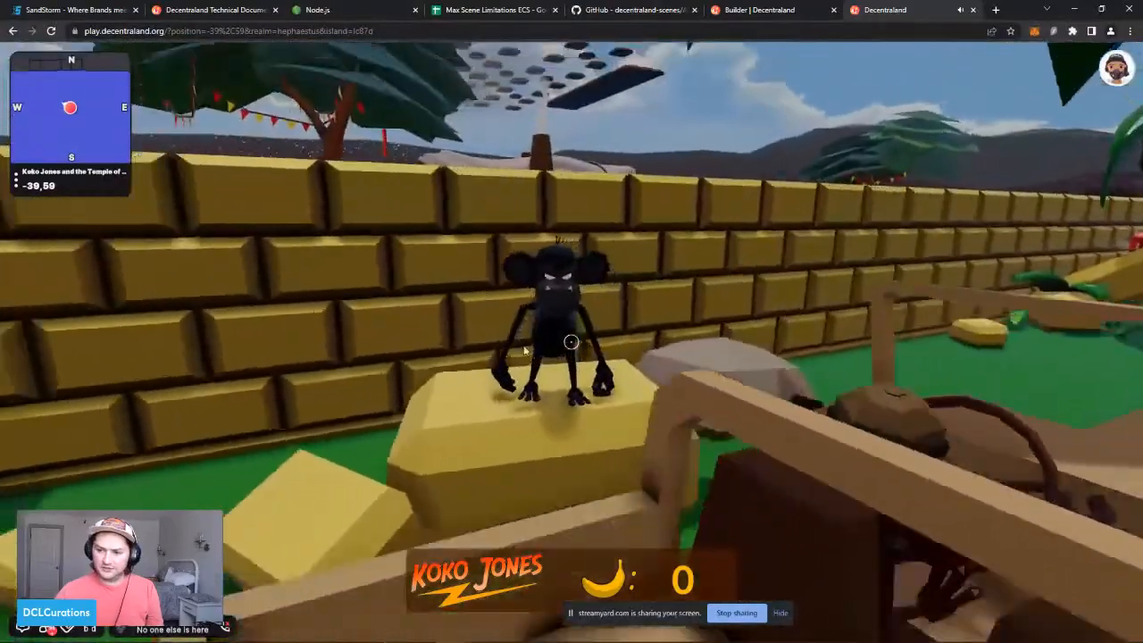
Step: Examine the animated monkeys along the jeep ride, alternating between first-person and third-person views
key(v)
key(v)
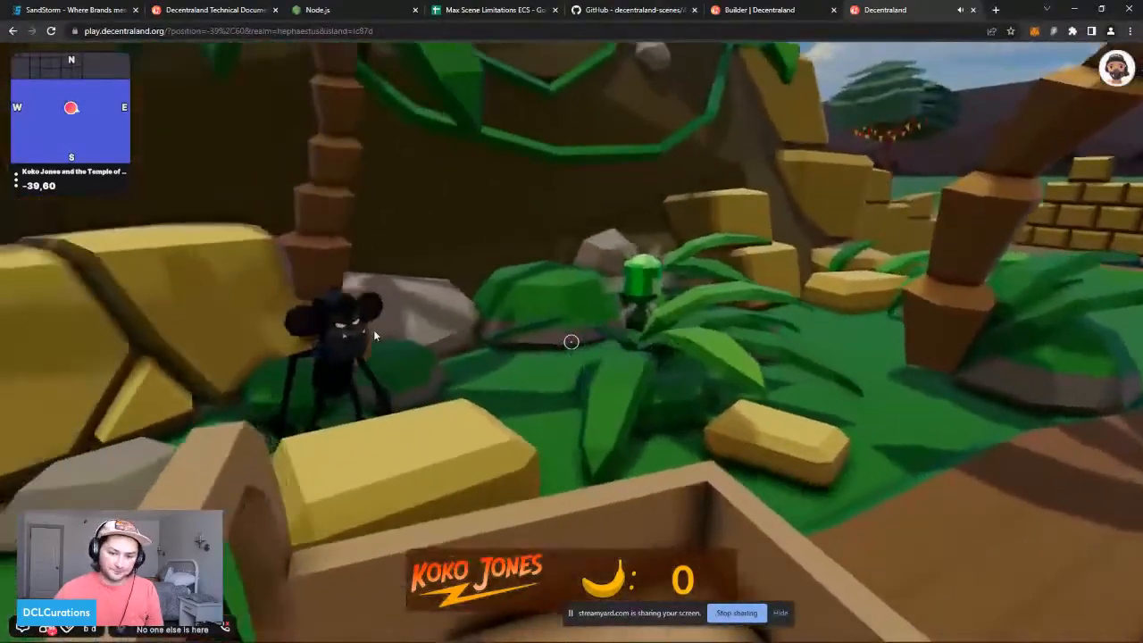
key(v)
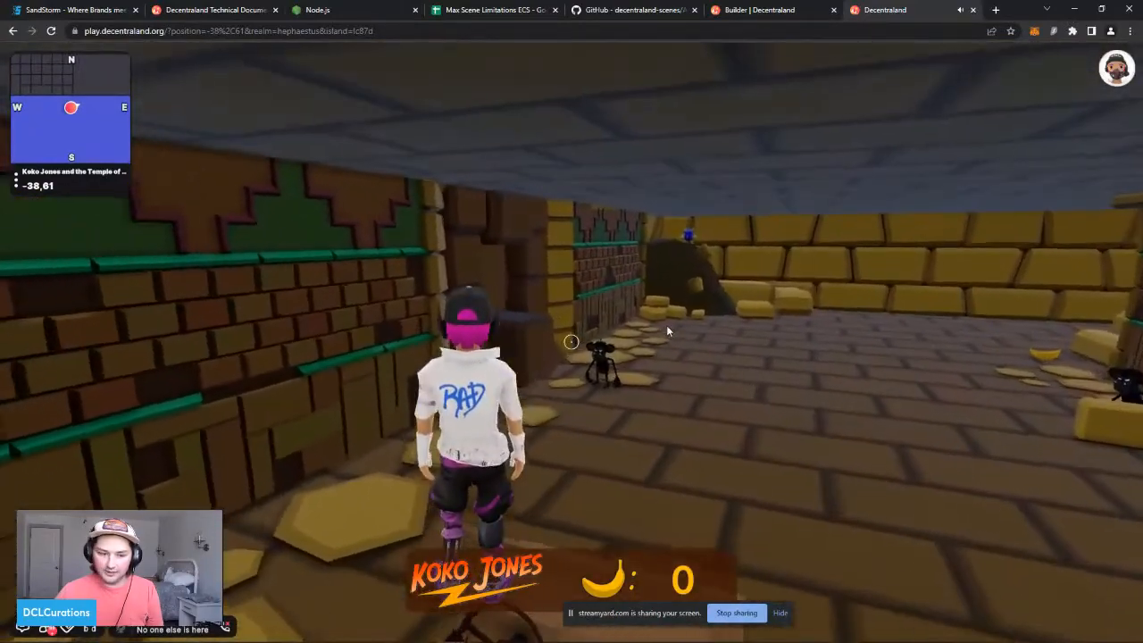
Step: Get the avatar off the jeep inside the temple and run outside along the dirt path towards the front stairs
key(a)
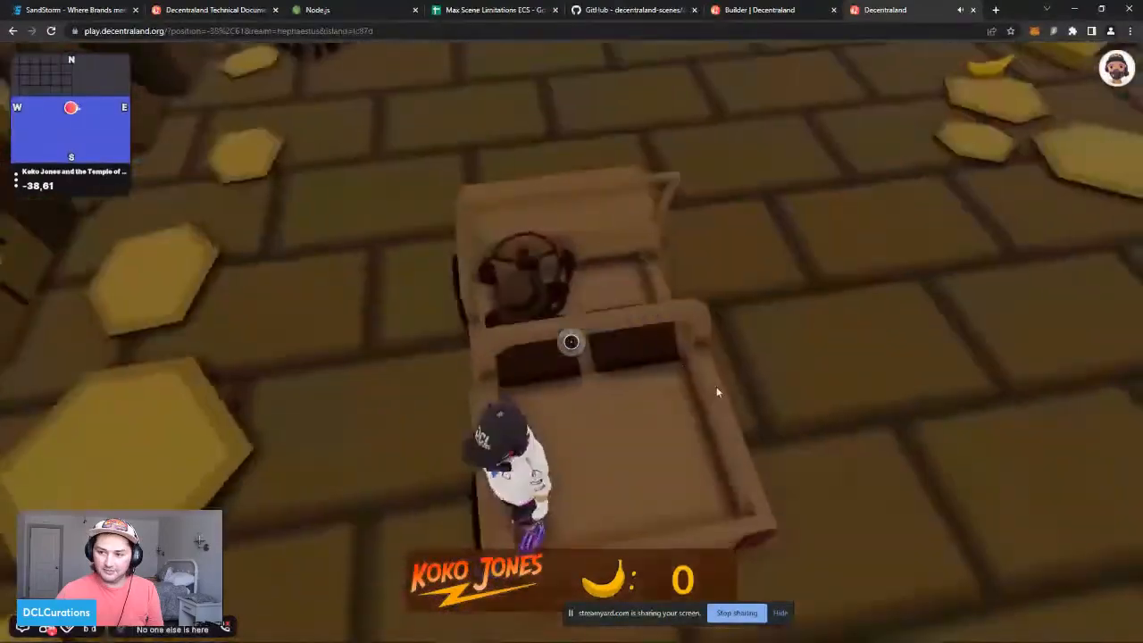
key(w)
key(w)
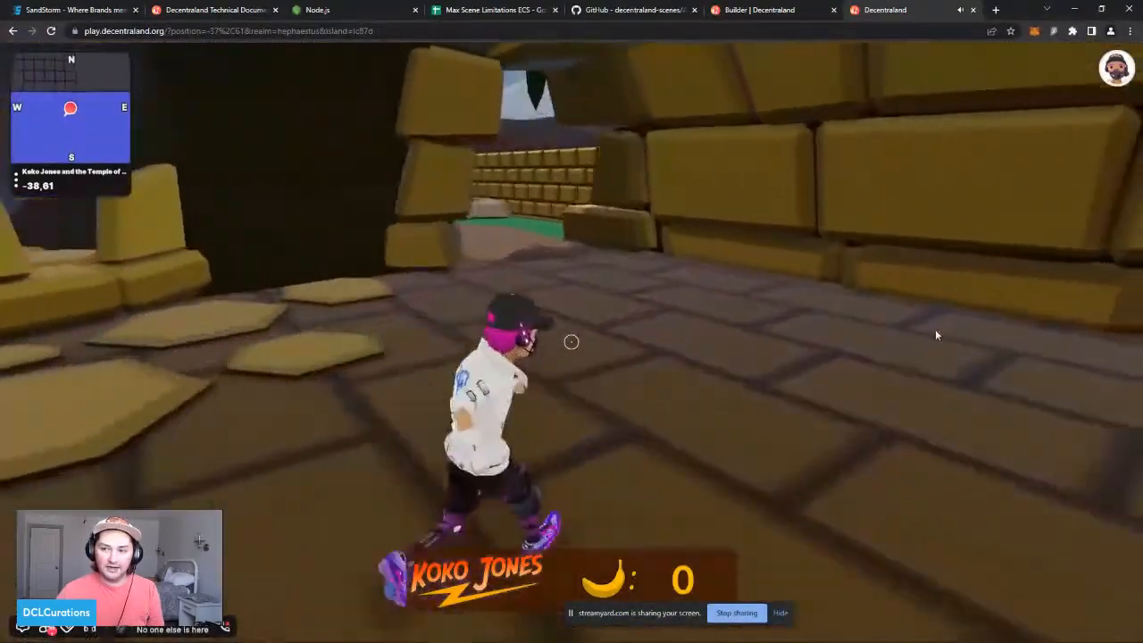
key(w)
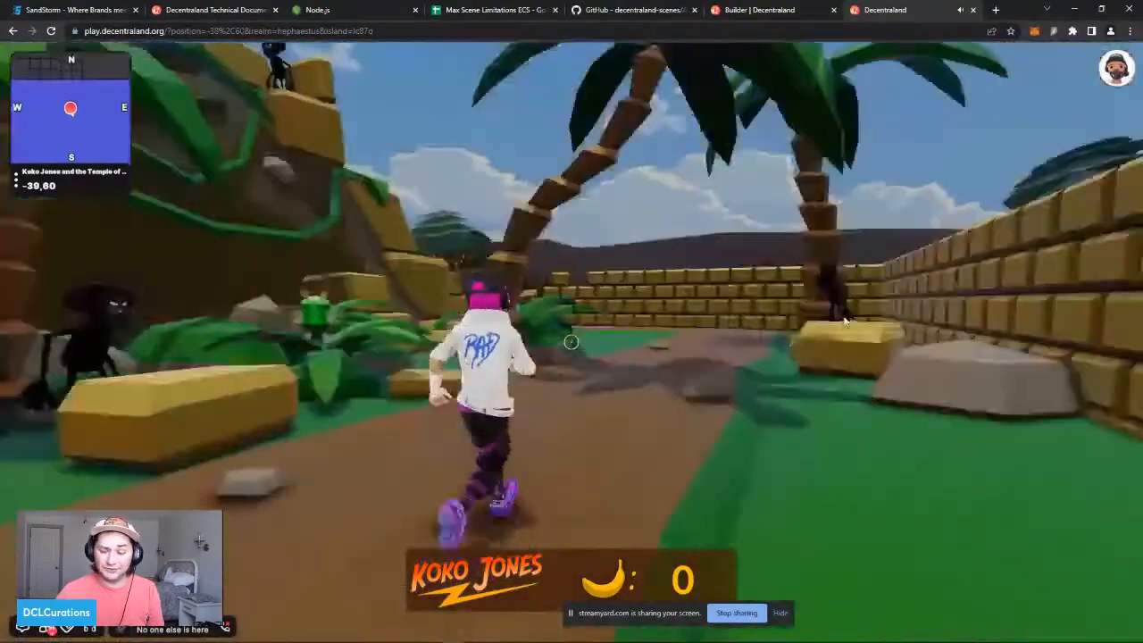
key(w)
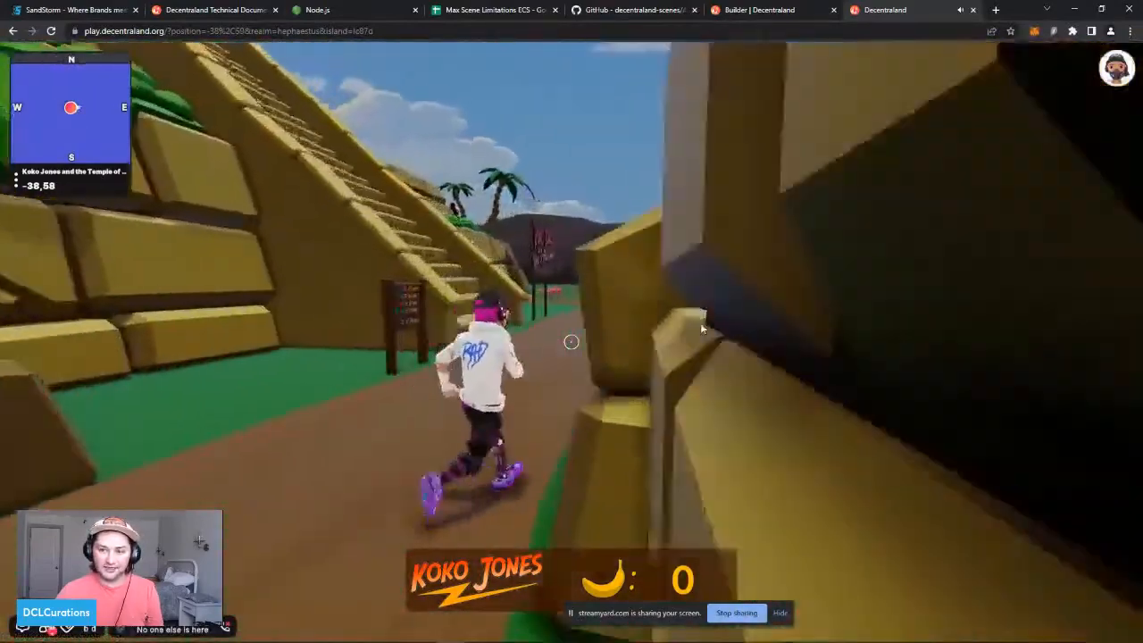
Step: Bring the avatar to the foot of the temple stairs and examine the animated giant monkey at the summit
drag(700, 329, 593, 318)
key(s)
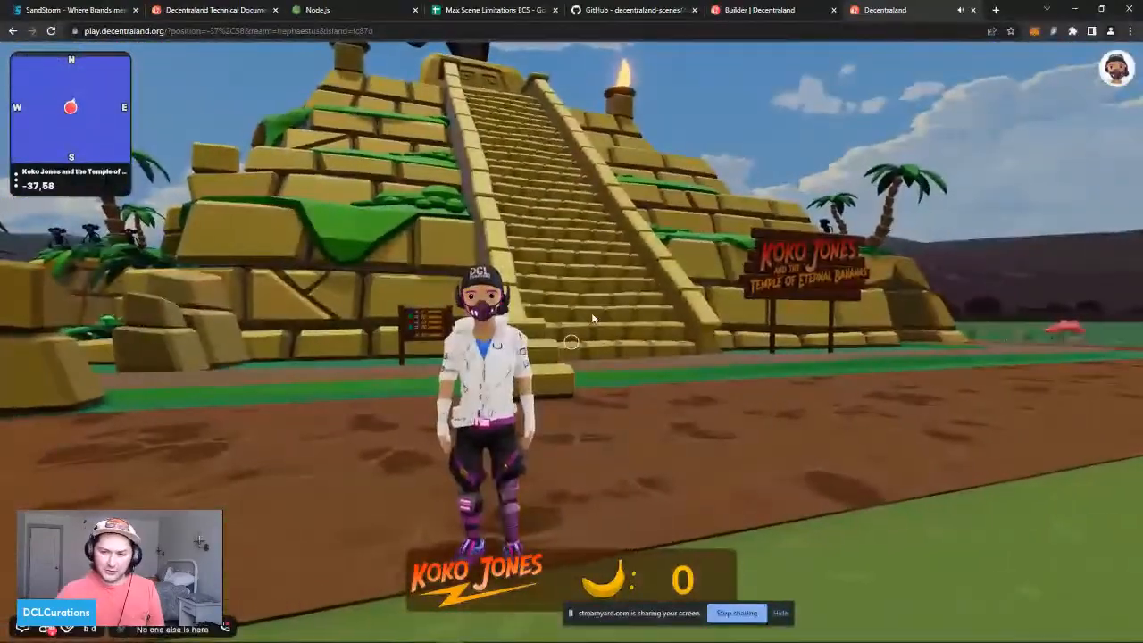
key(w)
key(w)
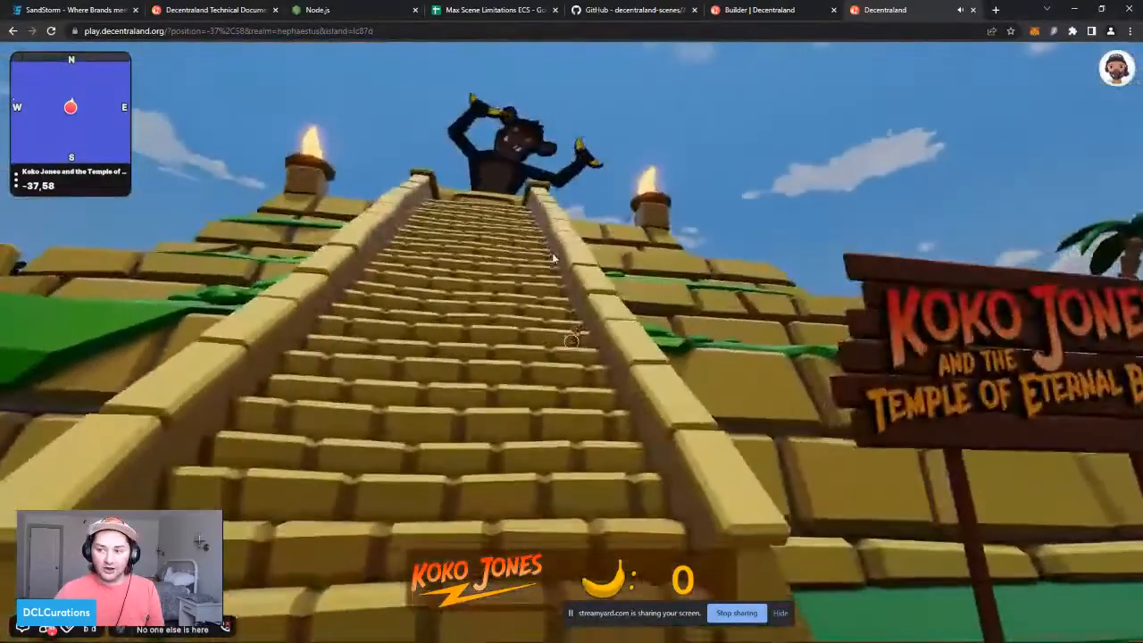
key(s)
drag(558, 285, 528, 288)
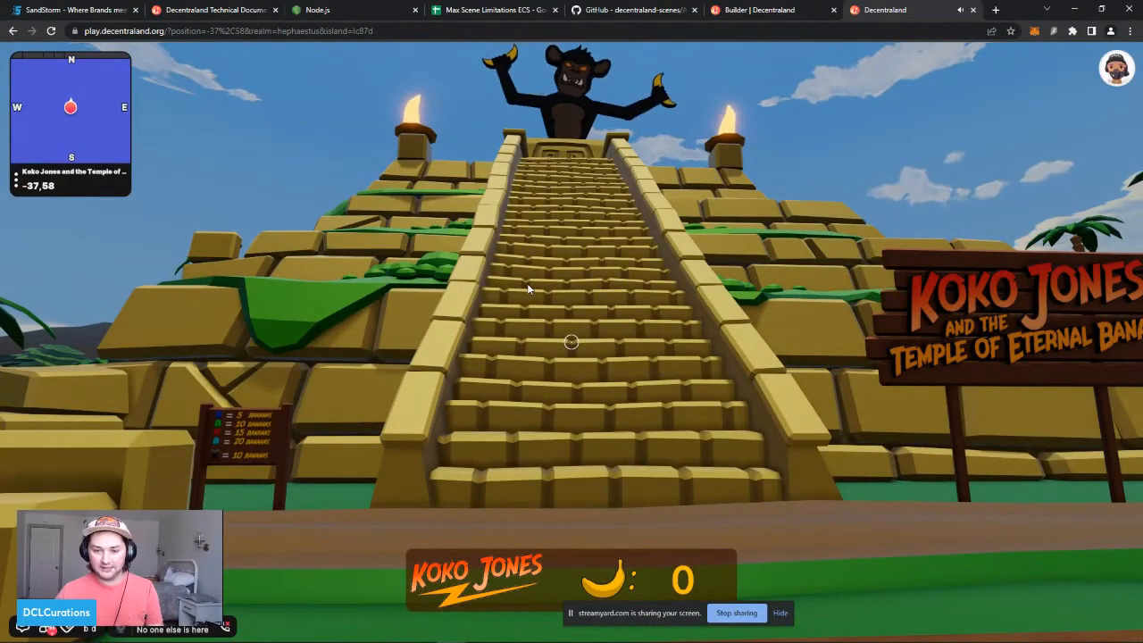
Step: Move the avatar past the Koko Jones sign to view the temple from the side with the tunnel entrance
drag(527, 283, 415, 306)
key(w)
key(s)
key(w)
key(s)
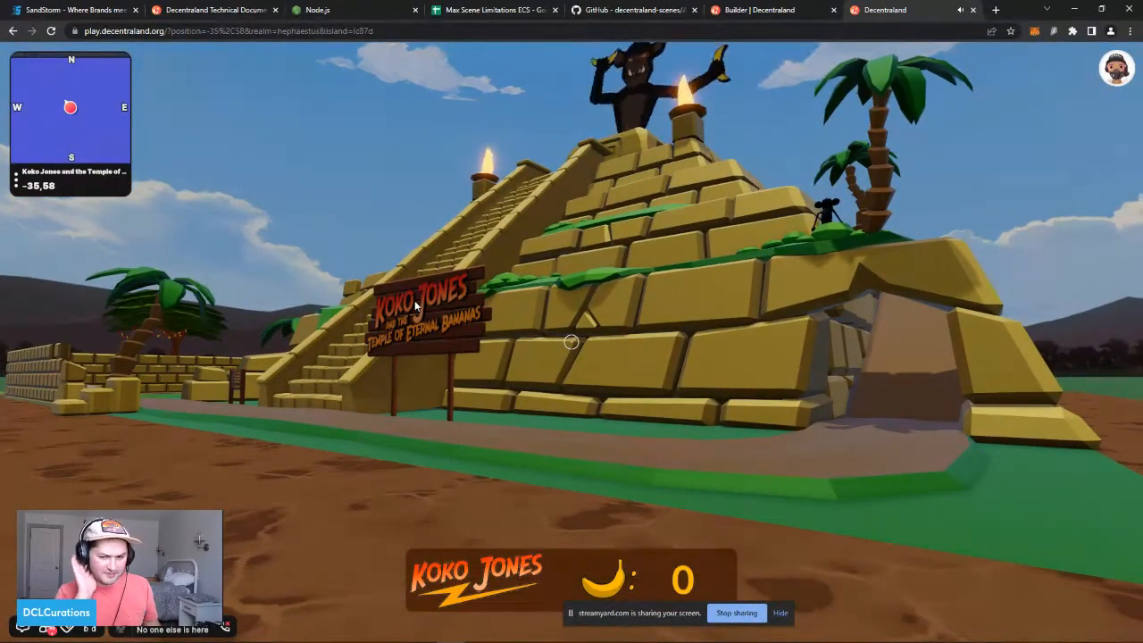
Step: In third-person view, turn the avatar to face the camera before the temple and consult the mouse and key controls overview
drag(415, 305, 473, 319)
key(v)
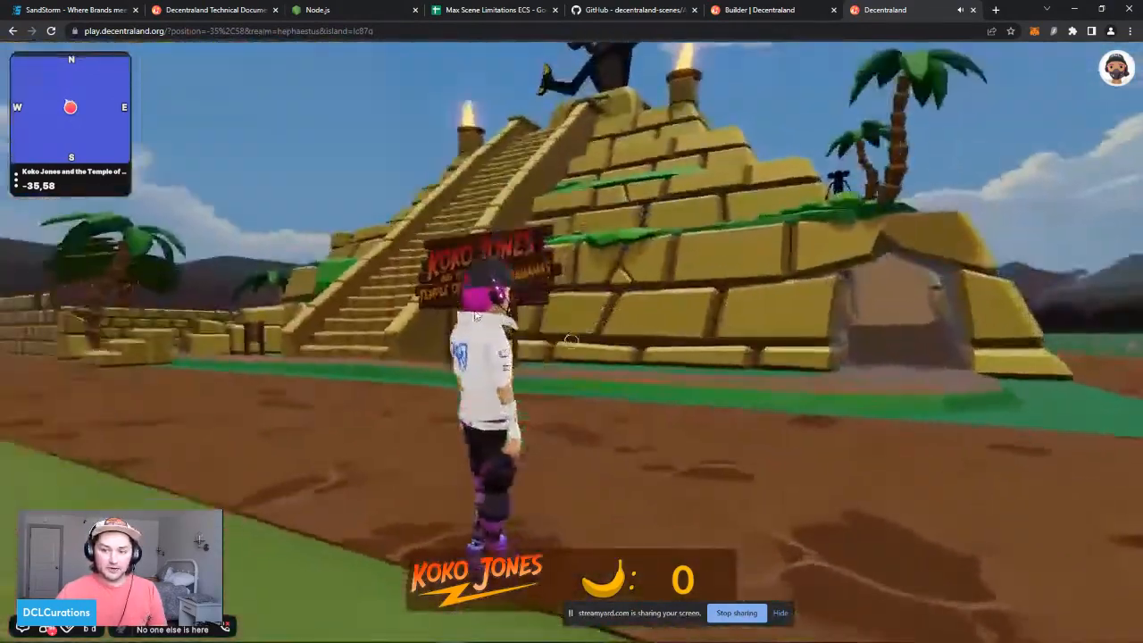
key(w)
key(s)
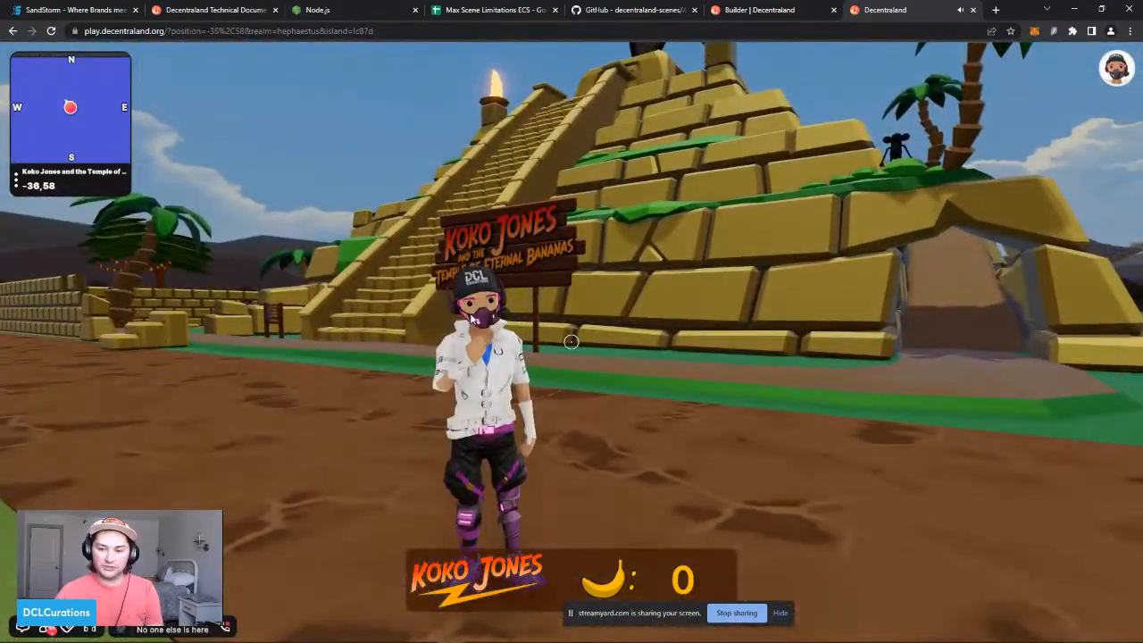
drag(471, 319, 505, 306)
key(c)
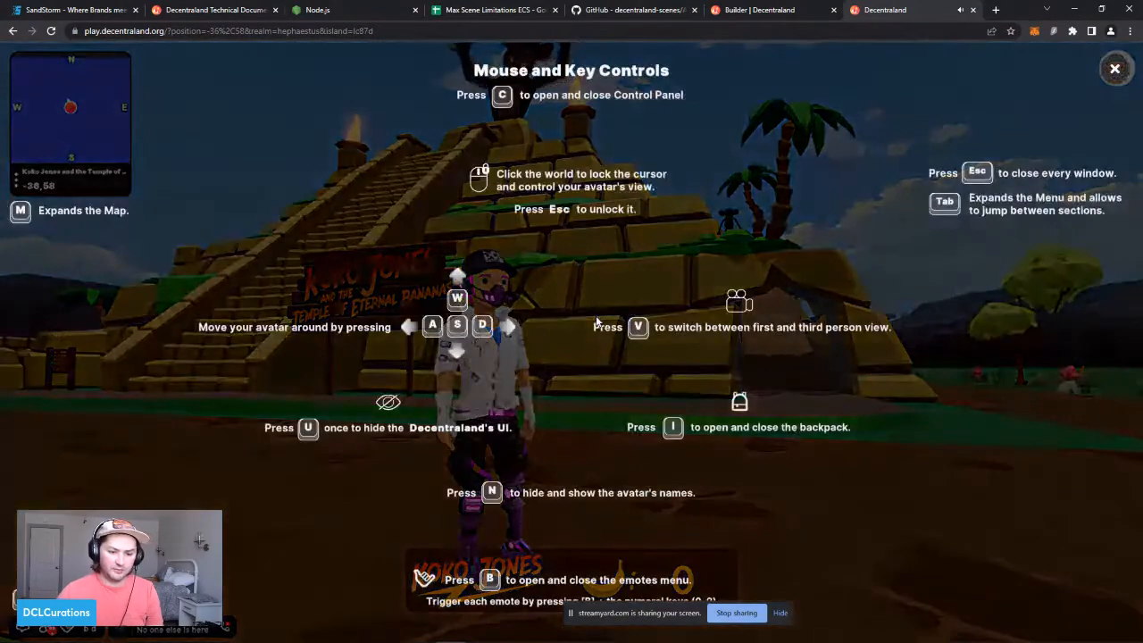
key(c)
drag(609, 364, 598, 358)
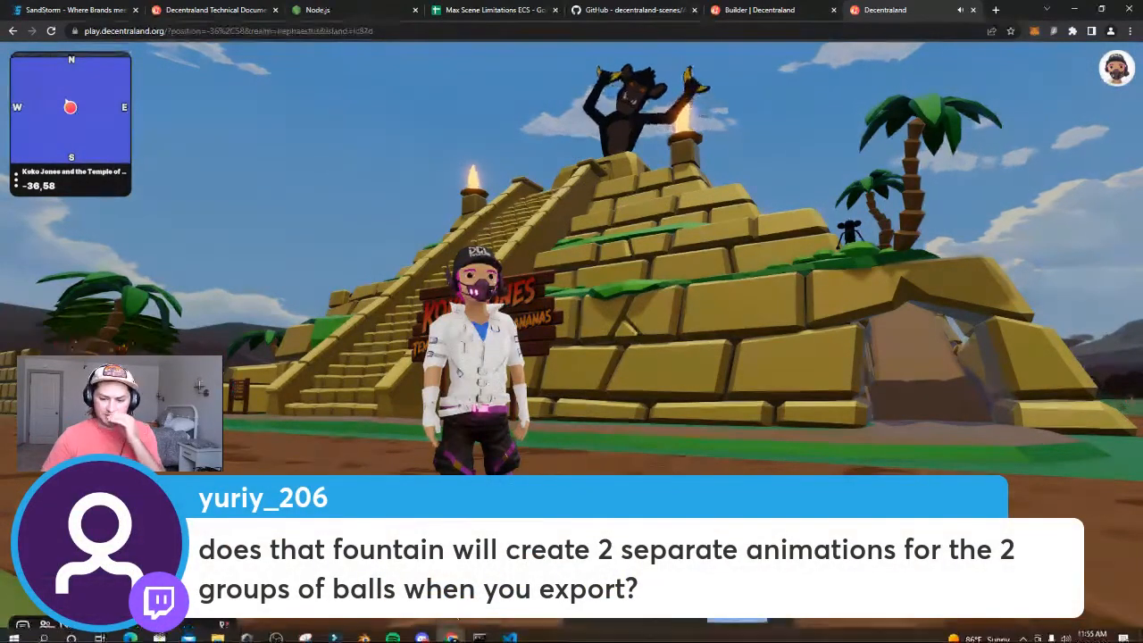
Step: Switch to Blender and inspect the keyframes of the Icosphere.005 sphere group, trying the Dope Sheet before returning to the Timeline
click(367, 632)
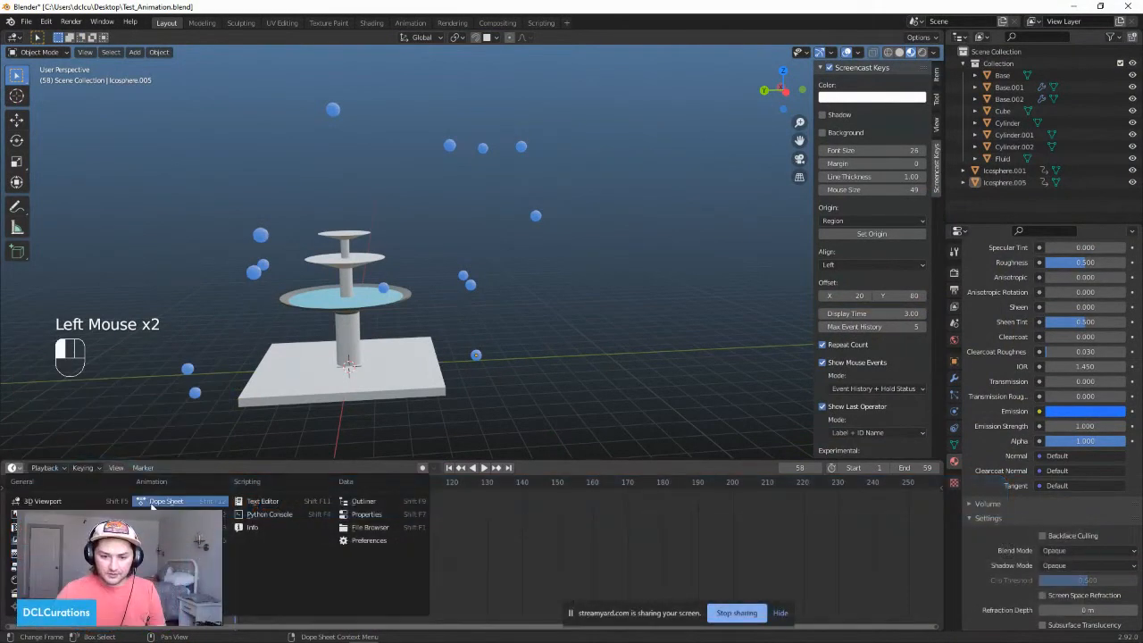
click(155, 503)
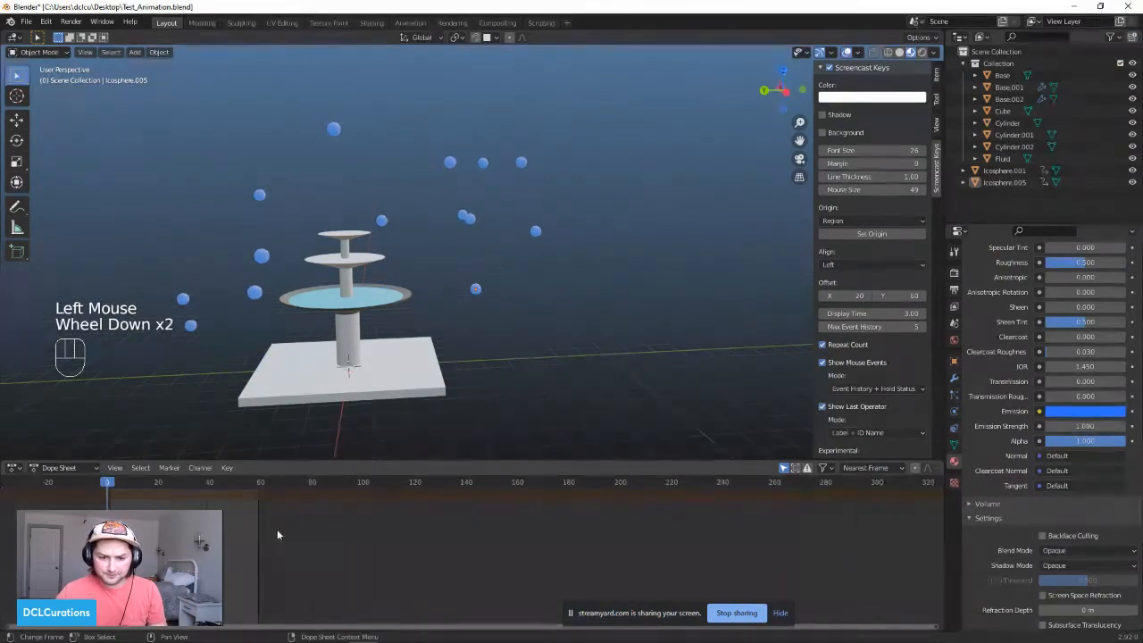
click(89, 468)
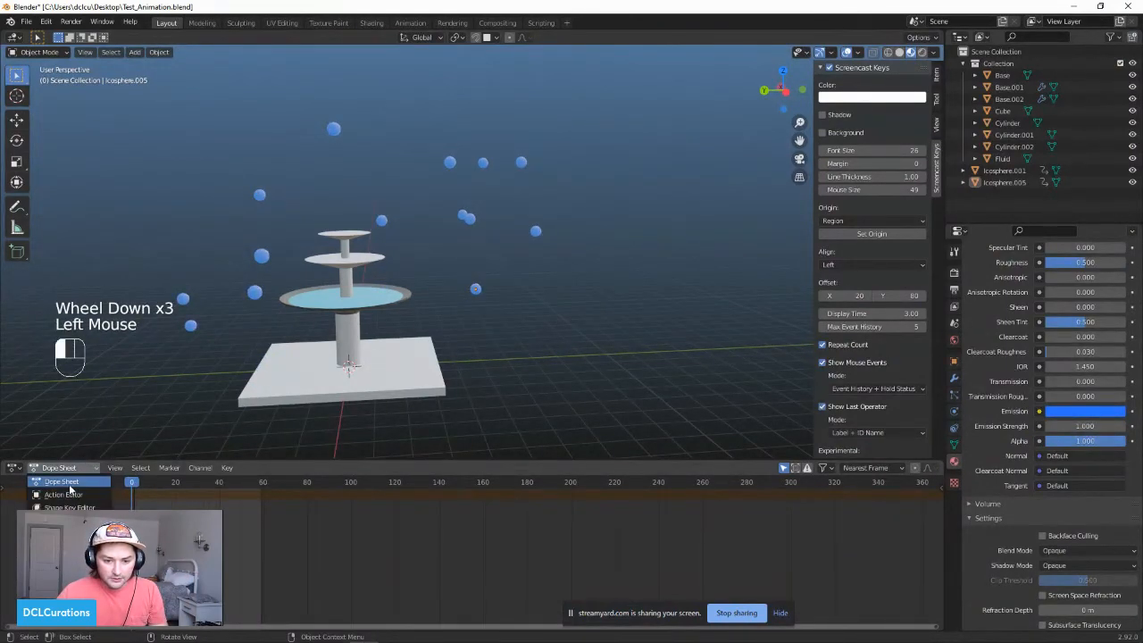
click(16, 468)
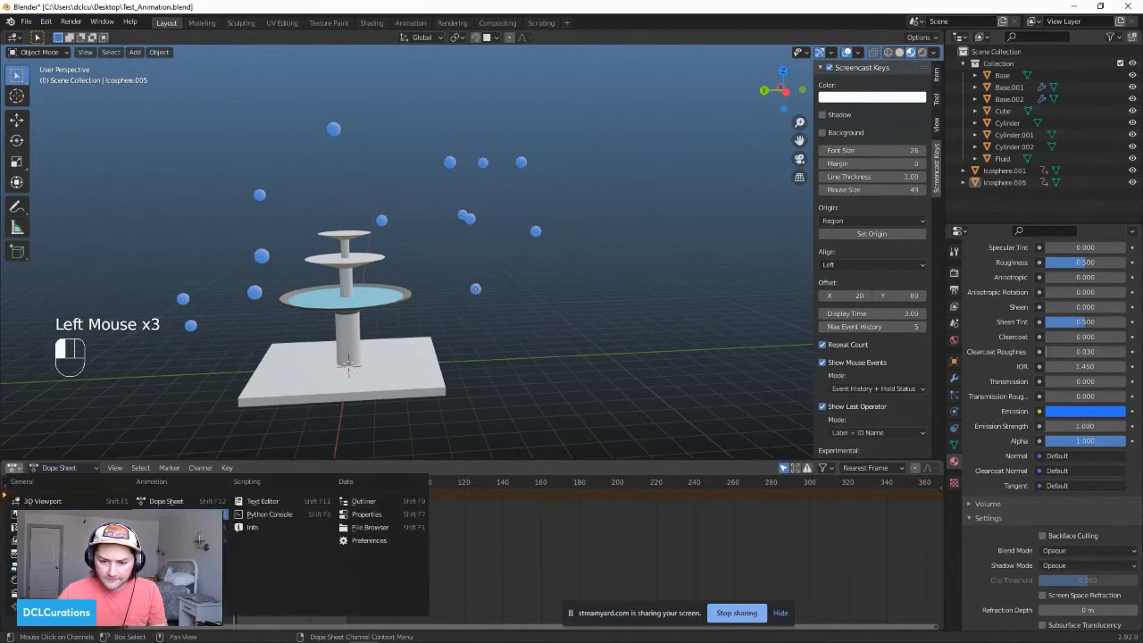
click(159, 515)
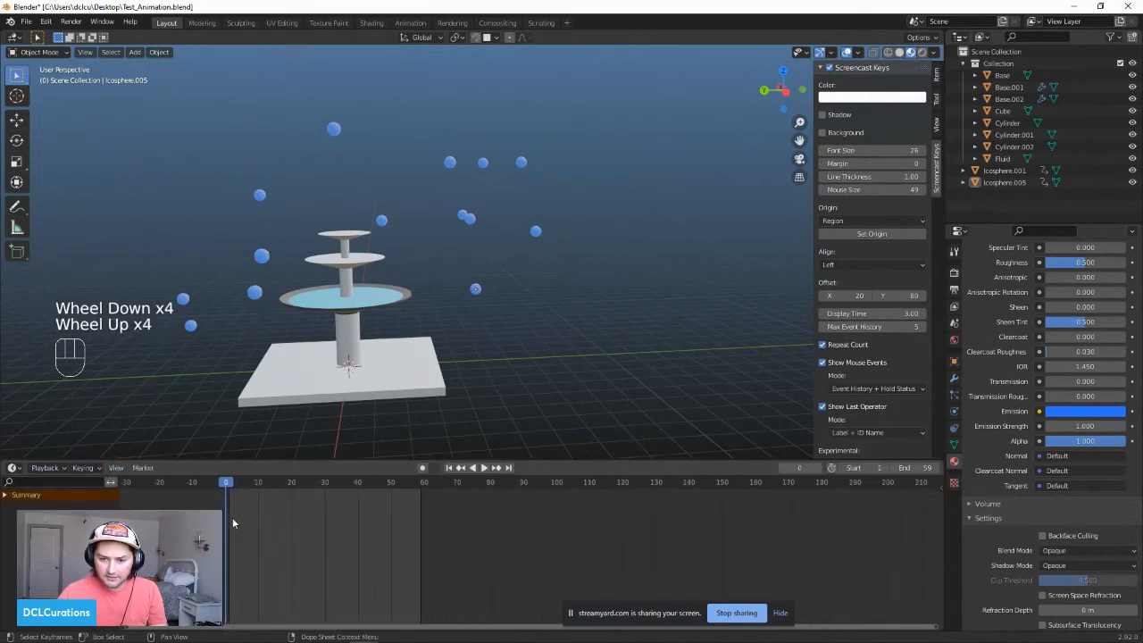
scroll(232, 517, up, 2)
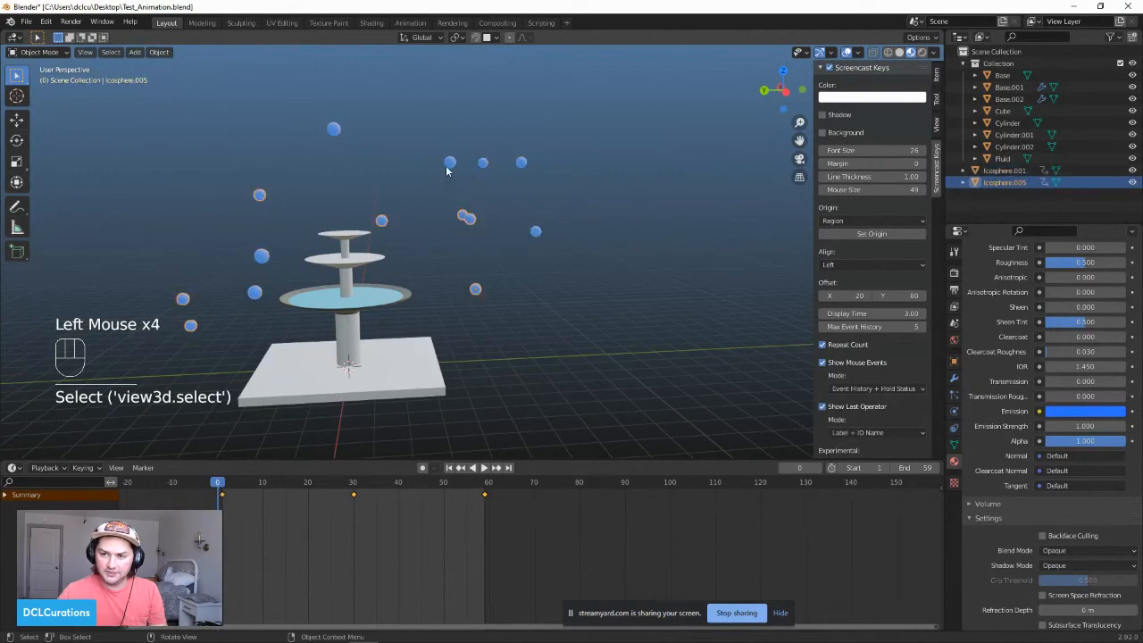
scroll(571, 307, down, 2)
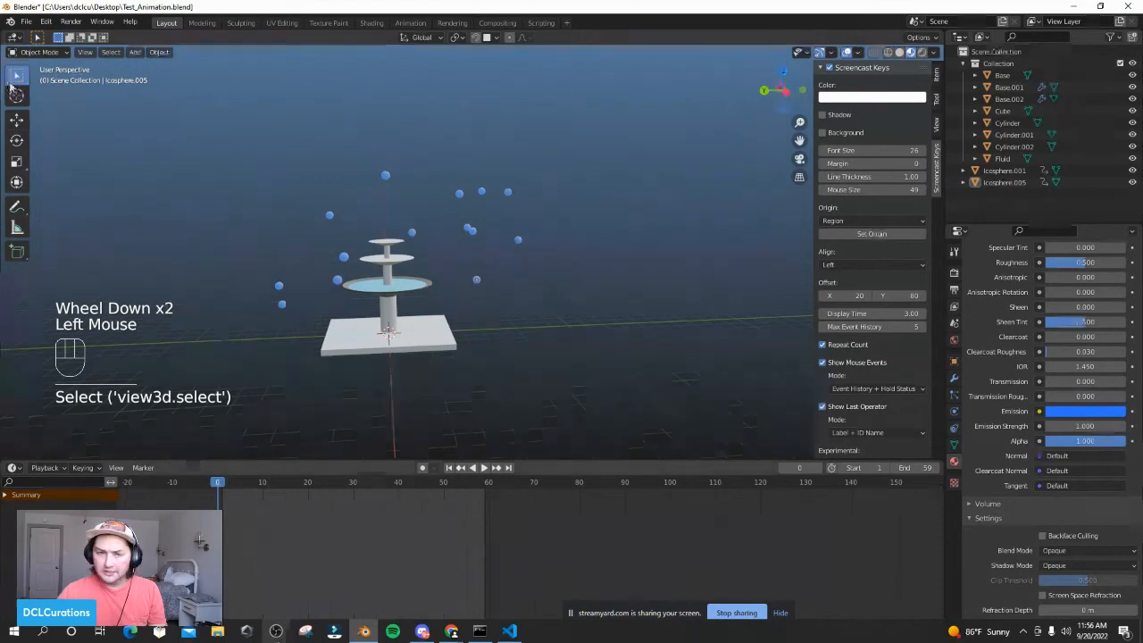
Step: Export the animated fountain to the Desktop as a glTF Binary file named Test_Animation3.glb
click(27, 21)
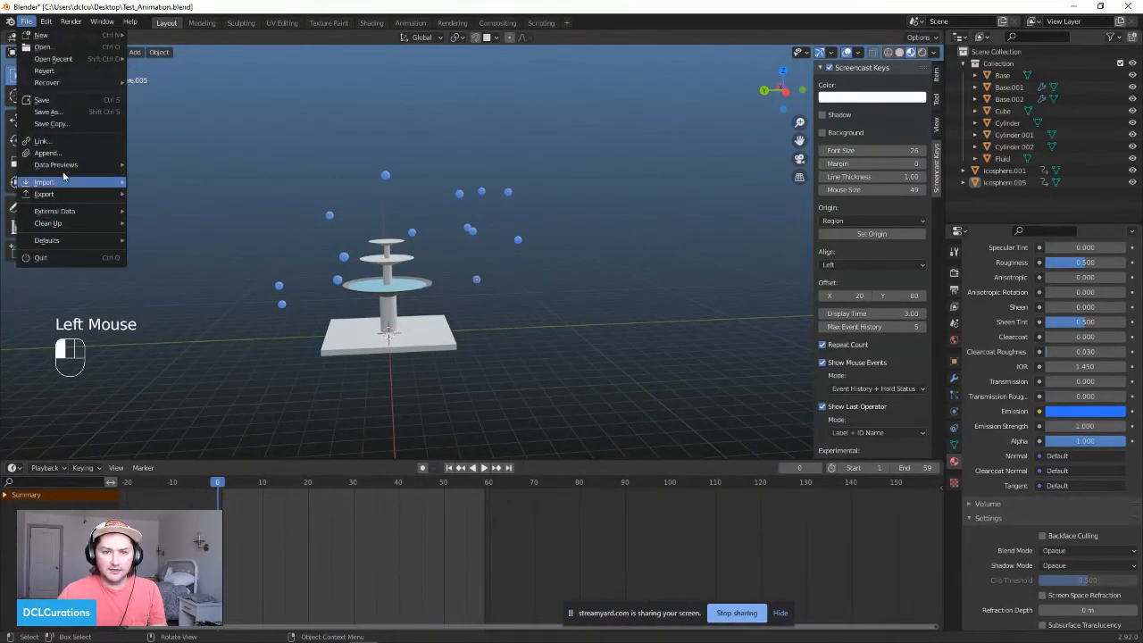
mouse_move(63, 195)
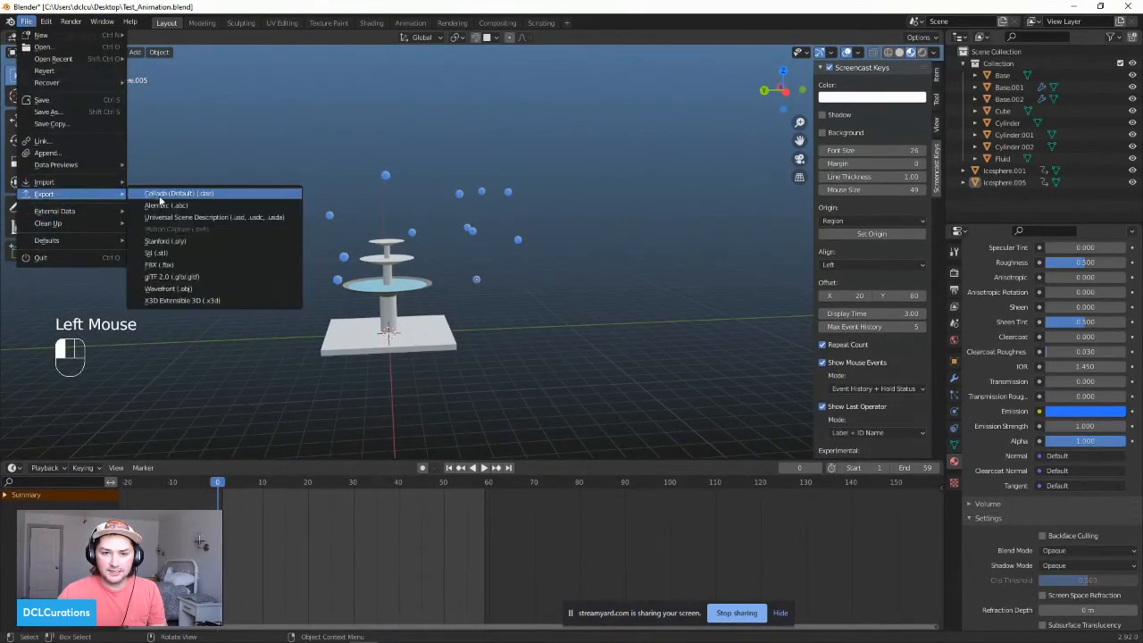
click(174, 277)
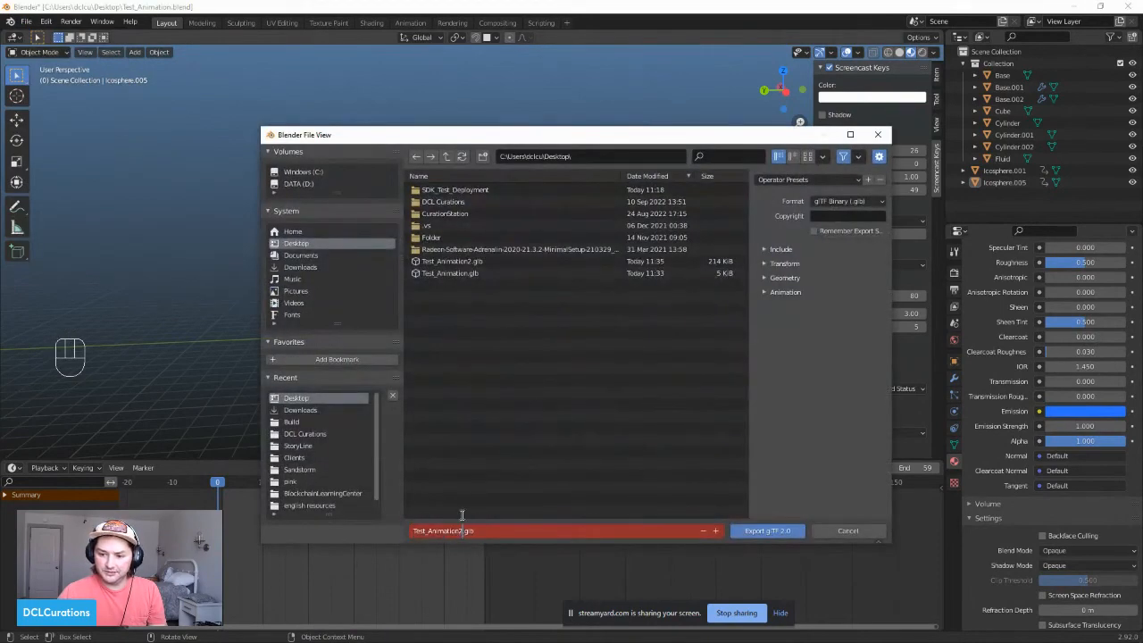
click(759, 532)
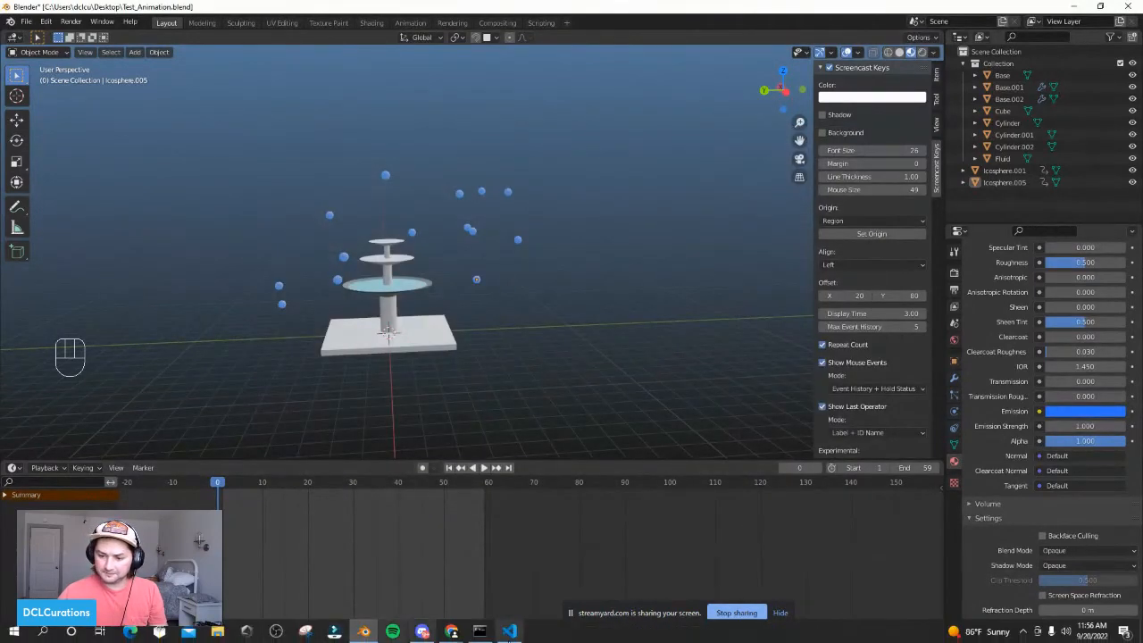
Step: Switch to the Decentraland Builder in the browser and delete the vehicle and round portal from the TestSandstorm scene
mouse_move(452, 631)
click(581, 574)
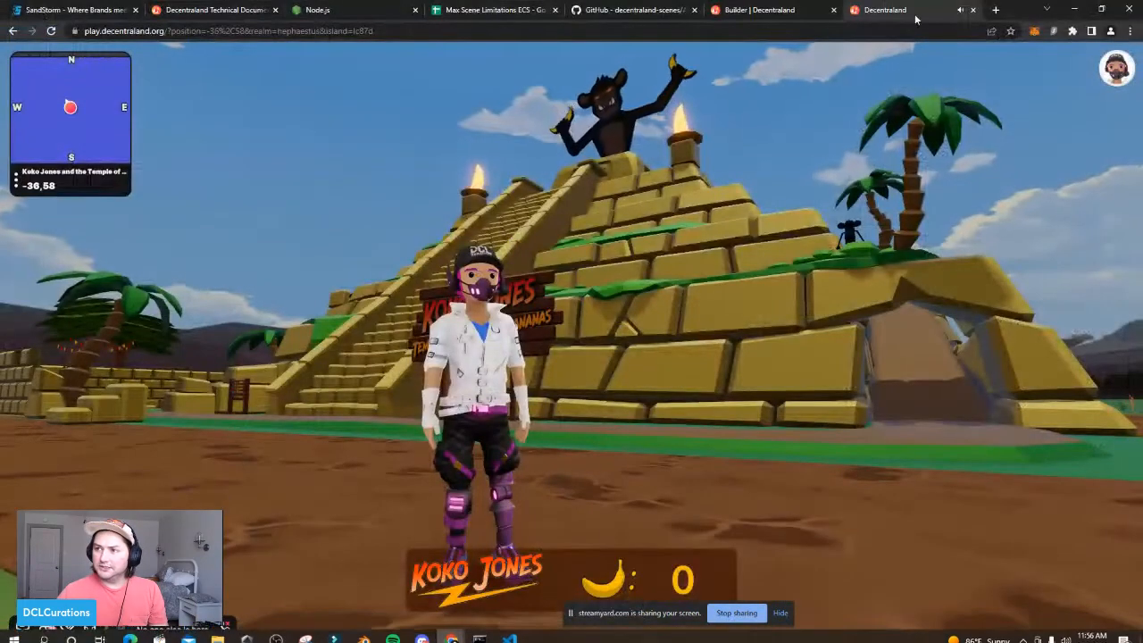
click(785, 9)
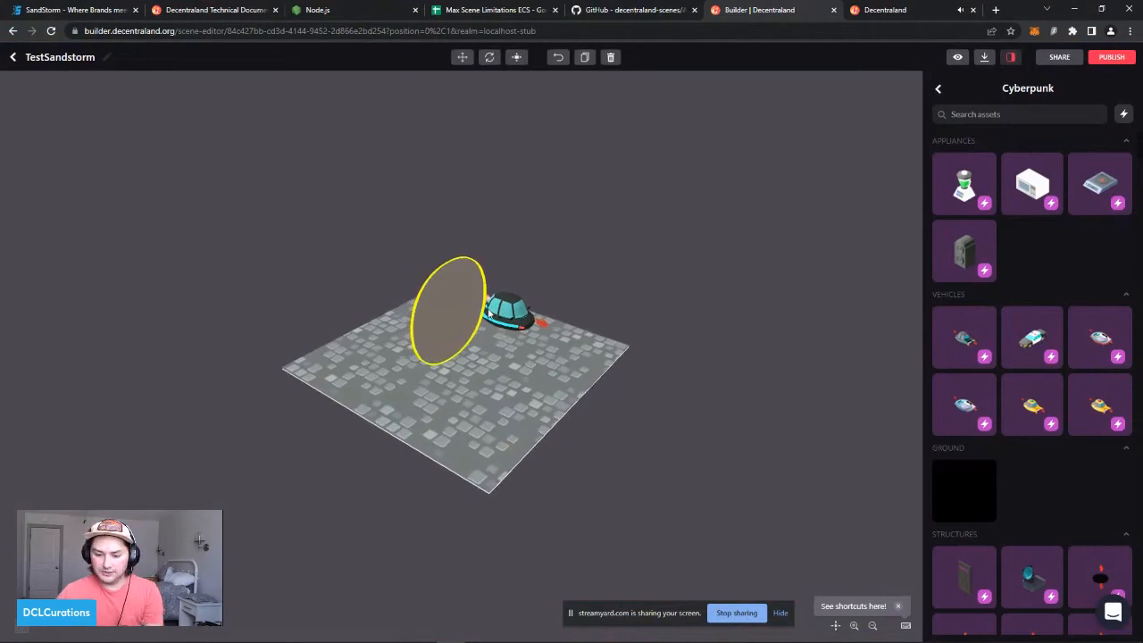
click(504, 316)
key(Delete)
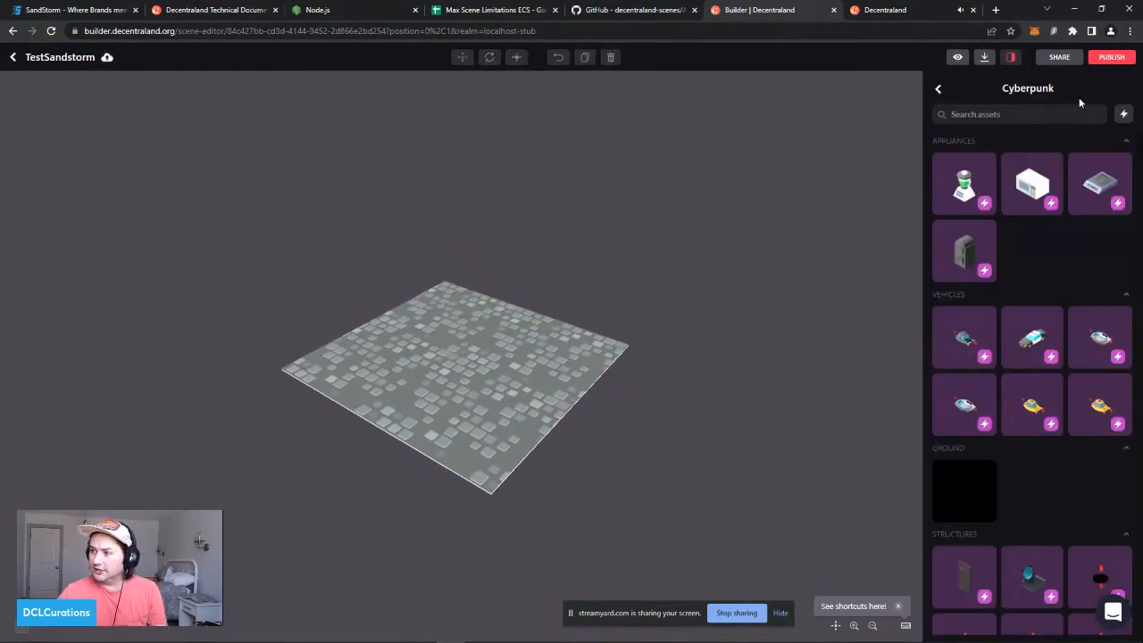
Step: Create a new asset pack under its default name from the Test_Animation3 file on the Desktop
click(940, 89)
click(1125, 90)
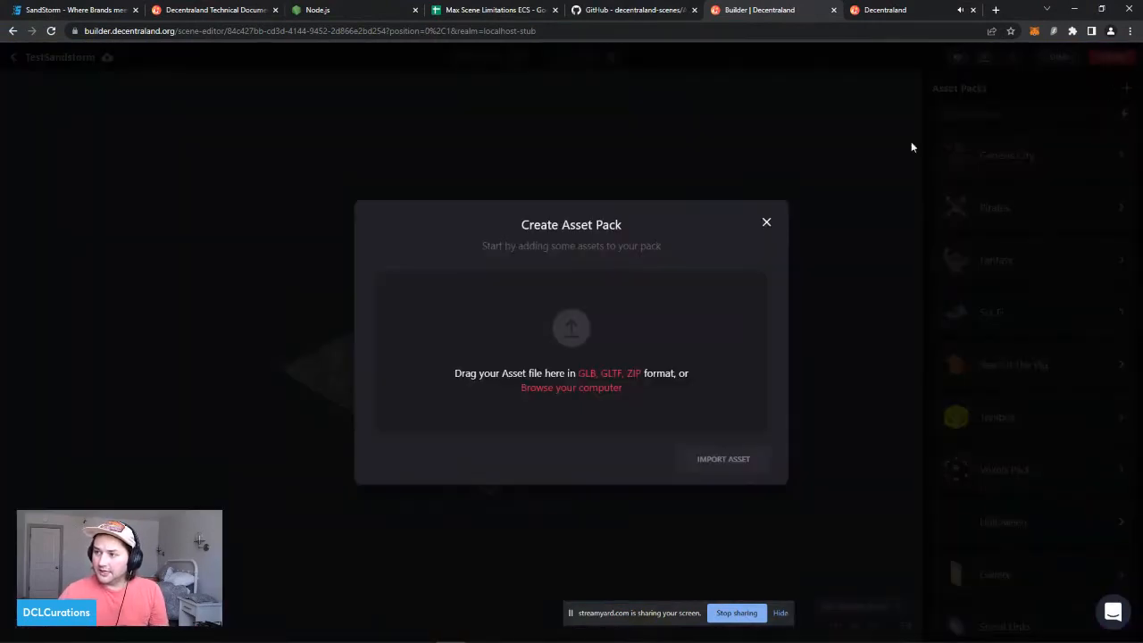
click(578, 389)
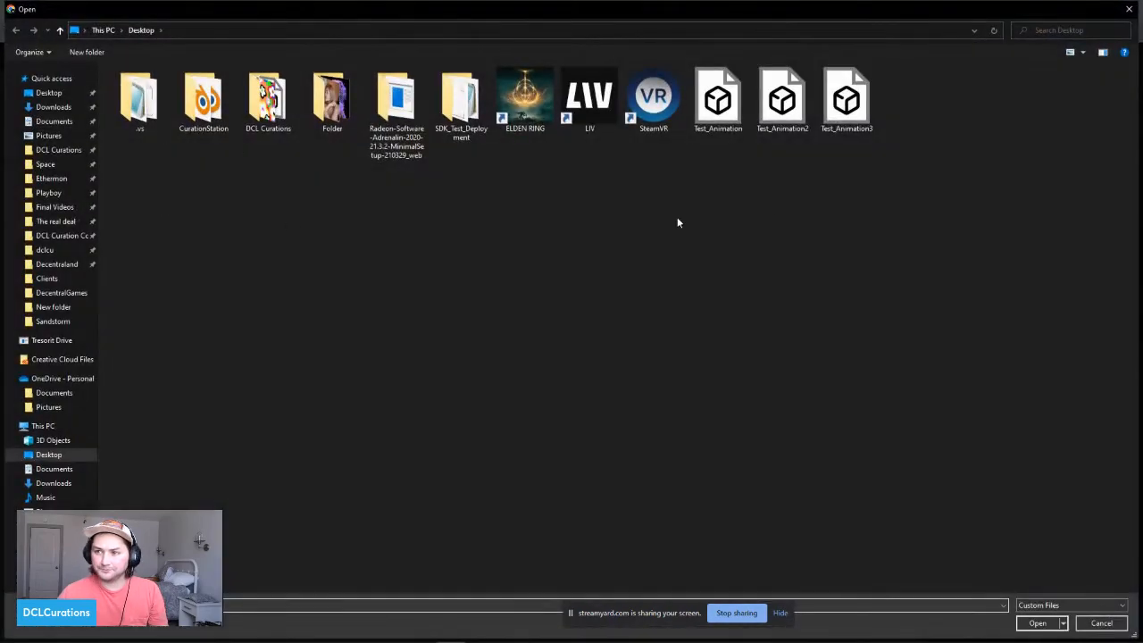
double_click(853, 107)
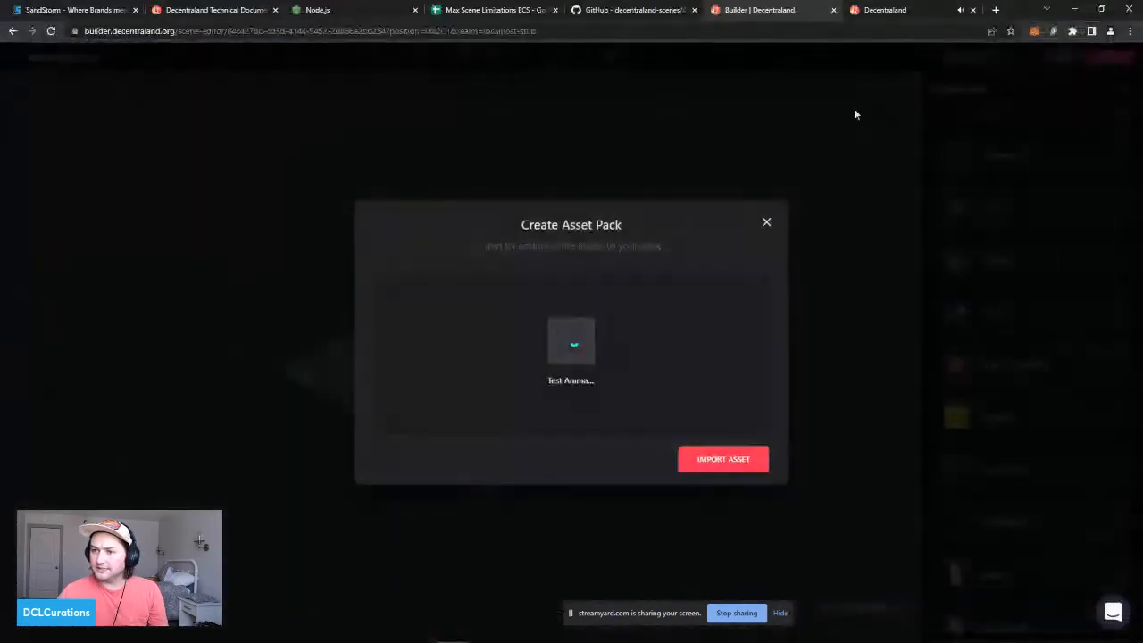
click(714, 459)
click(733, 493)
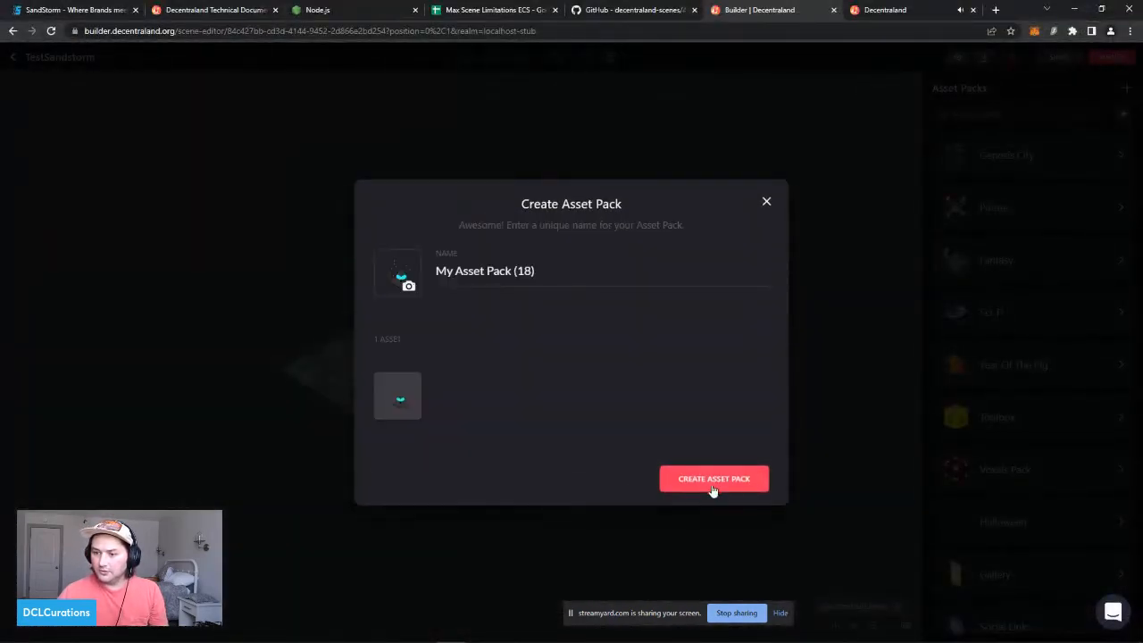
click(712, 482)
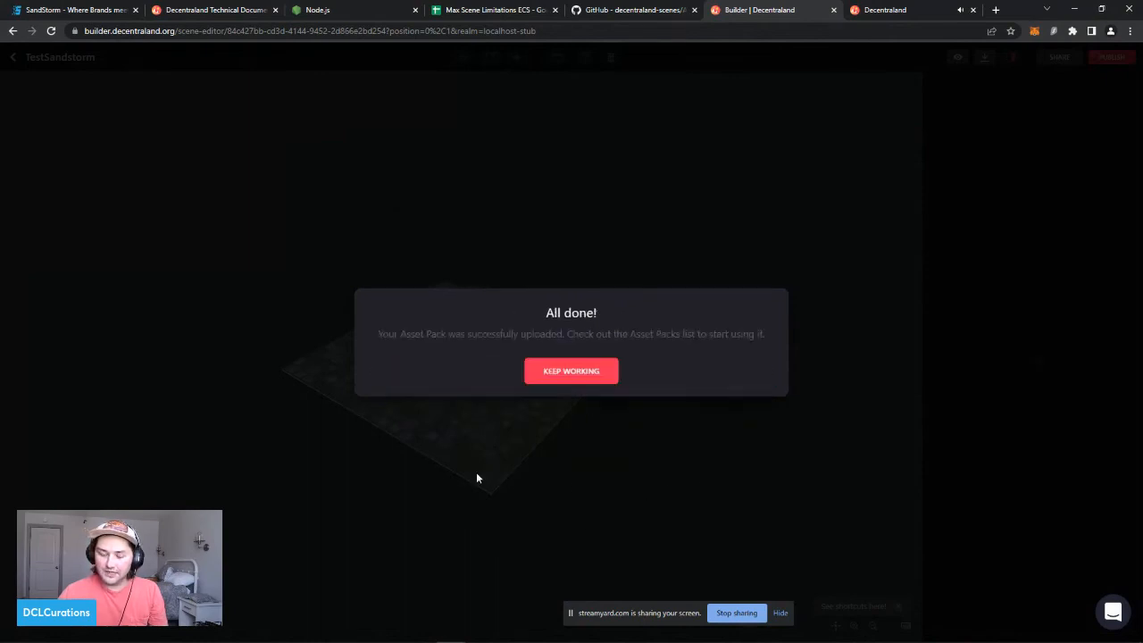
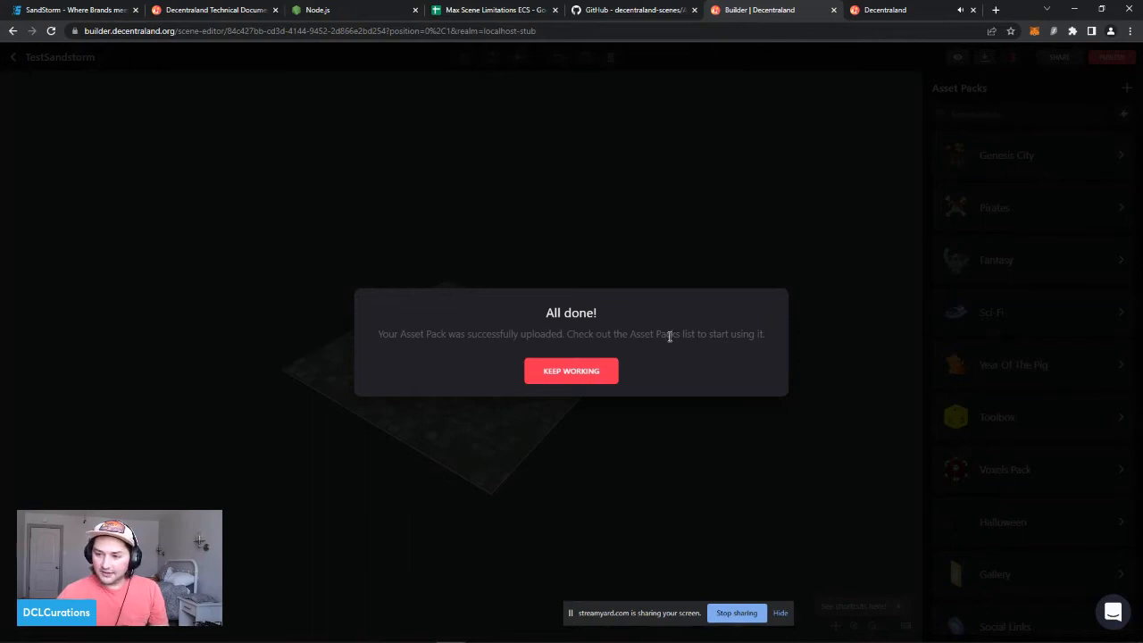
Step: Dismiss the upload confirmation and look through the asset pack list for the newly uploaded pack
click(580, 379)
scroll(1102, 393, down, 10)
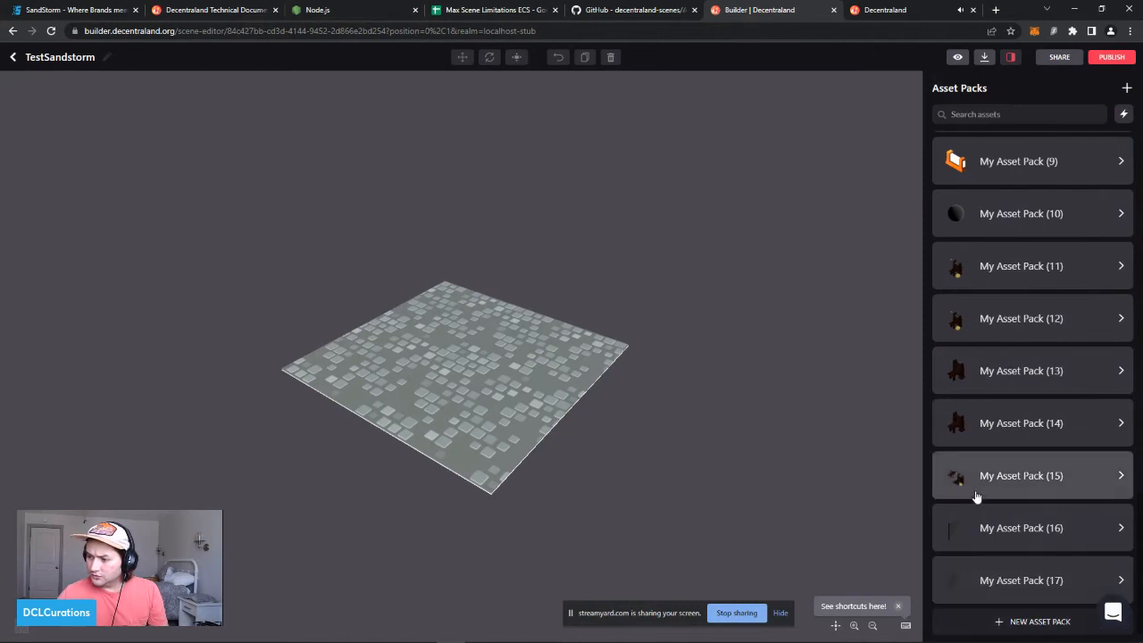
scroll(980, 482, up, 10)
scroll(989, 454, down, 10)
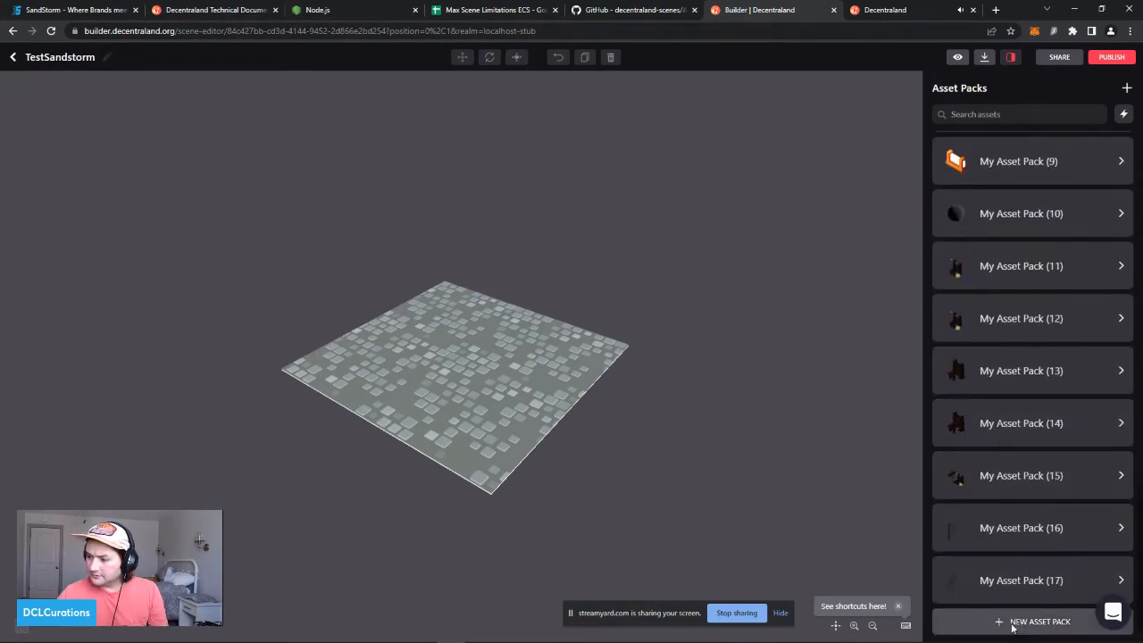
Step: Create another asset pack from the Test_Animation3 file on the Desktop, keeping the default asset details and pack name
click(1036, 622)
click(580, 388)
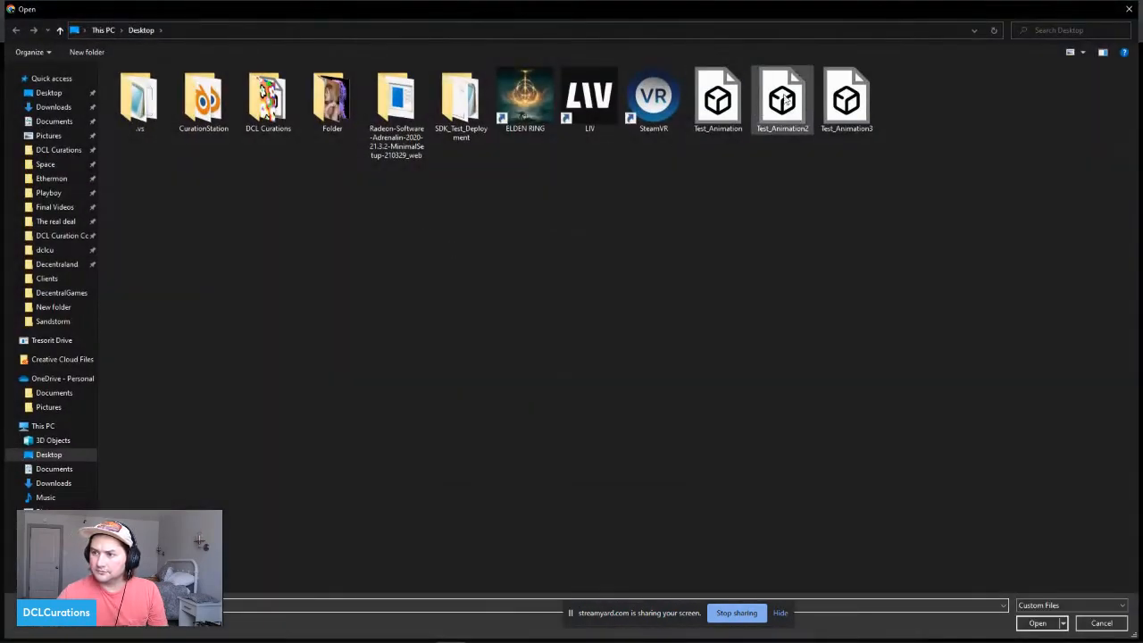
double_click(846, 99)
click(702, 456)
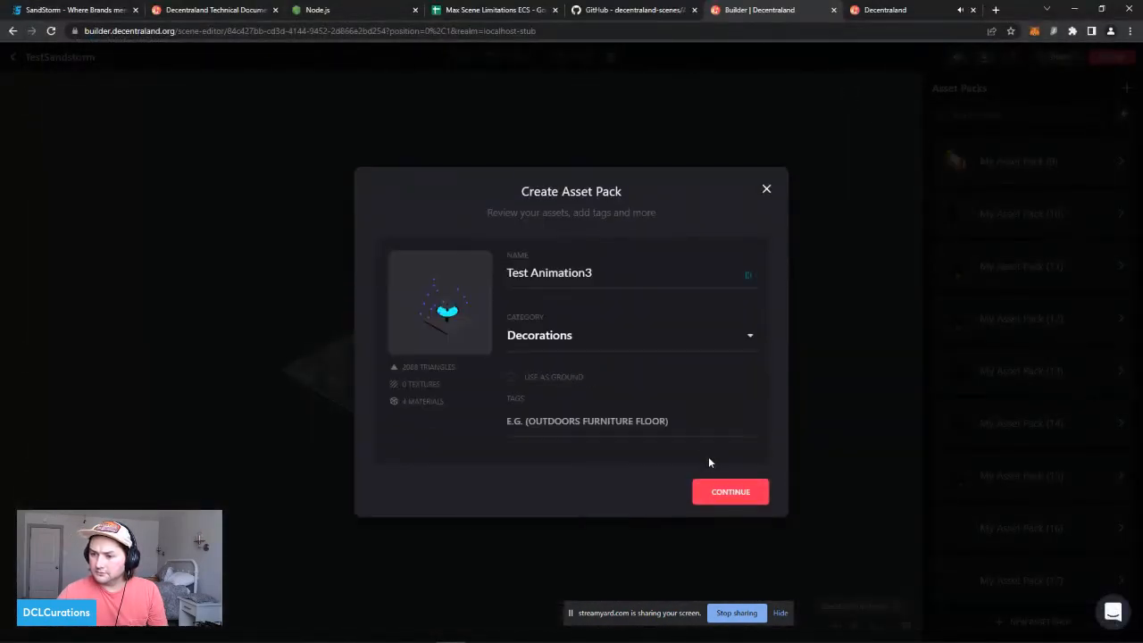
click(722, 491)
click(711, 484)
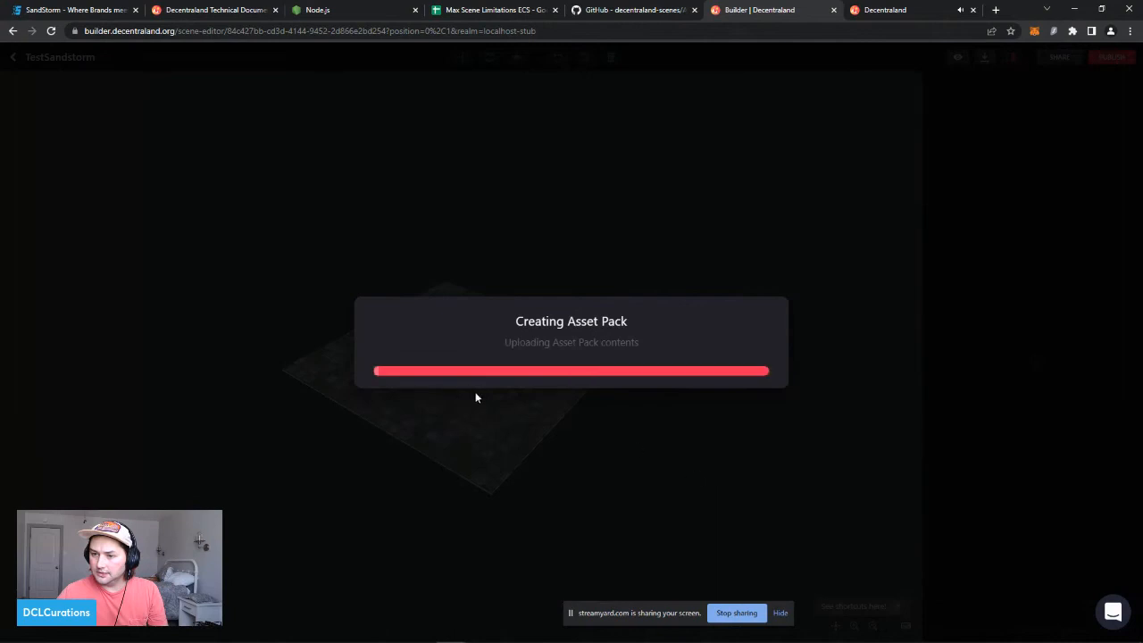
click(616, 374)
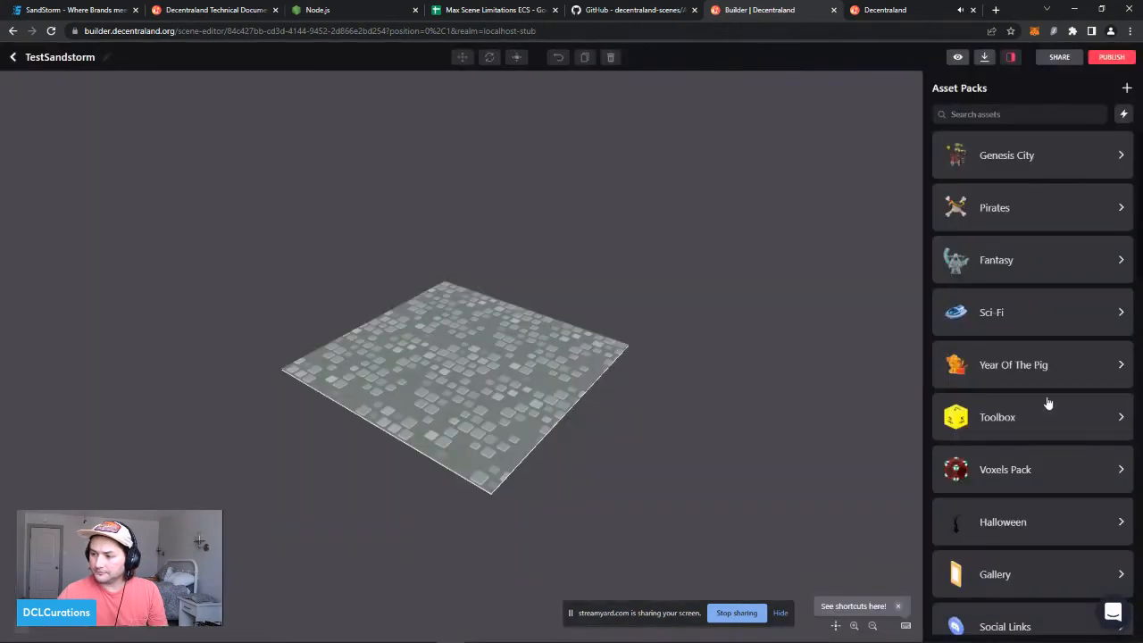
Step: Search the asset pack list for the fountain pack and check the contents of My Asset Pack (17)
scroll(1036, 411, down, 10)
scroll(1024, 448, up, 10)
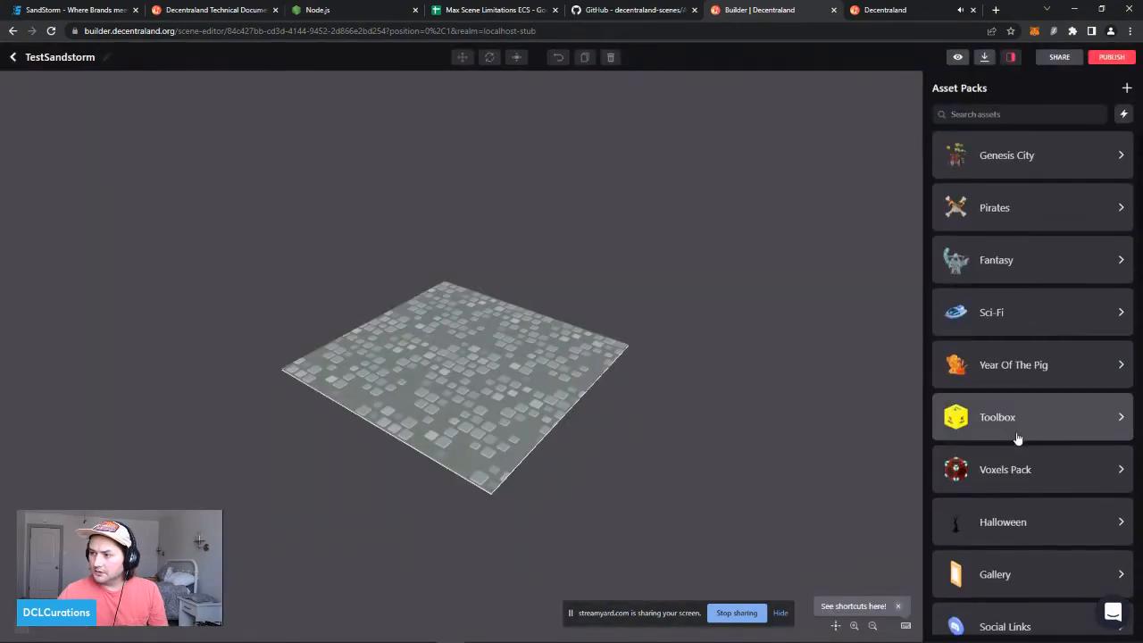
scroll(988, 348, down, 10)
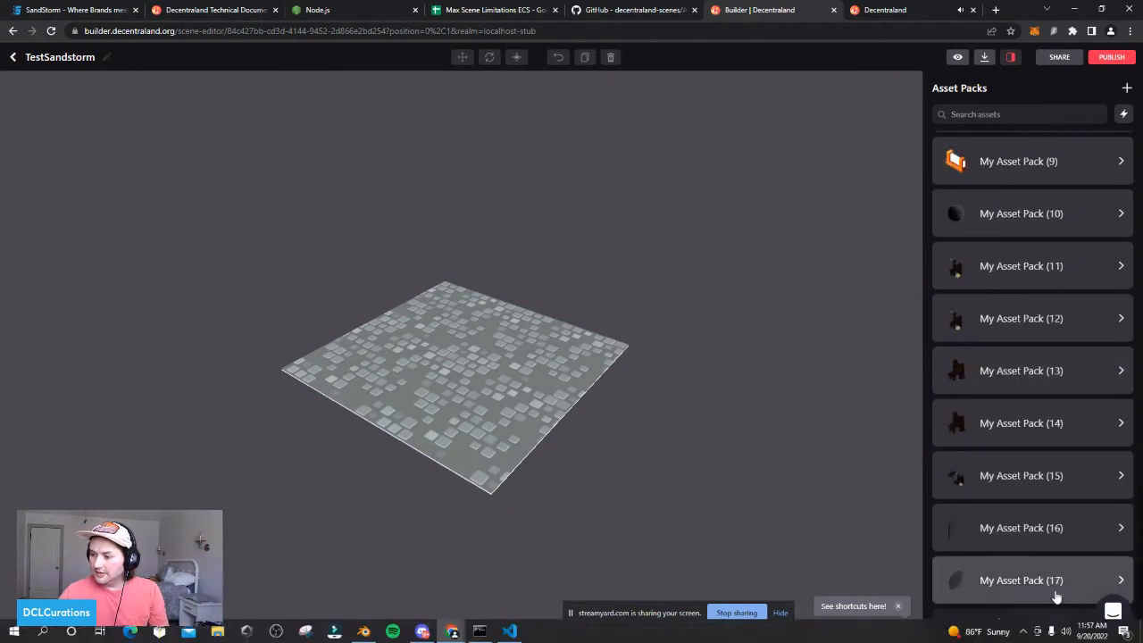
click(1051, 580)
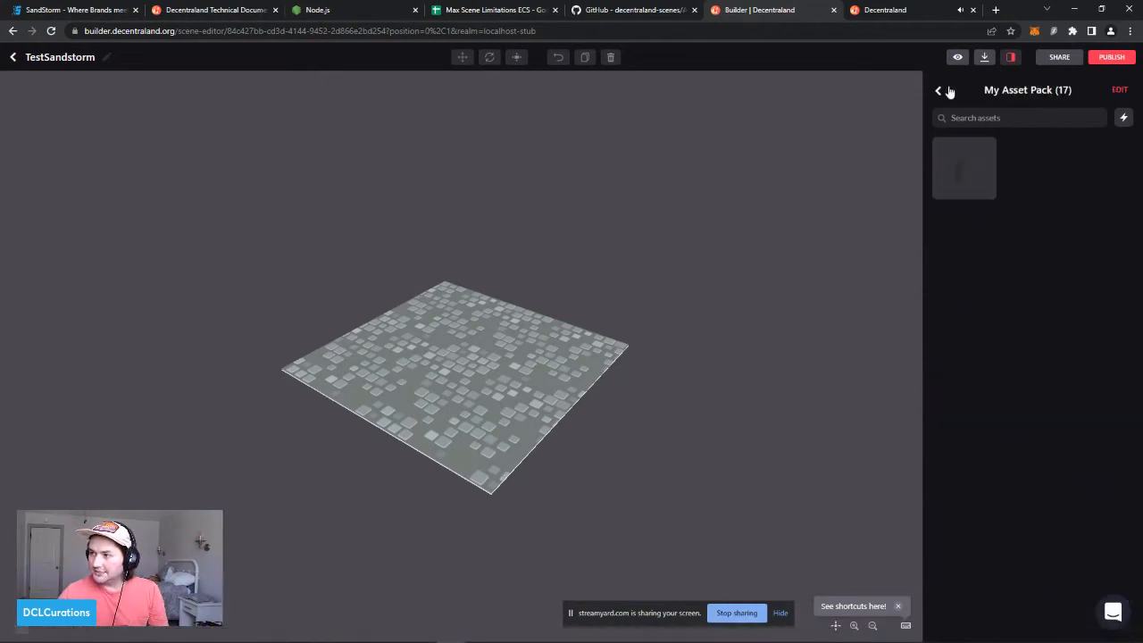
click(939, 90)
Step: Delete My Asset Pack (16) from the asset packs
scroll(1000, 470, down, 10)
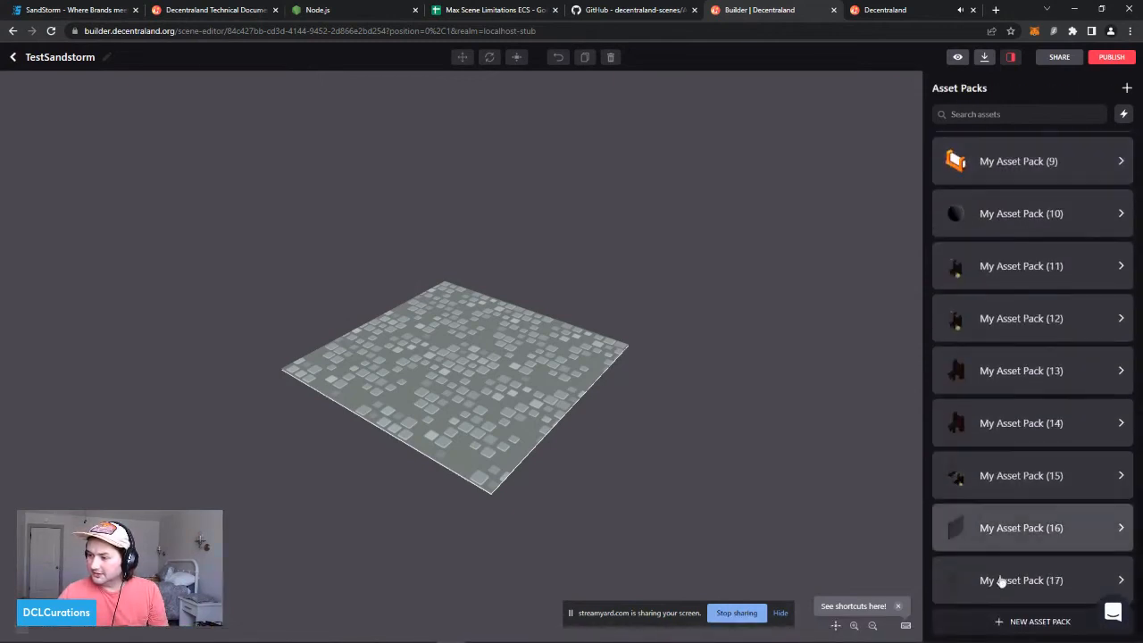
click(1026, 525)
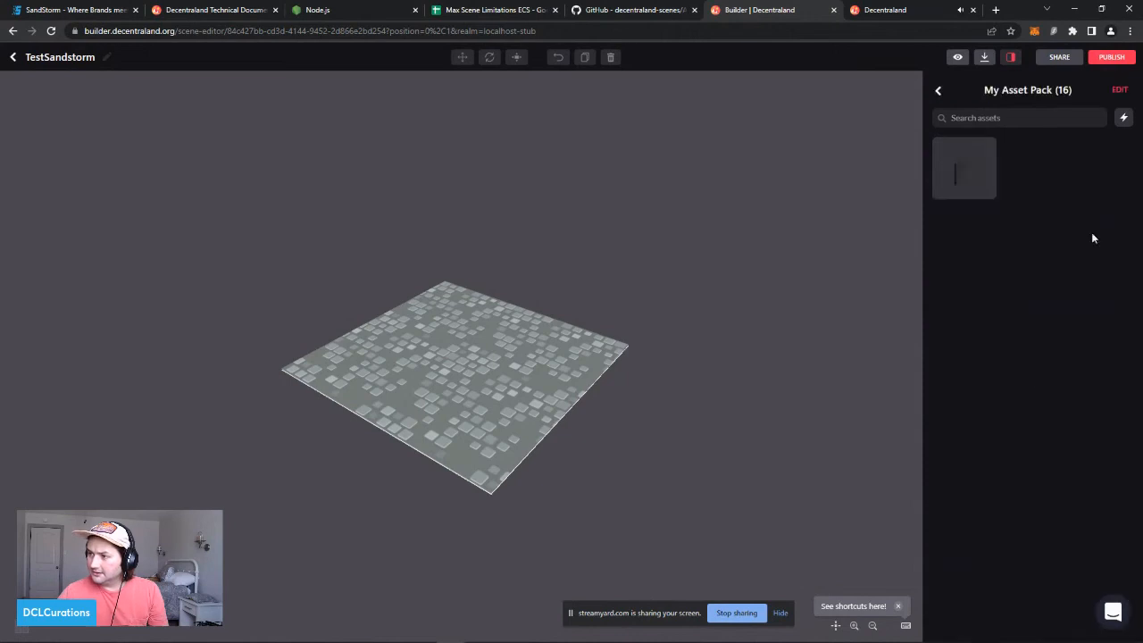
click(1119, 90)
click(455, 482)
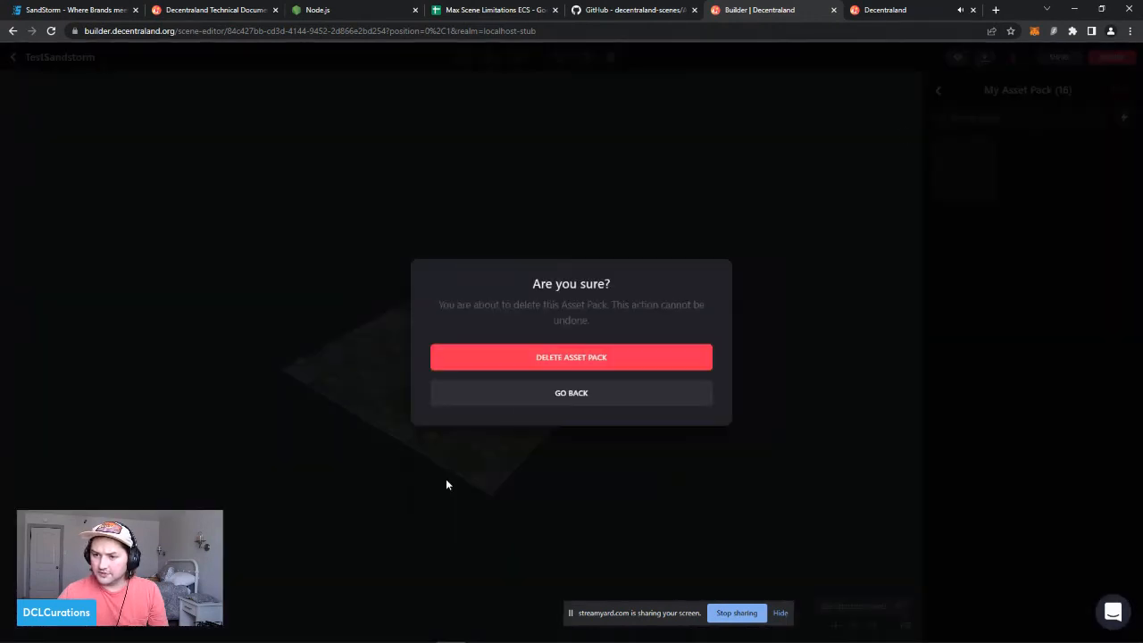
click(570, 358)
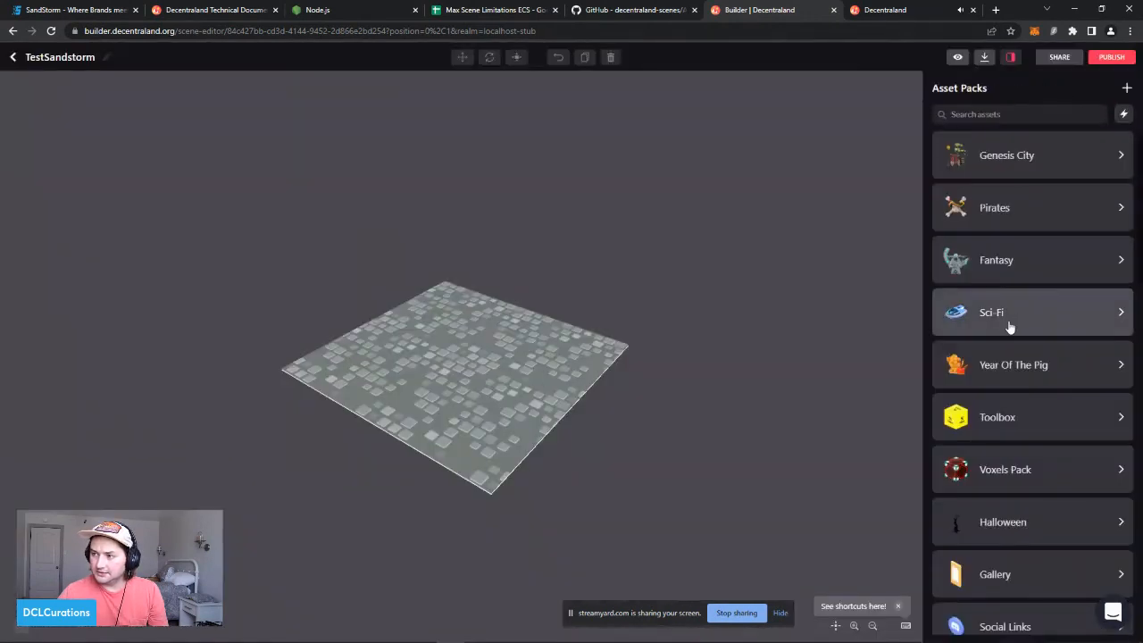
Step: Upload Test_Animation3 from the Desktop as a new asset pack named My Asset Pack (16)
click(1127, 90)
click(566, 396)
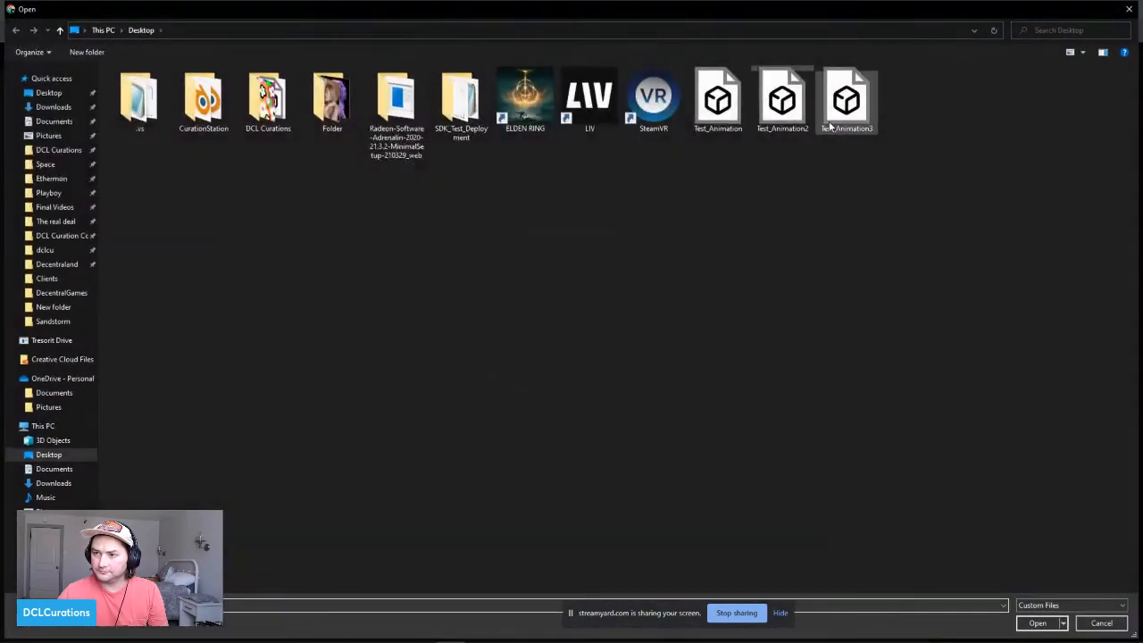
double_click(867, 116)
click(728, 459)
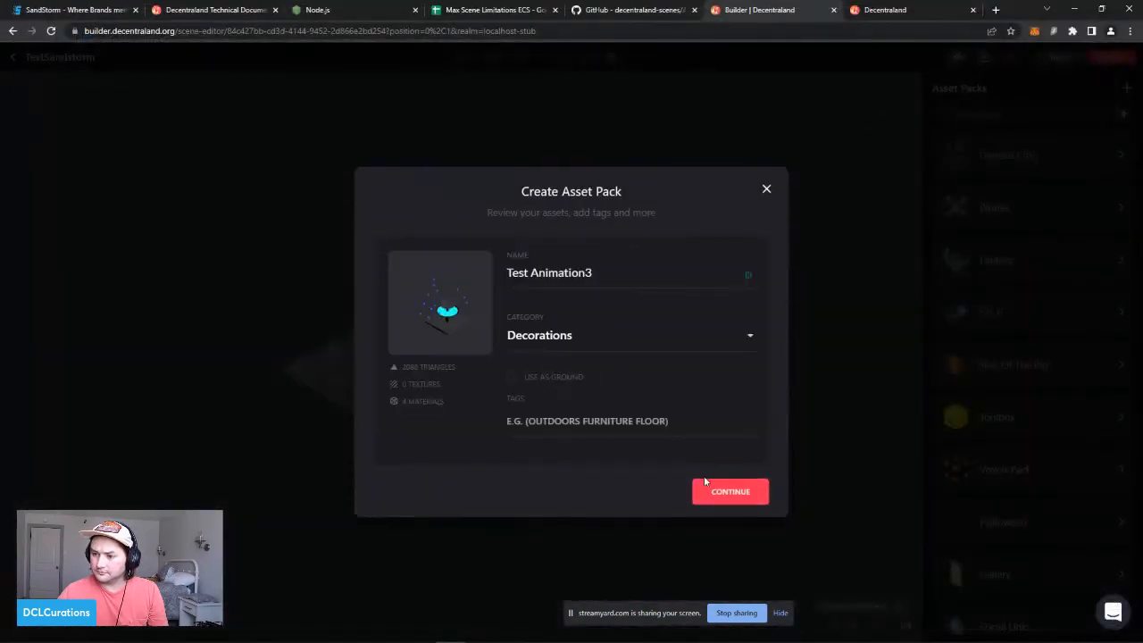
click(714, 494)
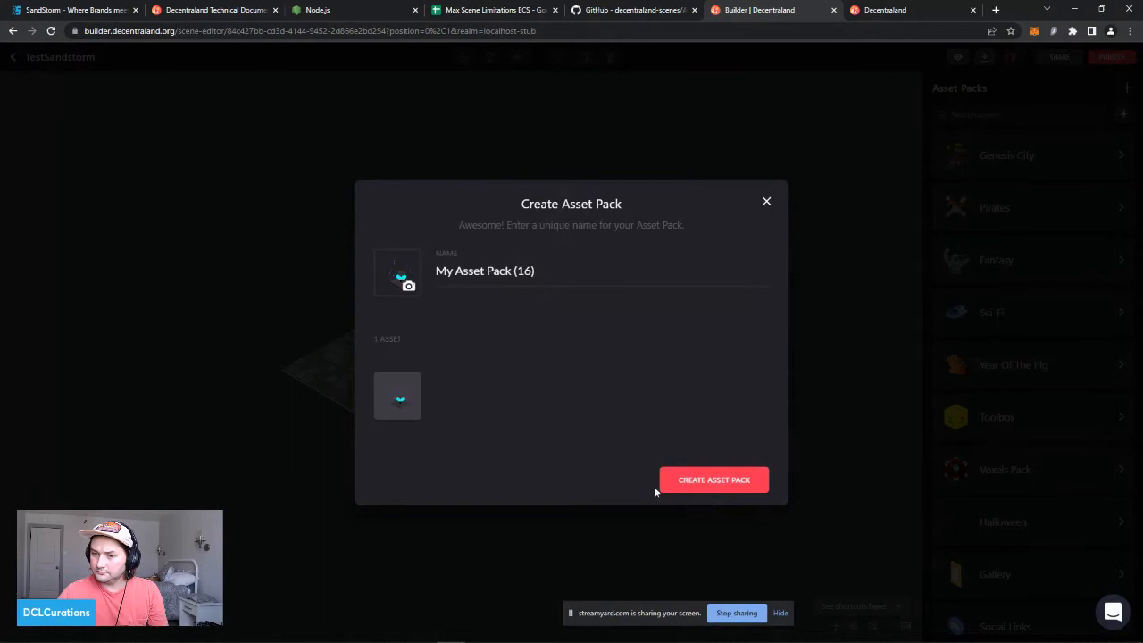
click(724, 483)
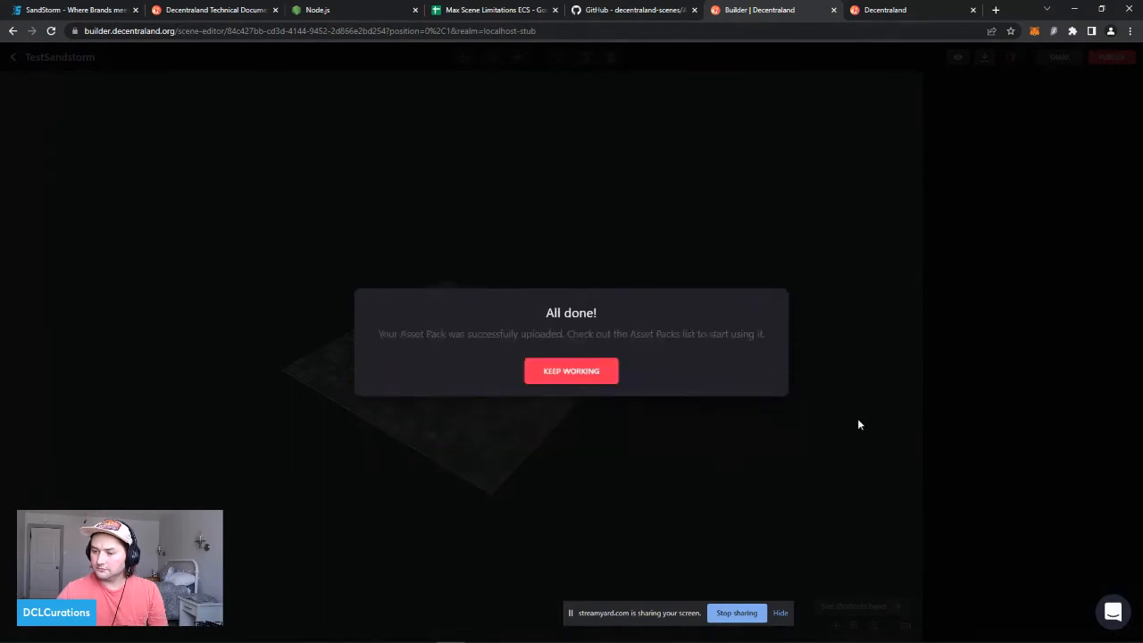
click(614, 375)
Step: Look through the custom asset packs for the fountain, checking the contents of My Asset Pack (10)
scroll(1023, 367, down, 10)
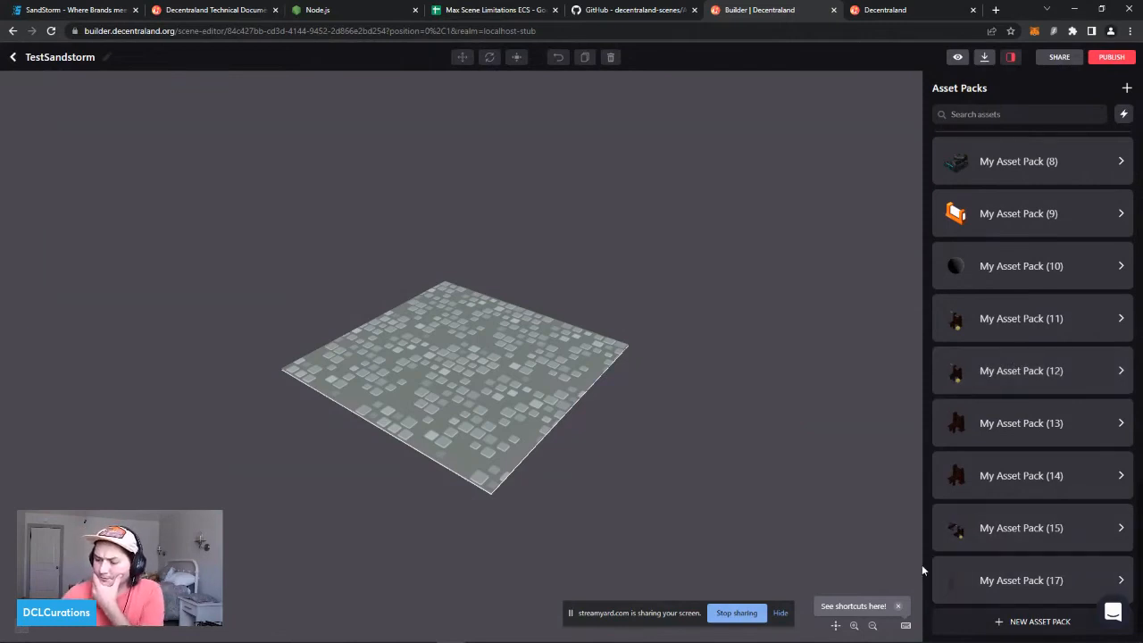
scroll(1000, 583, up, 7)
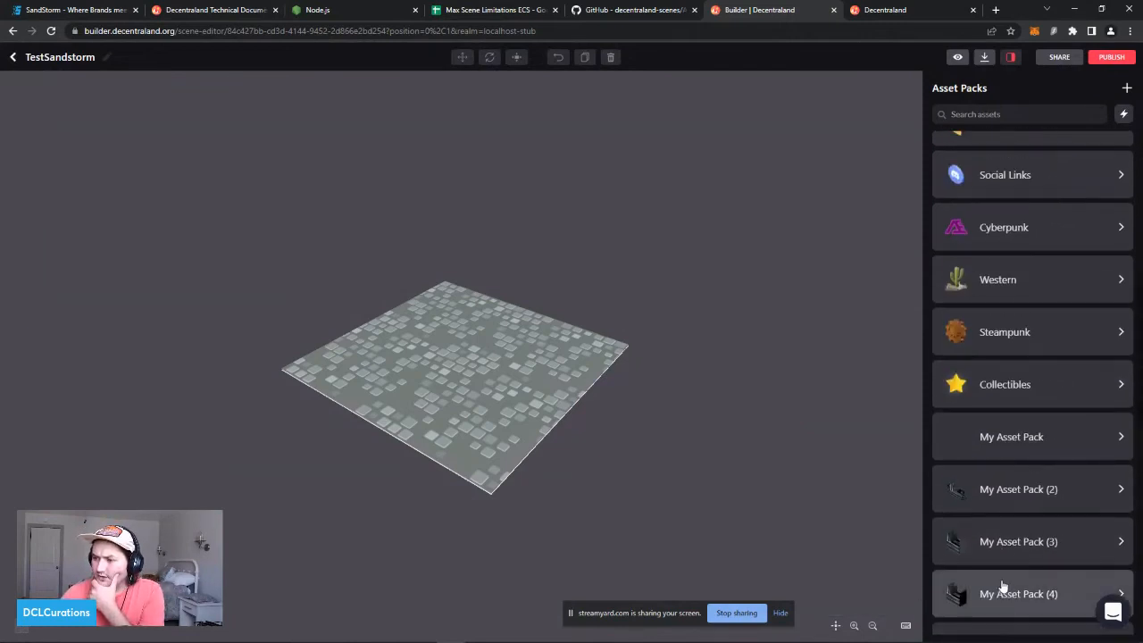
scroll(991, 589, down, 4)
scroll(1033, 419, down, 1)
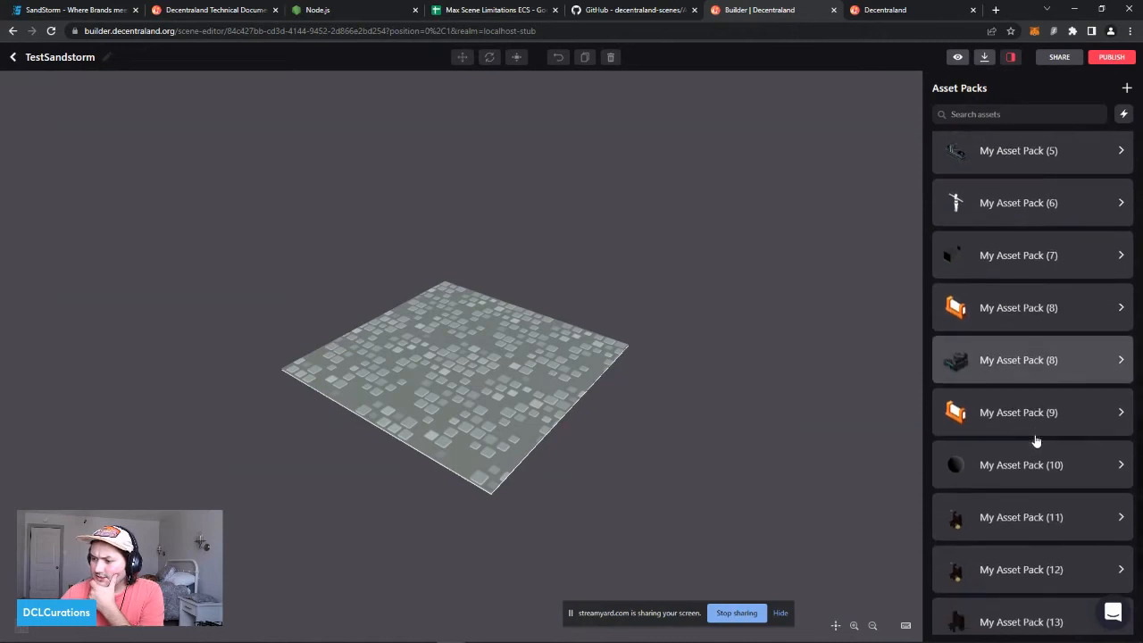
click(1038, 467)
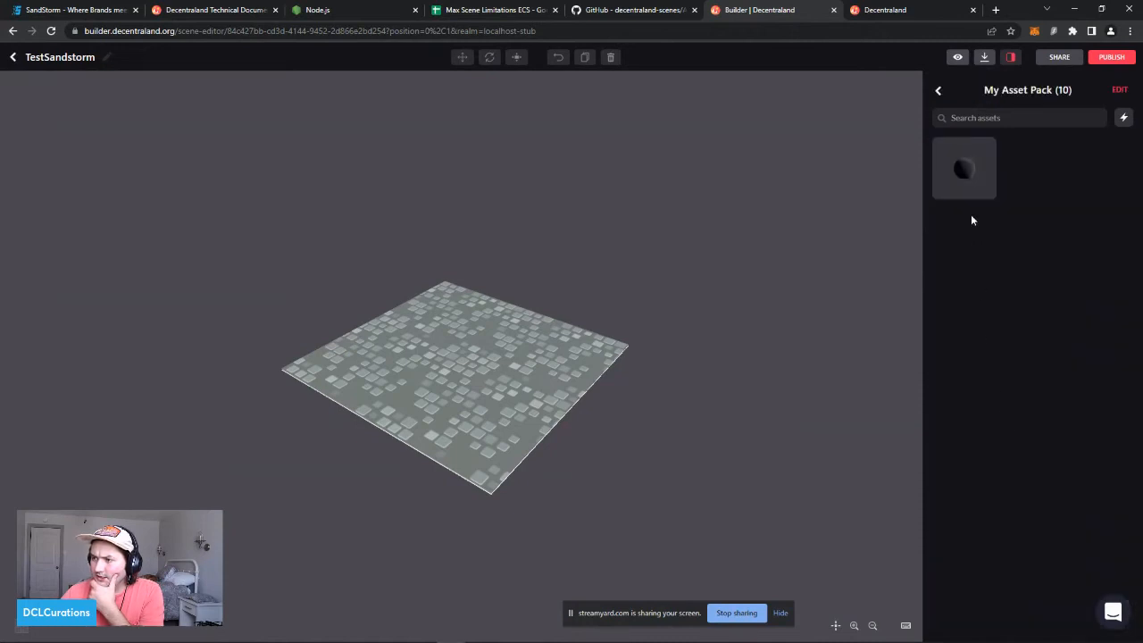
click(938, 90)
scroll(1032, 286, down, 10)
scroll(1033, 313, down, 2)
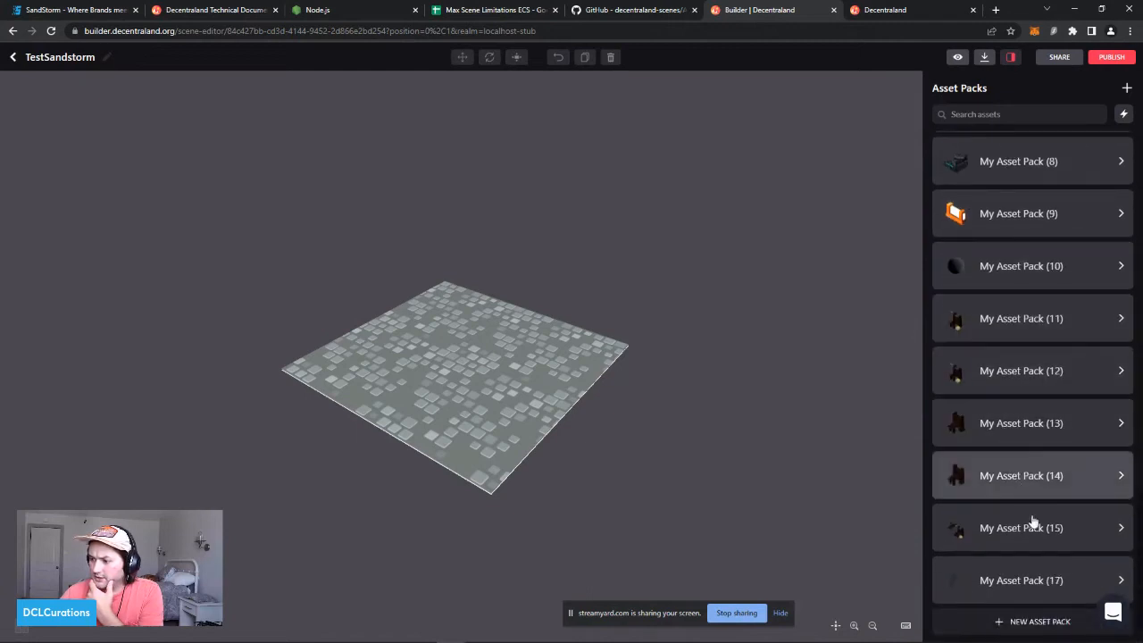
Step: Place the round object from My Asset Pack (17) near the middle of the TestSandstorm scene
click(1049, 582)
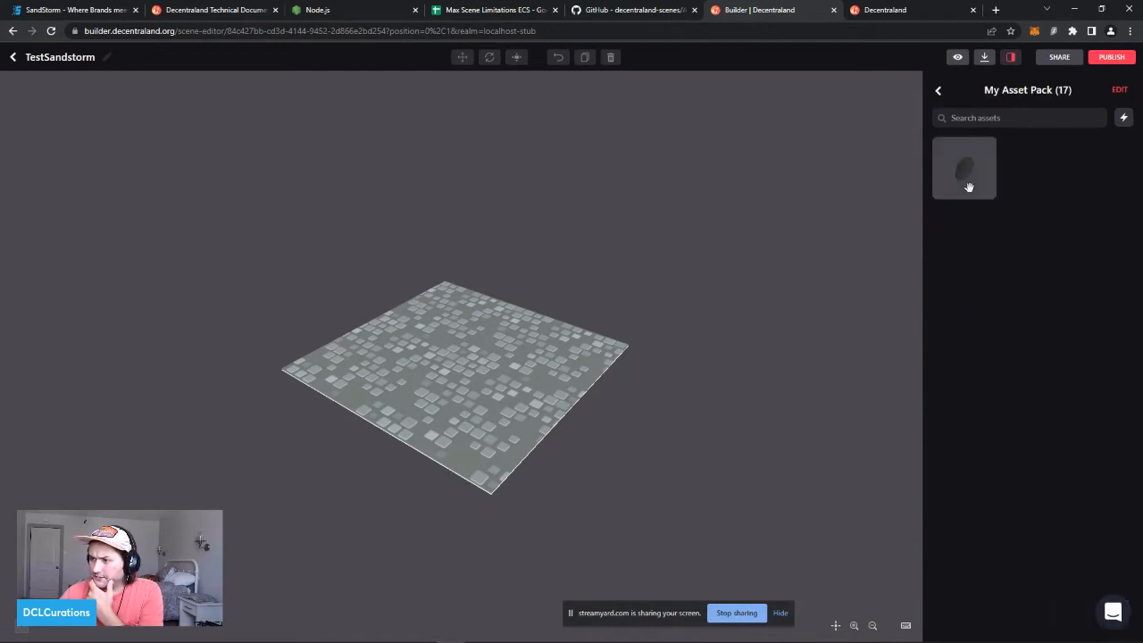
drag(964, 167, 438, 419)
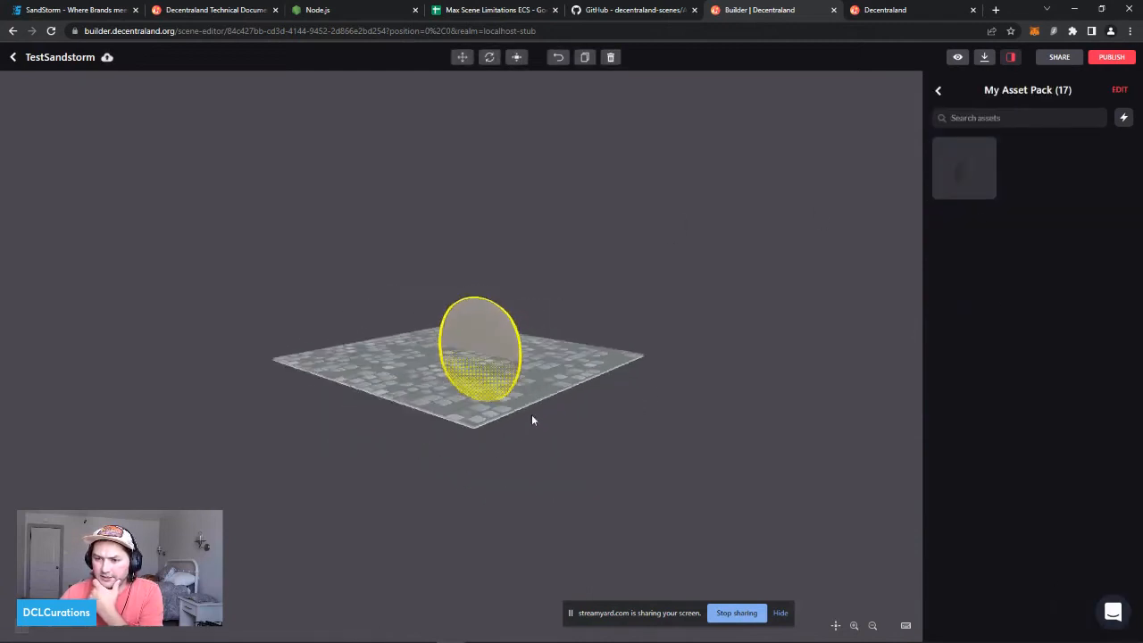
drag(531, 412, 384, 456)
Step: Try to reload the scene editor page, and leave the TestSandstorm scene for the overview of all scenes
click(51, 30)
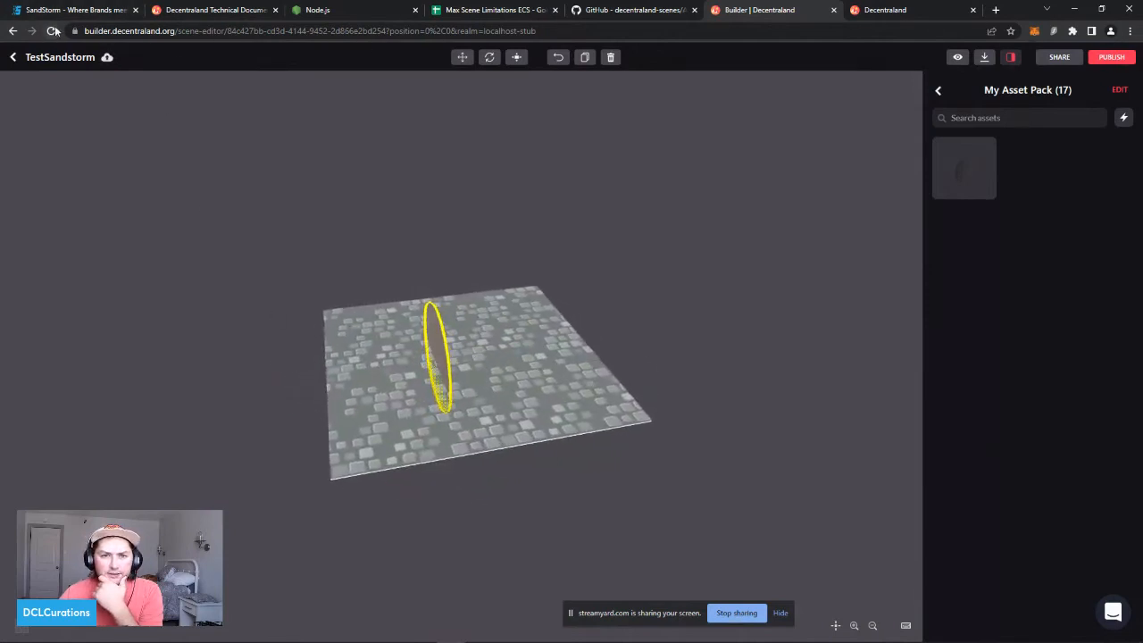
click(674, 98)
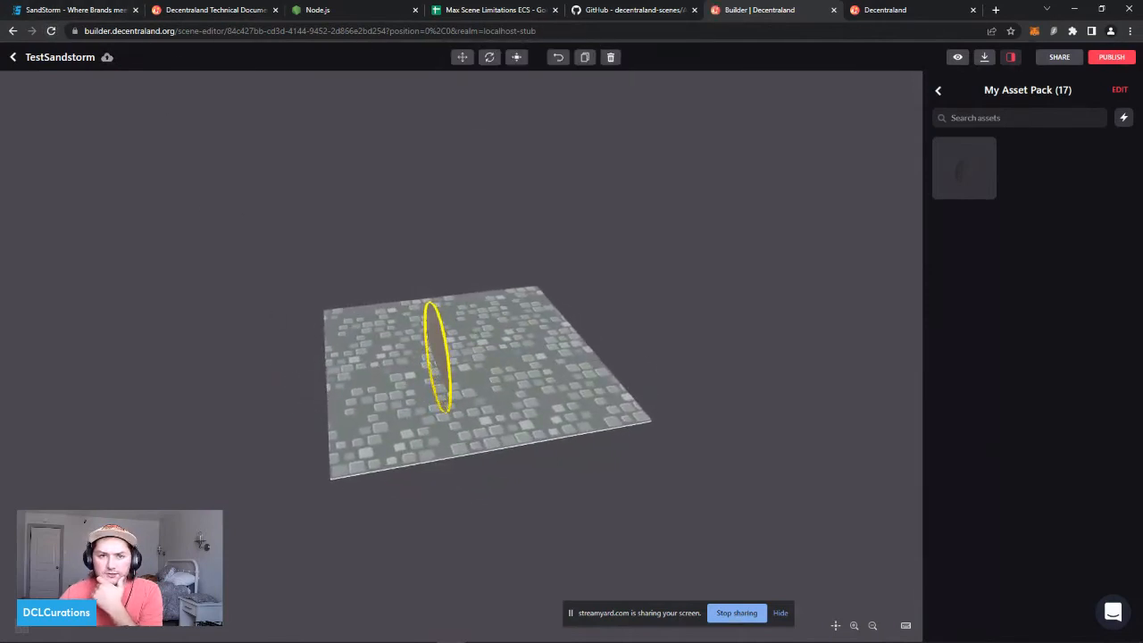
click(13, 57)
scroll(264, 336, down, 1)
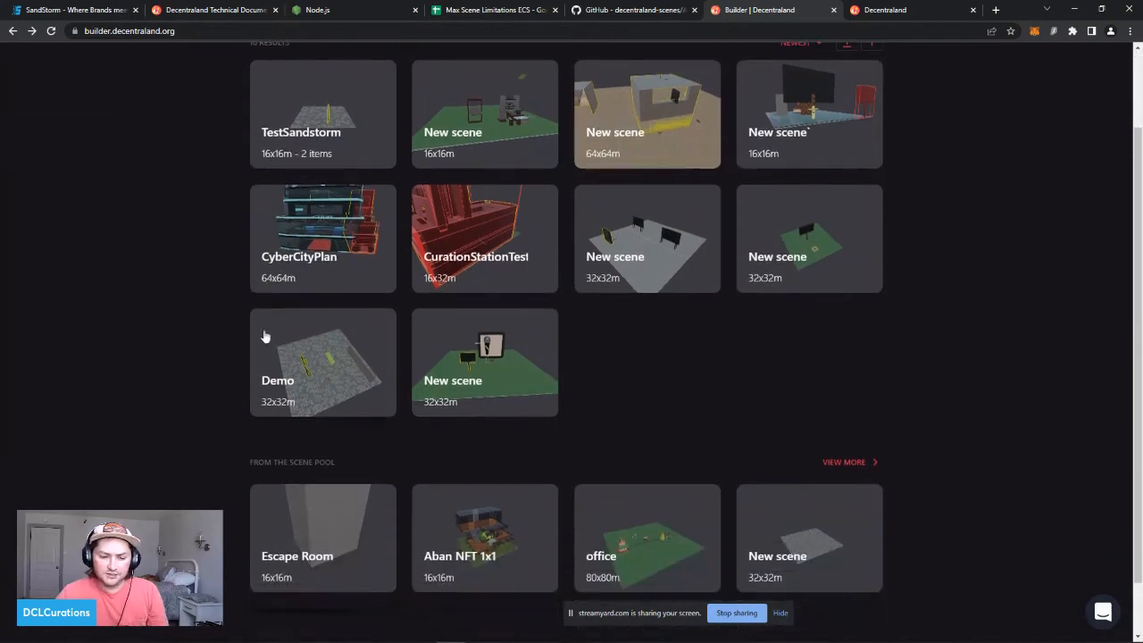
Step: Switch to Blender and turn on the Statistics overlay in the 3D viewport
click(363, 634)
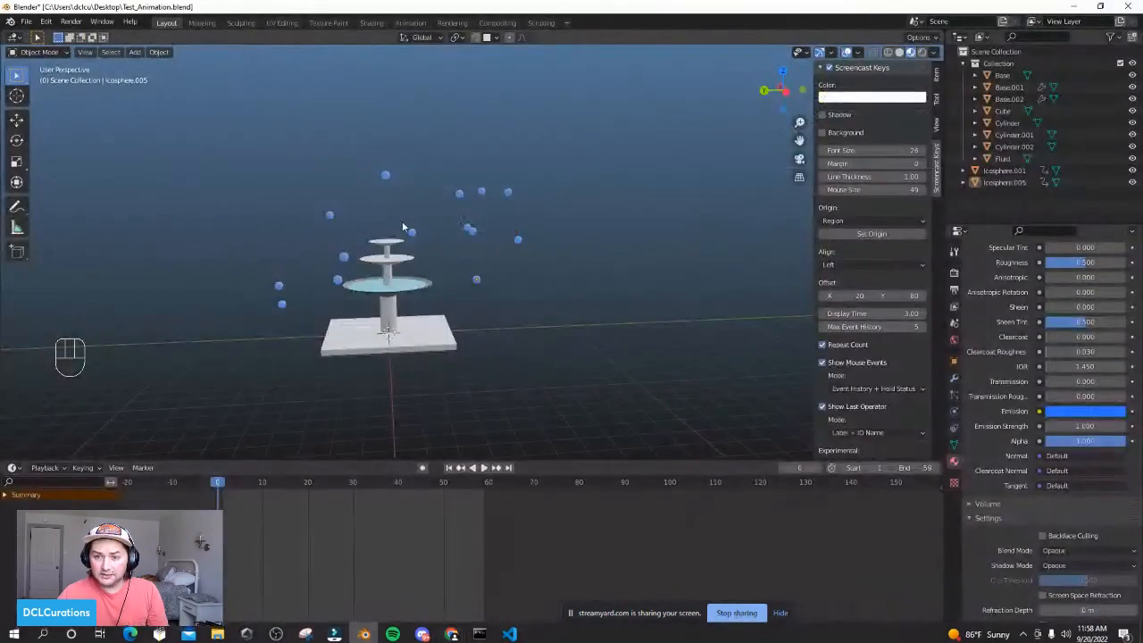
scroll(401, 227, up, 2)
scroll(199, 212, down, 1)
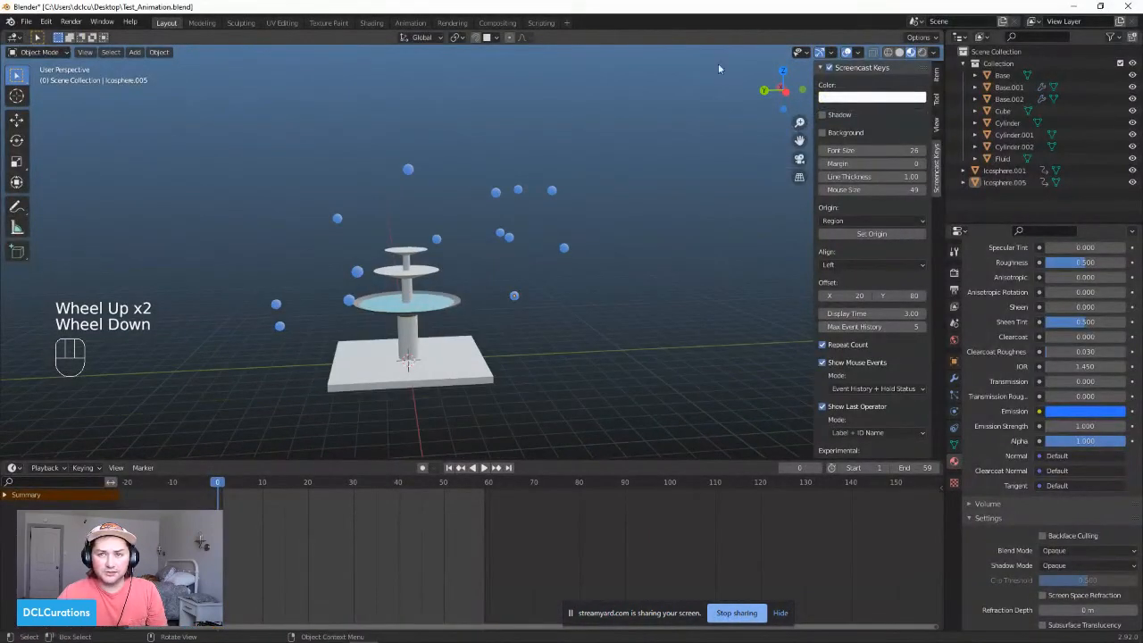
click(833, 56)
click(857, 52)
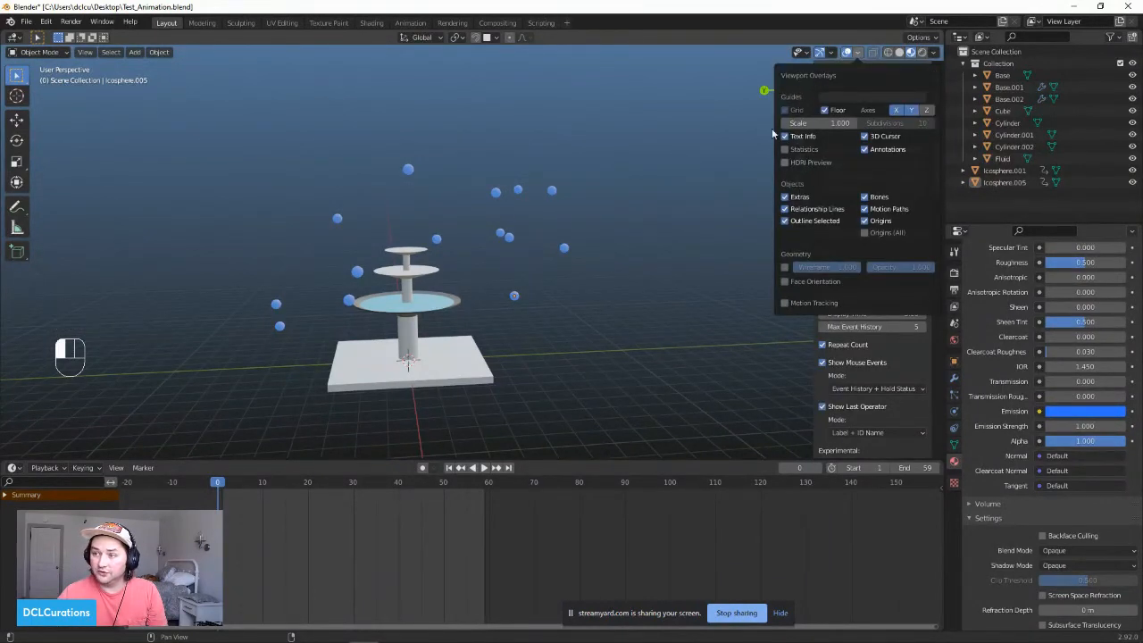
click(784, 149)
click(107, 170)
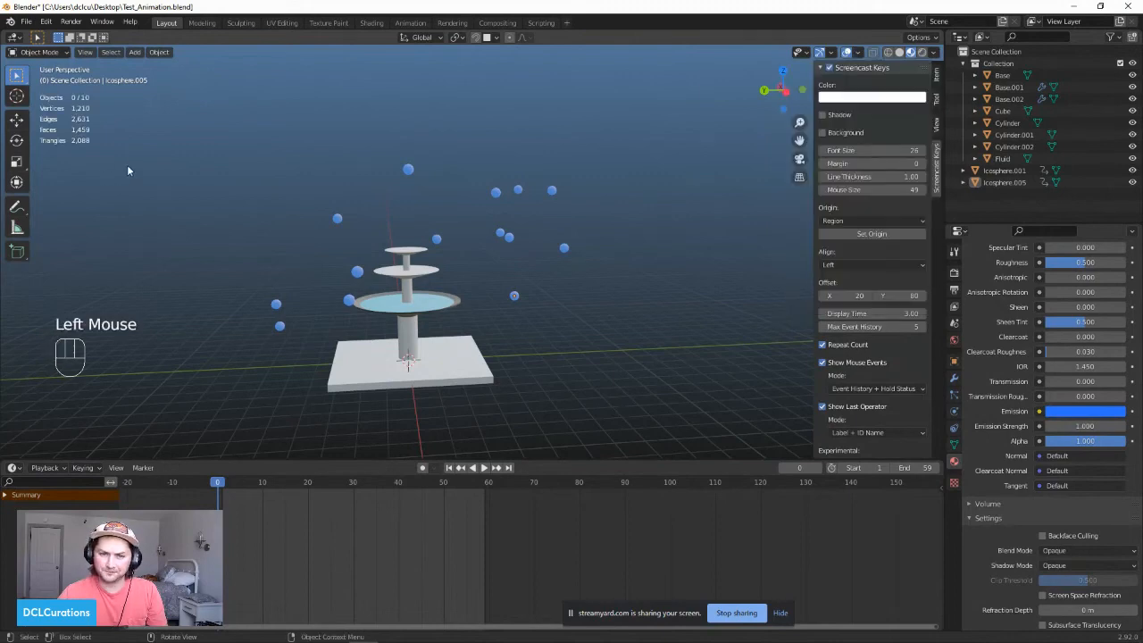
Step: Select all fountain objects to examine their geometry statistics and view the model from several angles, clearing the selection at the end
scroll(71, 156, up, 3)
scroll(72, 152, down, 3)
key(a)
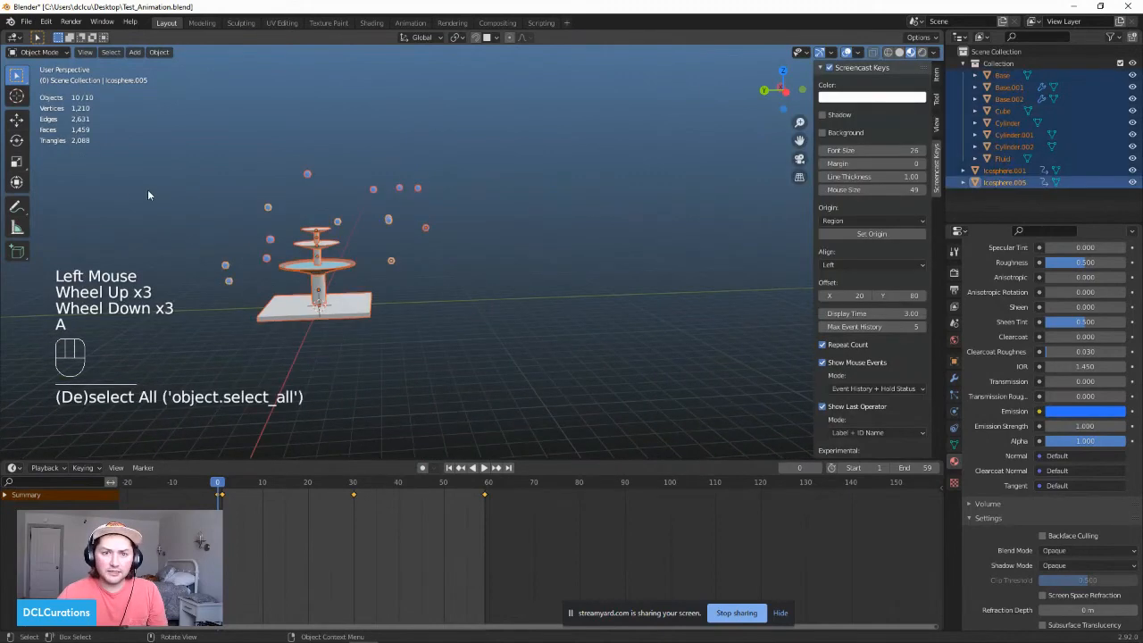
shift+scroll(201, 207, up, 1)
shift+middle_drag(223, 217, 579, 293)
scroll(586, 276, down, 3)
scroll(591, 290, up, 3)
click(576, 293)
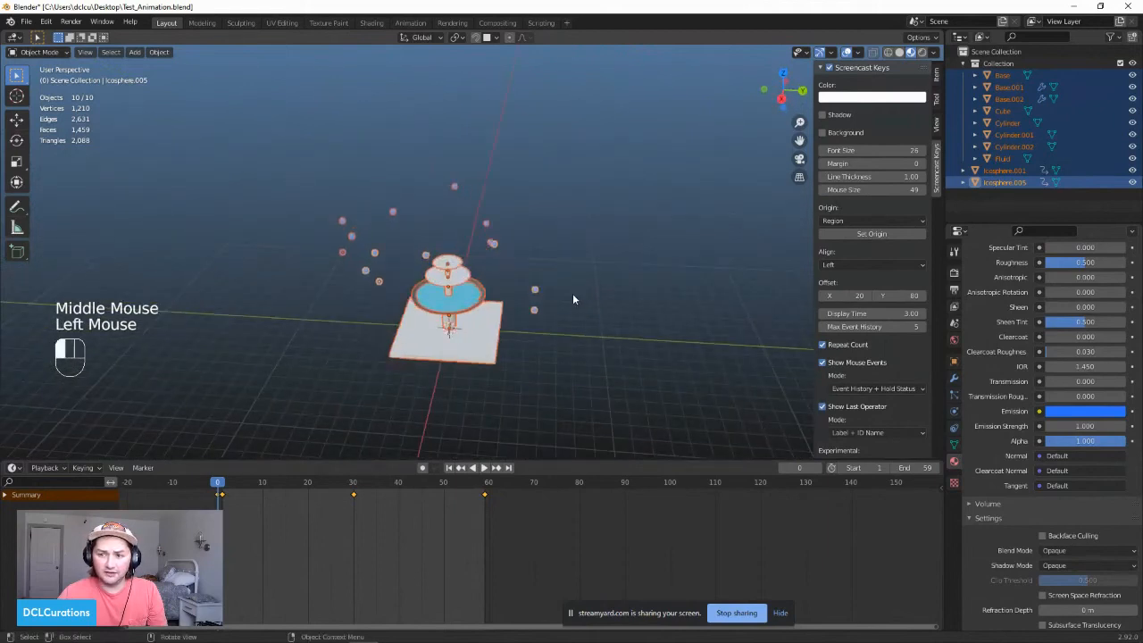
scroll(387, 275, down, 2)
scroll(422, 281, up, 2)
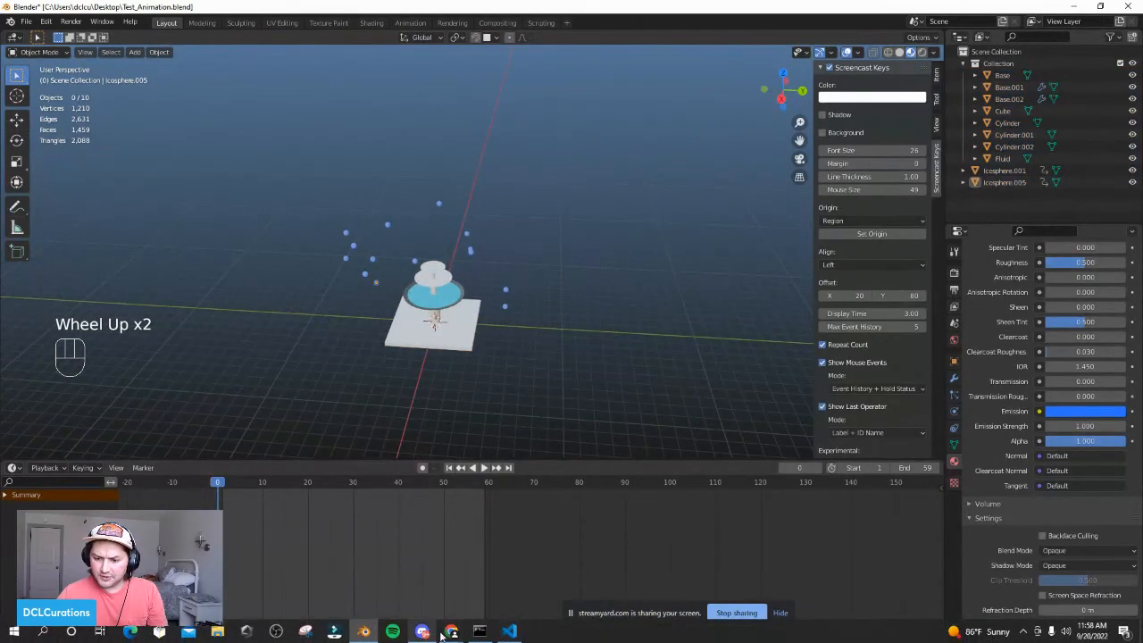
Step: Switch to the Decentraland Builder in Chrome and create a new scene with the default name and 2 x 2 size
click(452, 632)
click(584, 571)
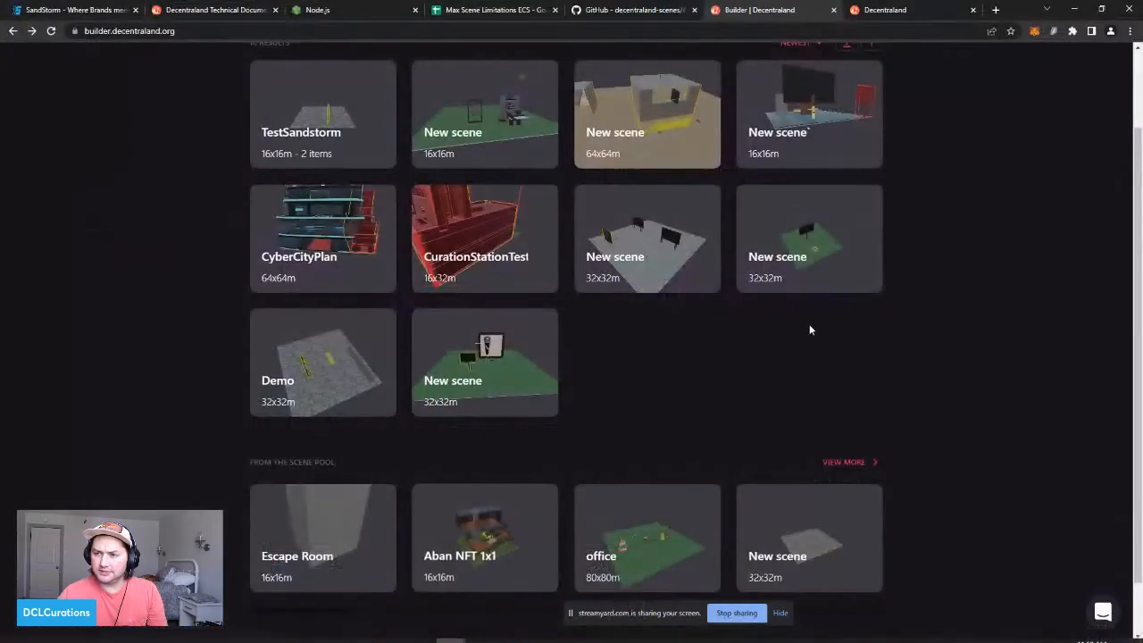
scroll(926, 127, up, 2)
click(869, 143)
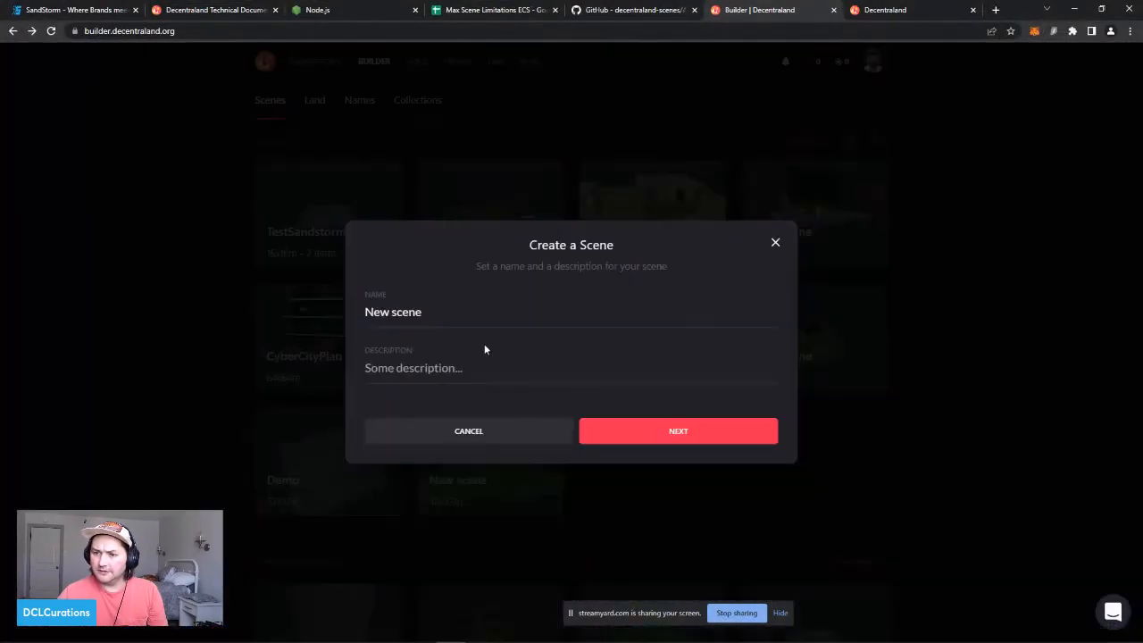
click(659, 432)
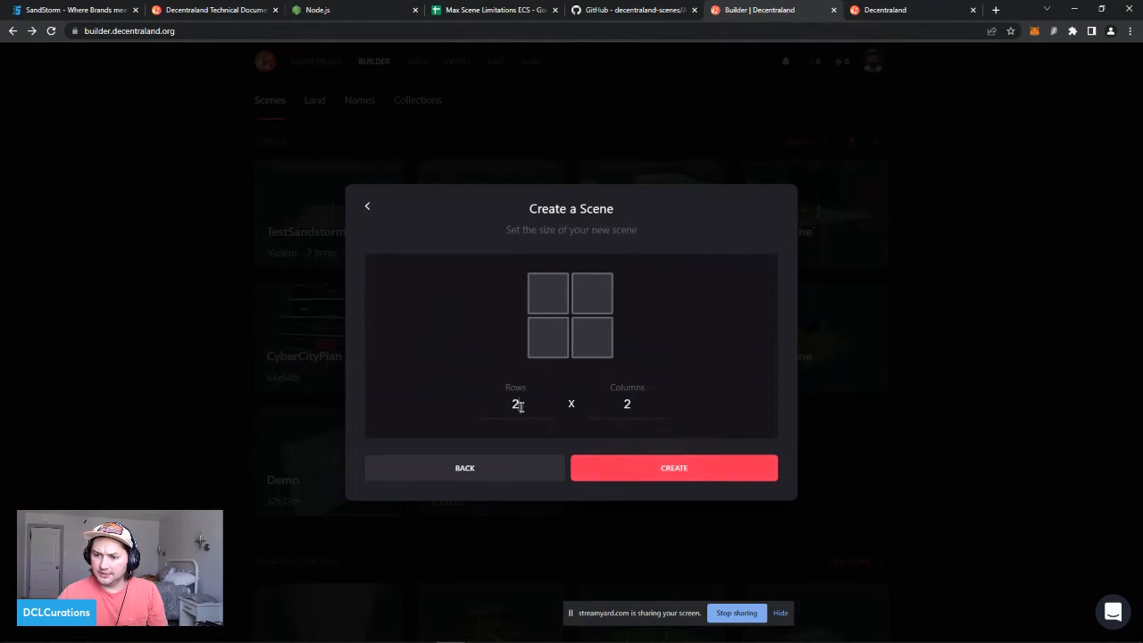
click(639, 466)
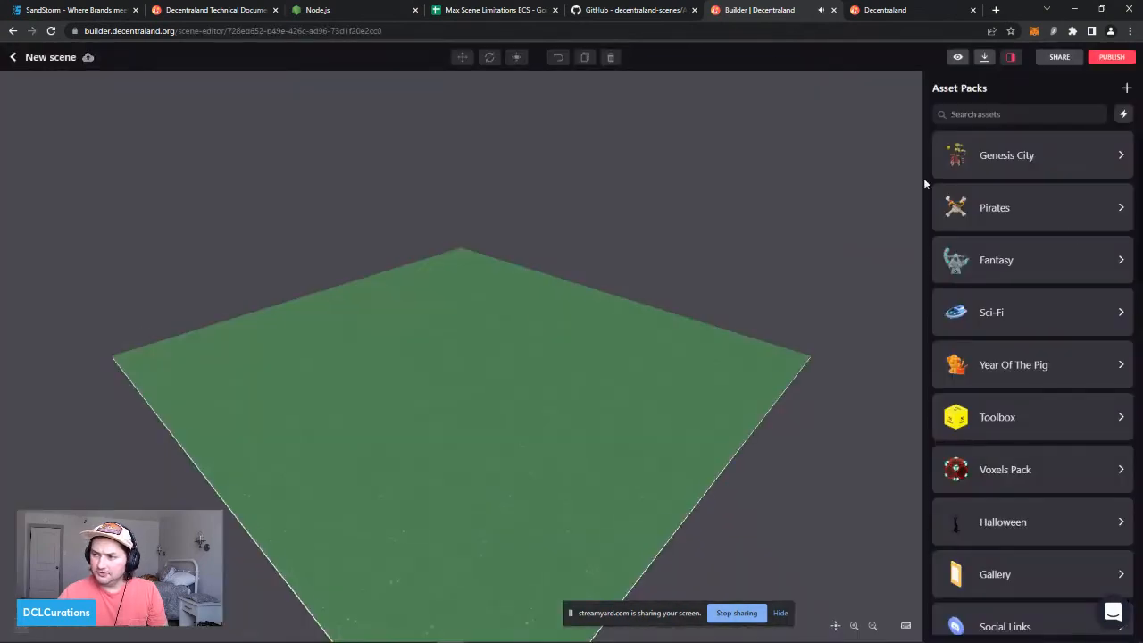
Step: Create an asset pack from the Test_Animation3 file with the default names, and look for it in the asset pack list
scroll(1042, 257, down, 10)
scroll(1042, 256, down, 1)
scroll(985, 393, up, 10)
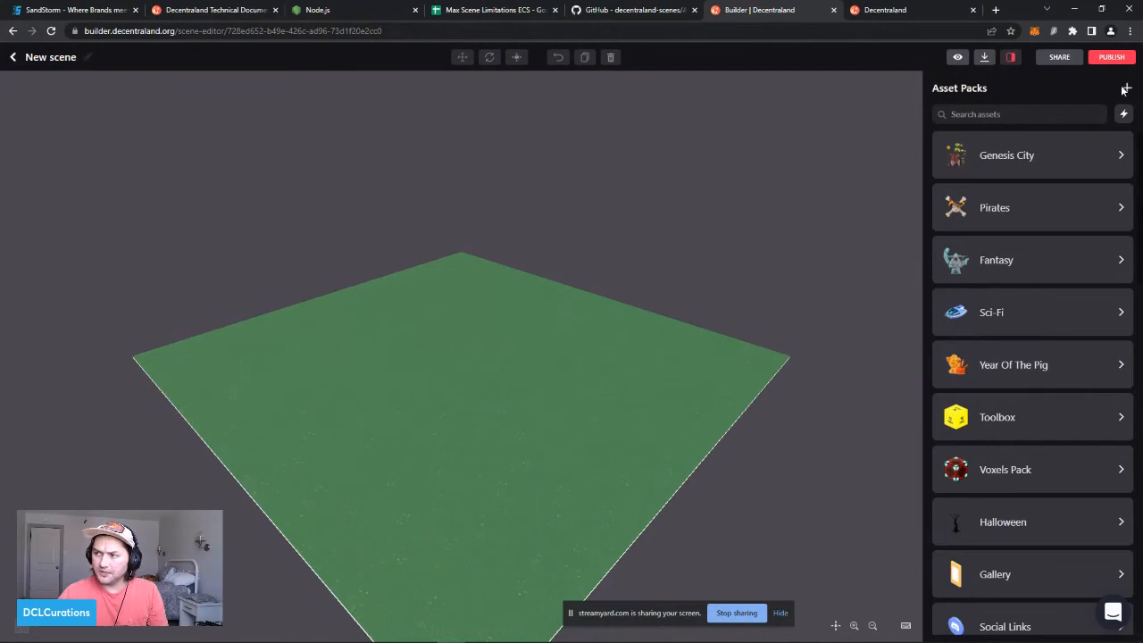
click(1125, 90)
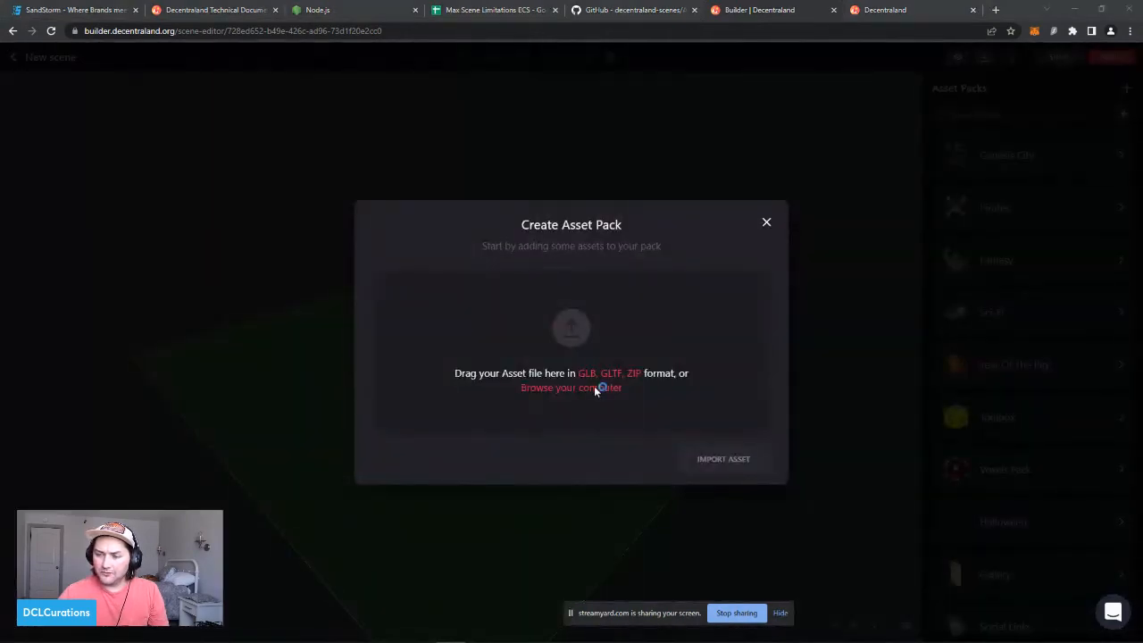
click(595, 387)
double_click(852, 103)
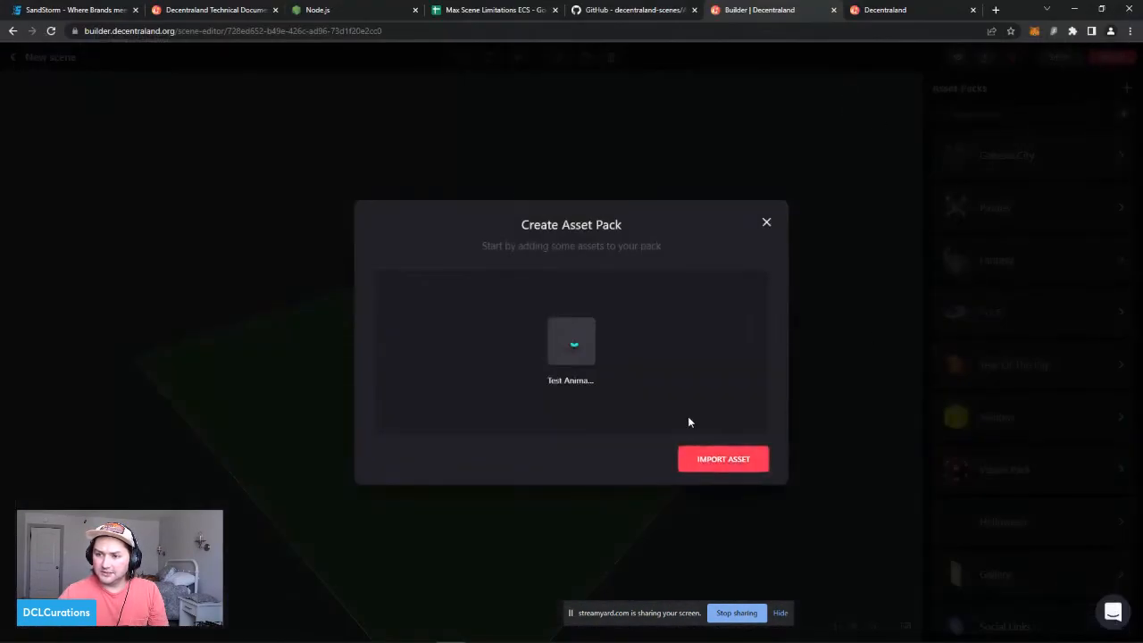
click(718, 460)
click(746, 491)
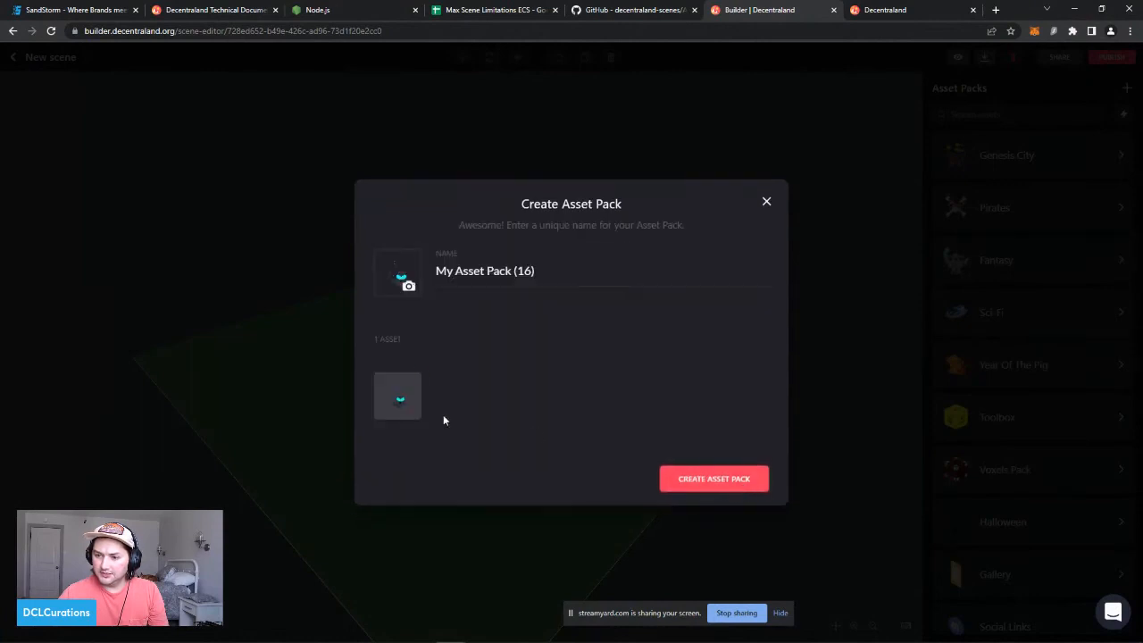
click(683, 486)
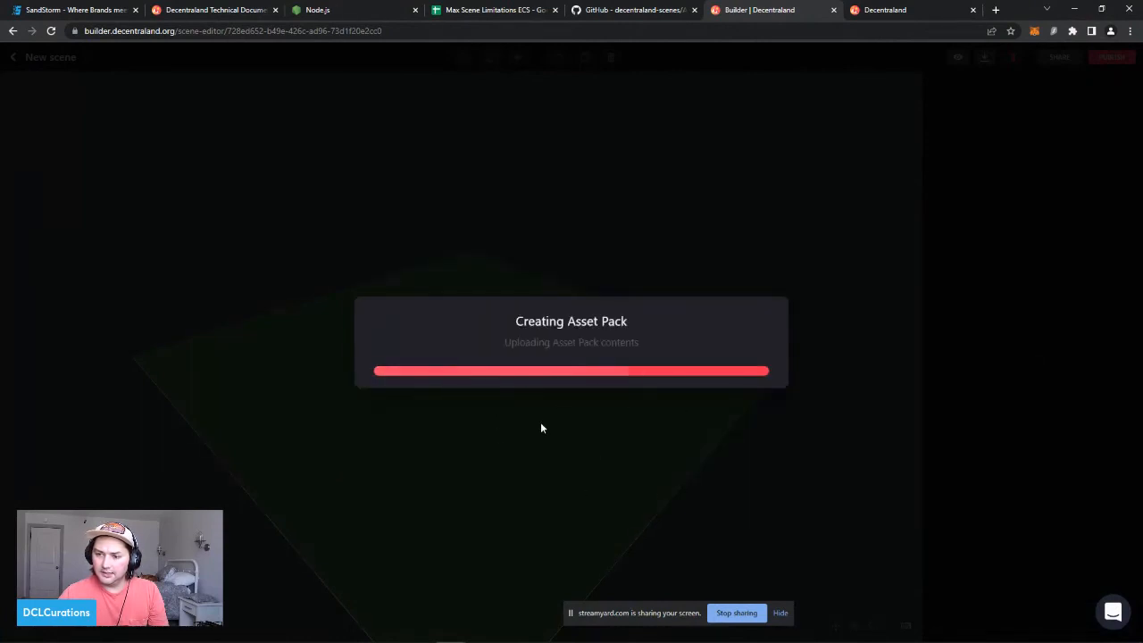
click(589, 370)
scroll(1060, 439, down, 10)
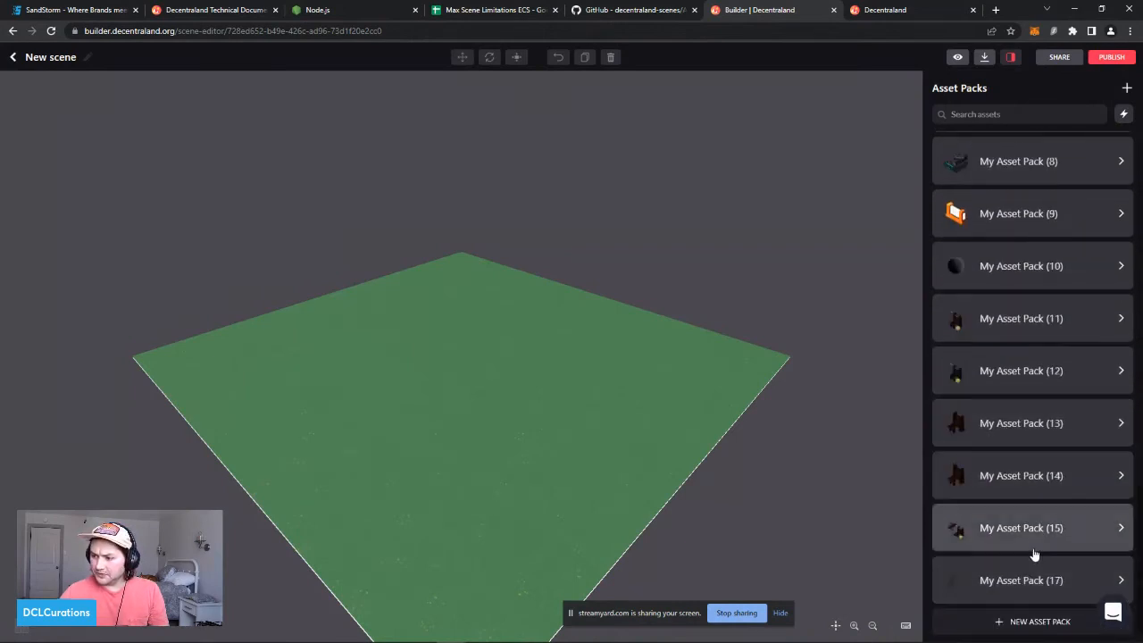
scroll(1022, 513, up, 7)
scroll(1022, 516, down, 7)
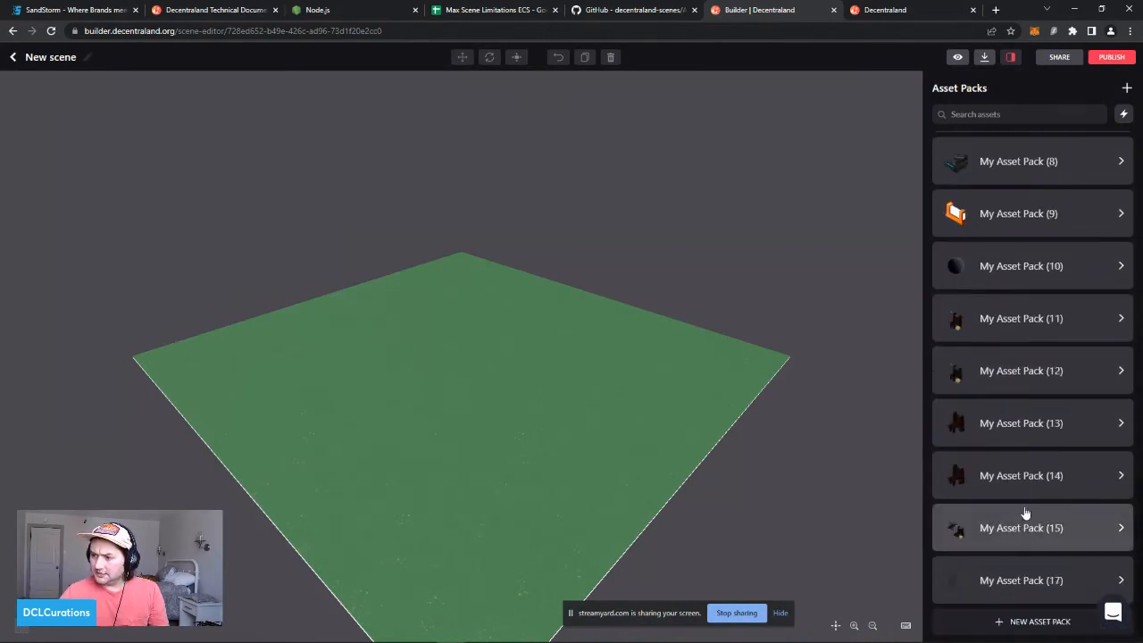
Step: Switch to Blender, delete the Icosphere.005 sphere group around the fountain, select the remaining Icosphere.001 spheres, and save the file
click(364, 632)
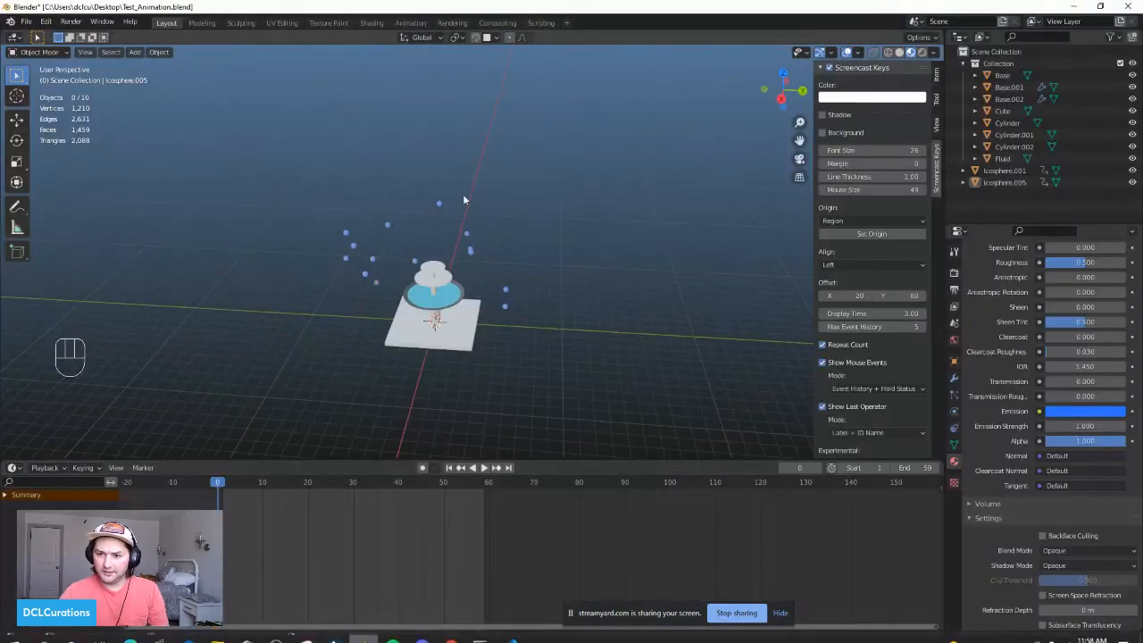
scroll(373, 308, up, 3)
click(384, 223)
scroll(400, 250, down, 1)
scroll(400, 250, down, 1)
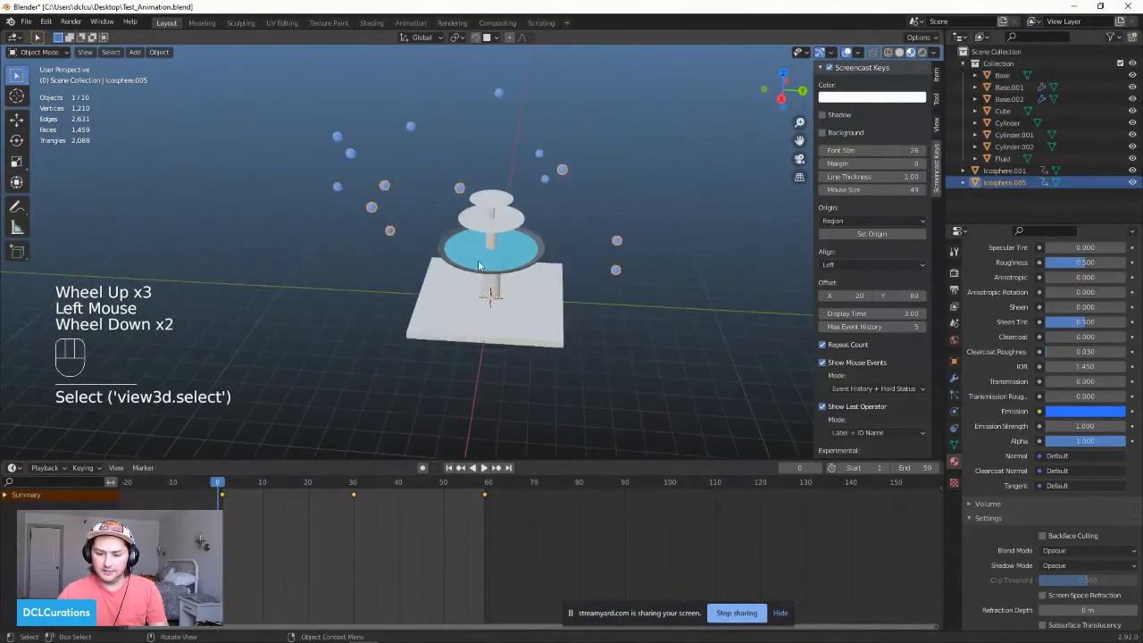
middle_drag(400, 250, 299, 285)
key(Delete)
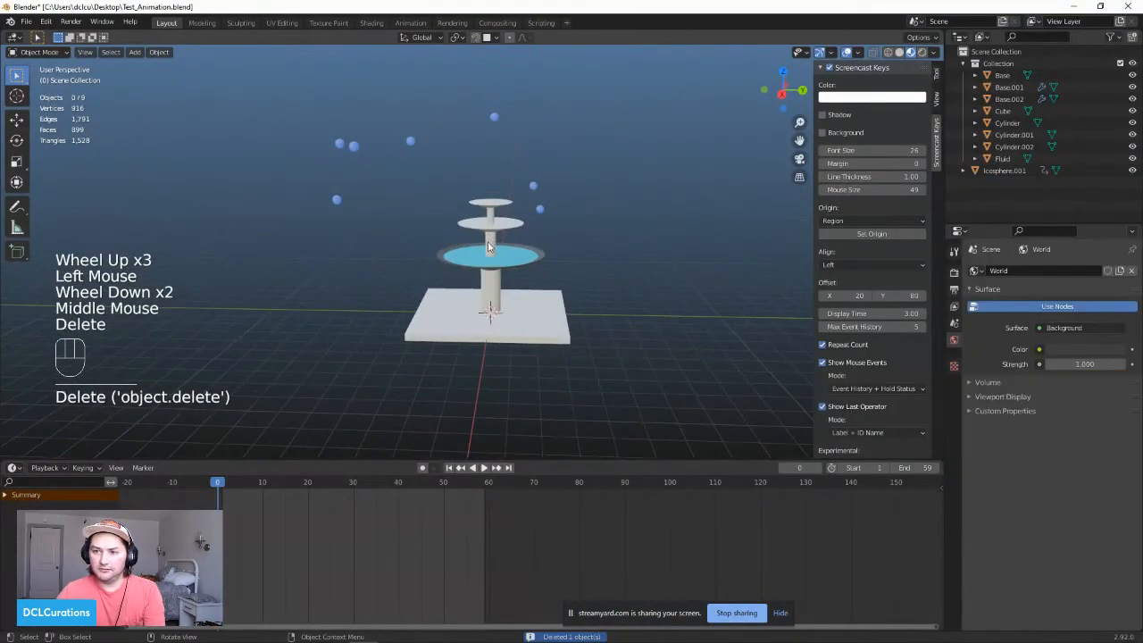
click(352, 146)
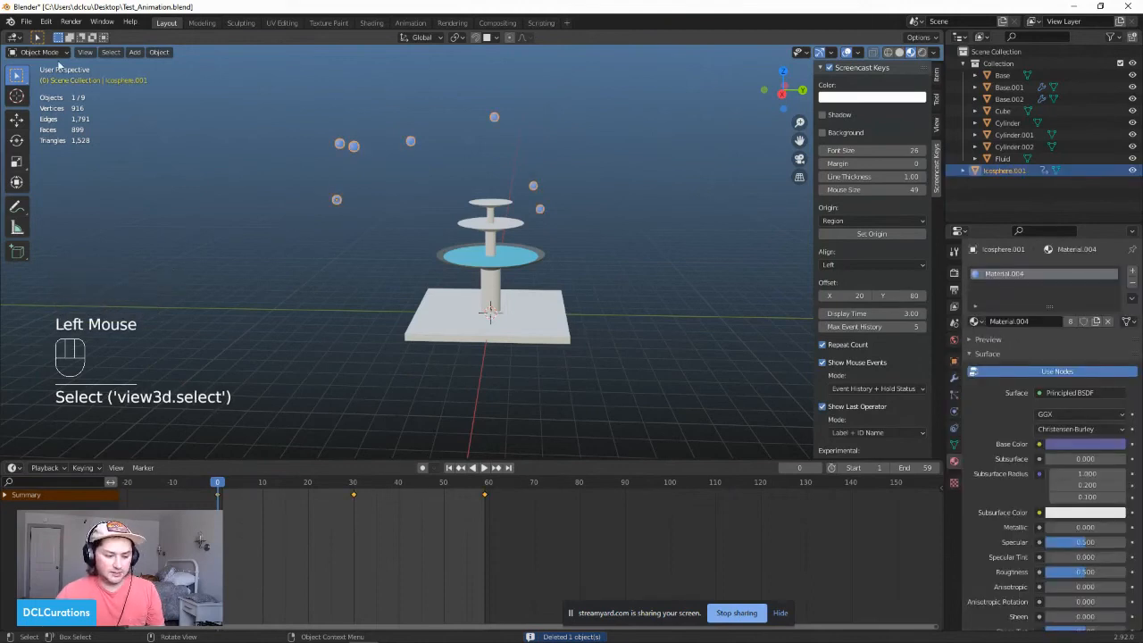
key(ctrl+s)
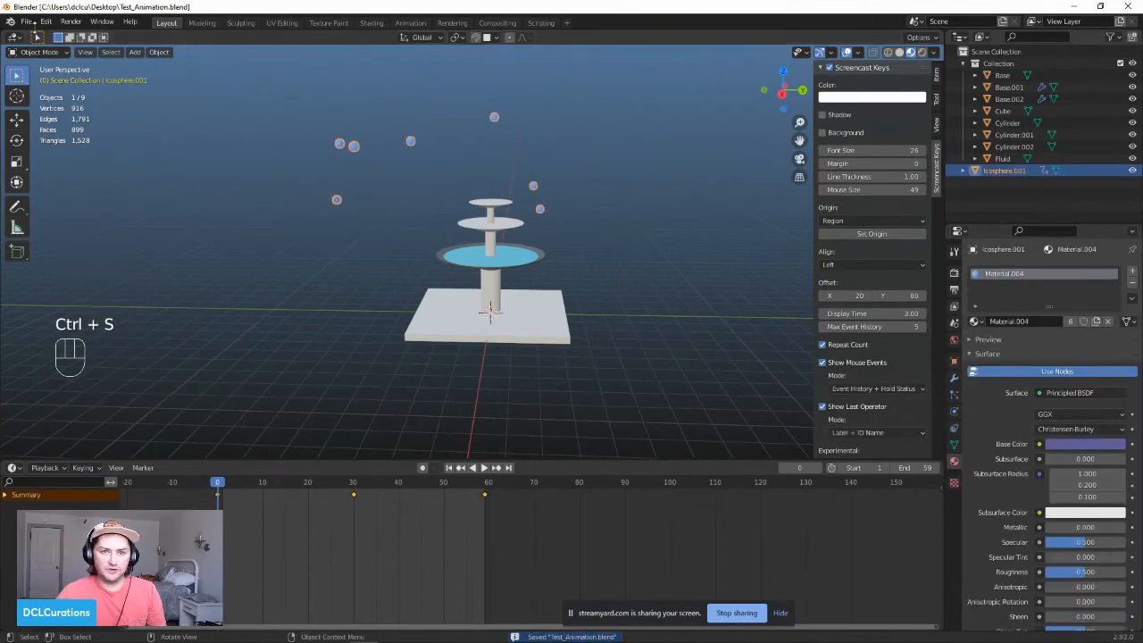
Step: Export the fountain as a glTF Binary file named Test_Animation4.glb to the Desktop
click(43, 23)
click(24, 21)
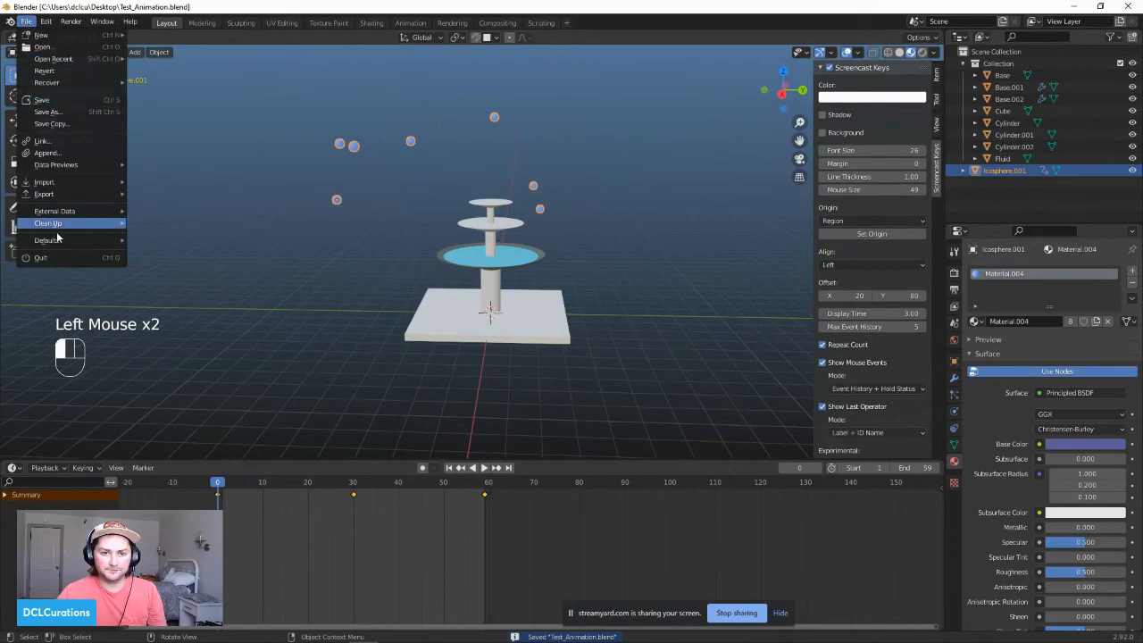
mouse_move(59, 195)
click(170, 277)
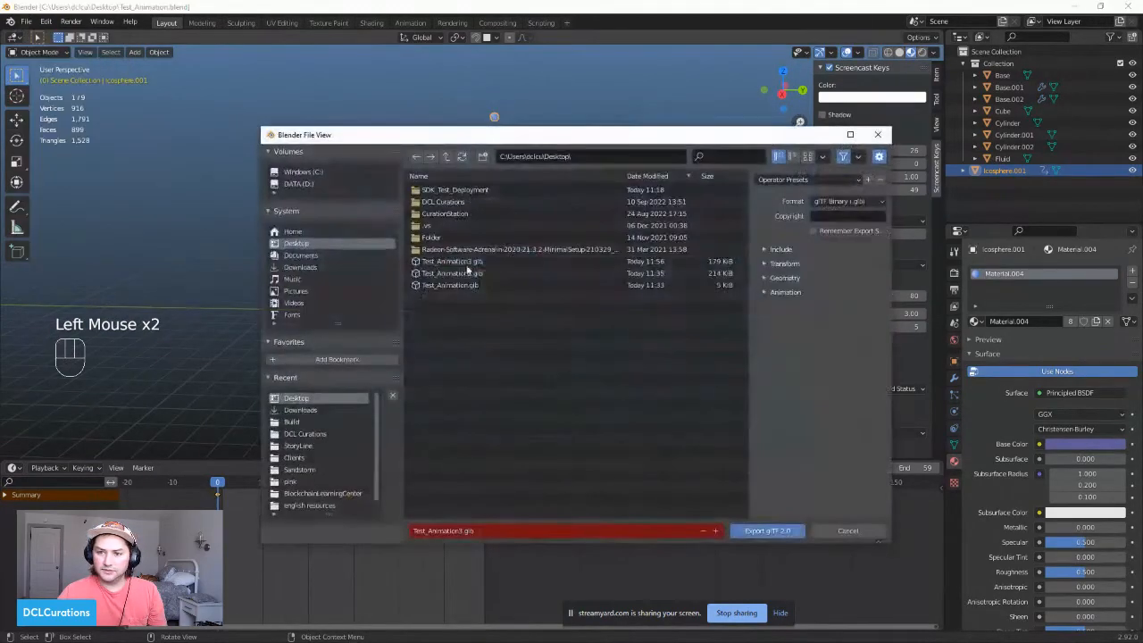
click(462, 530)
text(3)
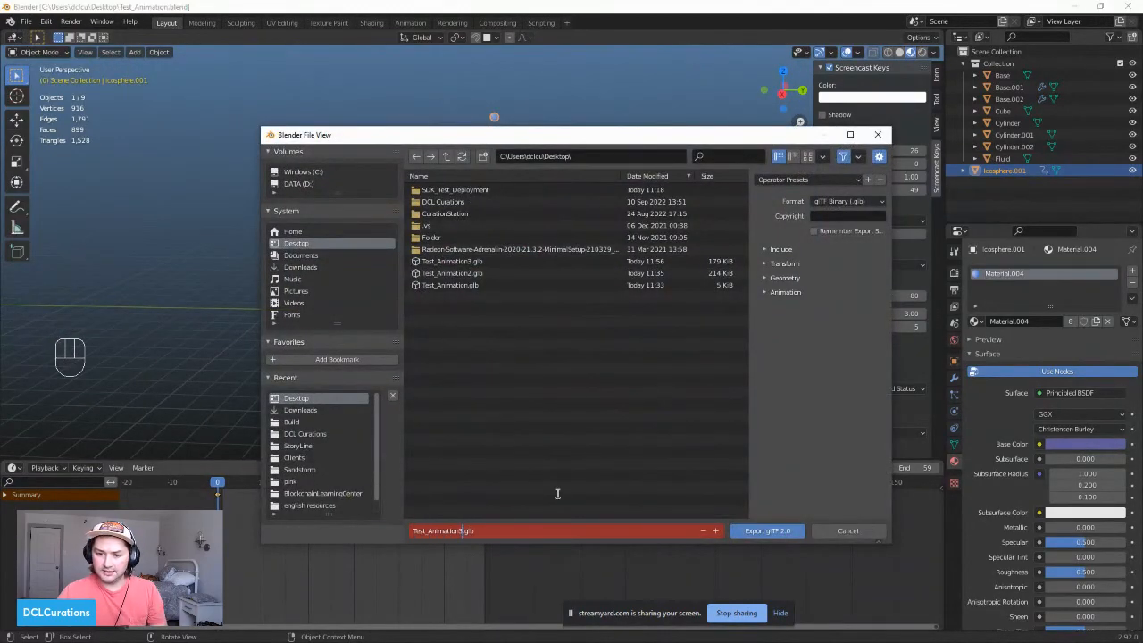
click(772, 534)
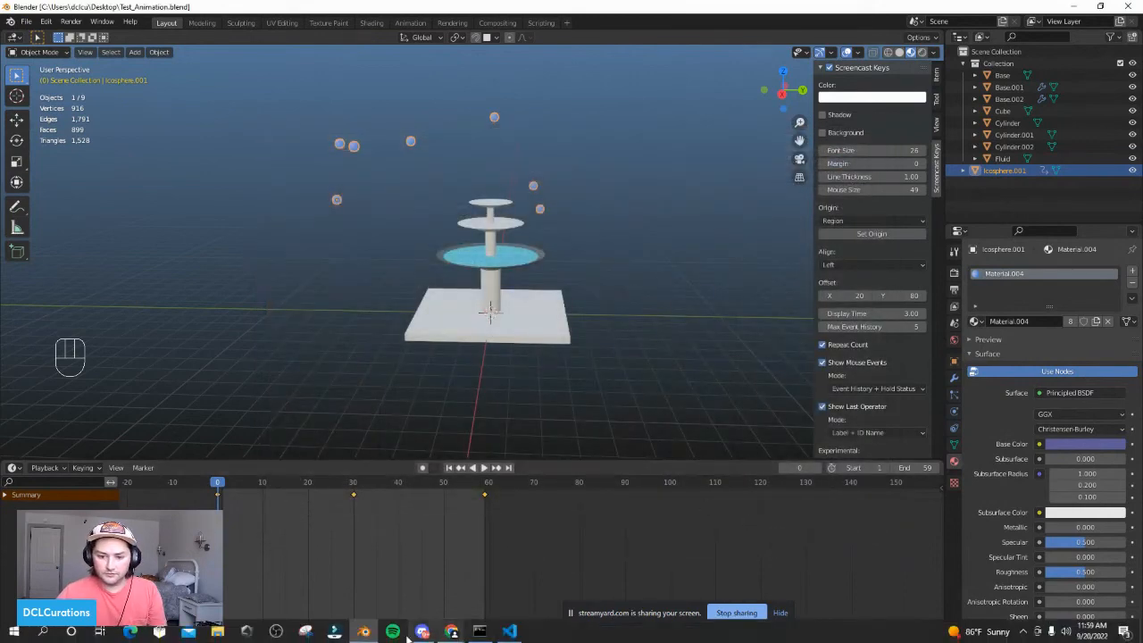
Step: Switch to the Decentraland Builder and create an asset pack from the Test_Animation4 file with the default names
mouse_move(451, 632)
click(581, 558)
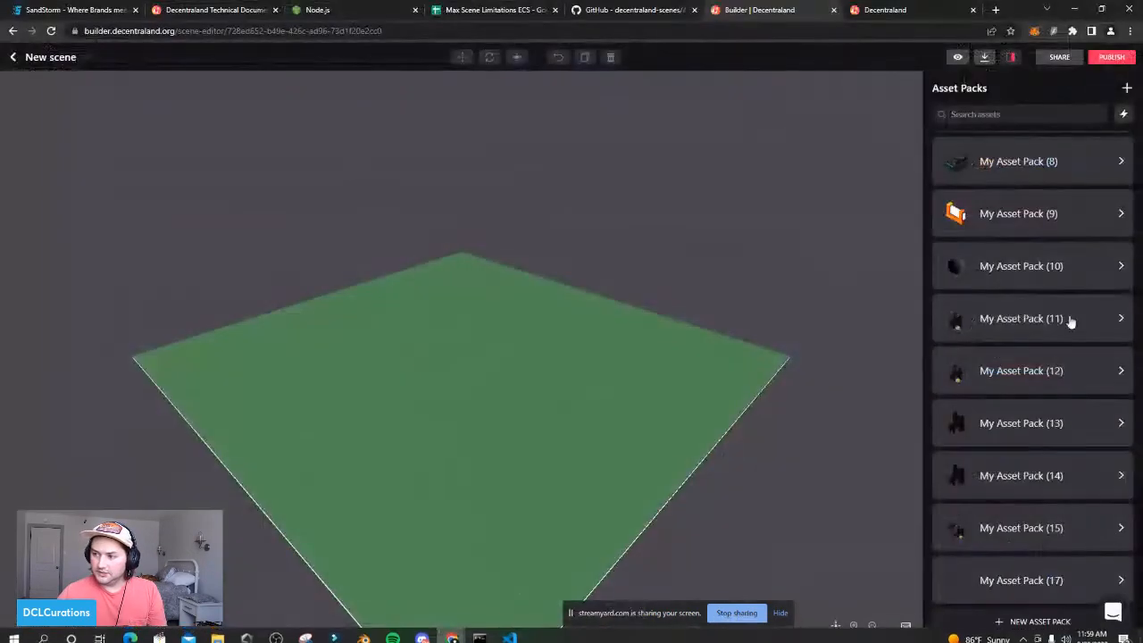
click(1125, 87)
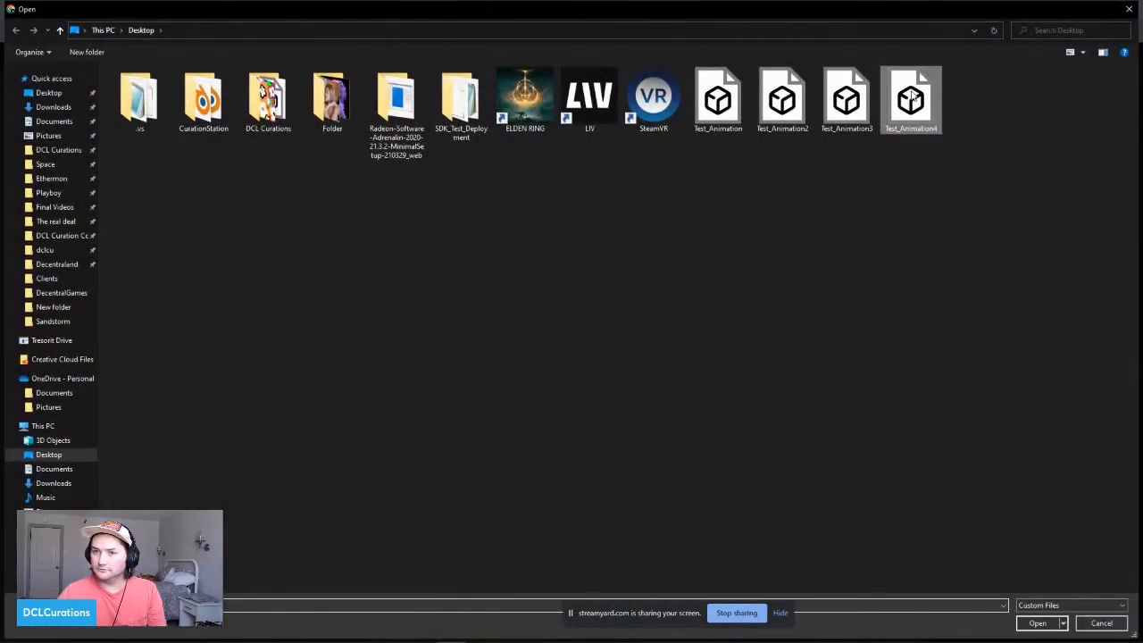
double_click(911, 98)
click(702, 461)
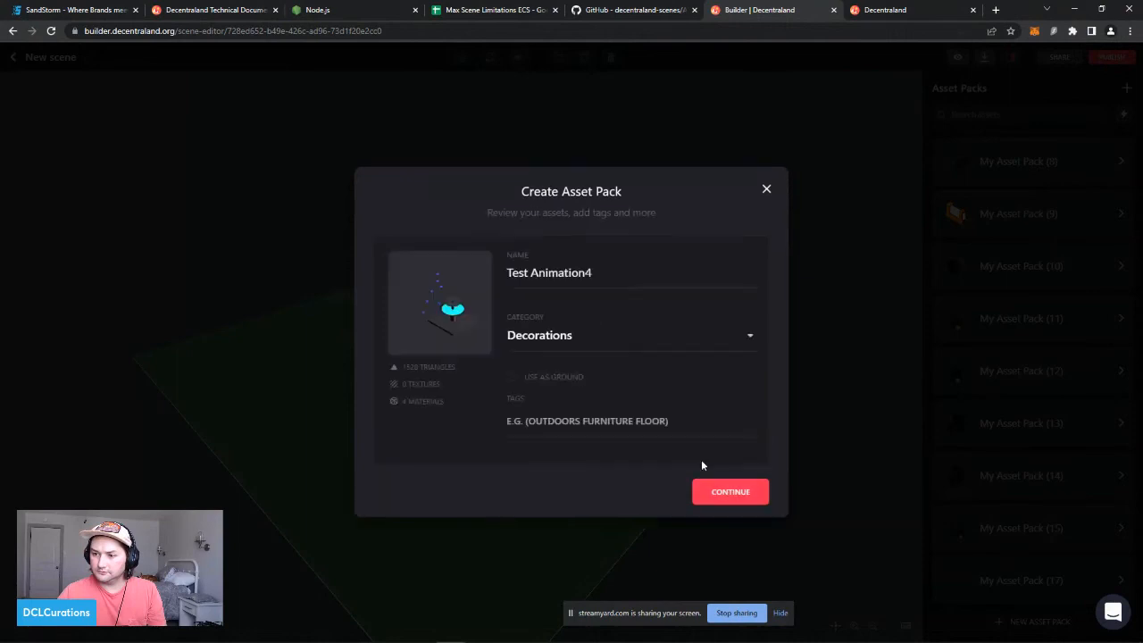
click(714, 497)
click(702, 482)
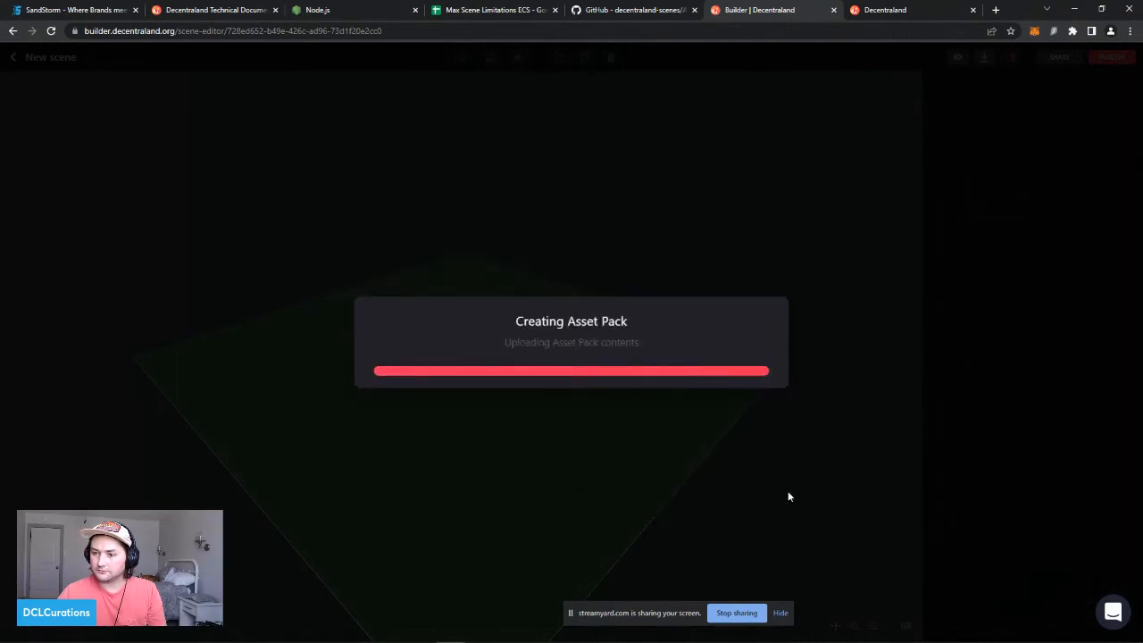
click(546, 384)
Step: Look through the asset pack list and place the Test Animation2 asset from My Asset Pack (17) in the new scene
scroll(1008, 434, down, 10)
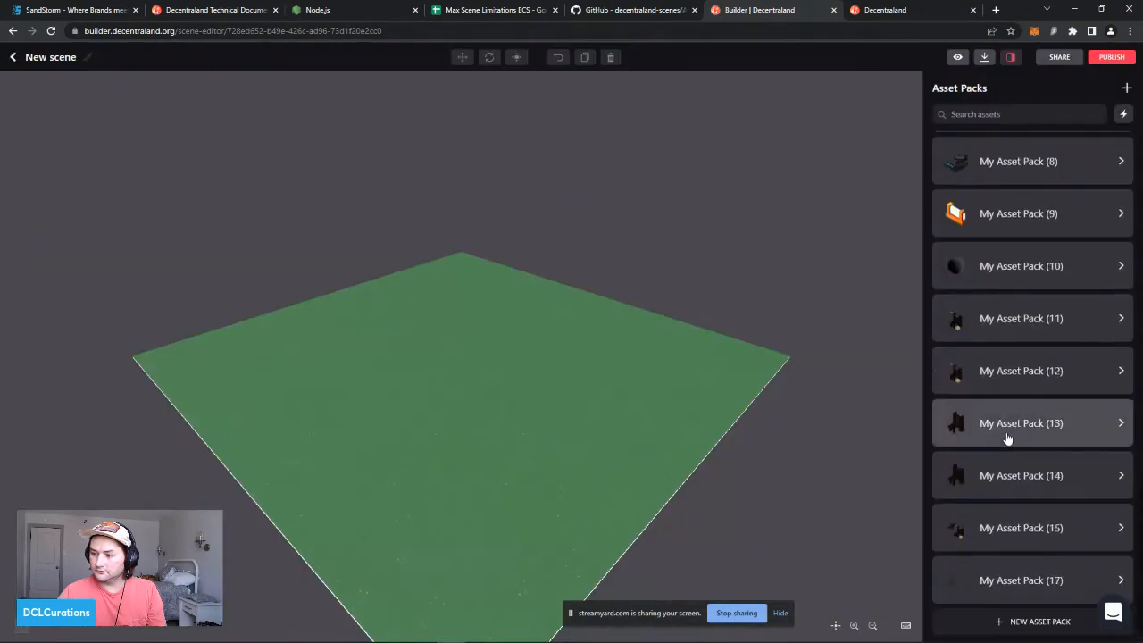
scroll(1018, 473, up, 3)
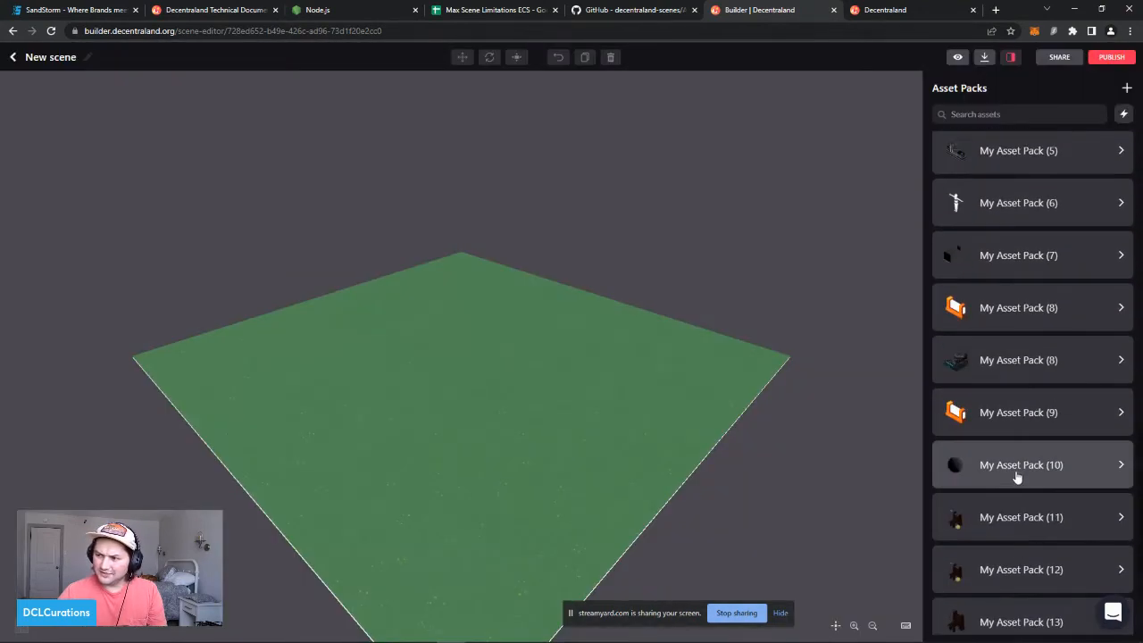
scroll(996, 435, up, 5)
scroll(1009, 476, down, 8)
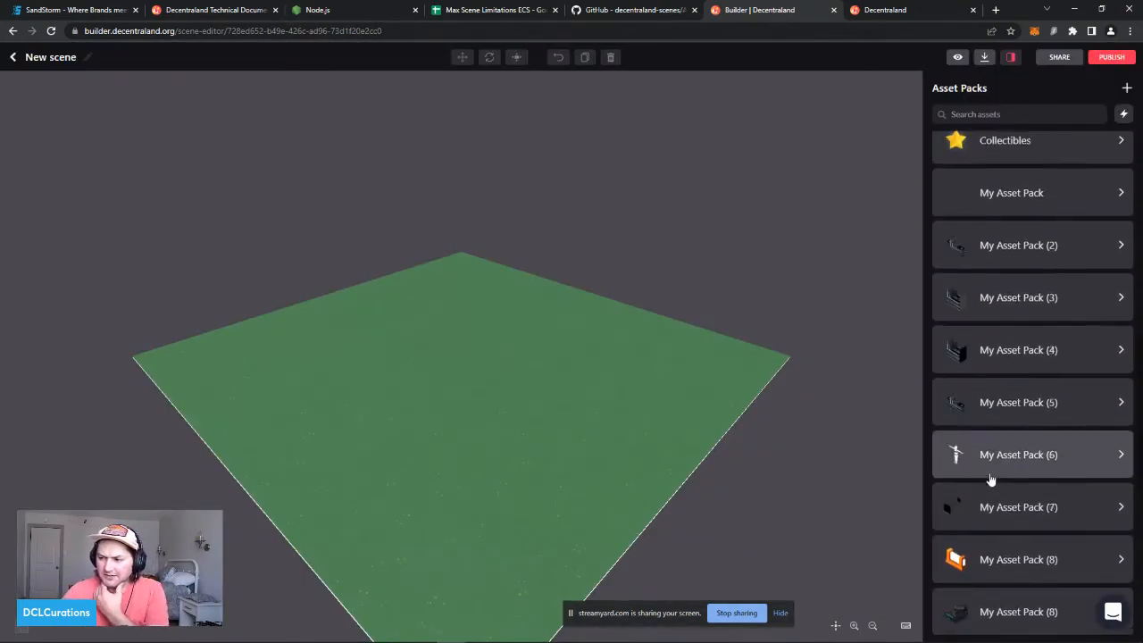
drag(857, 500, 569, 413)
click(1041, 571)
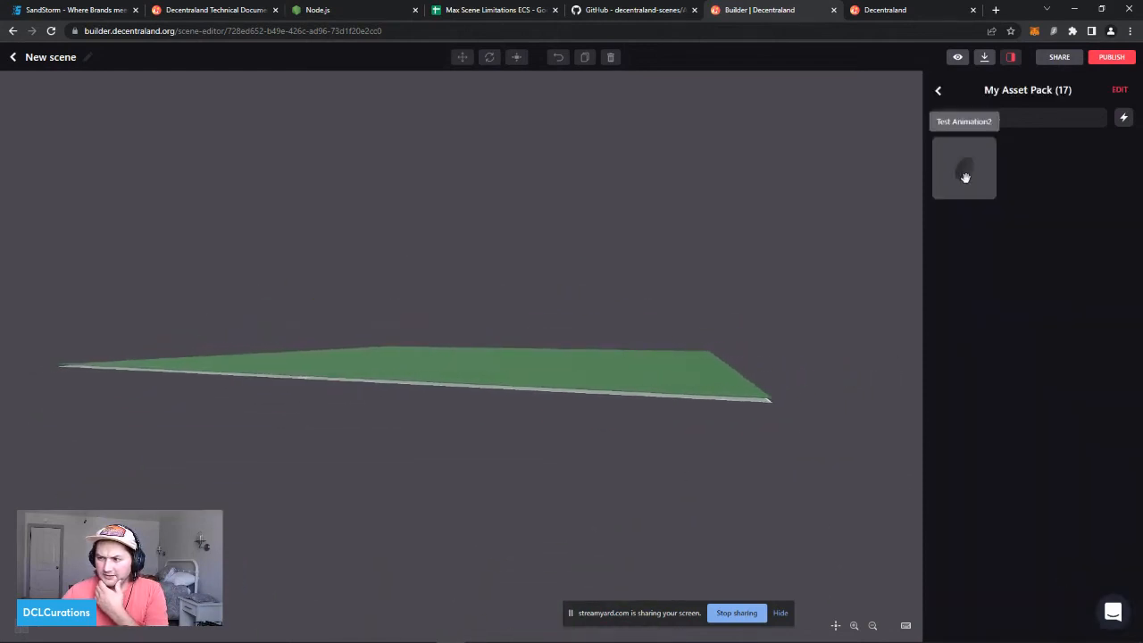
drag(965, 169, 495, 353)
drag(598, 318, 406, 232)
drag(596, 256, 406, 295)
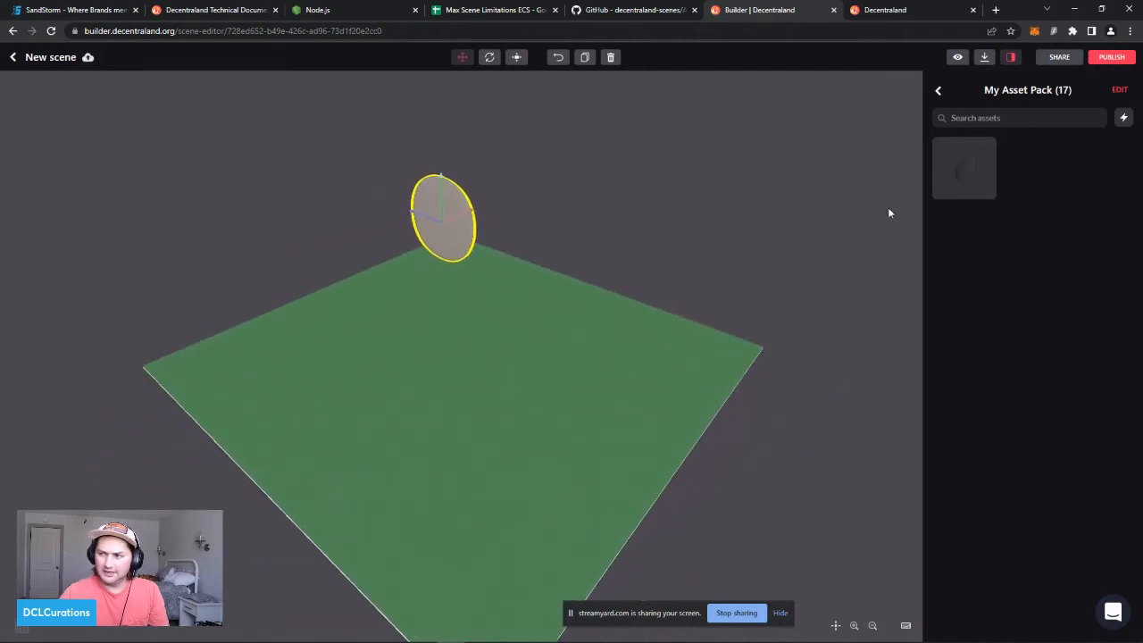
Step: Preview the new scene, look at the placed round object from close by, and leave the preview
click(955, 57)
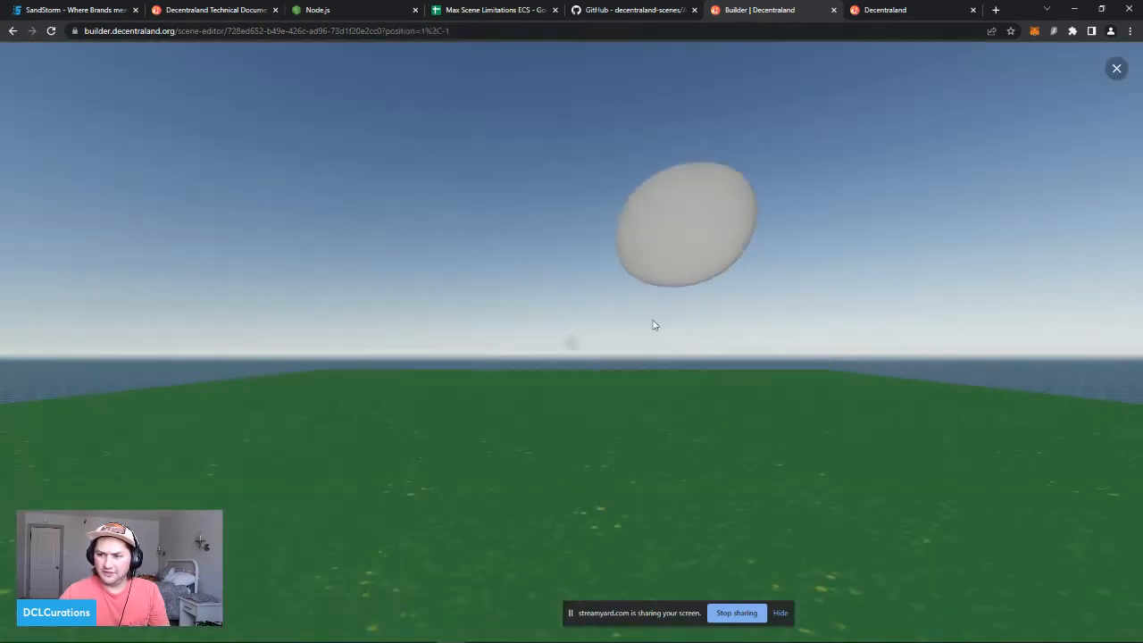
click(653, 325)
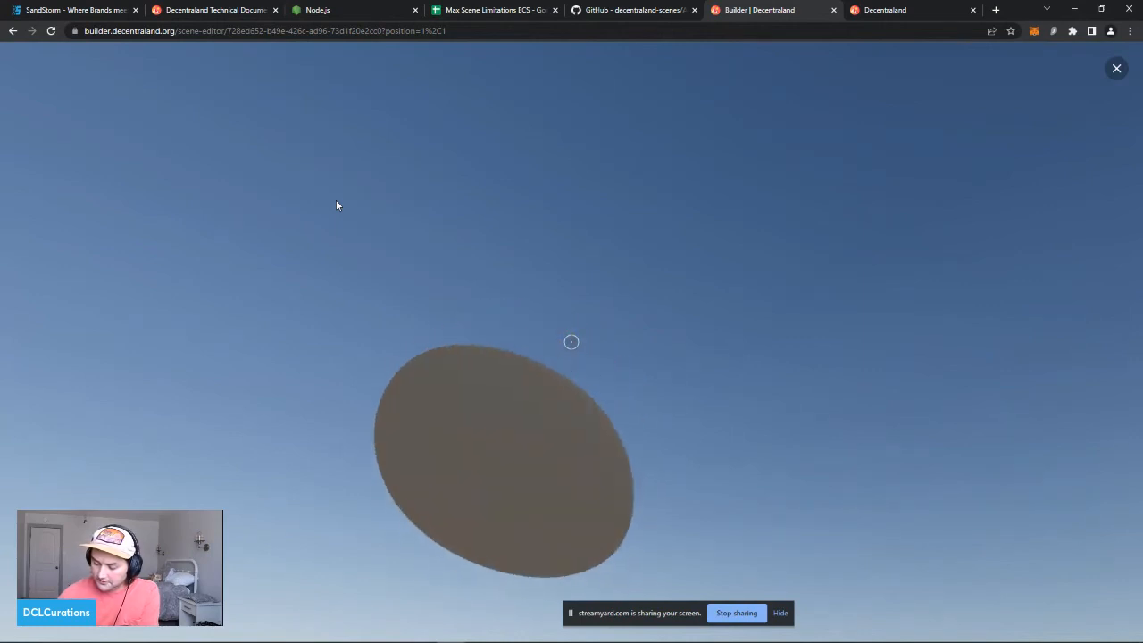
drag(336, 202, 579, 247)
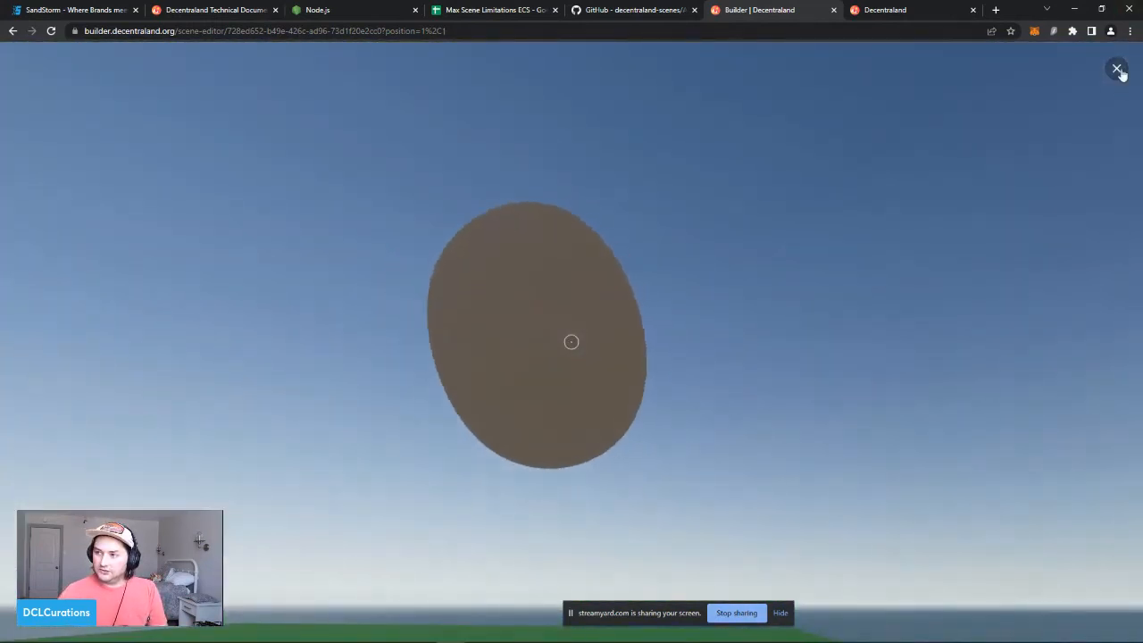
click(1117, 69)
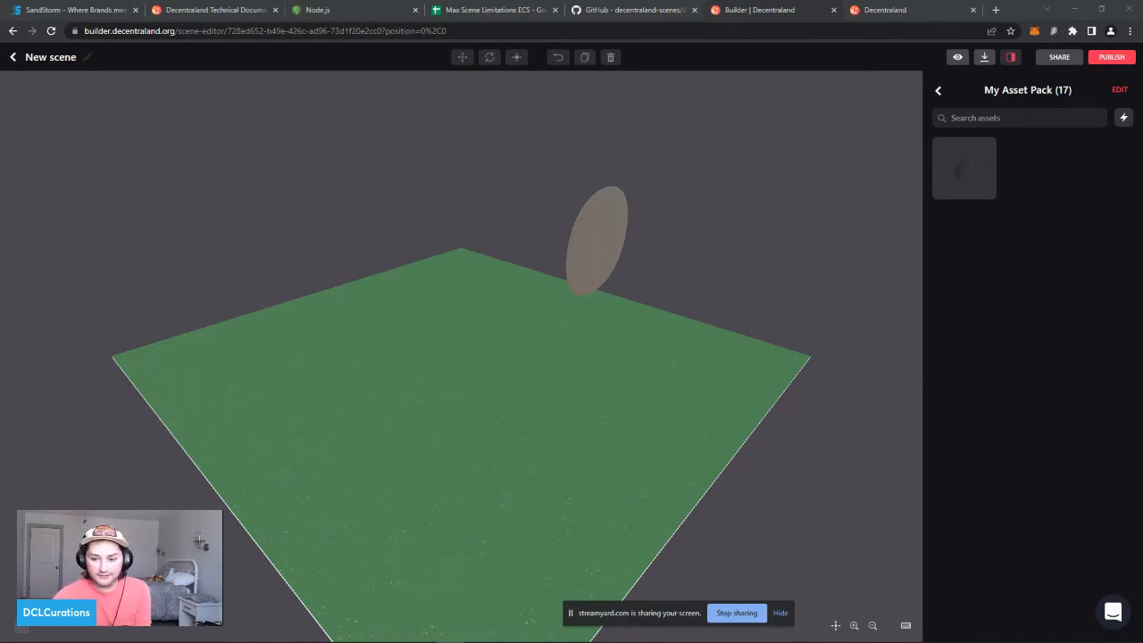
Step: Switch to Blender and deselect the spheres around the fountain
click(363, 638)
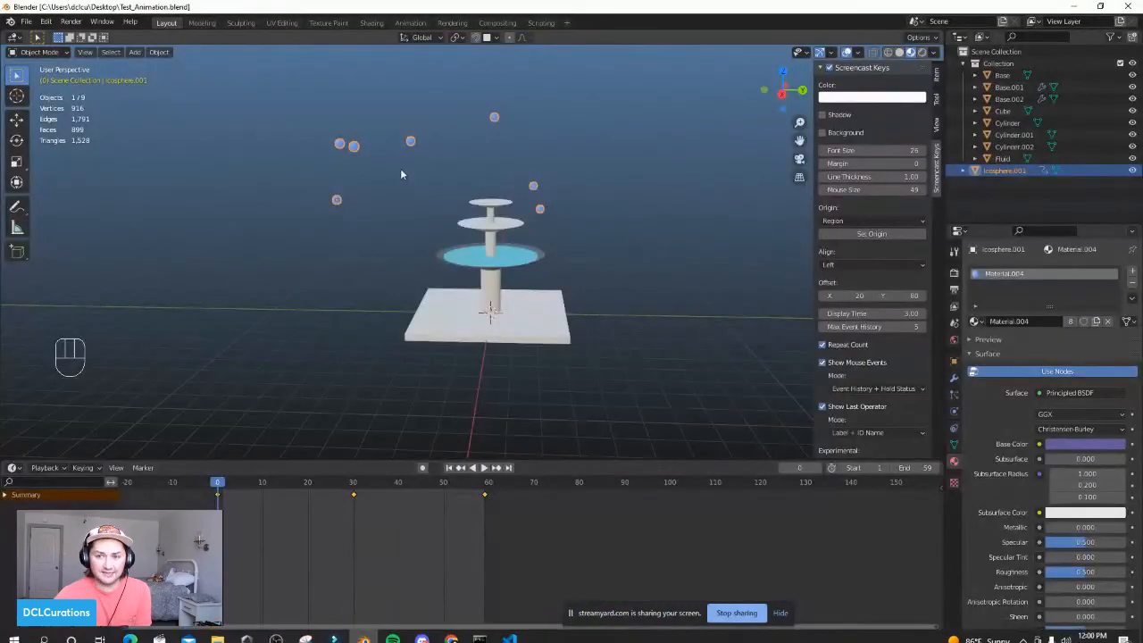
scroll(401, 174, up, 2)
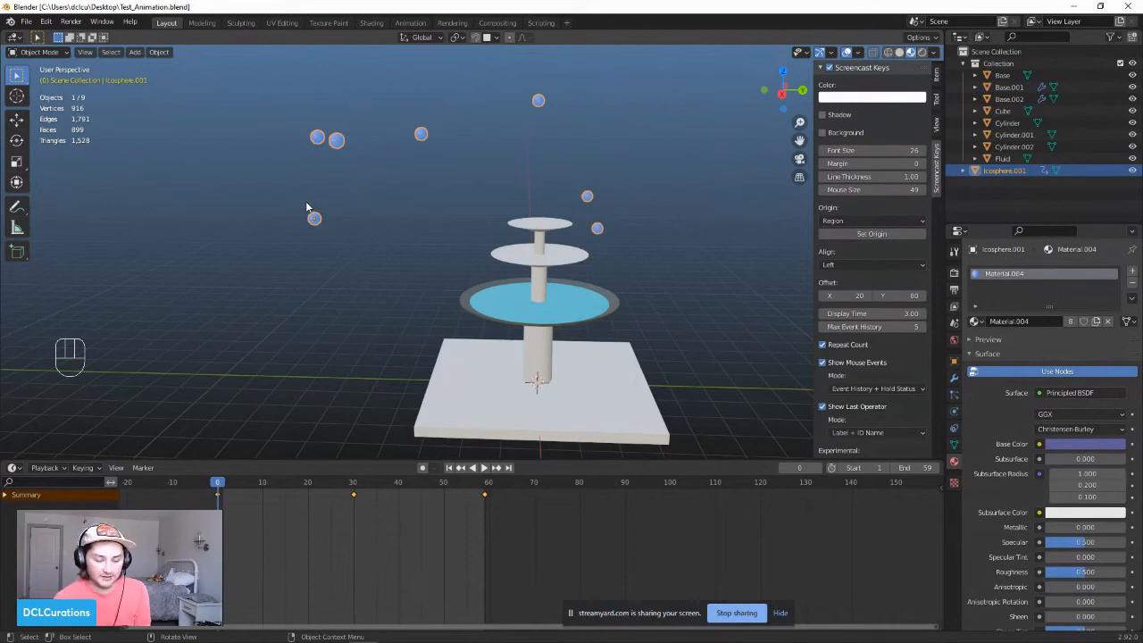
scroll(635, 238, down, 2)
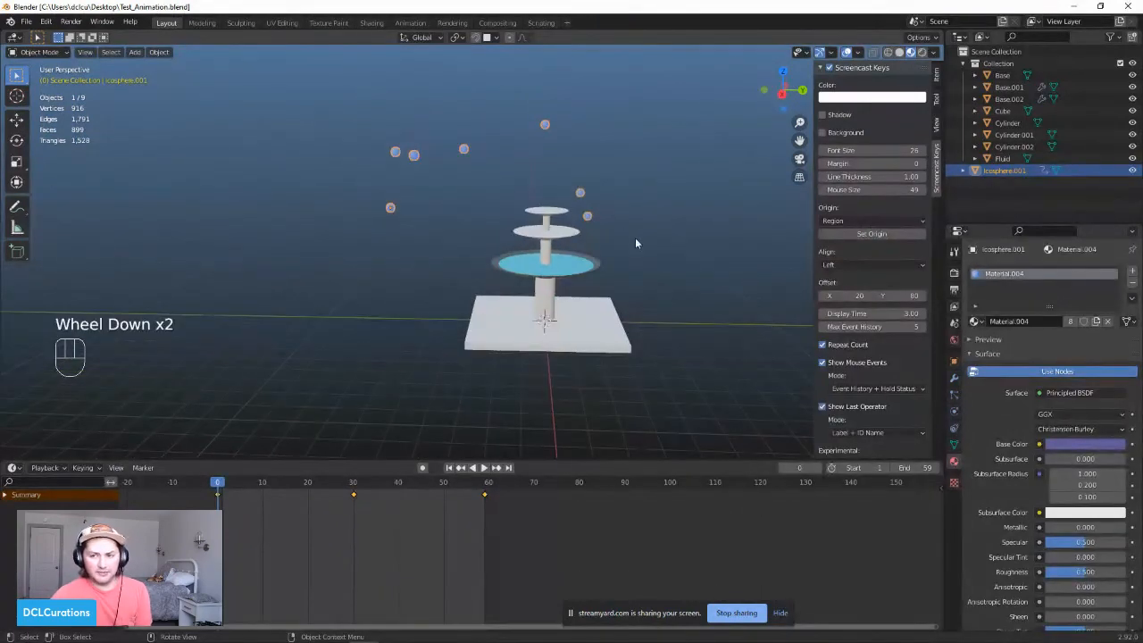
drag(635, 237, 625, 236)
Step: Examine the fountain and the spheres around it from several sides and distances
middle_drag(625, 237, 572, 201)
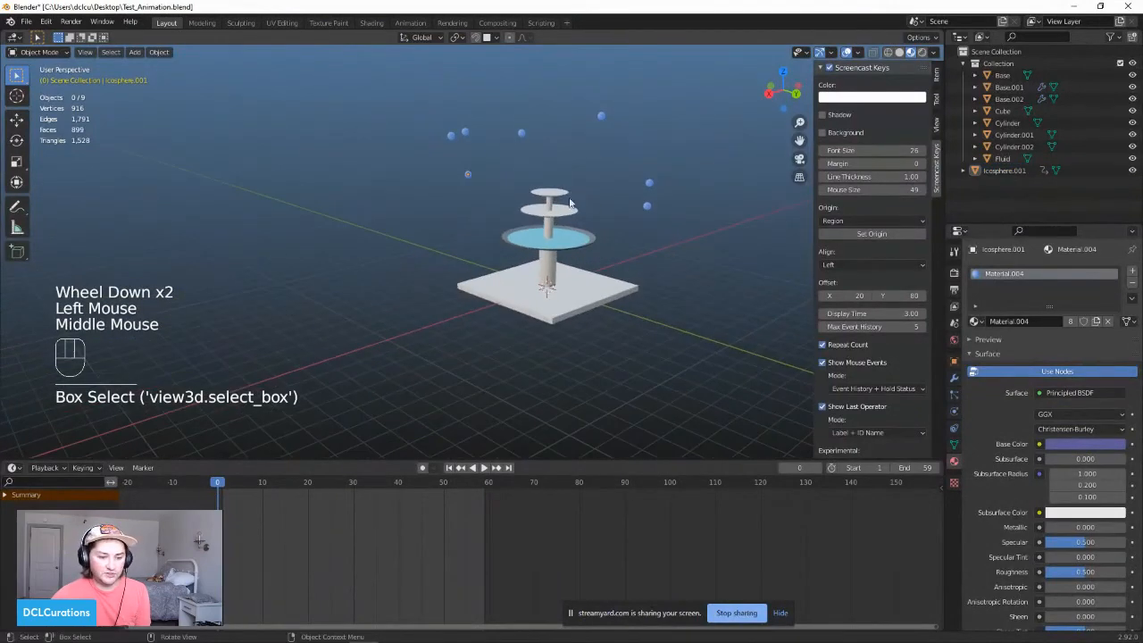
shift+middle_drag(642, 229, 557, 311)
scroll(502, 339, up, 3)
scroll(495, 332, down, 1)
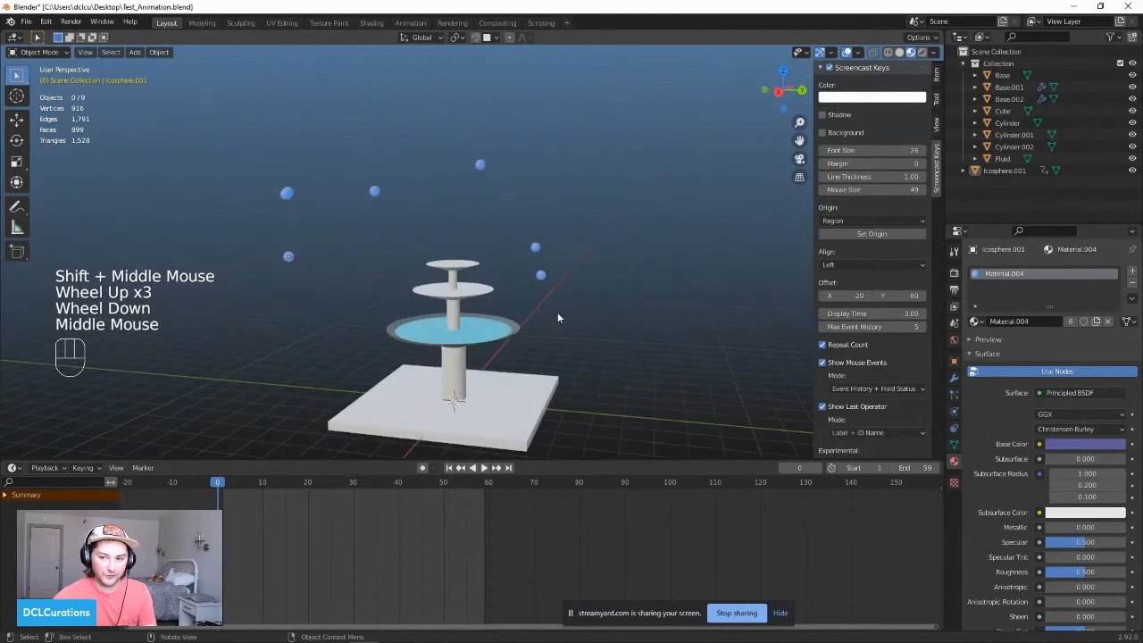
scroll(556, 315, down, 1)
scroll(538, 327, up, 2)
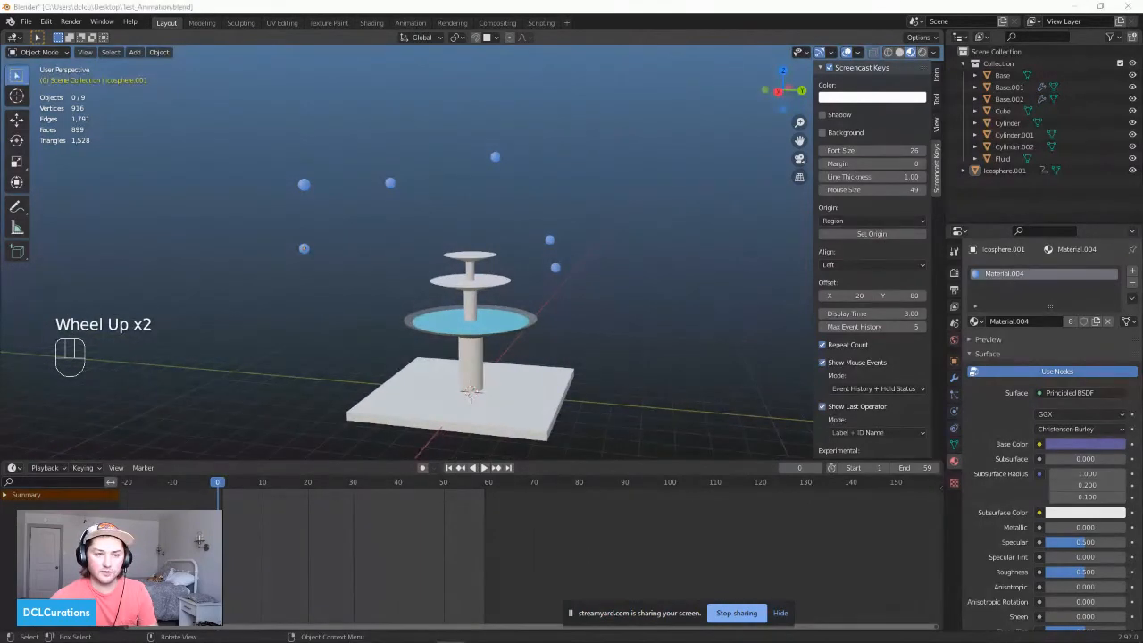
scroll(308, 377, down, 1)
scroll(308, 382, down, 2)
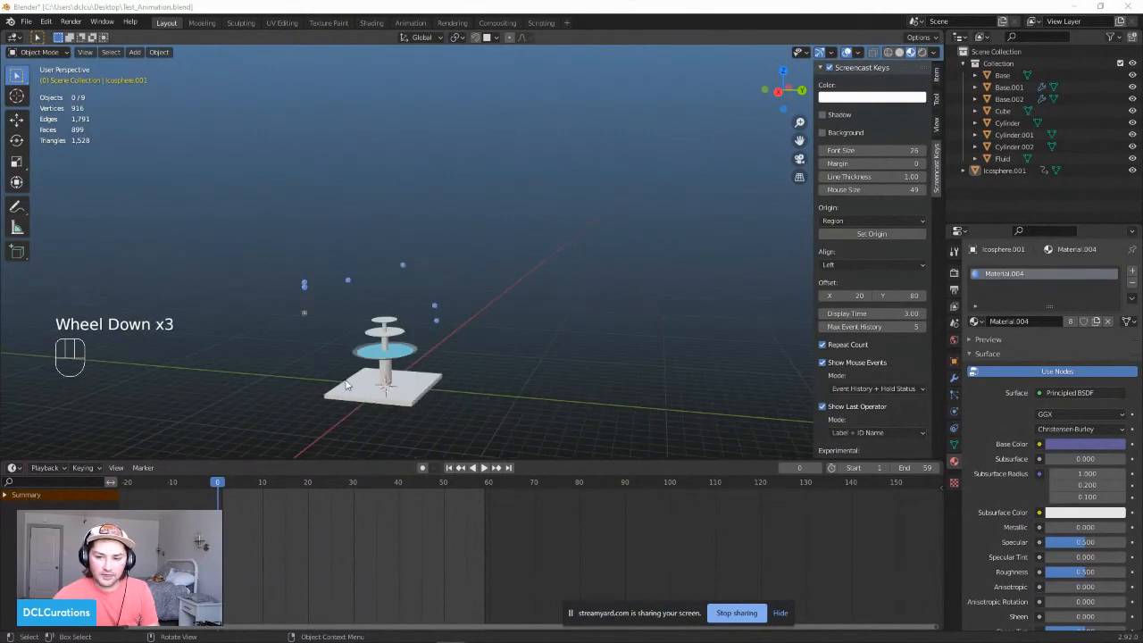
middle_drag(274, 371, 448, 350)
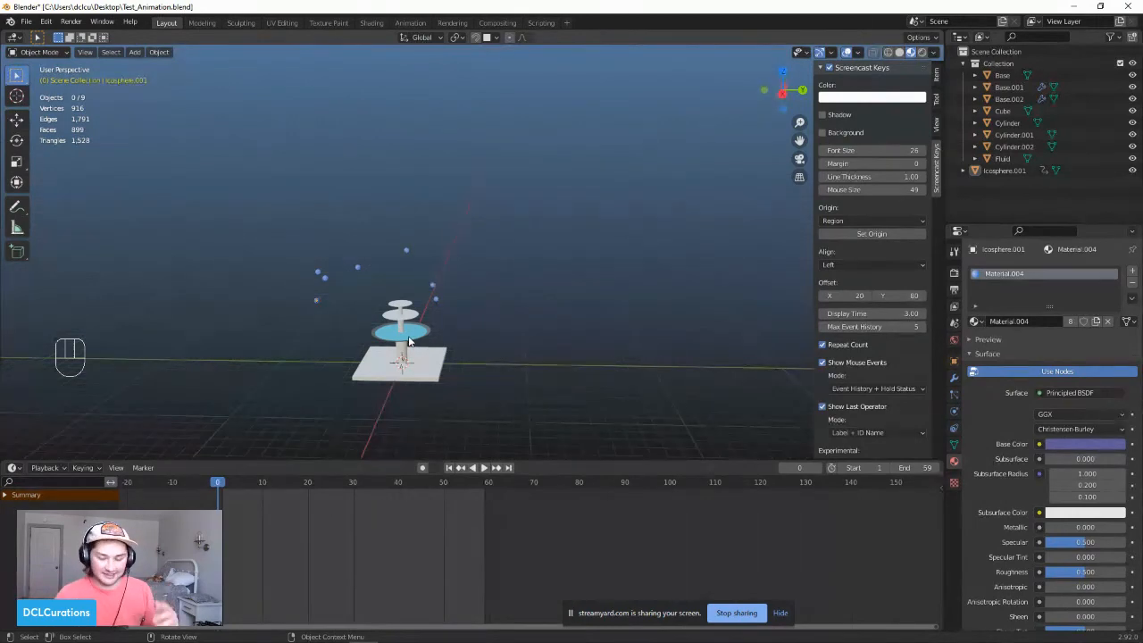
scroll(413, 343, up, 2)
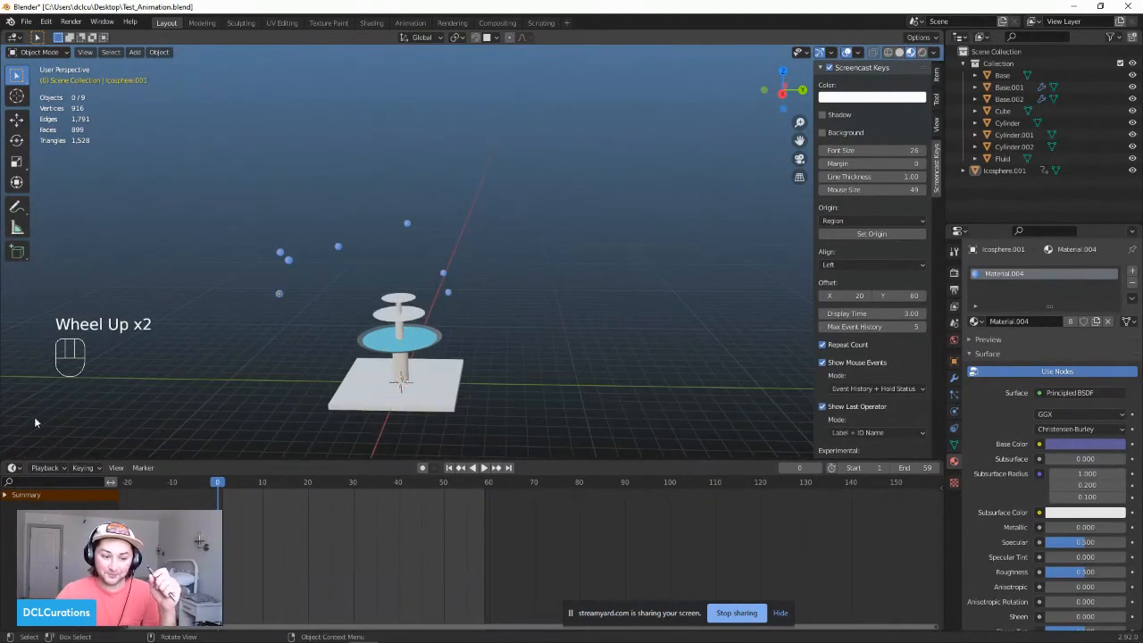
scroll(38, 423, down, 1)
middle_drag(410, 381, 353, 381)
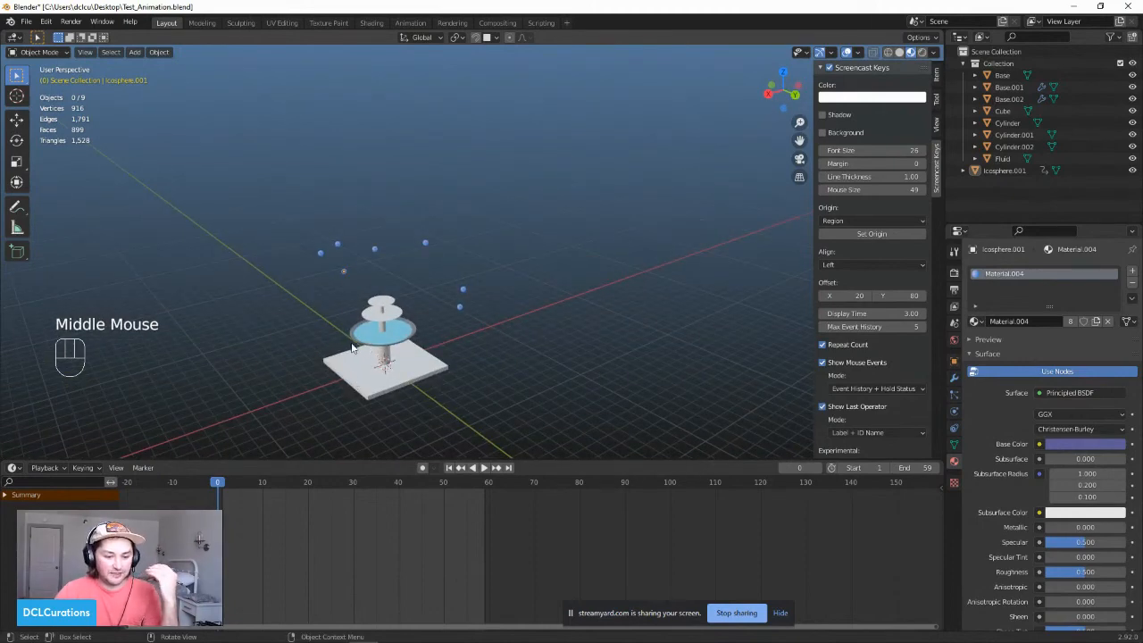
scroll(366, 351, up, 2)
scroll(365, 351, up, 1)
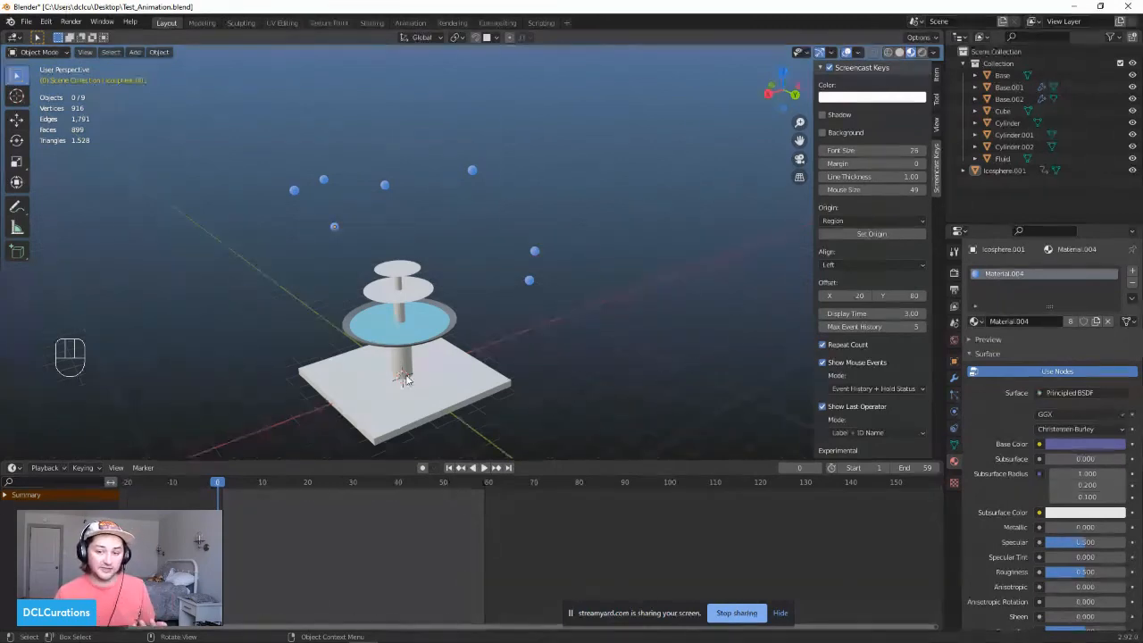
scroll(500, 283, down, 2)
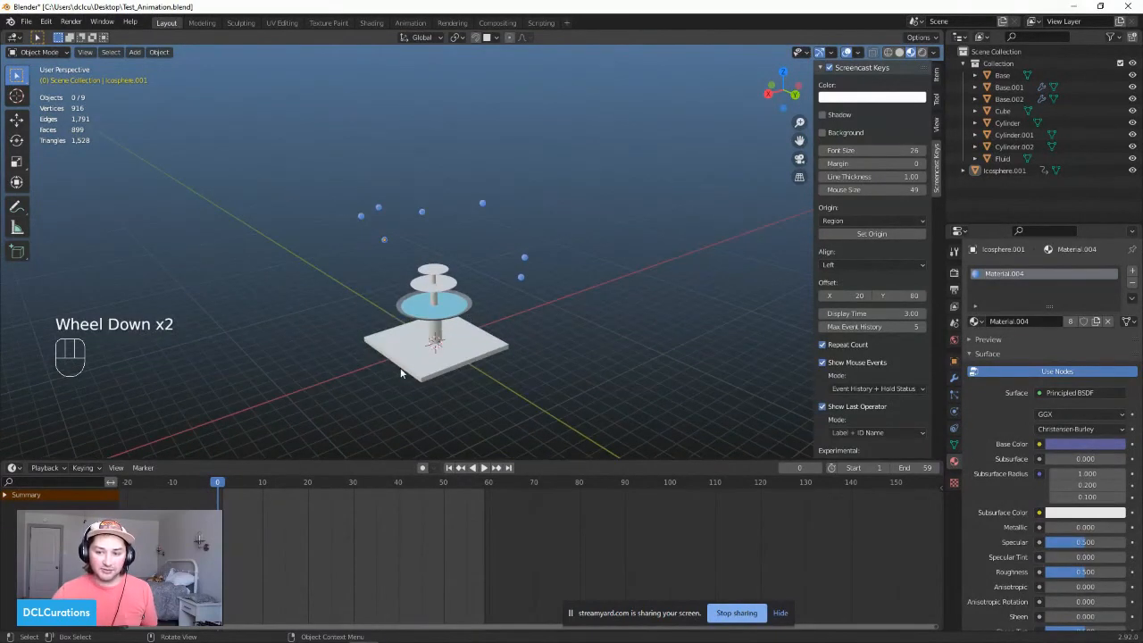
middle_drag(500, 282, 397, 382)
scroll(474, 373, up, 1)
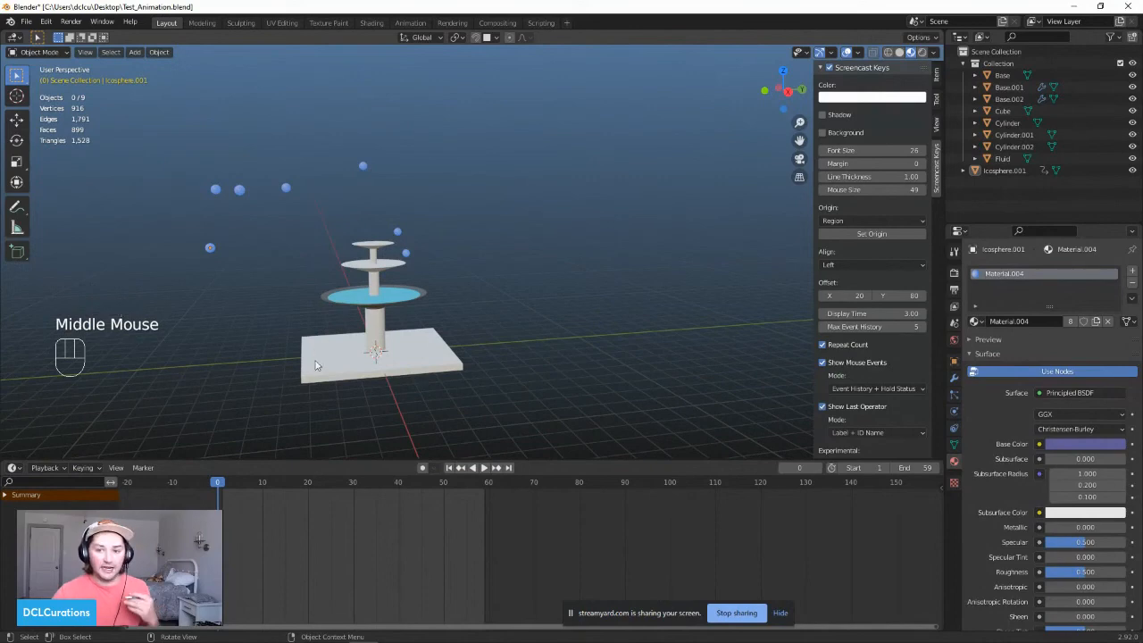
scroll(406, 266, up, 2)
middle_drag(517, 328, 502, 344)
scroll(502, 343, down, 1)
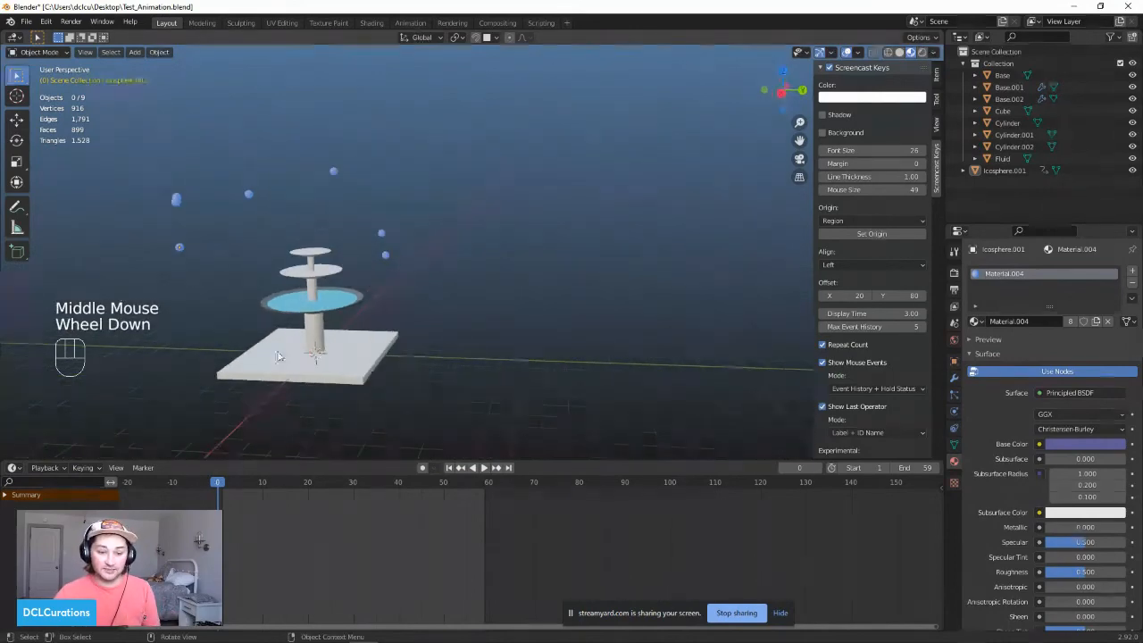
shift+middle_drag(429, 367, 419, 356)
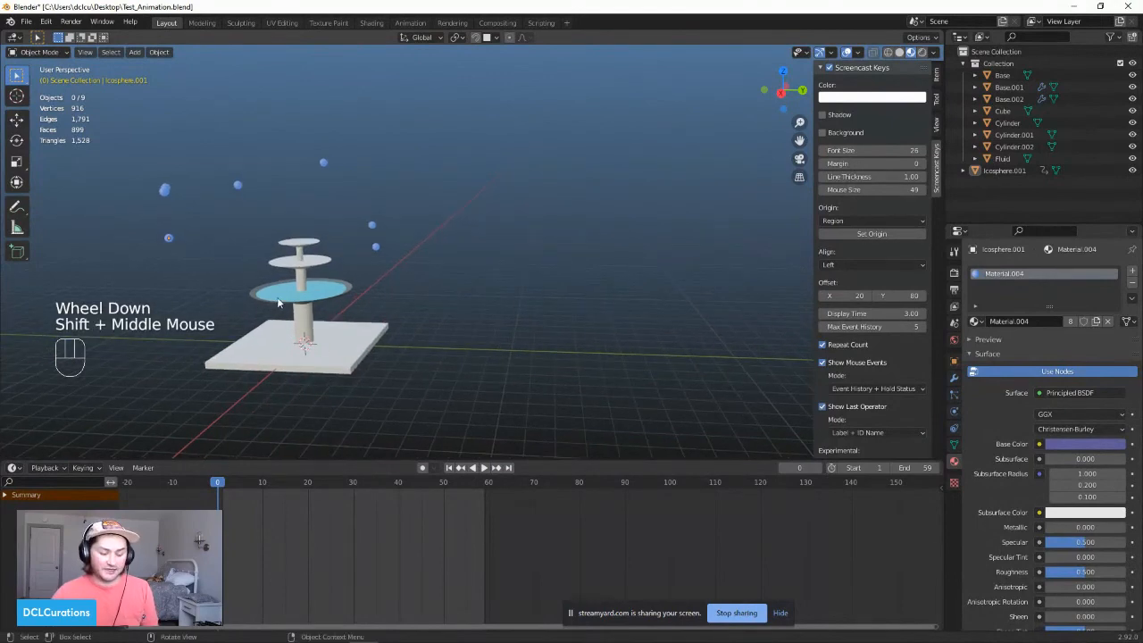
shift+middle_drag(279, 300, 481, 358)
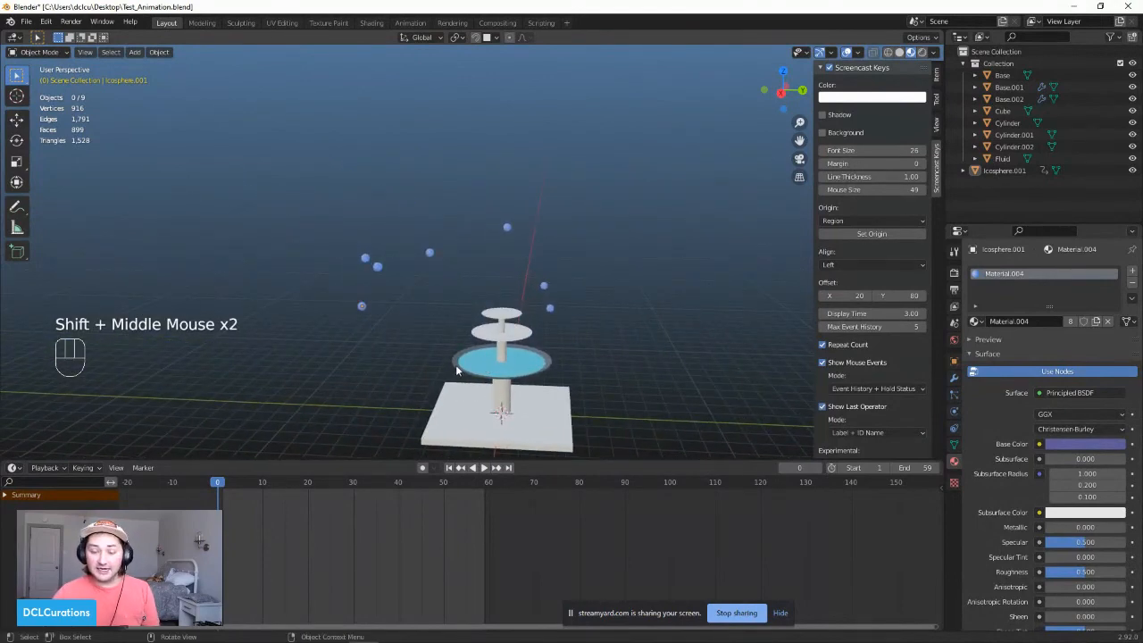